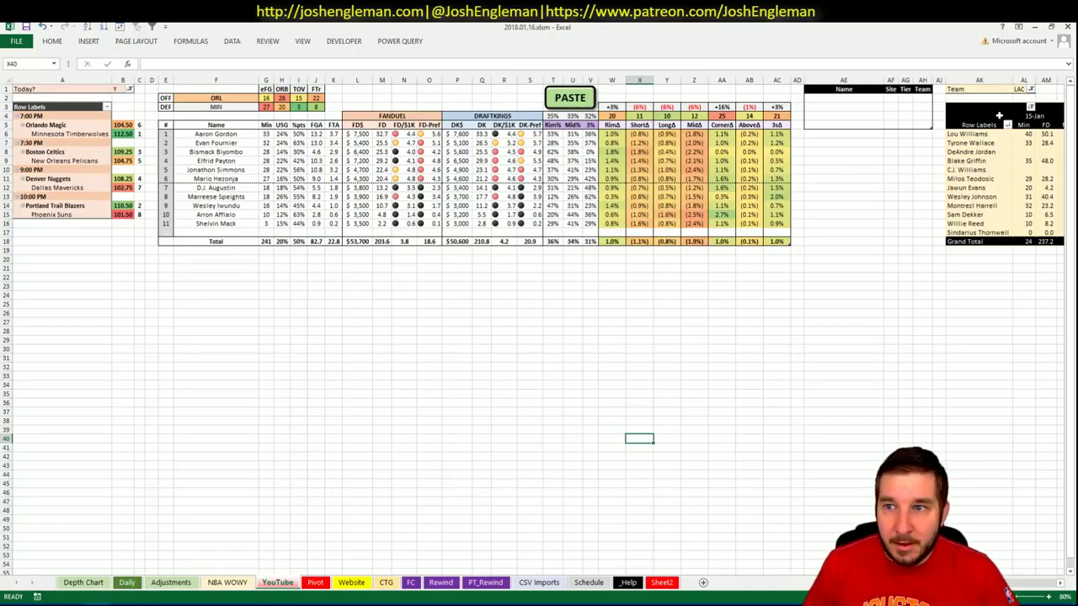
# - Set the Team filter of the recent-games pivot table to ORL
pyautogui.click(1019, 89)
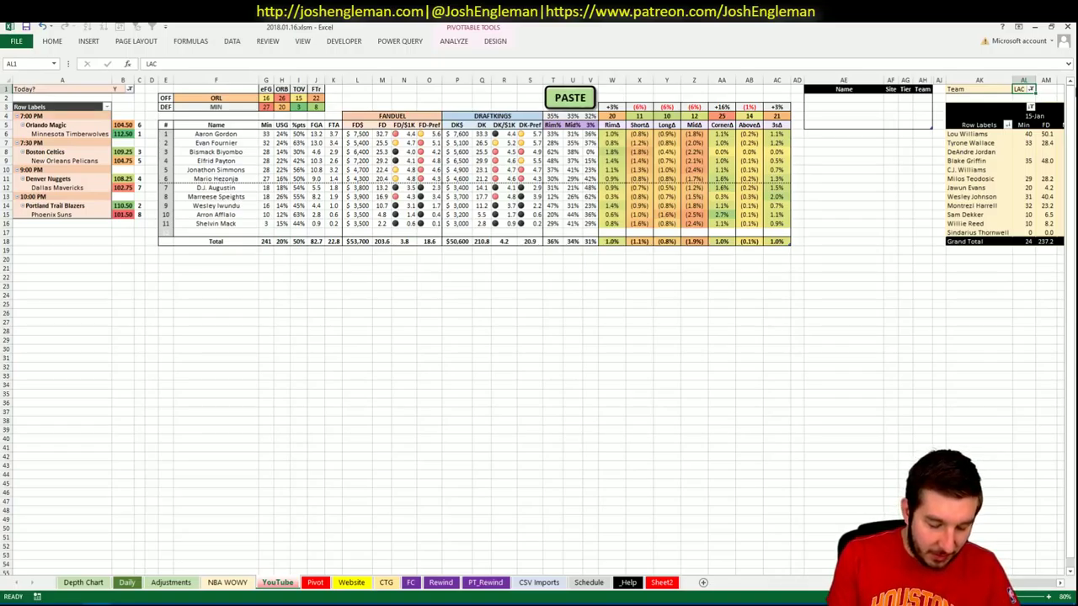
pyautogui.write('ORL')
pyautogui.press('Return')
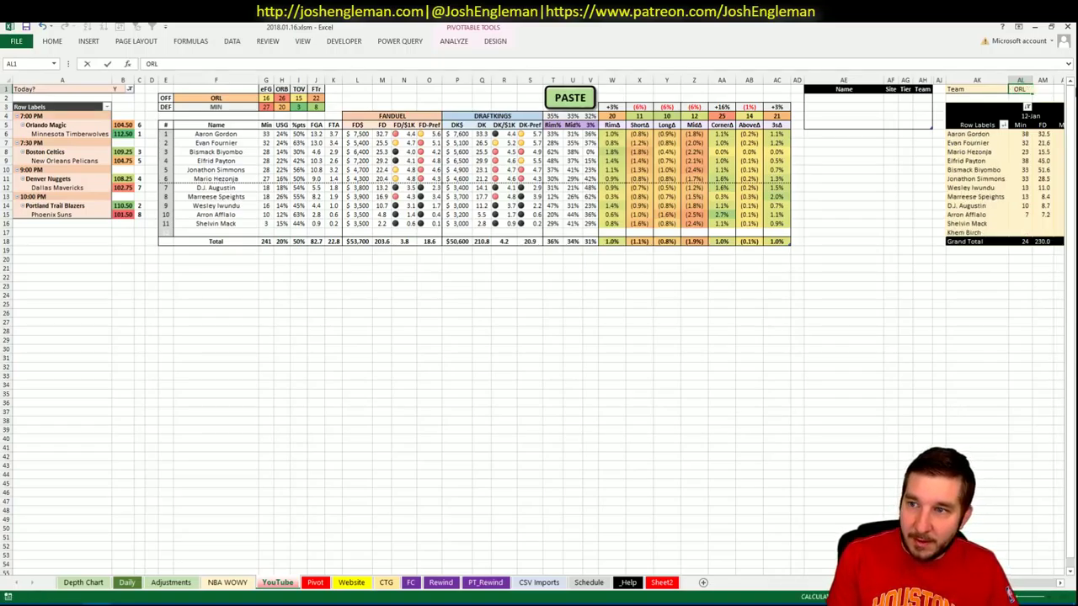
pyautogui.hscroll(10, 539, 337)
pyautogui.rightClick(489, 144)
pyautogui.click(513, 196)
pyautogui.rightClick(479, 117)
pyautogui.press('Escape')
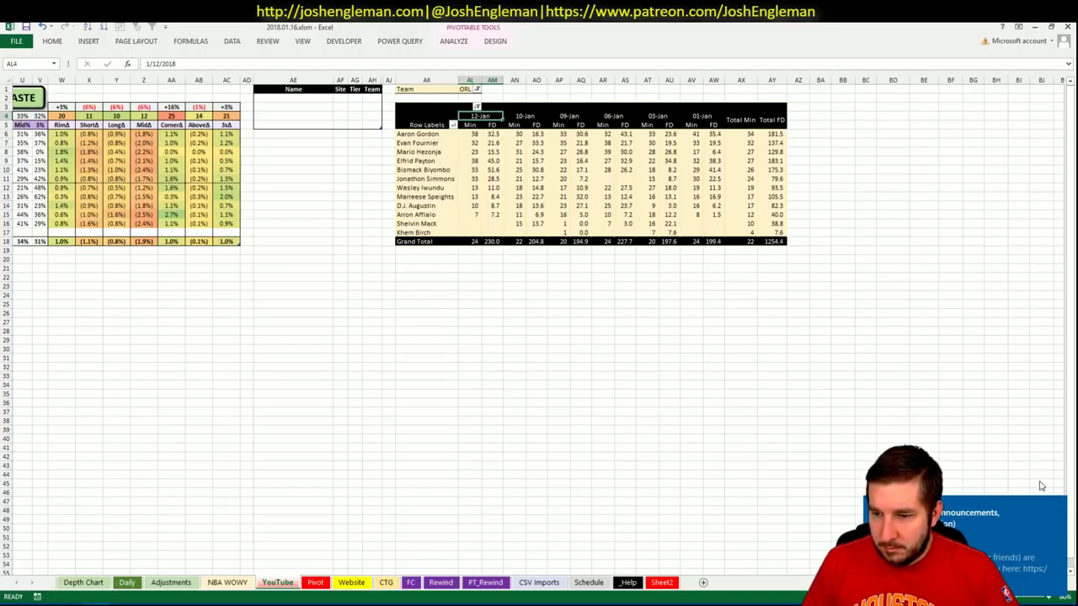
pyautogui.hotkey('alt', 'Tab')
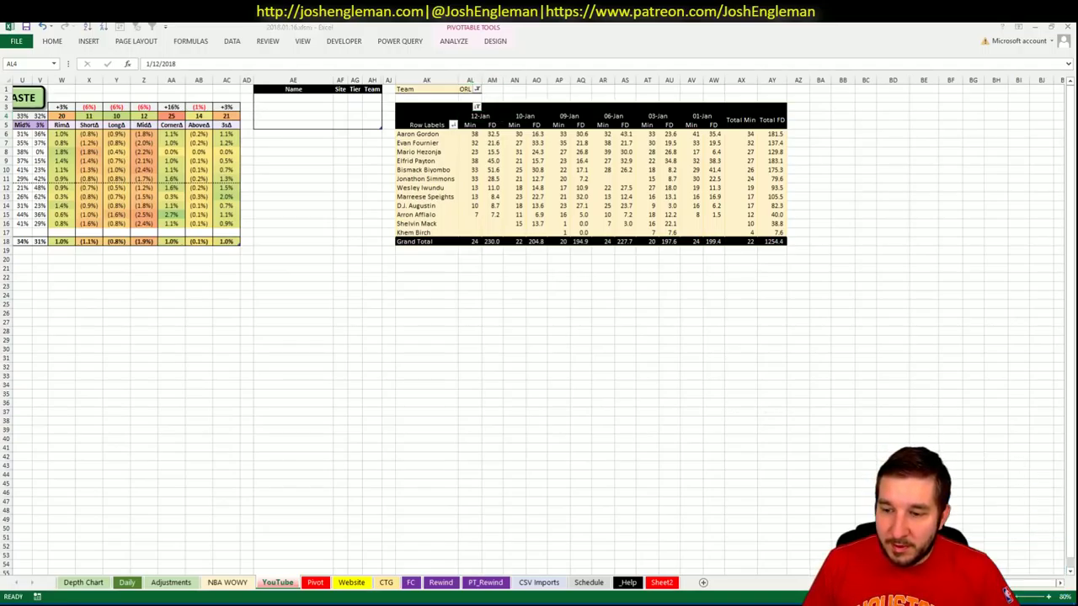
pyautogui.hotkey('alt', 'Tab')
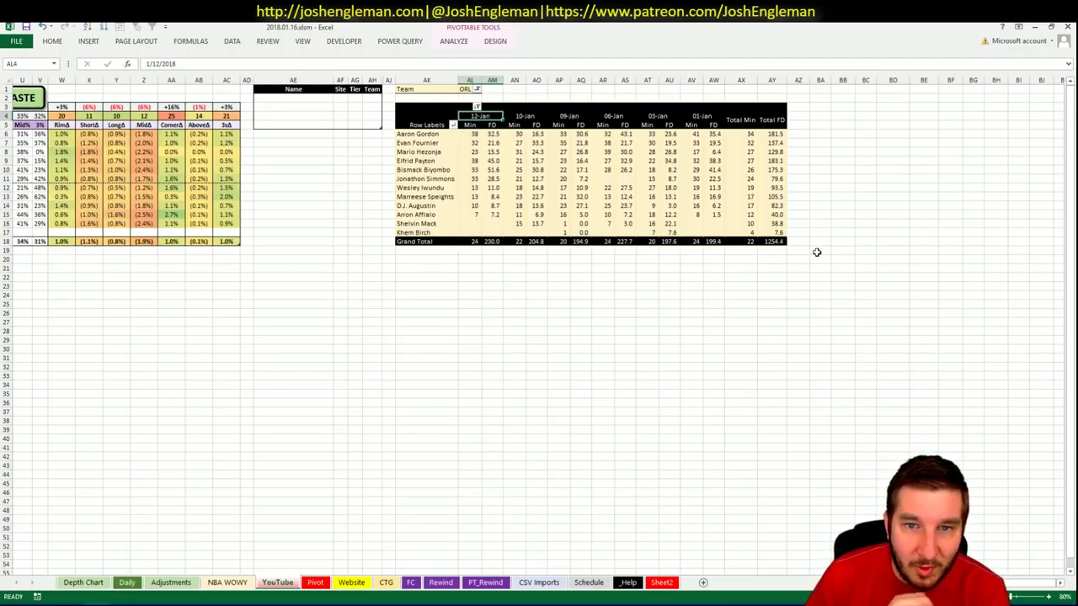
# - Add Evan Fournier to the first row of the picks table with tier 4, leaving the site blank
pyautogui.hscroll(-7, 497, 455)
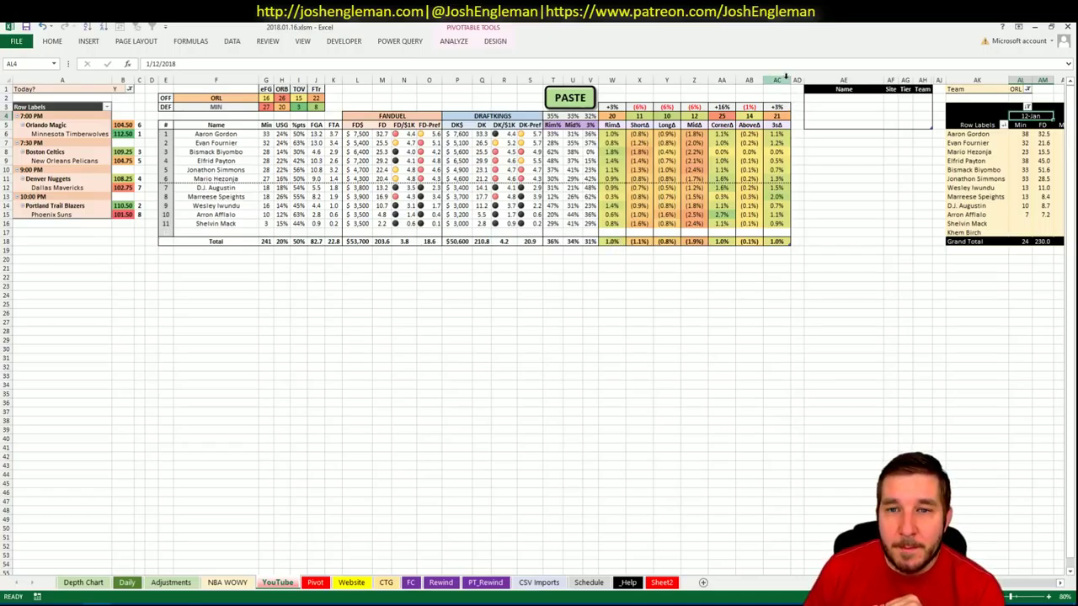
pyautogui.click(741, 90)
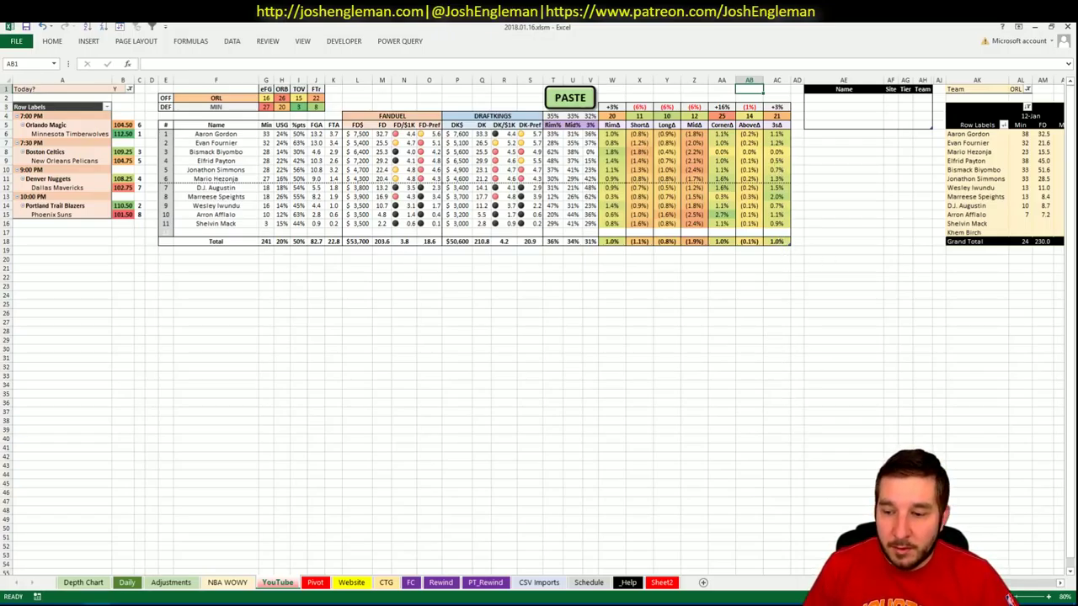
pyautogui.moveTo(1009, 595); pyautogui.dragTo(1027, 592)
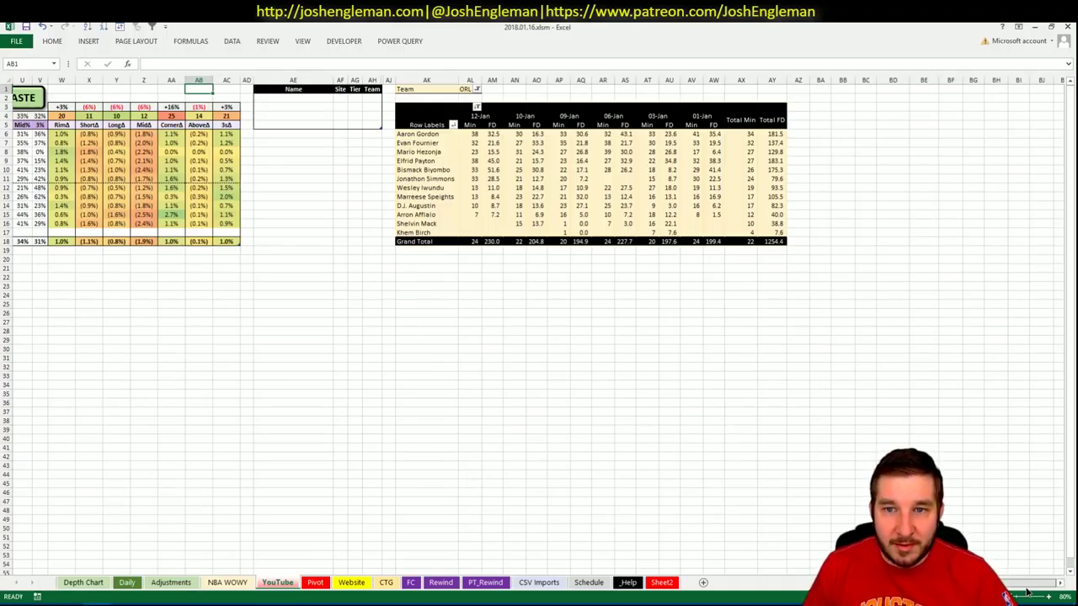
pyautogui.moveTo(1027, 592); pyautogui.dragTo(1008, 595)
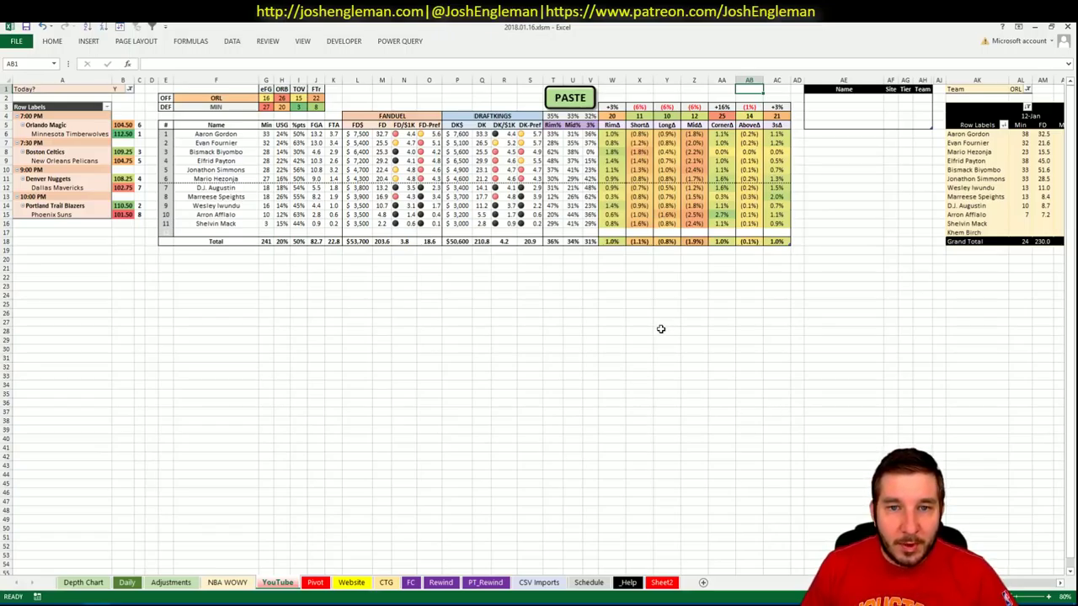
pyautogui.click(827, 101)
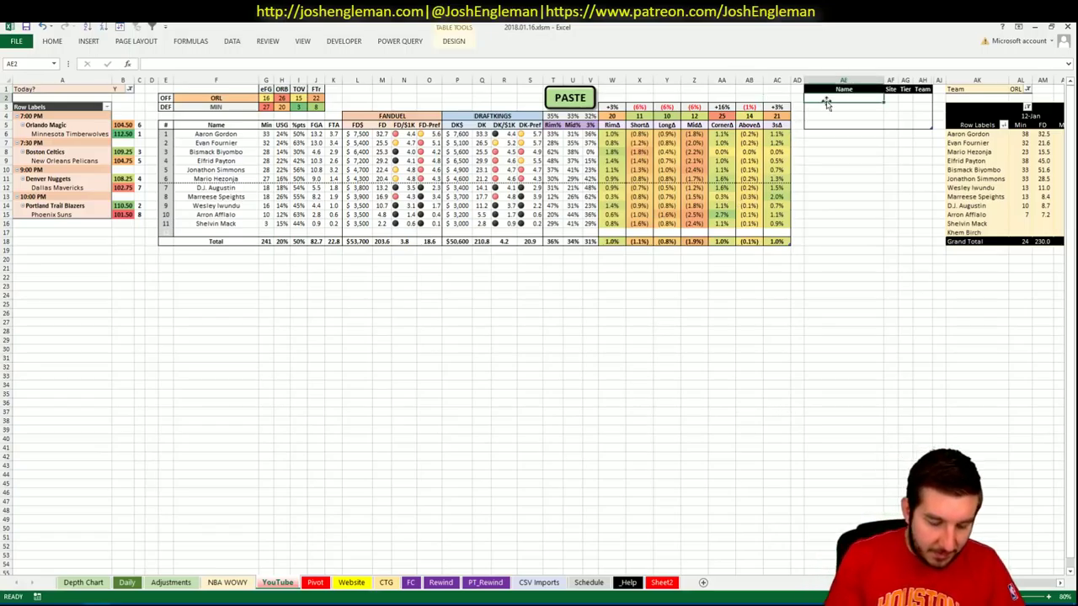
pyautogui.write('Evan Fournier')
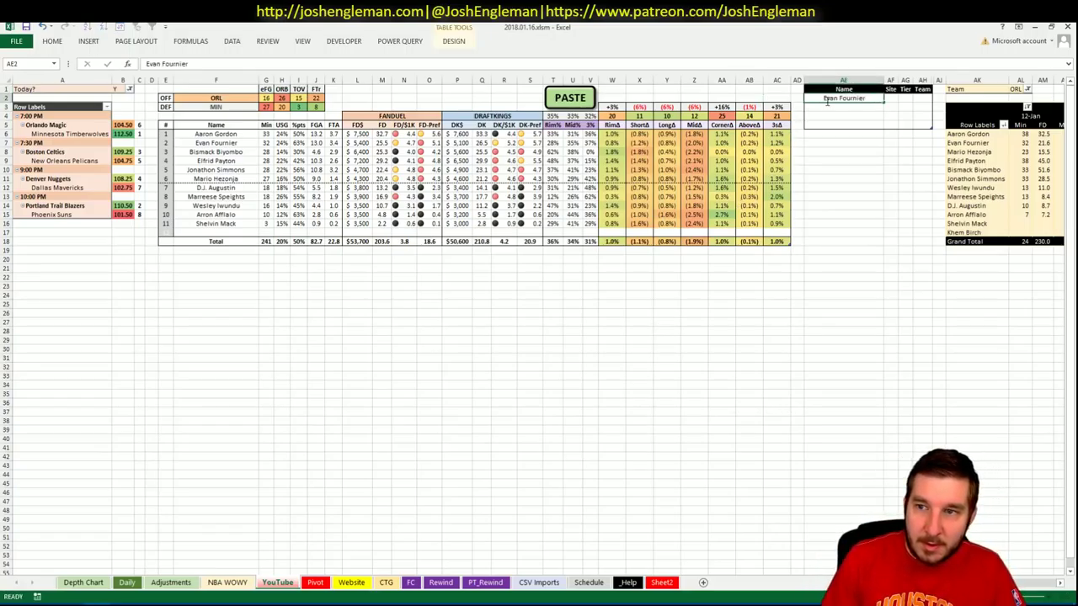
pyautogui.press('Tab')
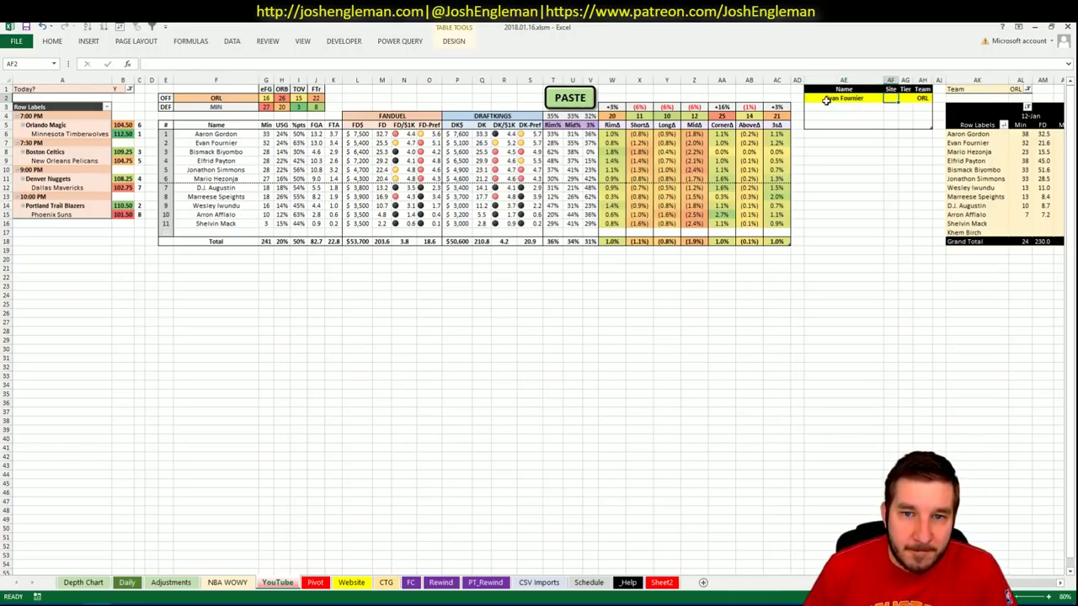
pyautogui.press('Tab')
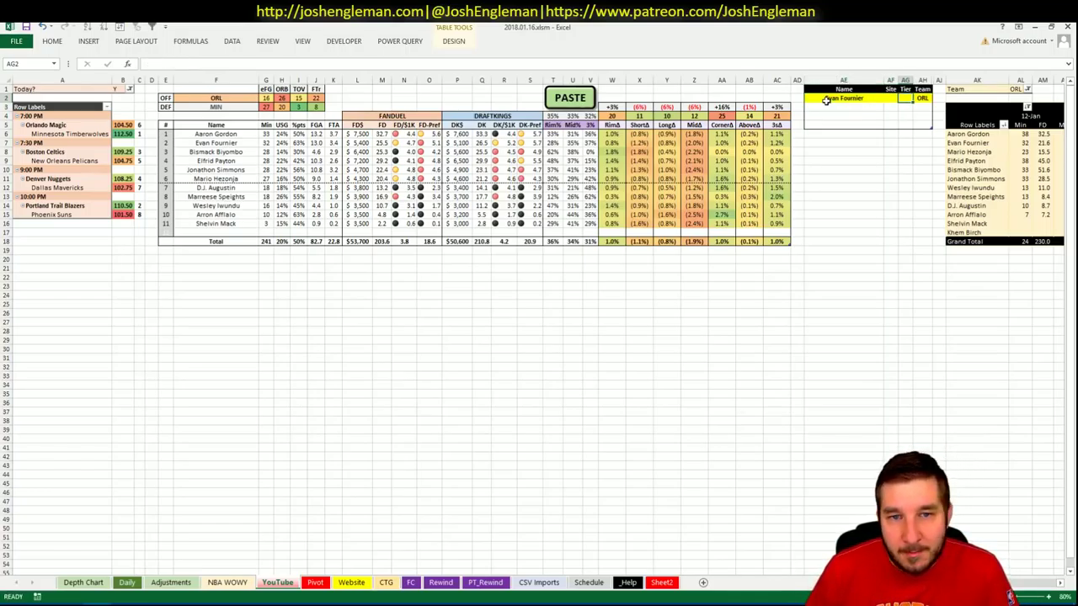
pyautogui.write('4')
pyautogui.press('Return')
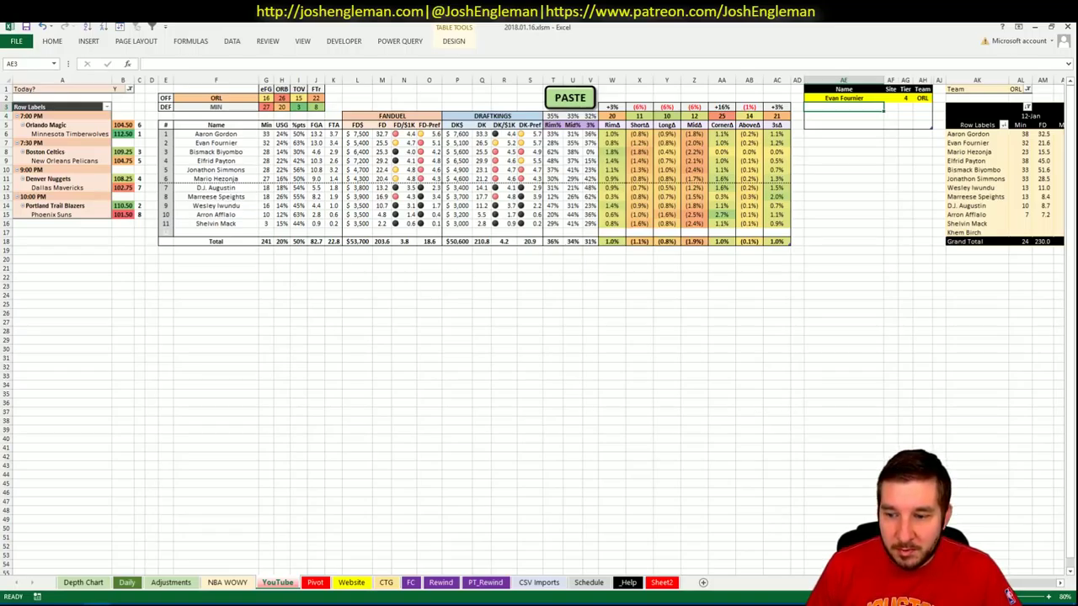
# - Add Bismack Biyombo to the next row of the picks table with tier 3
pyautogui.hscroll(7, 429, 192)
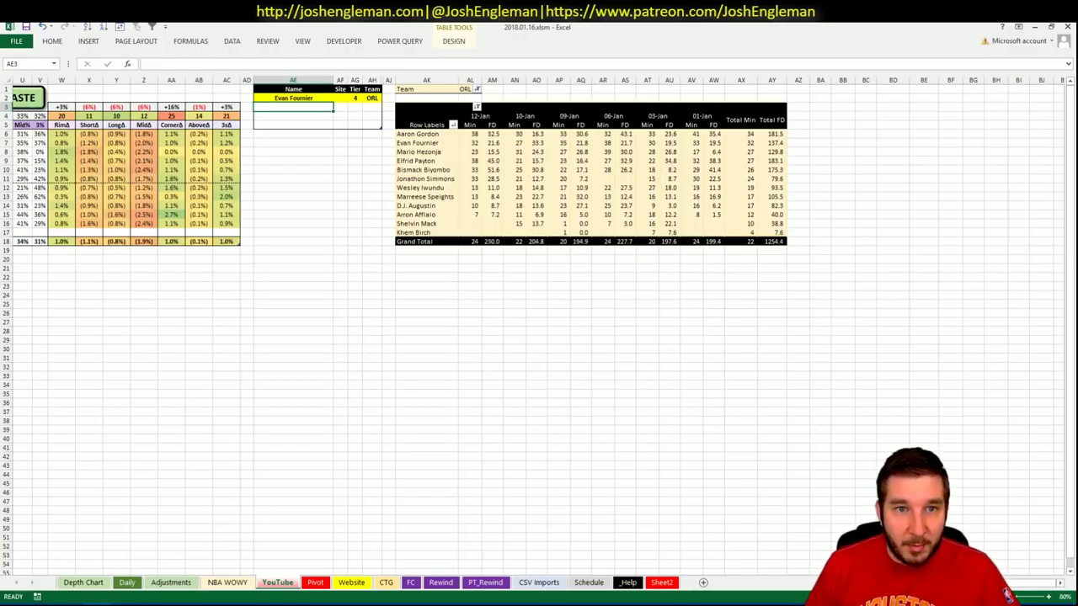
pyautogui.hscroll(-10, 539, 328)
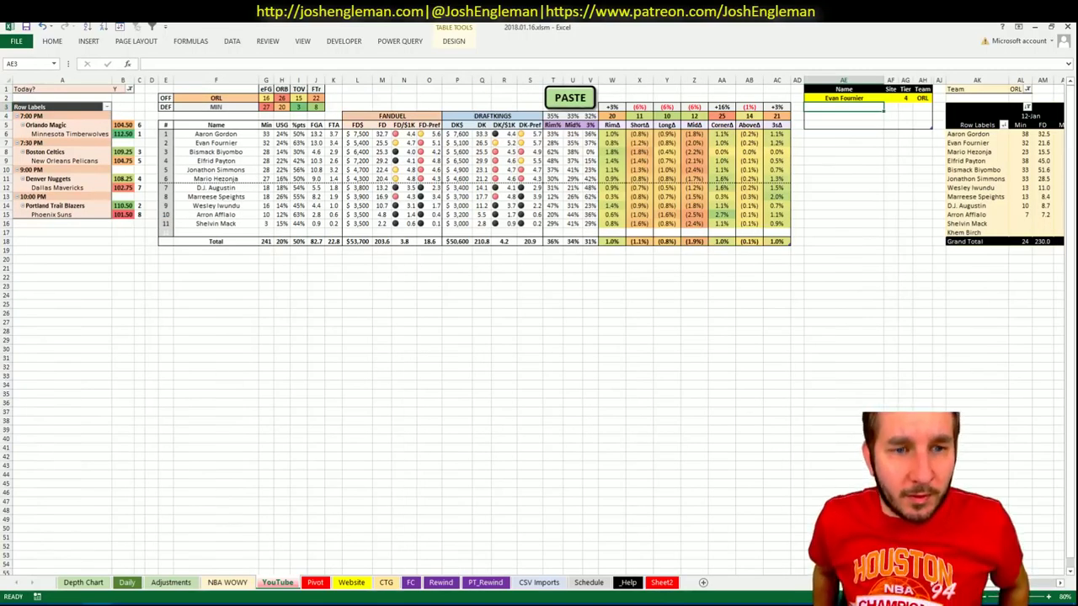
pyautogui.write('B')
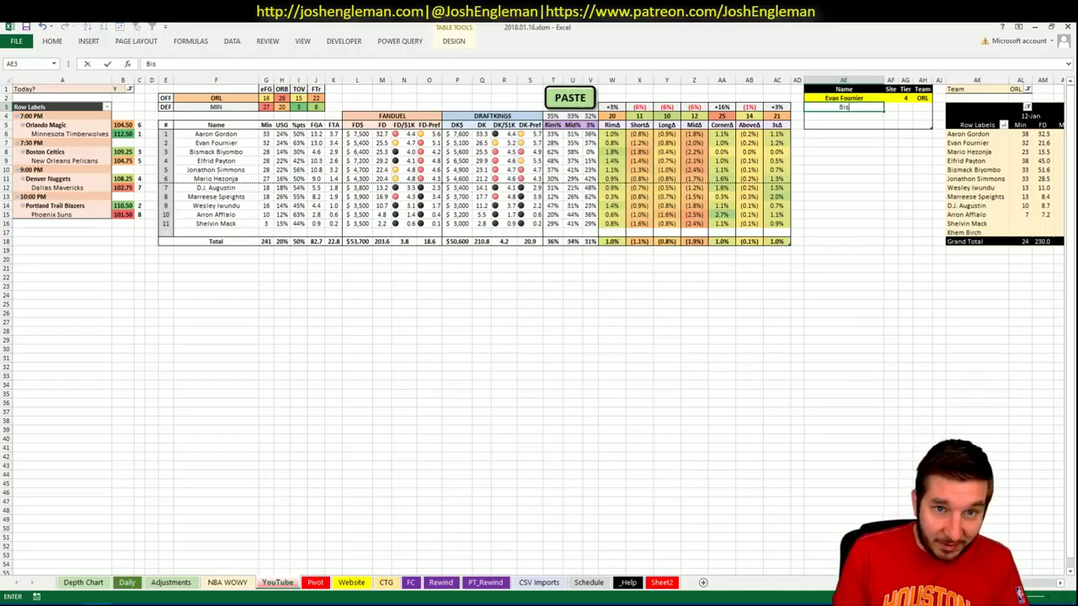
pyautogui.write('is')
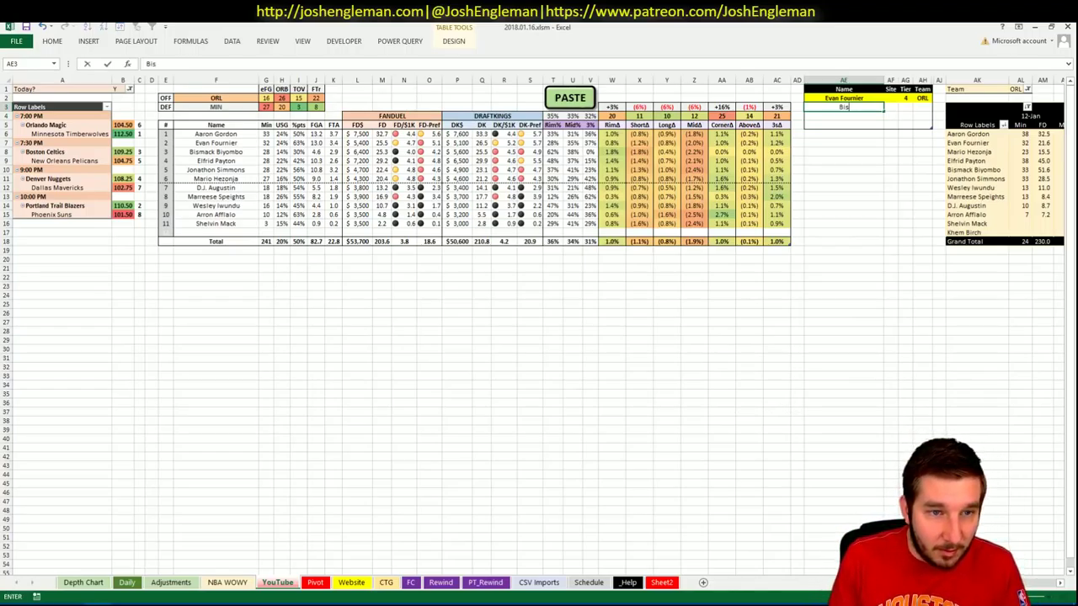
pyautogui.write('mack Biyombo')
pyautogui.press('Tab')
pyautogui.press('Tab')
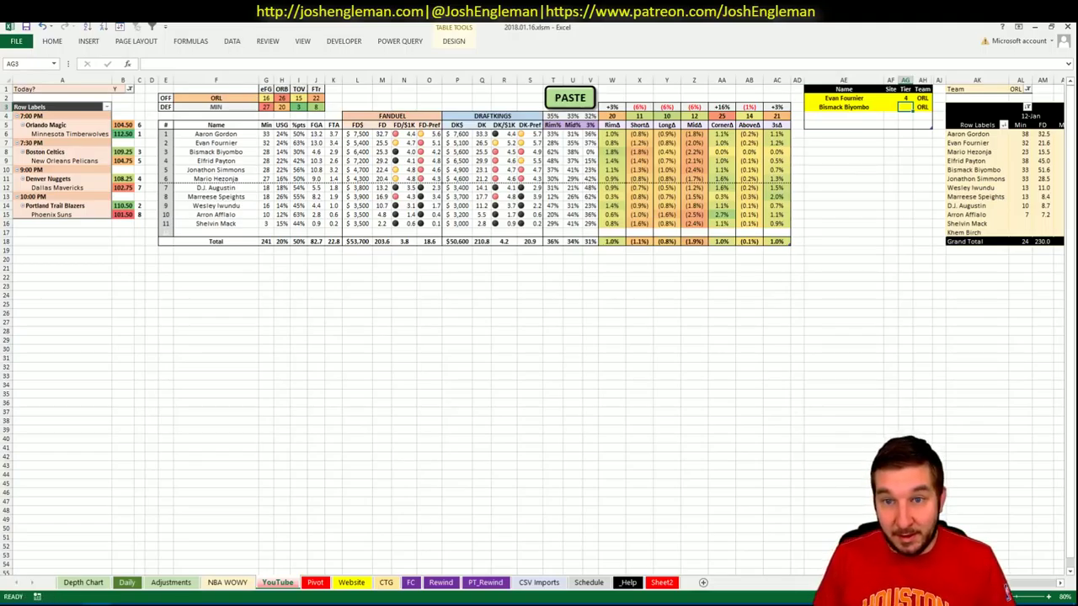
pyautogui.write('3')
pyautogui.press('Return')
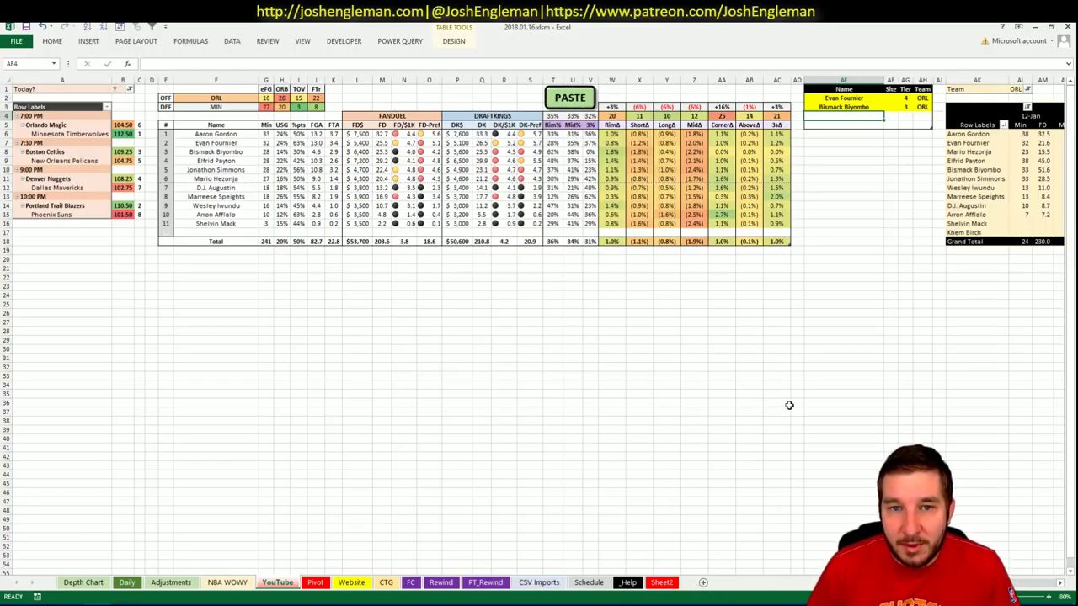
# - Add Elfrid Payton to the picks table with site DK and tier 3, and set Bismack Biyombo's site to DK
pyautogui.hscroll(6, 539, 337)
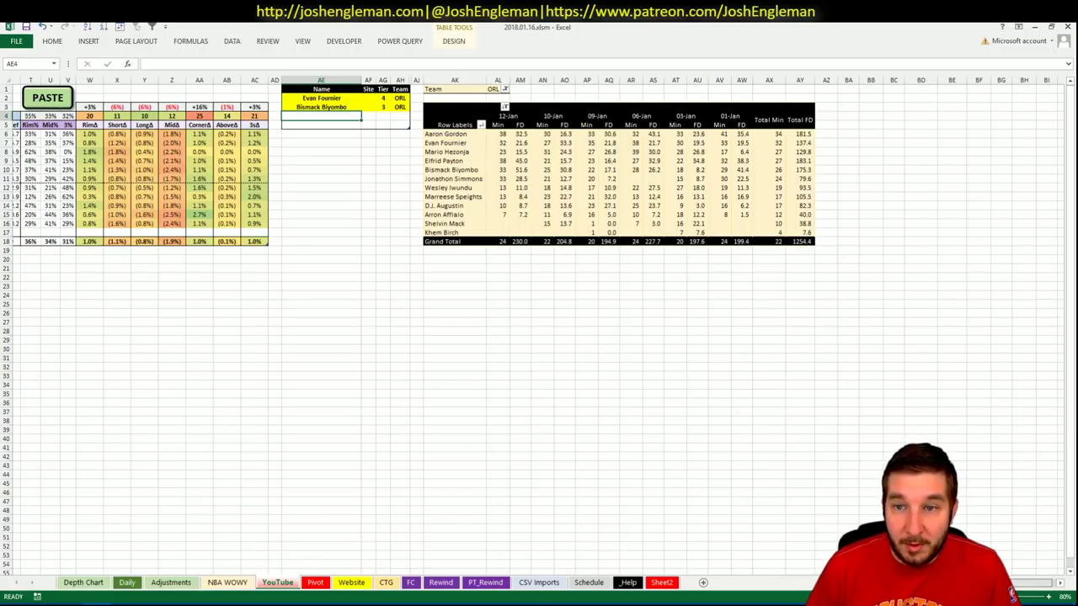
pyautogui.moveTo(1030, 582)
pyautogui.mouseDown()
pyautogui.moveTo(1003, 582)
pyautogui.moveTo(1034, 582)
pyautogui.mouseUp()
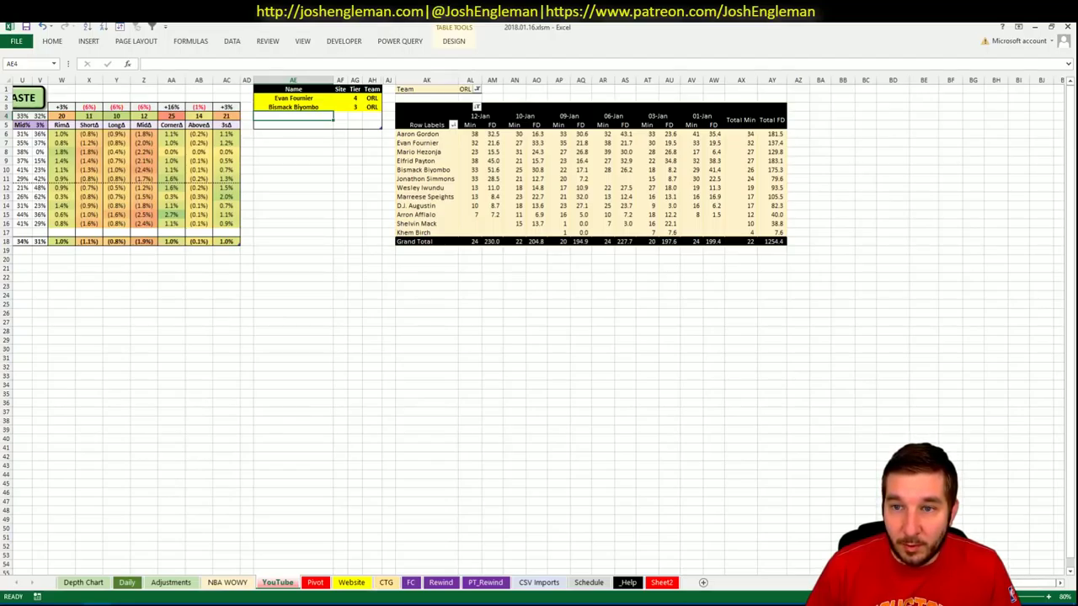
pyautogui.hscroll(-10, 539, 329)
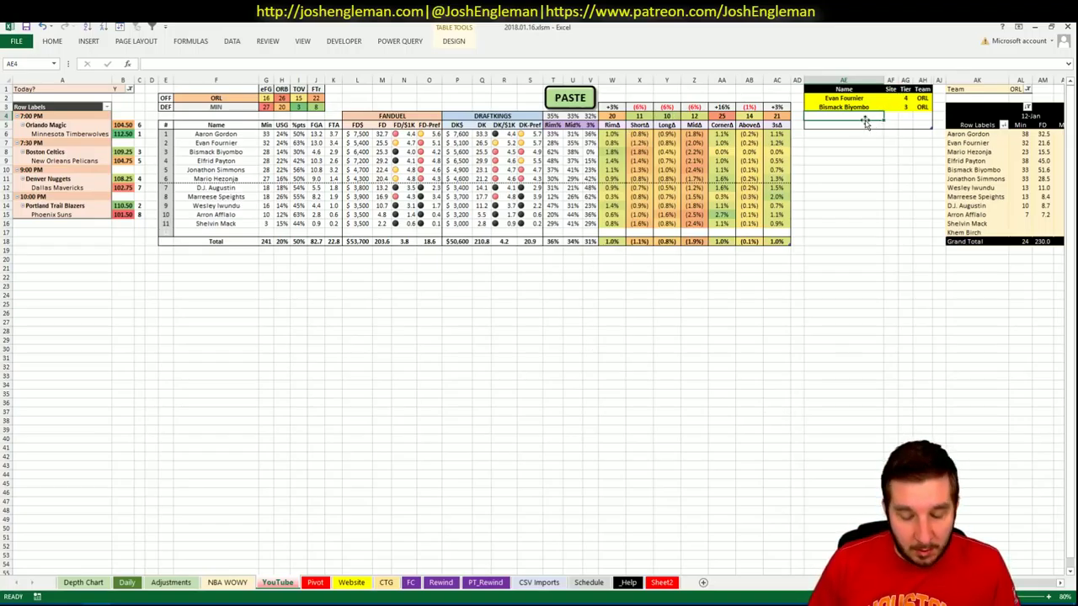
pyautogui.write('Elfrid Payton')
pyautogui.press('Tab')
pyautogui.press('Tab')
pyautogui.press('Left')
pyautogui.press('Up')
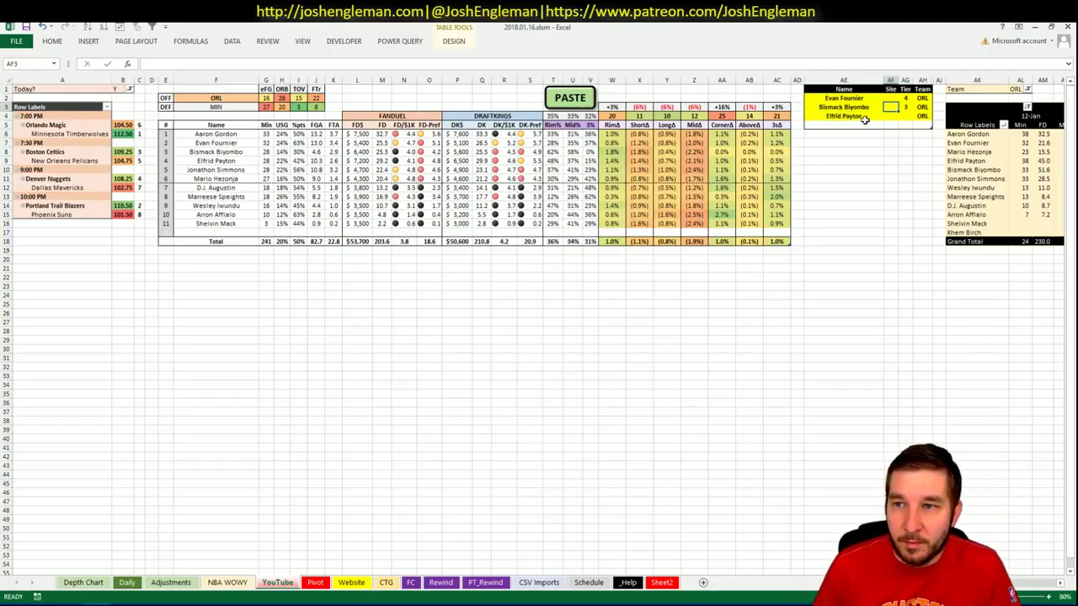
pyautogui.write('DK')
pyautogui.press('Tab')
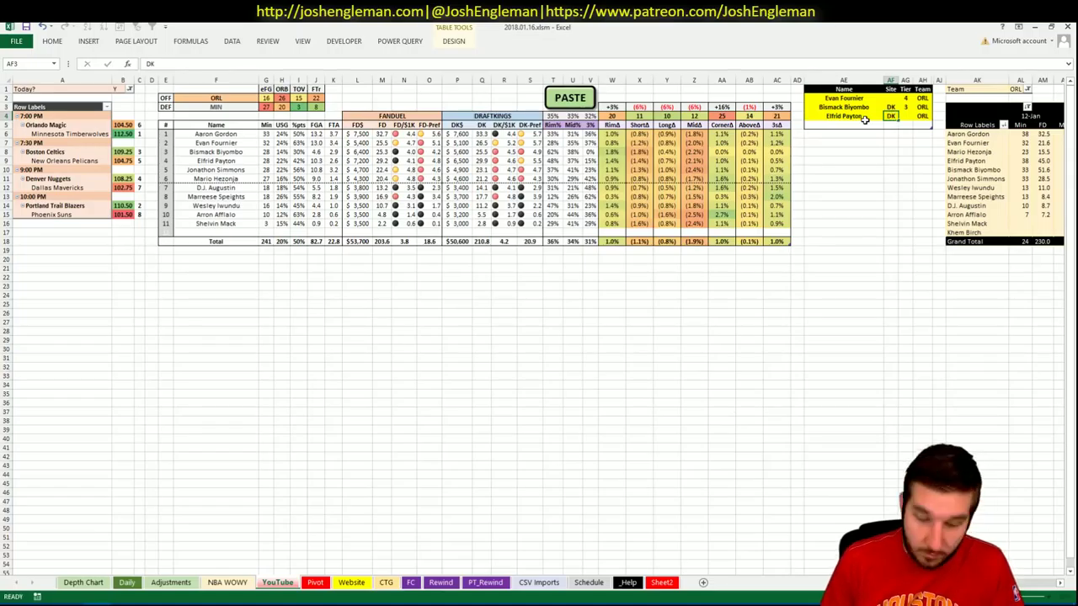
pyautogui.press('Down')
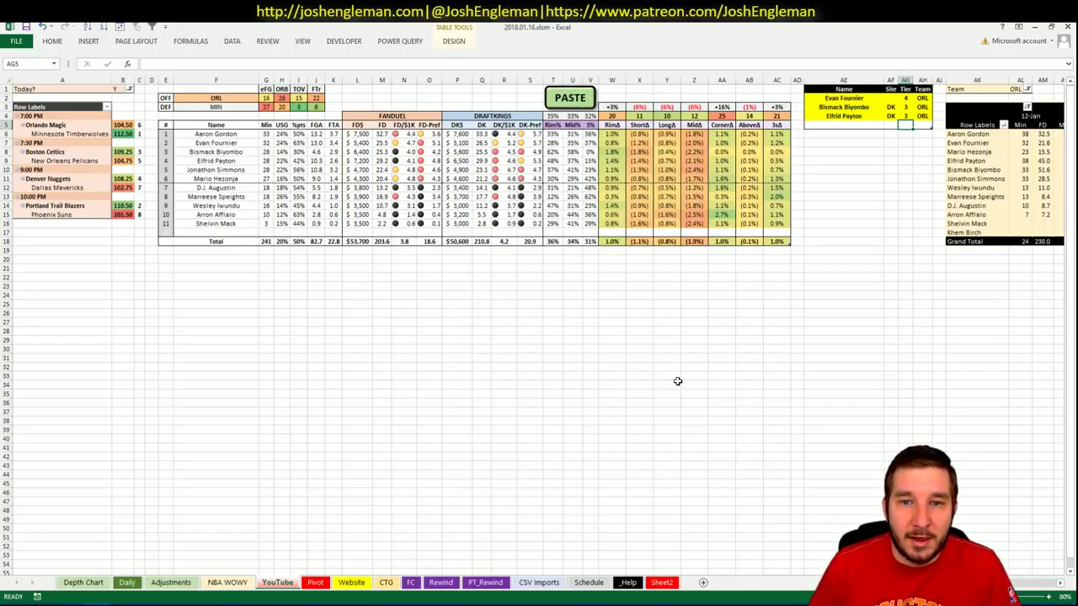
# - Add Jonathon Simmons below Elfrid Payton in the picks table with tier 3 and no site
pyautogui.hscroll(7, 735, 412)
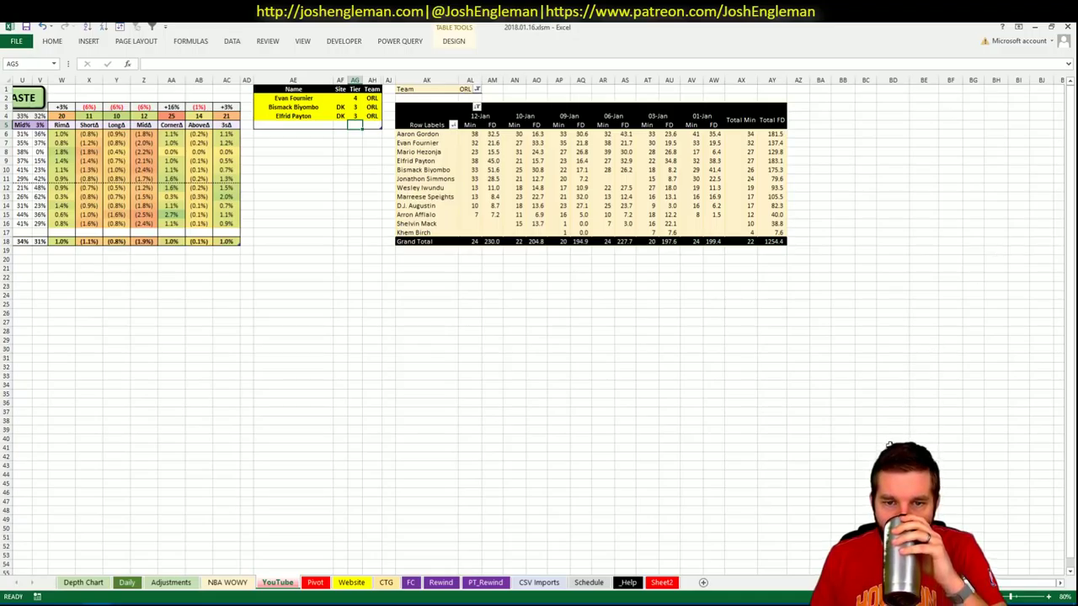
pyautogui.hscroll(-7, 734, 440)
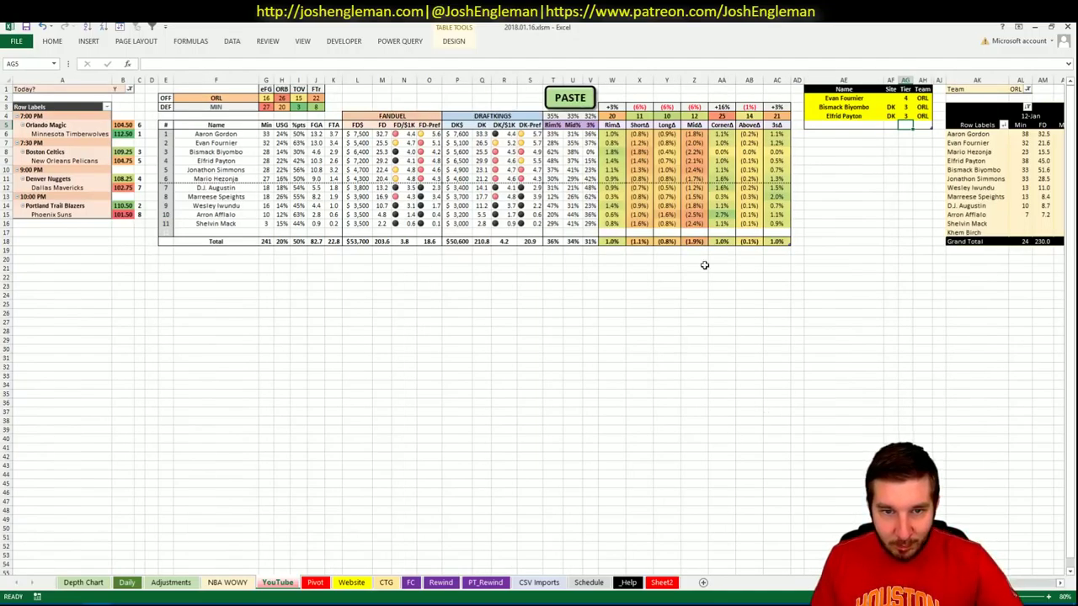
pyautogui.click(859, 125)
pyautogui.write('Jonath')
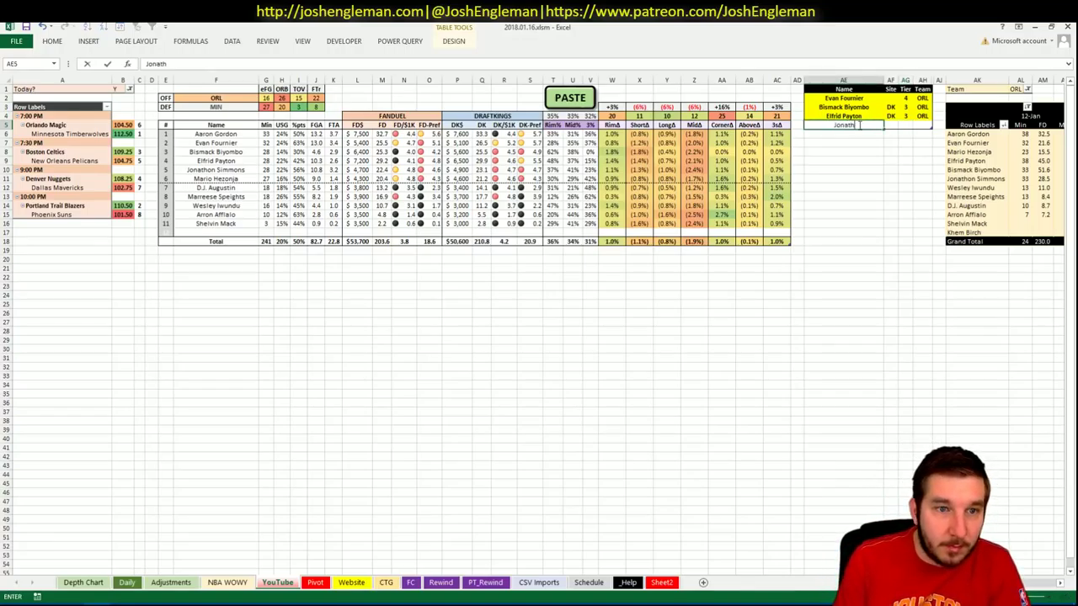
pyautogui.write('on Simmons')
pyautogui.press('Tab')
pyautogui.press('Tab')
pyautogui.write('3')
pyautogui.press('Return')
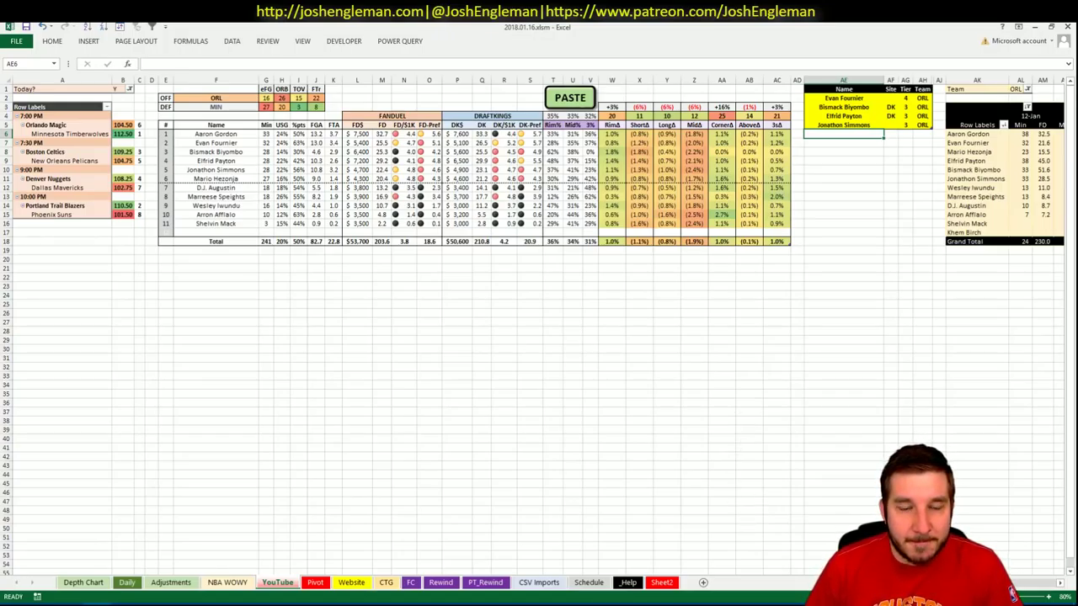
# - Check Orlando's recent game logs and add Mario Hezonja below Jonathon Simmons in the picks table
pyautogui.hscroll(5, 539, 329)
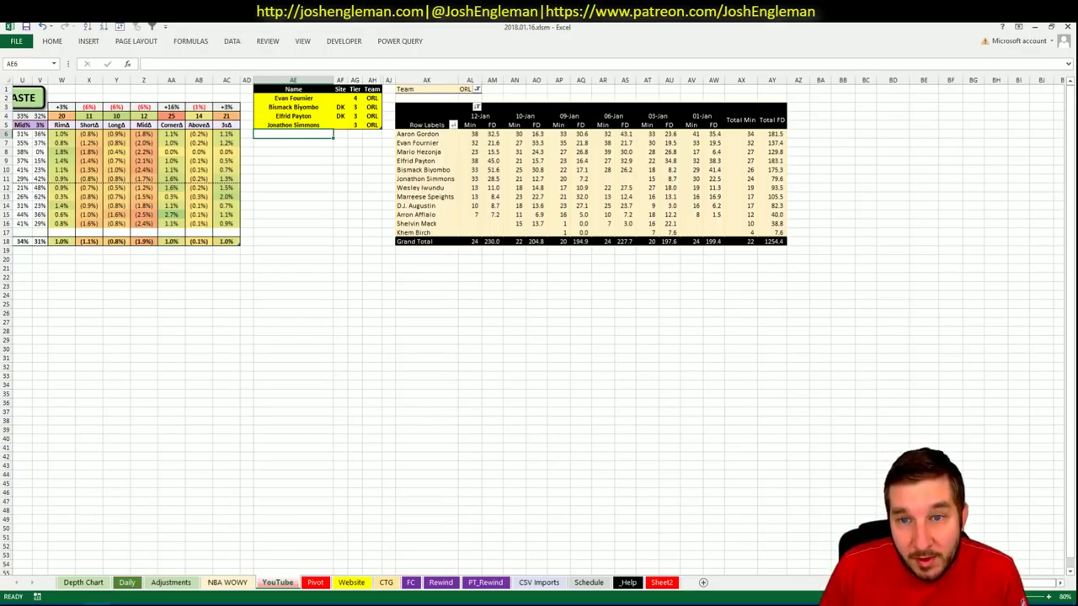
pyautogui.hscroll(-7, 539, 329)
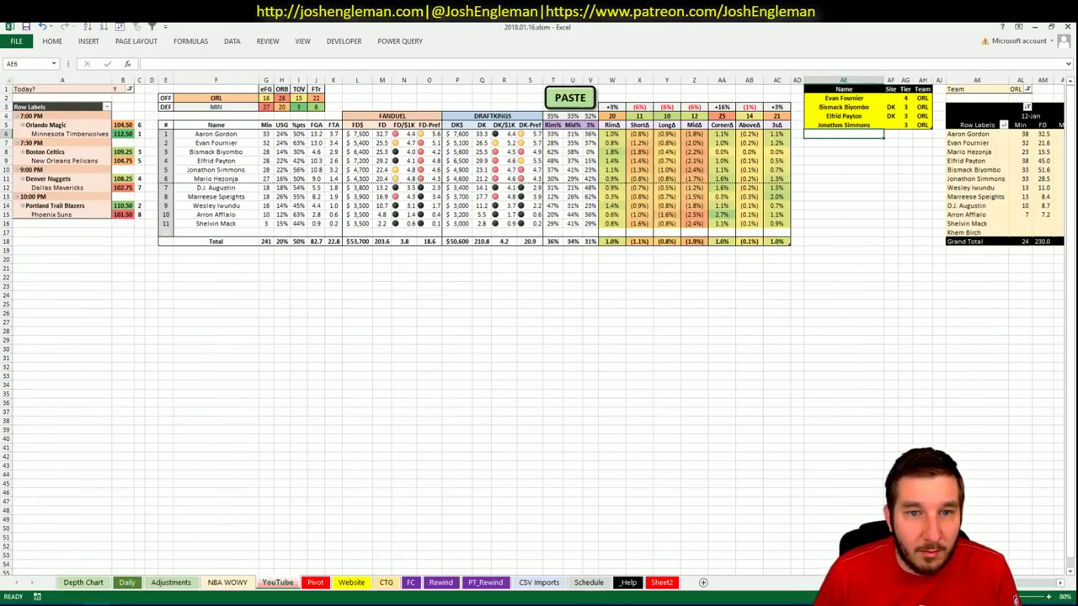
pyautogui.hscroll(3, 540, 329)
pyautogui.hscroll(-3, 539, 329)
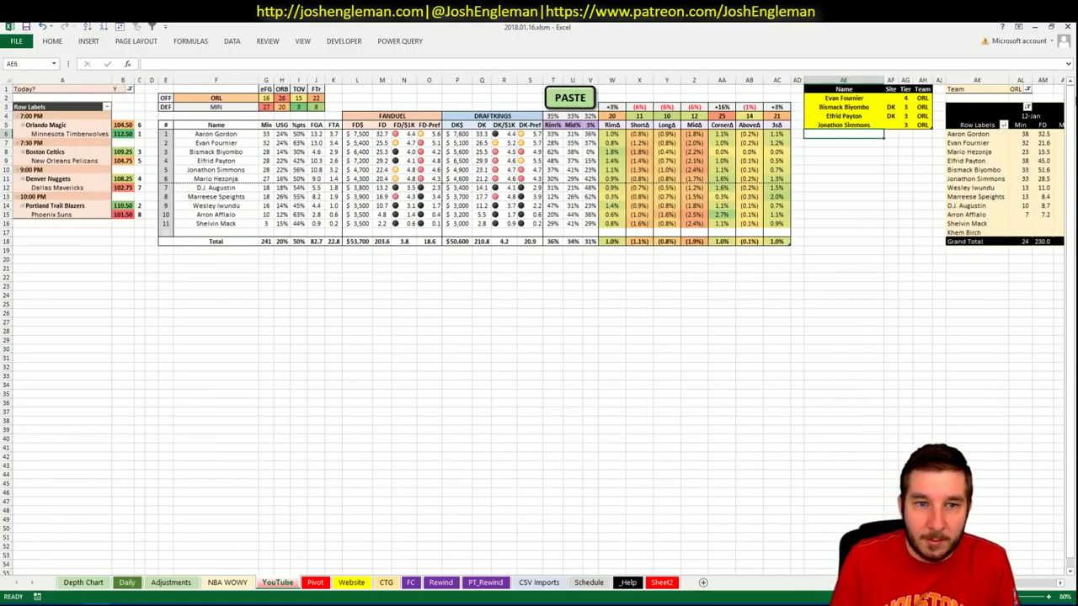
pyautogui.write('Mario Hezon')
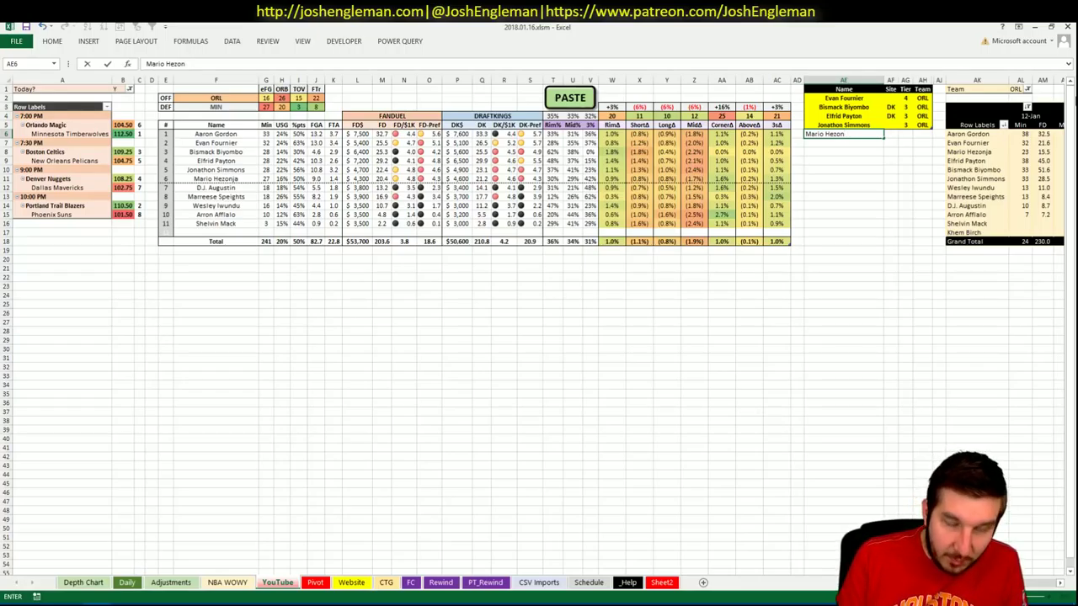
pyautogui.write('kmja')
pyautogui.press('Tab')
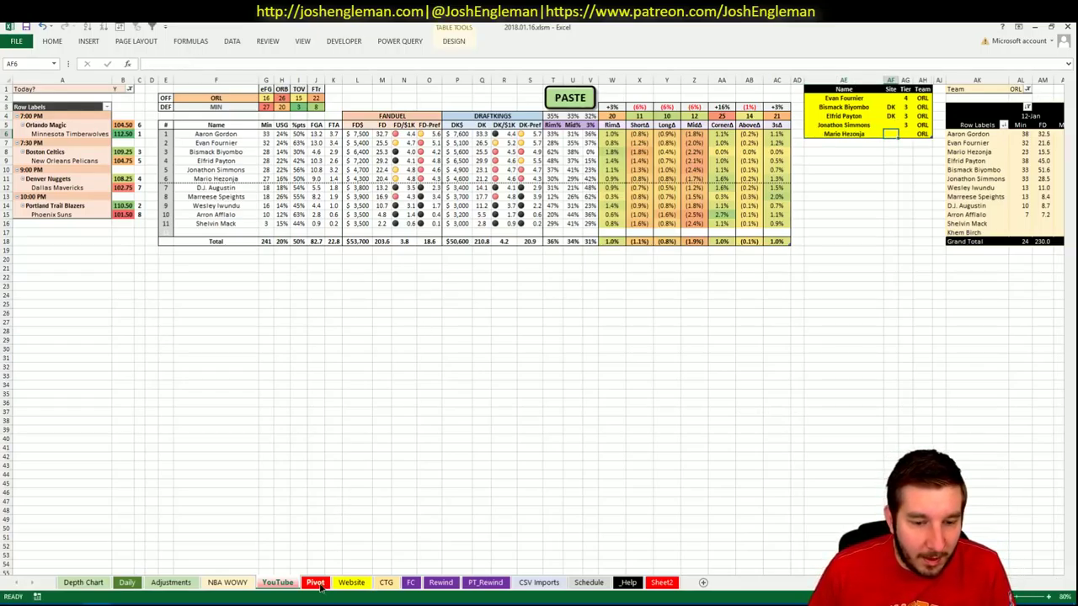
# - Look over the Orlando players' projections in the Pivot sheet, glance at the Daily and Adjustments sheets, and return to the YouTube sheet
pyautogui.click(315, 582)
pyautogui.scroll(-2, 156, 358)
pyautogui.scroll(-1, 156, 357)
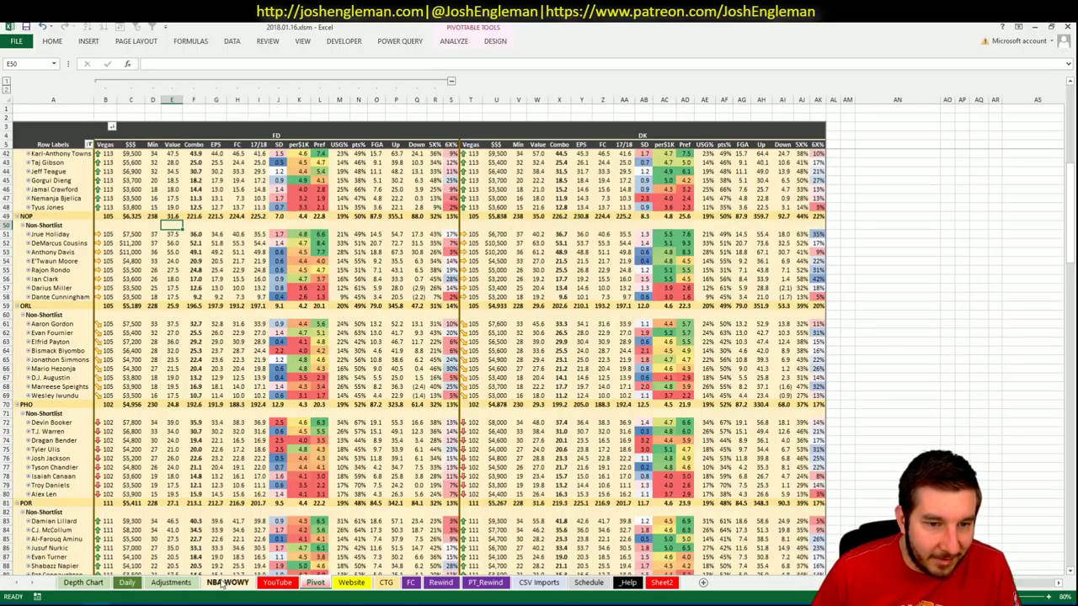
pyautogui.click(126, 582)
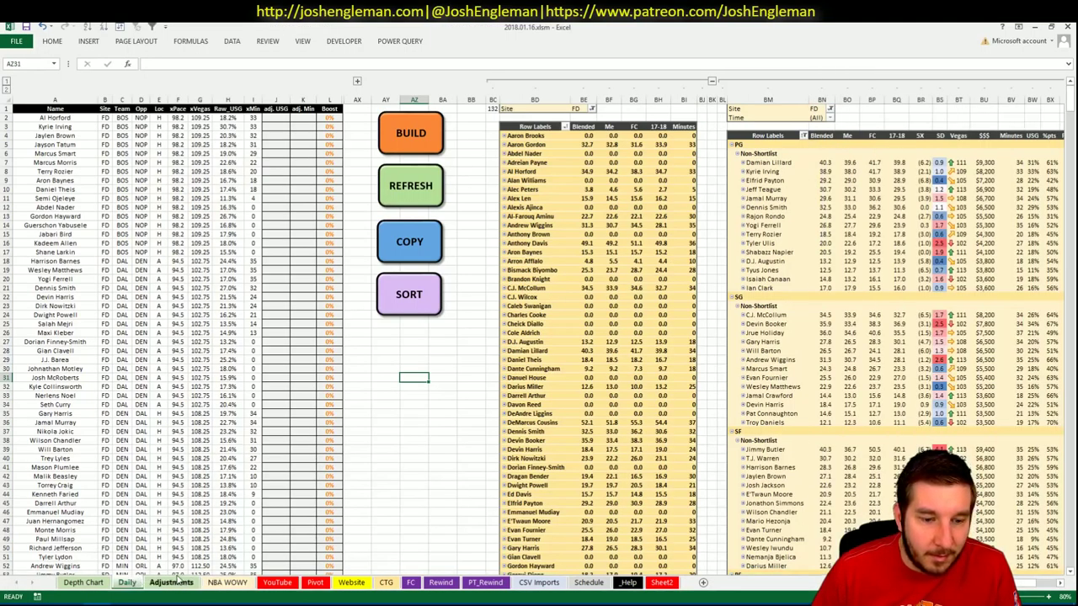
pyautogui.click(171, 583)
pyautogui.click(277, 583)
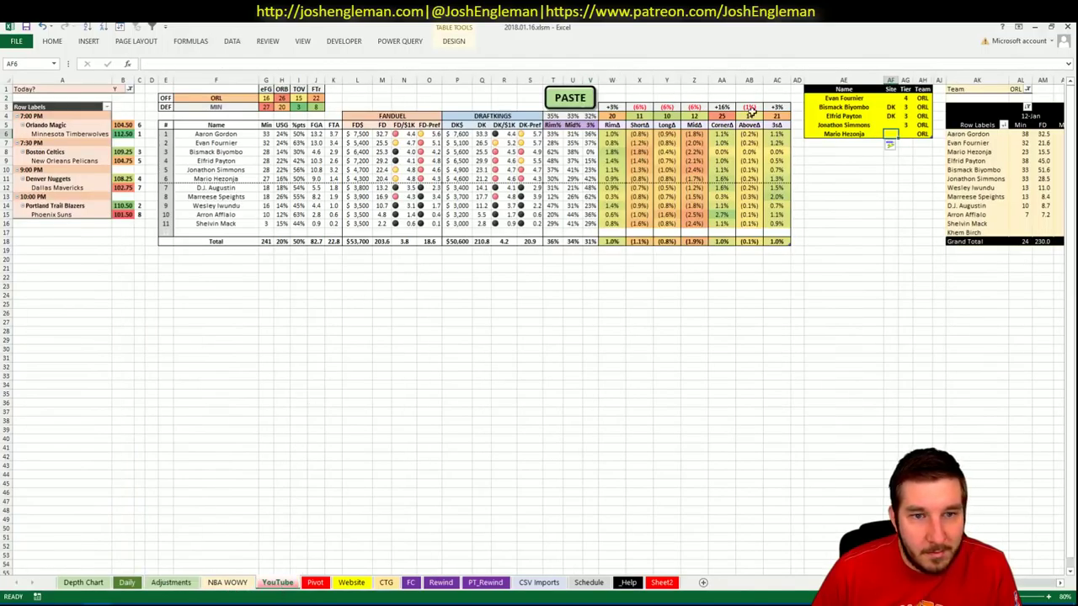
# - Set Mario Hezonja's tier to 3 in the picks table, leaving the site blank
pyautogui.click(906, 134)
pyautogui.write('3')
pyautogui.click(910, 170)
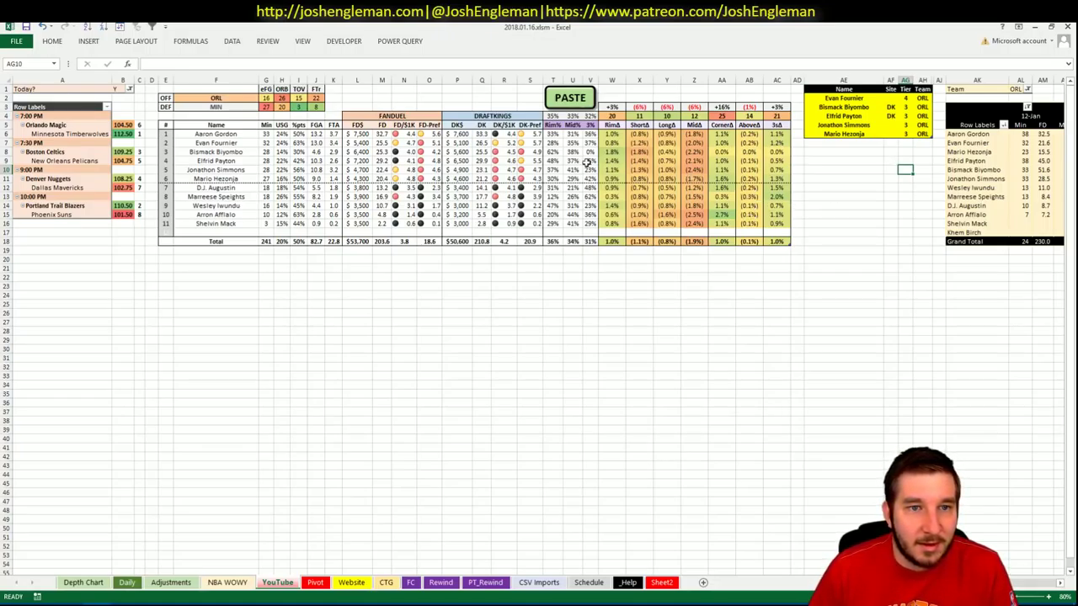
pyautogui.click(855, 152)
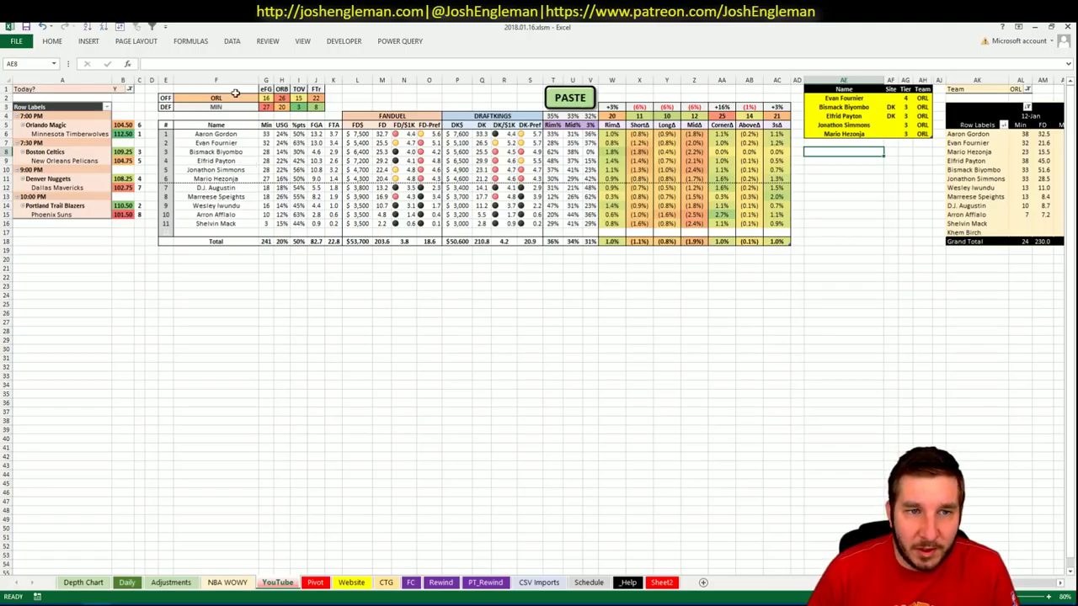
# - Set the offensive team of the projections table to MIN
pyautogui.click(235, 98)
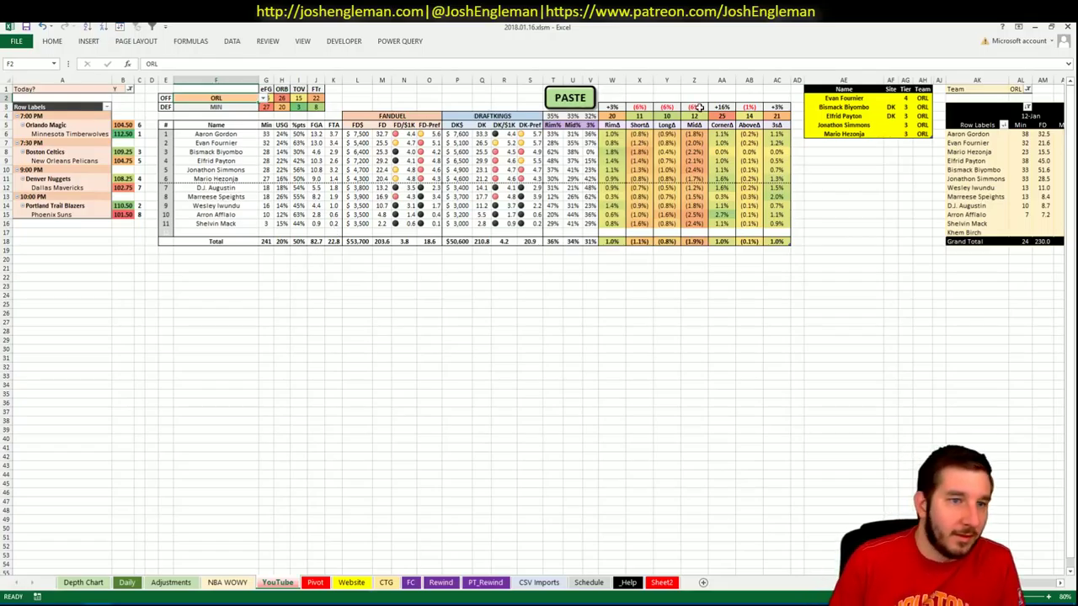
pyautogui.write('MIN')
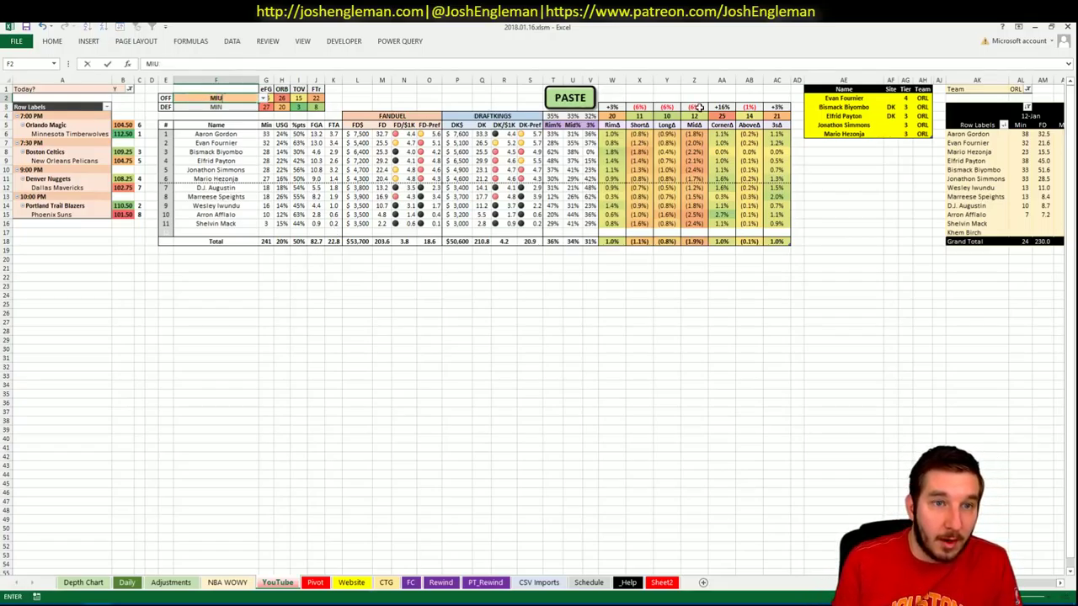
pyautogui.press('Return')
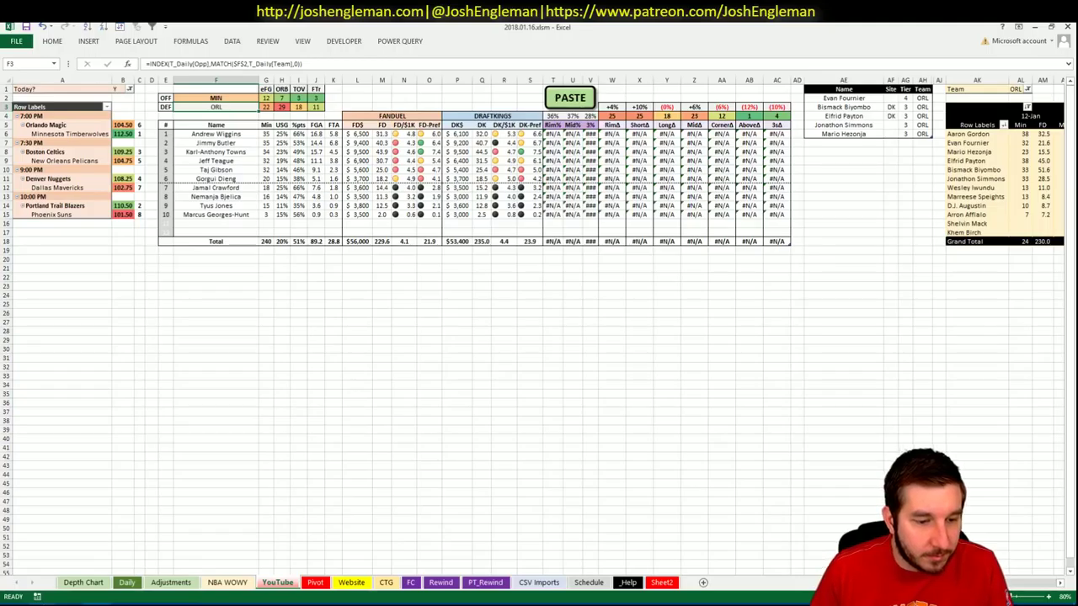
# - Switch to the browser, find the Minnesota Timberwolves' stats page on Cleaning the Glass, and open the league Four Factors page in a separate tab
pyautogui.hotkey('alt', 'Tab')
pyautogui.click(274, 112)
pyautogui.write('wolve')
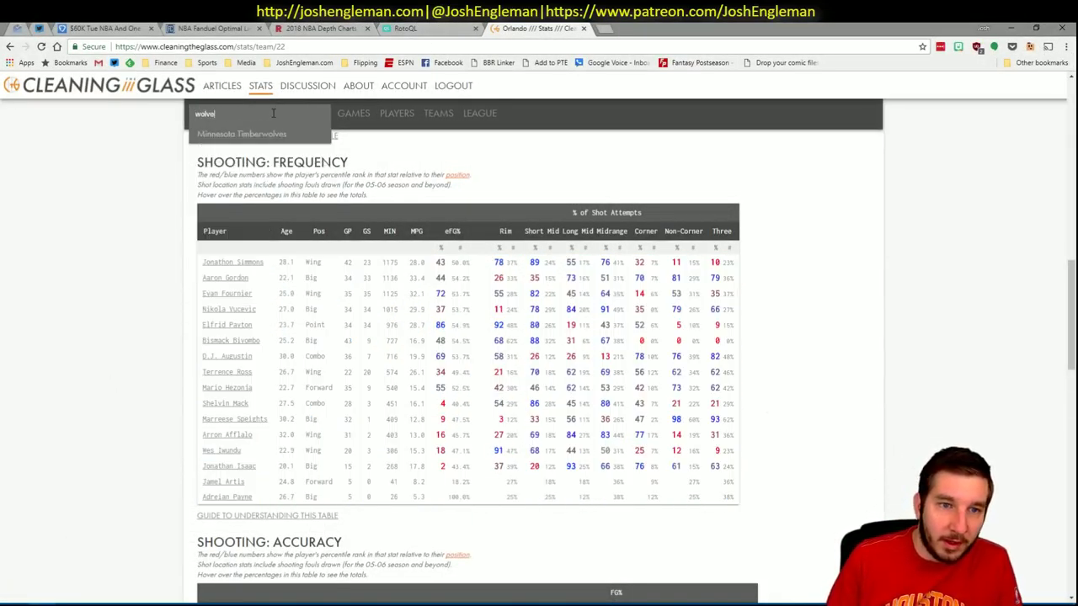
pyautogui.press('Down')
pyautogui.press('Return')
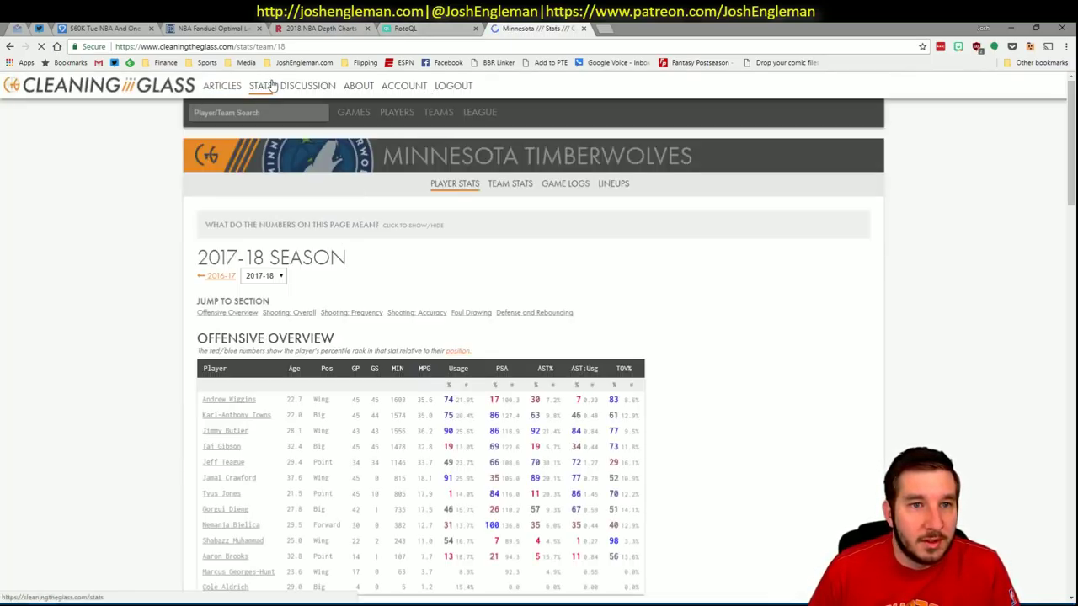
pyautogui.moveTo(479, 115)
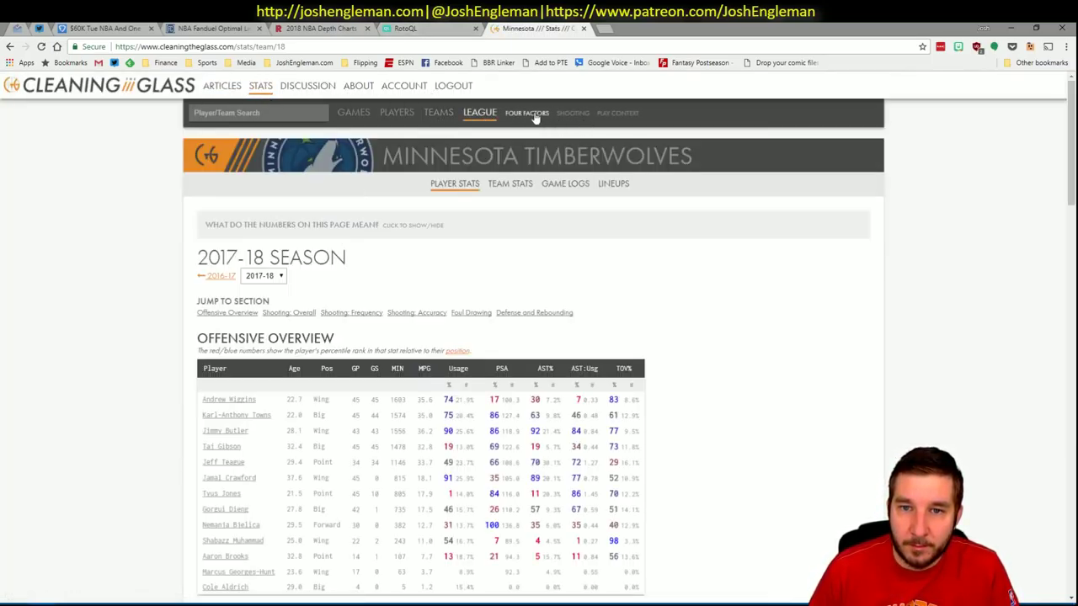
pyautogui.rightClick(529, 113)
pyautogui.click(573, 123)
# - Copy the Timberwolves' shooting frequency table and load it into the Excel workbook with its paste macro
pyautogui.click(362, 314)
pyautogui.moveTo(745, 450); pyautogui.dragTo(202, 255)
pyautogui.hotkey('alt', 'Tab')
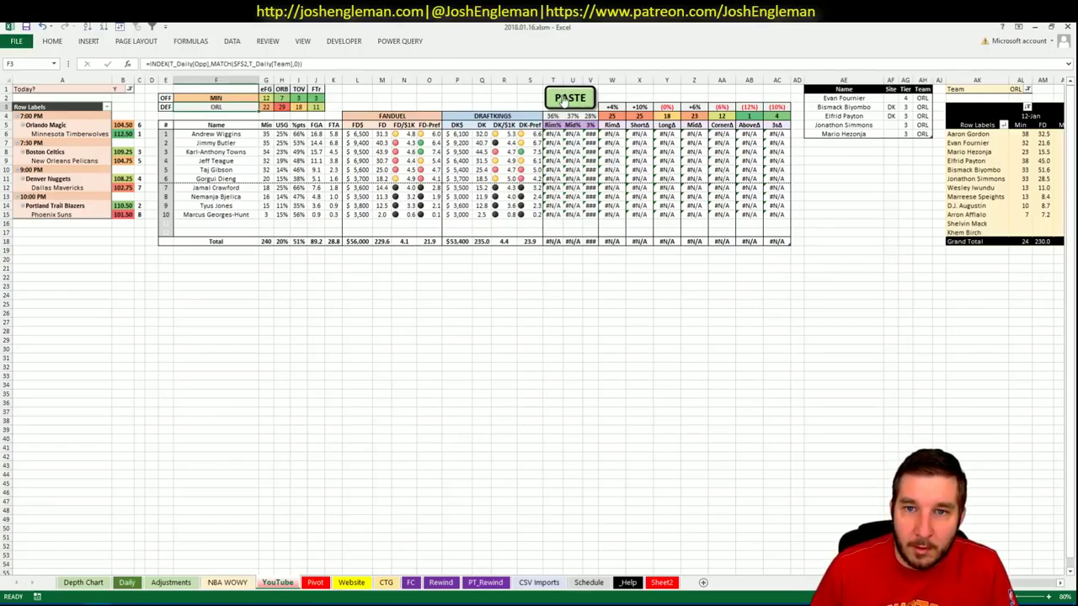
pyautogui.click(569, 97)
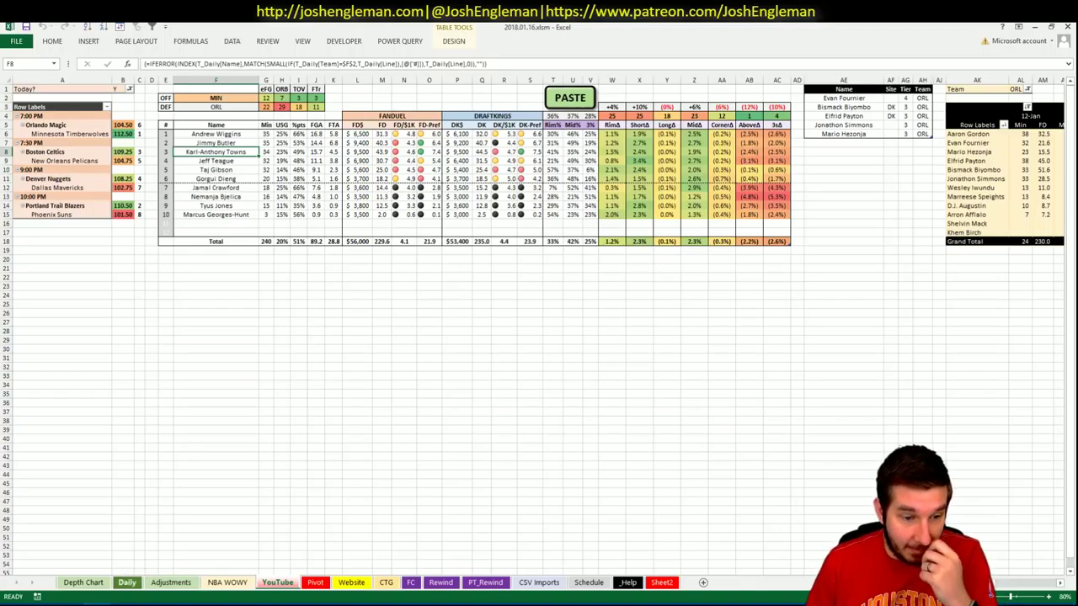
# - Switch to the browser and copy all team rows, GSW through SAC, from the 2017-18 Four Factors Summary table
pyautogui.hotkey('alt', 'Tab')
pyautogui.hotkey('ctrl', 'Tab')
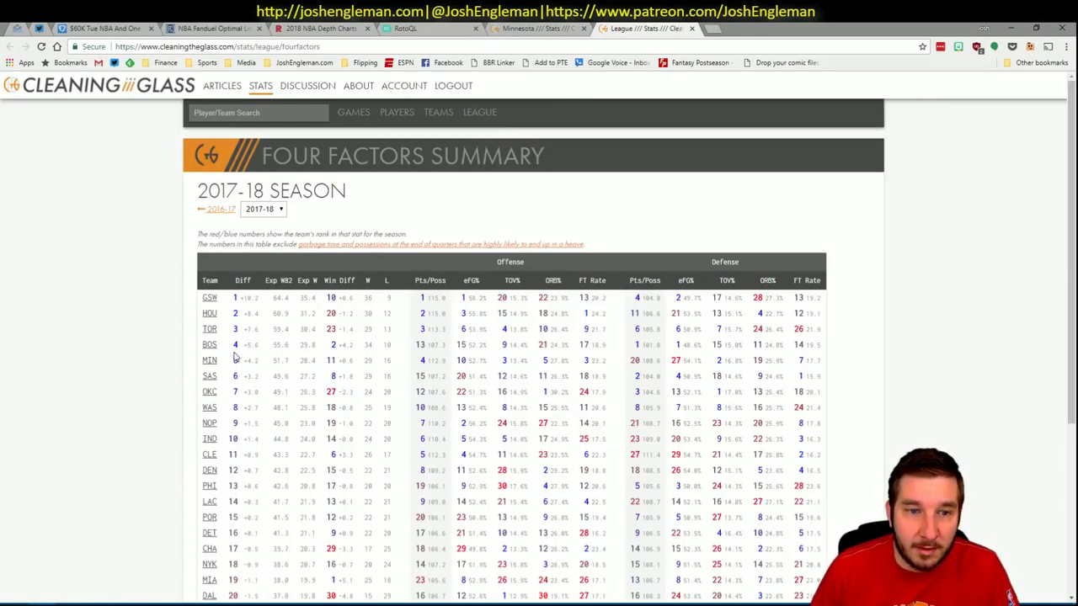
pyautogui.scroll(-3, 211, 322)
pyautogui.moveTo(417, 239); pyautogui.dragTo(821, 495)
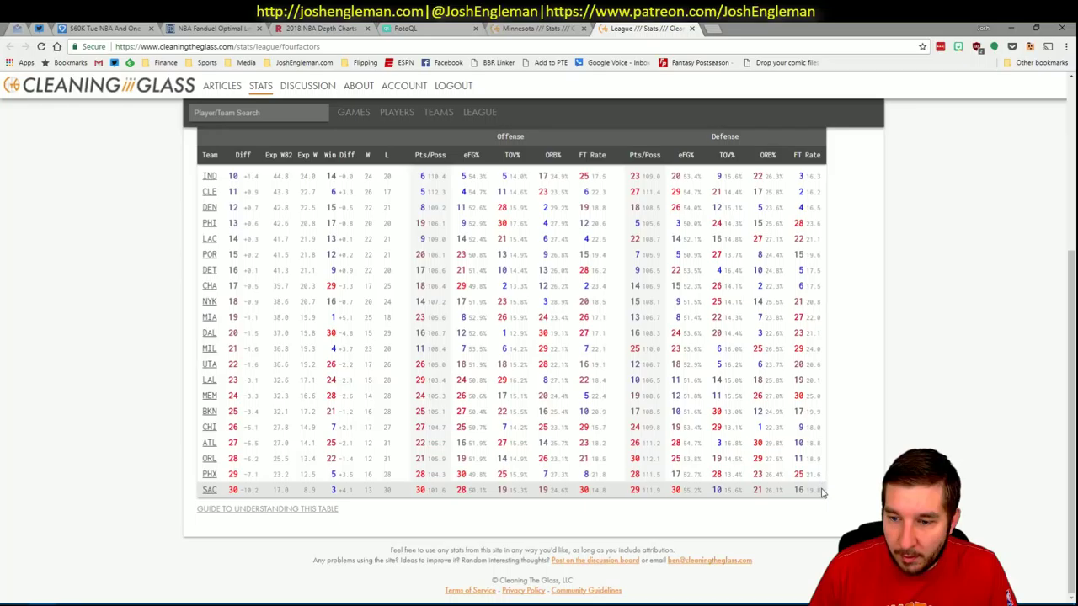
pyautogui.moveTo(147, 103); pyautogui.dragTo(217, 236)
pyautogui.hotkey('ctrl', 'c')
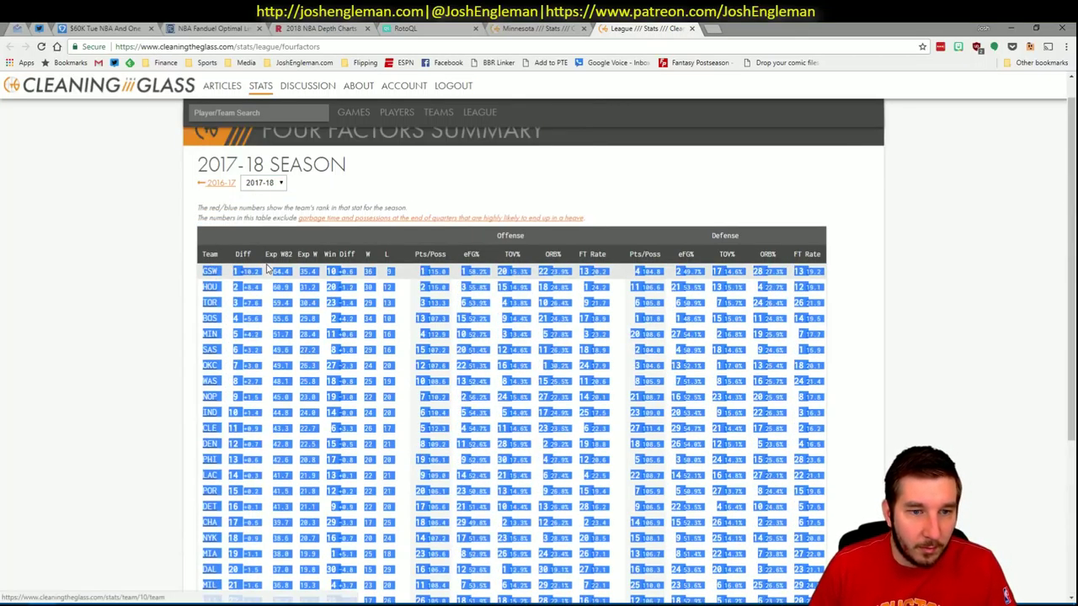
# - Paste the team data over the four factors table in Excel's CTG sheet from cell AU3, matching destination formatting, and sort it by team A to Z
pyautogui.hotkey('alt', 'Tab')
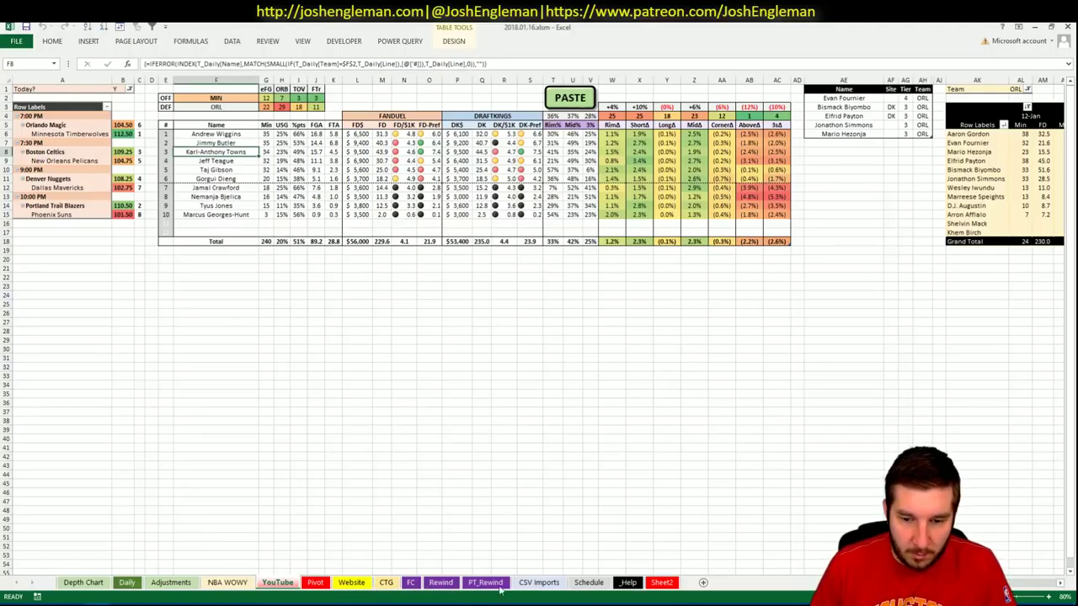
pyautogui.click(386, 582)
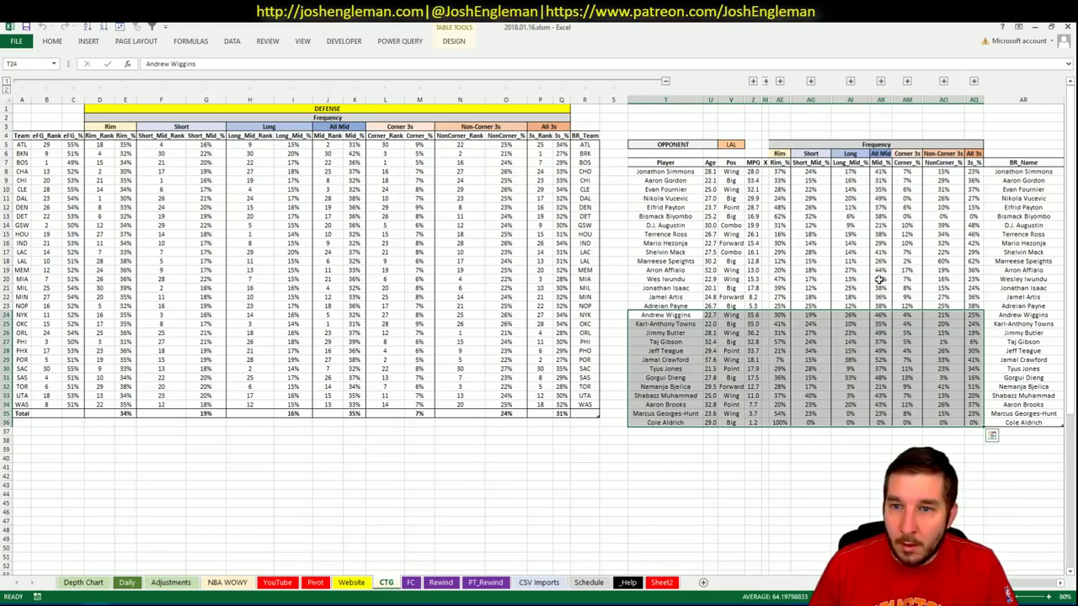
pyautogui.hscroll(10, 539, 337)
pyautogui.hscroll(-1, 539, 337)
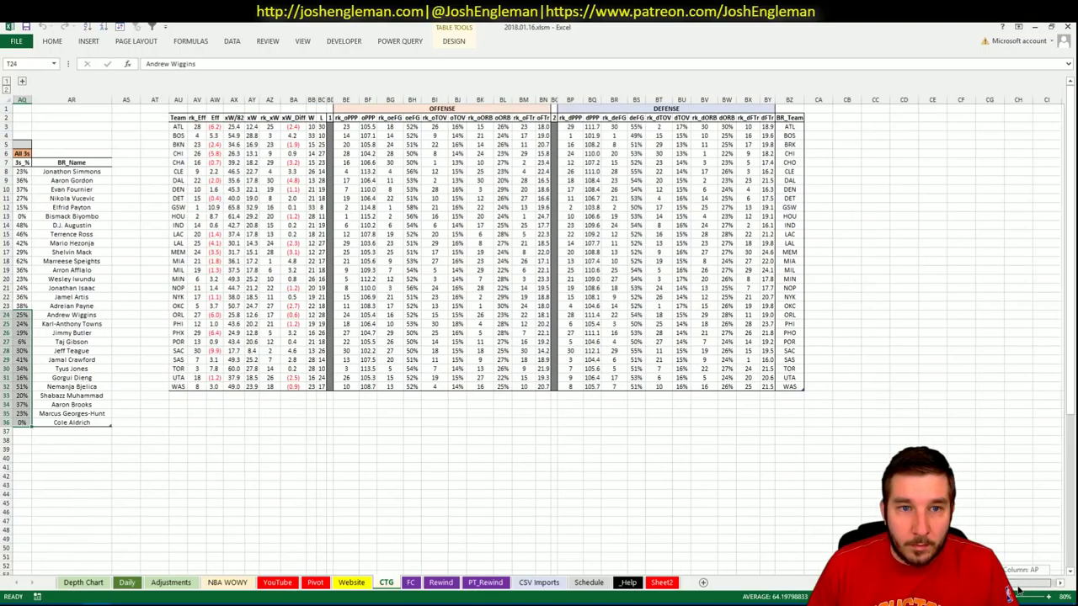
pyautogui.click(182, 126)
pyautogui.rightClick(182, 126)
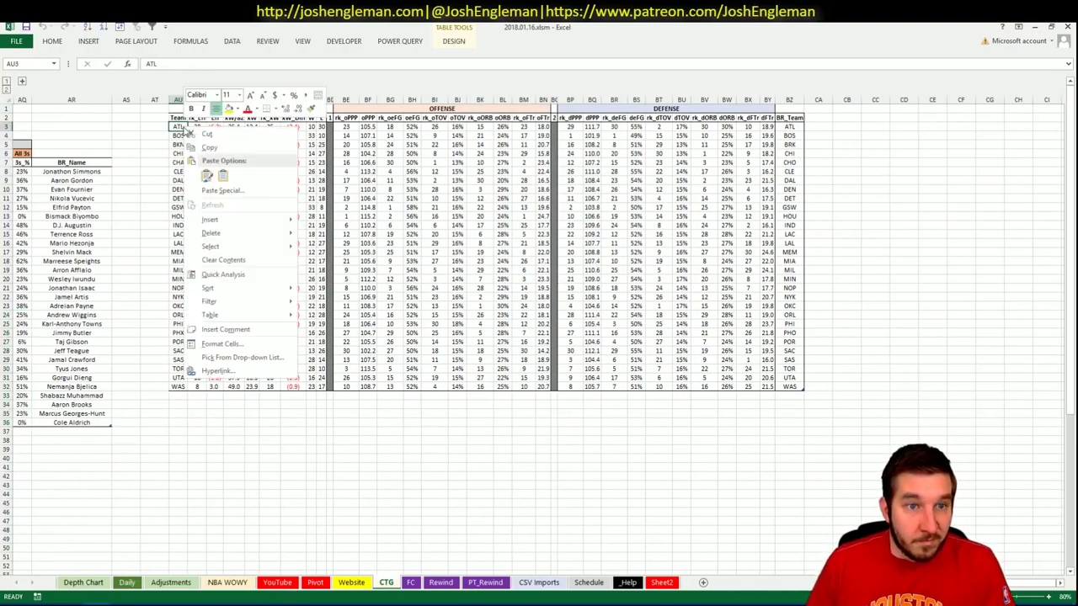
pyautogui.click(223, 175)
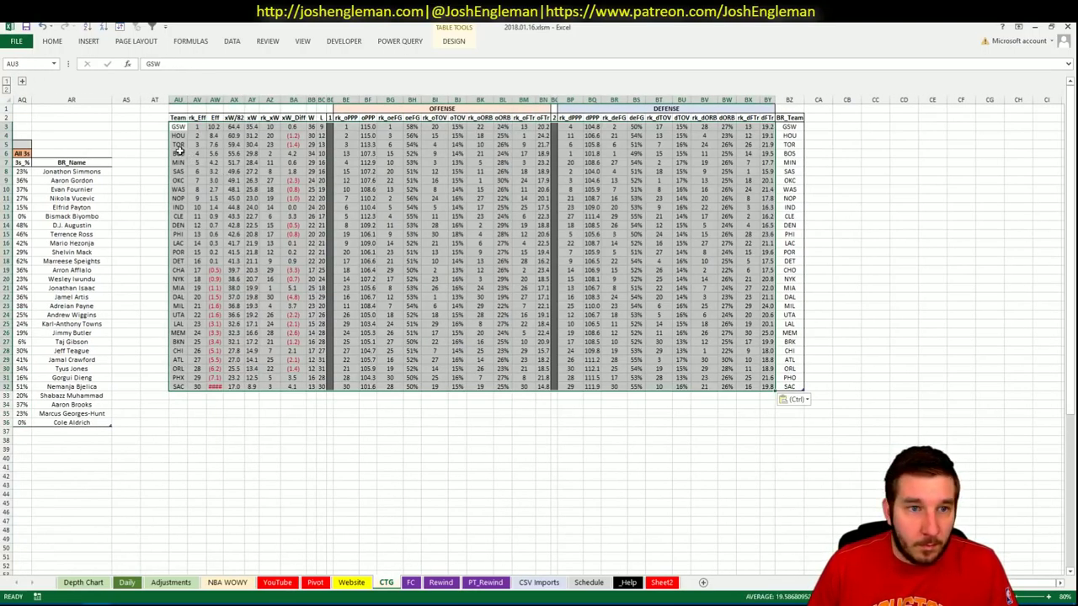
pyautogui.click(180, 153)
pyautogui.click(98, 28)
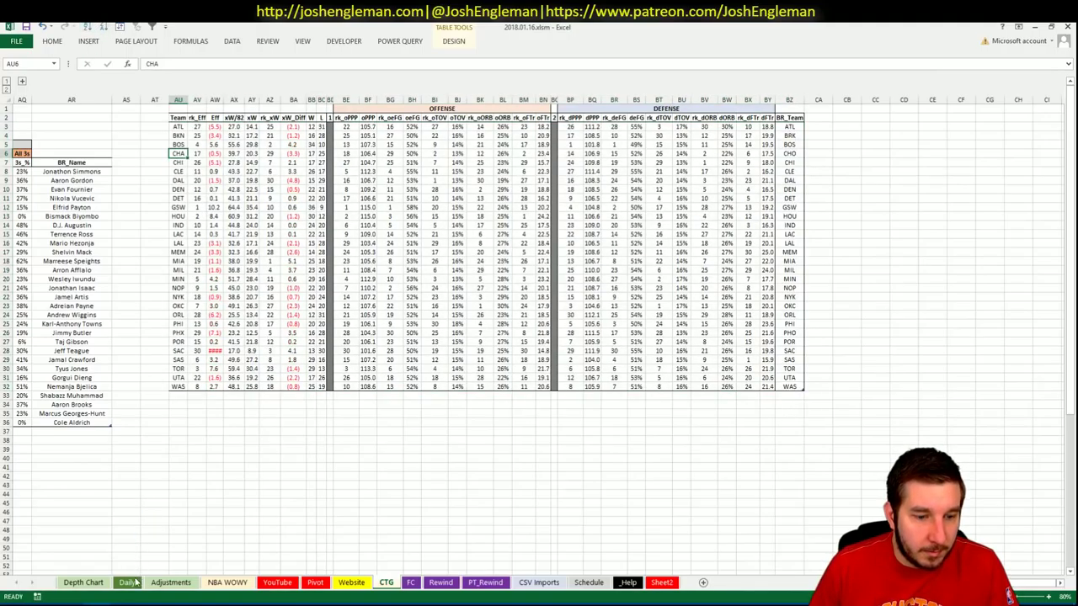
# - Return to the YouTube sheet and examine Minnesota's offensive and Orlando's defensive four factors ranks for shooting, rebounding, turnovers and free throws
pyautogui.click(126, 582)
pyautogui.click(275, 583)
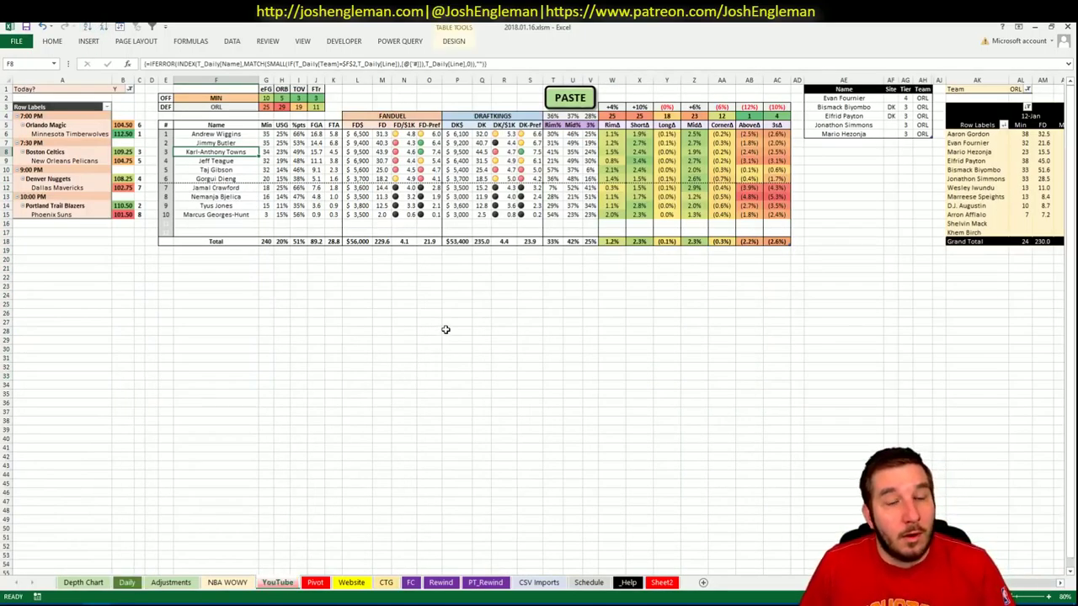
pyautogui.click(866, 146)
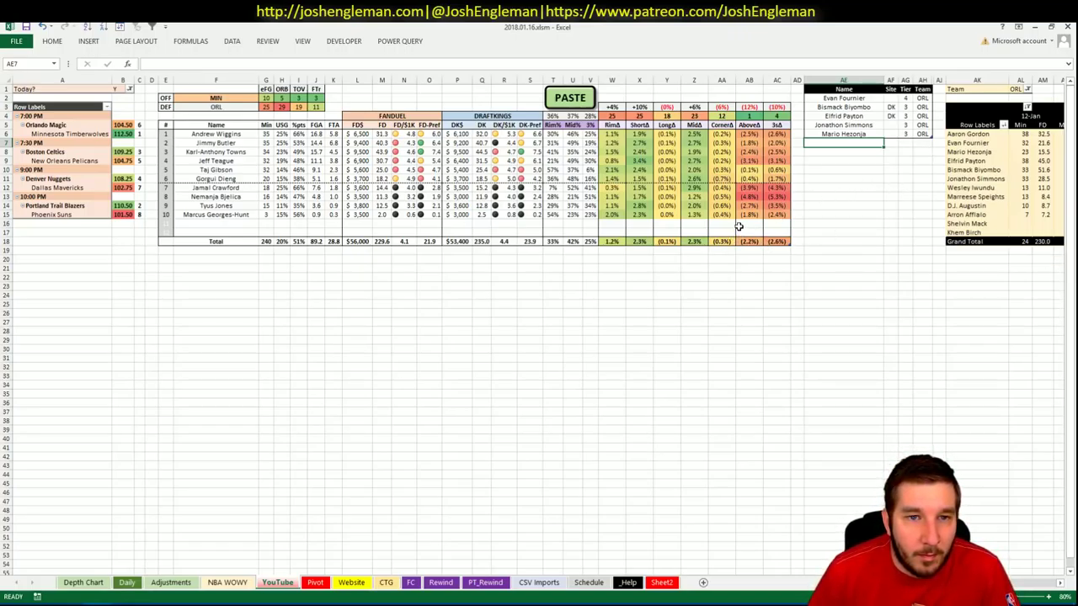
pyautogui.click(318, 107)
pyautogui.click(367, 100)
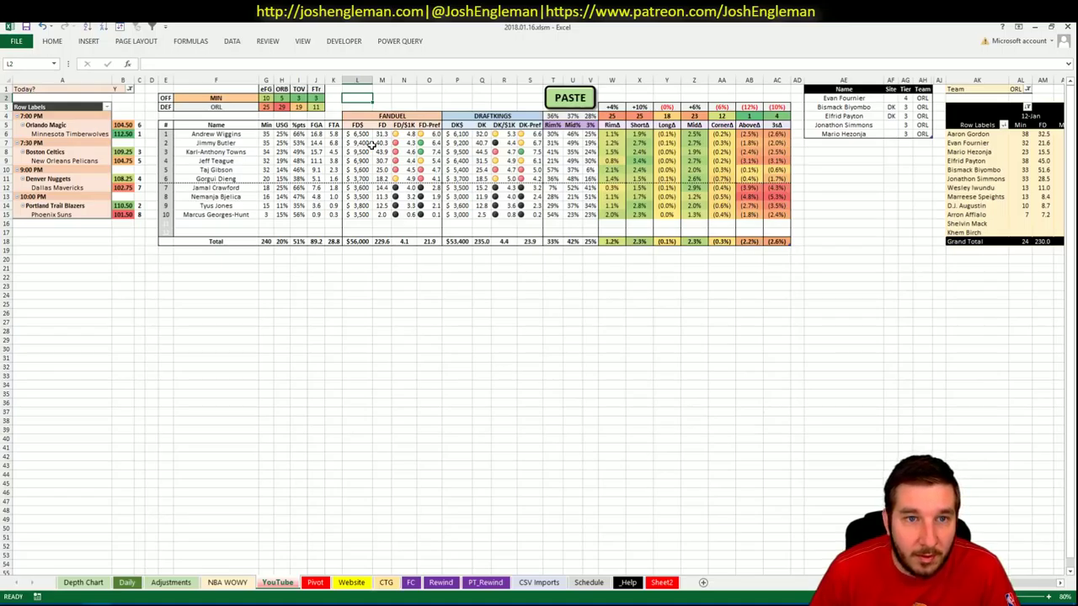
pyautogui.click(299, 99)
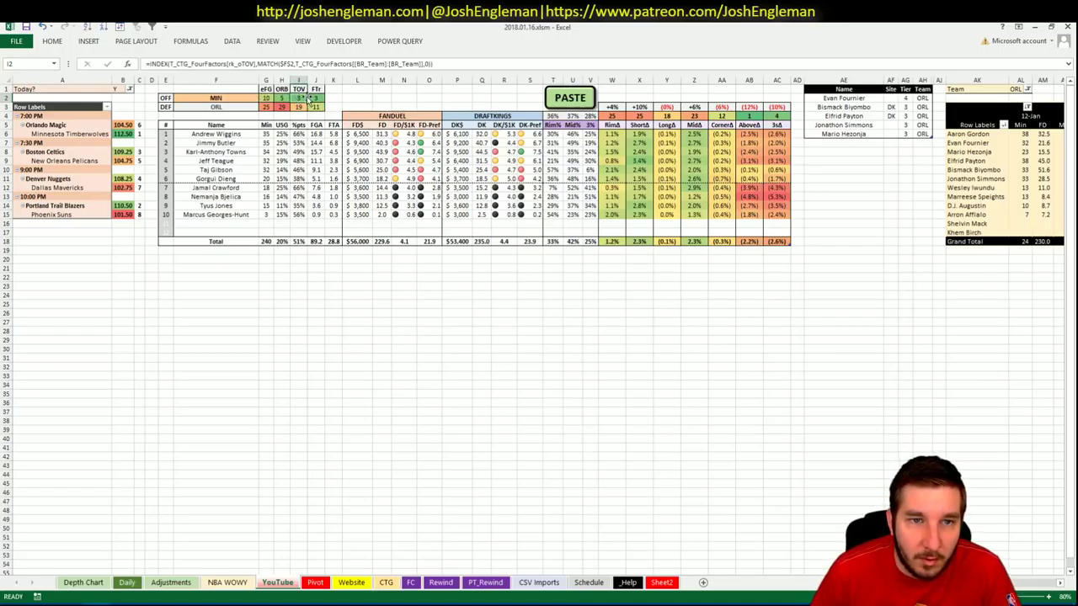
pyautogui.click(303, 108)
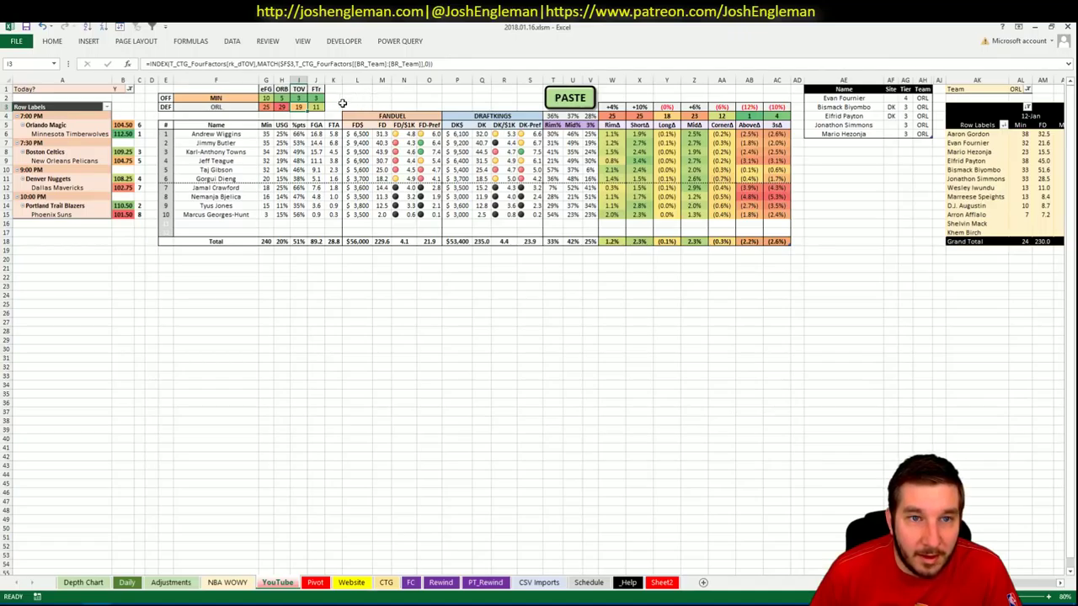
pyautogui.click(267, 98)
pyautogui.click(282, 97)
pyautogui.click(281, 107)
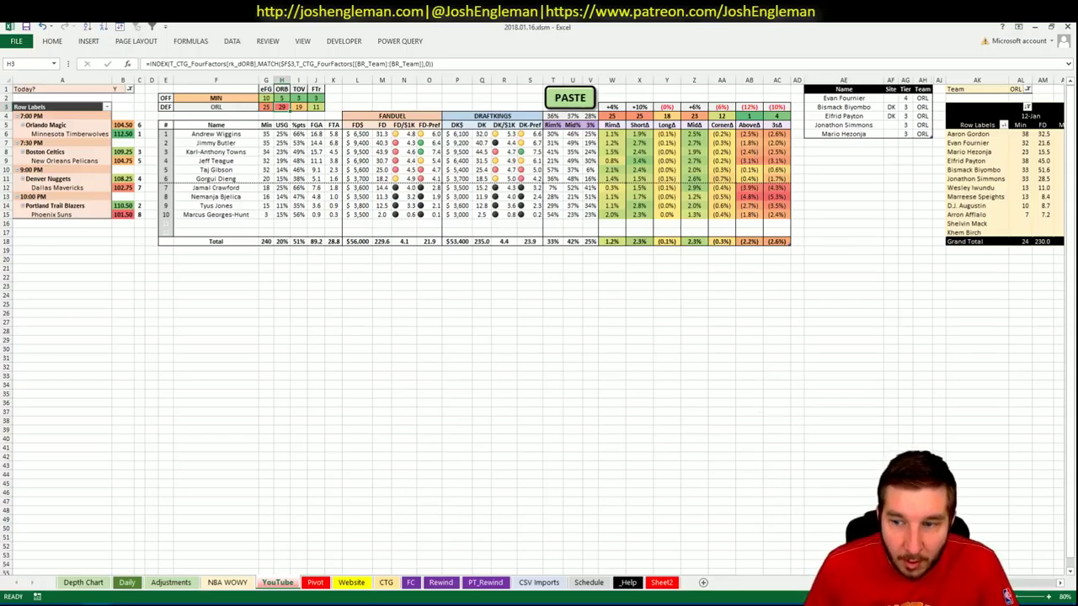
# - Filter the recent game log pivot table to team MIN
pyautogui.click(1019, 89)
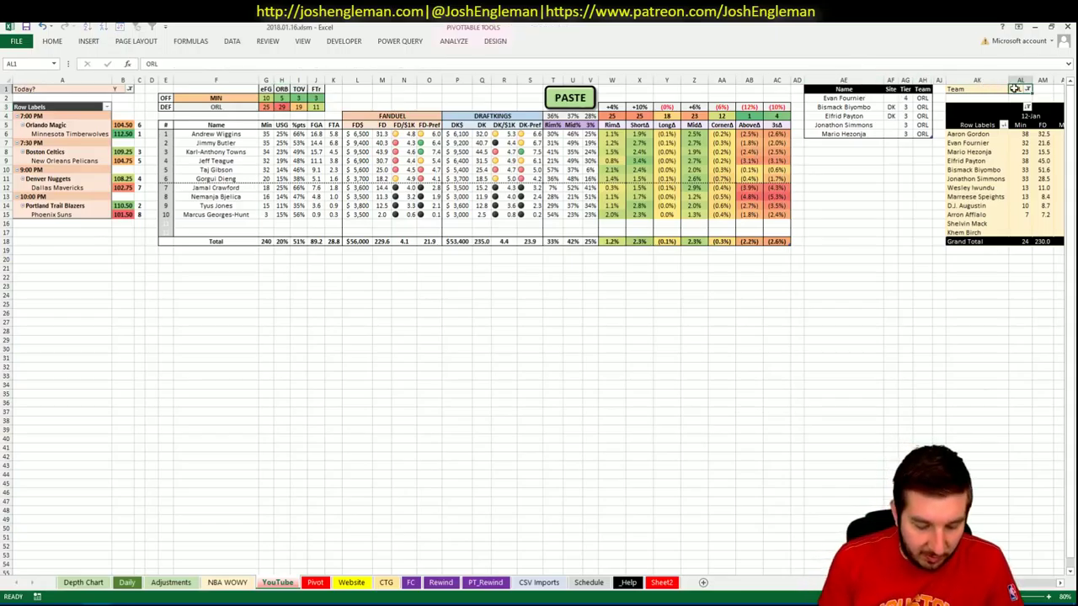
pyautogui.write('MIN')
pyautogui.press('Return')
pyautogui.press('Return')
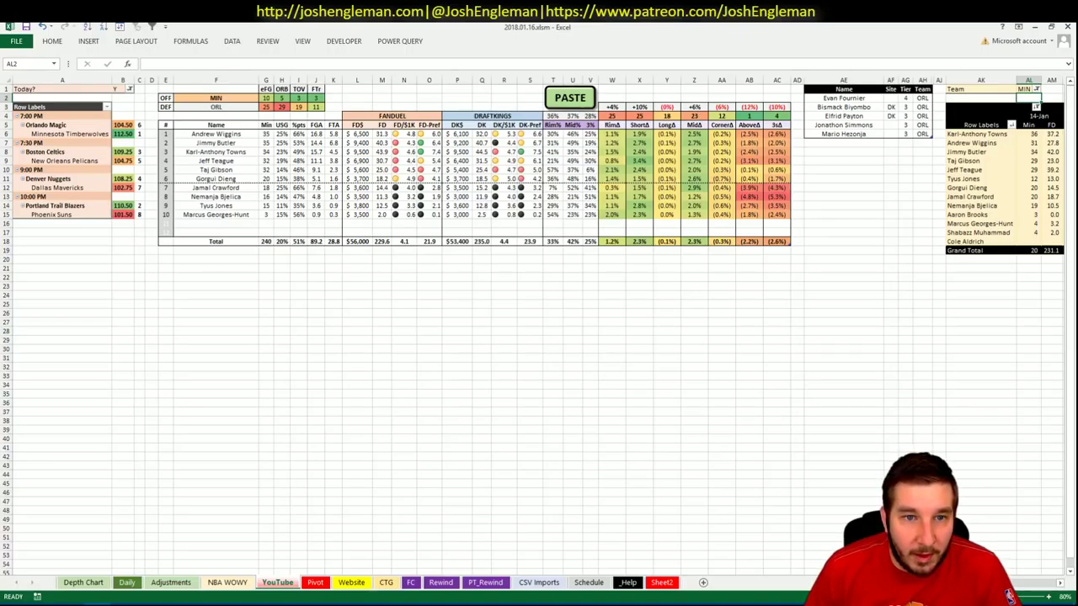
# - Set the game log pivot table's GameDate filter to dates after or equal to January 1, 2018
pyautogui.hscroll(5, 1047, 590)
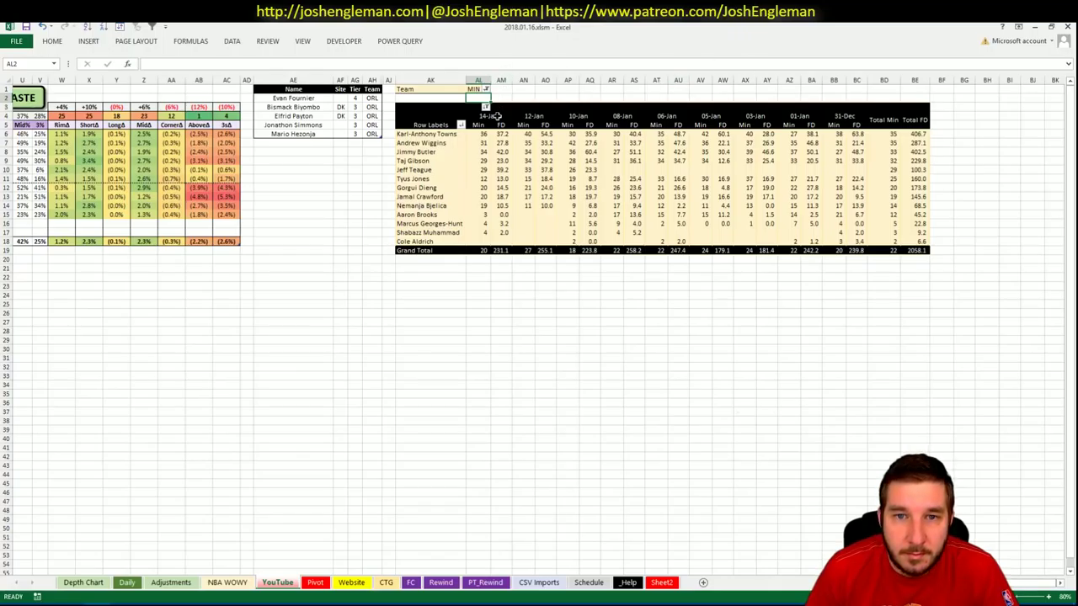
pyautogui.rightClick(497, 116)
pyautogui.moveTo(543, 179)
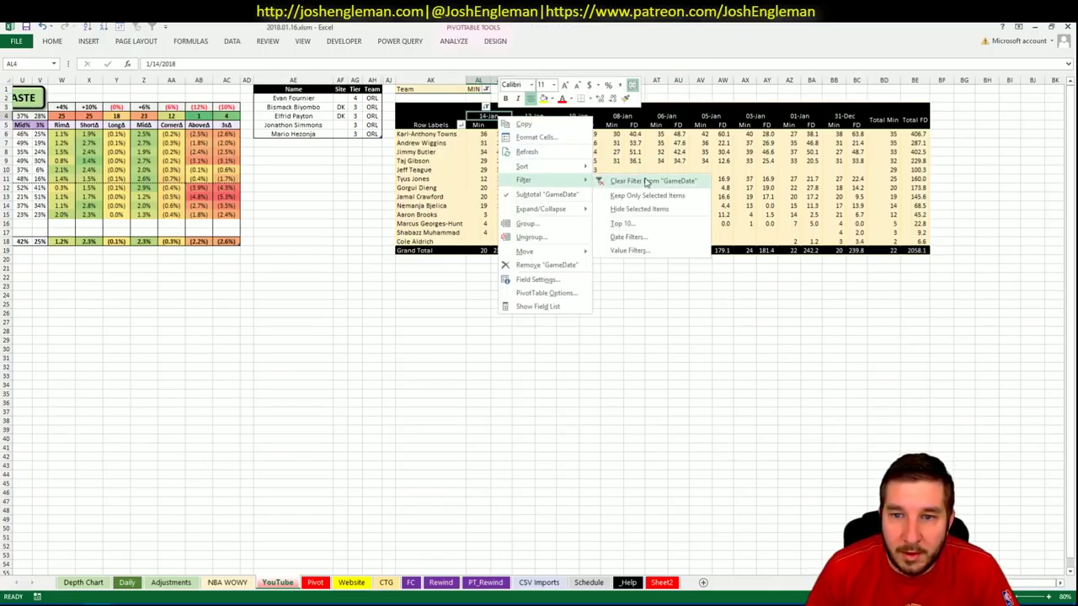
pyautogui.click(636, 240)
pyautogui.click(620, 378)
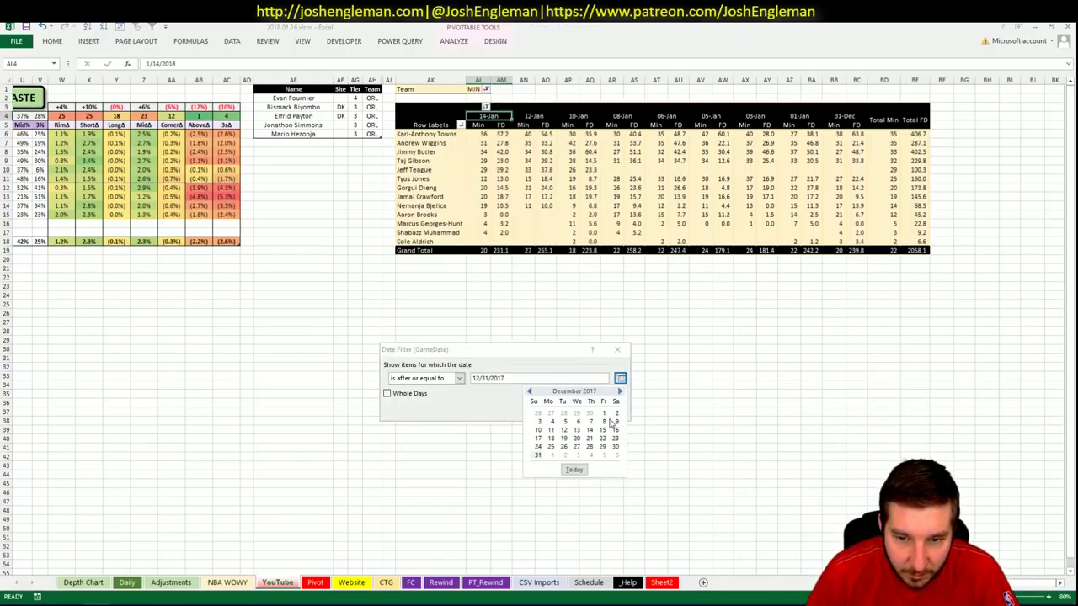
pyautogui.click(555, 456)
pyautogui.click(552, 411)
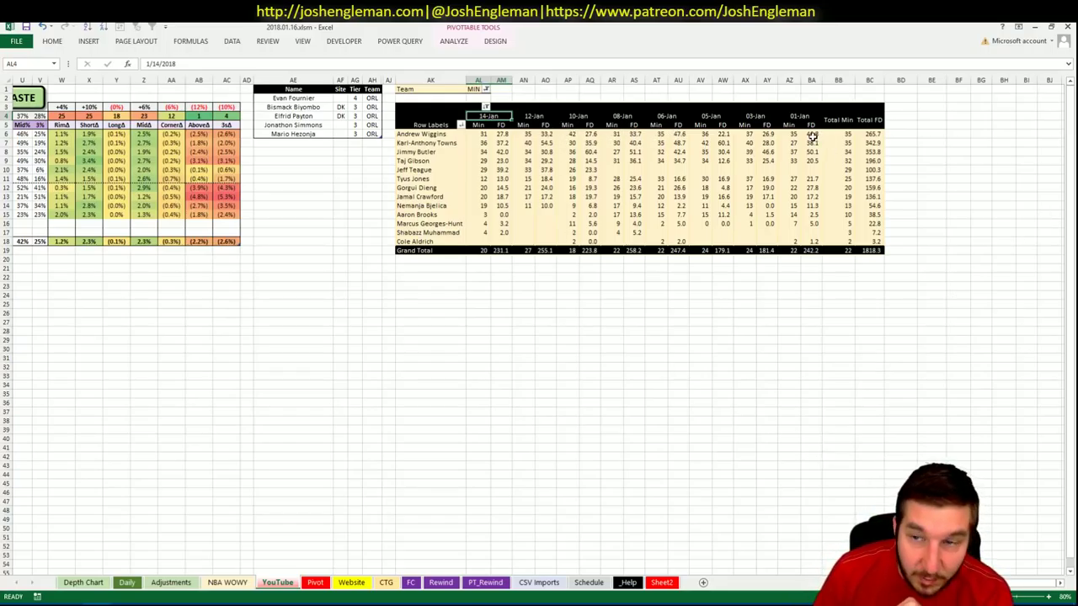
# - Add Andrew Wiggins to the first empty row of the picks table and set his tier to 2
pyautogui.hscroll(-10, 438, 399)
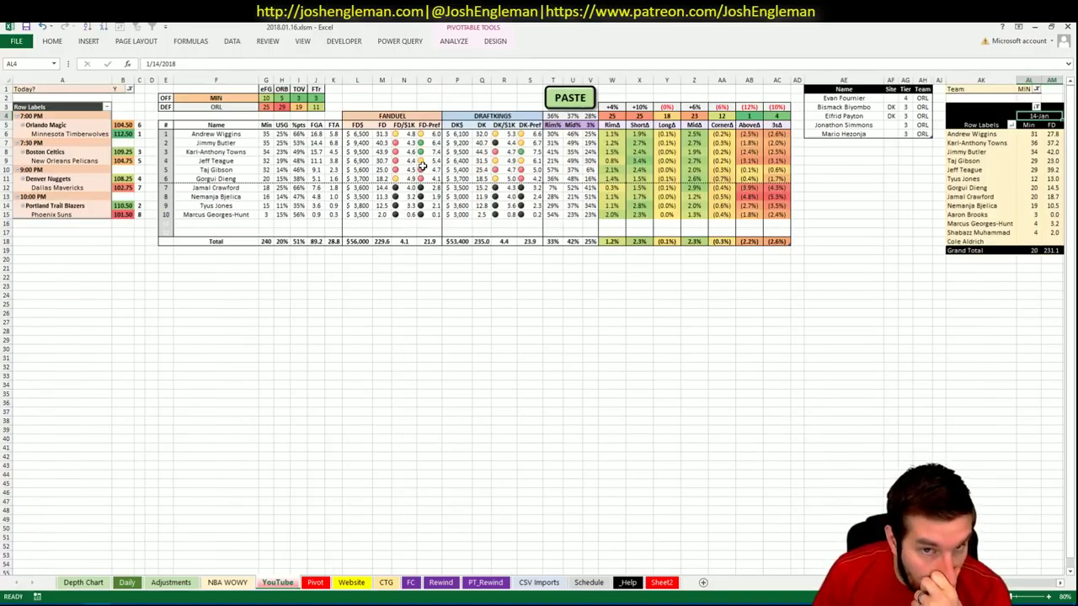
pyautogui.click(874, 142)
pyautogui.write('Andrew')
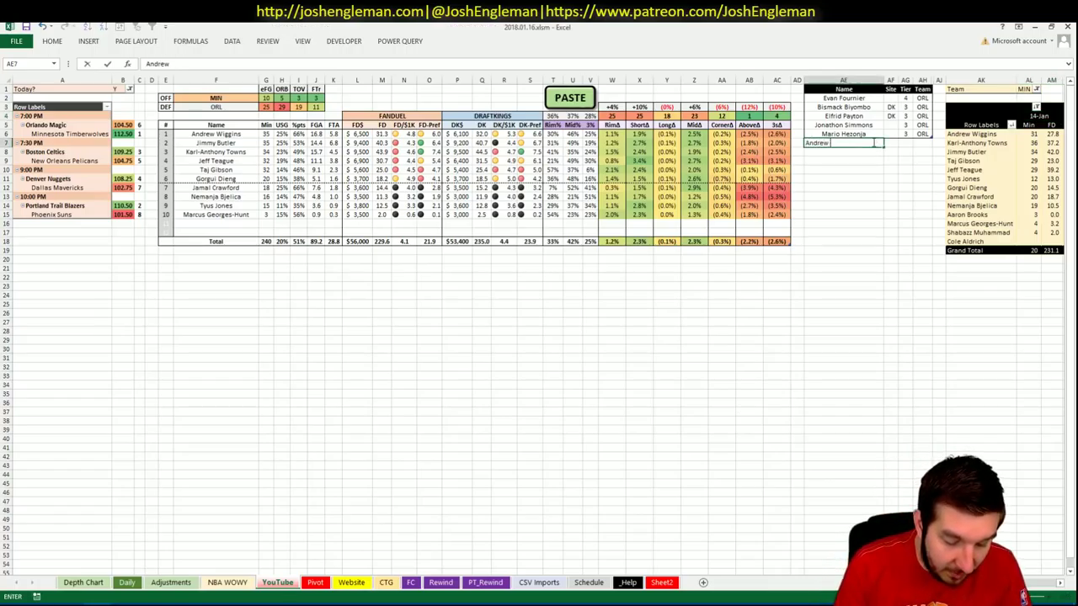
pyautogui.write(' Wiggins')
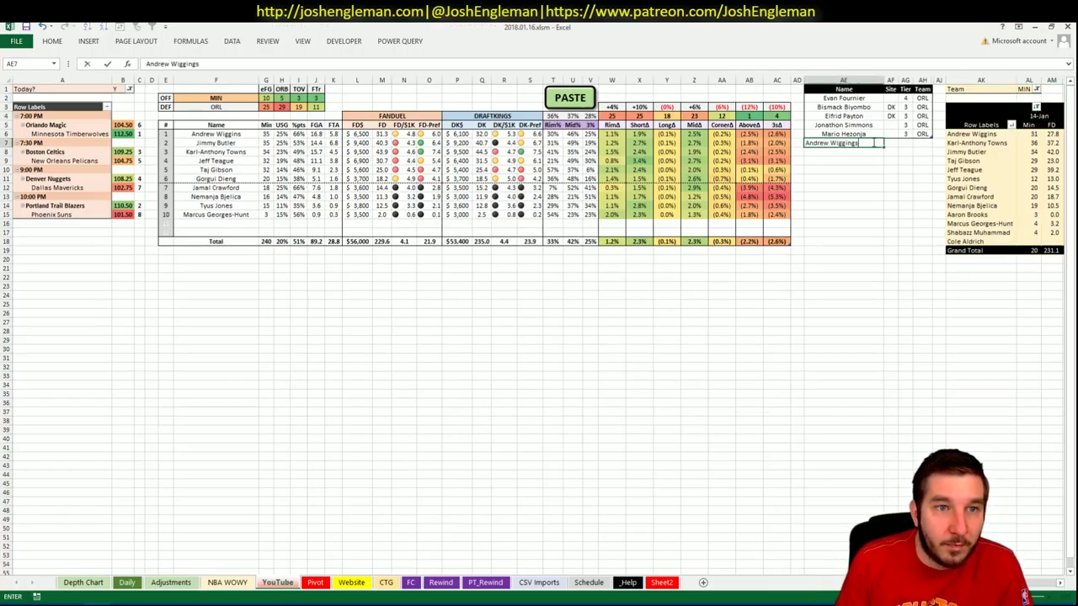
pyautogui.press('Tab')
pyautogui.click(873, 143)
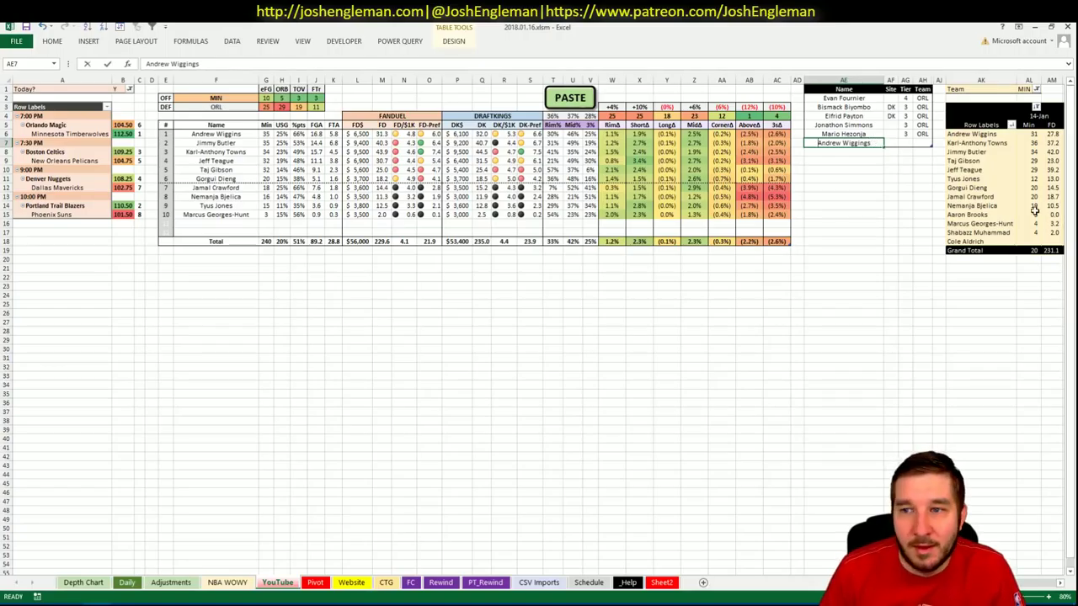
pyautogui.press('F2')
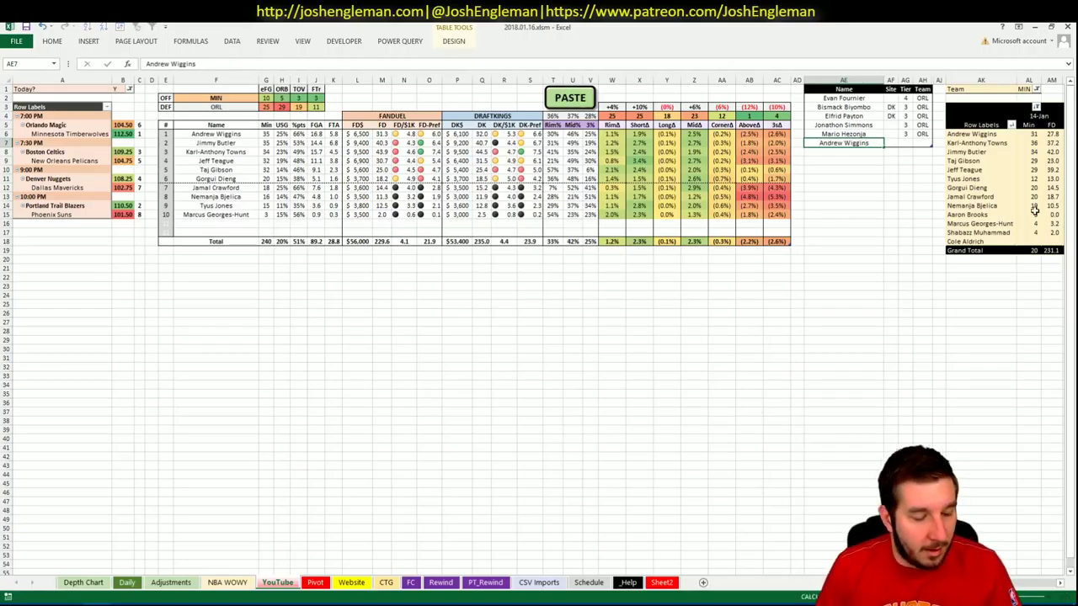
pyautogui.press('Return')
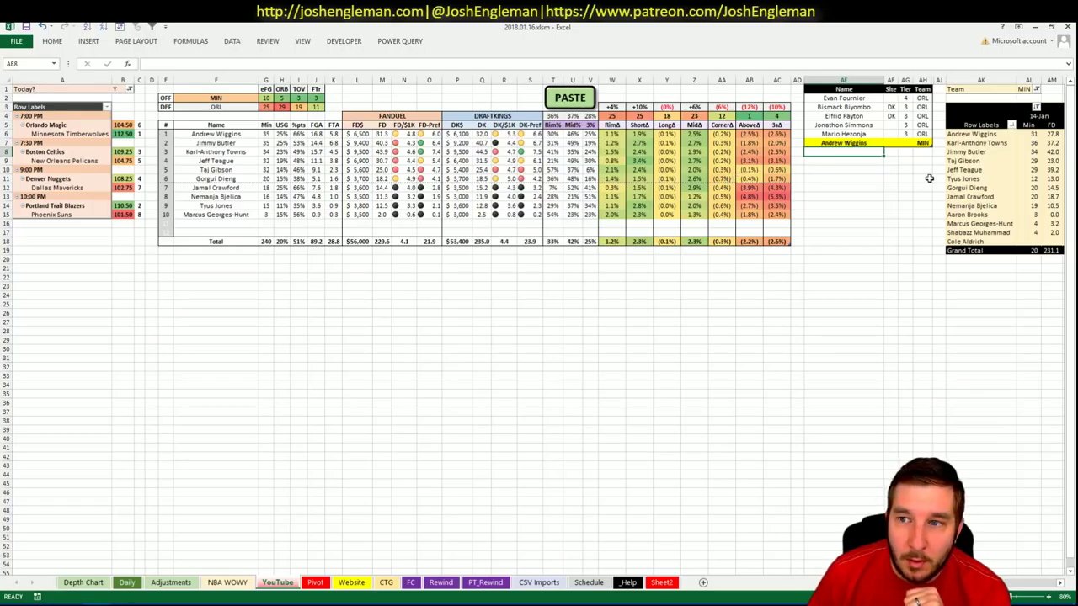
pyautogui.click(906, 145)
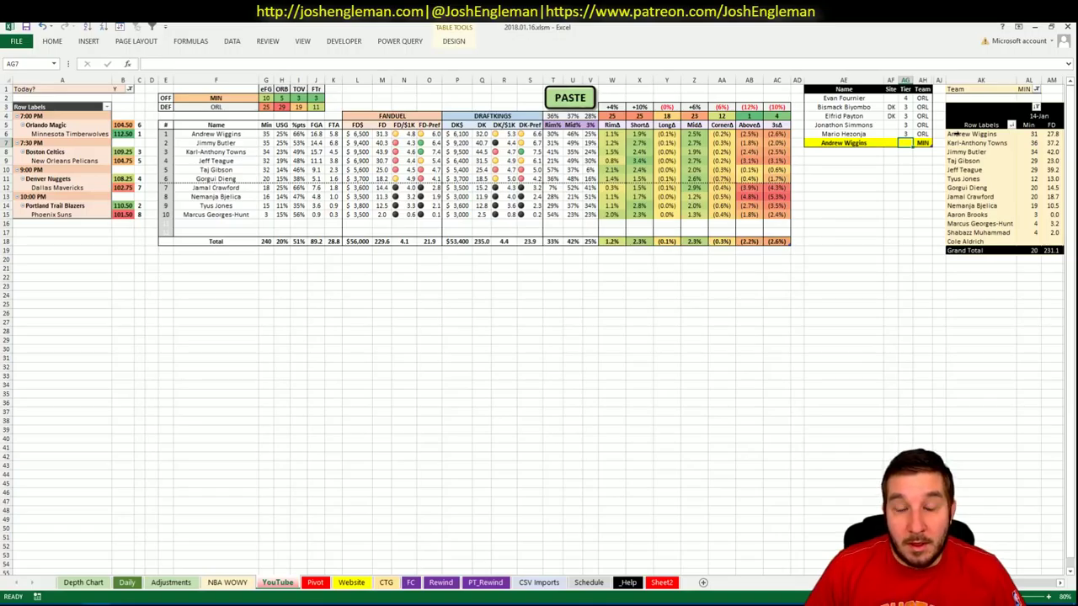
pyautogui.write('2')
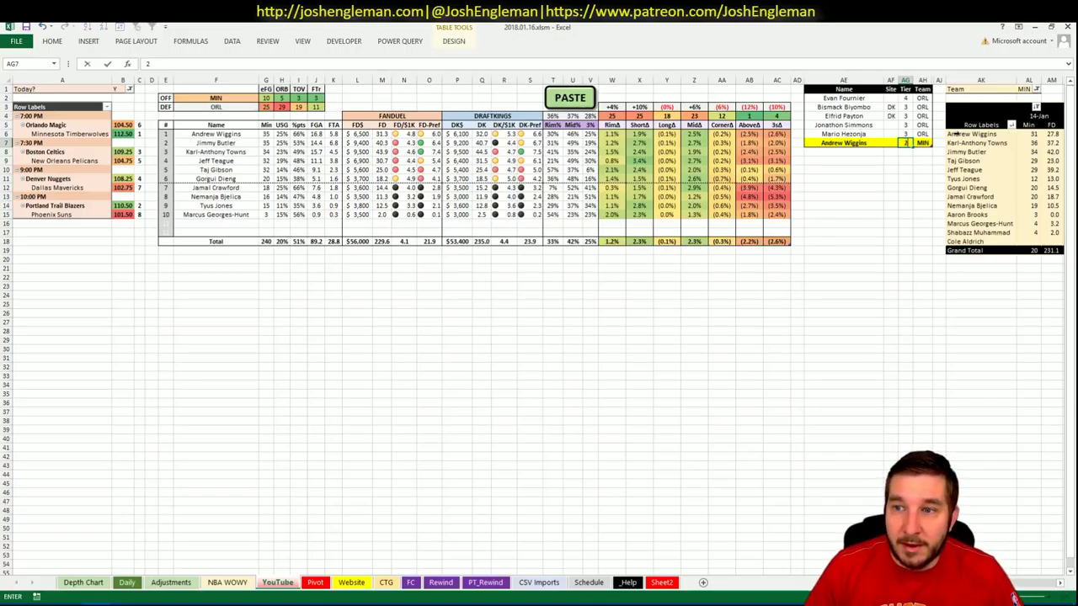
pyautogui.press('Return')
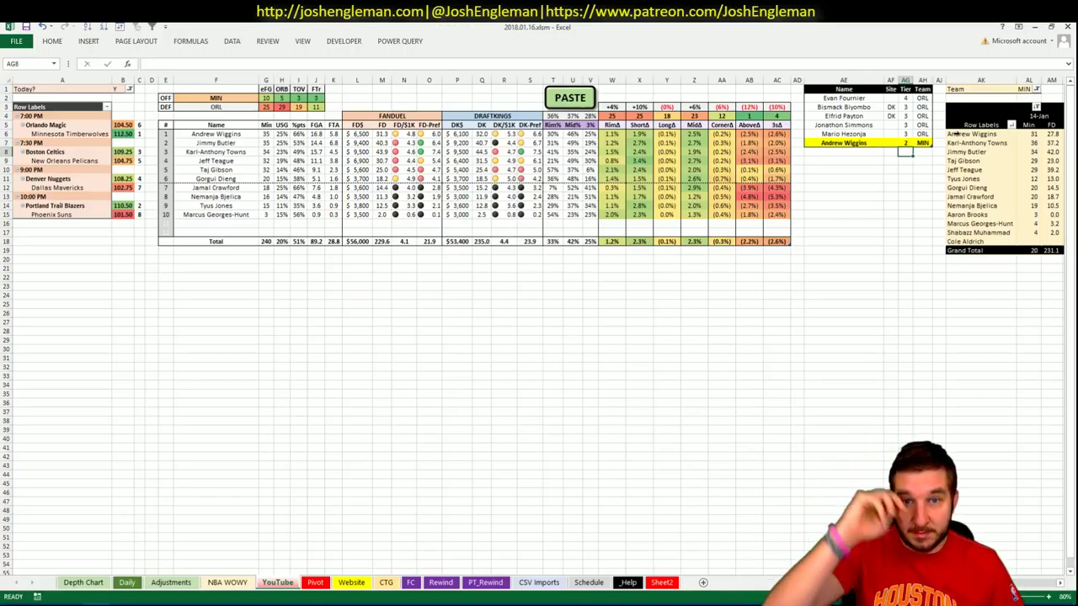
# - Check Minnesota's recent game logs and add Jimmy Butler as a tier 3 pick below Andrew Wiggins
pyautogui.click(843, 152)
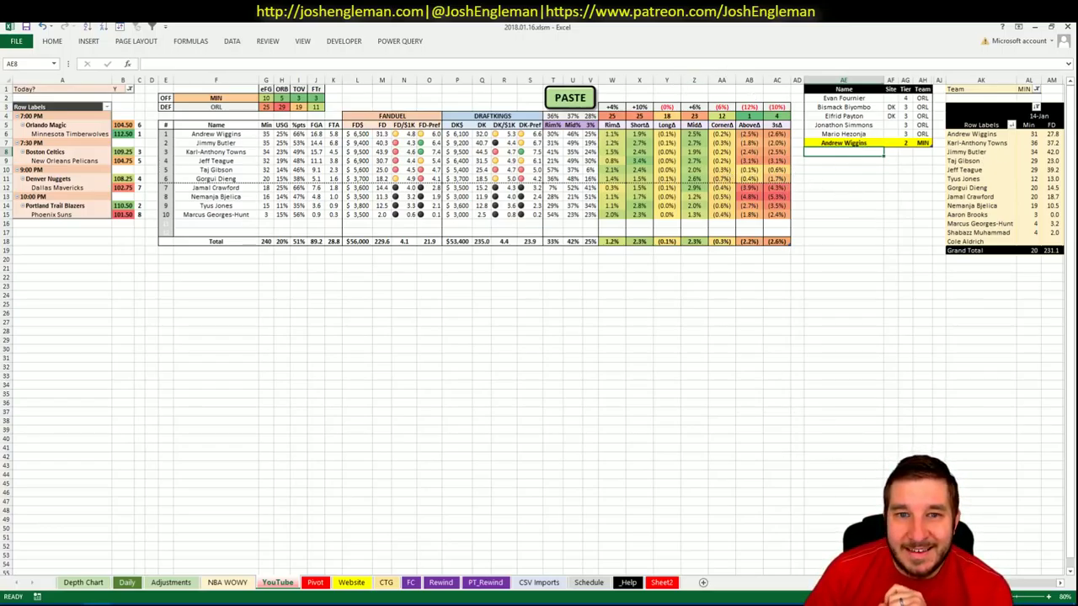
pyautogui.hscroll(1, 539, 326)
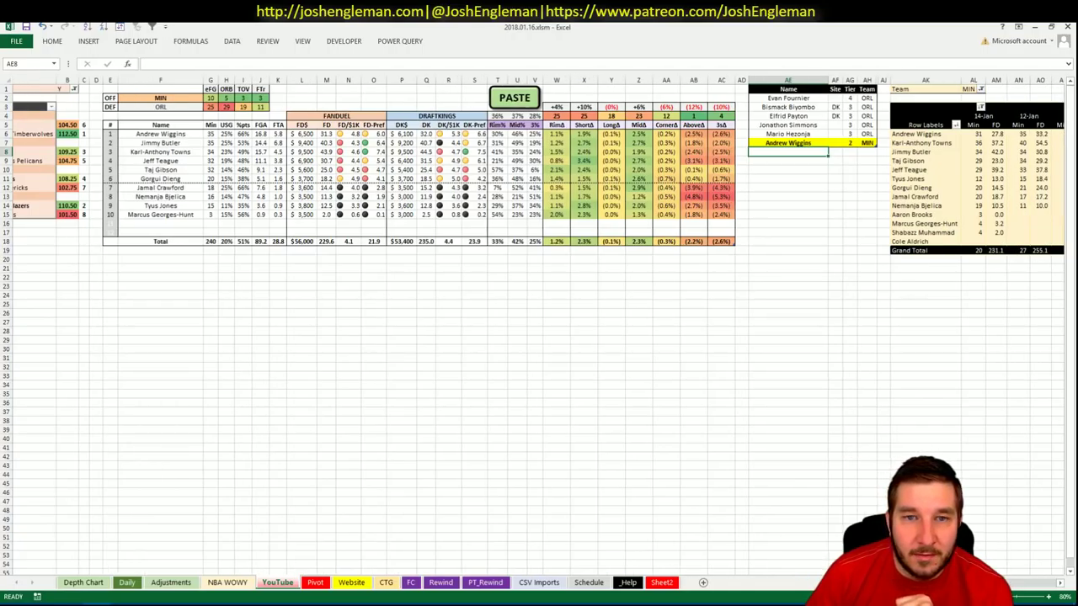
pyautogui.hscroll(9, 1051, 587)
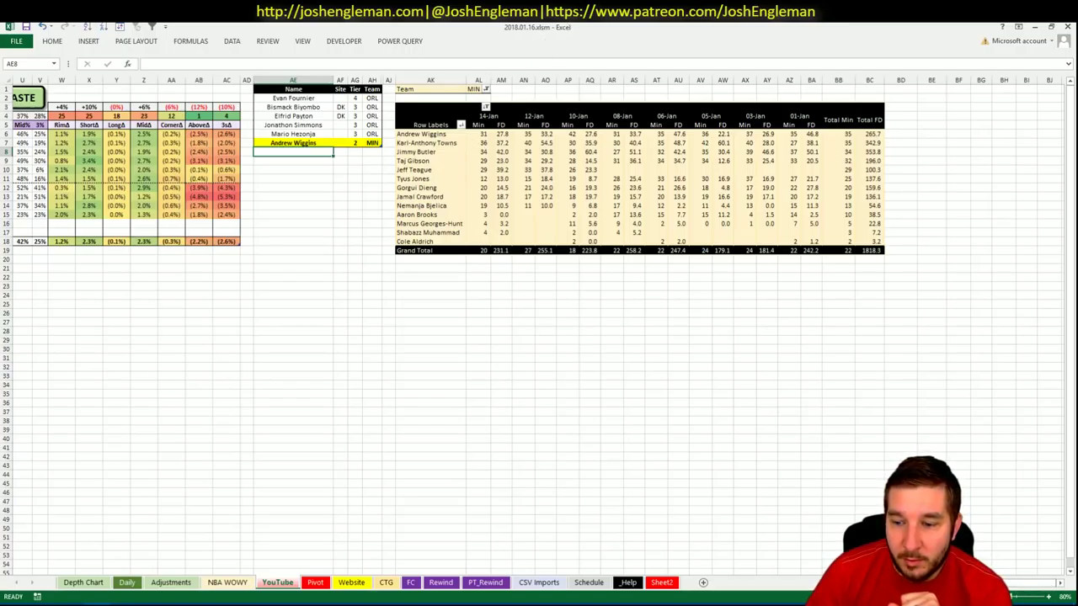
pyautogui.hscroll(-7, 447, 198)
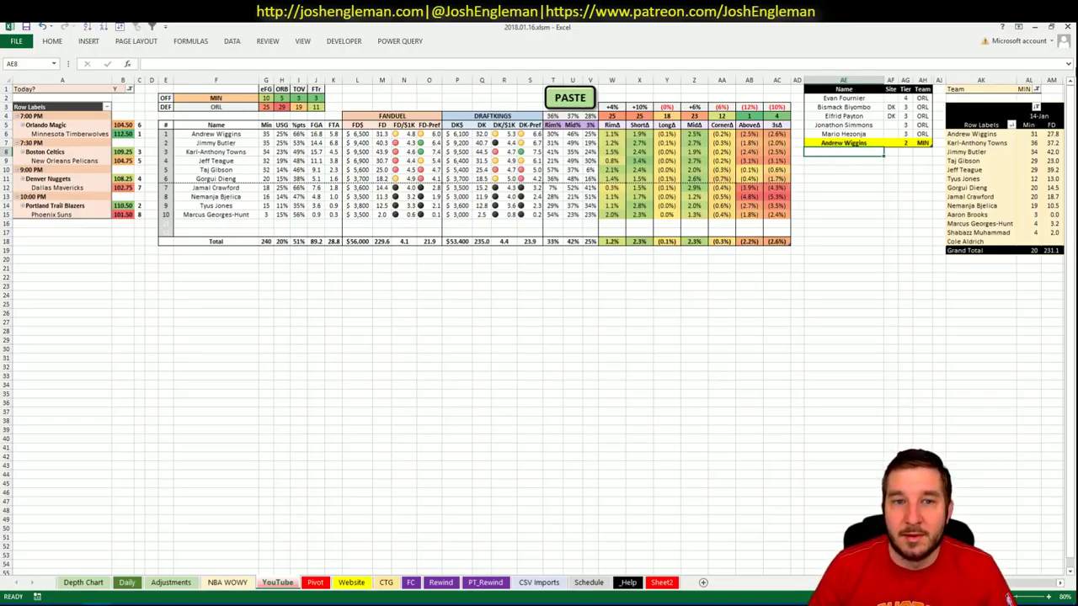
pyautogui.write('Jimmy')
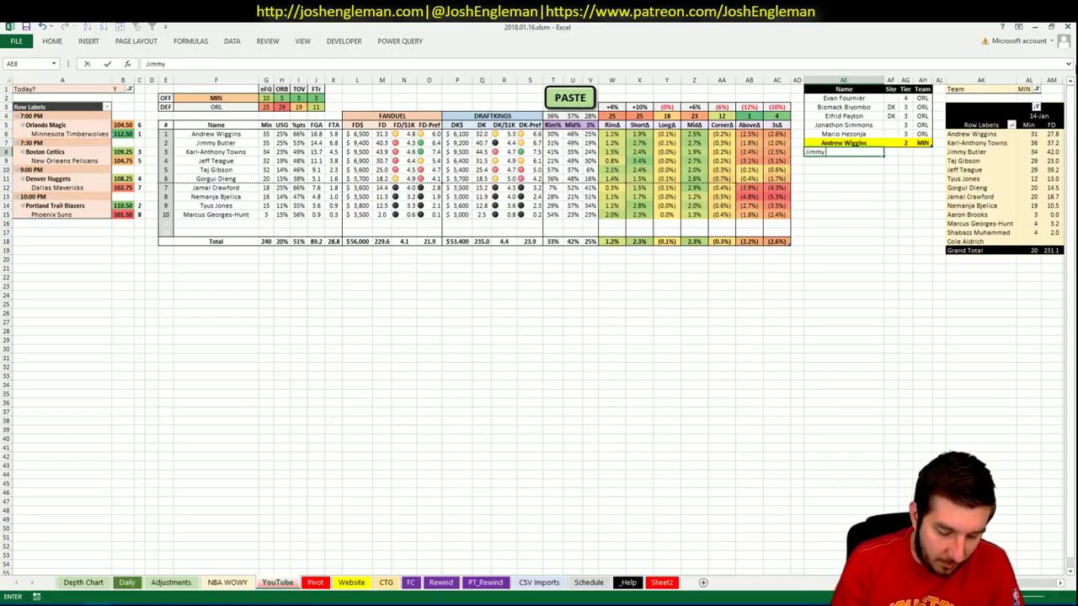
pyautogui.write(' Butler')
pyautogui.press('Tab')
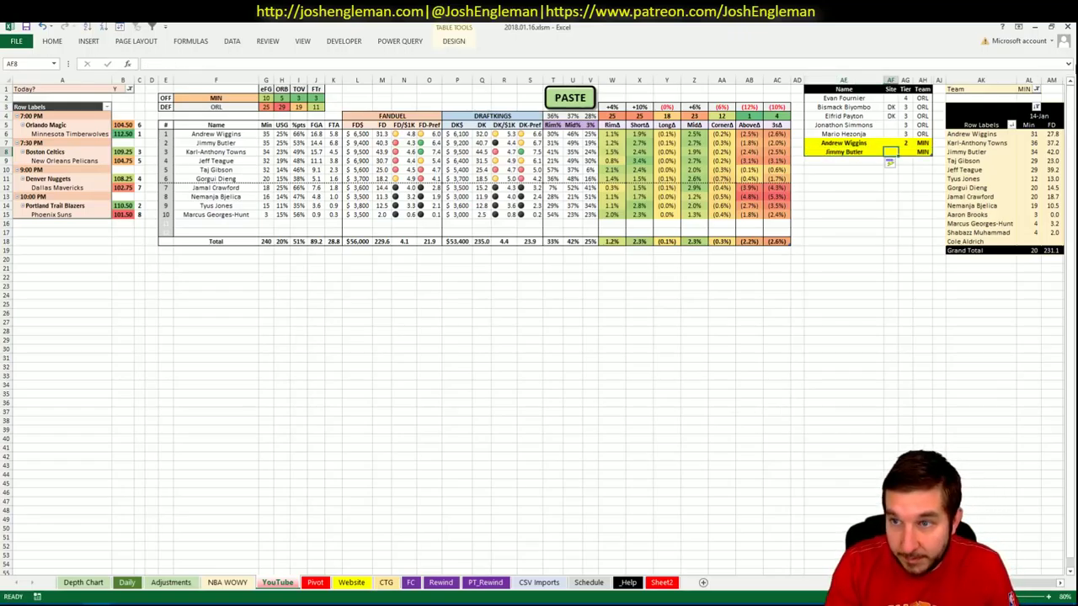
pyautogui.press('Tab')
pyautogui.write('3')
pyautogui.press('Return')
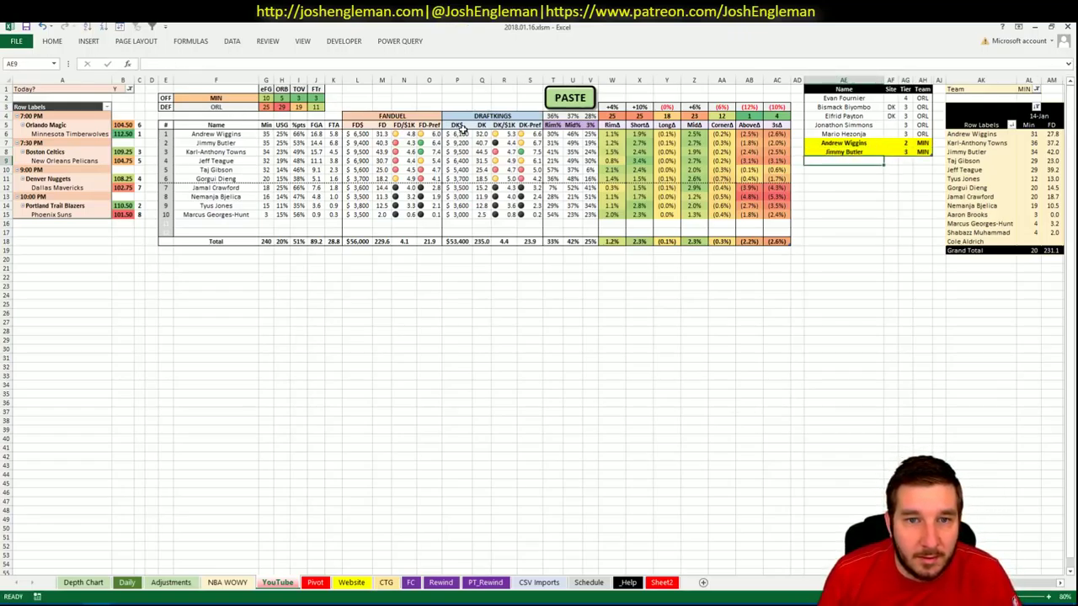
# - Switch to the browser and close the league Four Factors Summary page
pyautogui.click(43, 601)
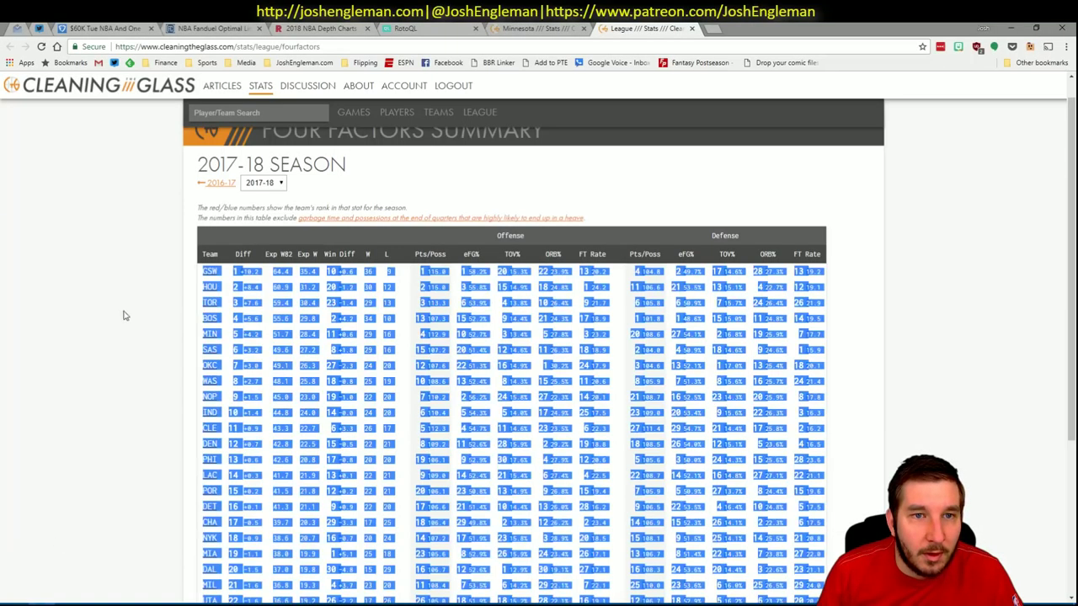
pyautogui.click(189, 320)
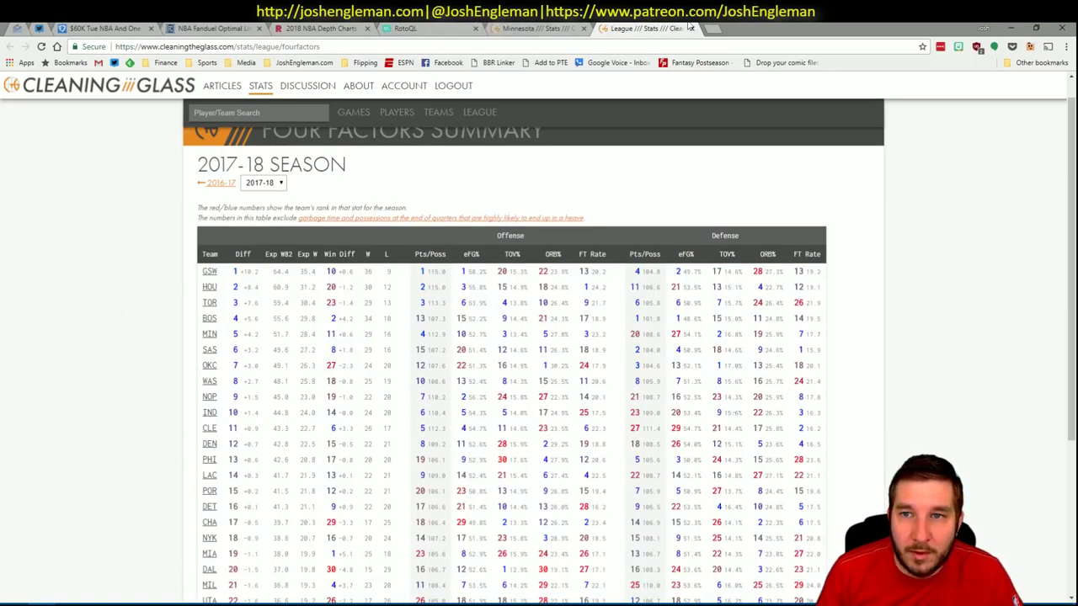
pyautogui.click(692, 29)
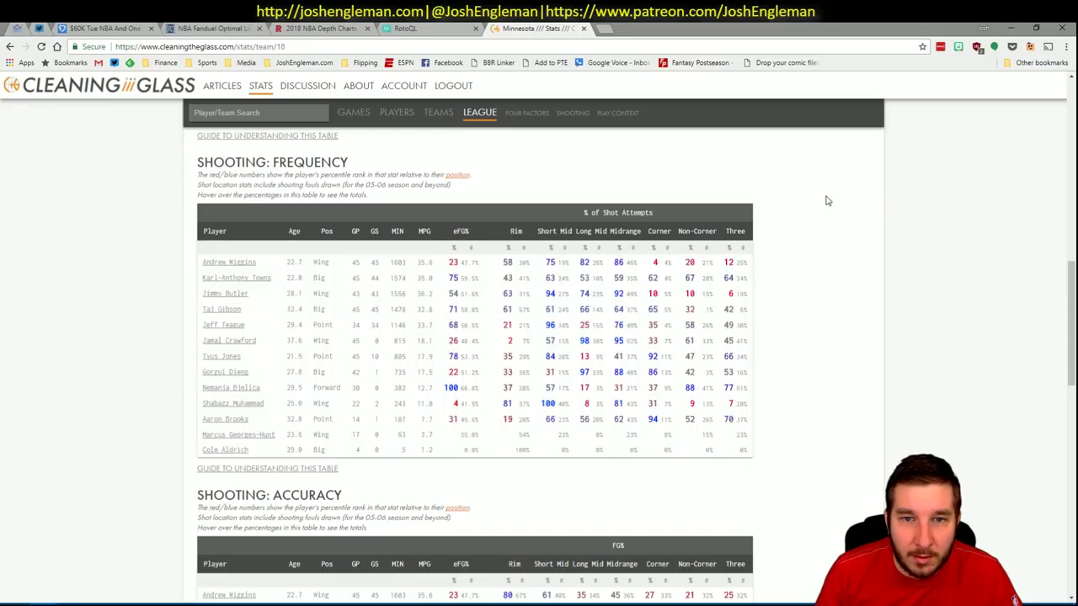
# - Examine the Defense and Rebounding and Foul Drawing tables on the Minnesota Timberwolves player stats page
pyautogui.scroll(10, 826, 201)
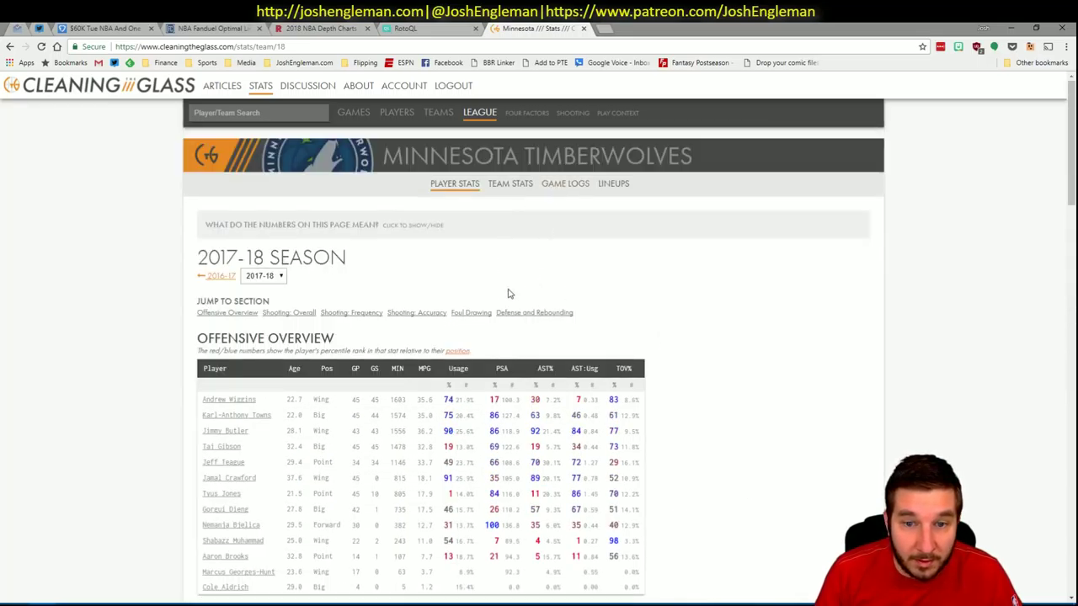
pyautogui.click(525, 314)
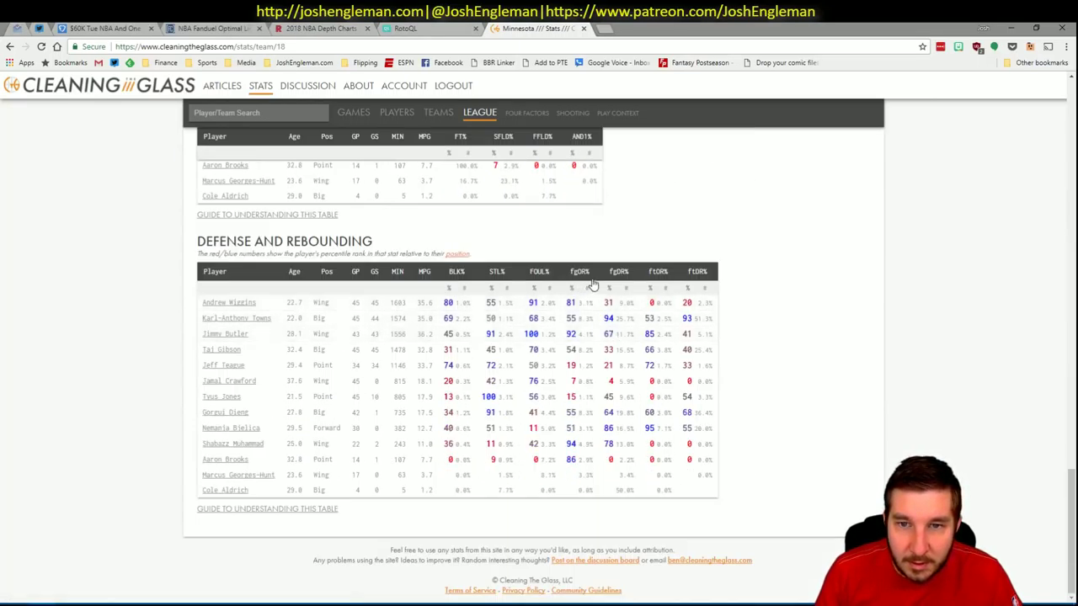
pyautogui.moveTo(578, 275)
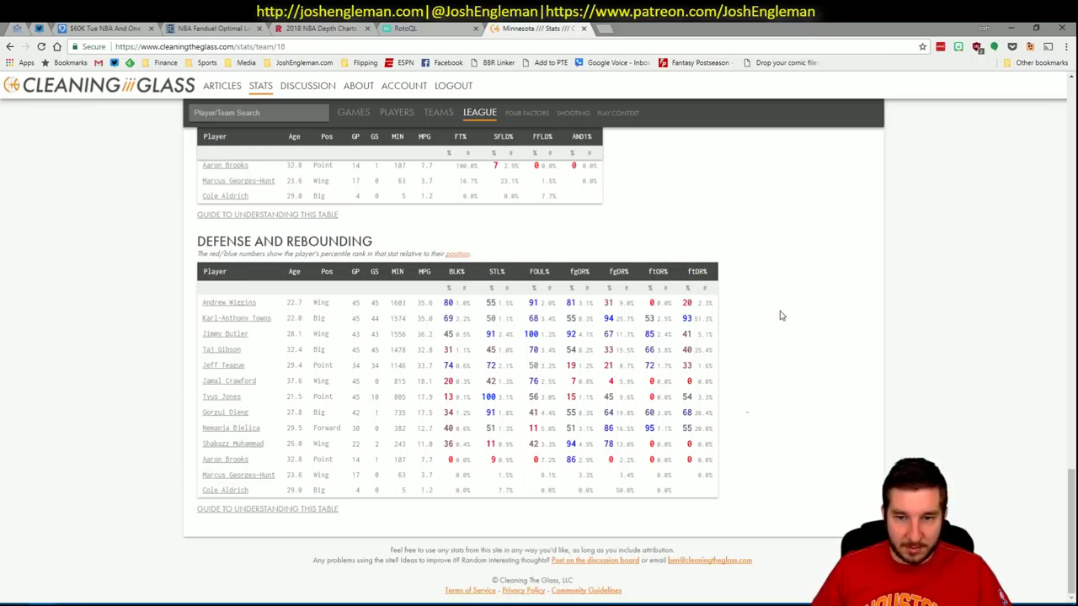
pyautogui.scroll(3, 780, 316)
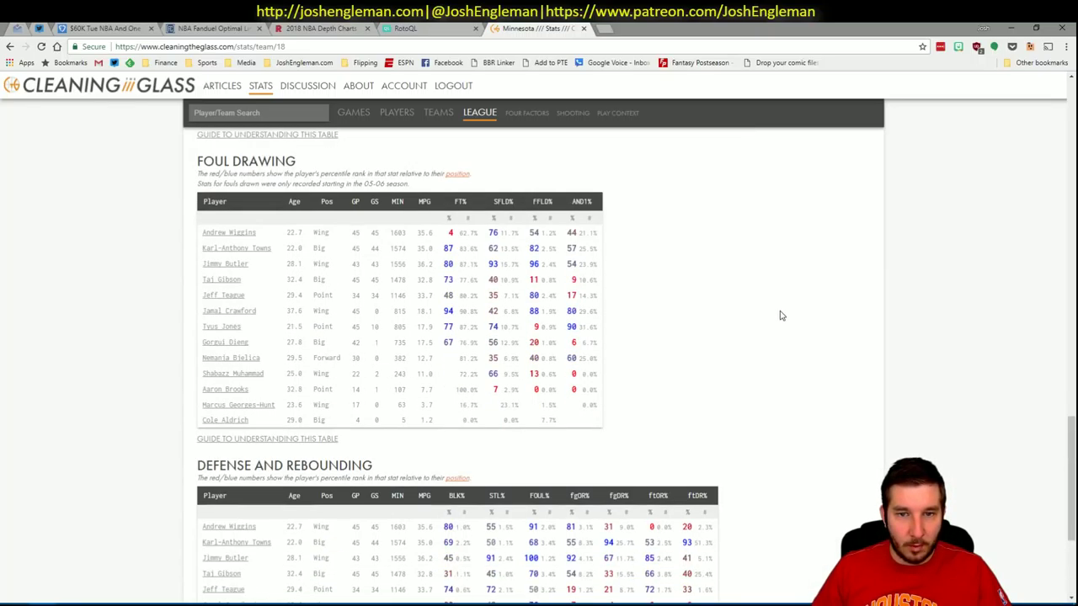
pyautogui.scroll(5, 780, 316)
# - Return to Excel, check Minnesota's game logs, and add Karl-Anthony Towns as a tier 2 pick below Jimmy Butler
pyautogui.hotkey('alt', 'Tab')
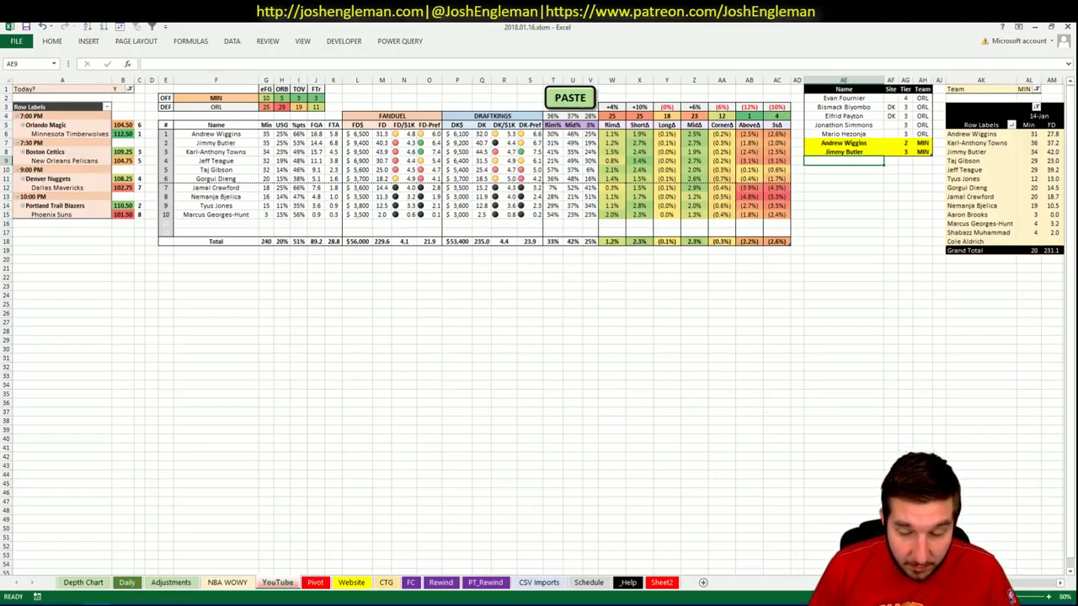
pyautogui.hscroll(6, 1014, 594)
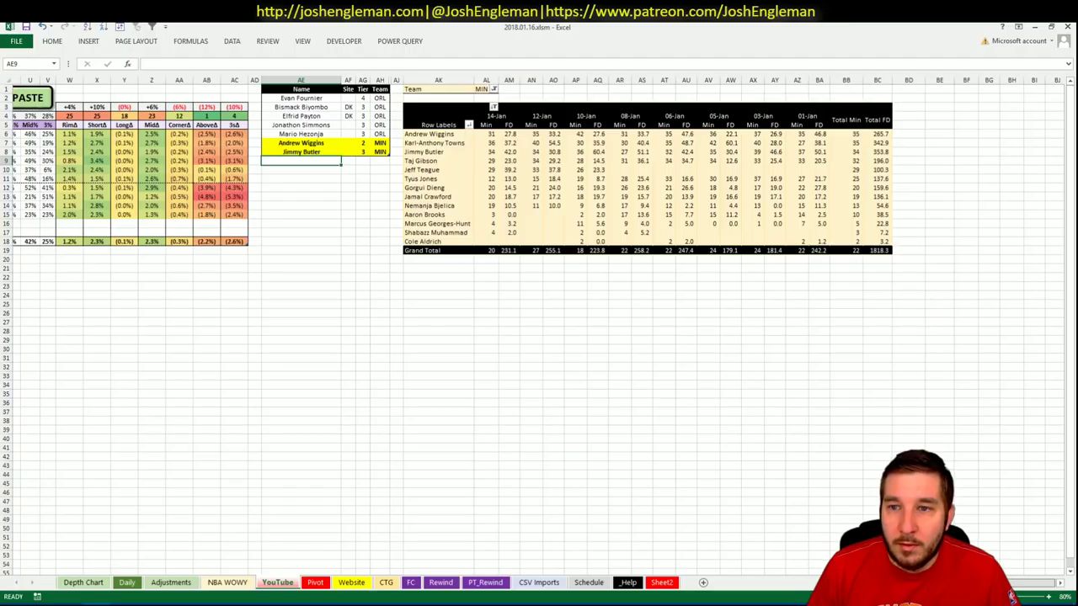
pyautogui.hscroll(1, 1012, 594)
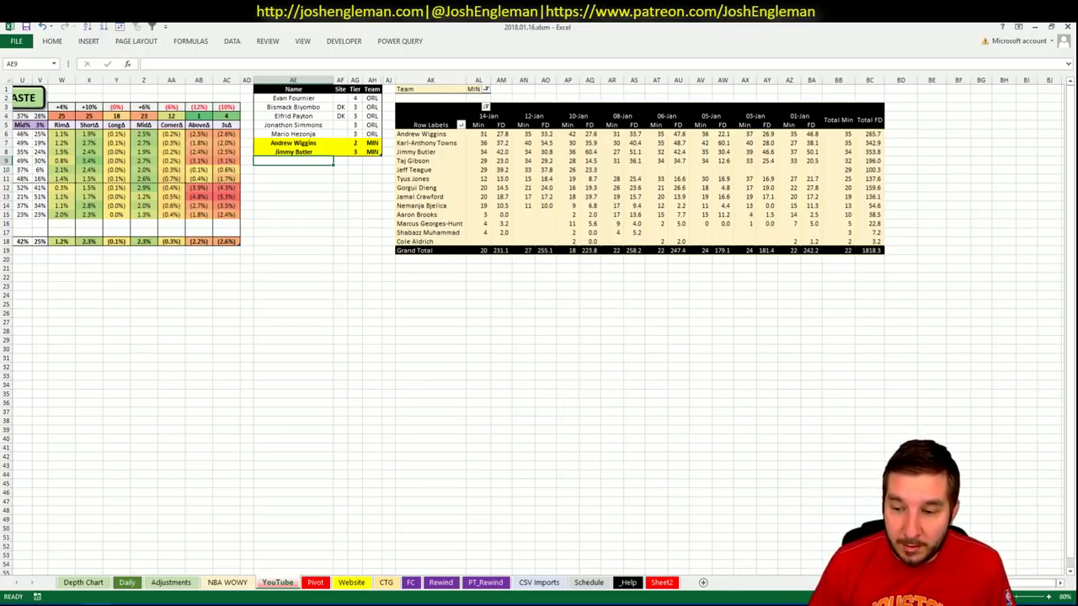
pyautogui.hscroll(-10, 1011, 595)
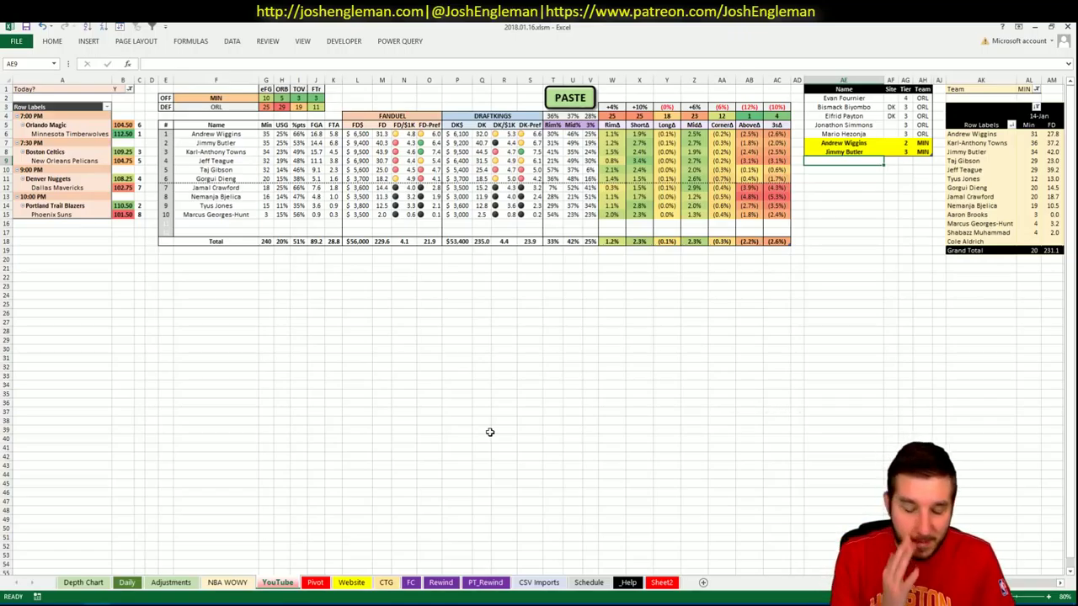
pyautogui.write('Karl-Anthony')
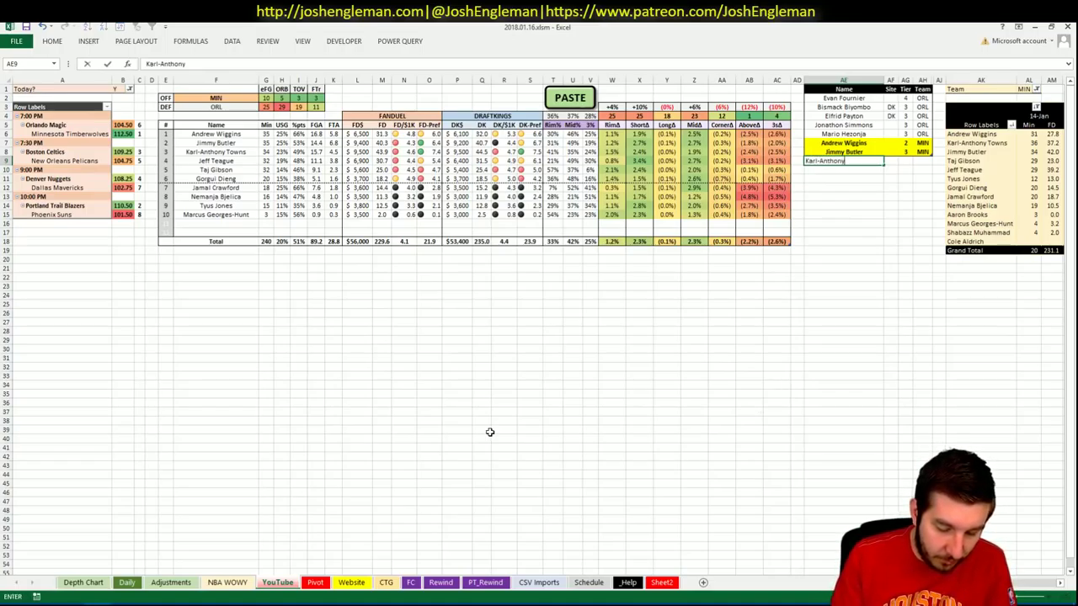
pyautogui.write(' Towns')
pyautogui.press('Tab')
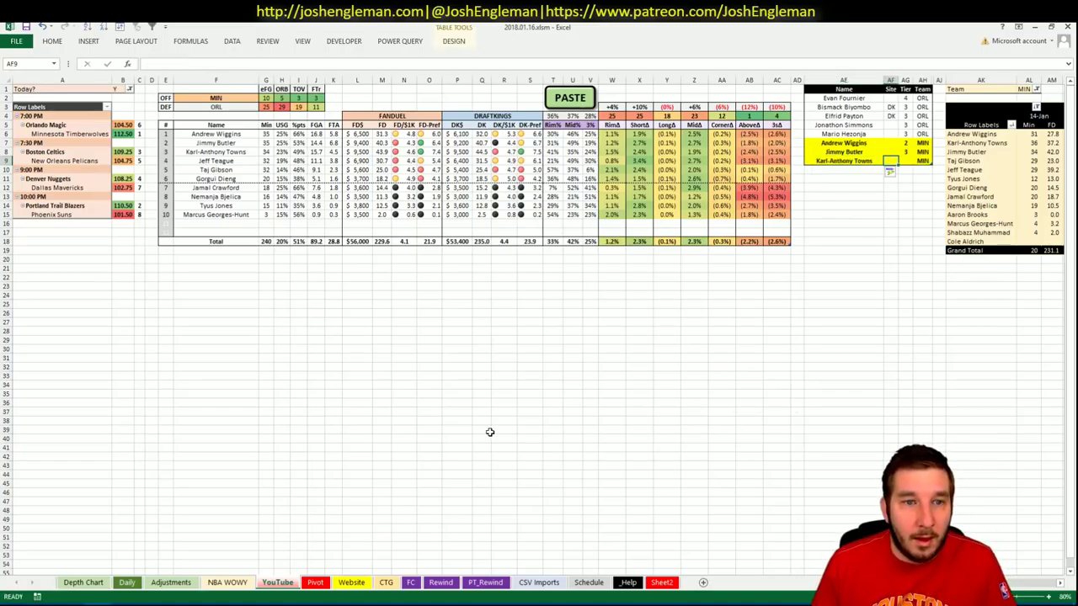
pyautogui.press('Return')
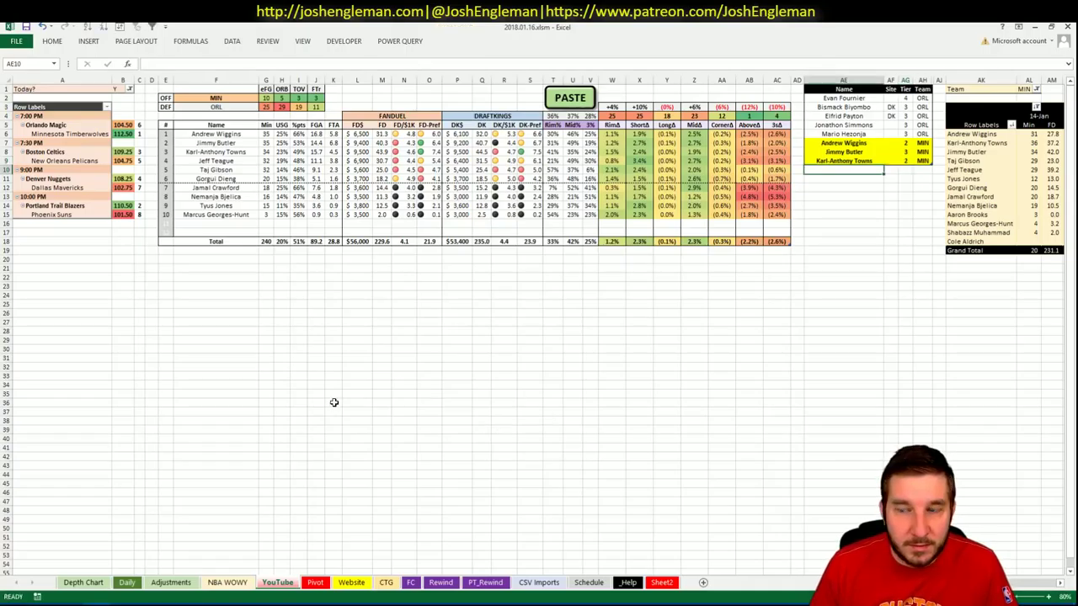
# - Switch to the browser, load Fantasy5x5 in the empty tab, and examine today's teammate Correlation Leaders list
pyautogui.hotkey('alt', 'Tab')
pyautogui.click(611, 31)
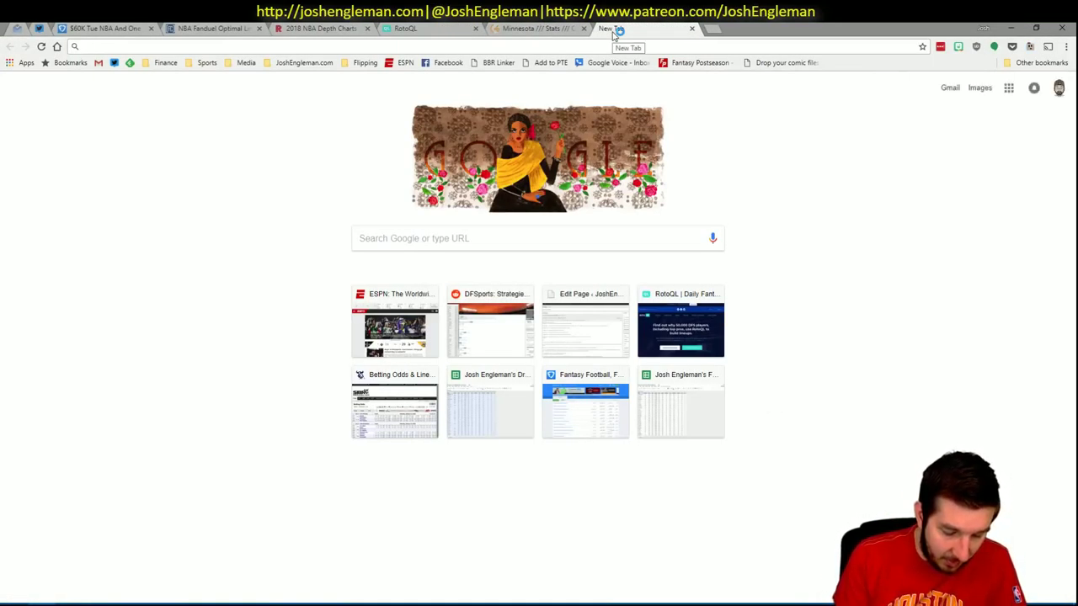
pyautogui.write('fantasy5')
pyautogui.press('Return')
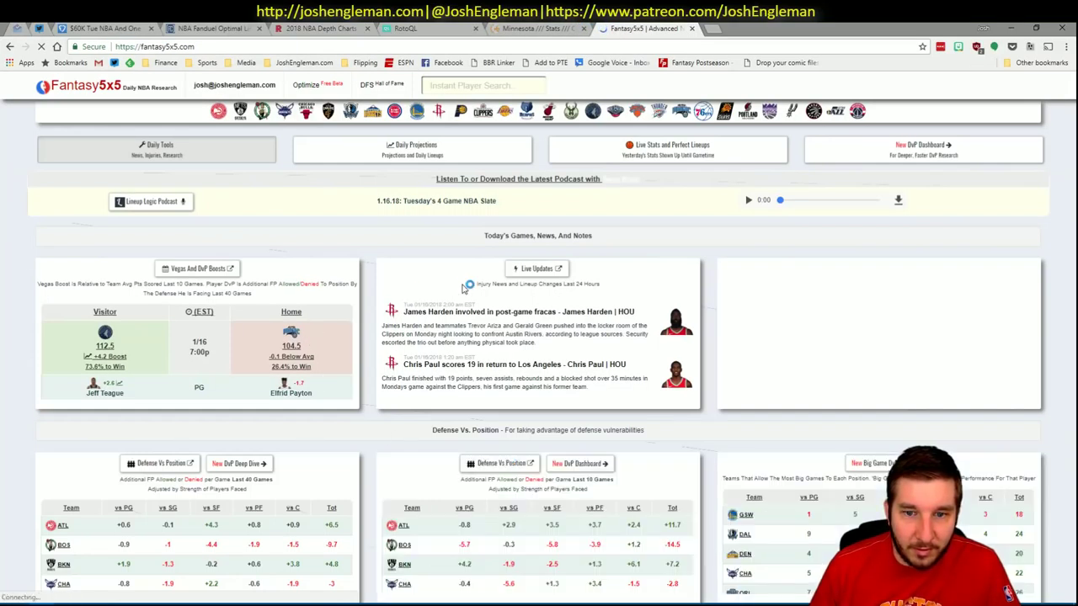
pyautogui.scroll(-15, 12, 294)
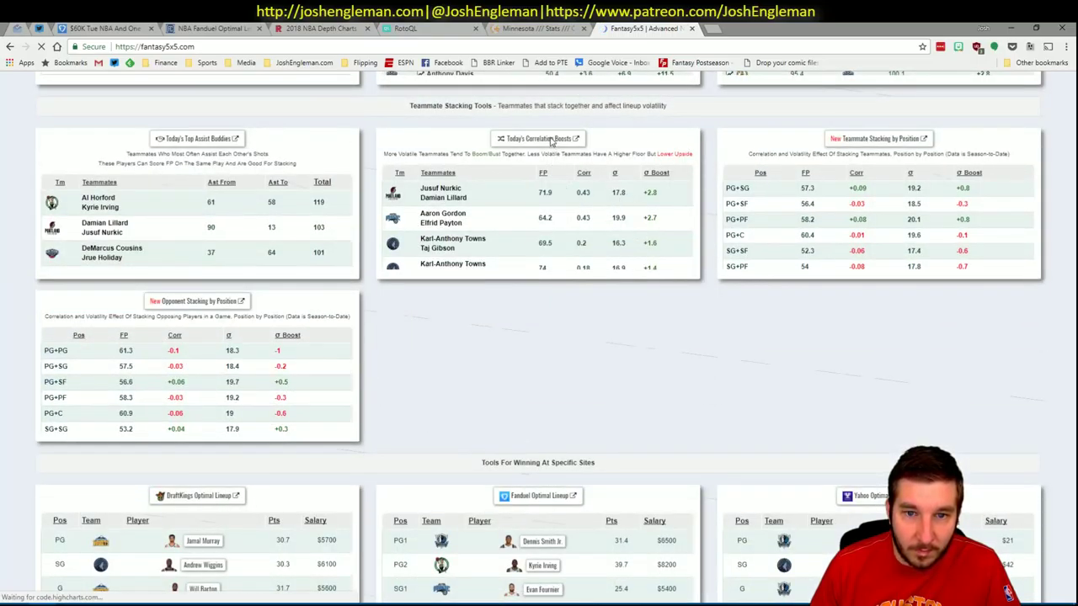
pyautogui.click(549, 141)
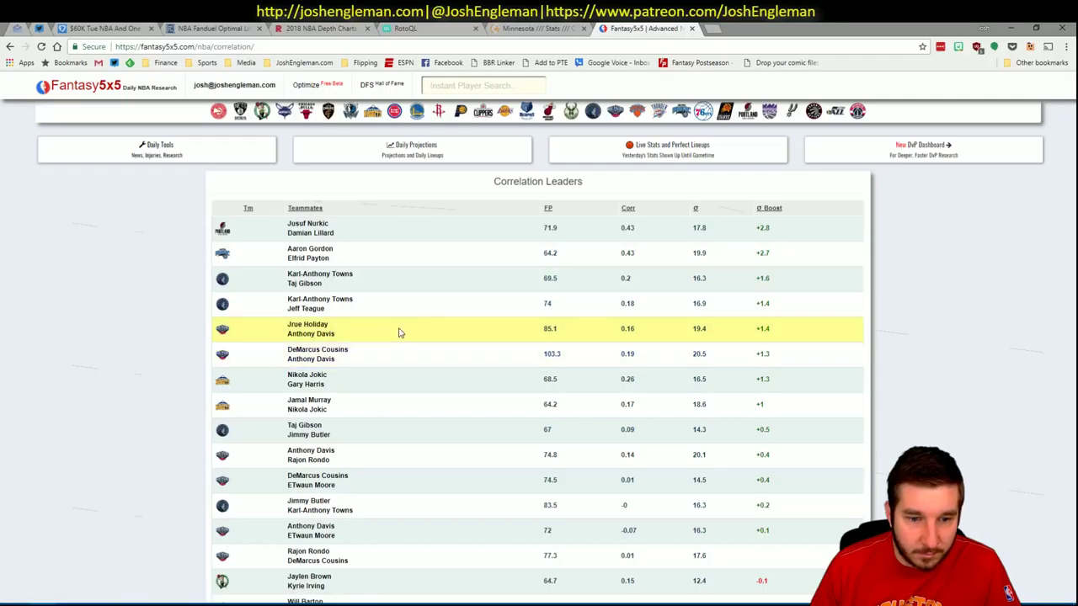
pyautogui.scroll(-3, 396, 515)
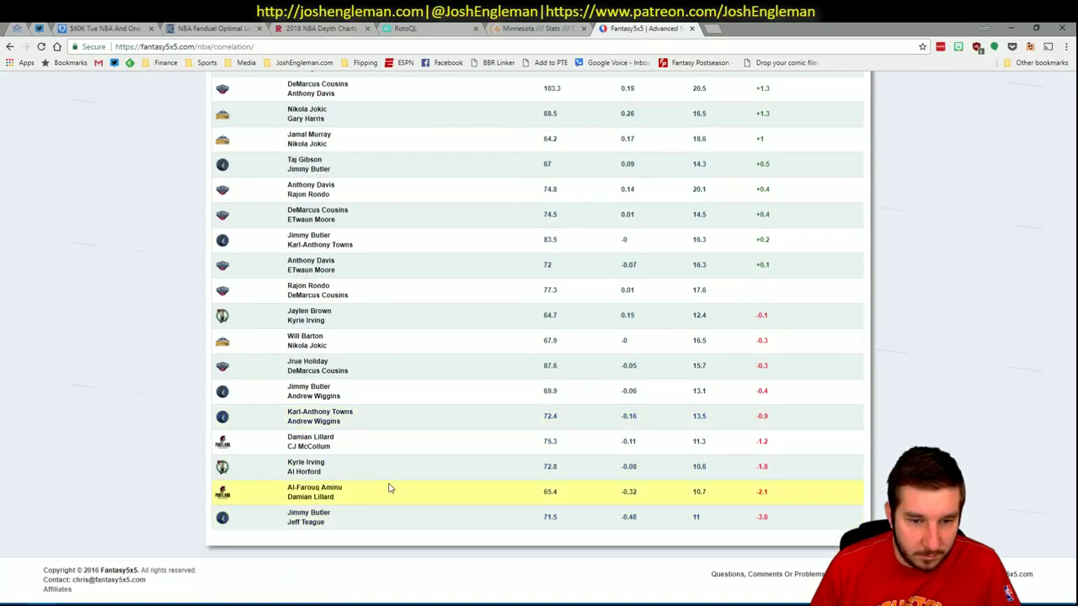
# - Go to the FantasyLabs site and display its NBA matchups page for the Minnesota Timberwolves
pyautogui.click(647, 47)
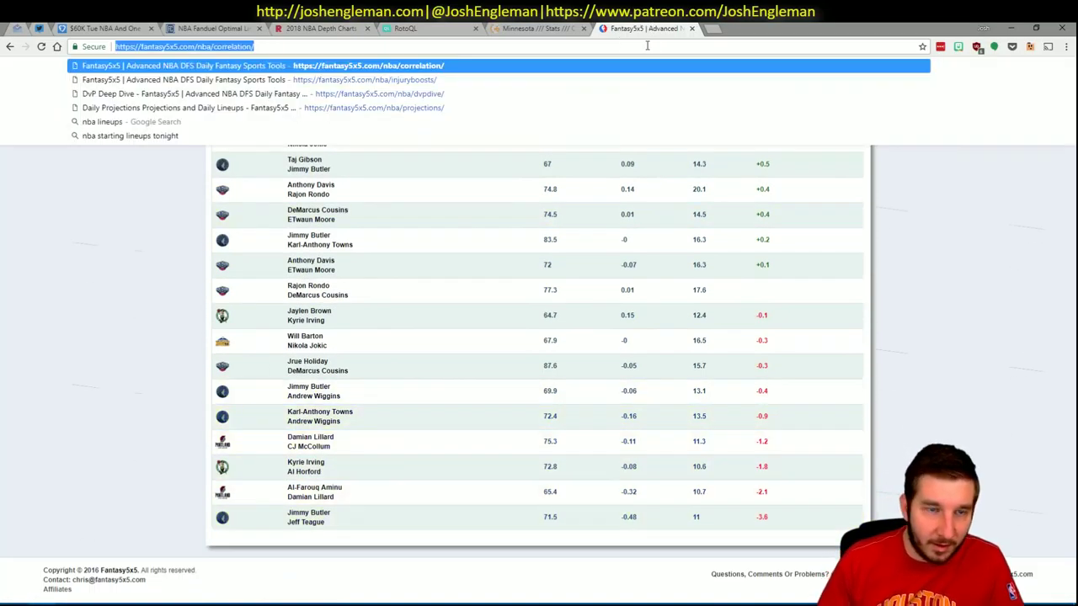
pyautogui.write('labs')
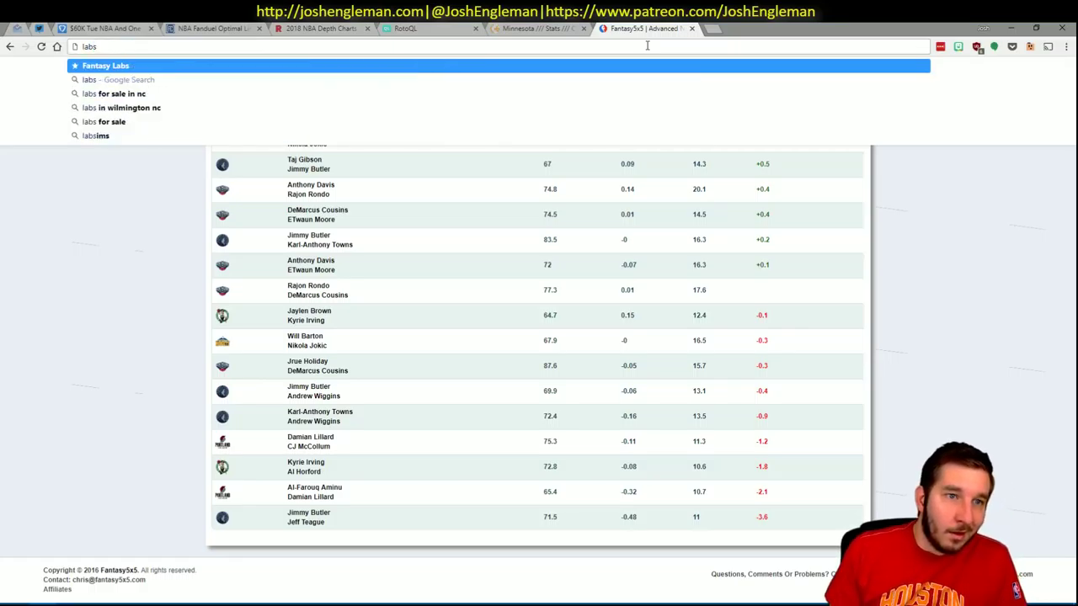
pyautogui.press('Return')
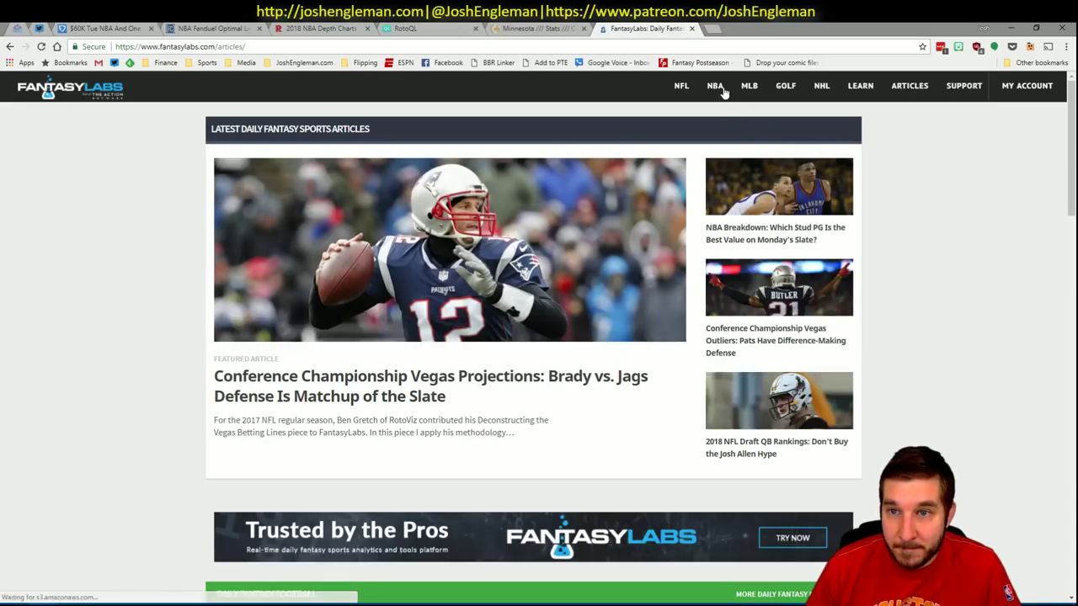
pyautogui.moveTo(718, 95)
pyautogui.click(724, 259)
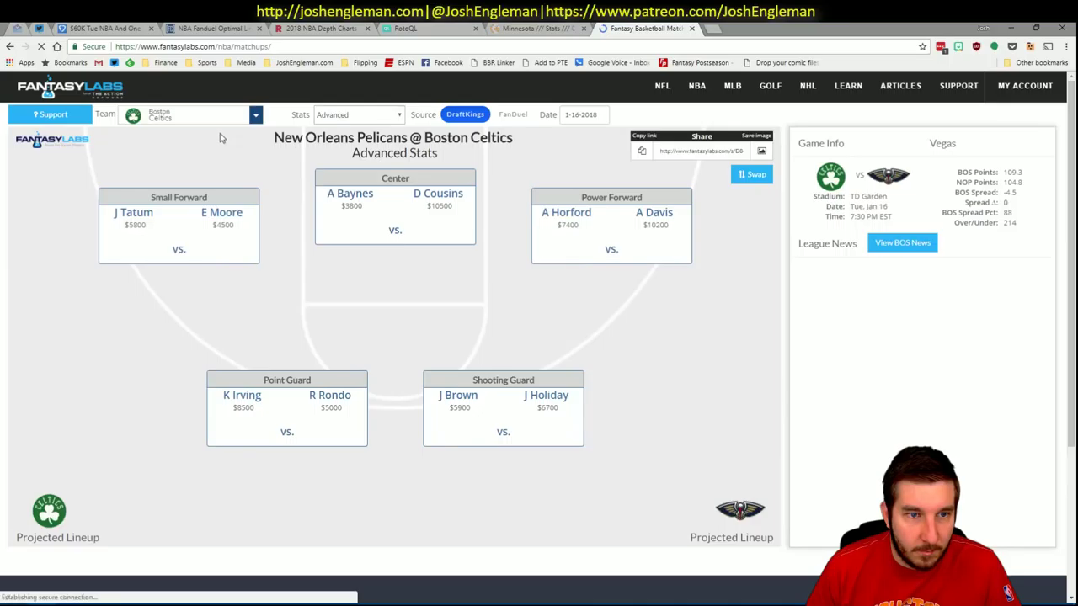
pyautogui.click(193, 116)
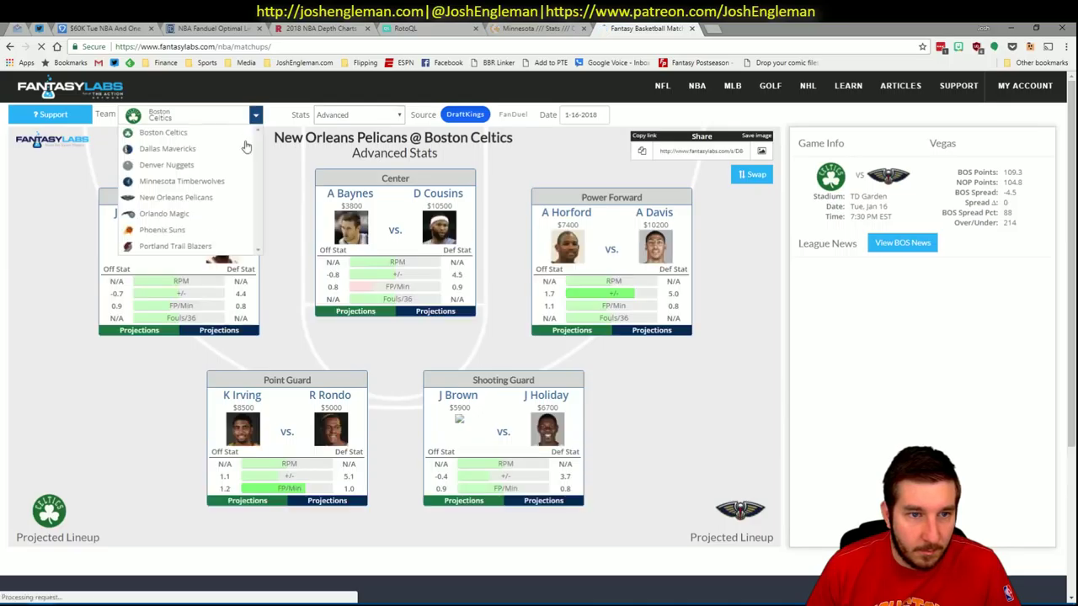
pyautogui.click(194, 180)
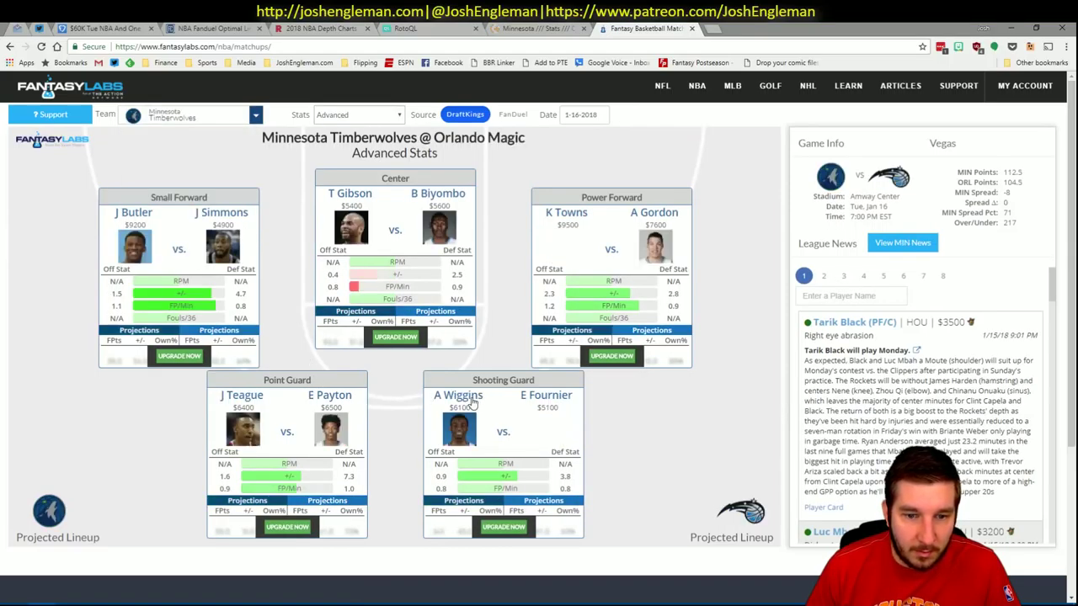
# - View Karl-Anthony Towns's teammate correlations in his player card, and close the card
pyautogui.click(580, 219)
pyautogui.click(716, 136)
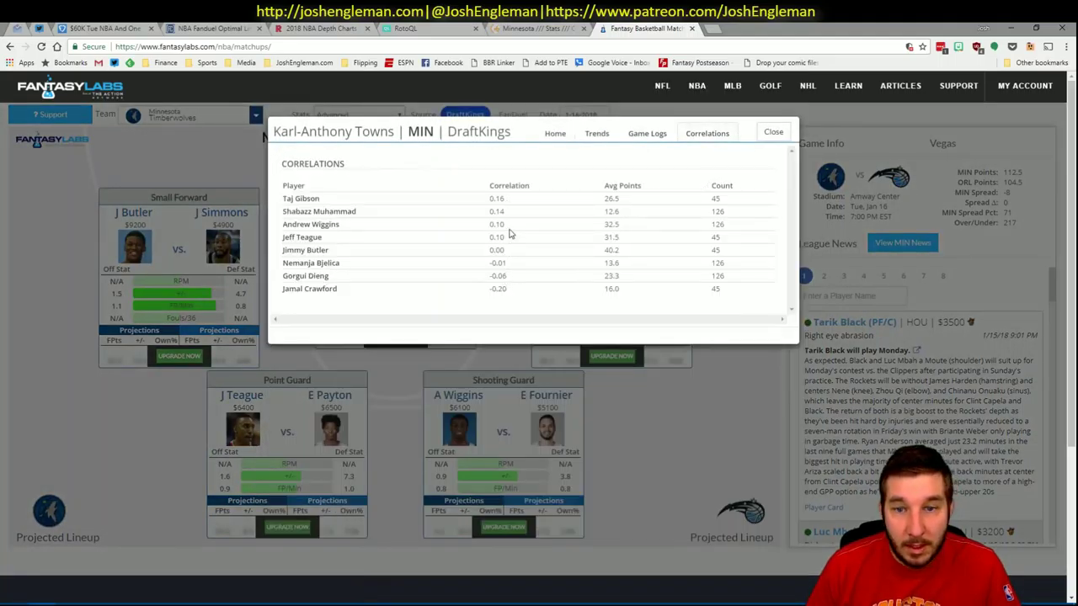
pyautogui.click(771, 135)
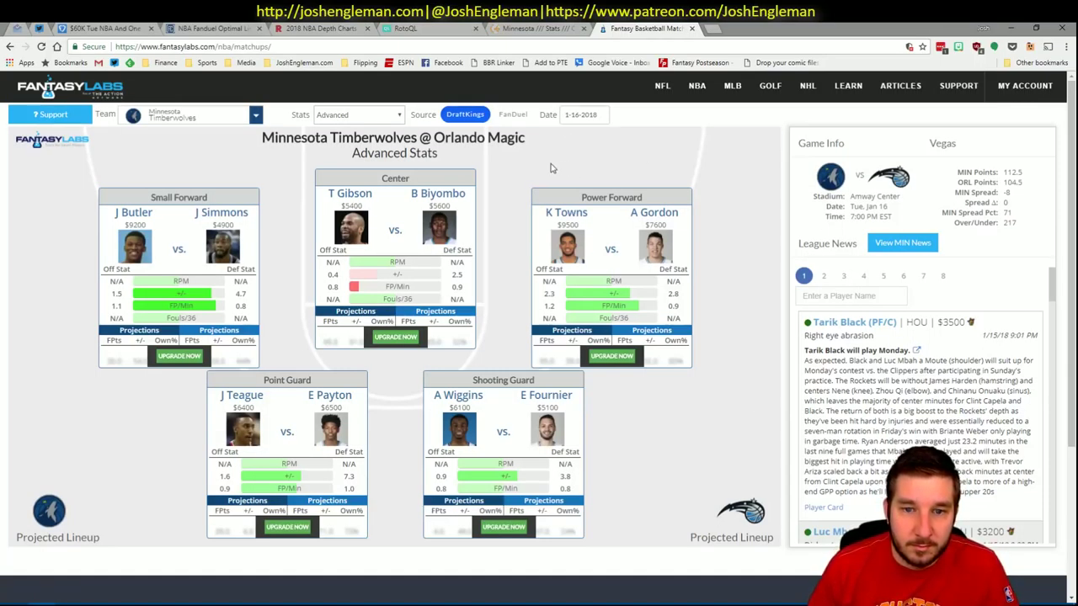
# - Return to Excel, check Minnesota's game logs, and add Jeff Teague as a tier 3 DK pick below Karl-Anthony Towns
pyautogui.hotkey('alt', 'Tab')
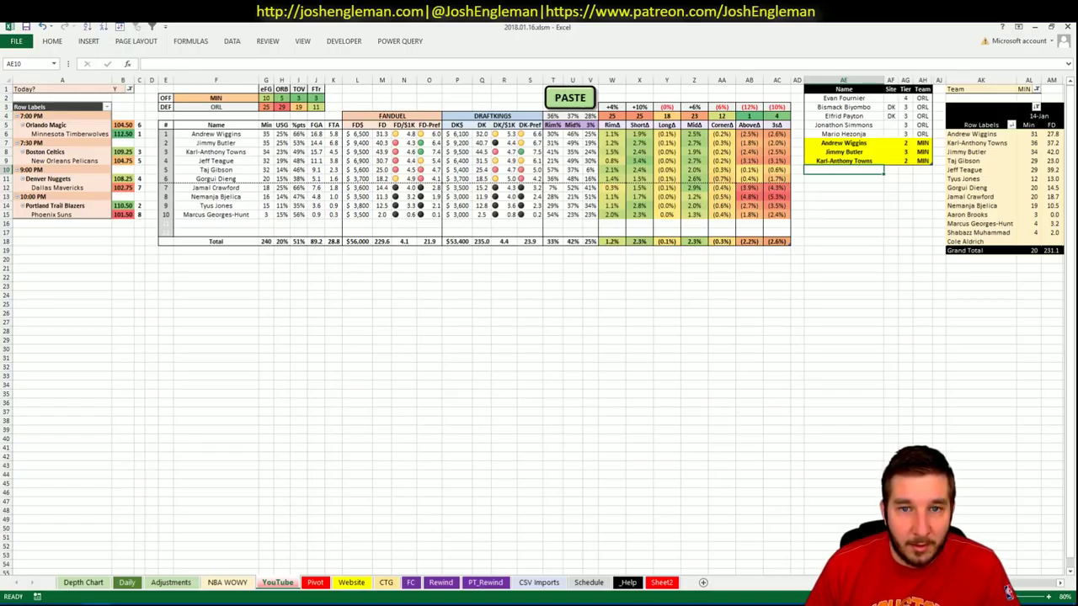
pyautogui.hscroll(5, 524, 194)
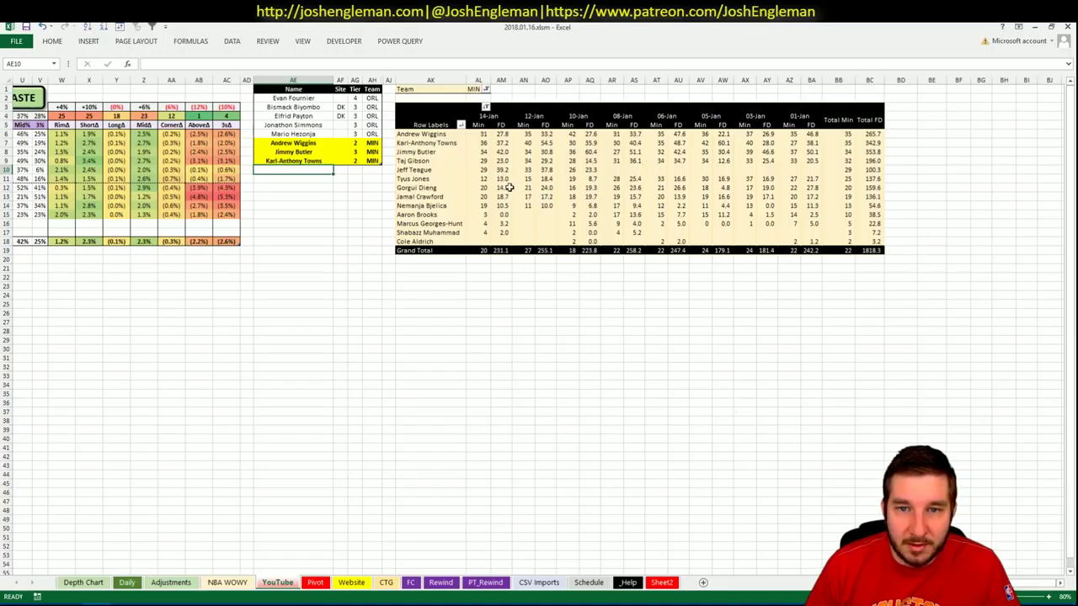
pyautogui.moveTo(708, 181)
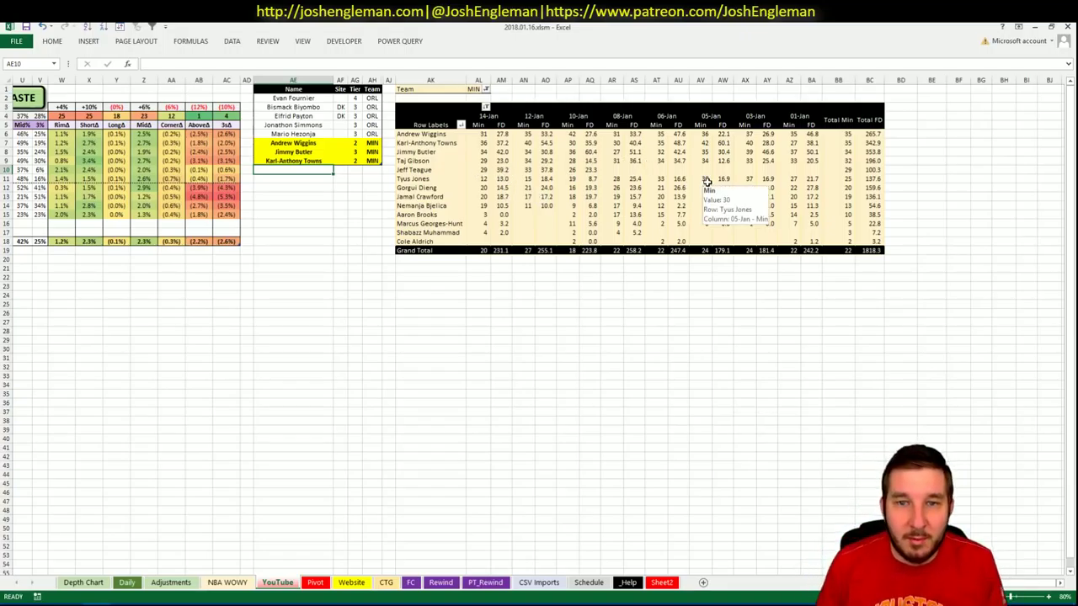
pyautogui.hscroll(-5, 777, 508)
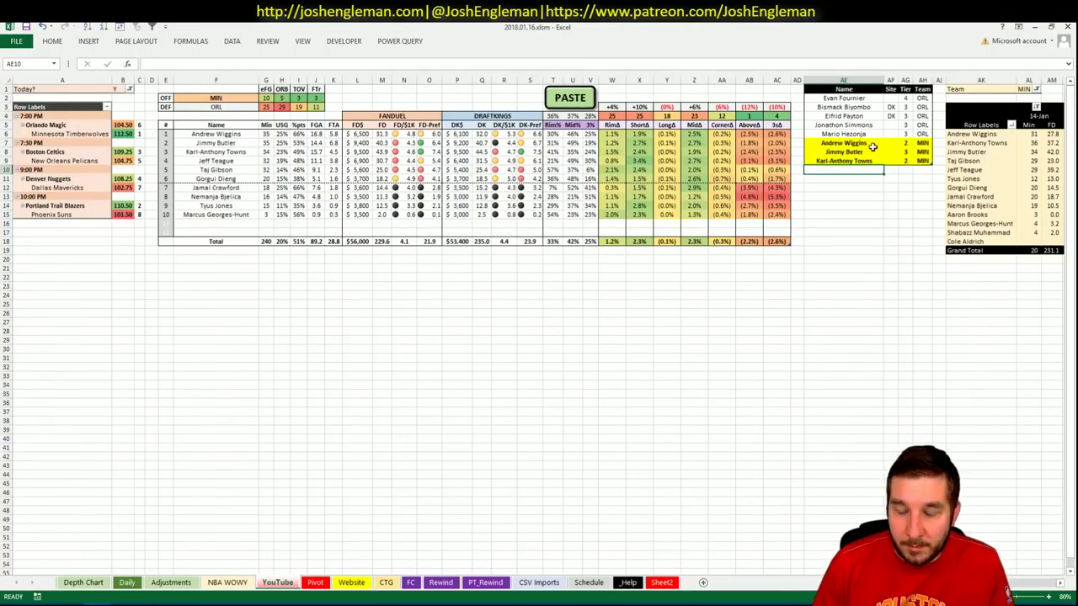
pyautogui.write('Jeff Teague')
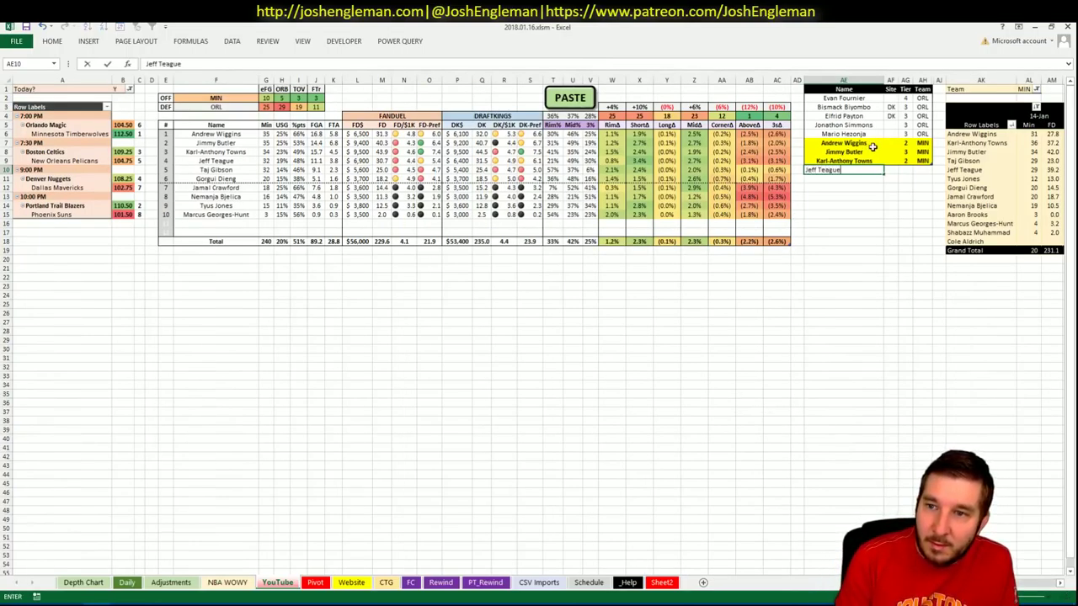
pyautogui.press('Tab')
pyautogui.write('DK')
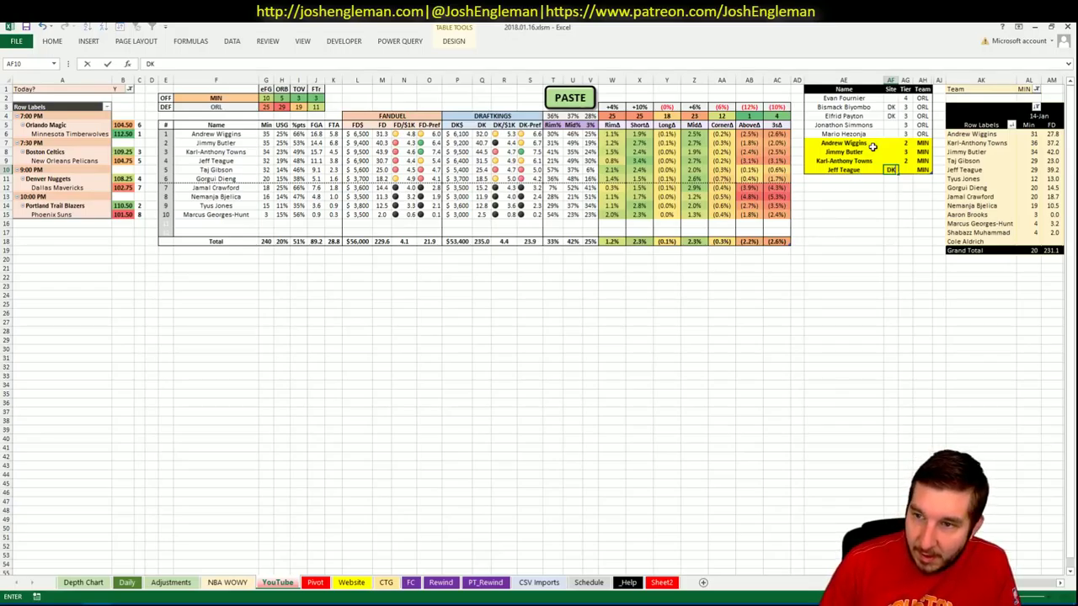
pyautogui.press('Return')
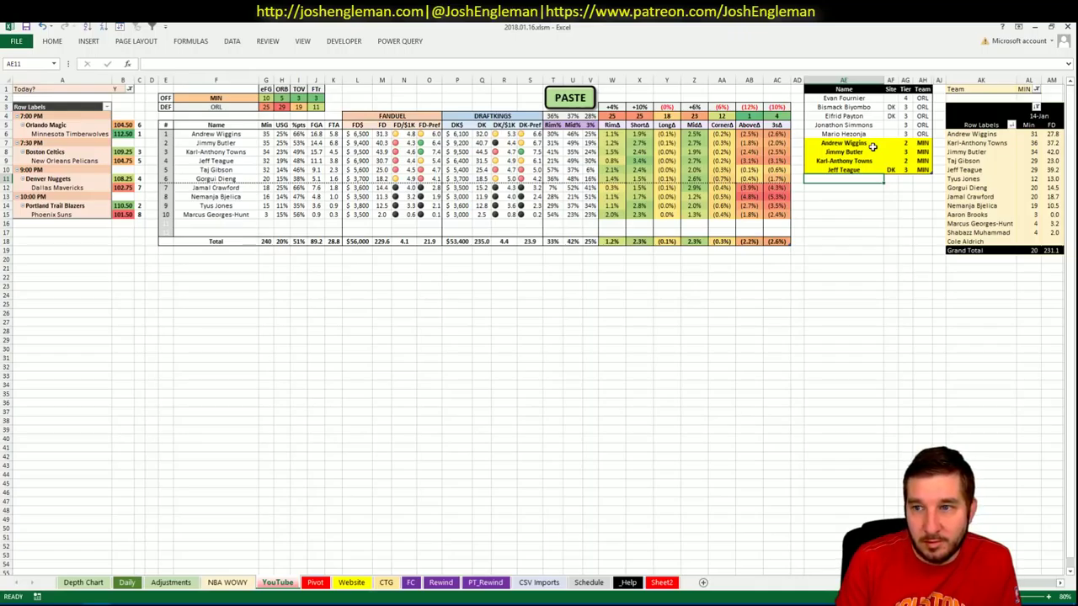
# - Add a second Jeff Teague entry to the picks table as a tier 4 FD pick
pyautogui.write('Jeff Teague')
pyautogui.press('Tab')
pyautogui.write('FD')
pyautogui.press('Tab')
pyautogui.press('Return')
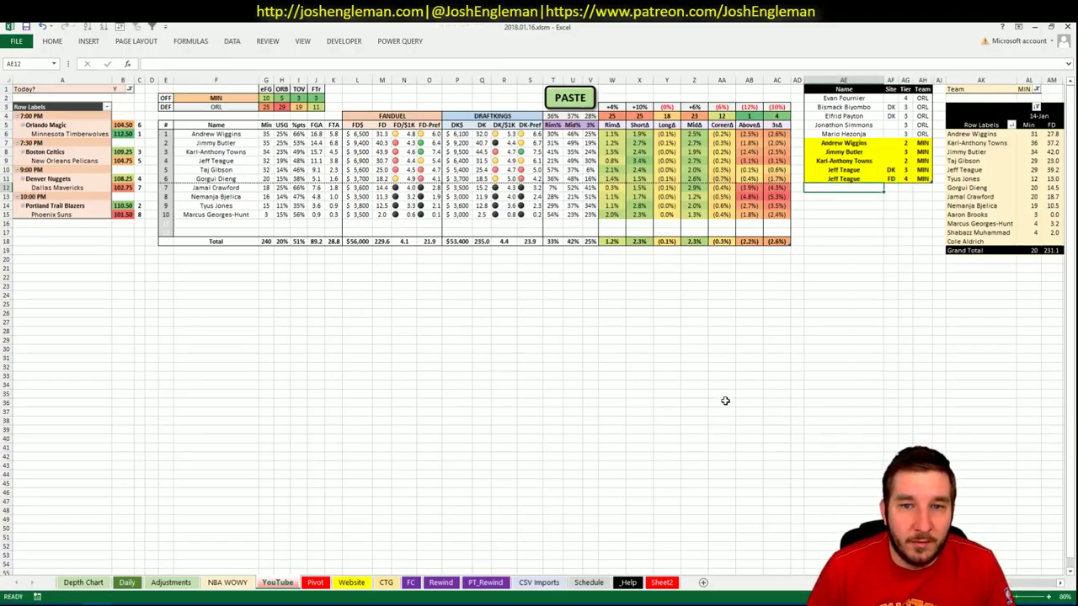
# - Review Minnesota's recent game logs and add Taj Gibson as a tier 4 pick below the Jeff Teague entries
pyautogui.hscroll(6, 539, 328)
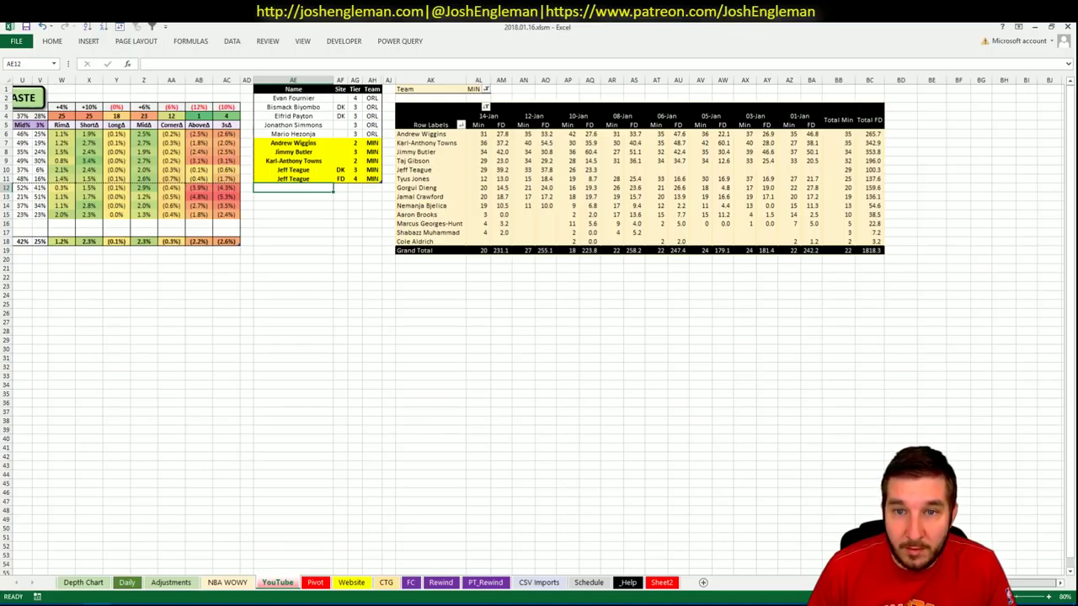
pyautogui.hscroll(-6, 478, 524)
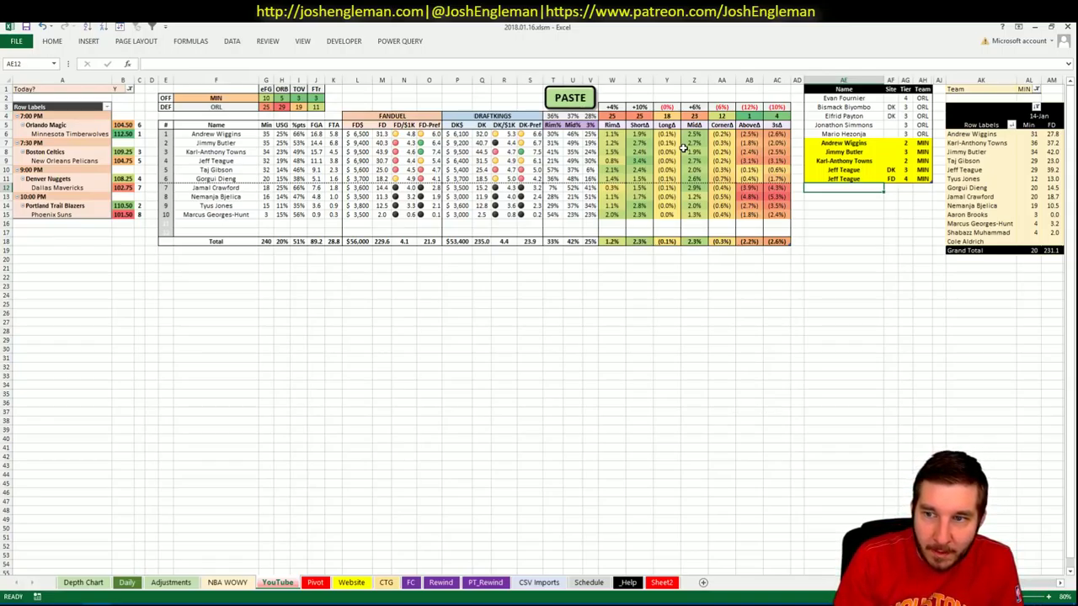
pyautogui.write('Taj')
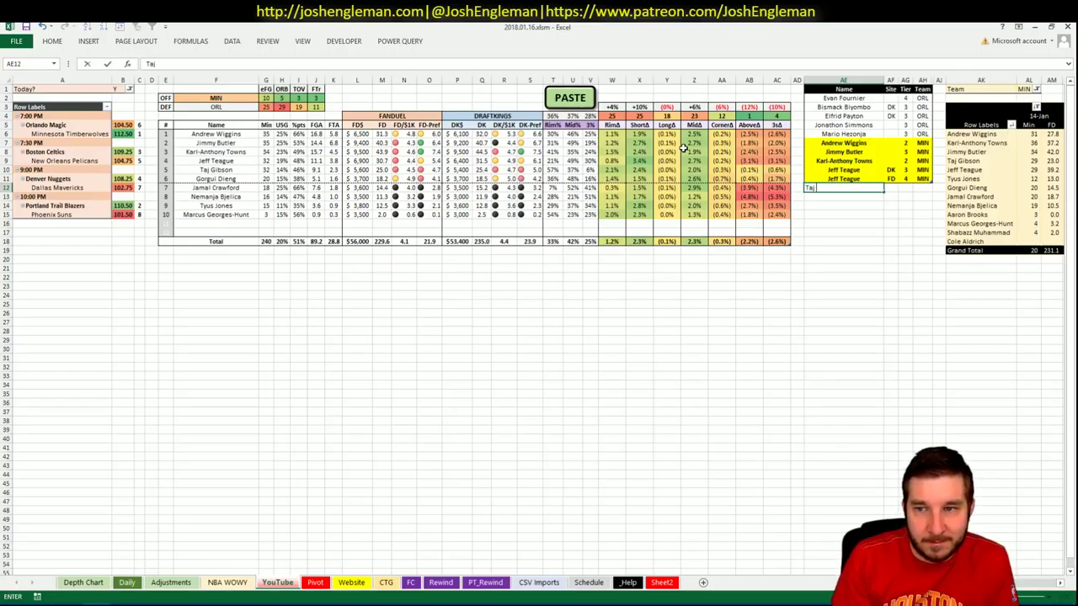
pyautogui.write(' Gibson')
pyautogui.press('Tab')
pyautogui.press('Tab')
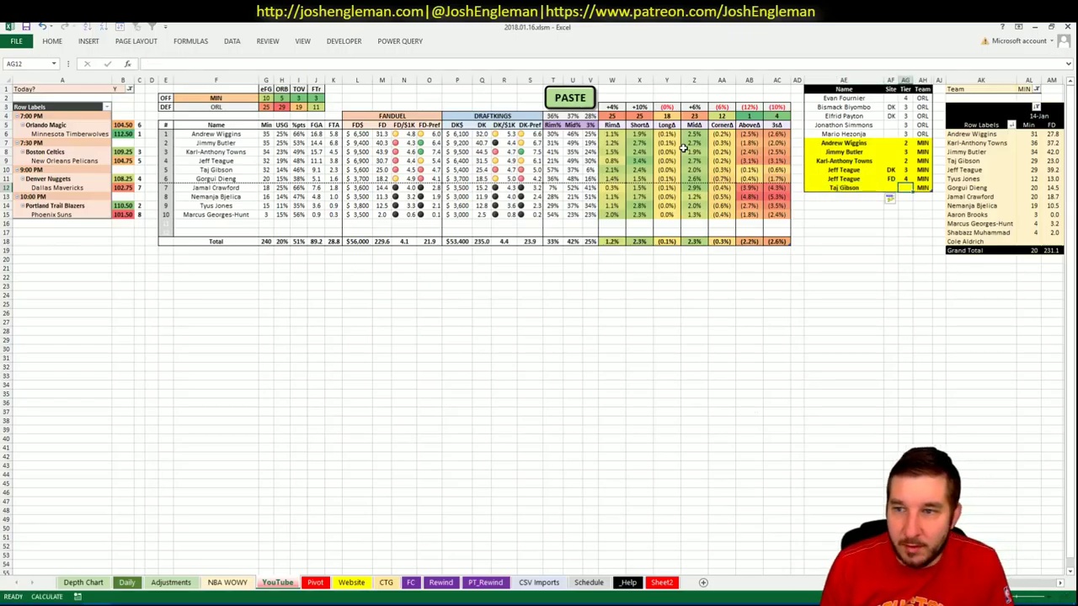
pyautogui.write('4')
pyautogui.press('Return')
pyautogui.click(842, 213)
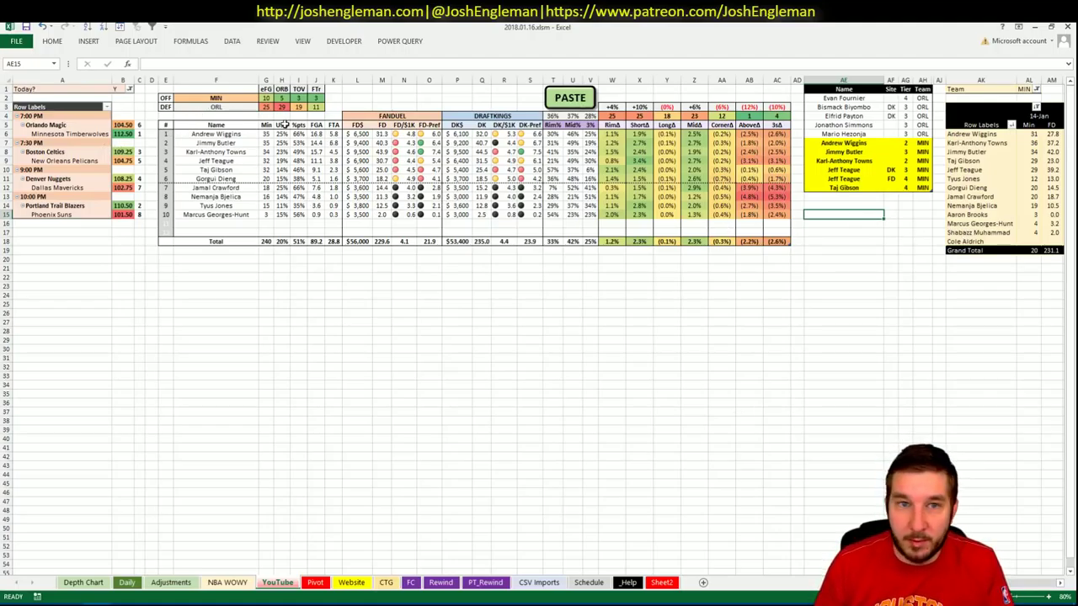
# - Set the offensive team of the projections sheet to BOS
pyautogui.click(228, 95)
pyautogui.write('BOS')
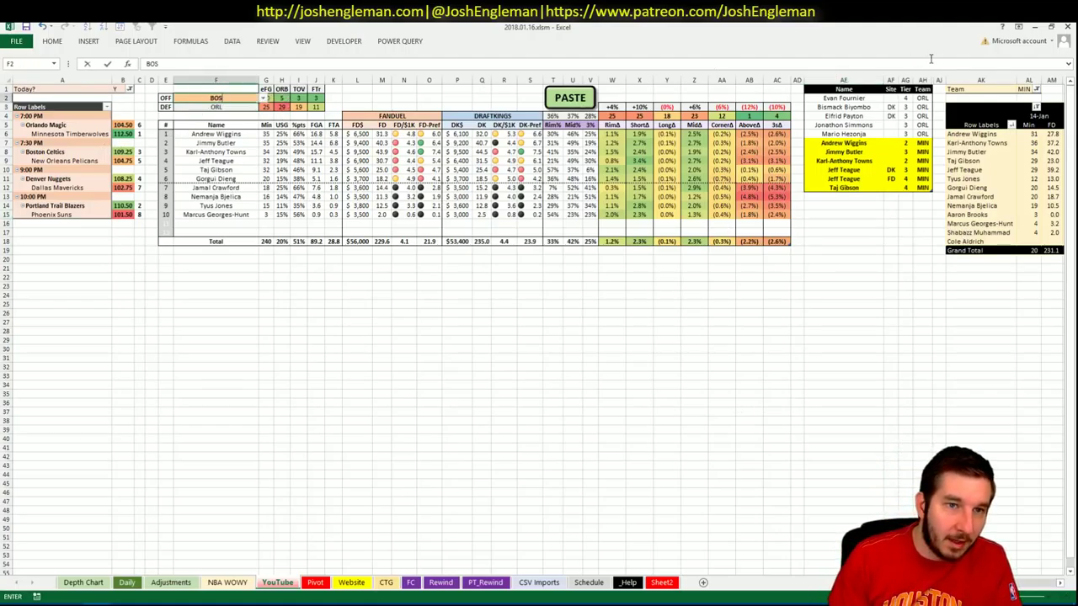
pyautogui.press('Return')
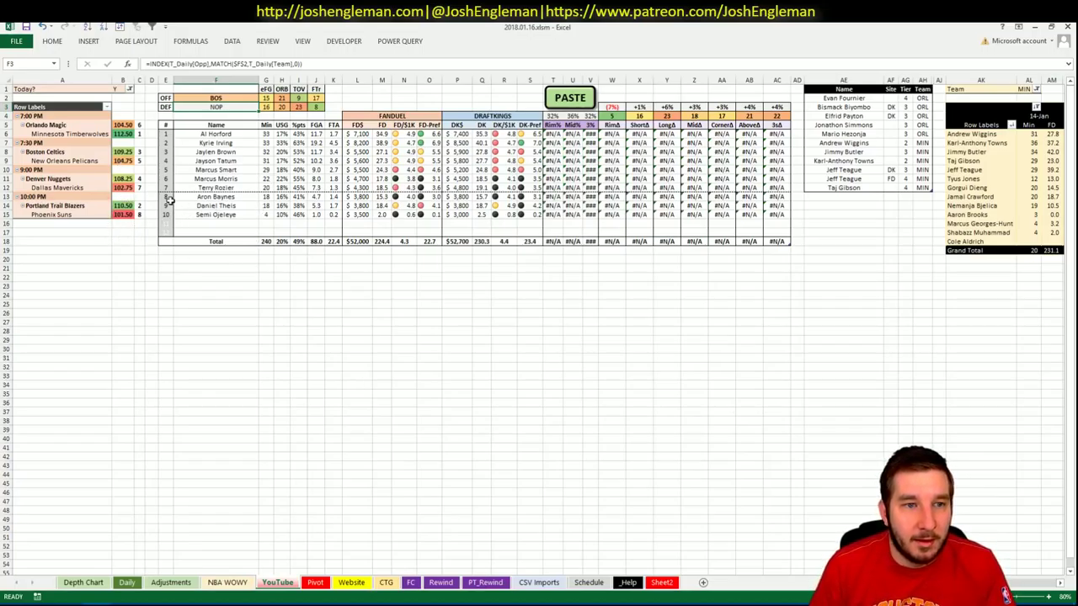
pyautogui.click(393, 294)
# - Switch to the Cleaning the Glass page in the browser and bring up the Boston Celtics player stats
pyautogui.hotkey('alt', 'Tab')
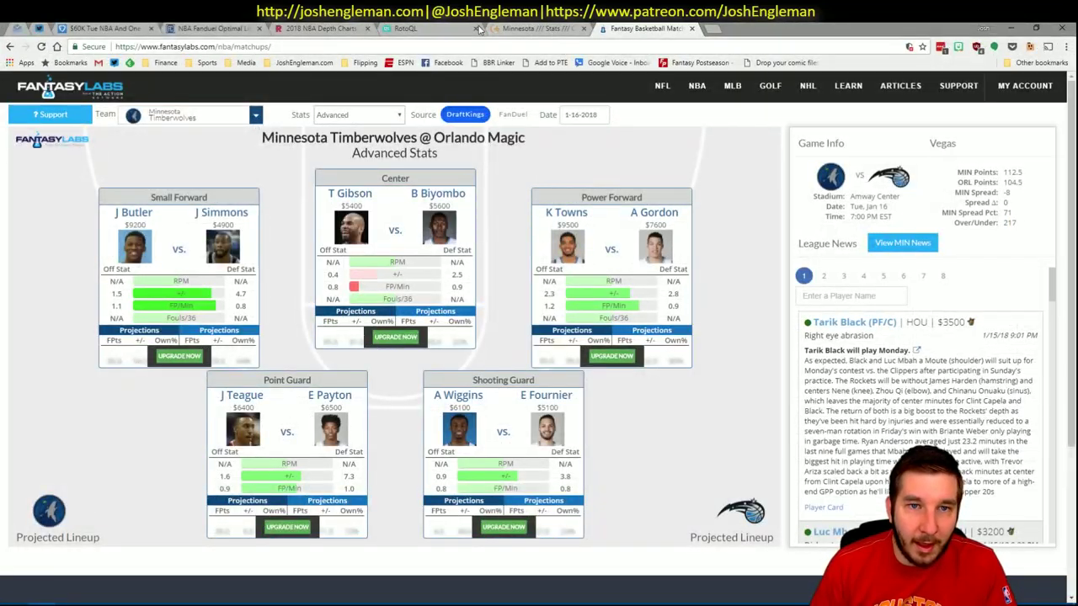
pyautogui.click(532, 29)
pyautogui.click(282, 119)
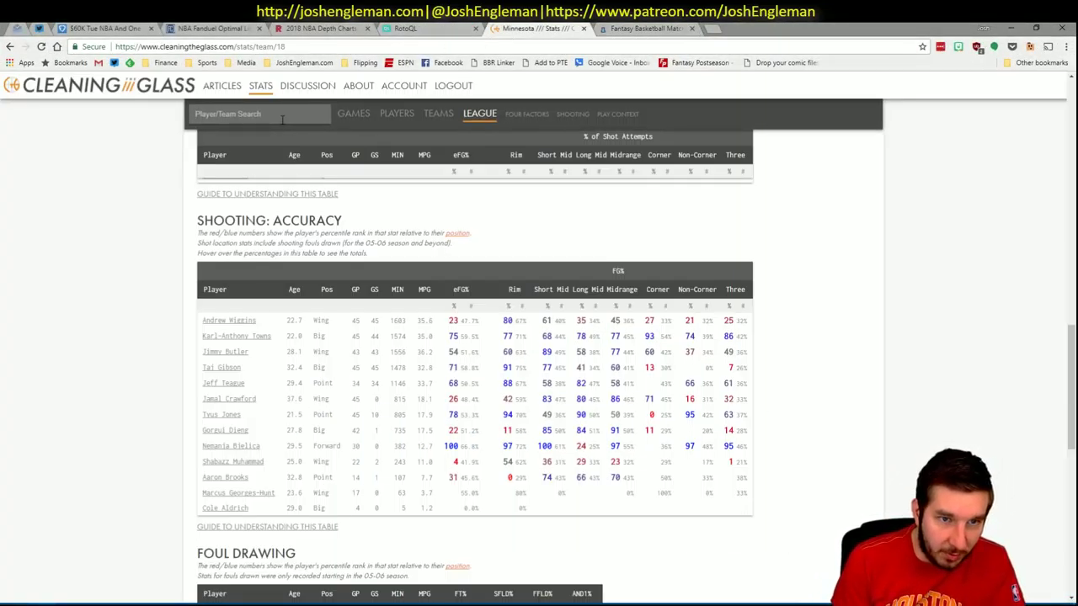
pyautogui.write('Boston Celtics')
pyautogui.press('Return')
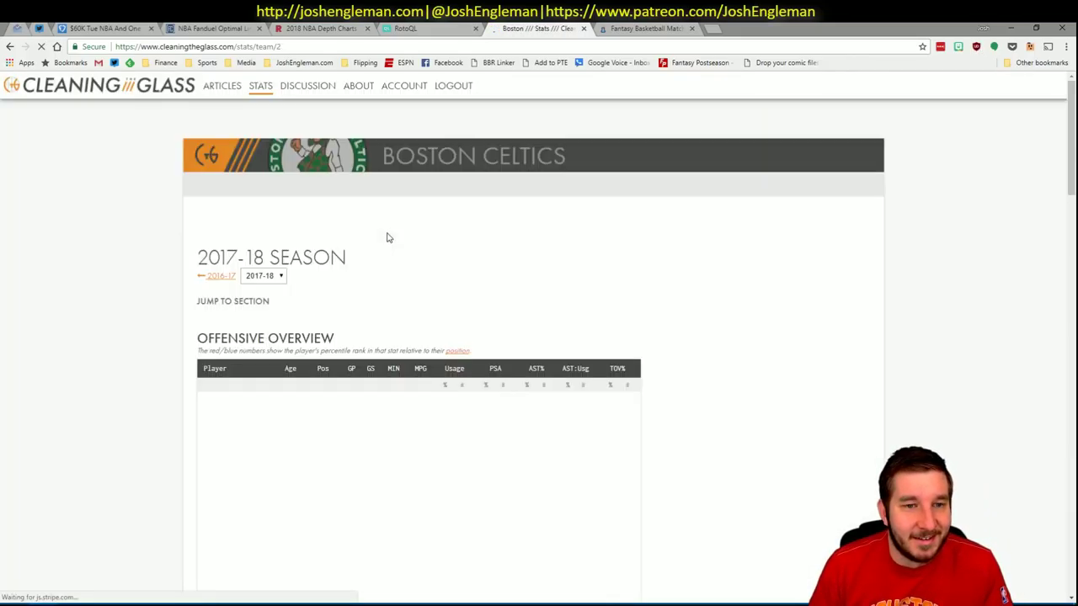
# - Copy all player rows of Boston's Shooting Frequency table and paste the data into the Excel workbook
pyautogui.scroll(-1, 358, 320)
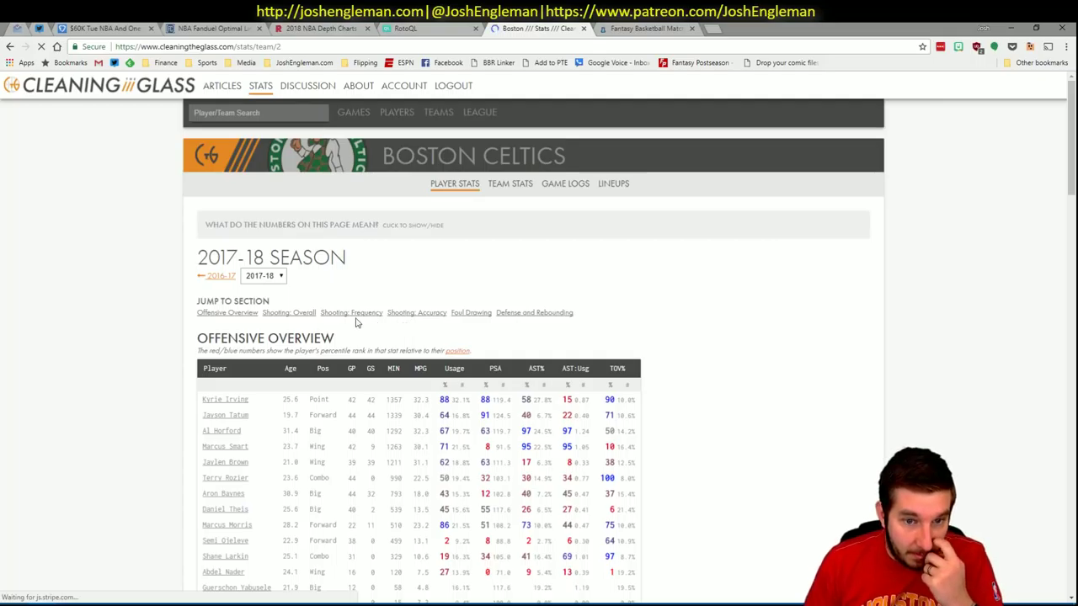
pyautogui.scroll(-5, 358, 318)
pyautogui.moveTo(740, 484); pyautogui.dragTo(202, 263)
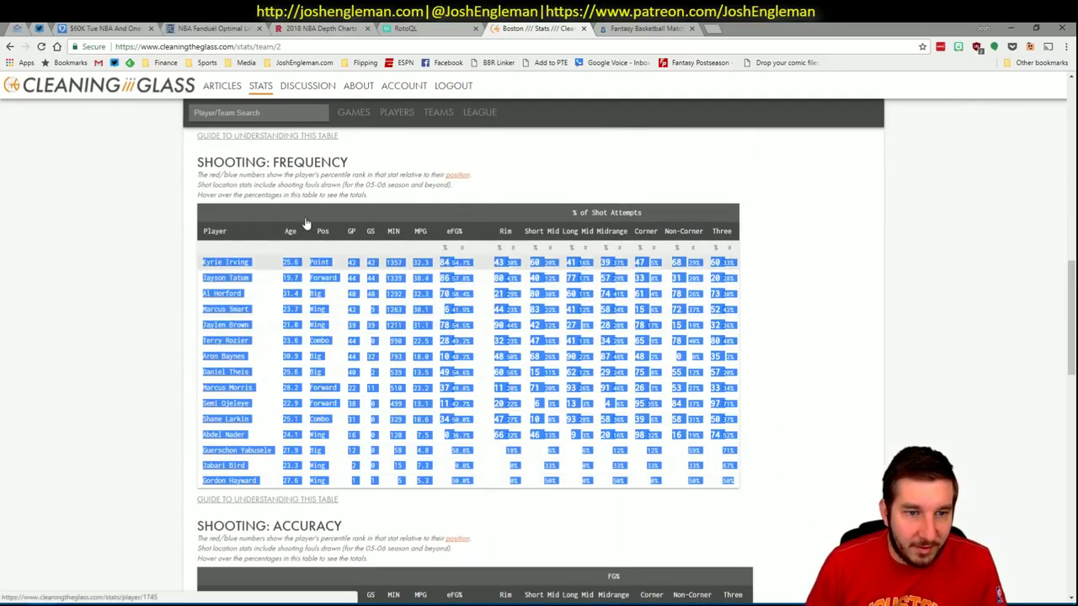
pyautogui.hotkey('ctrl', 'c')
pyautogui.hotkey('alt', 'Tab')
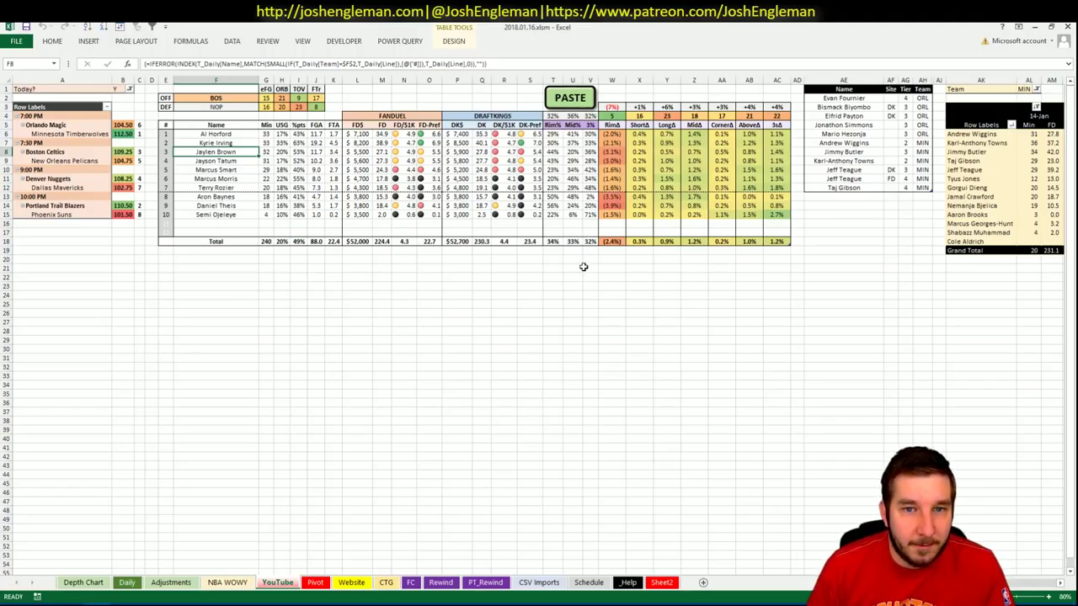
pyautogui.click(828, 194)
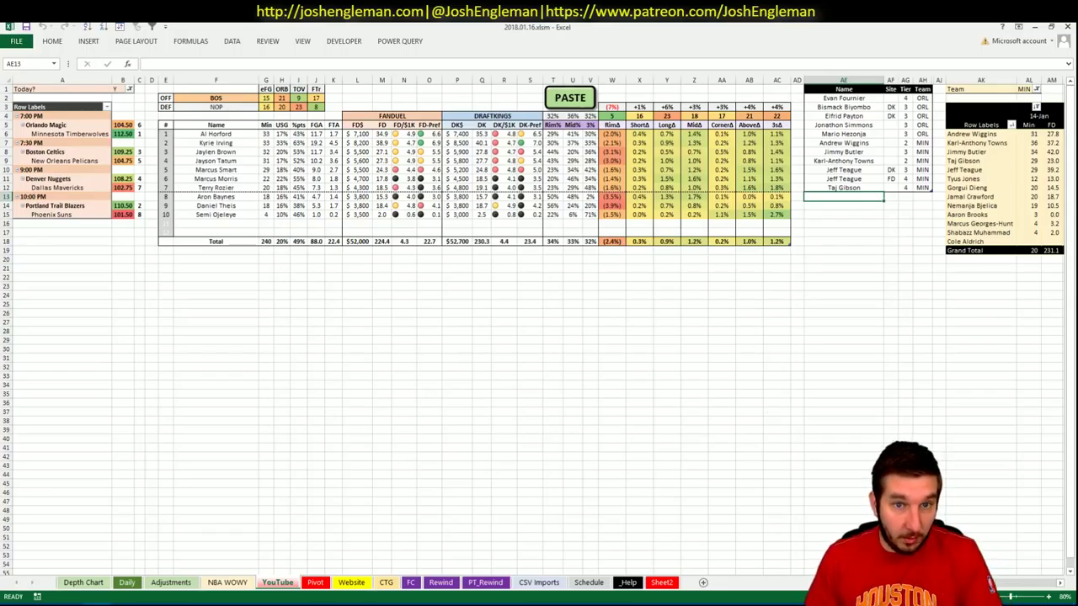
# - Filter the game log pivot table to team BOS and review the Boston players' recent minutes and FanDuel points
pyautogui.hscroll(7, 539, 328)
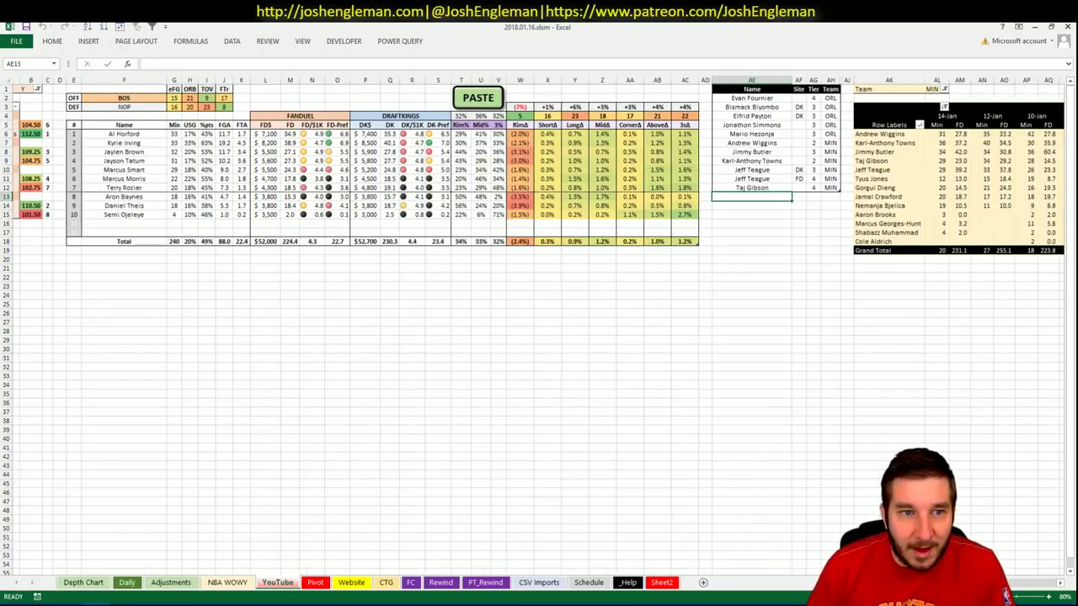
pyautogui.click(478, 90)
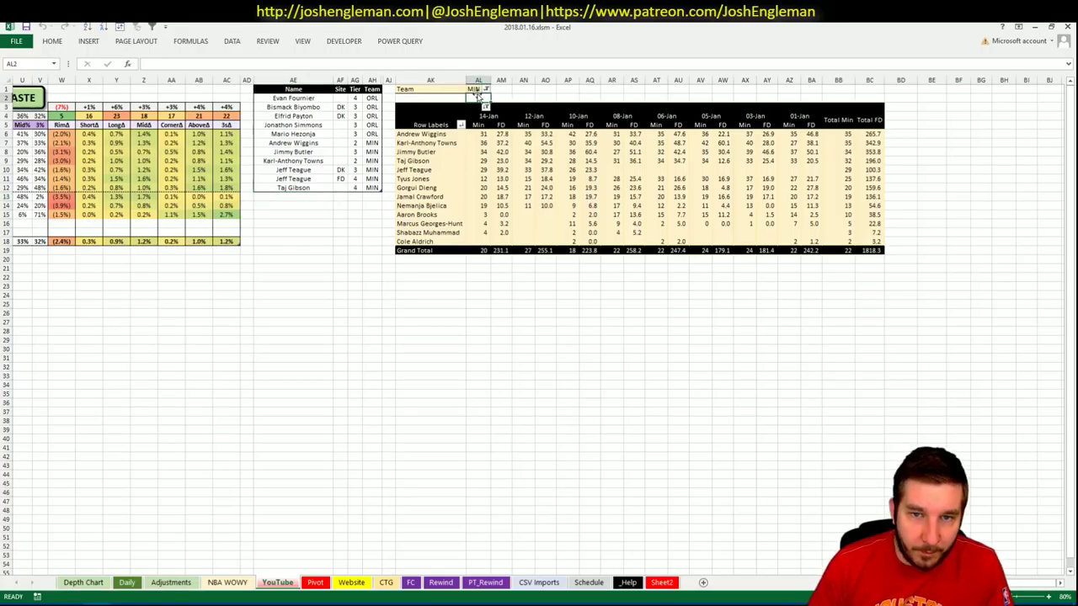
pyautogui.write('BOS')
pyautogui.press('Return')
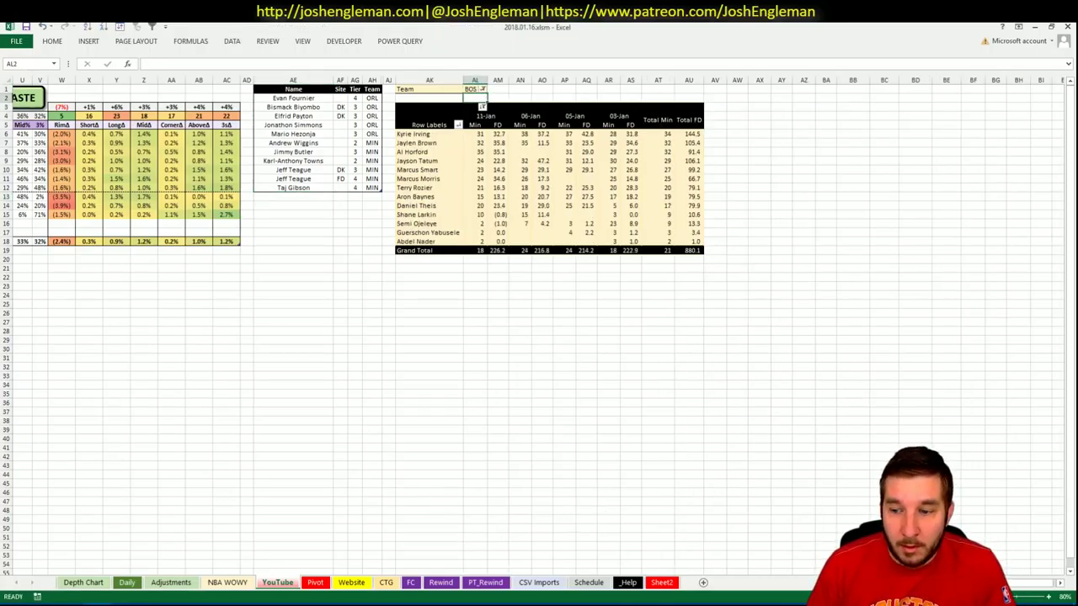
pyautogui.hscroll(-7, 539, 329)
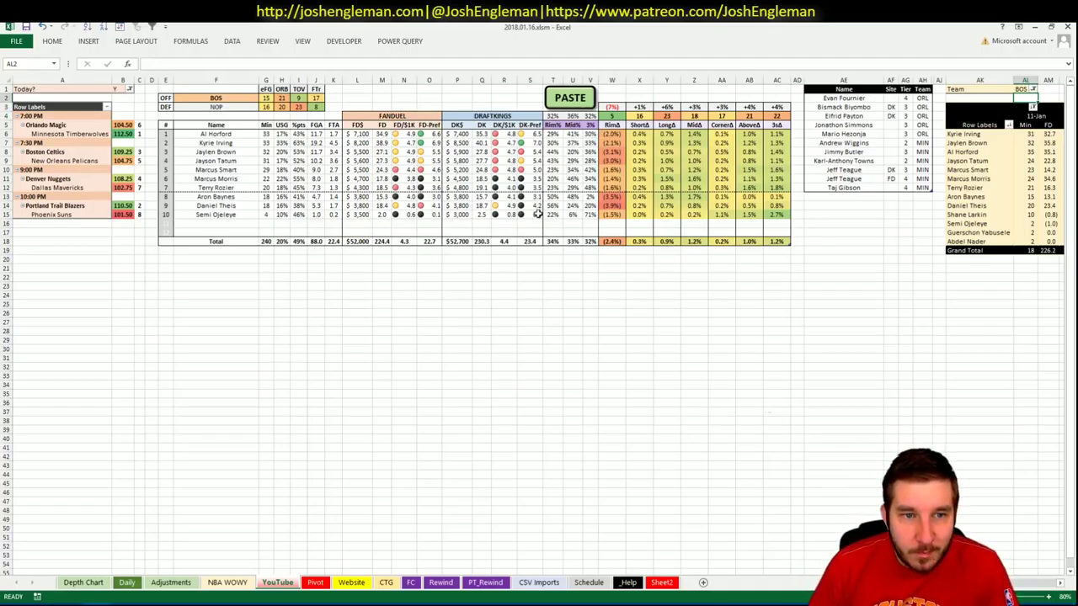
# - Add Al Horford as a tier 3 pick below Taj Gibson, checking Boston's projections on the Pivot sheet
pyautogui.click(859, 197)
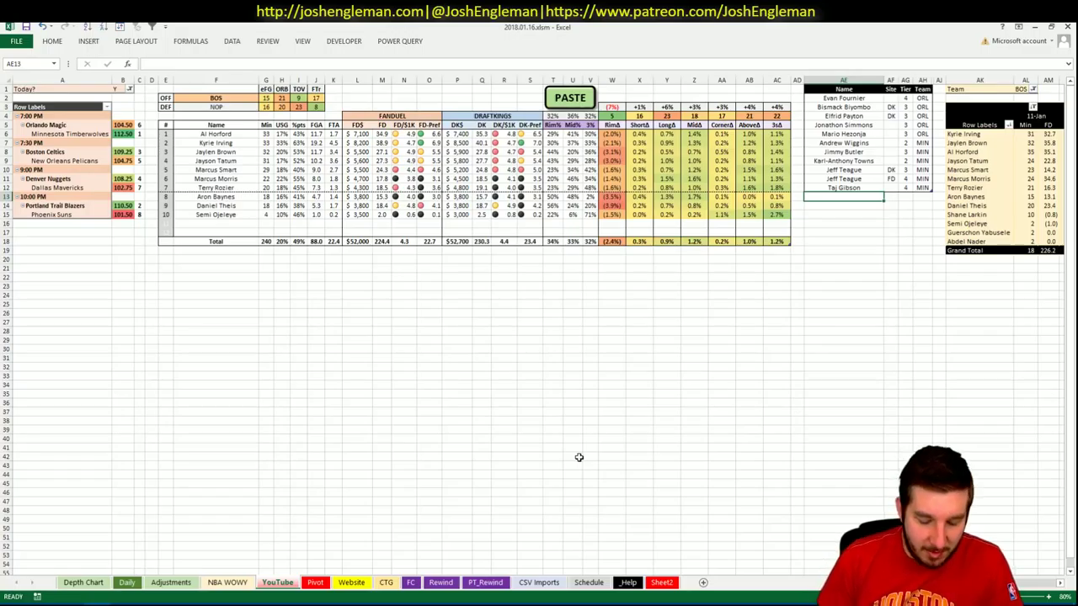
pyautogui.write('Al Horford')
pyautogui.press('Tab')
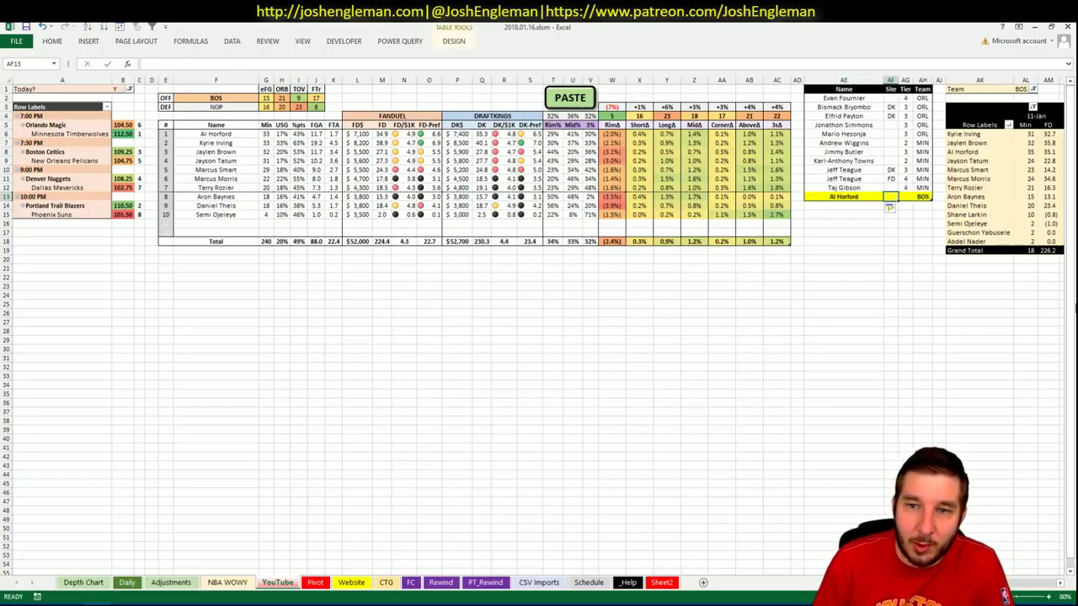
pyautogui.press('Tab')
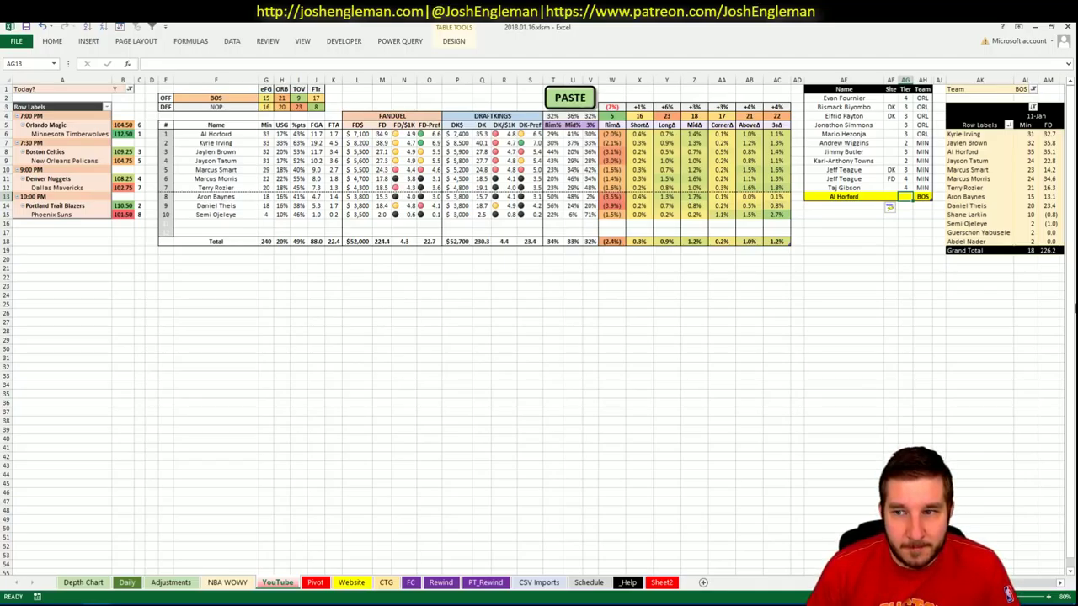
pyautogui.click(308, 583)
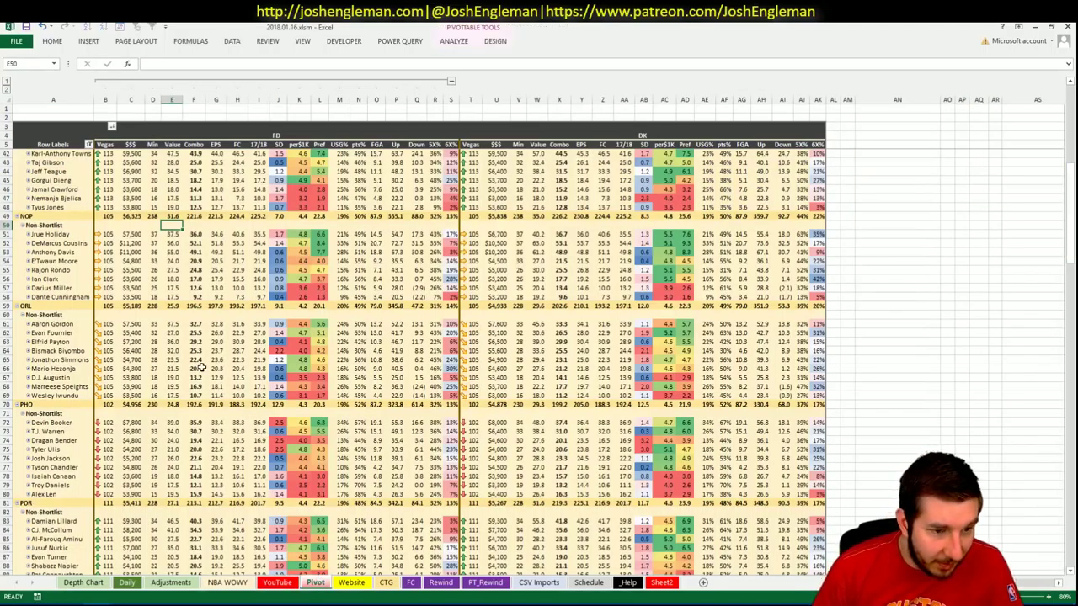
pyautogui.scroll(12, 200, 368)
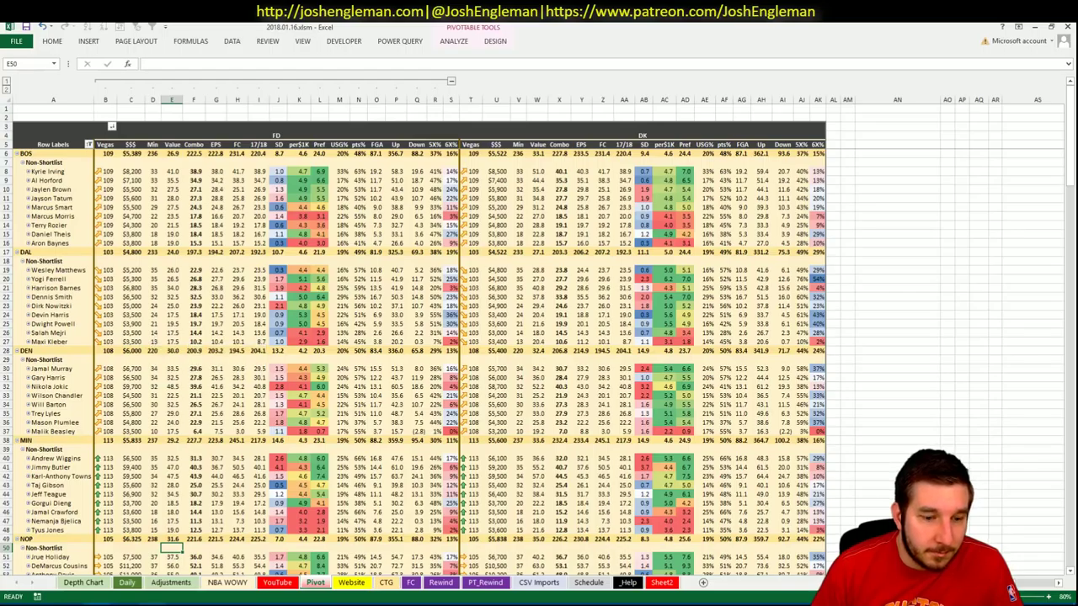
pyautogui.click(278, 583)
pyautogui.write('3')
pyautogui.press('Return')
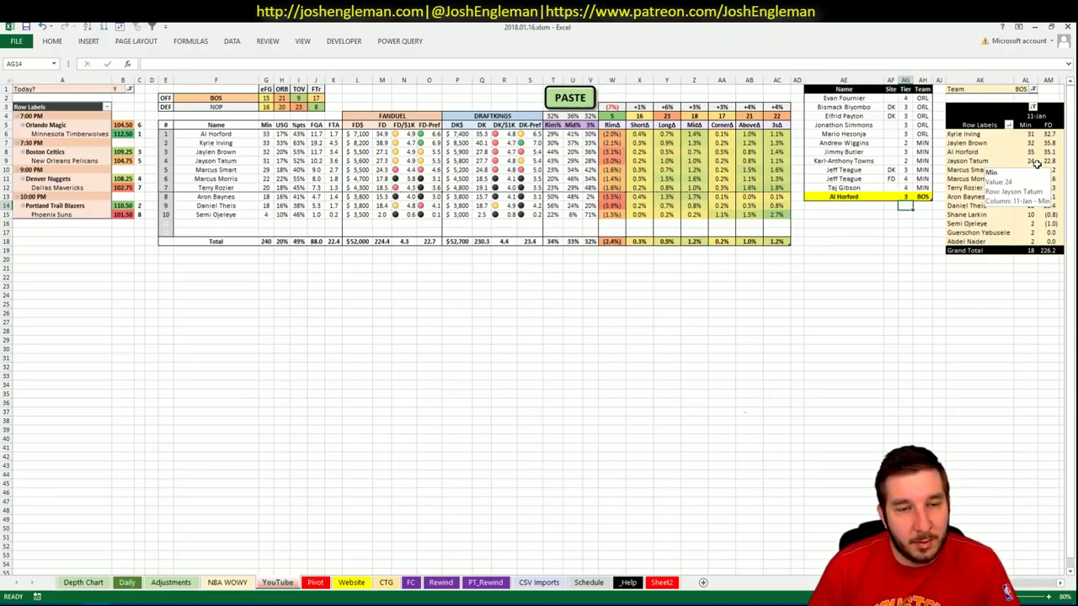
# - Review Boston's recent game logs and add Kyrie Irving to the picks list below Al Horford
pyautogui.press('Left')
pyautogui.press('Left')
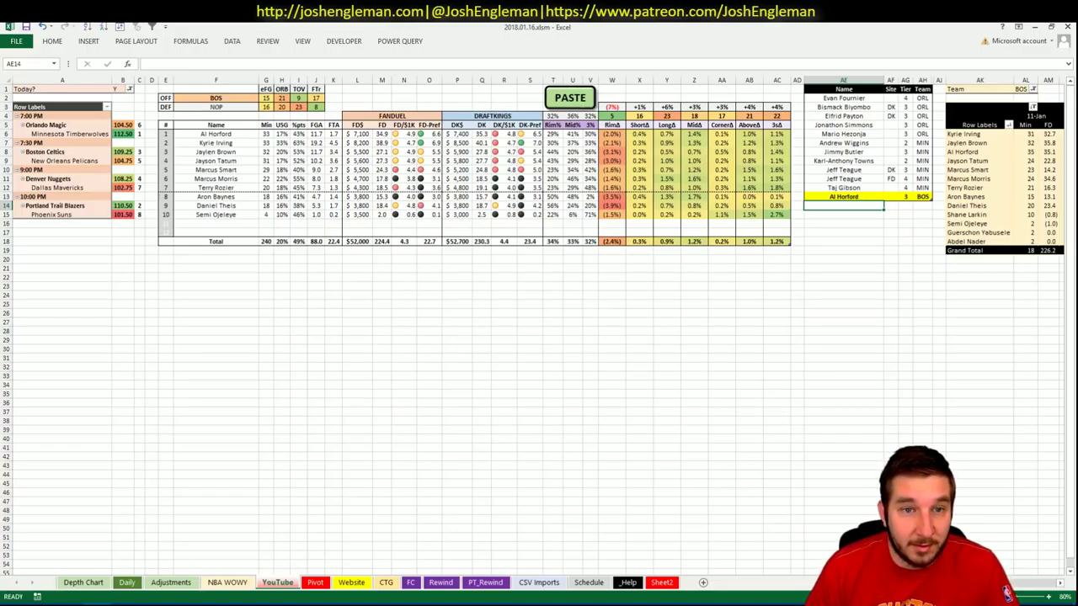
pyautogui.hscroll(6, 539, 329)
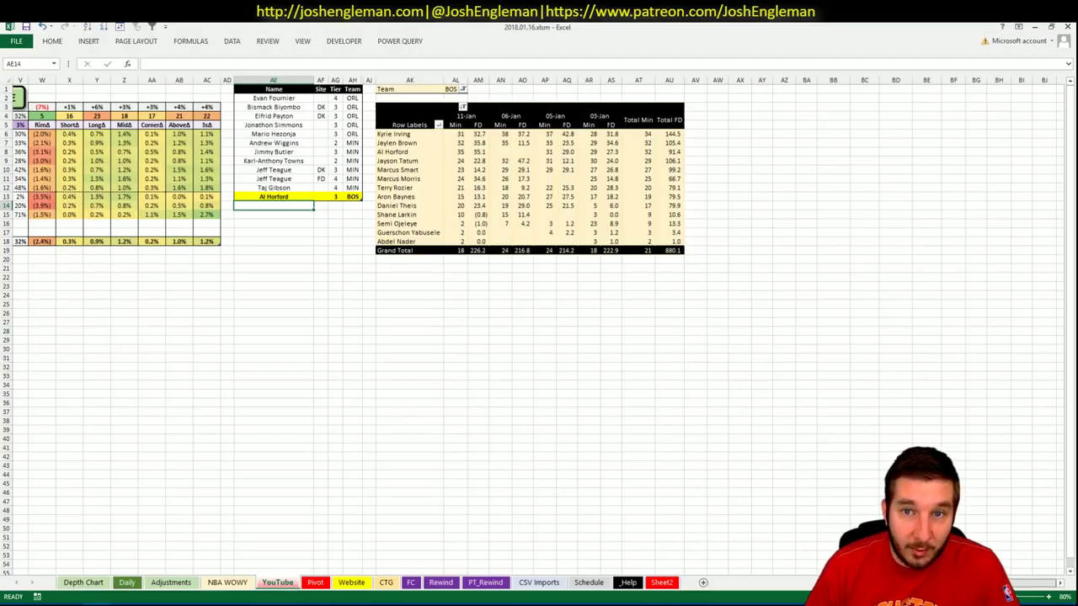
pyautogui.hscroll(-6, 539, 329)
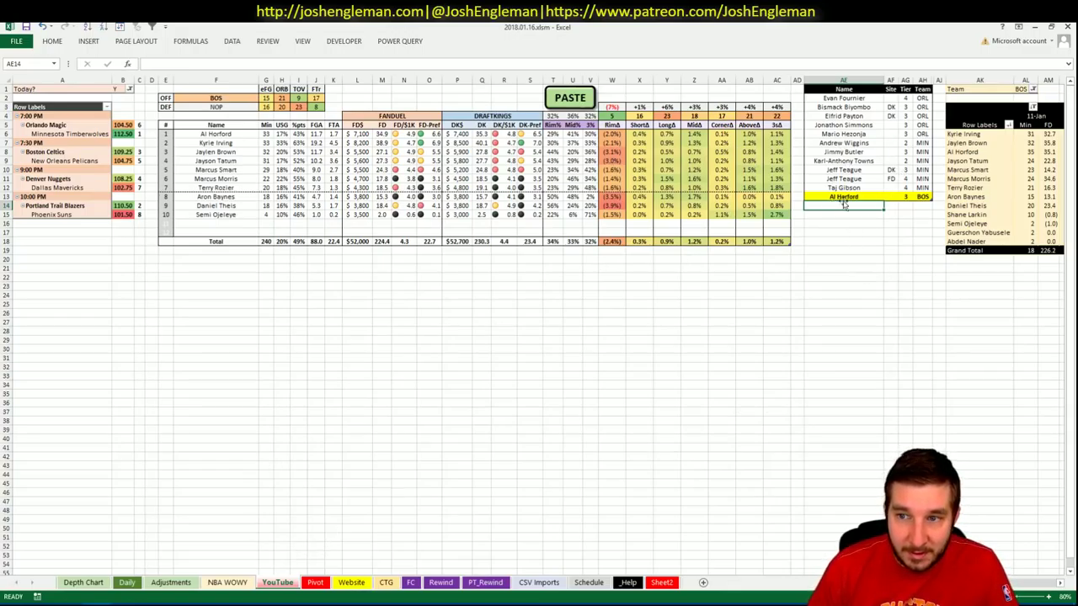
pyautogui.write('Kyrie')
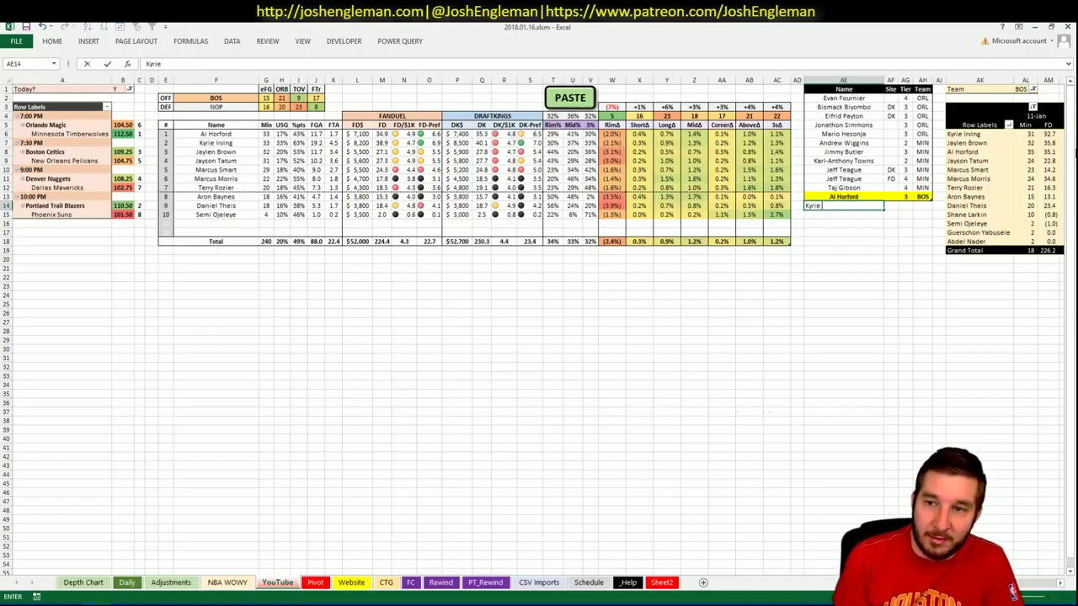
pyautogui.write(' Irving')
pyautogui.press('Return')
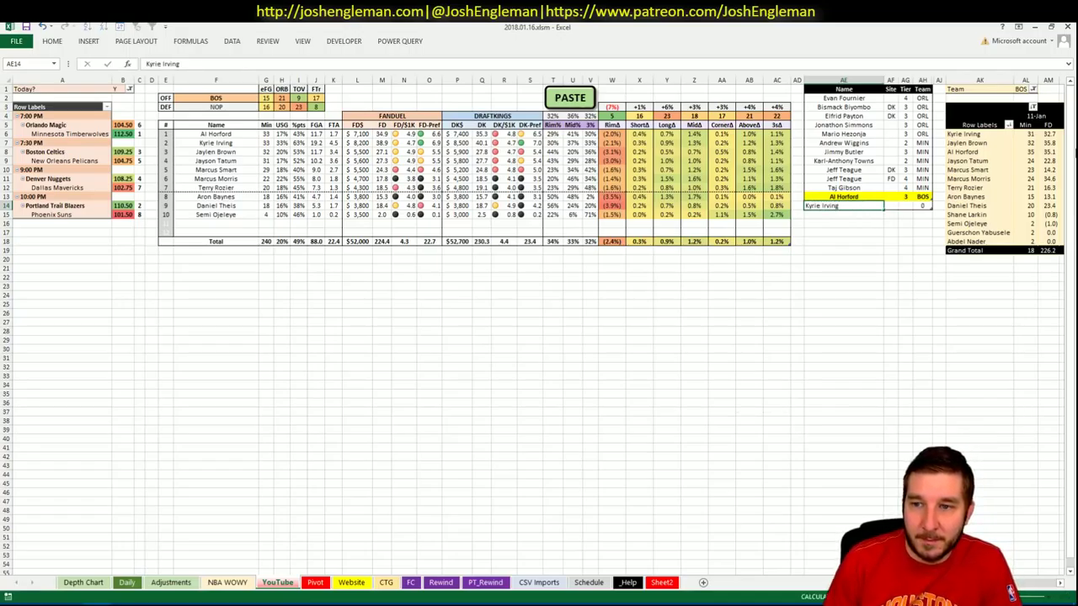
# - Look through the NBA WOWY and Pivot sheets to compare player projections, and return to the YouTube sheet
pyautogui.click(240, 583)
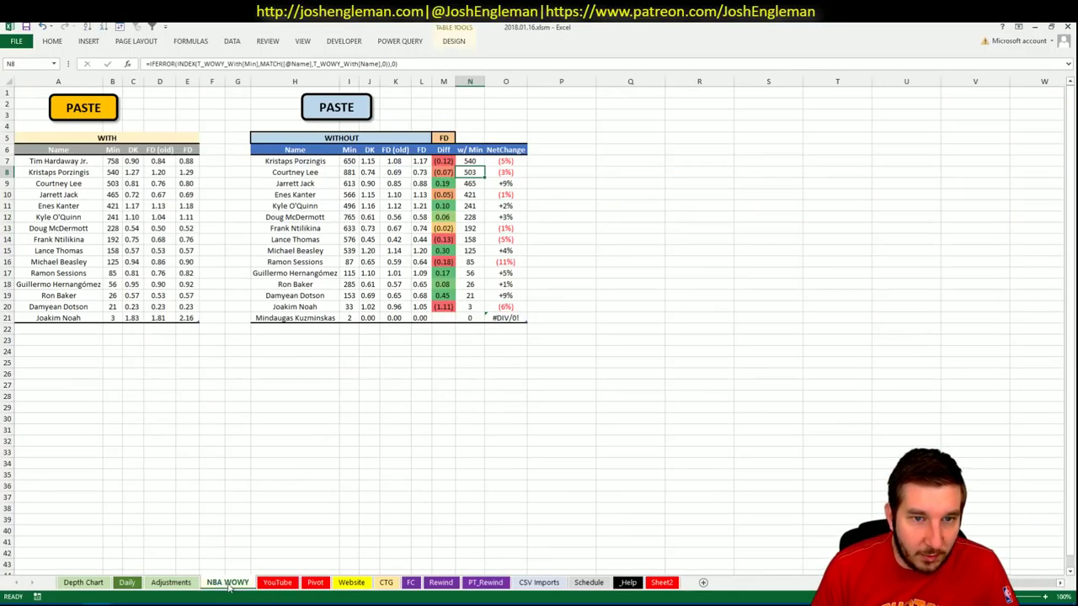
pyautogui.click(277, 583)
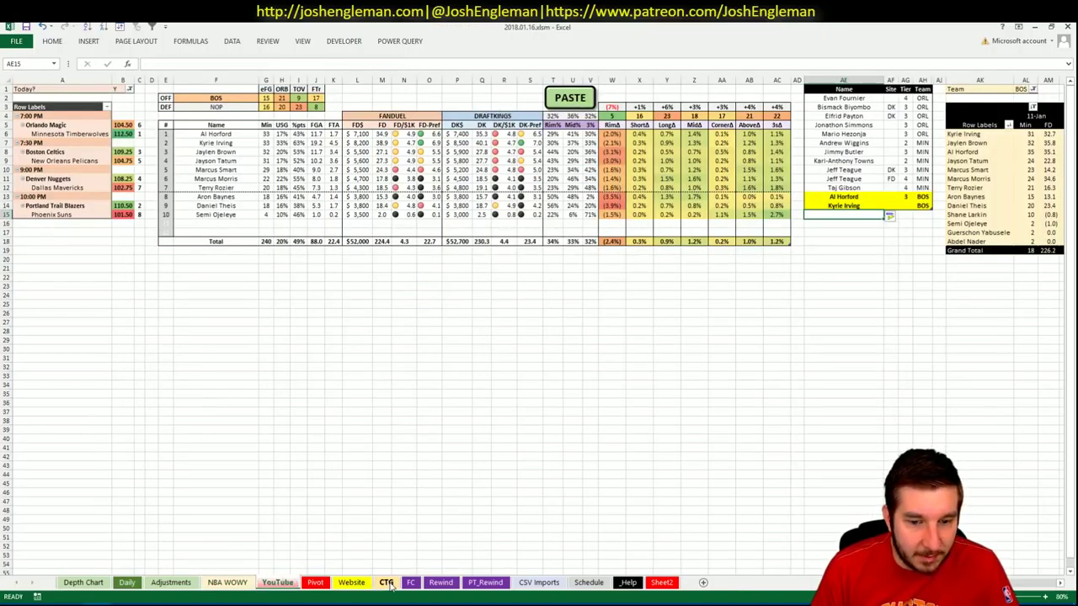
pyautogui.click(229, 583)
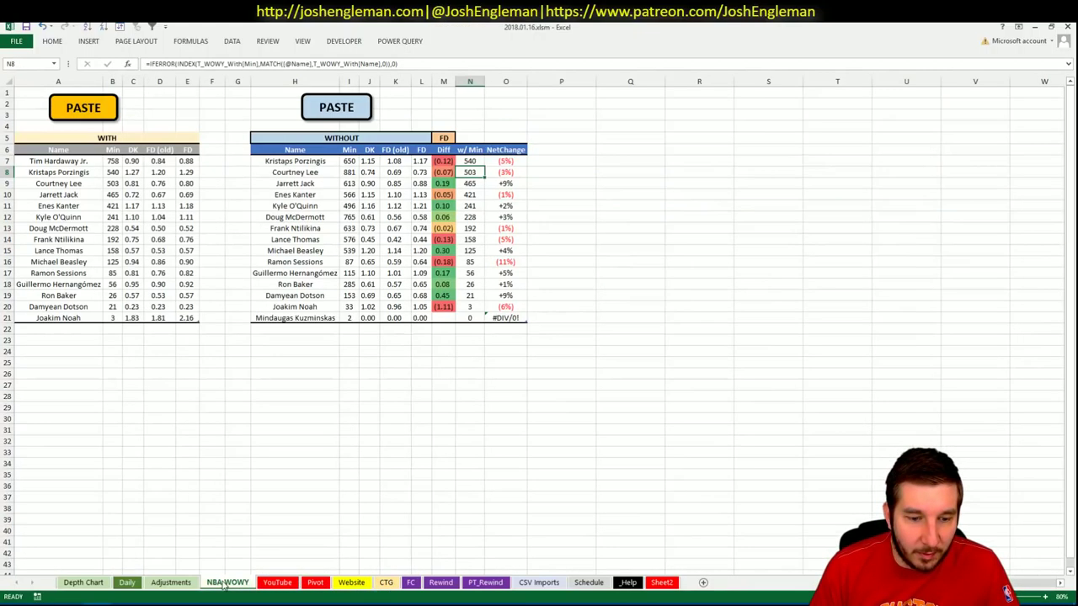
pyautogui.click(278, 583)
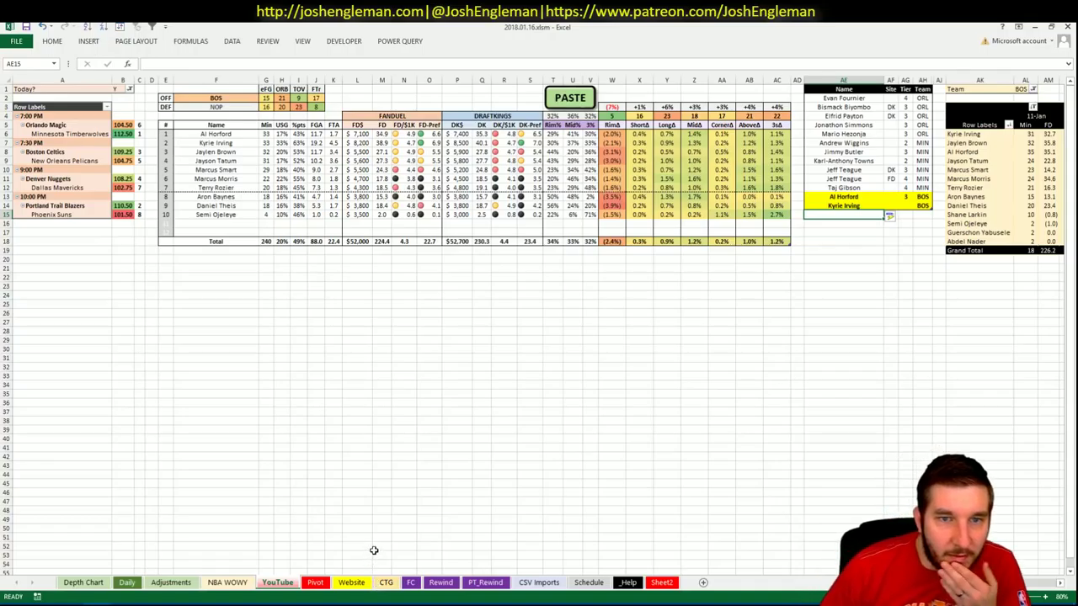
pyautogui.click(315, 583)
pyautogui.scroll(-6, 302, 438)
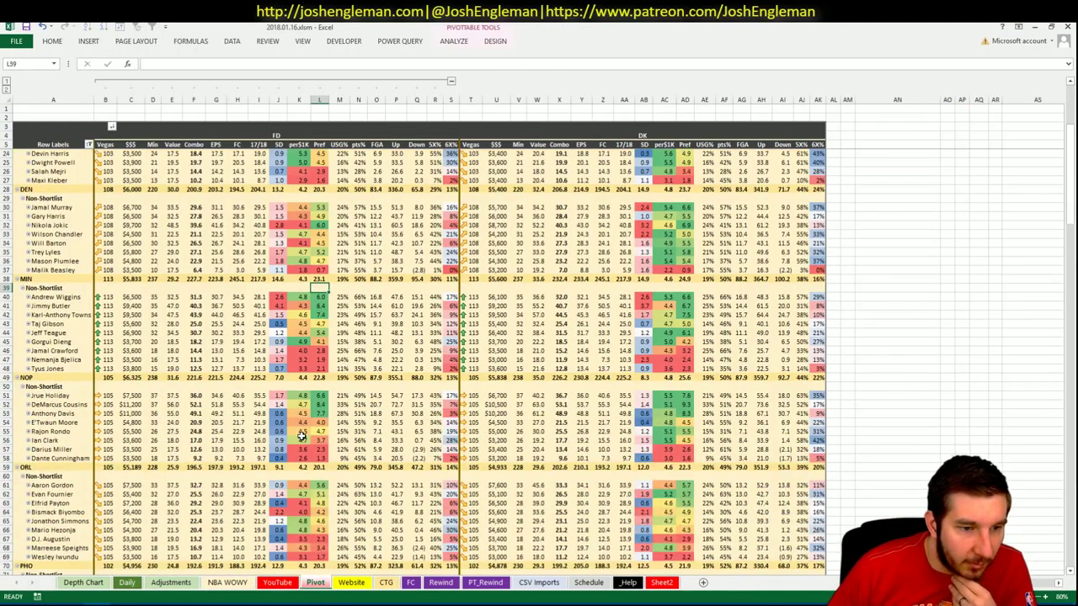
pyautogui.scroll(6, 273, 439)
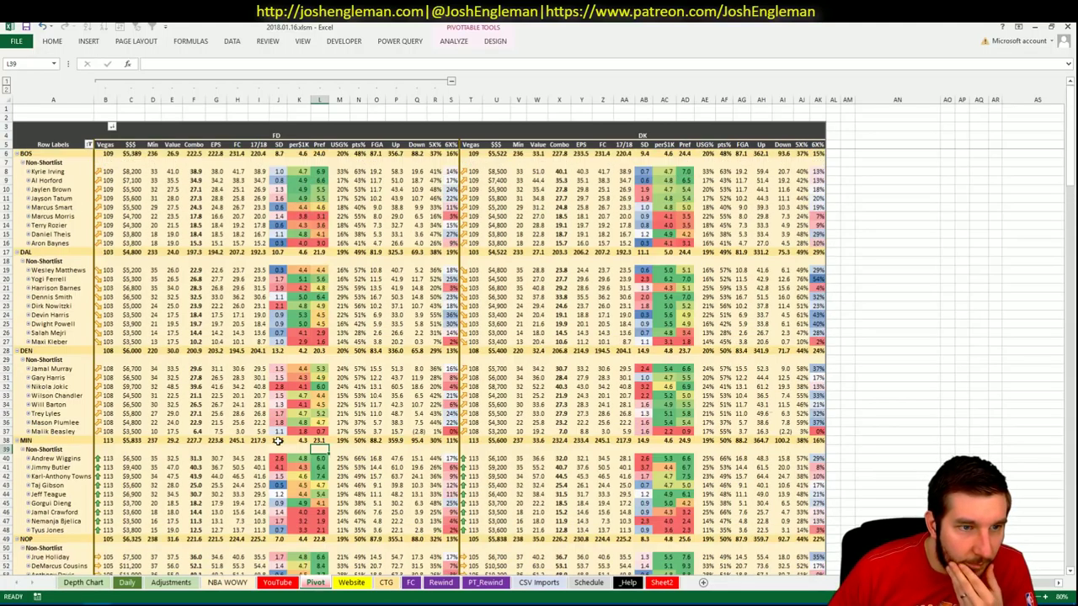
pyautogui.click(127, 583)
pyautogui.hotkey('ctrl', 'pagedown')
pyautogui.hotkey('ctrl', 'pagedown')
pyautogui.hotkey('ctrl', 'pagedown')
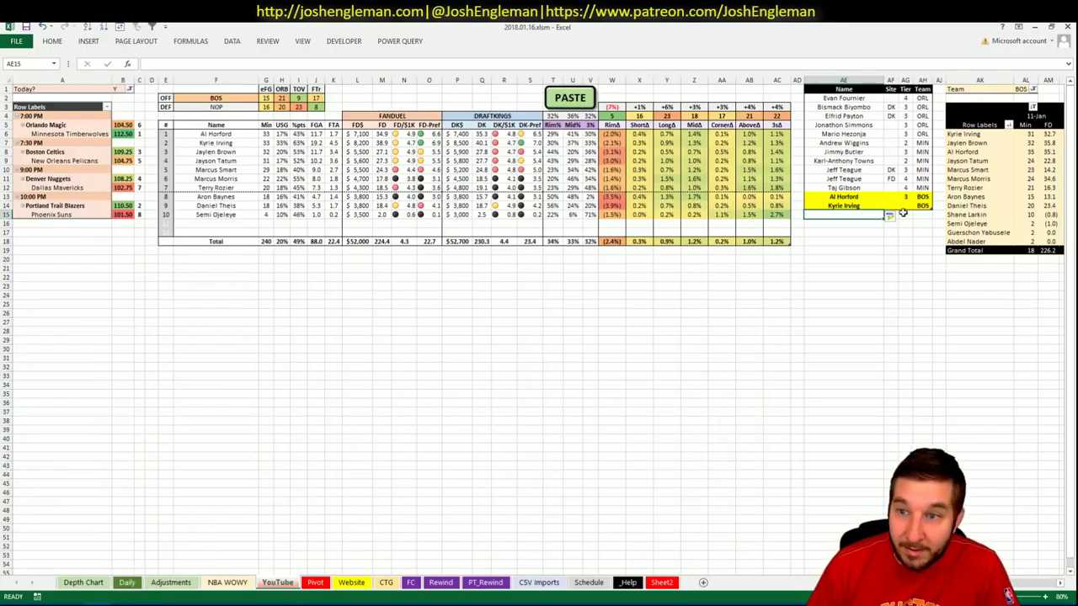
# - Set Kyrie Irving's tier to 2 in the picks list
pyautogui.click(908, 206)
pyautogui.write('2')
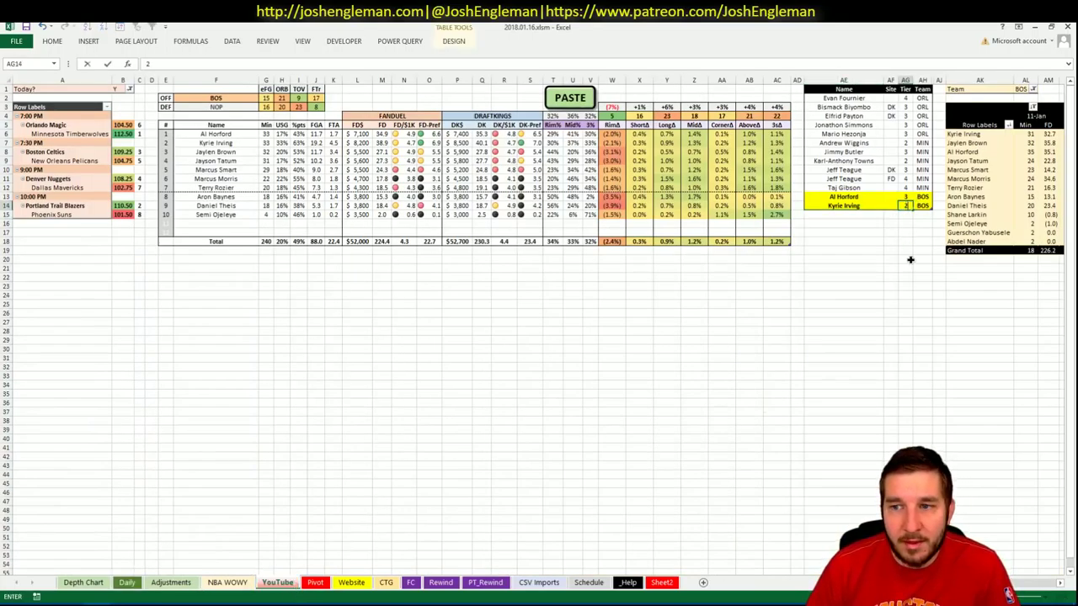
pyautogui.click(905, 260)
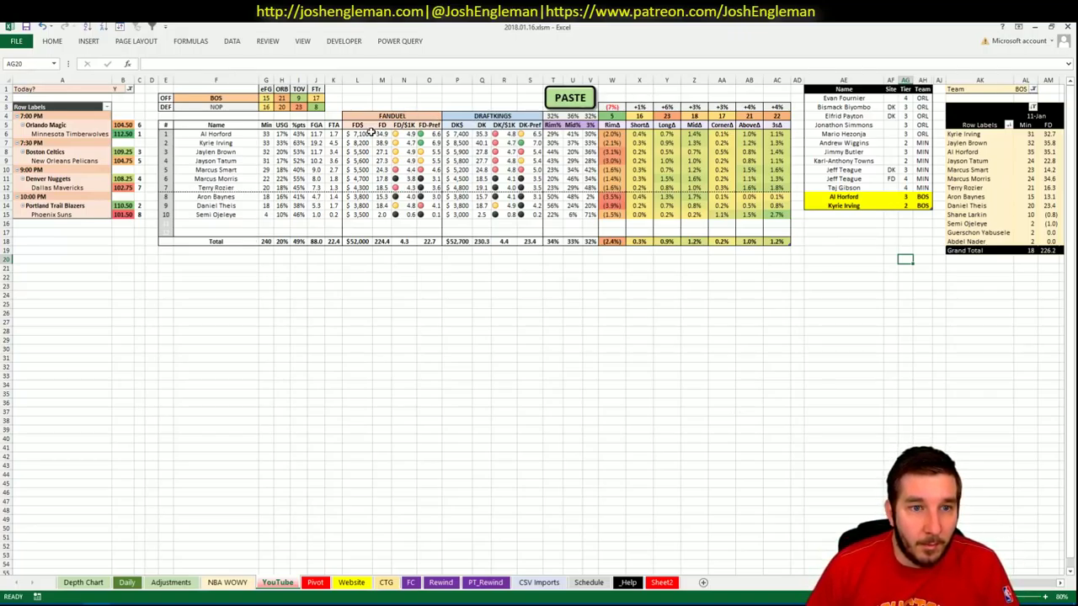
# - Switch to the FantasyLabs matchups page in the browser, examine the Boston Celtics' positional matchups, and return to Excel
pyautogui.hotkey('alt', 'Tab')
pyautogui.hotkey('ctrl', 'Tab')
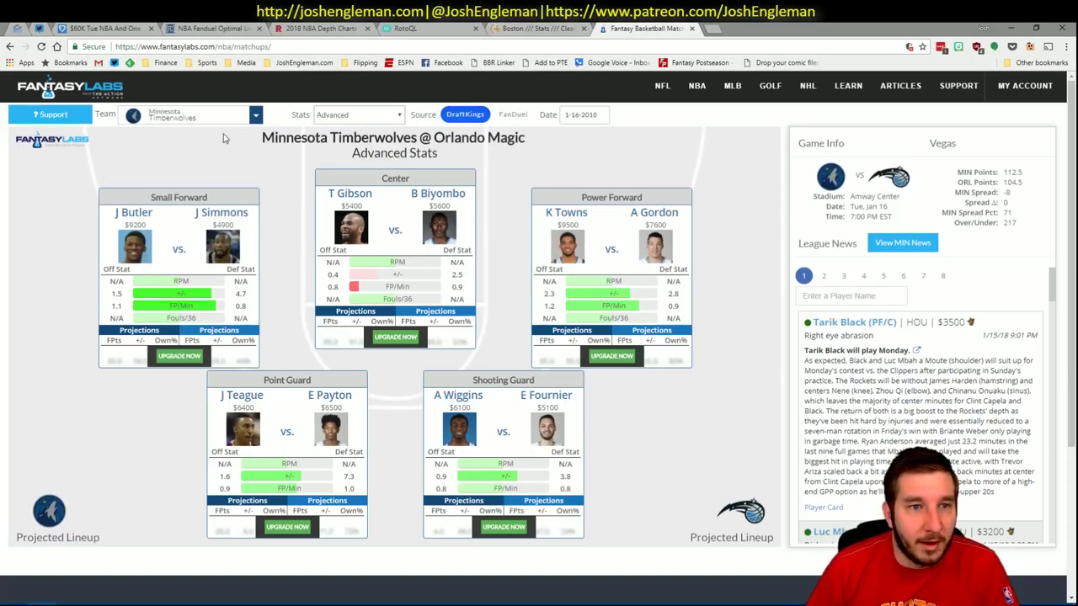
pyautogui.click(210, 115)
pyautogui.click(212, 137)
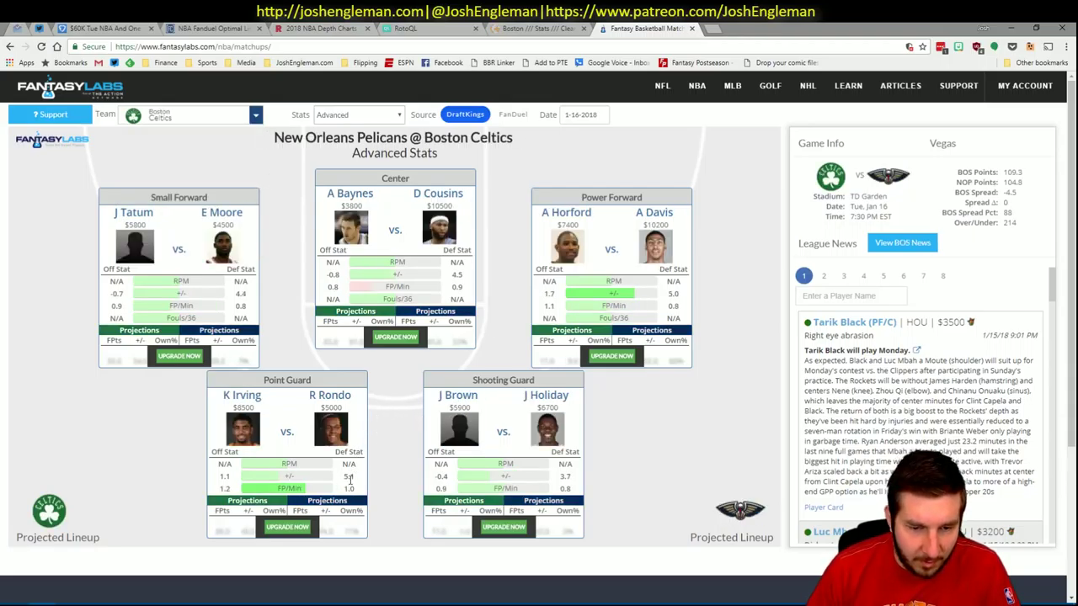
pyautogui.hotkey('alt', 'Tab')
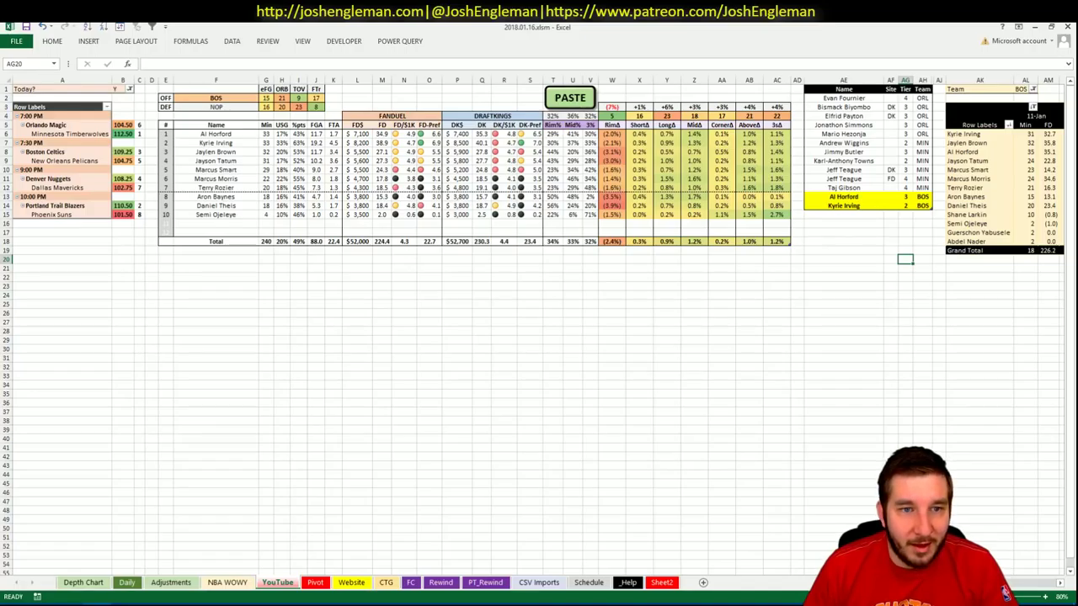
# - Examine the Boston players' game logs by date alongside their projections and shooting data
pyautogui.hscroll(5, 779, 557)
pyautogui.hscroll(-5, 779, 558)
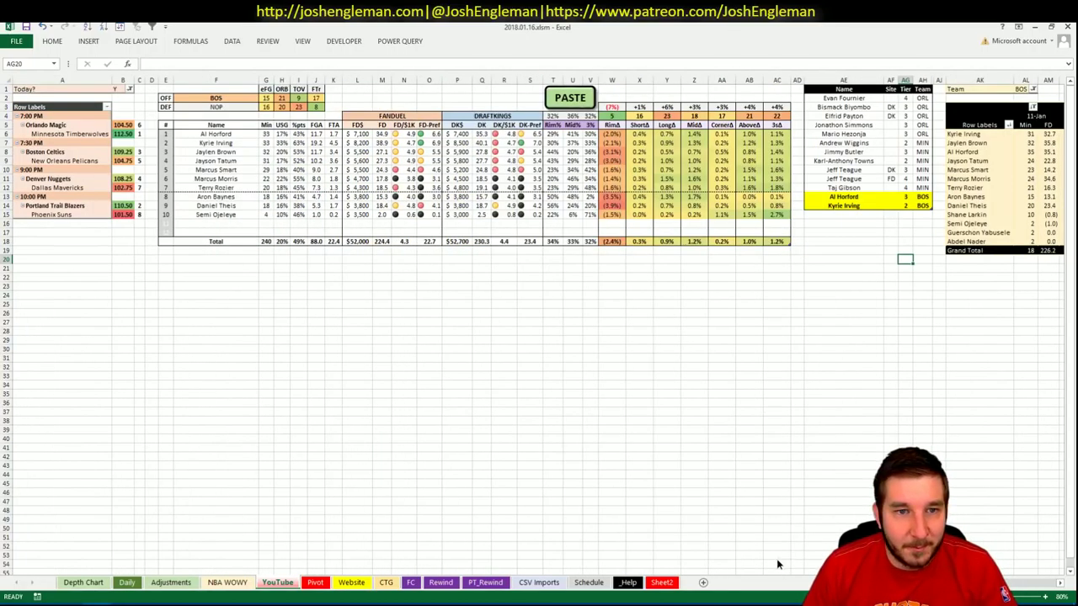
pyautogui.hscroll(8, 1038, 540)
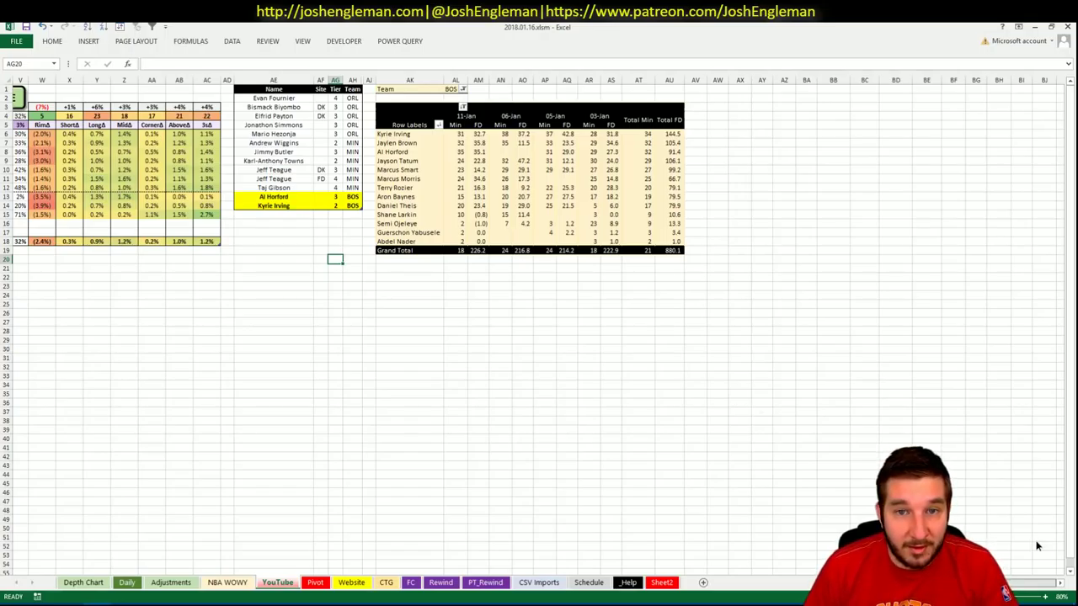
pyautogui.hscroll(-2, 721, 499)
pyautogui.hscroll(-5, 720, 500)
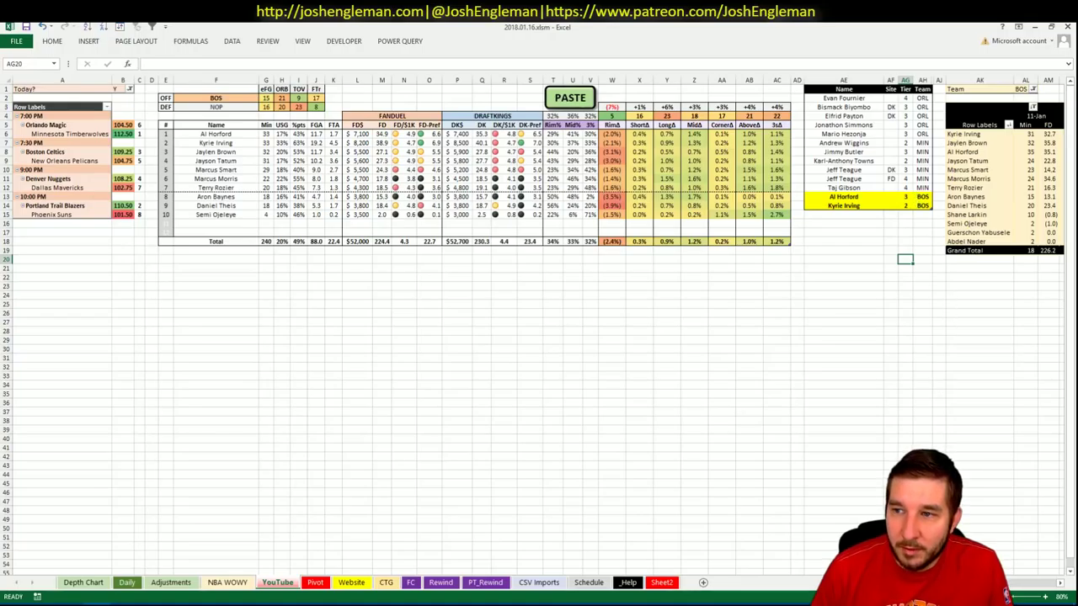
pyautogui.hscroll(5, 539, 337)
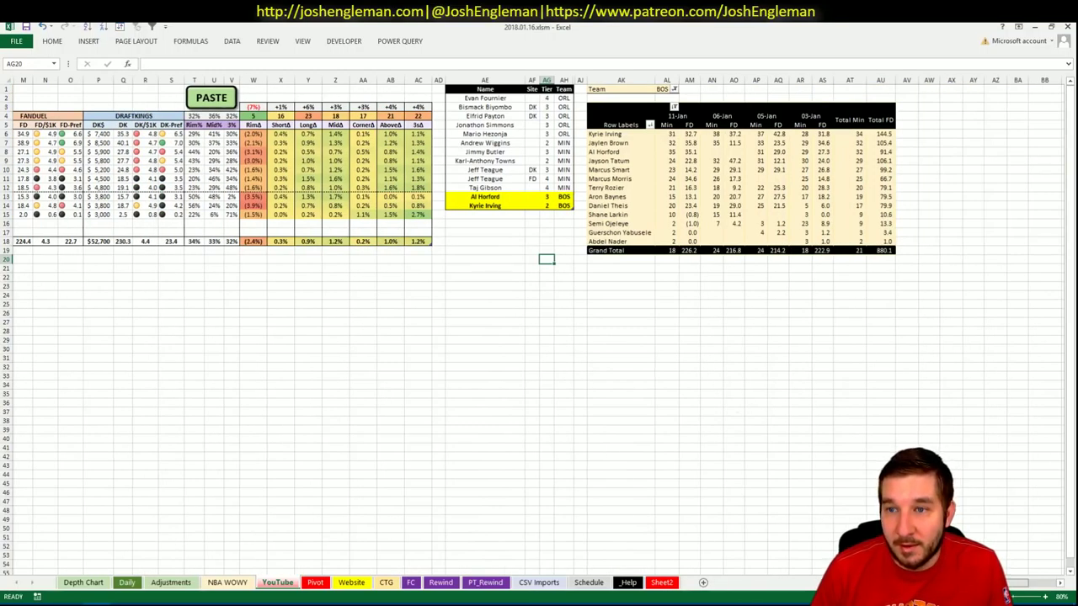
pyautogui.hscroll(-5, 720, 465)
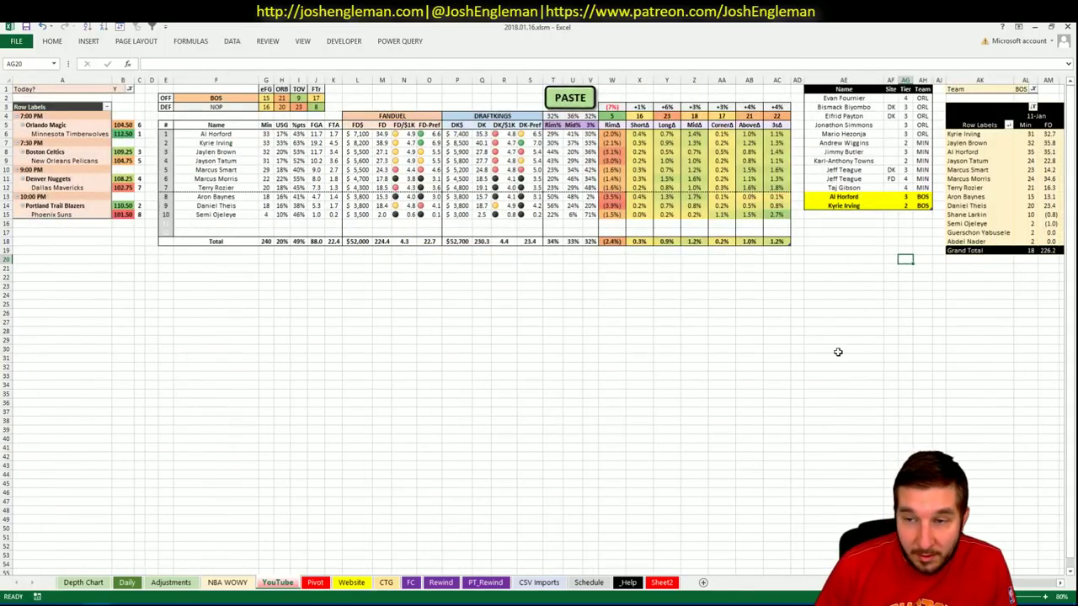
# - Add Jaylen Brown to the picks list with tier 3
pyautogui.click(829, 216)
pyautogui.write('Jay')
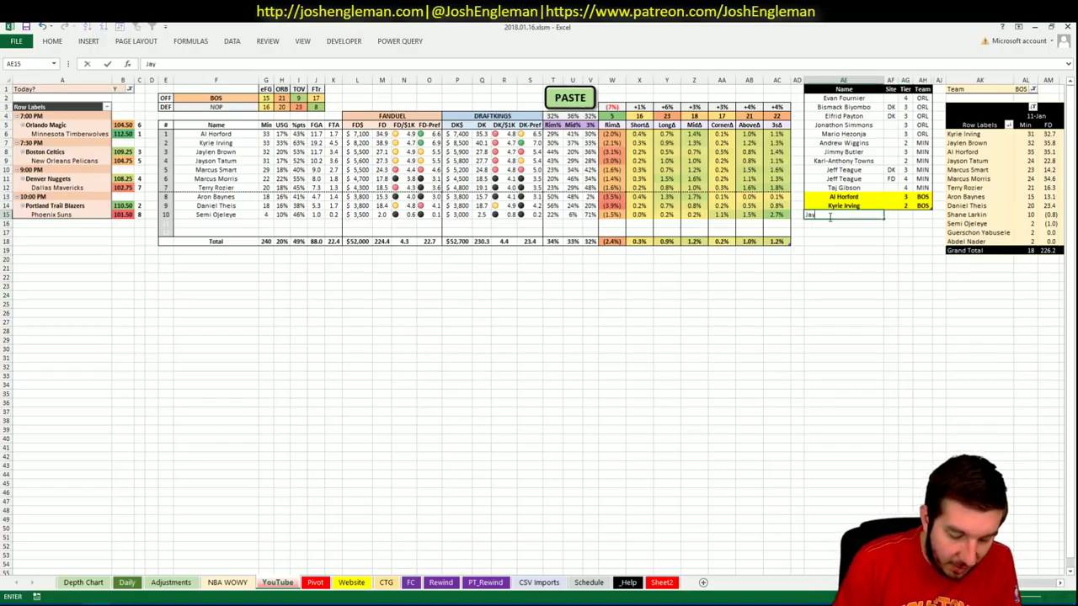
pyautogui.write('len Brown')
pyautogui.press('Tab')
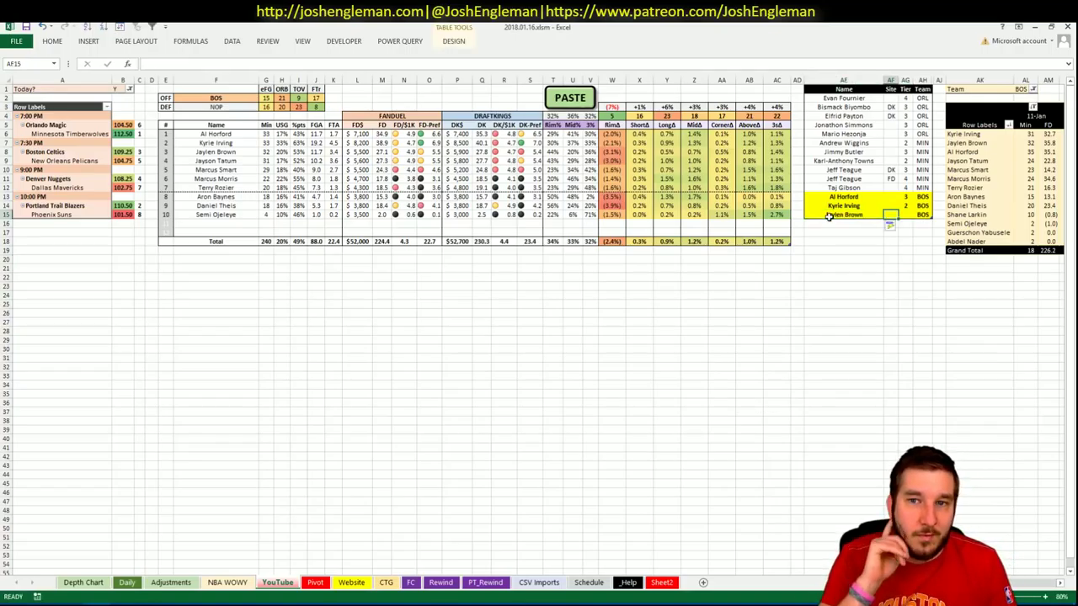
pyautogui.press('Tab')
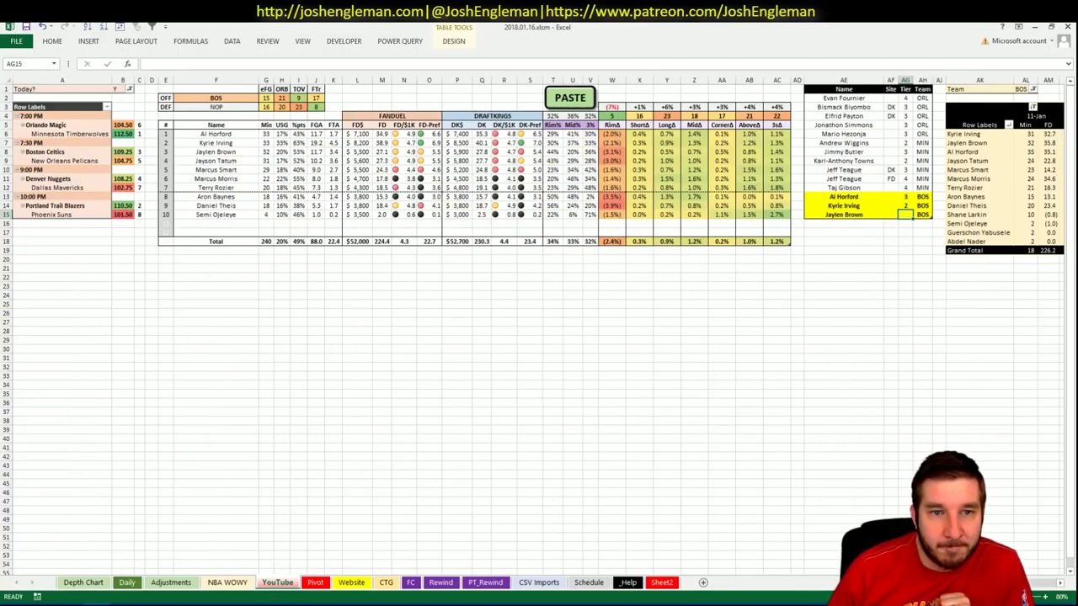
pyautogui.hscroll(5, 756, 553)
pyautogui.hscroll(-5, 757, 554)
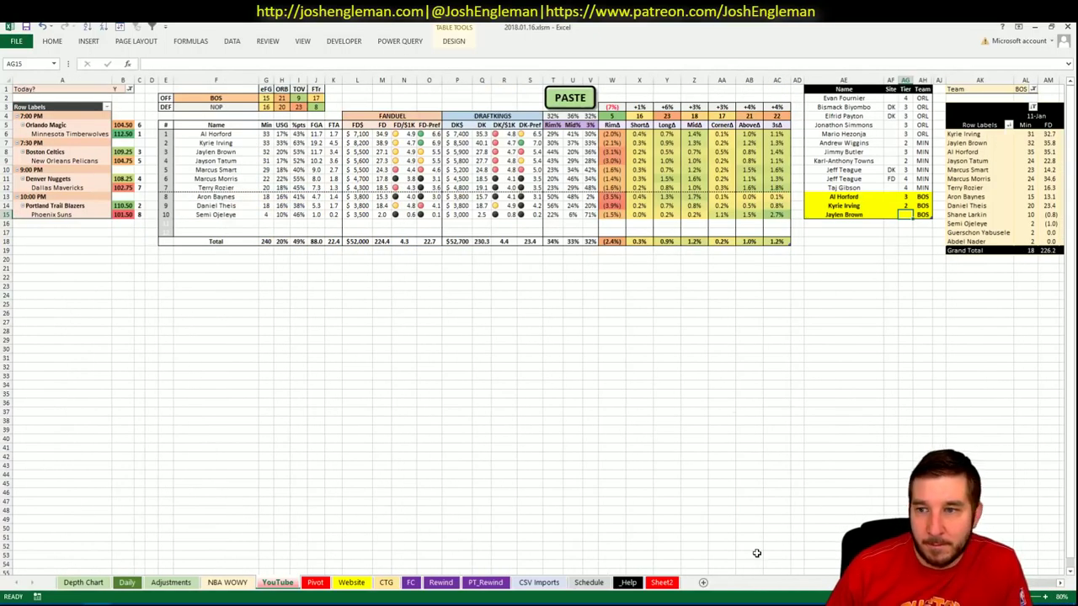
pyautogui.press('Return')
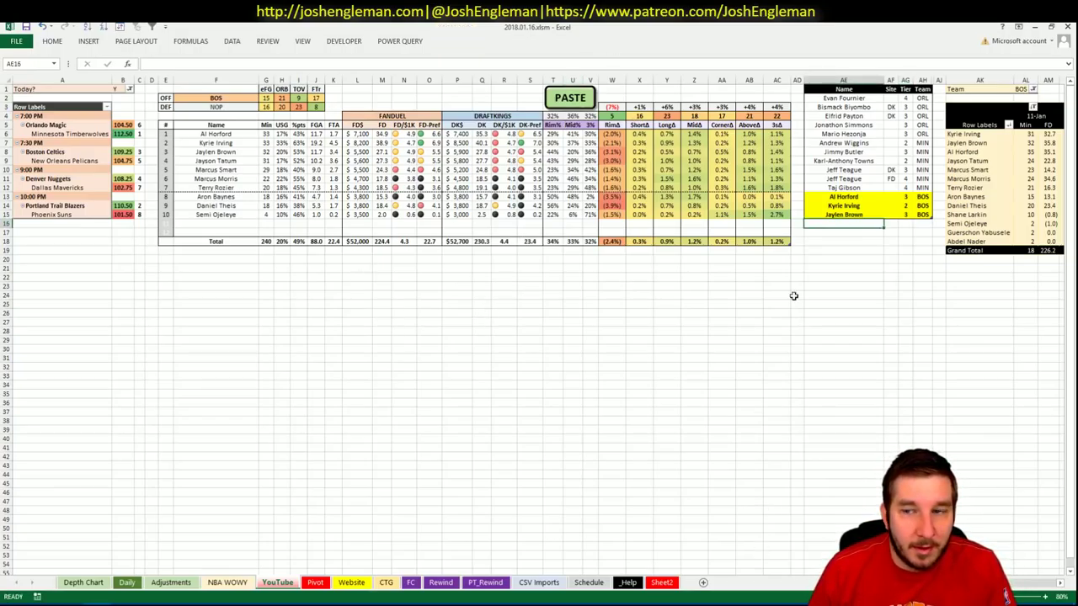
# - Examine the Boston players' game logs and their projections on the Pivot sheet, and return to the YouTube sheet
pyautogui.hscroll(3, 539, 328)
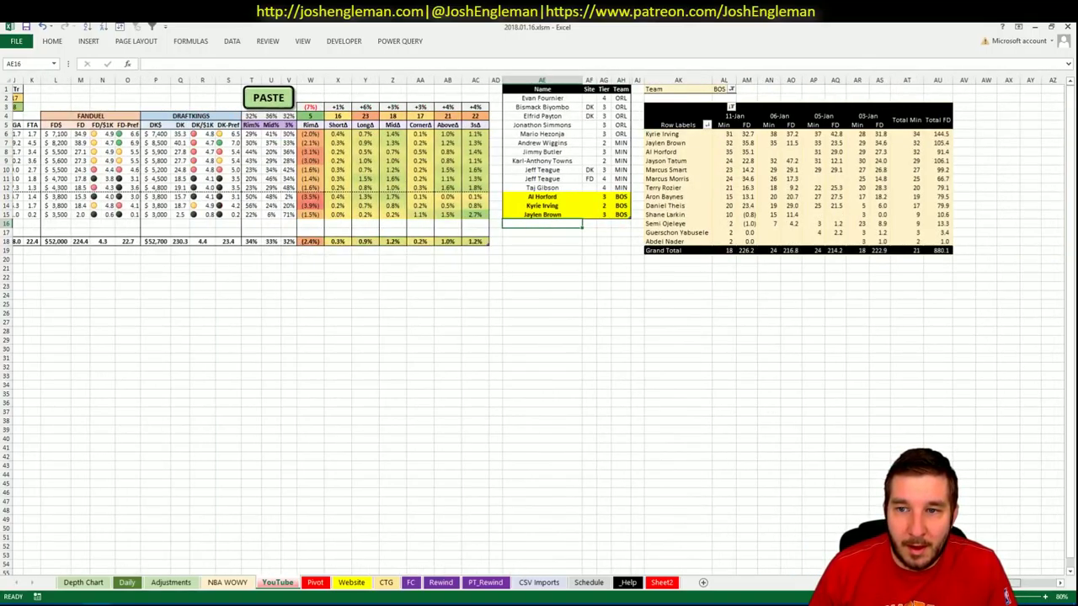
pyautogui.hscroll(-3, 539, 329)
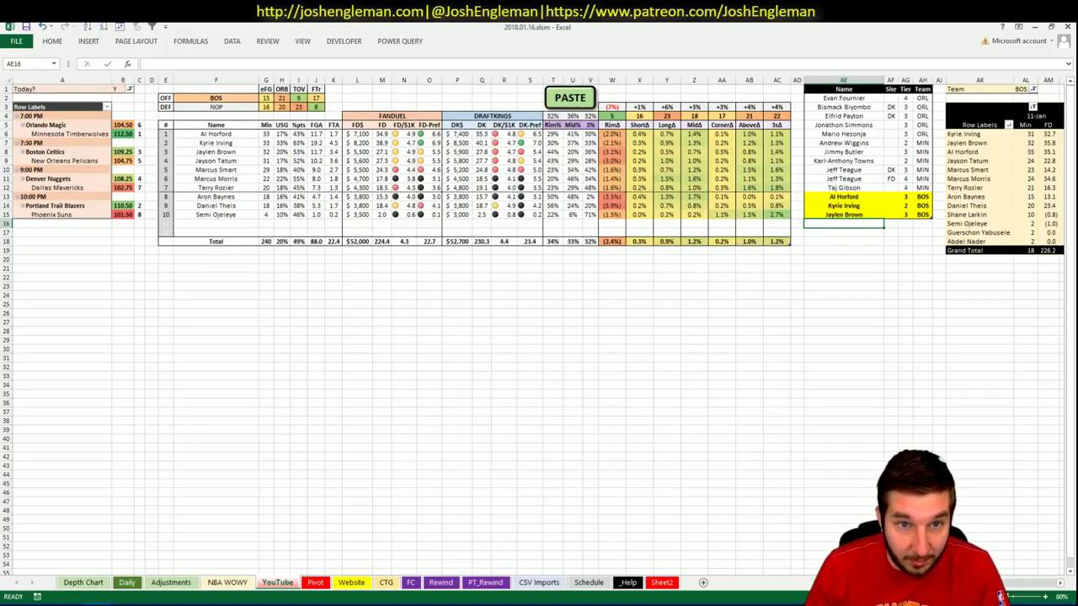
pyautogui.hscroll(7, 1001, 595)
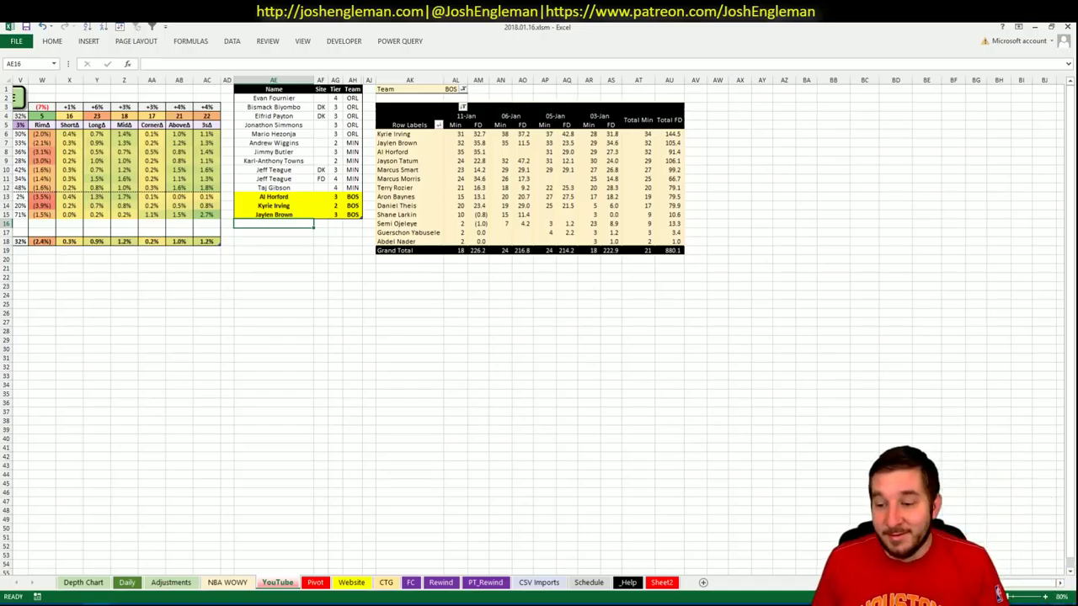
pyautogui.hscroll(-7, 539, 329)
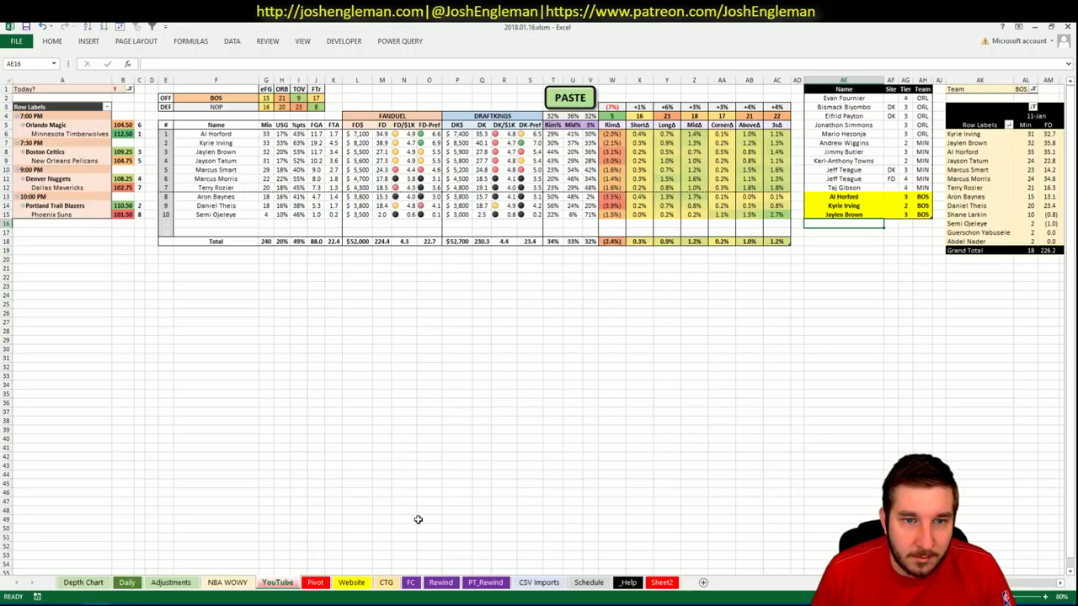
pyautogui.click(315, 582)
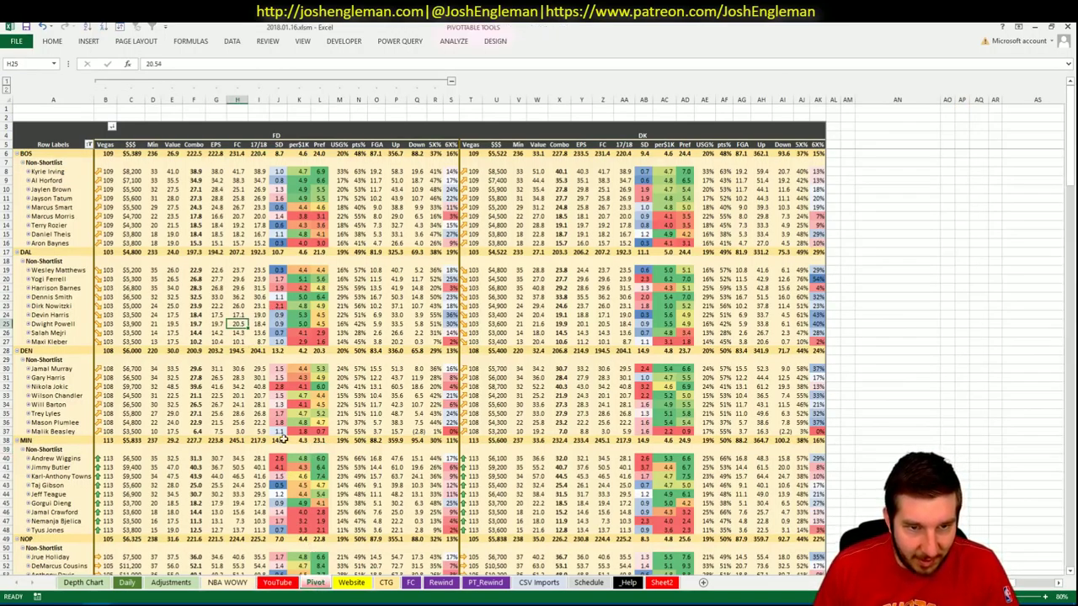
pyautogui.click(231, 582)
pyautogui.click(277, 583)
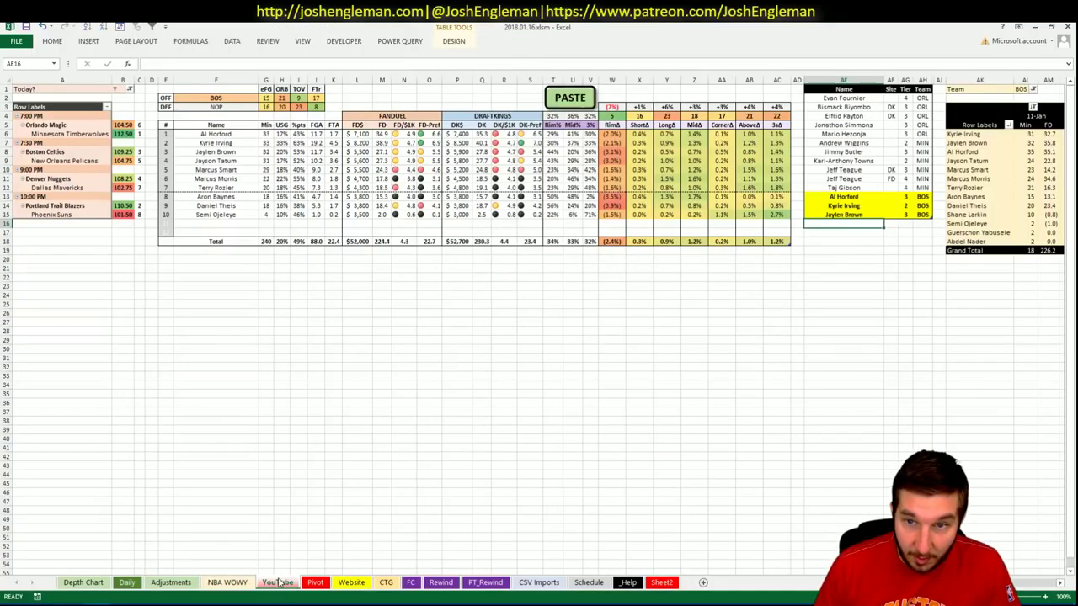
# - Add Jayson Tatum to the picks list with tier 3
pyautogui.write('Jayson')
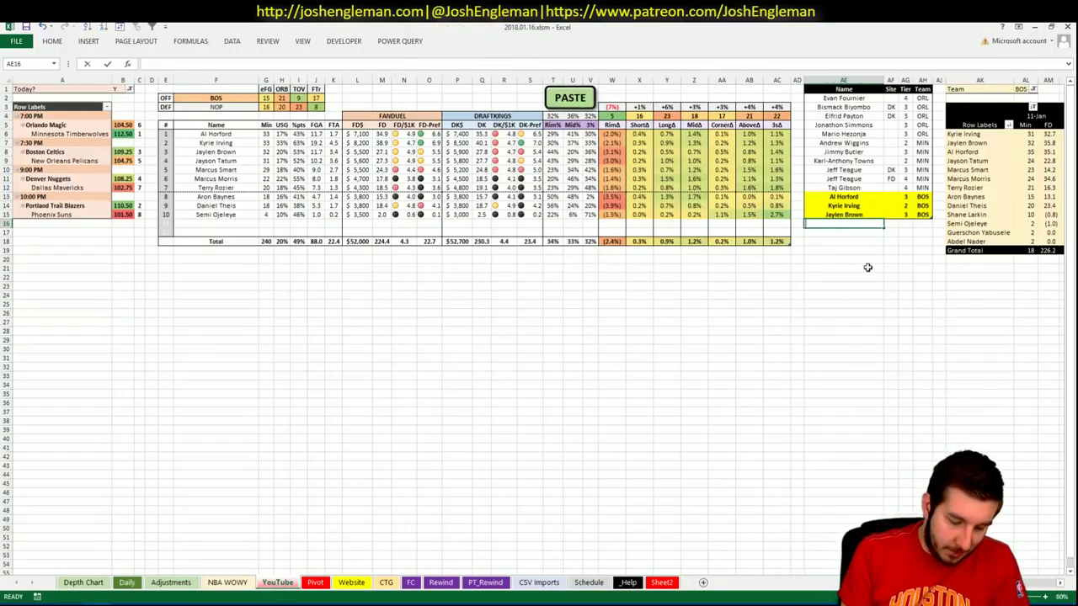
pyautogui.write(' Tatum')
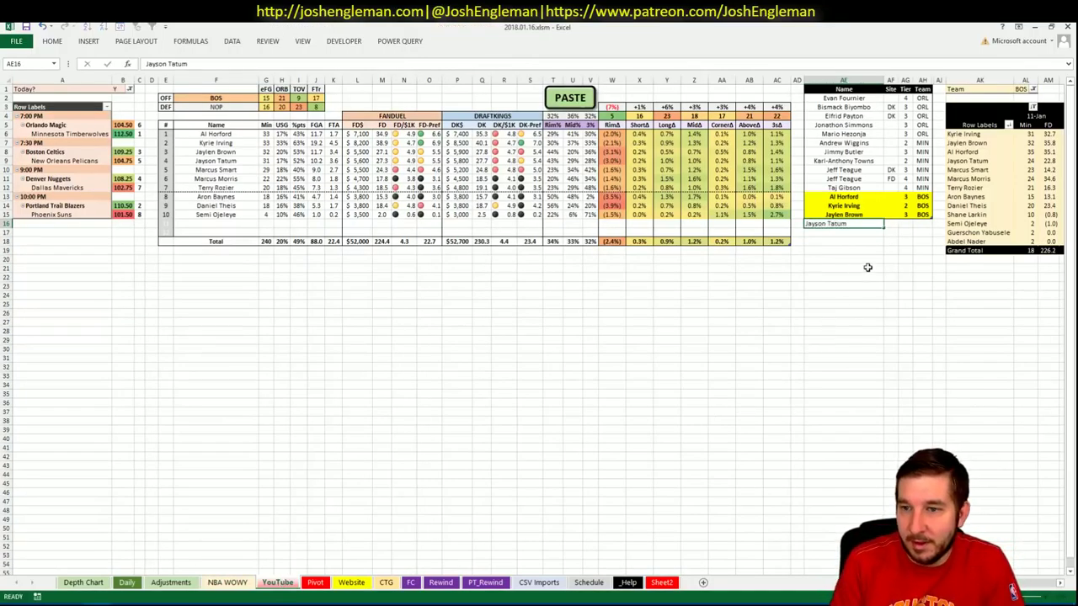
pyautogui.press('Tab')
pyautogui.press('Tab')
pyautogui.press('Return')
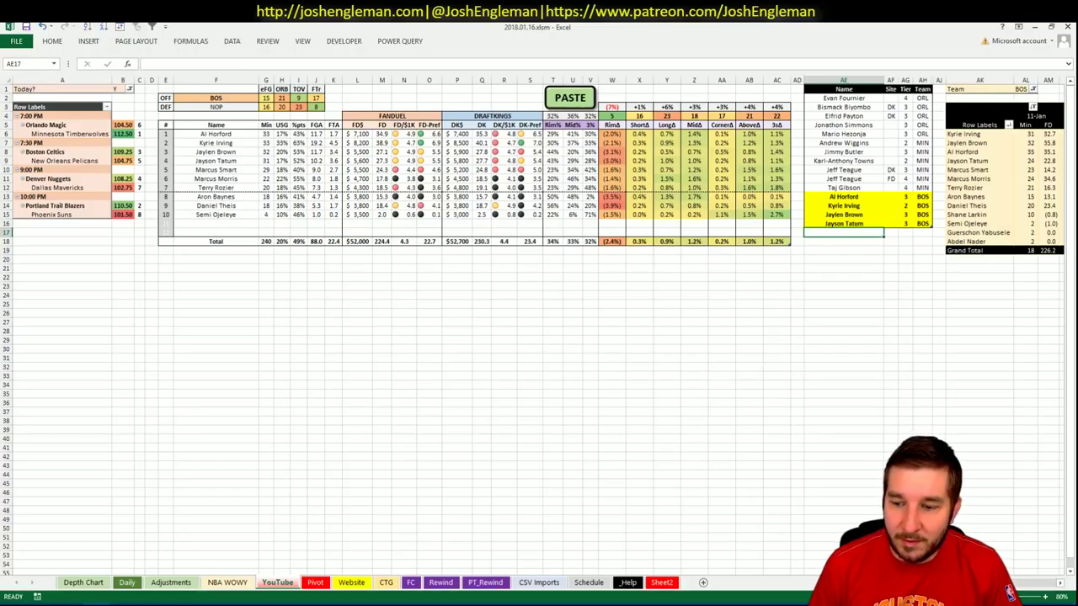
# - Check the Boston game logs again and add Marcus Smart to the picks list for site DK with tier 4
pyautogui.hscroll(5, 539, 329)
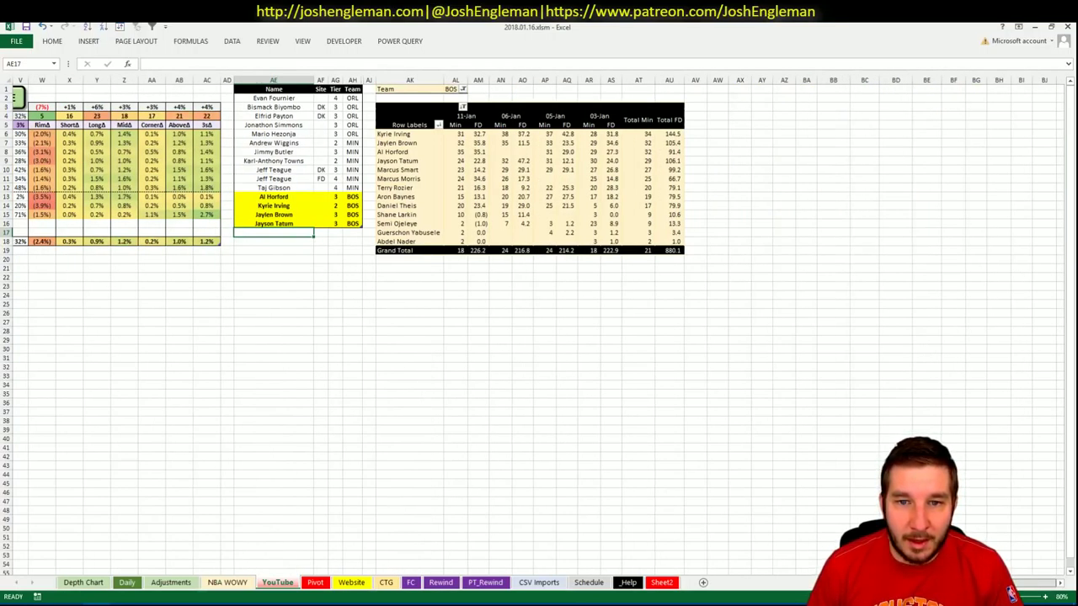
pyautogui.hscroll(-2, 539, 329)
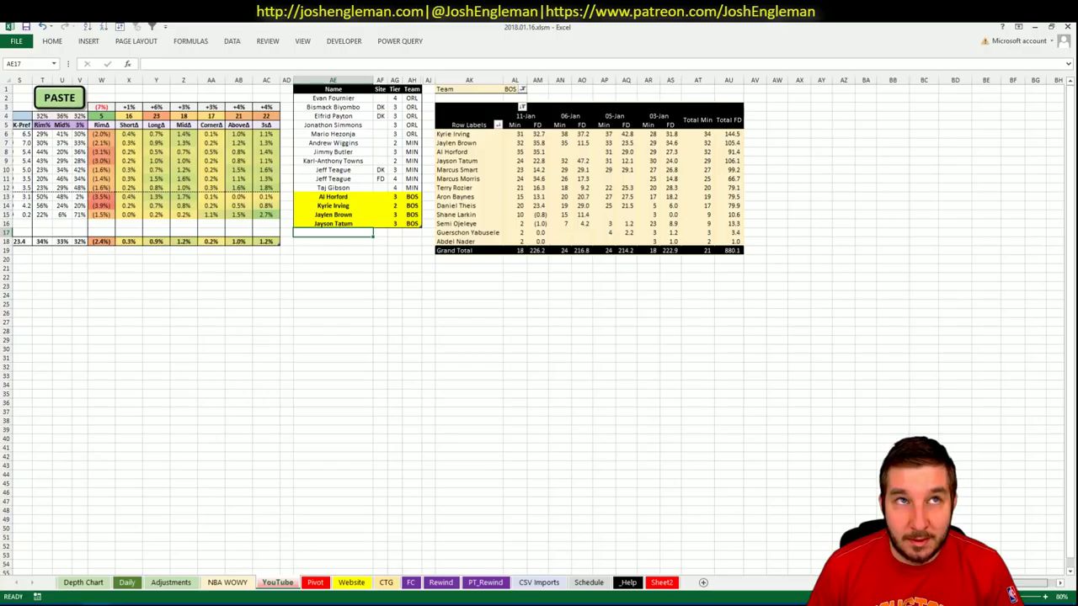
pyautogui.hscroll(-5, 539, 328)
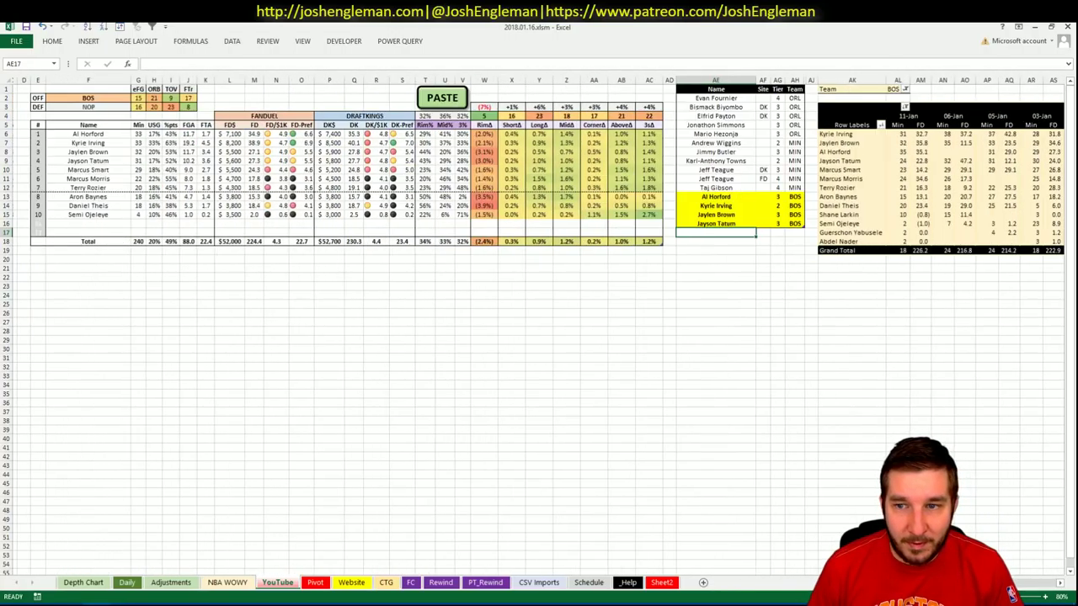
pyautogui.hscroll(6, 539, 328)
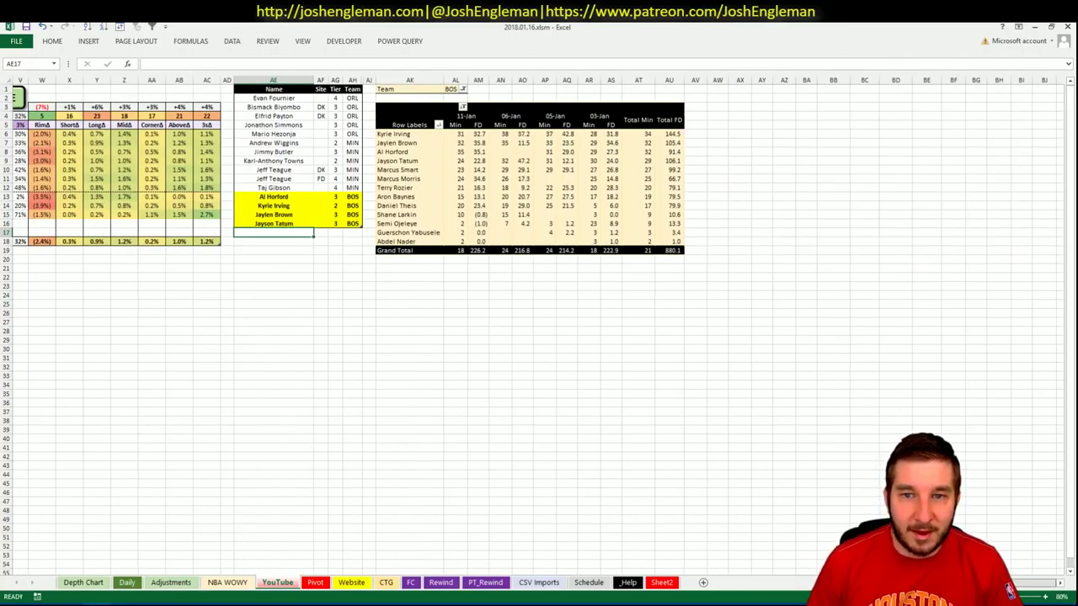
pyautogui.hscroll(-8, 539, 329)
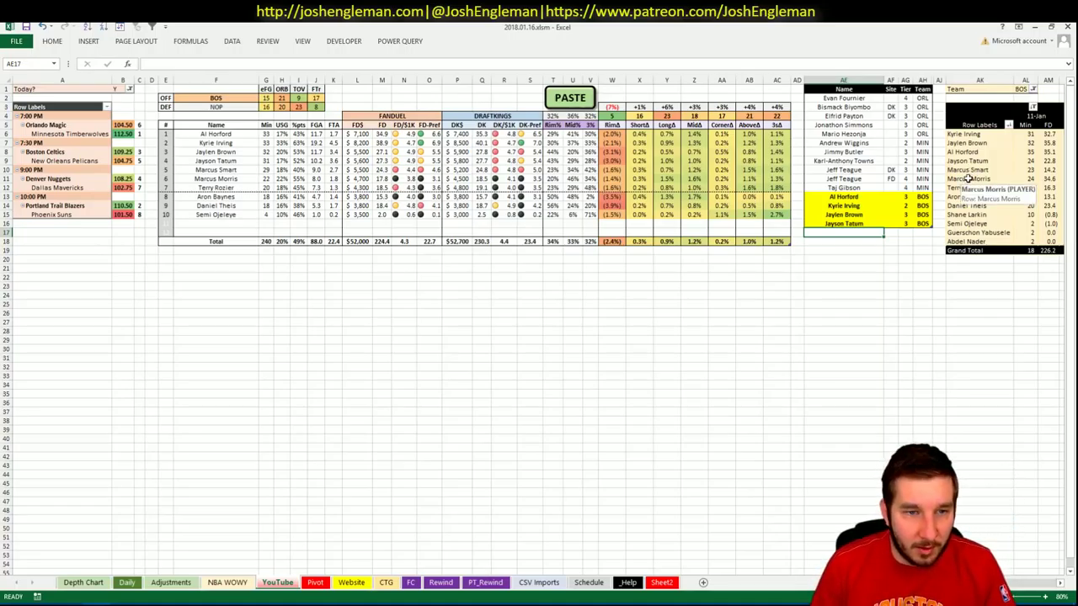
pyautogui.write('Marcus')
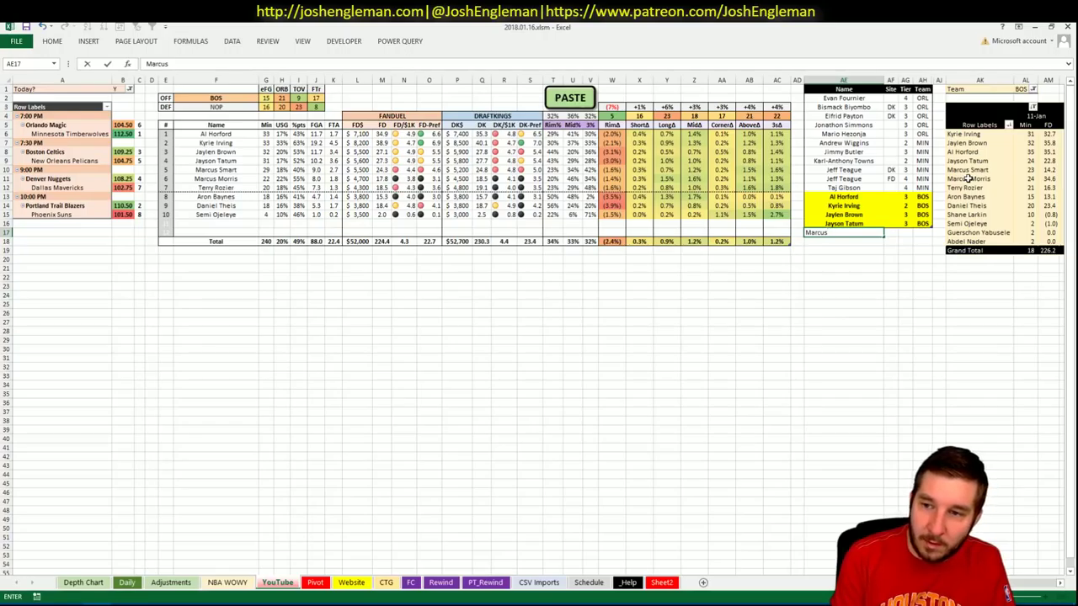
pyautogui.write(' Smart')
pyautogui.press('Tab')
pyautogui.press('Tab')
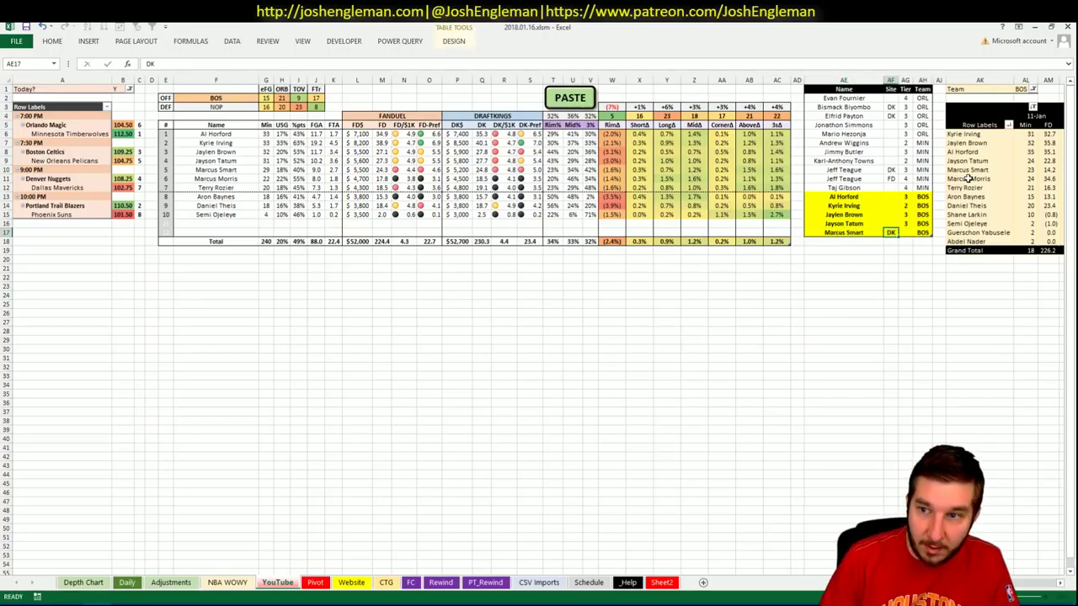
pyautogui.press('Return')
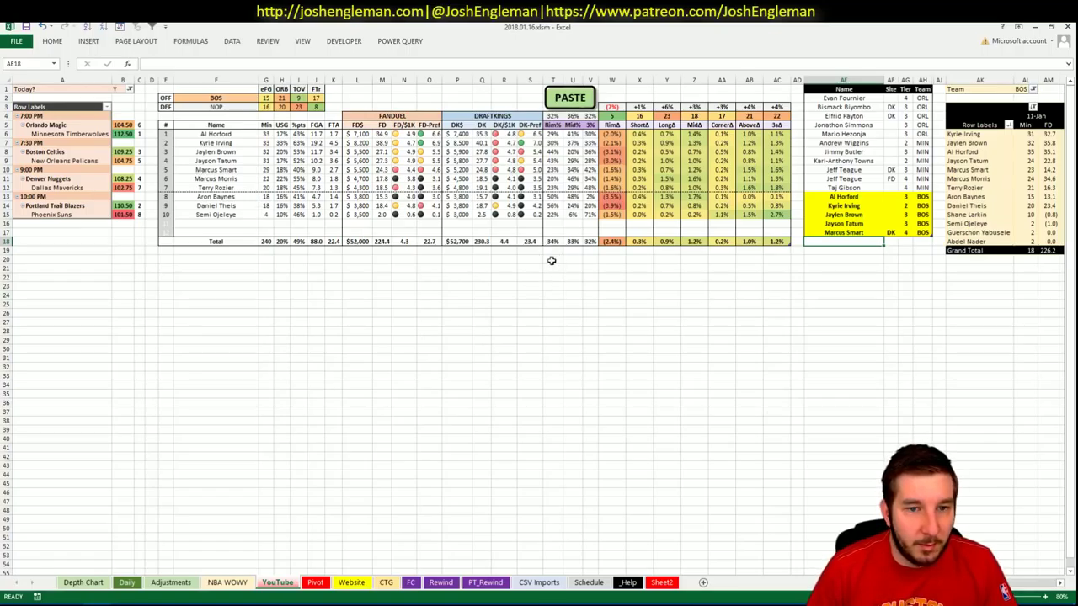
# - Set the offensive team of the projections table to NOP
pyautogui.click(556, 304)
pyautogui.click(231, 100)
pyautogui.write('NOP')
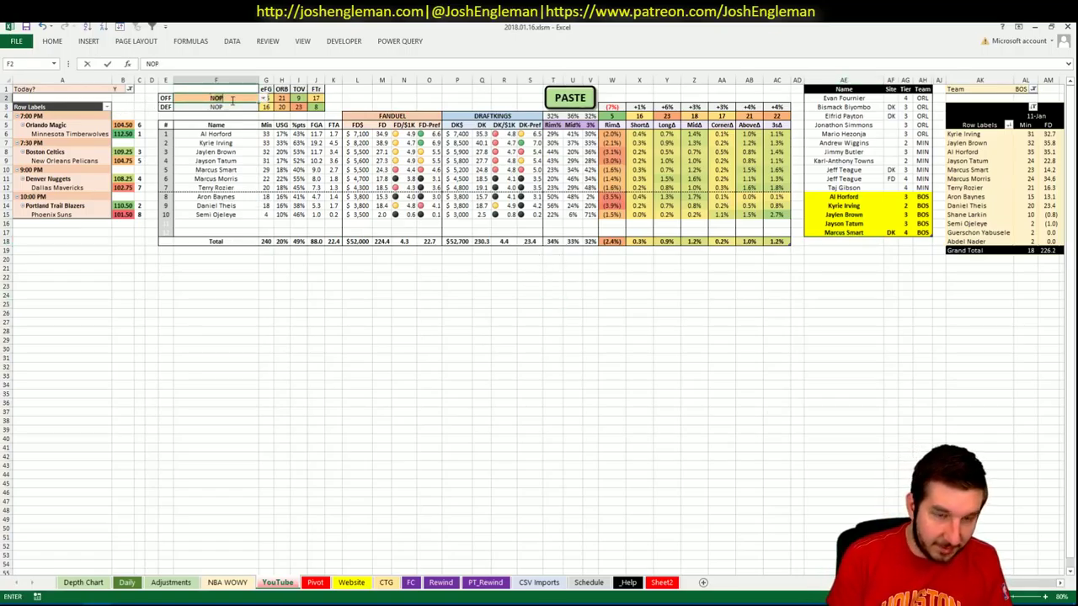
pyautogui.press('Return')
# - Switch to Cleaning the Glass in the browser and open the New Orleans Pelicans' player stats page
pyautogui.hotkey('alt', 'Tab')
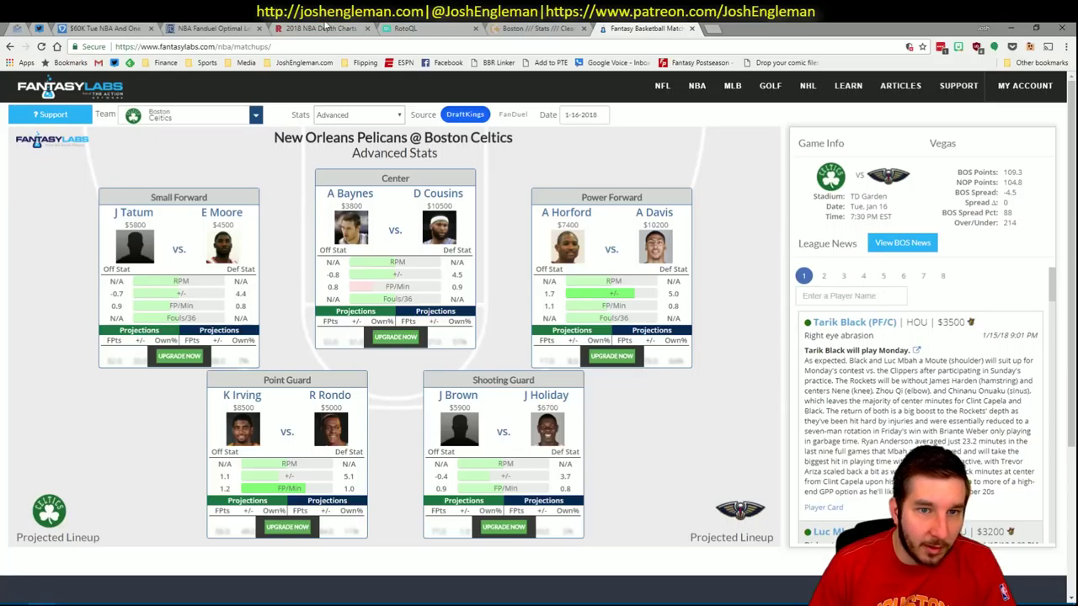
pyautogui.click(527, 28)
pyautogui.click(257, 113)
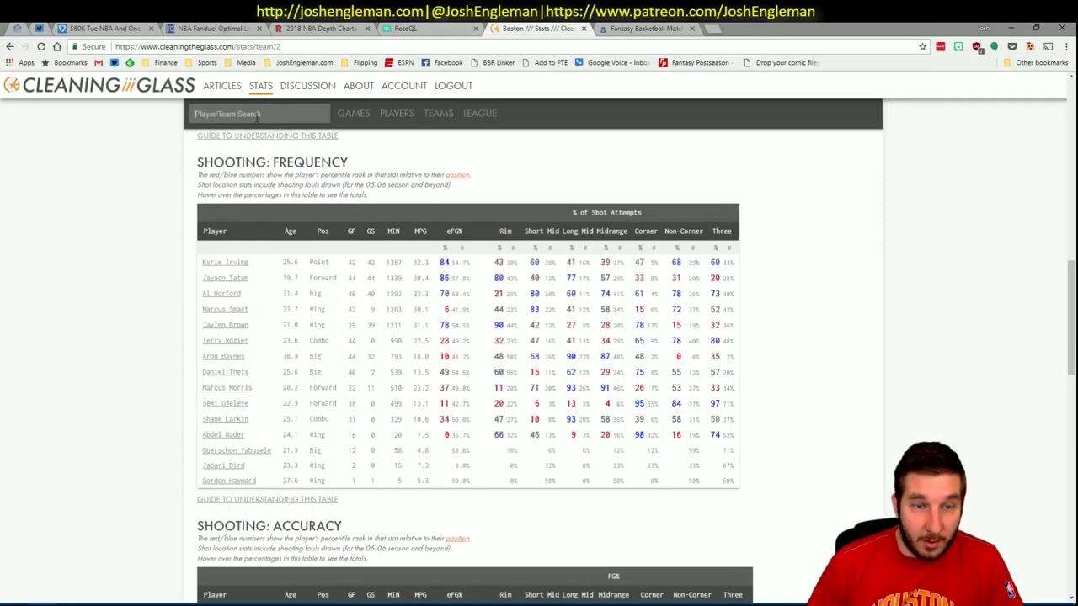
pyautogui.write('pelica')
pyautogui.press('Down')
pyautogui.press('Return')
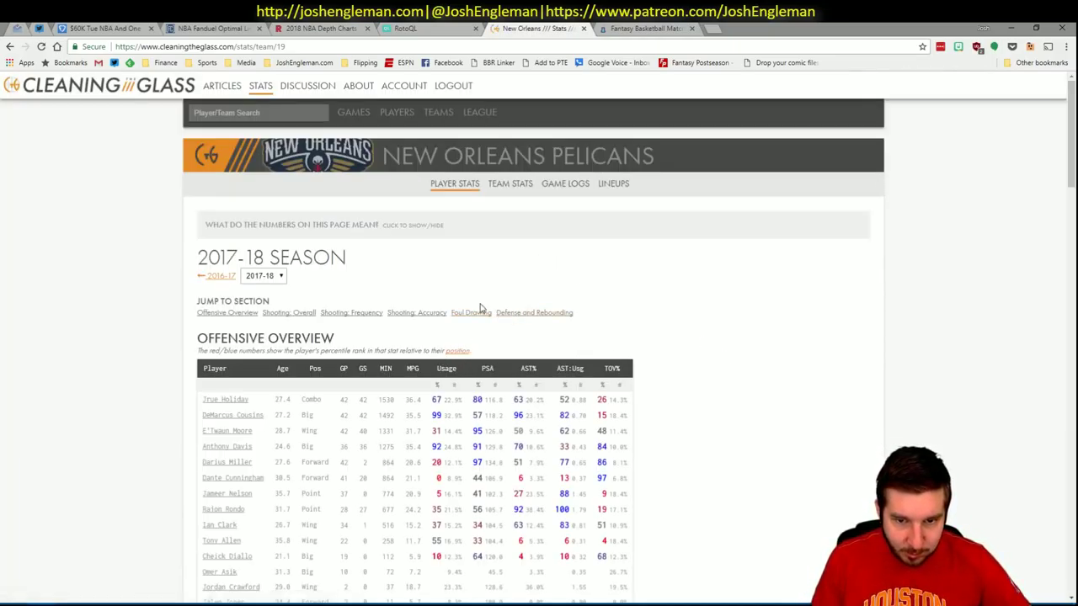
# - Copy all player rows of the Pelicans' Shooting: Frequency table and import them into the Excel YouTube sheet with its paste macro
pyautogui.click(368, 314)
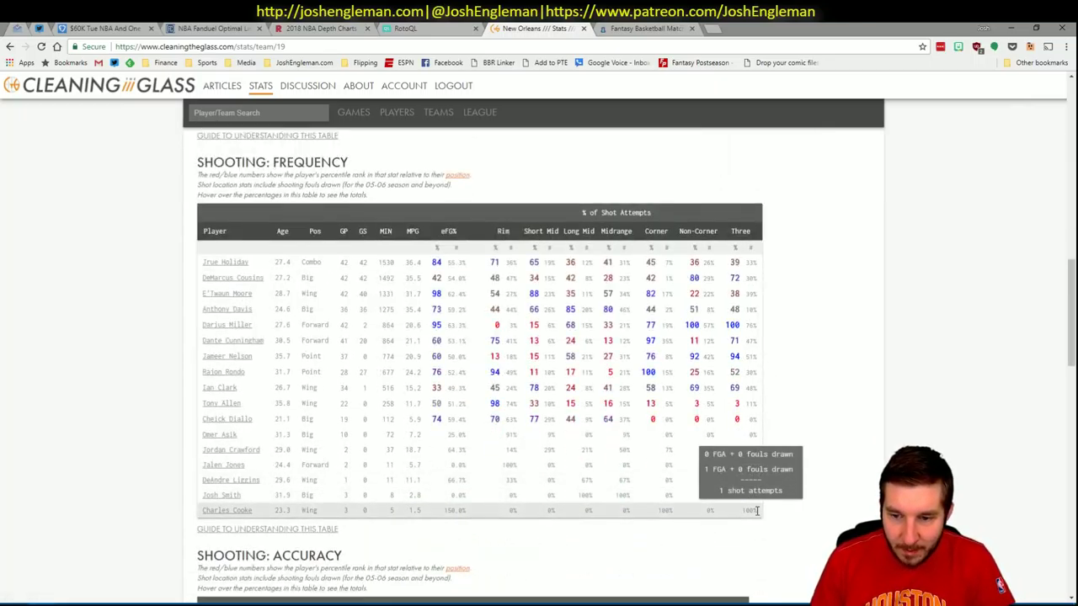
pyautogui.moveTo(755, 513); pyautogui.dragTo(199, 264)
pyautogui.hotkey('ctrl', 'c')
pyautogui.hotkey('alt', 'Tab')
pyautogui.click(581, 99)
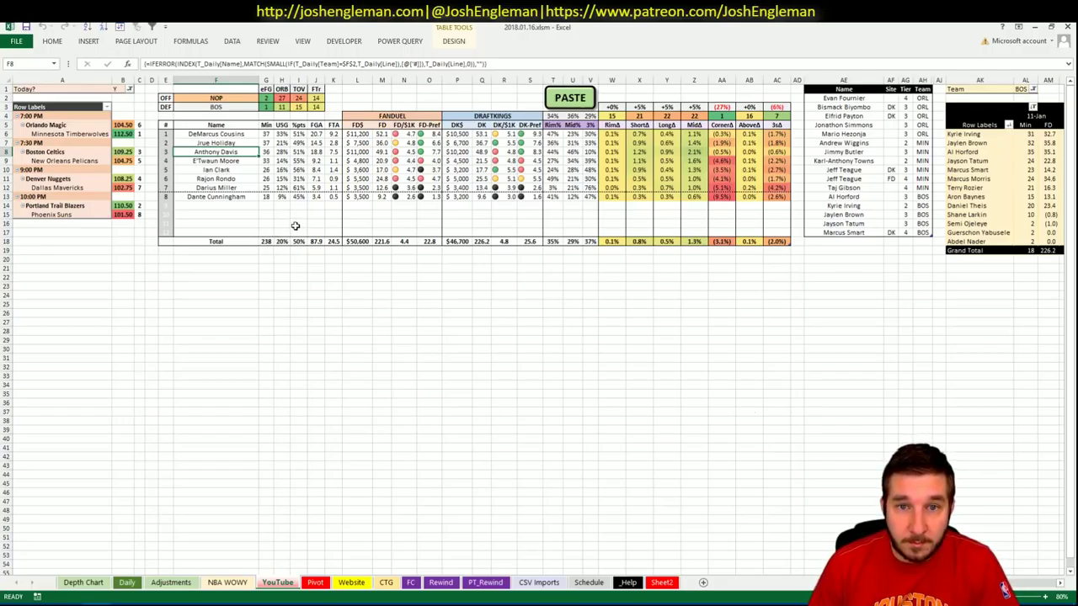
# - Filter the game log pivot table to team NOP
pyautogui.click(1023, 88)
pyautogui.write('N')
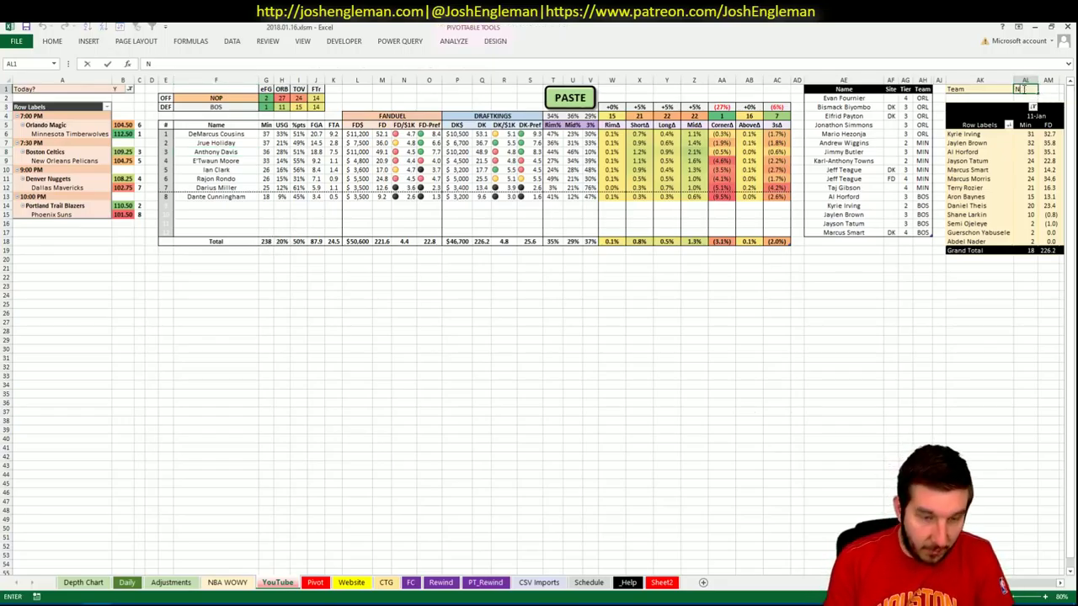
pyautogui.write('OP')
pyautogui.press('Return')
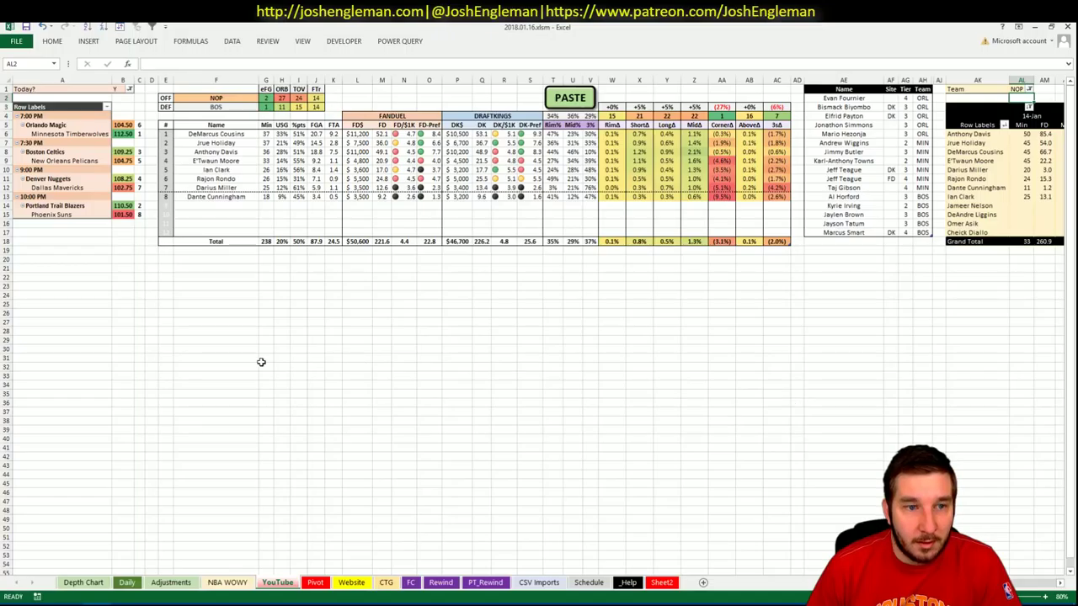
# - Switch to the browser, search for "basketball reference" in a new tab and open the Basketball Reference home page
pyautogui.hotkey('alt', 'Tab')
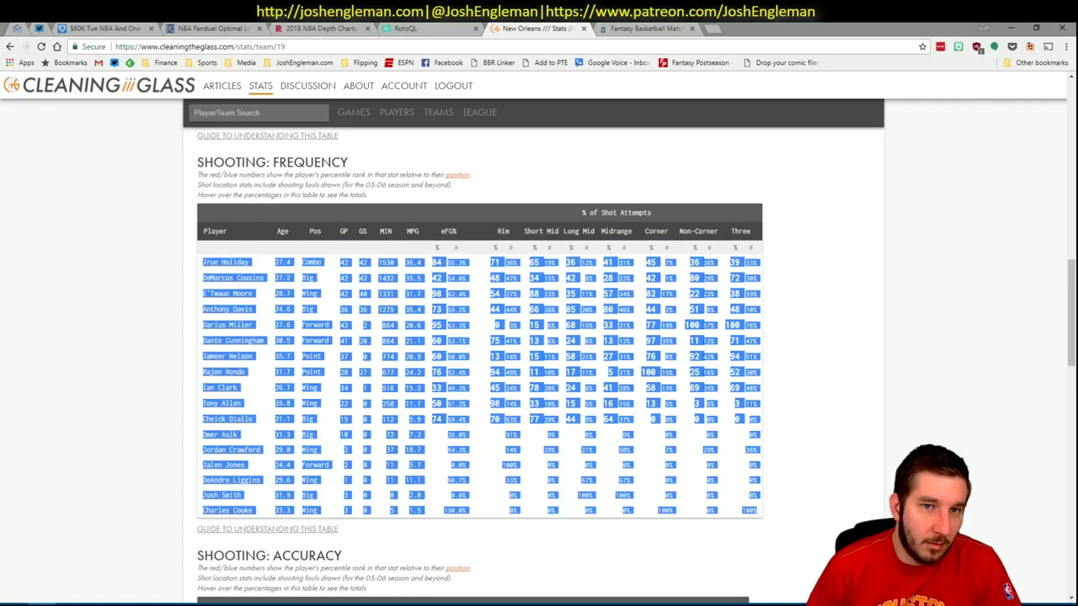
pyautogui.hotkey('ctrl', 't')
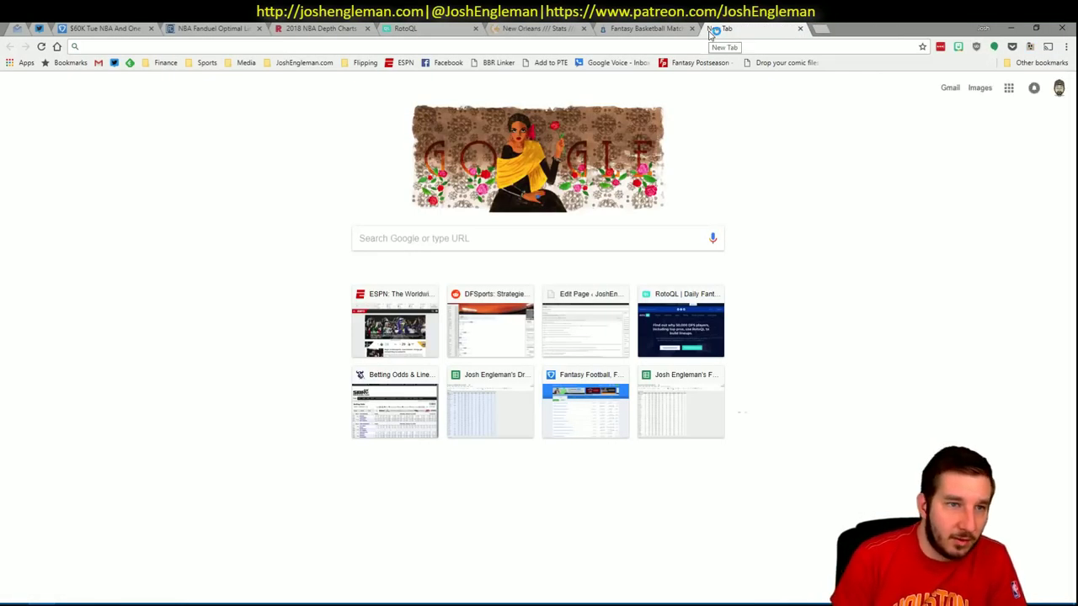
pyautogui.write('basketball reference')
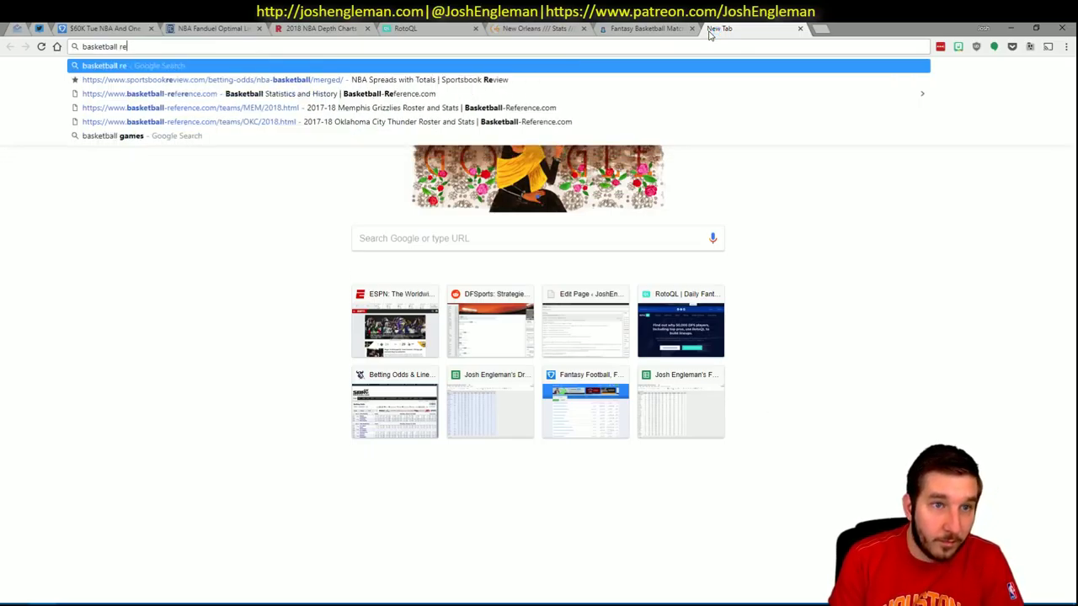
pyautogui.press('Return')
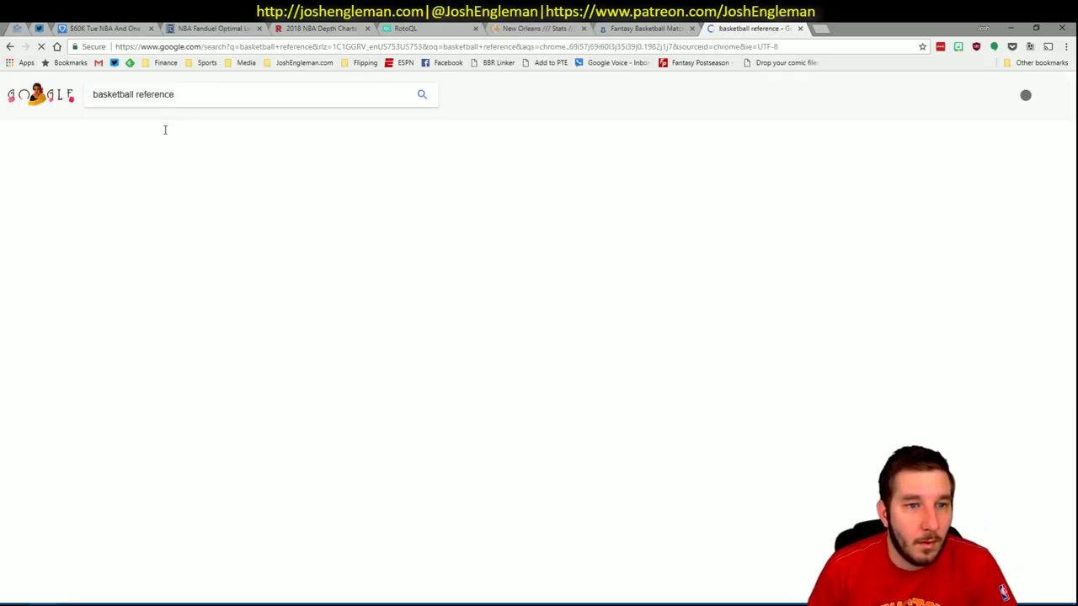
pyautogui.click(159, 175)
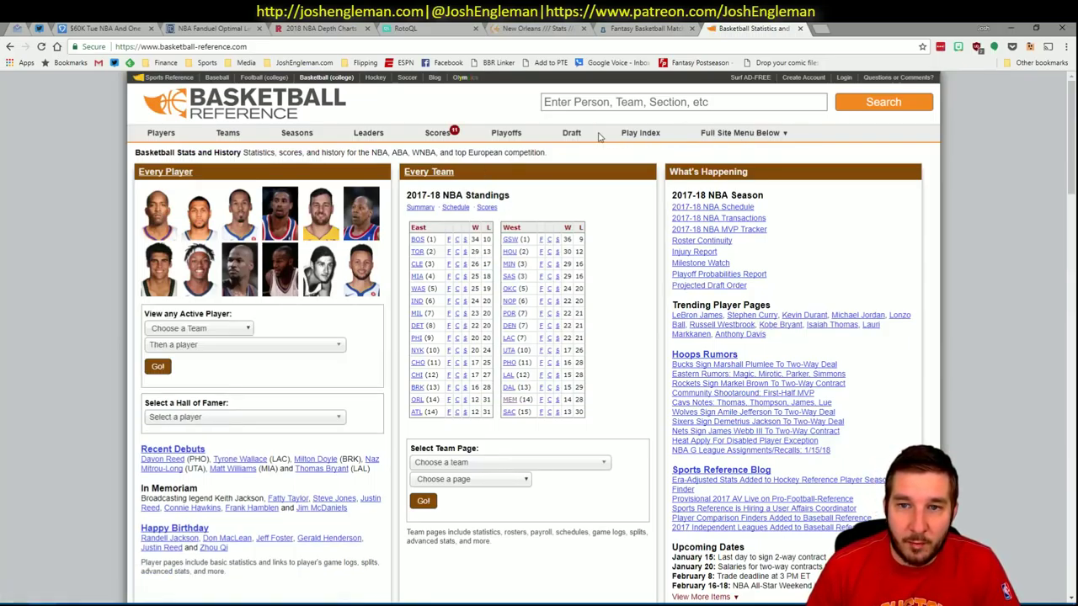
# - Open the Head2Head Finder in Basketball Reference's Play Index
pyautogui.moveTo(572, 135)
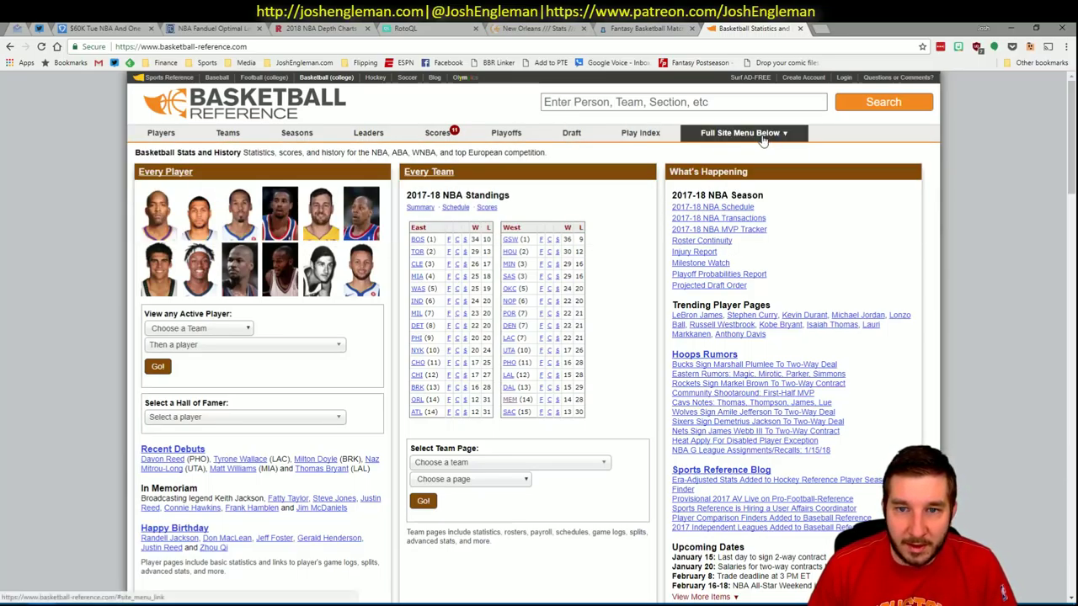
pyautogui.click(640, 133)
pyautogui.scroll(-2, 326, 485)
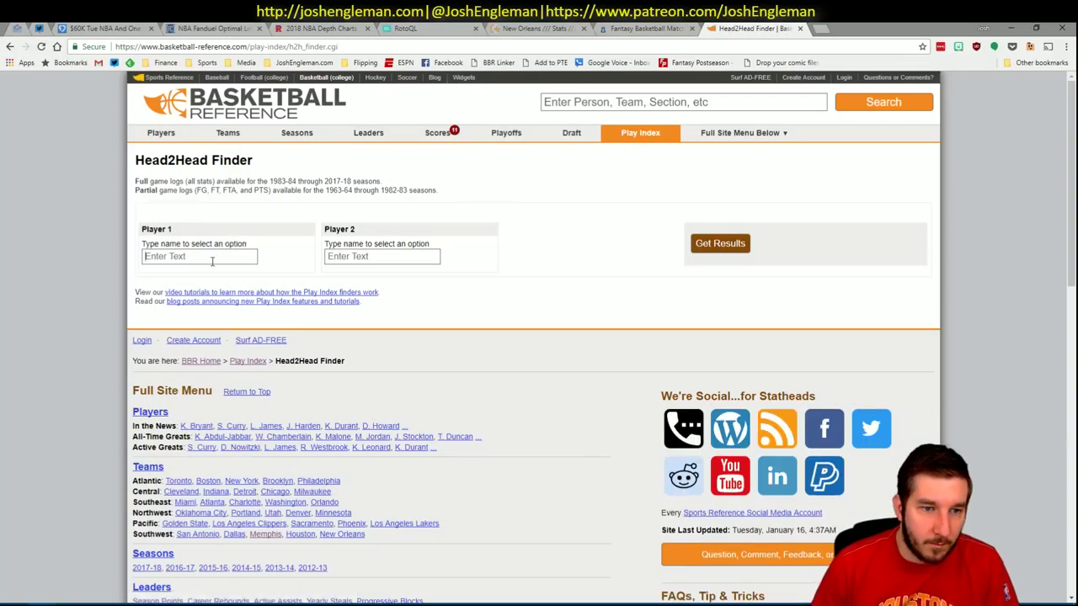
# - Run a head-to-head comparison of DeMarcus Cousins and Al Horford and review their averages and individual game results
pyautogui.click(213, 257)
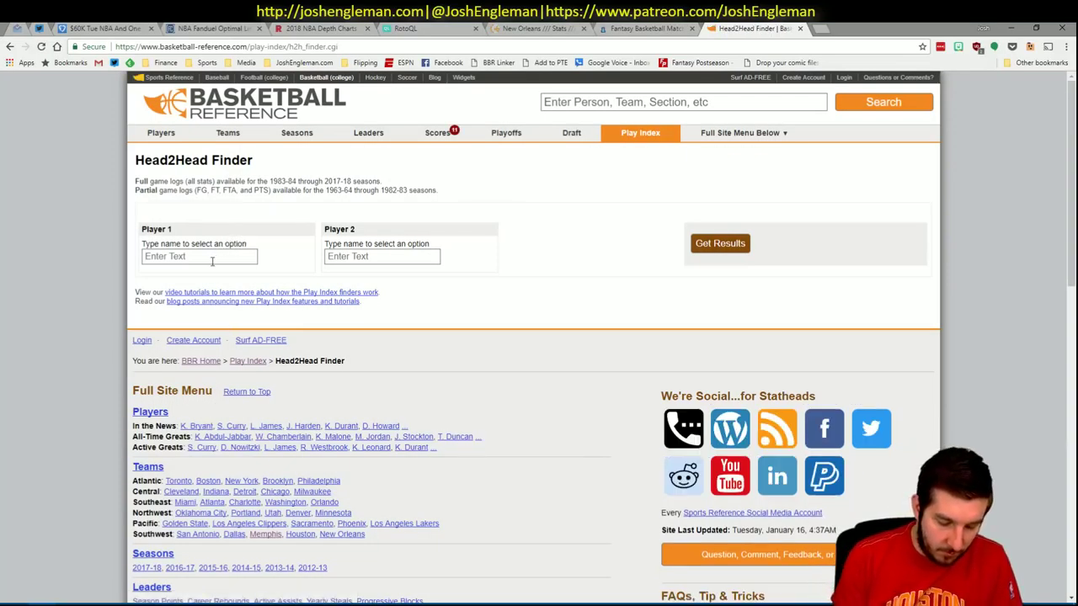
pyautogui.write('cousins')
pyautogui.click(212, 269)
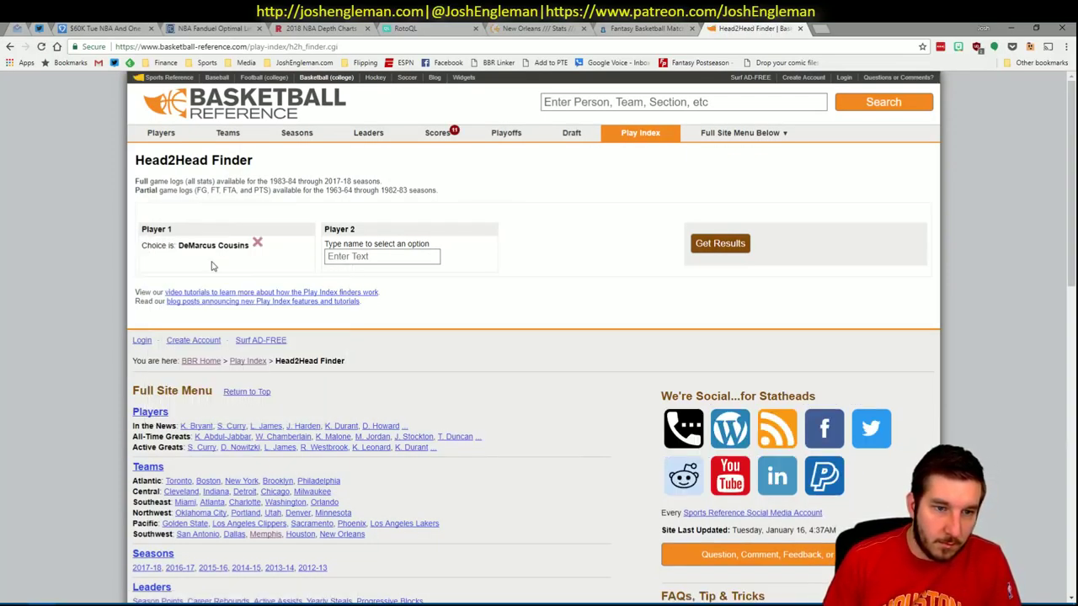
pyautogui.click(381, 257)
pyautogui.write('horford')
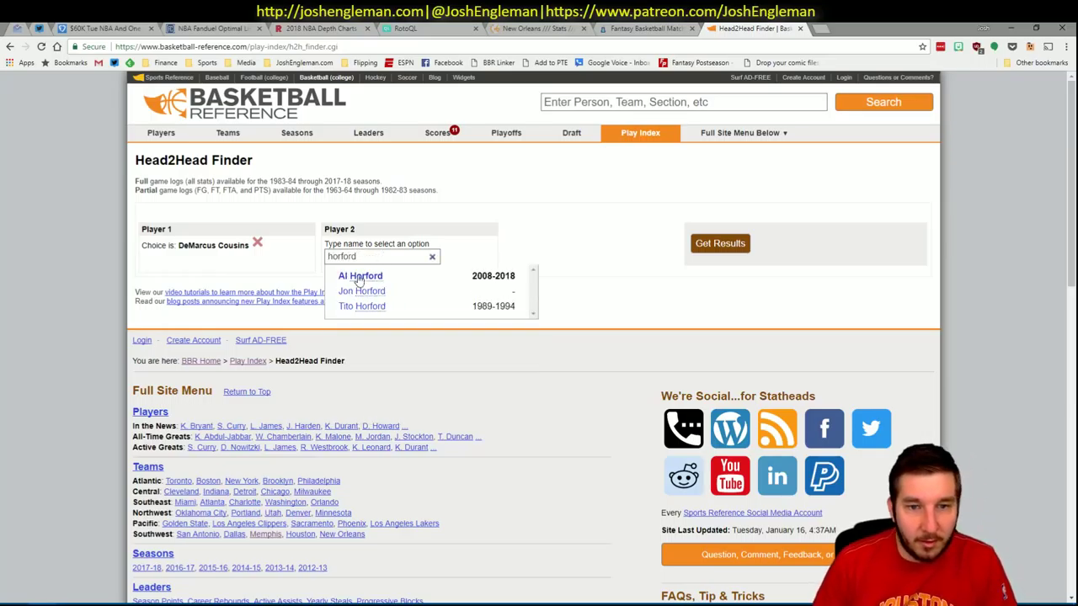
pyautogui.click(362, 277)
pyautogui.click(714, 249)
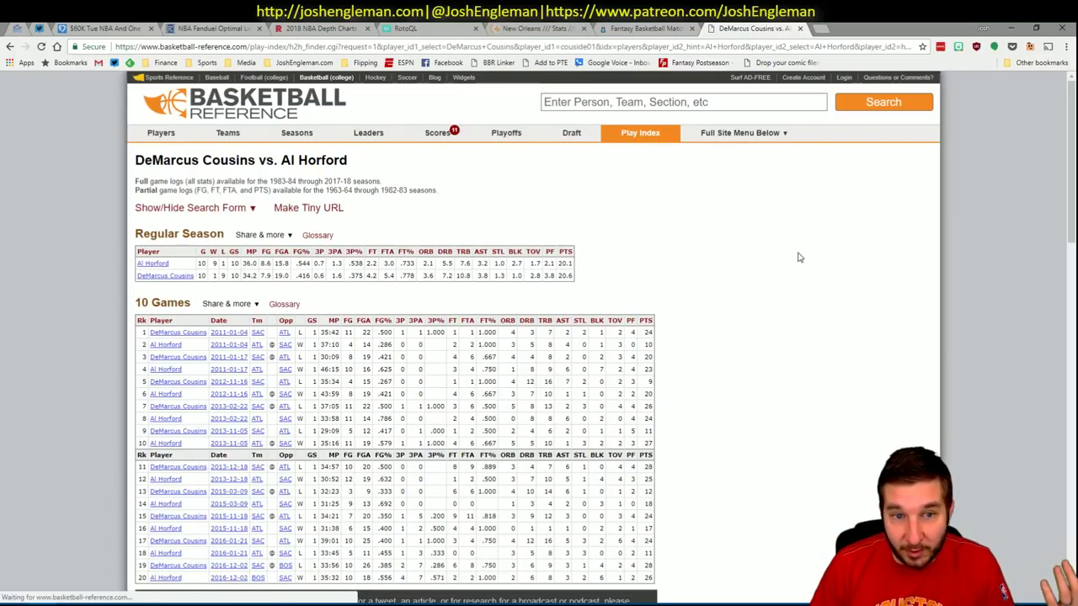
pyautogui.scroll(-2, 784, 241)
pyautogui.scroll(1, 786, 242)
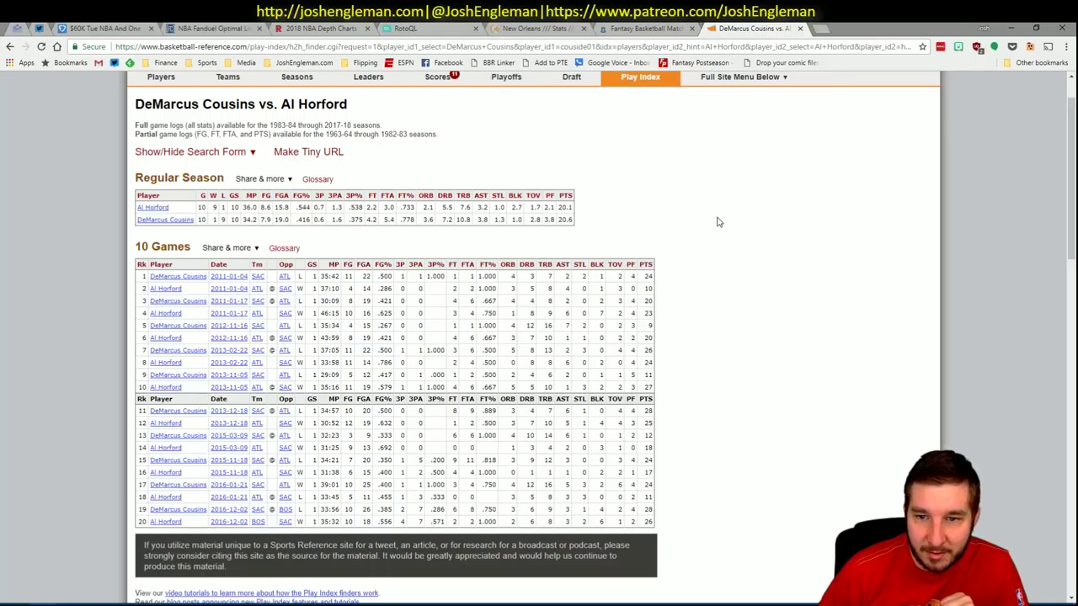
pyautogui.click(543, 315)
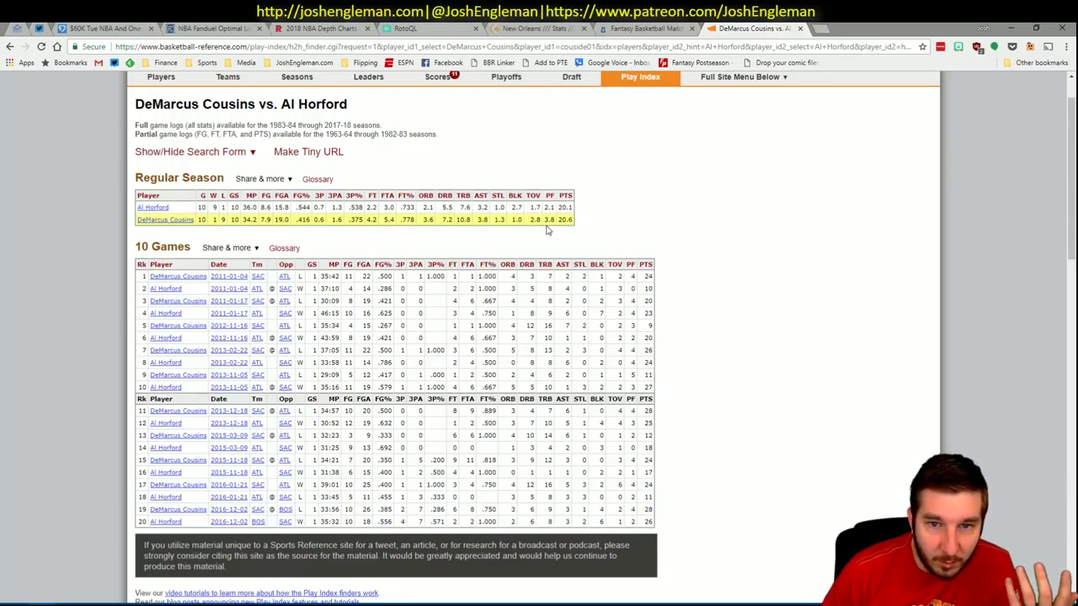
# - Switch to Excel and add DeMarcus Cousins to the end of the pick list as a tier 3 play with no site
pyautogui.hotkey('alt', 'Tab')
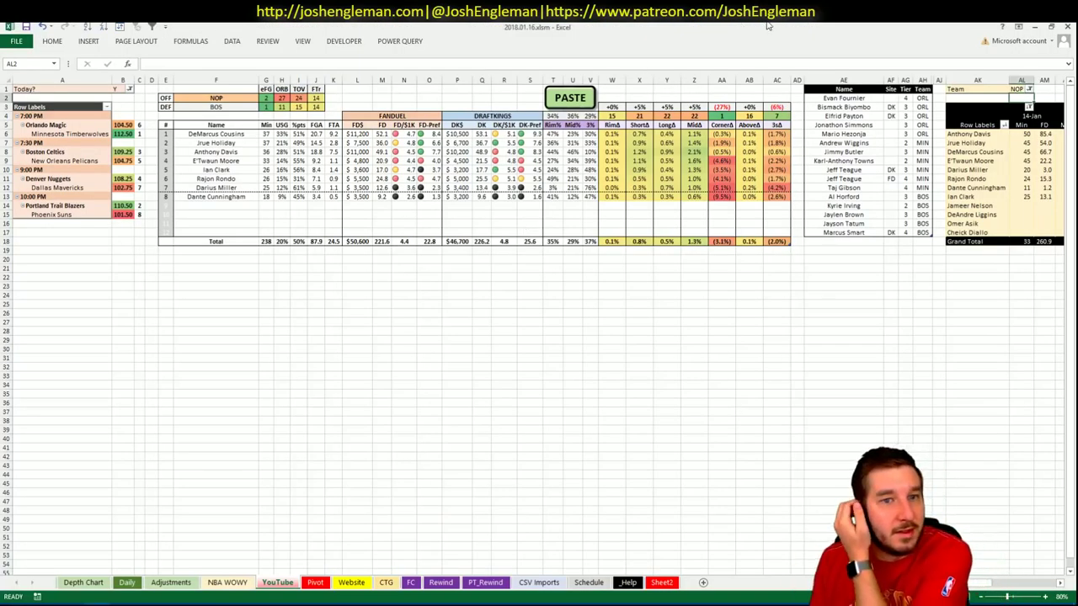
pyautogui.click(857, 242)
pyautogui.write('DeMarc')
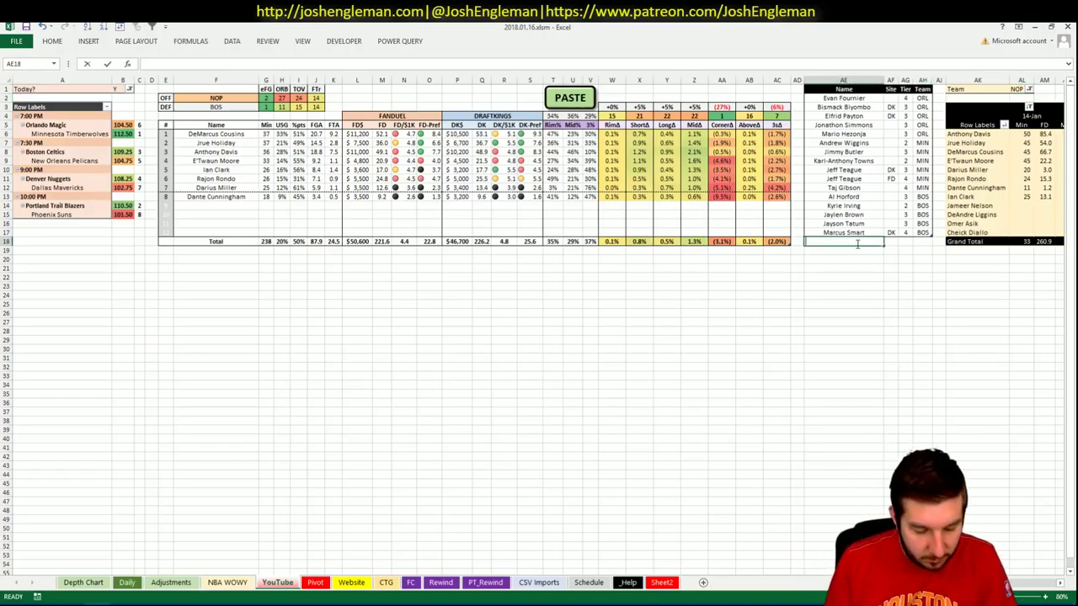
pyautogui.write('us Cousins')
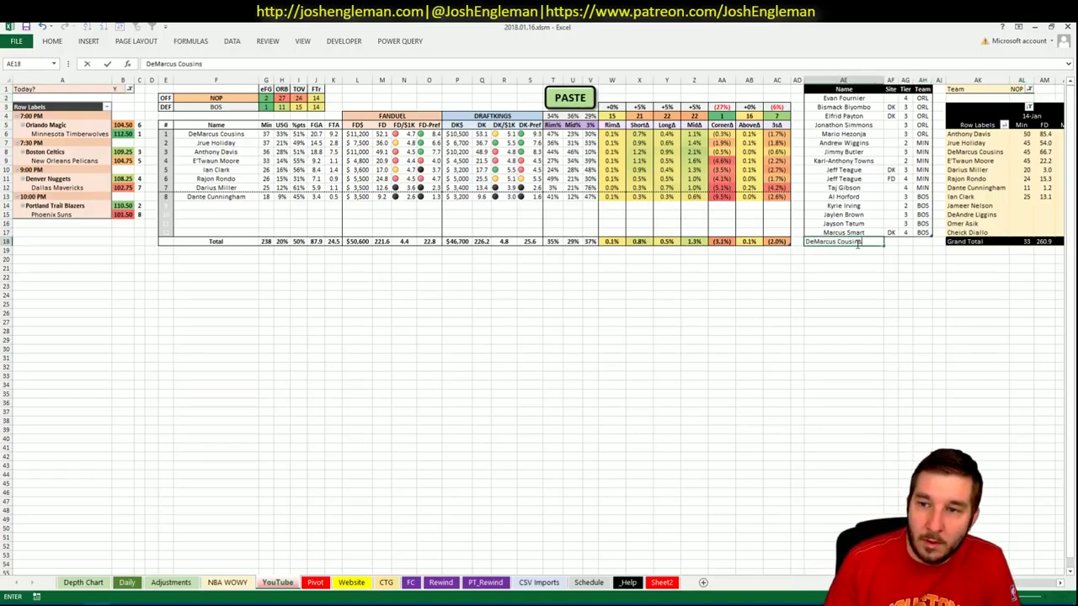
pyautogui.press('Tab')
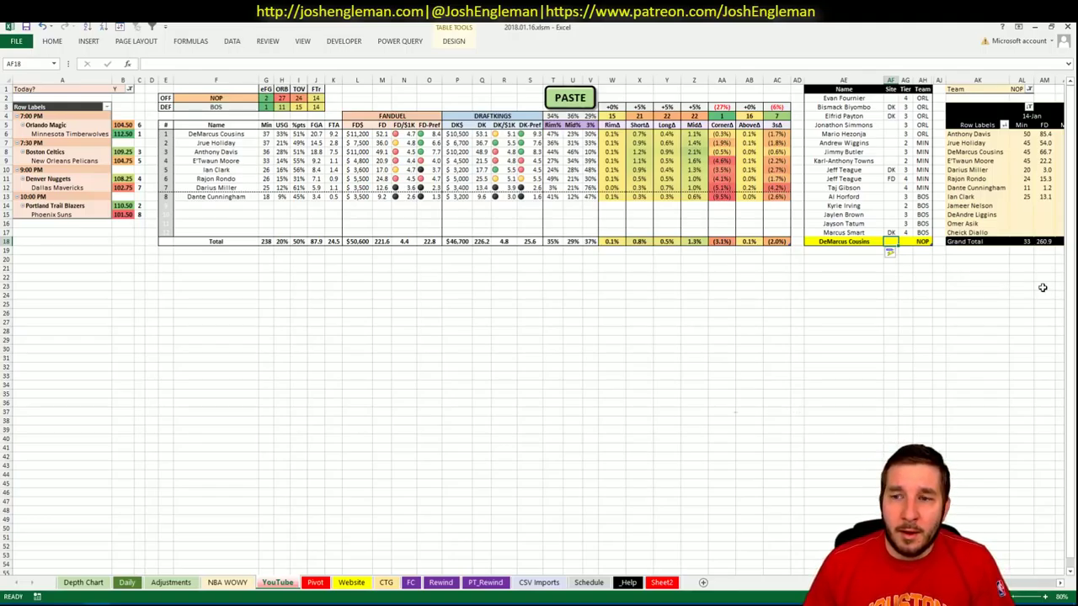
pyautogui.press('Tab')
pyautogui.write('3')
pyautogui.press('Return')
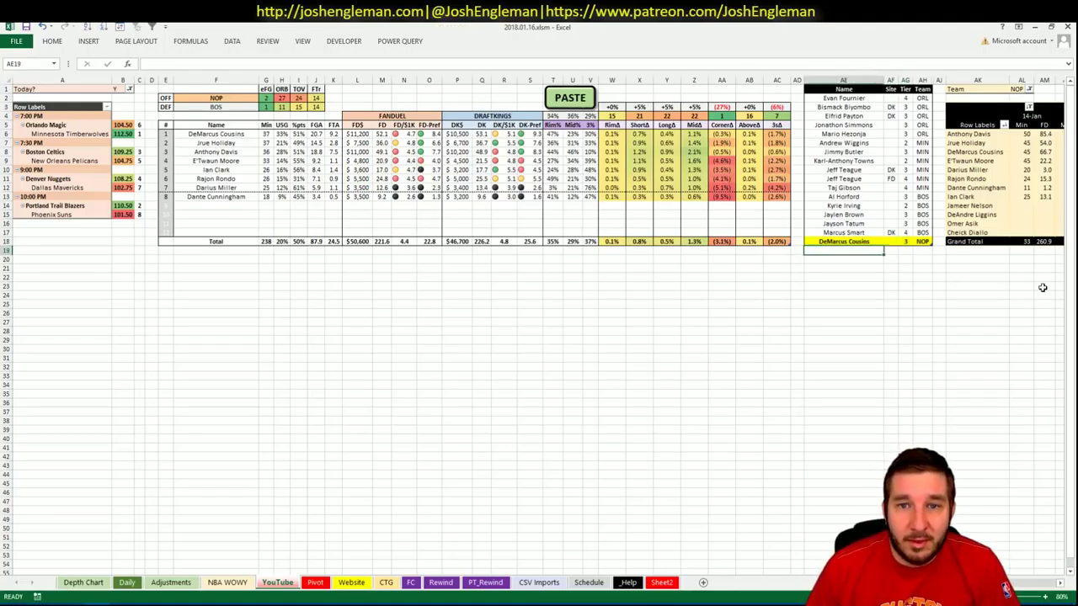
# - Add Jrue Holiday to the pick list twice, with tier 2 for FD and tier 1 for DK
pyautogui.press('Left')
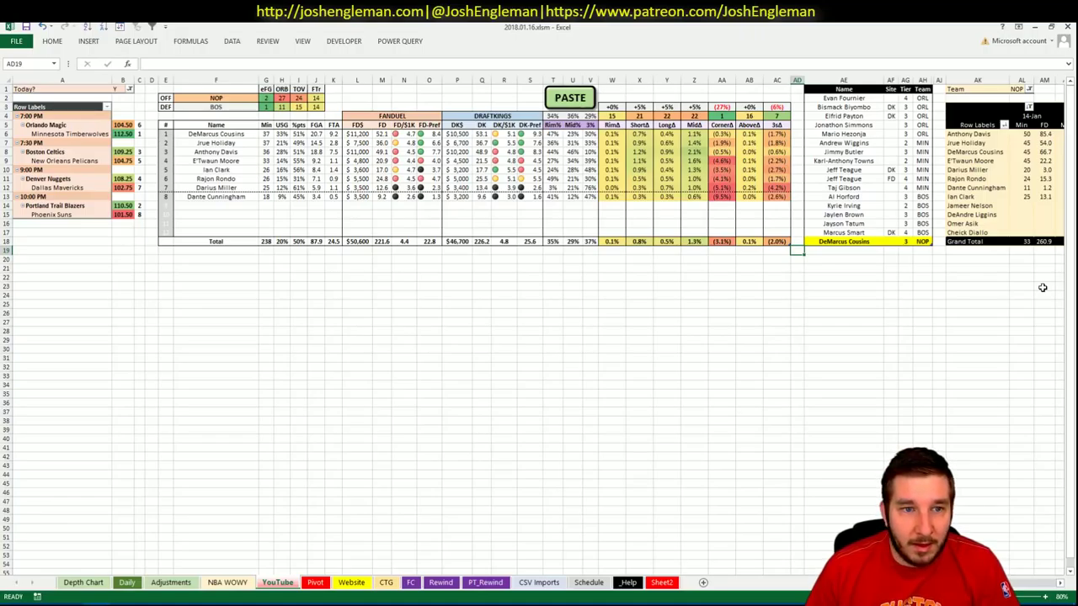
pyautogui.press('Right')
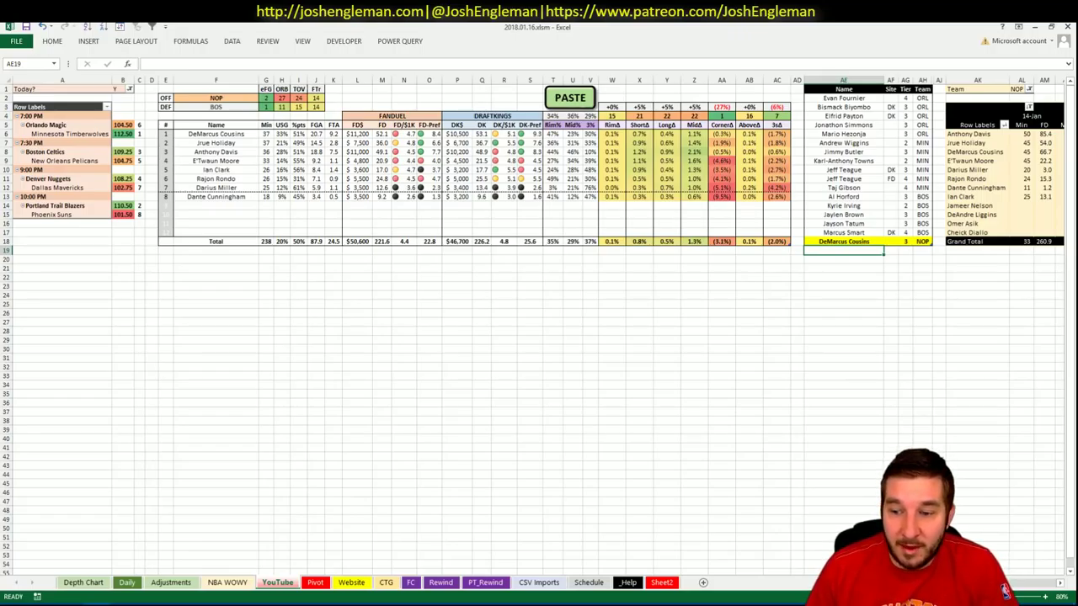
pyautogui.hscroll(5, 1004, 589)
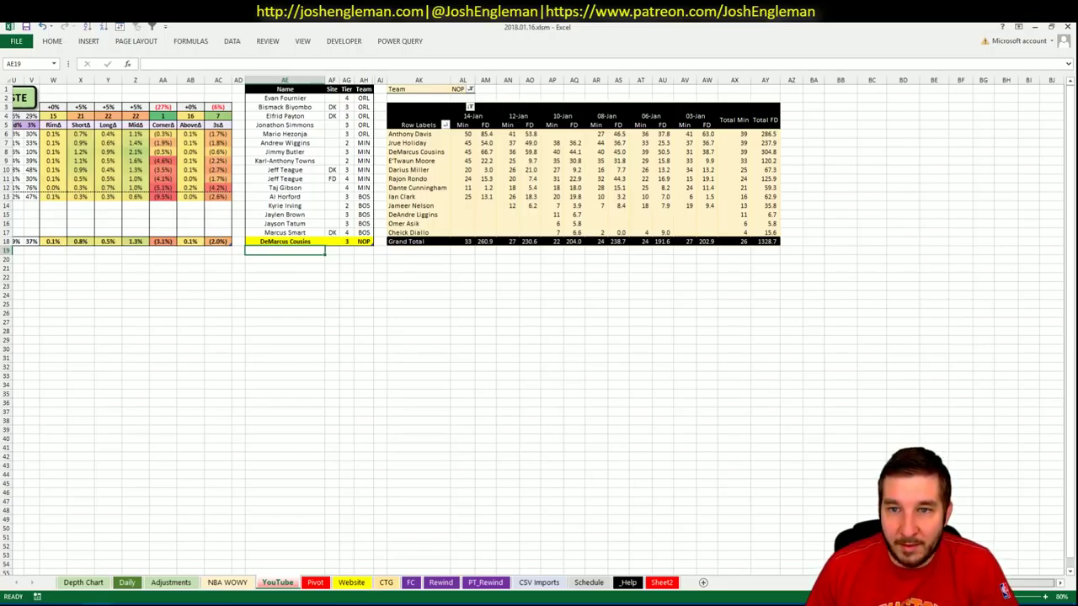
pyautogui.hscroll(-5, 1004, 590)
pyautogui.write('Jrue Holiday')
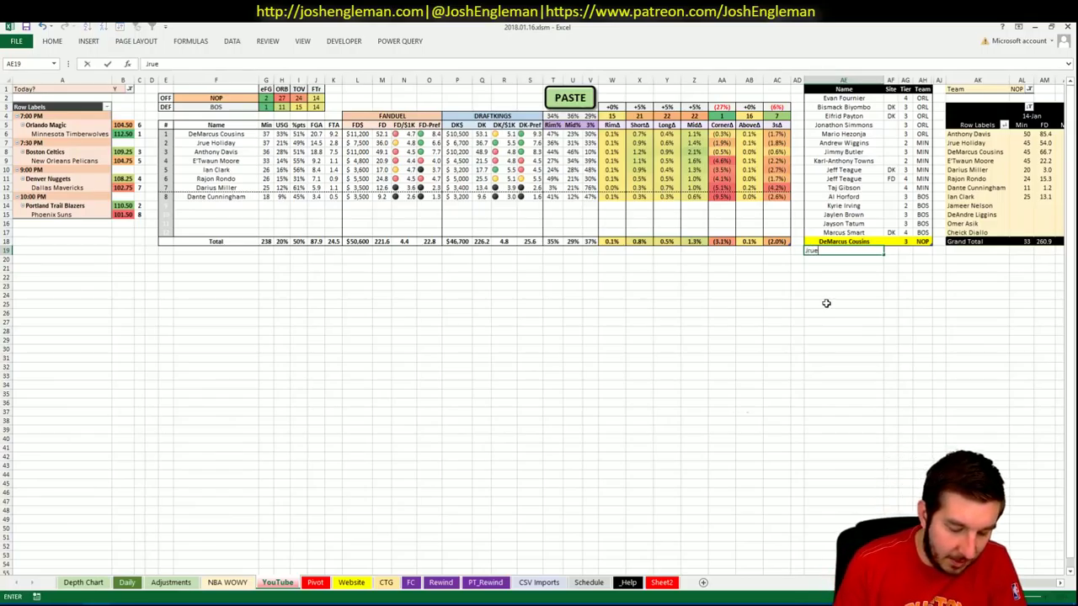
pyautogui.press('Return')
pyautogui.press('Tab')
pyautogui.press('Tab')
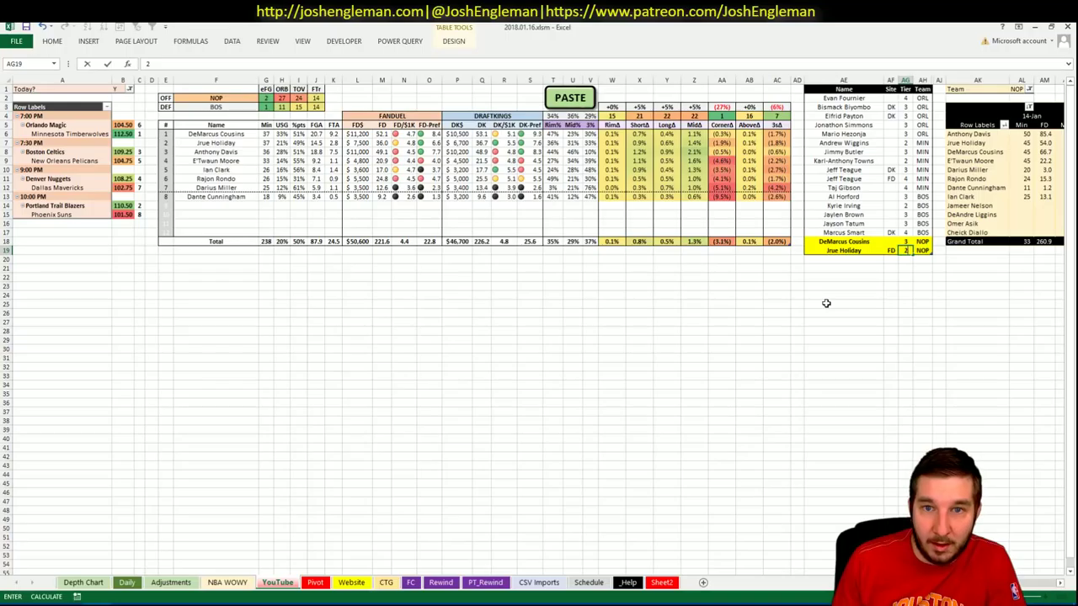
pyautogui.press('Return')
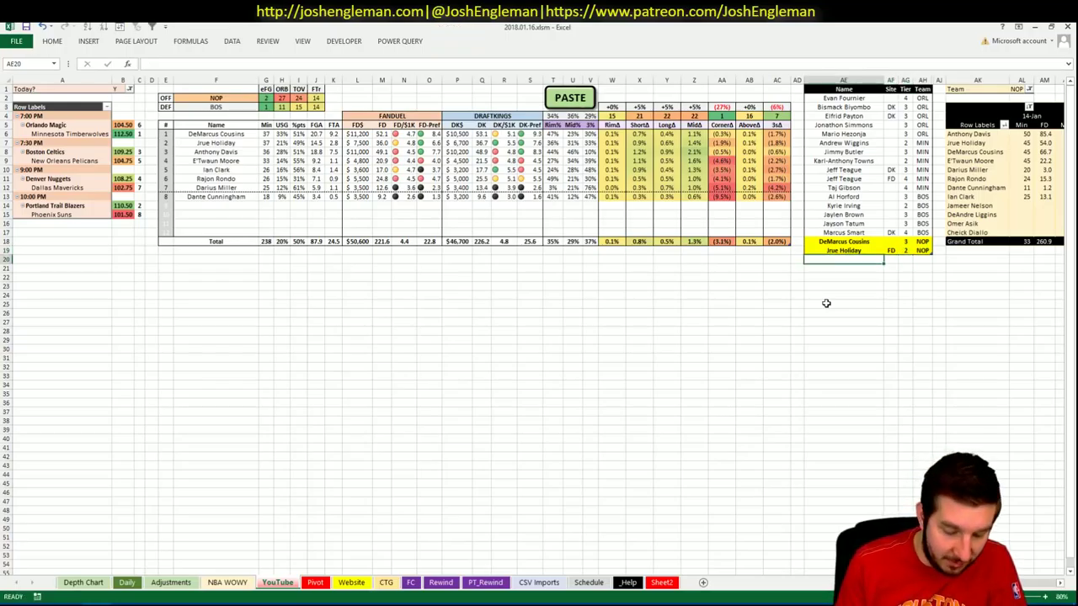
pyautogui.hotkey('ctrl', 'd')
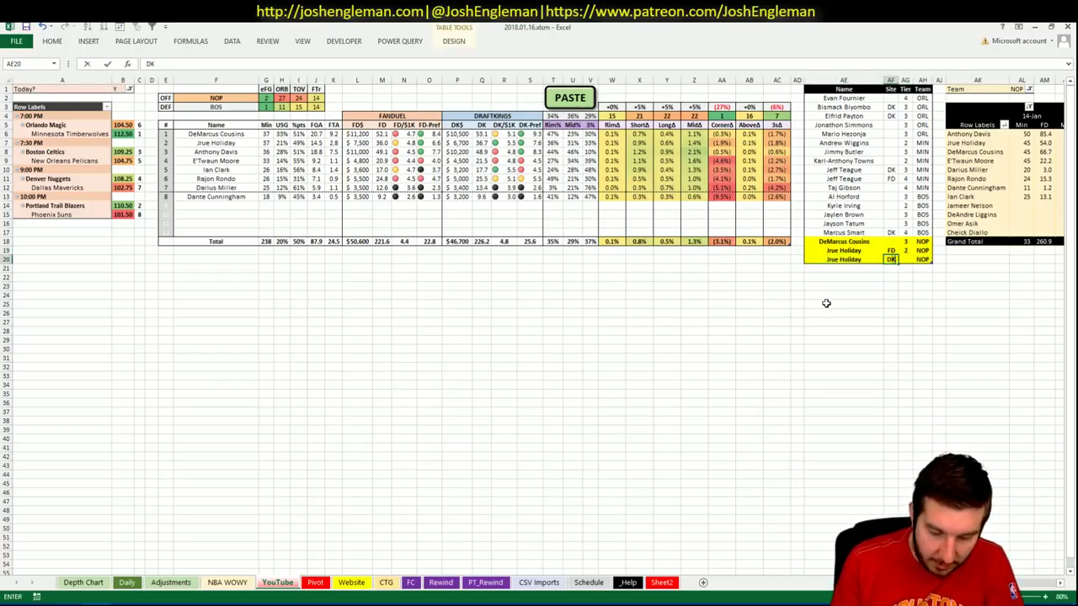
pyautogui.press('Return')
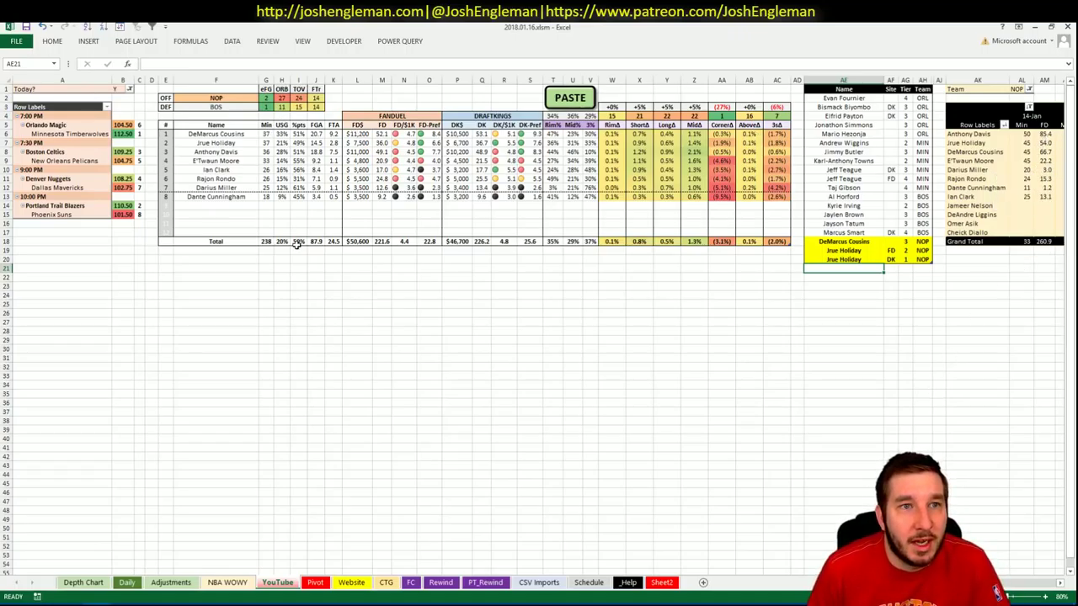
# - Enter Anthony Davis as a new name below the Jrue Holiday rows in the pick list
pyautogui.click(261, 152)
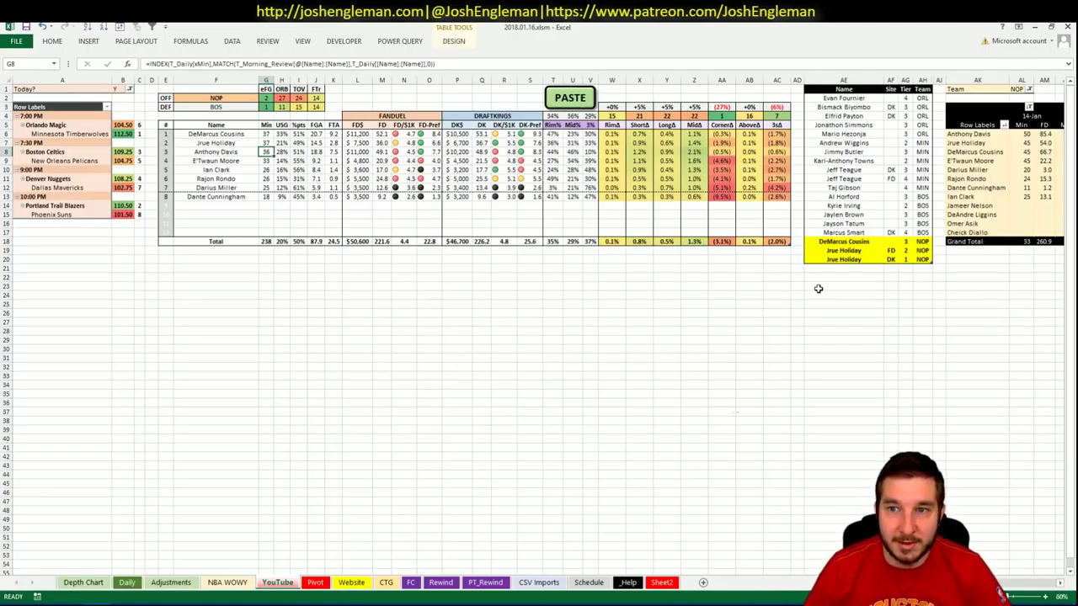
pyautogui.click(838, 267)
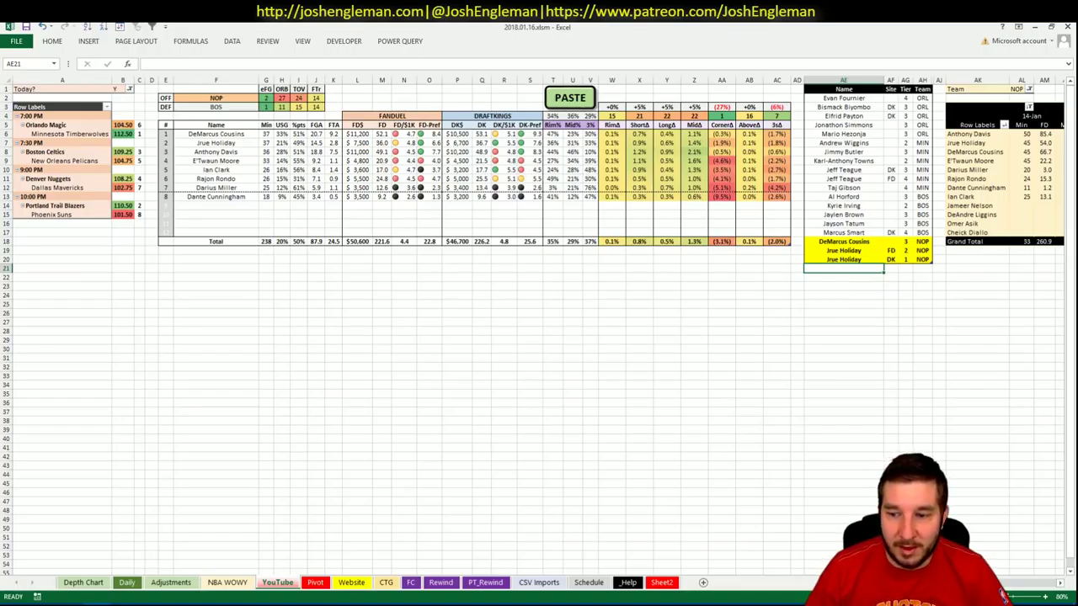
pyautogui.hscroll(5, 1004, 594)
pyautogui.hscroll(-5, 1004, 594)
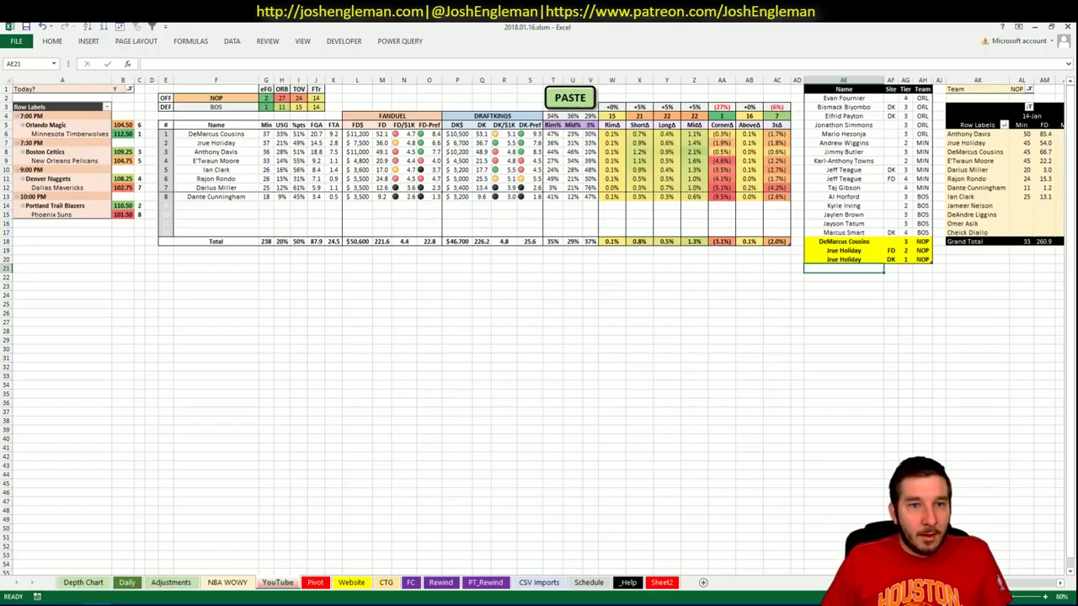
pyautogui.write('Anthonmy')
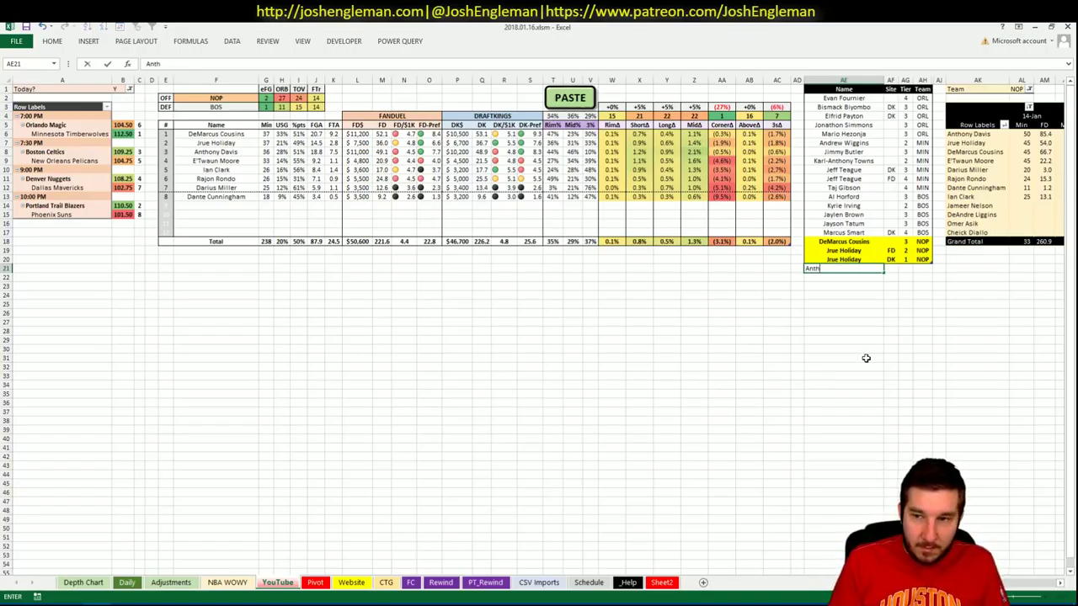
pyautogui.press('BackSpace')
pyautogui.press('BackSpace')
pyautogui.write('y Davis')
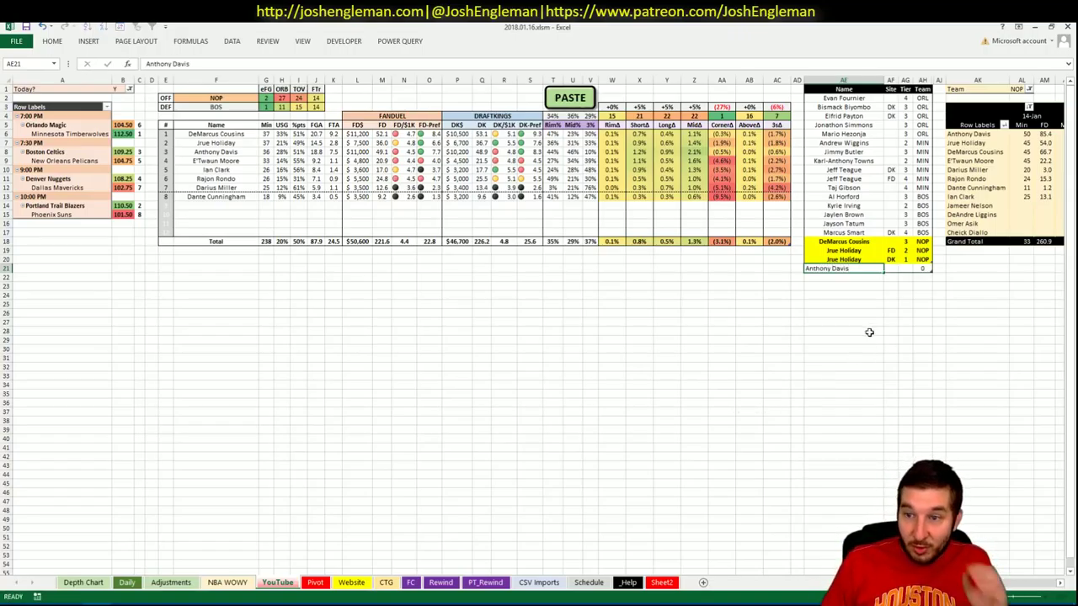
pyautogui.press('Tab')
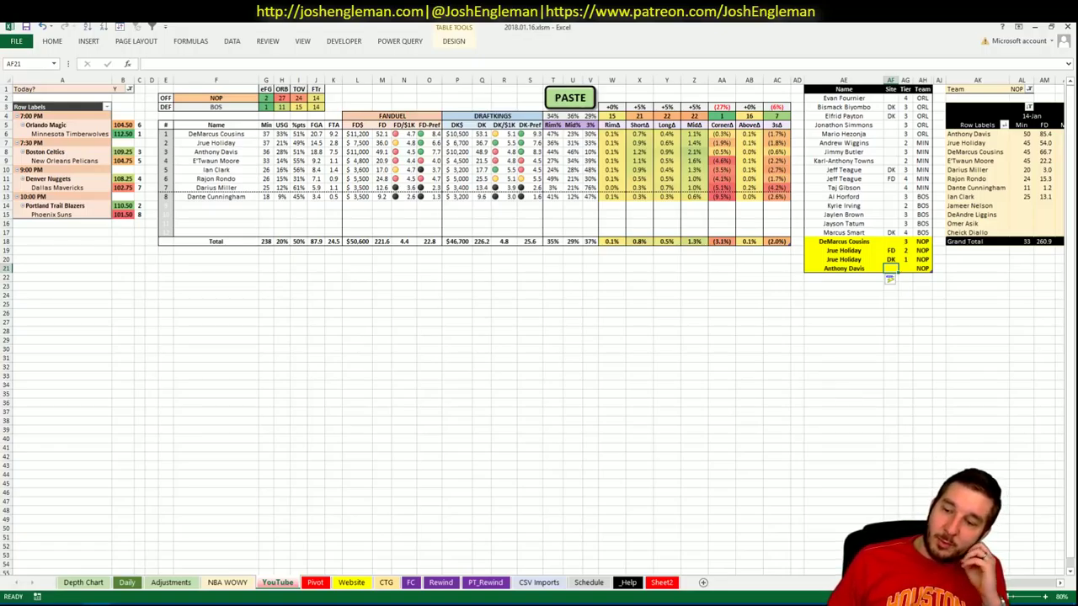
# - Check Anthony Davis's recent minutes and FD points in the game log pivot table and set his pick to tier 2
pyautogui.hscroll(3, 868, 328)
pyautogui.hscroll(3, 948, 165)
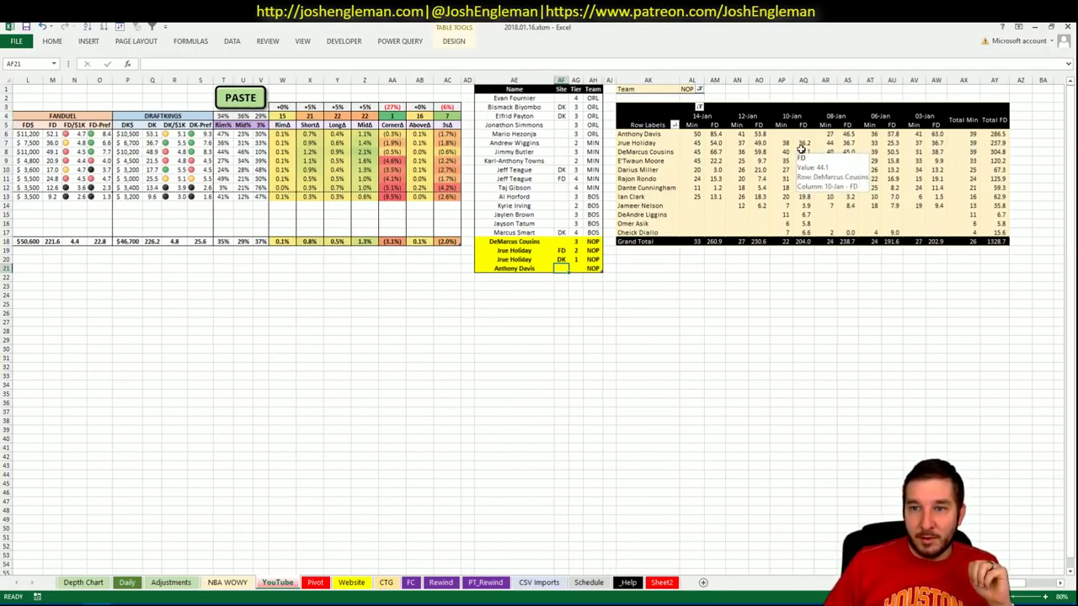
pyautogui.click(851, 136)
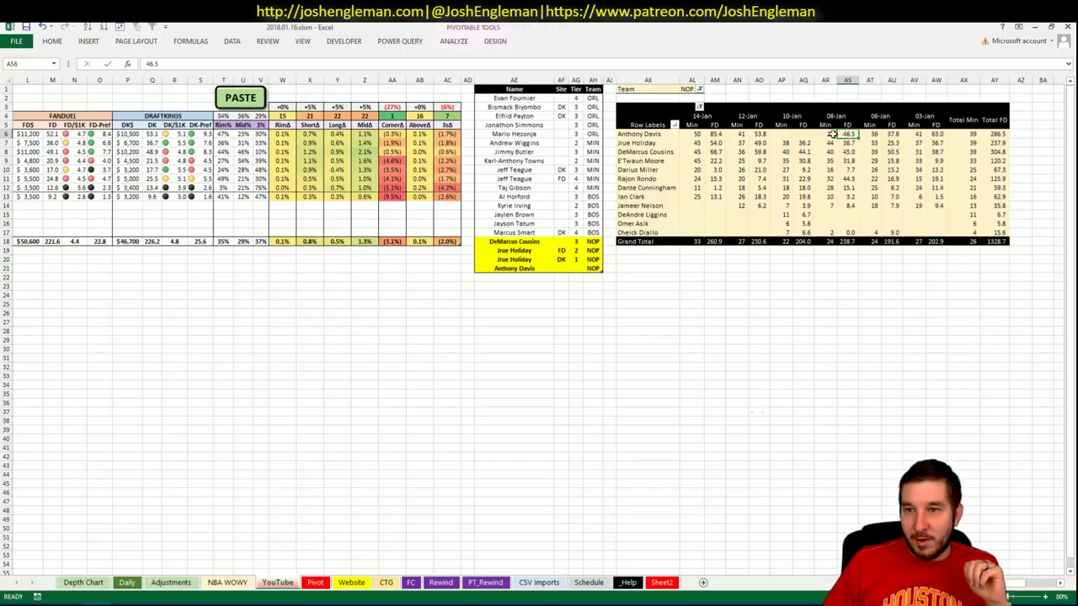
pyautogui.click(830, 135)
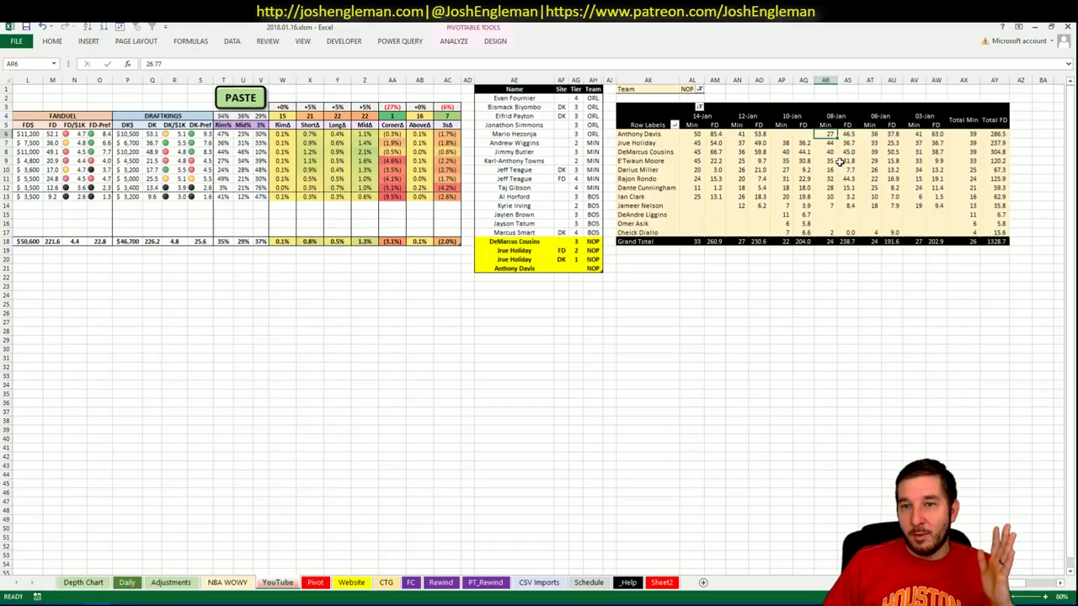
pyautogui.click(715, 134)
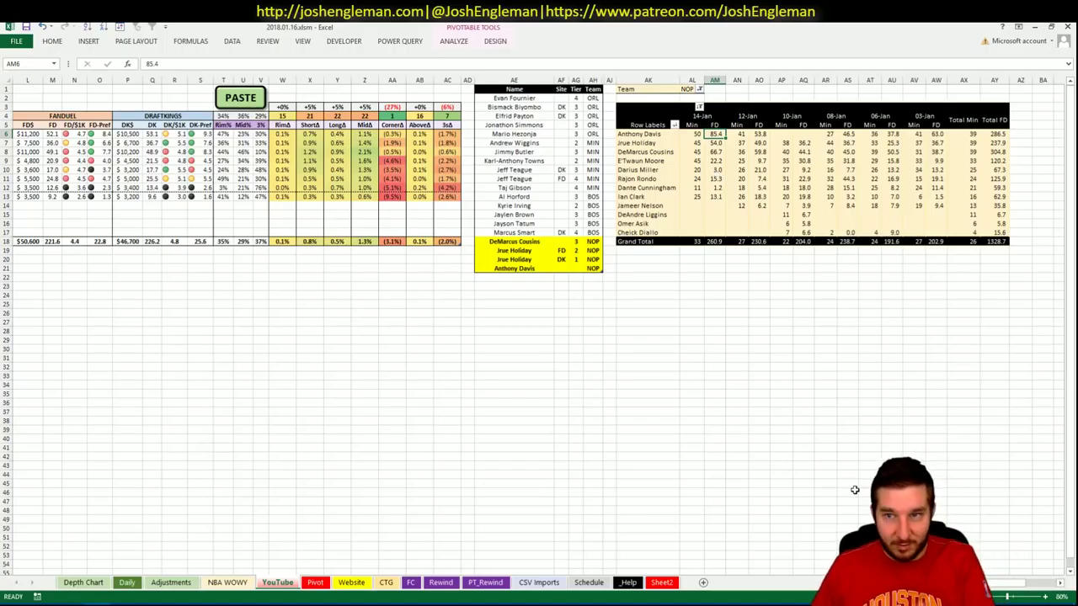
pyautogui.hscroll(-5, 679, 219)
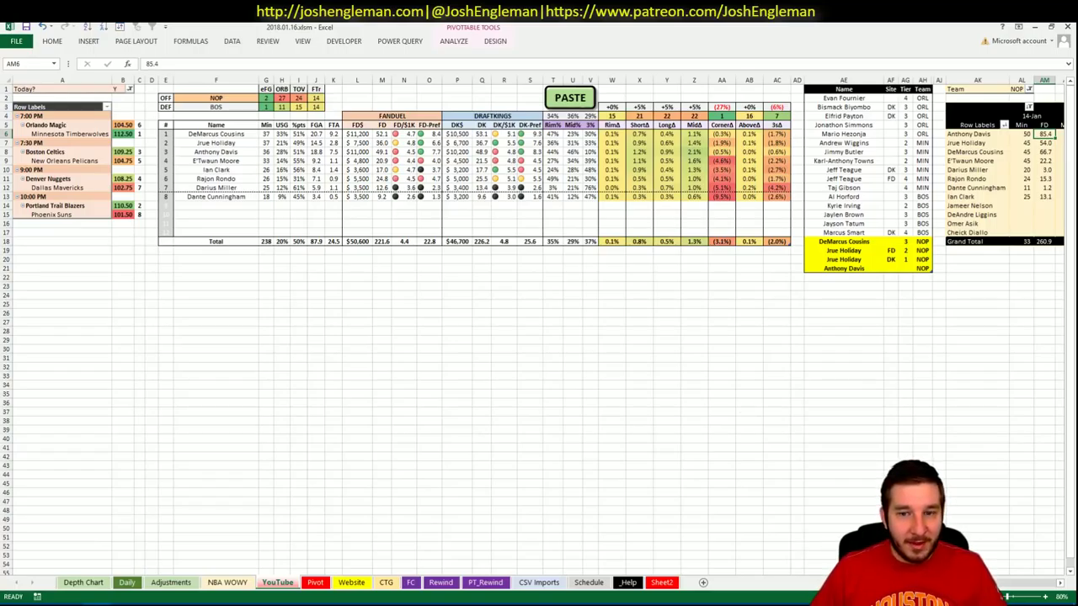
pyautogui.hscroll(6, 539, 328)
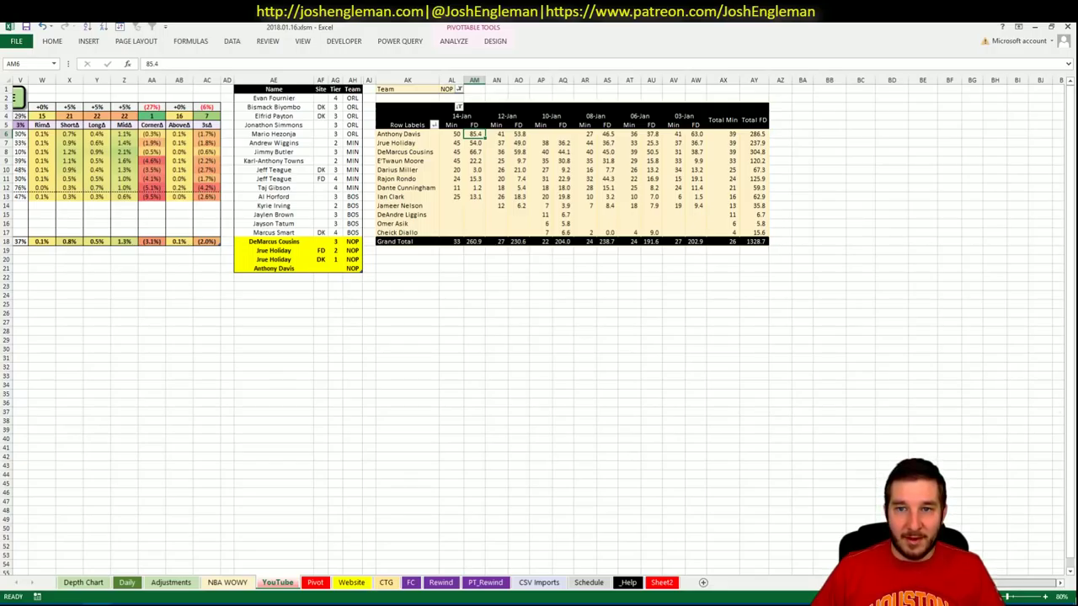
pyautogui.hscroll(-6, 699, 493)
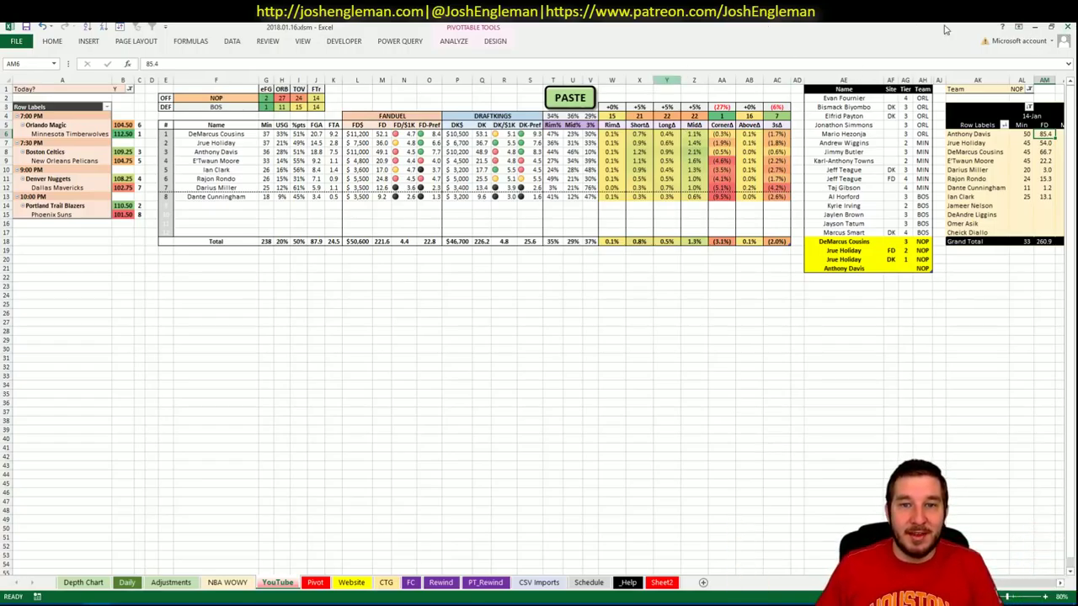
pyautogui.click(905, 269)
pyautogui.click(889, 321)
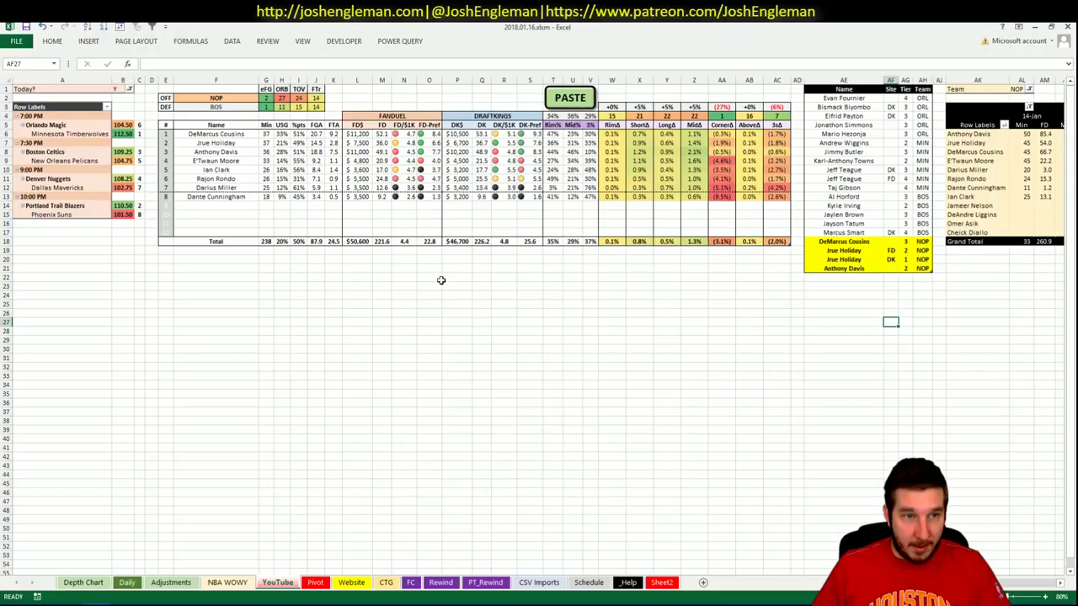
# - Check the Pelicans' game log pivot table and add E'Twaun Moore to the end of the pick list as tier 3 with no site
pyautogui.click(203, 249)
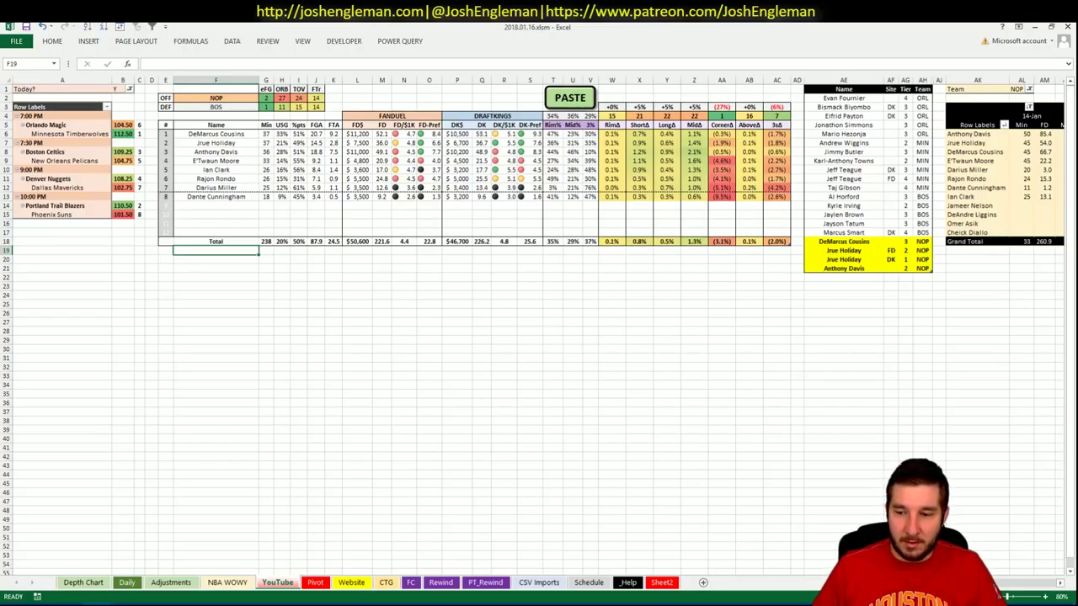
pyautogui.hscroll(5, 539, 337)
pyautogui.hscroll(1, 539, 337)
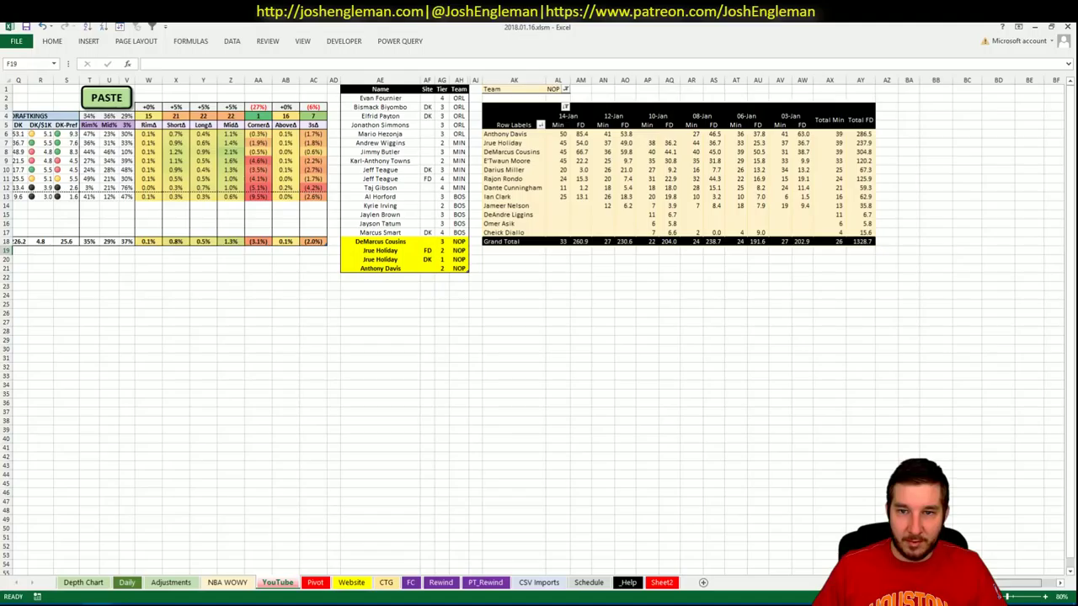
pyautogui.hscroll(-6, 892, 341)
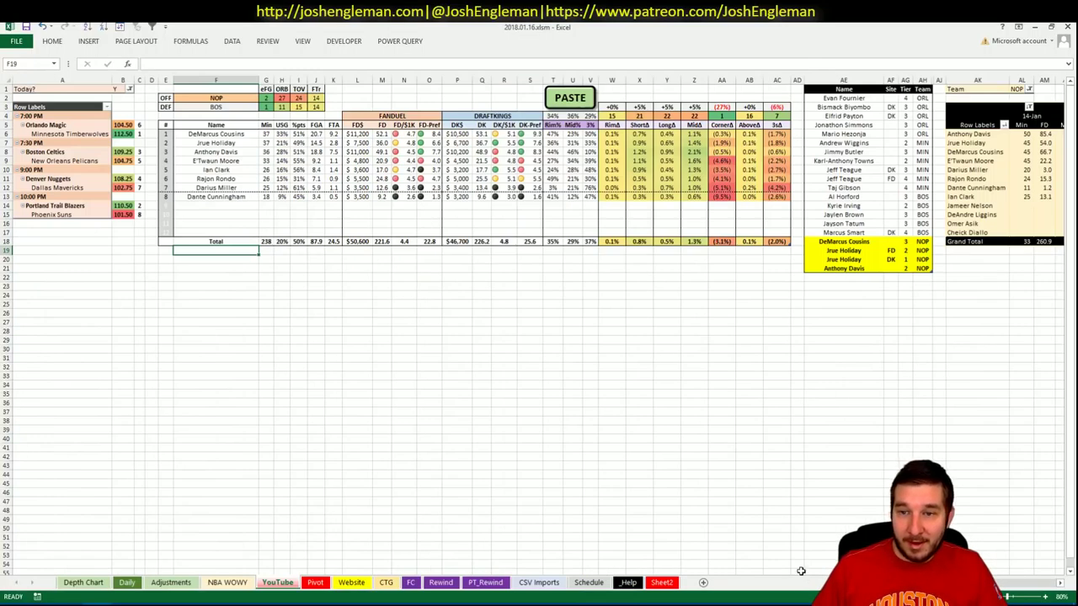
pyautogui.click(835, 278)
pyautogui.write('E')
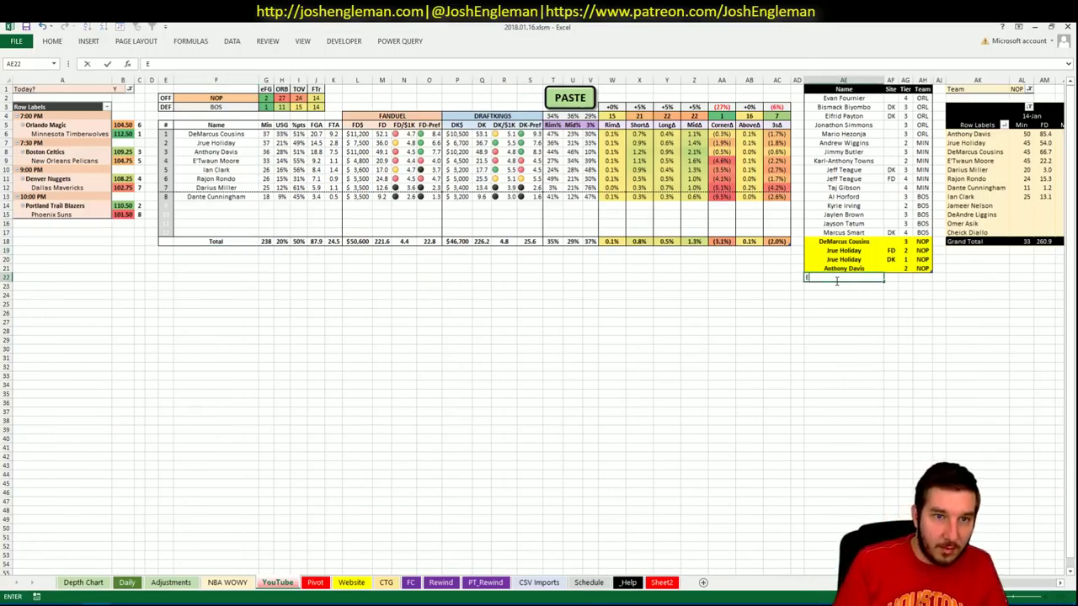
pyautogui.write("'Twau")
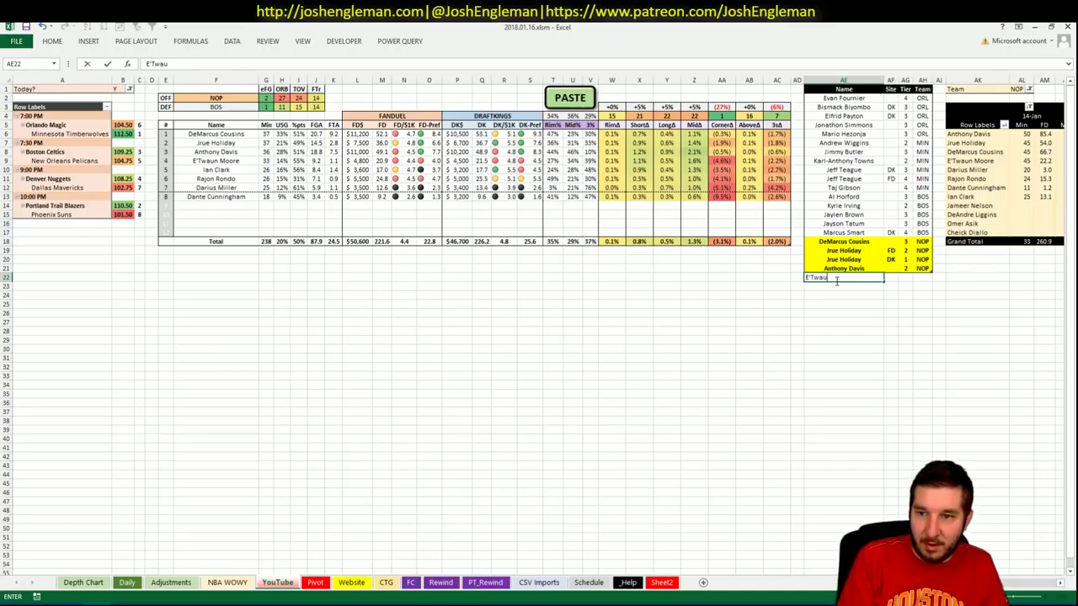
pyautogui.write('n Moore')
pyautogui.press('Tab')
pyautogui.press('Tab')
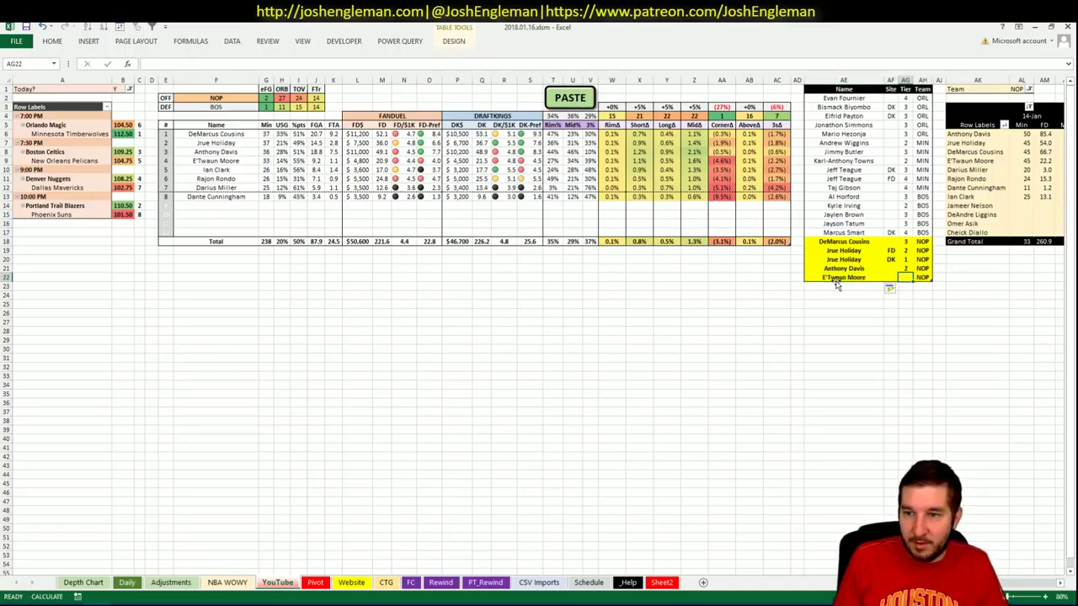
pyautogui.write('3')
pyautogui.press('Return')
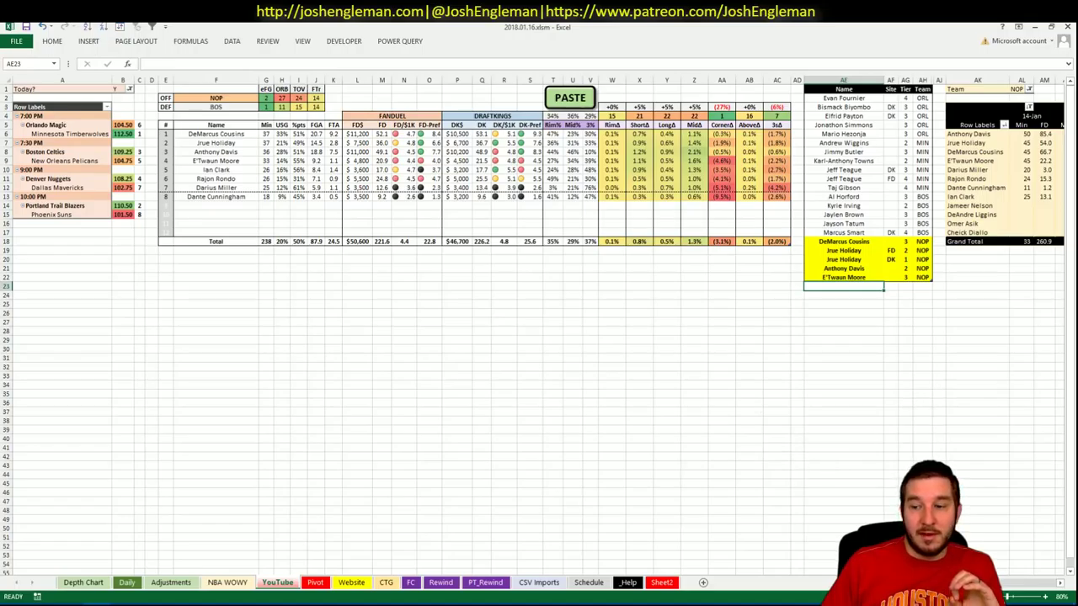
# - Add Ian Clark to the pick list twice, with tier 3 for DK and tier 4 for FD
pyautogui.hscroll(4, 935, 414)
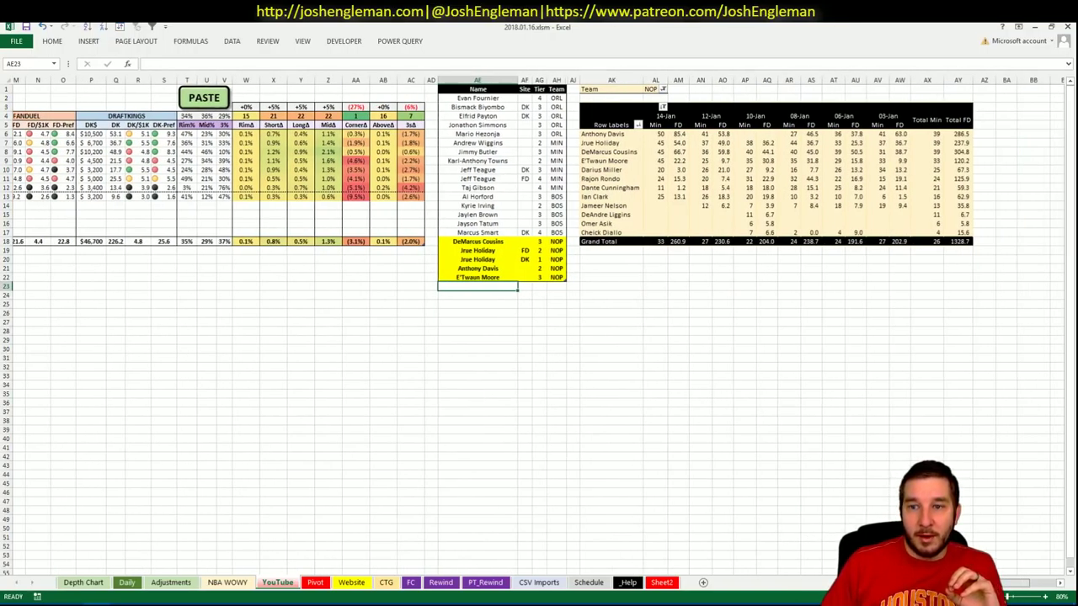
pyautogui.hscroll(-4, 745, 470)
pyautogui.write('Ian Clark')
pyautogui.press('Tab')
pyautogui.write('DK')
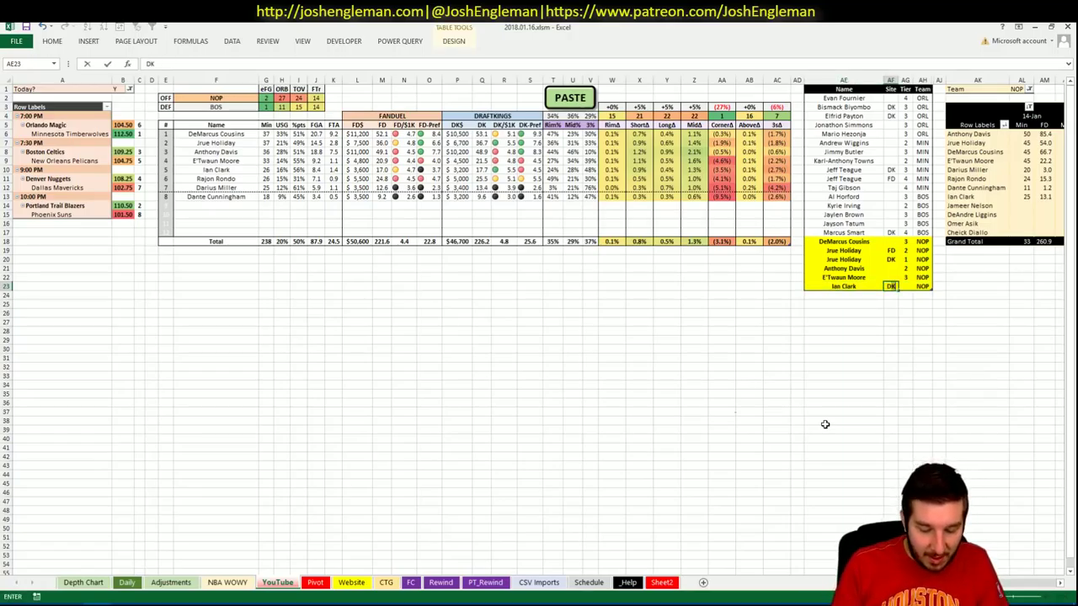
pyautogui.press('Return')
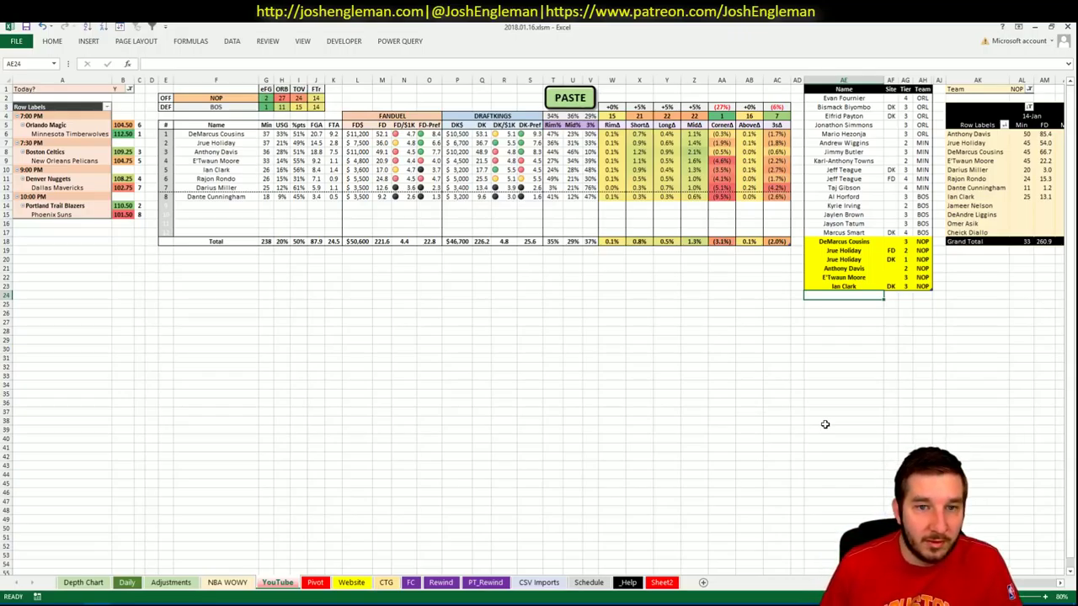
pyautogui.write('Ian Clark')
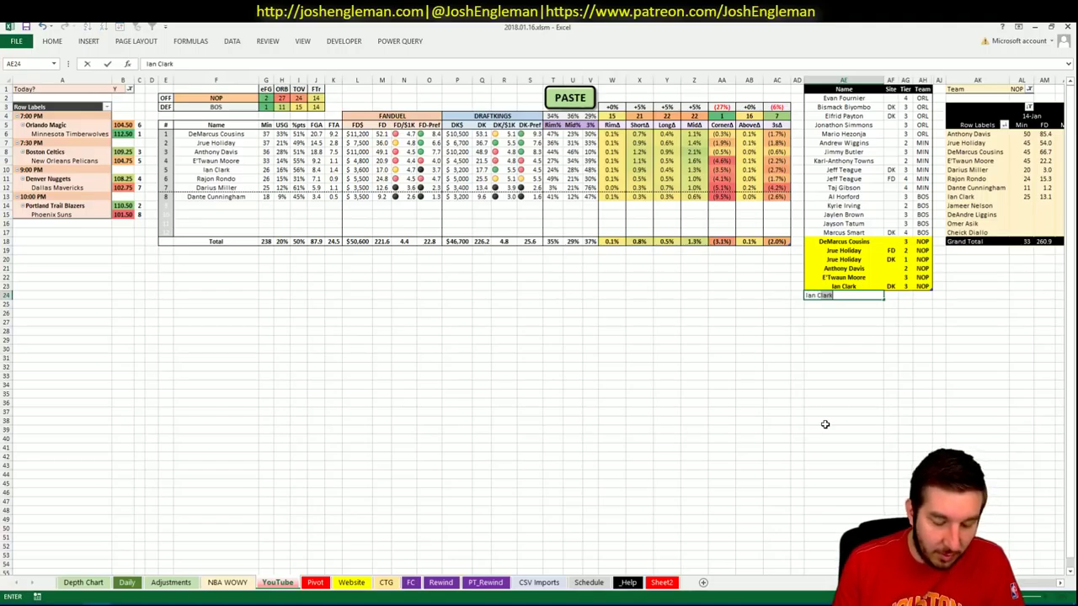
pyautogui.press('Tab')
pyautogui.write('FD')
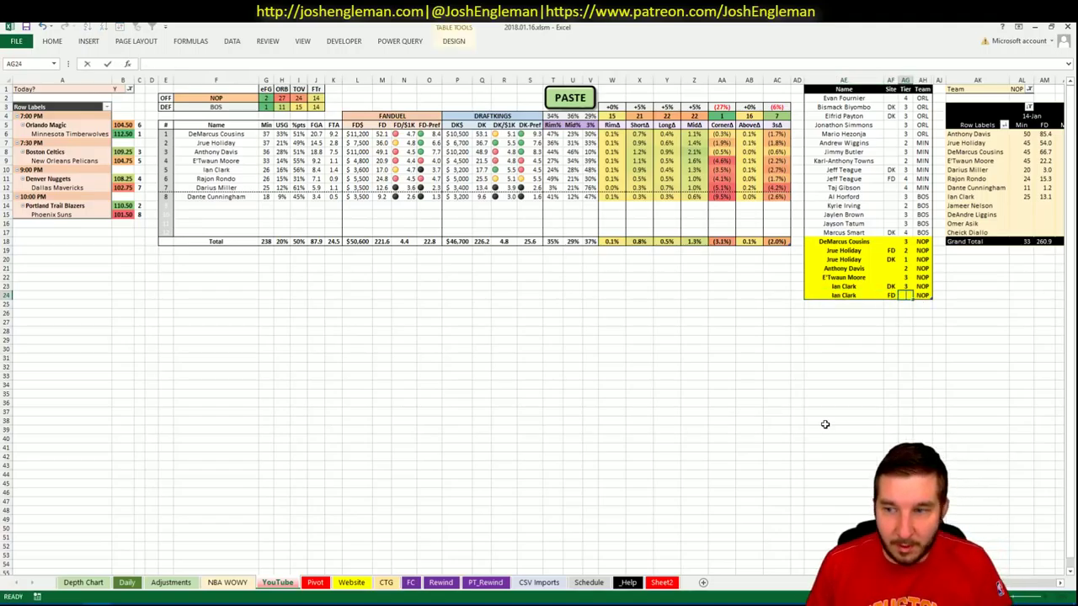
pyautogui.press('Return')
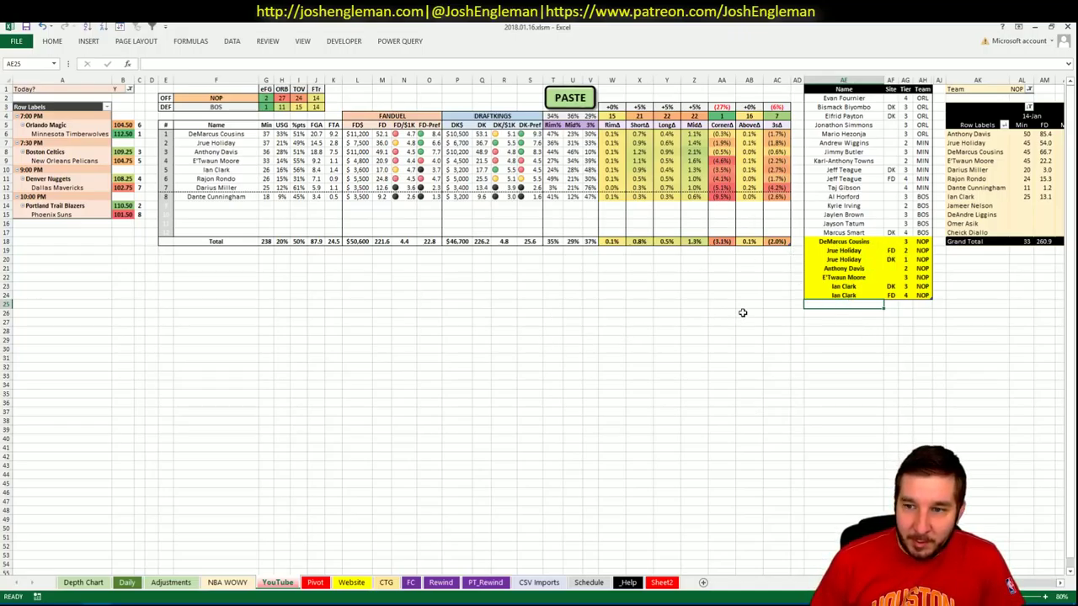
# - Enter Rajon Rondo as a new name below the Ian Clark rows and check his recent minutes and FD points in the game log pivot table
pyautogui.write('Rajon Rondo')
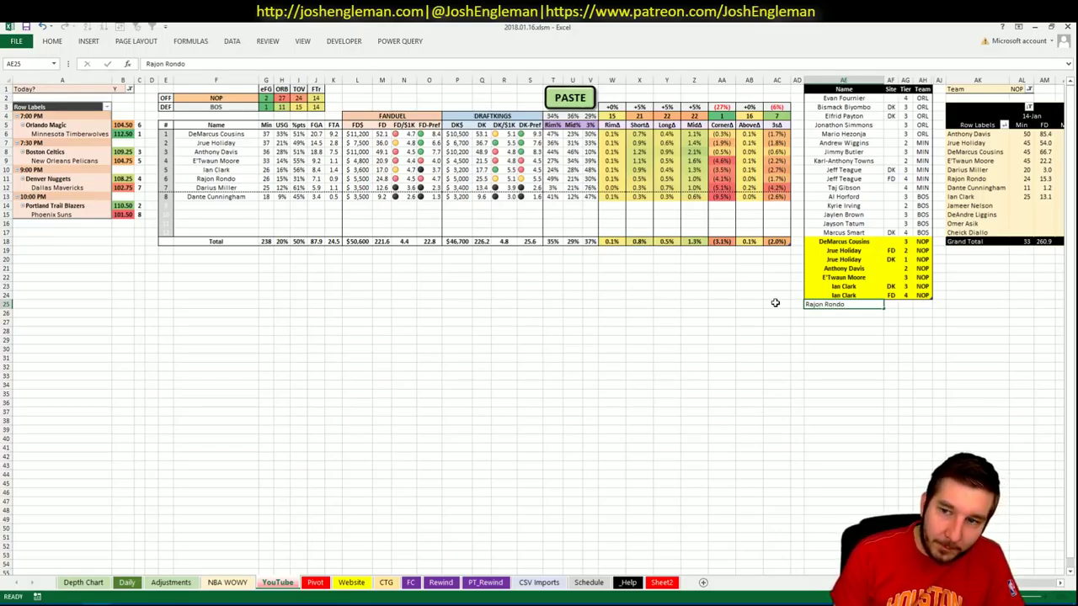
pyautogui.press('Return')
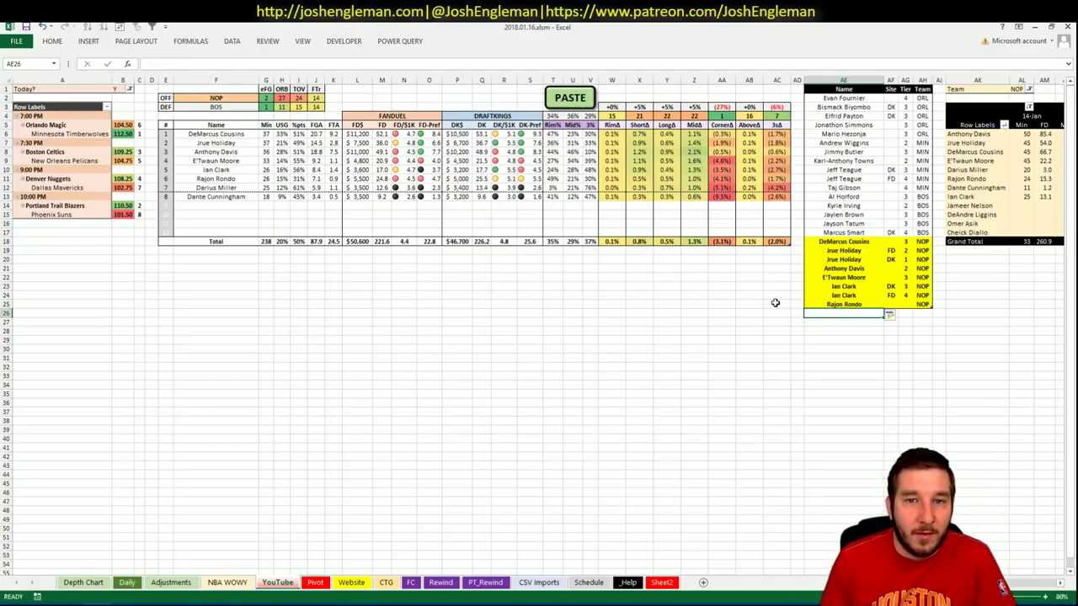
pyautogui.hscroll(3, 1002, 587)
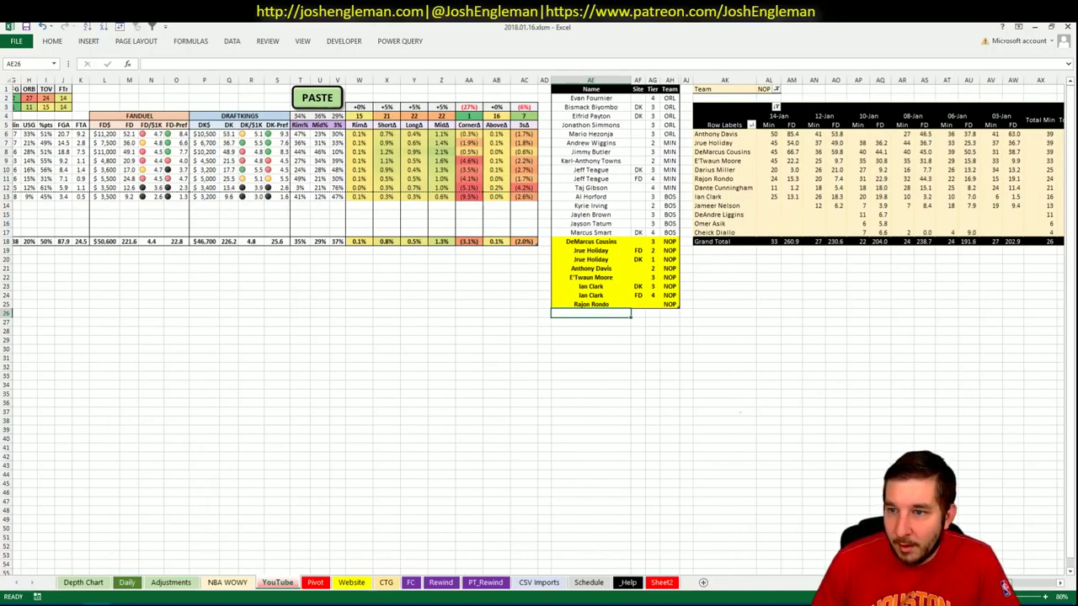
pyautogui.hscroll(-4, 1003, 587)
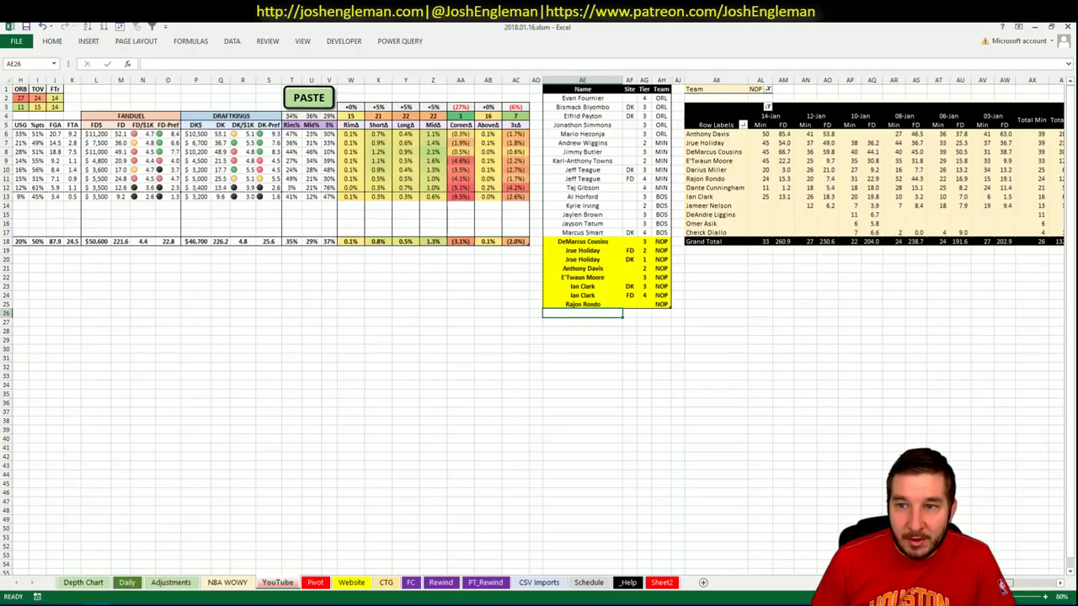
pyautogui.hscroll(-2, 1002, 587)
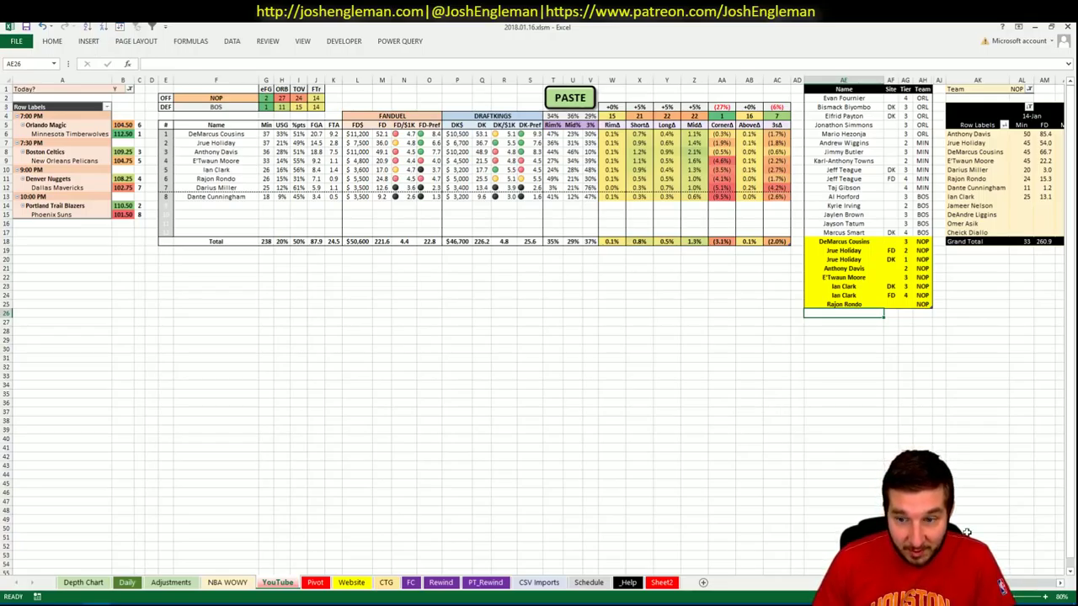
pyautogui.moveTo(1002, 585); pyautogui.dragTo(1011, 587)
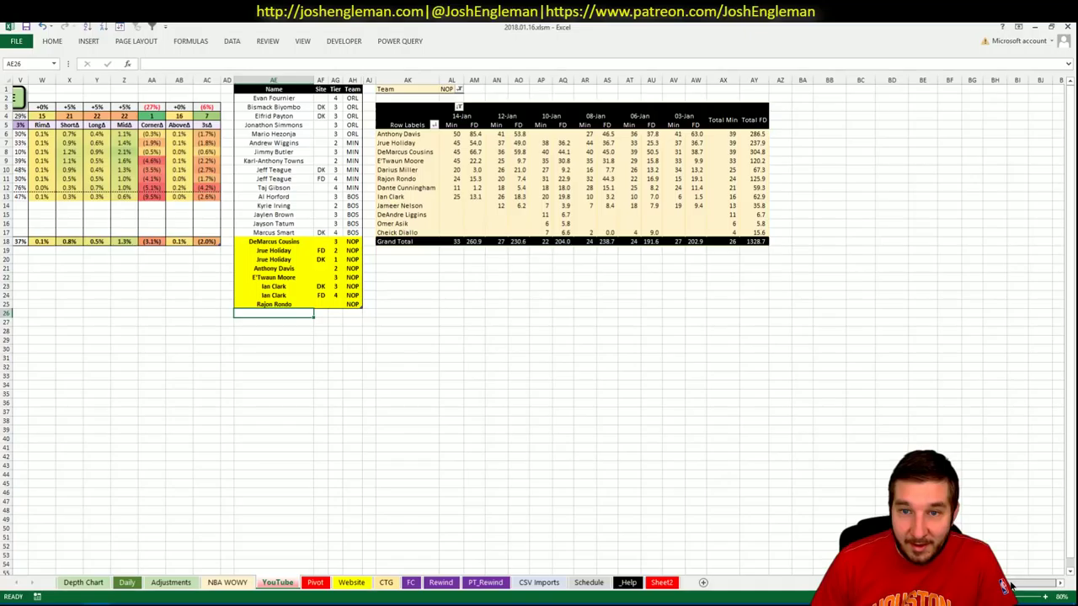
pyautogui.moveTo(1005, 586); pyautogui.dragTo(1004, 586)
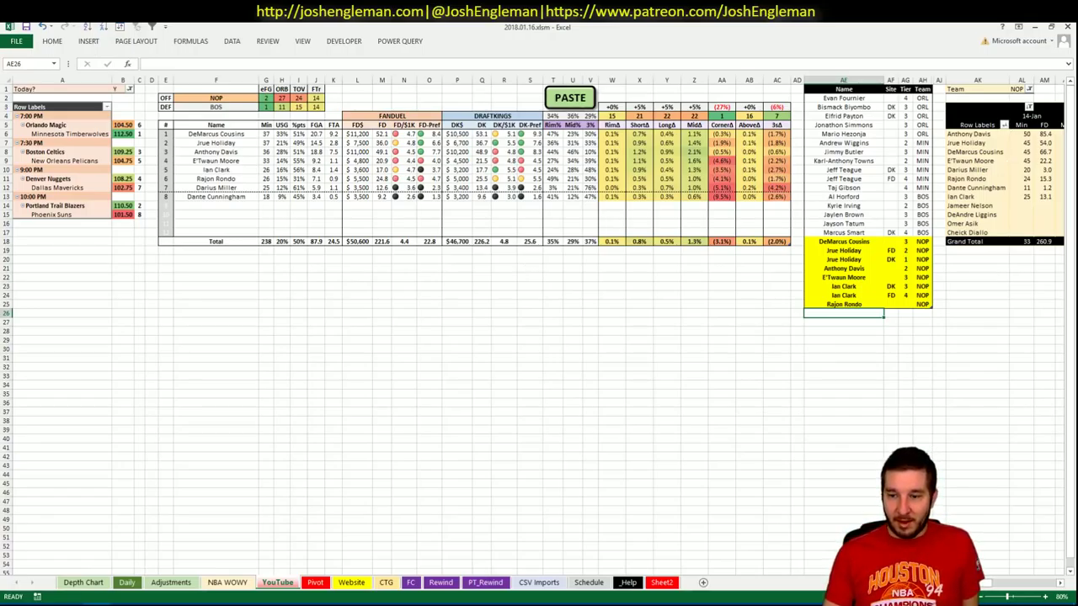
pyautogui.click(1044, 178)
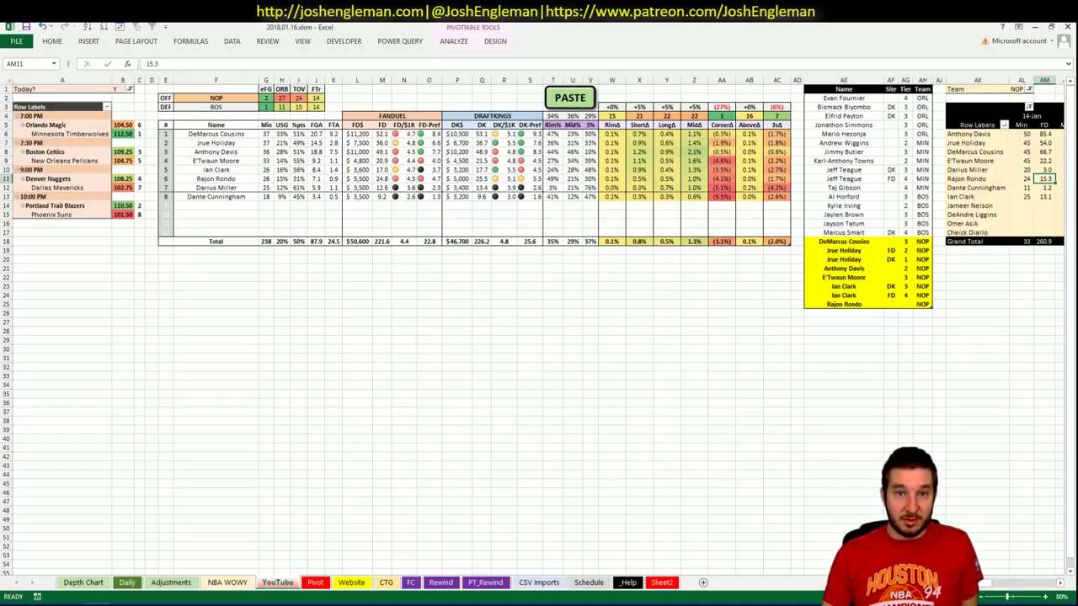
pyautogui.hscroll(5, 876, 176)
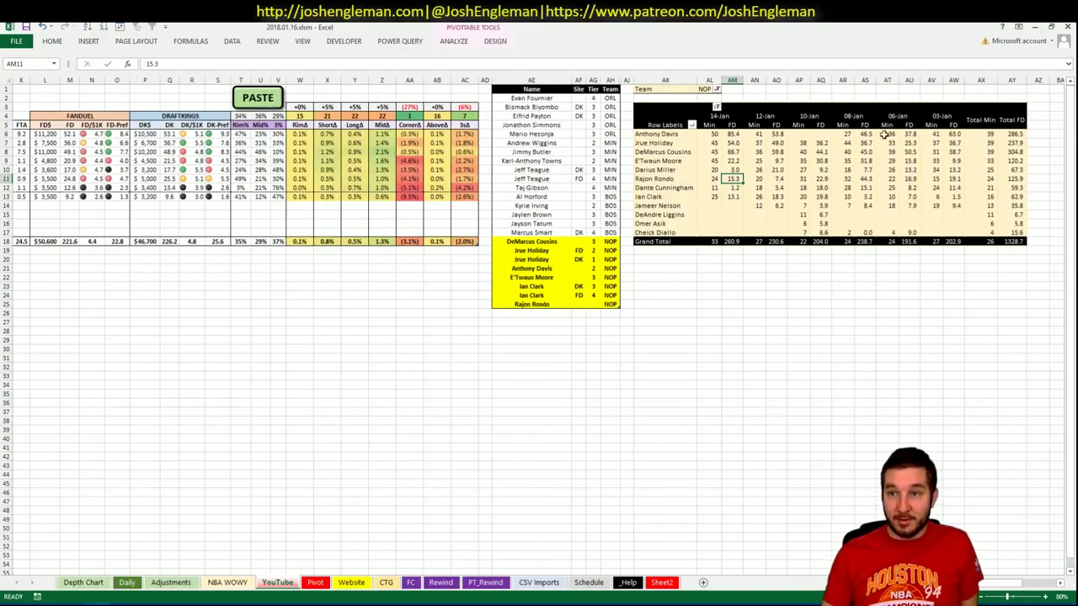
pyautogui.click(870, 181)
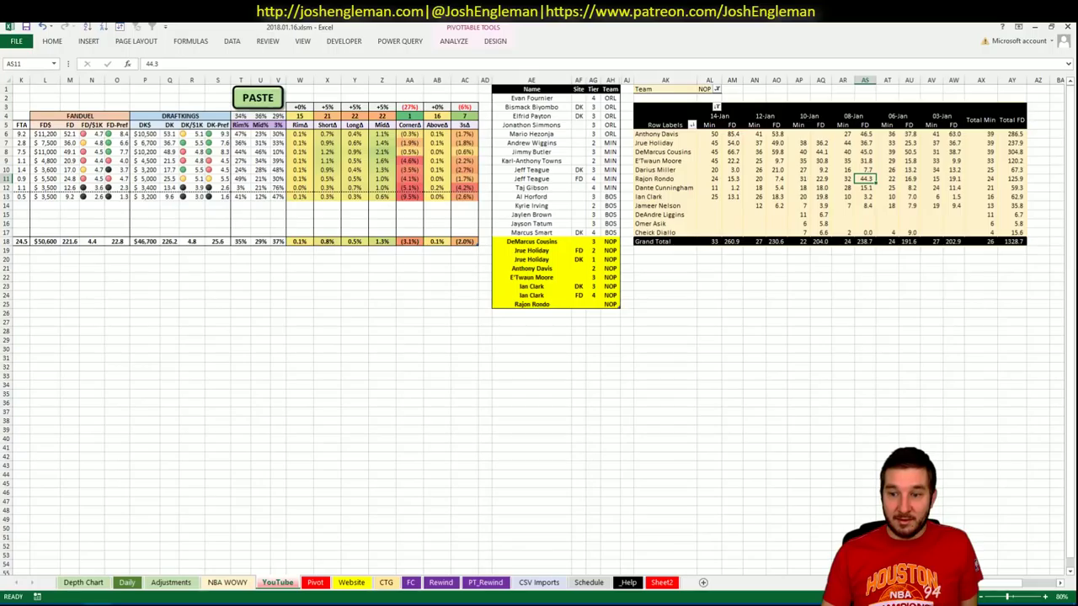
pyautogui.hscroll(-5, 581, 324)
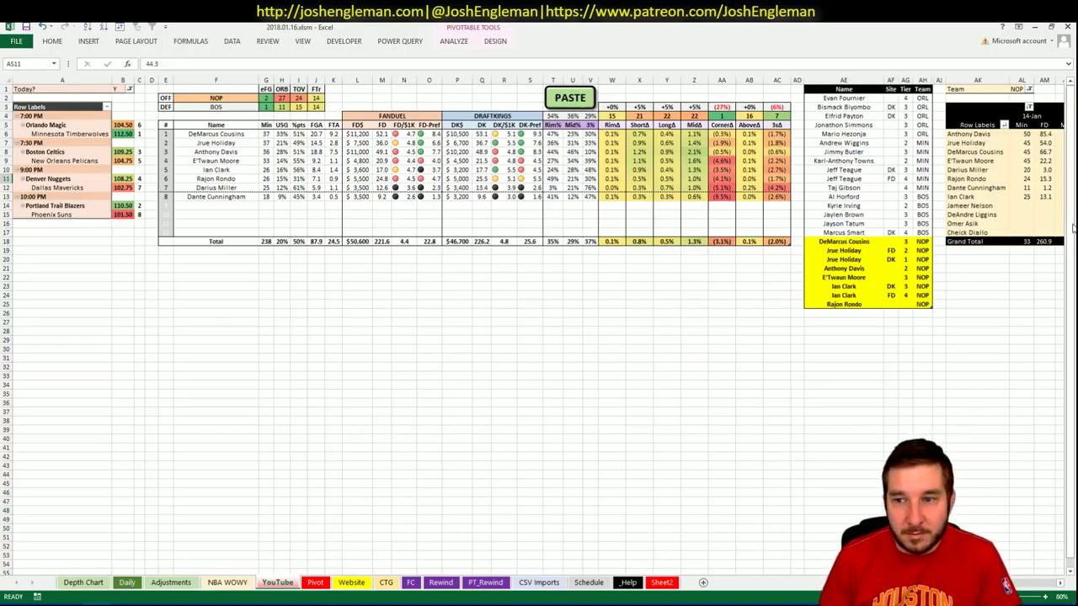
# - Set the site of the Rajon Rondo pick to FD and its tier to 4
pyautogui.click(891, 304)
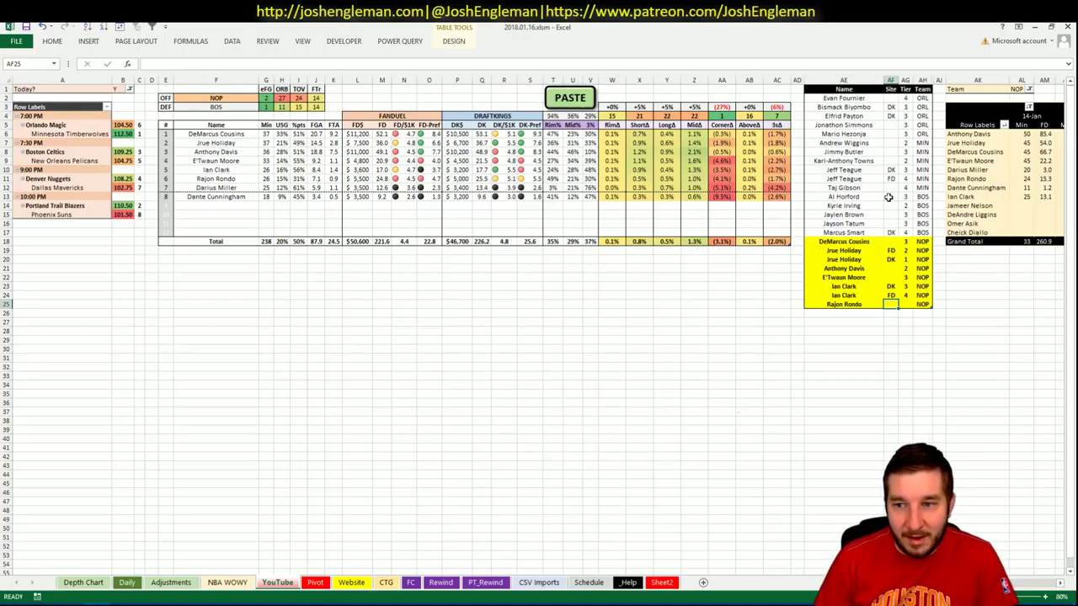
pyautogui.write('FD')
pyautogui.press('Tab')
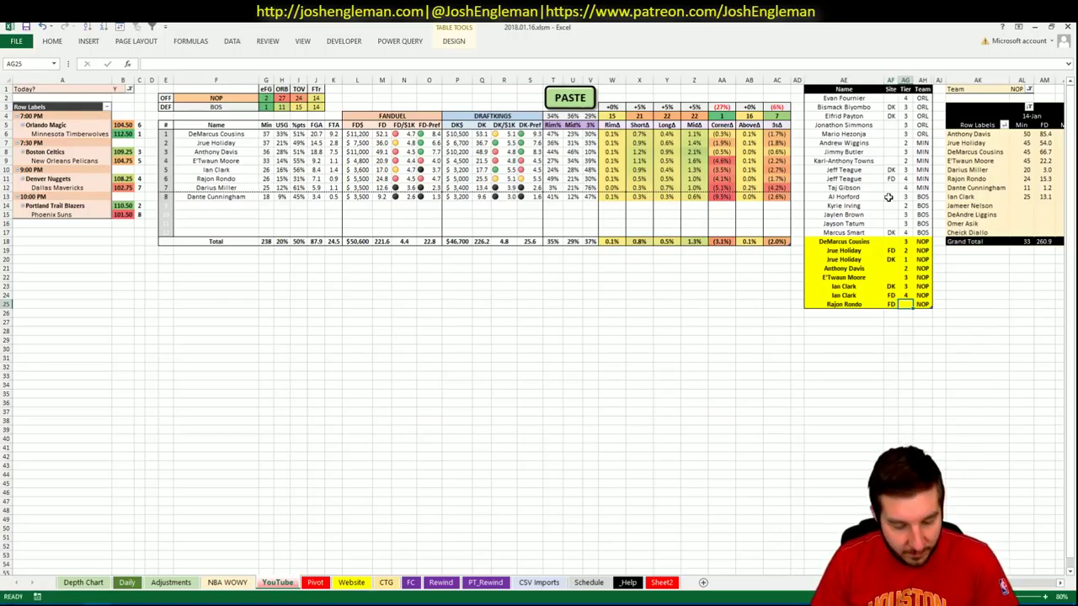
pyautogui.write('4')
pyautogui.press('Return')
# - Add a second Rajon Rondo row to the pick list with site DK and tier 3
pyautogui.write('Rajon Rondo')
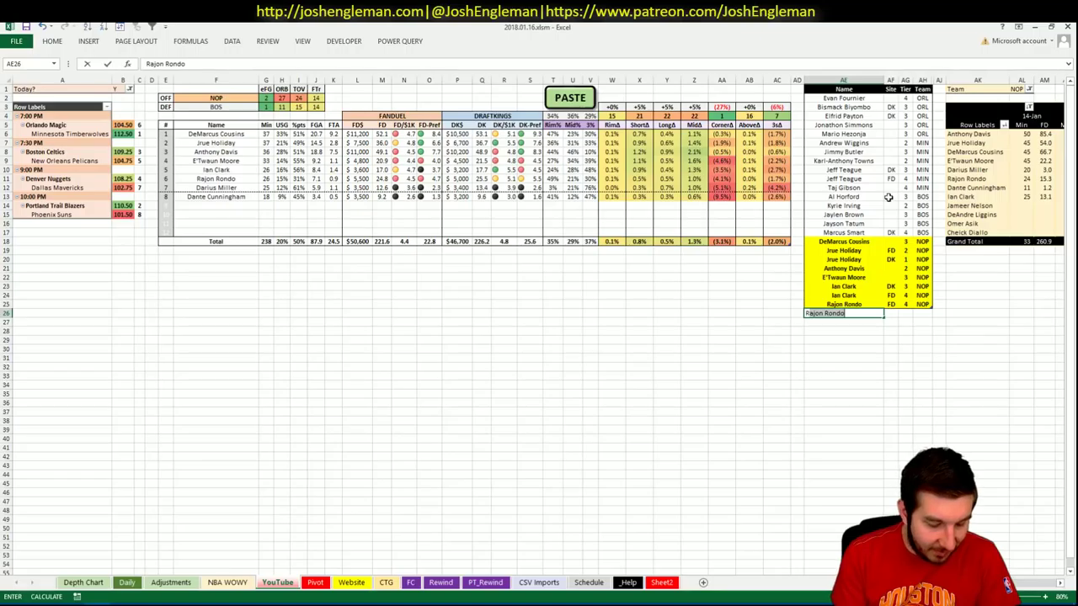
pyautogui.write('ajon')
pyautogui.press('Tab')
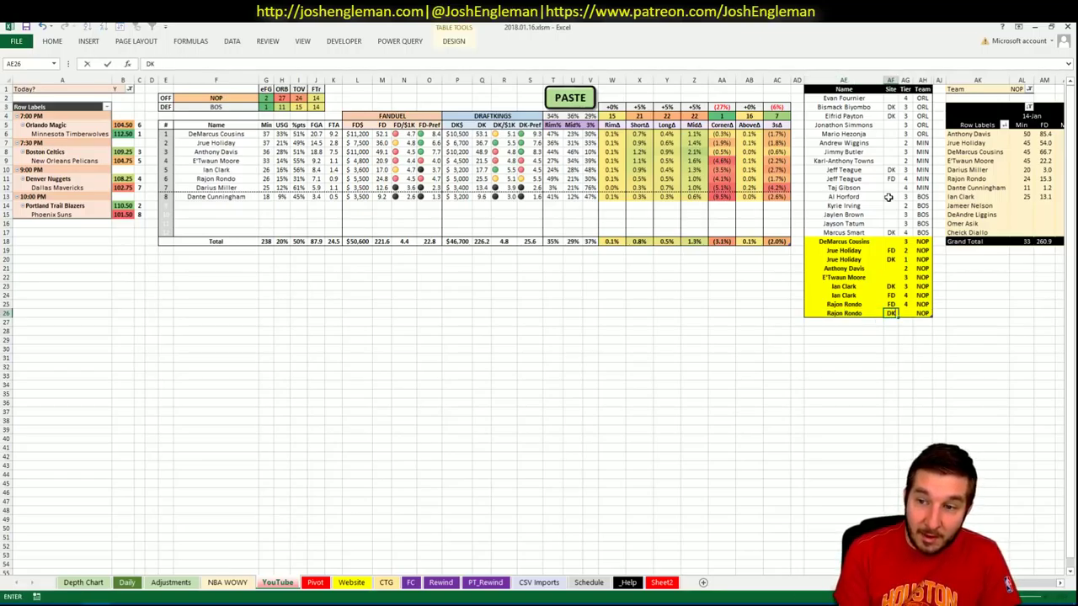
pyautogui.write('DK')
pyautogui.press('Tab')
pyautogui.write('3')
pyautogui.press('Return')
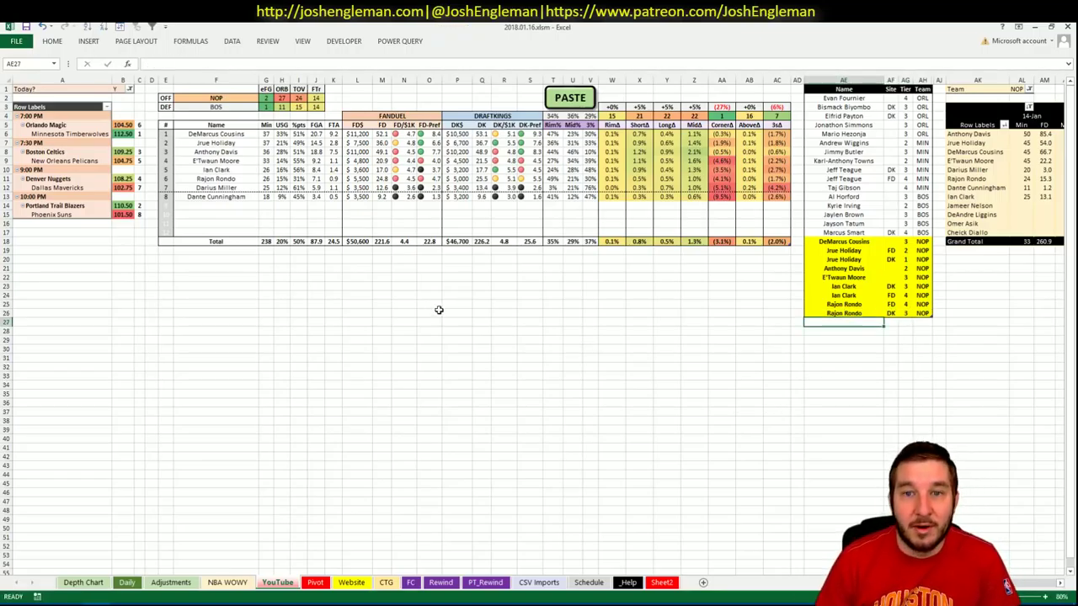
# - Change the offensive team above the projections table to DEN
pyautogui.click(225, 98)
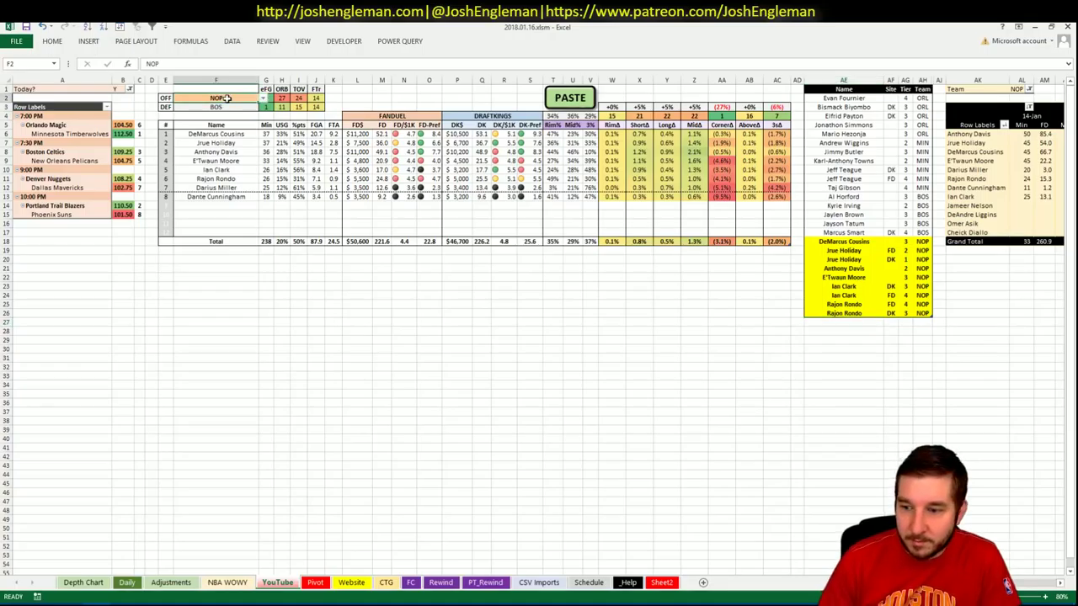
pyautogui.write('DEN')
pyautogui.press('Return')
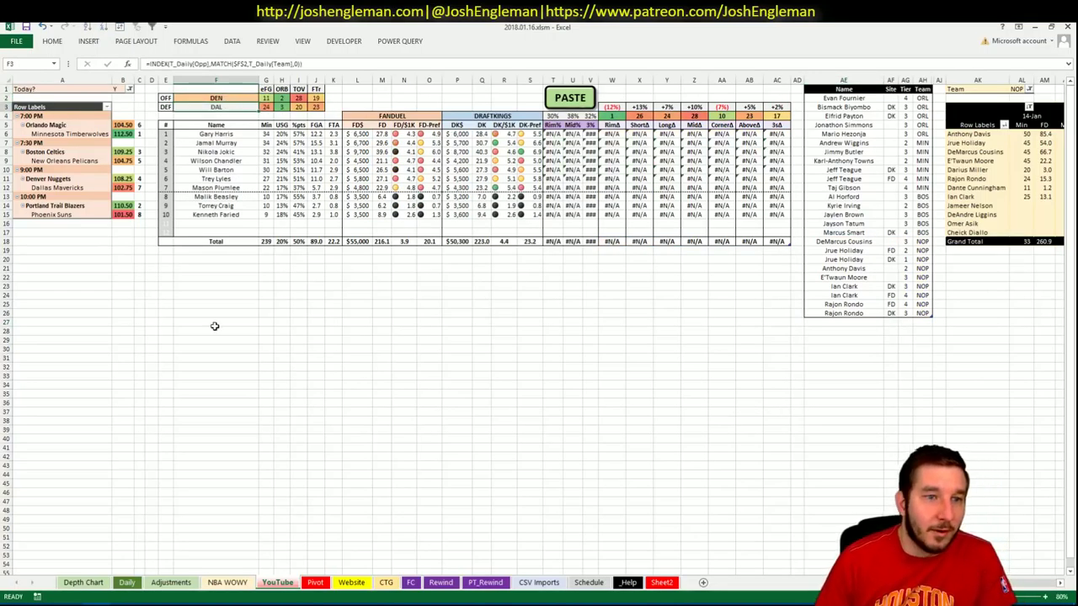
# - Switch to Chrome and open the Denver Nuggets' player stats on Cleaning the Glass through the player/team search
pyautogui.moveTo(59, 604)
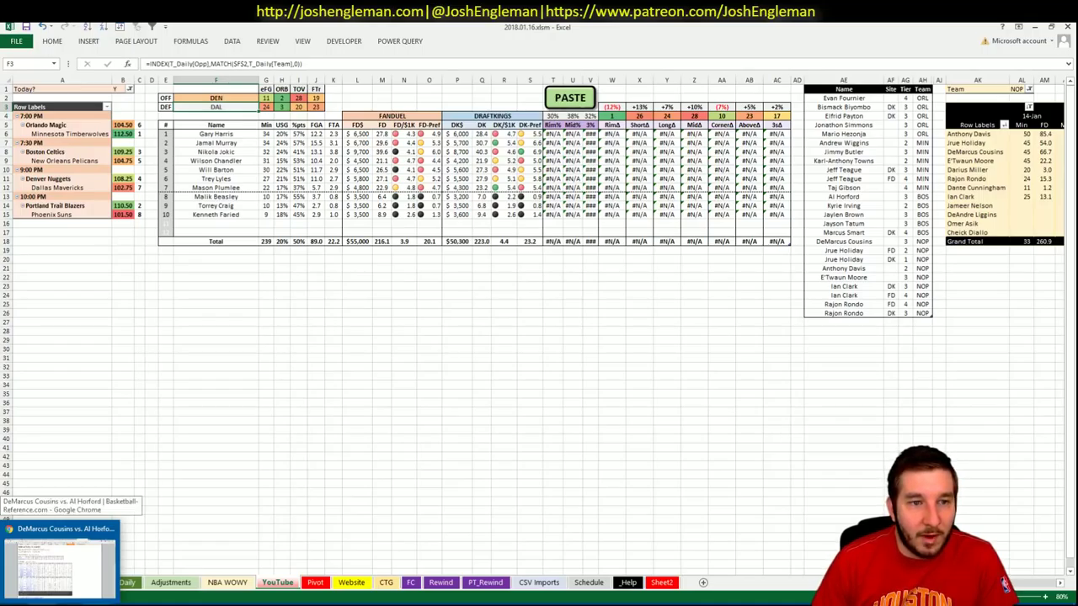
pyautogui.click(59, 585)
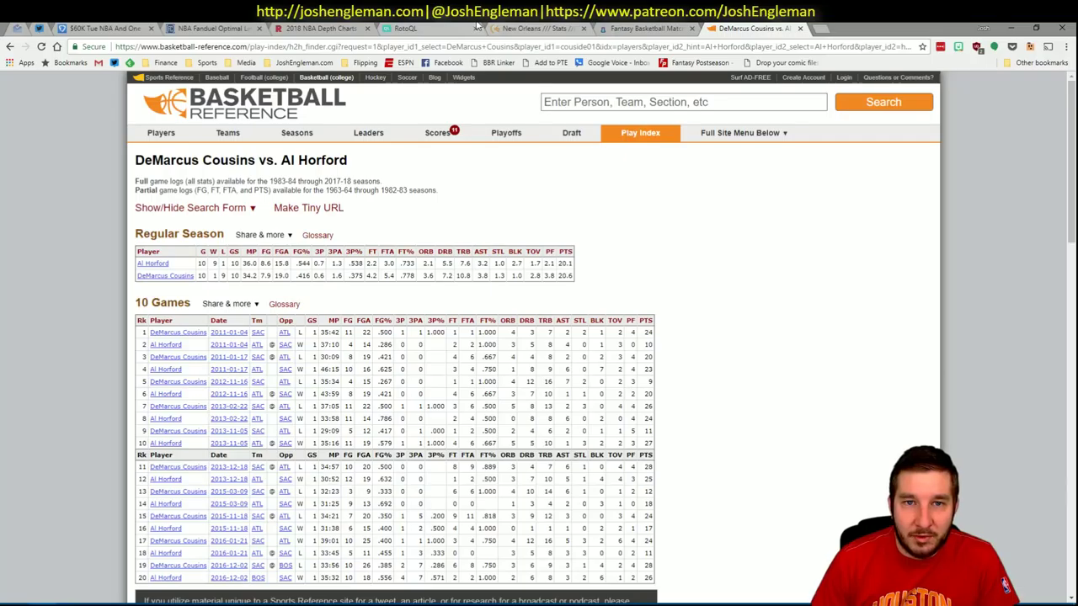
pyautogui.click(539, 28)
pyautogui.click(274, 116)
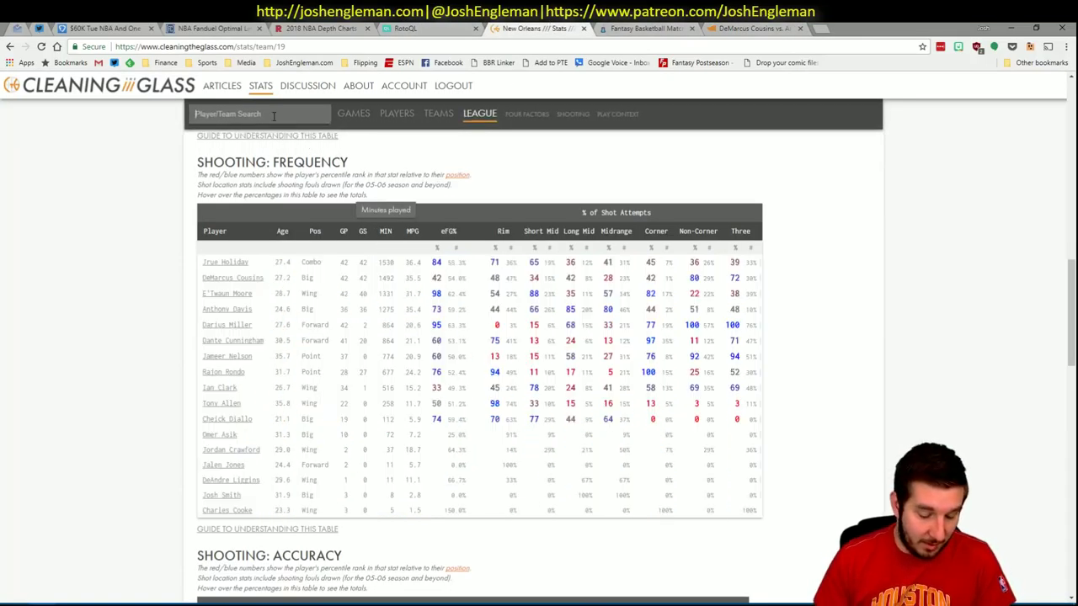
pyautogui.write('Den')
pyautogui.press('Return')
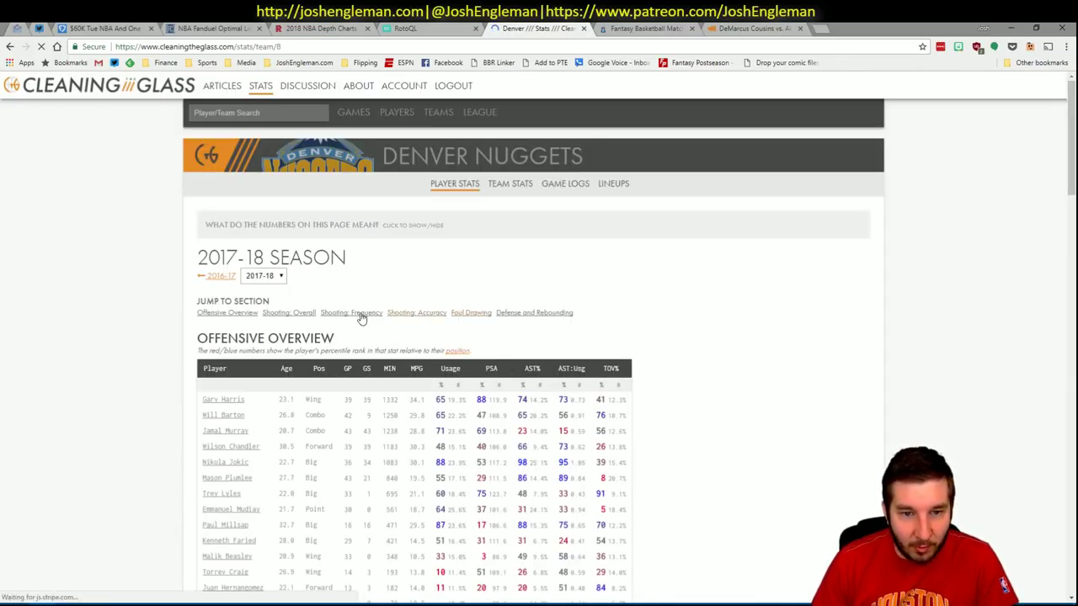
# - Copy Denver's Shooting: Frequency player rows from Cleaning the Glass and load them into the Excel projections sheet with the paste macro
pyautogui.click(361, 315)
pyautogui.moveTo(731, 483); pyautogui.dragTo(202, 264)
pyautogui.hotkey('ctrl', 'c')
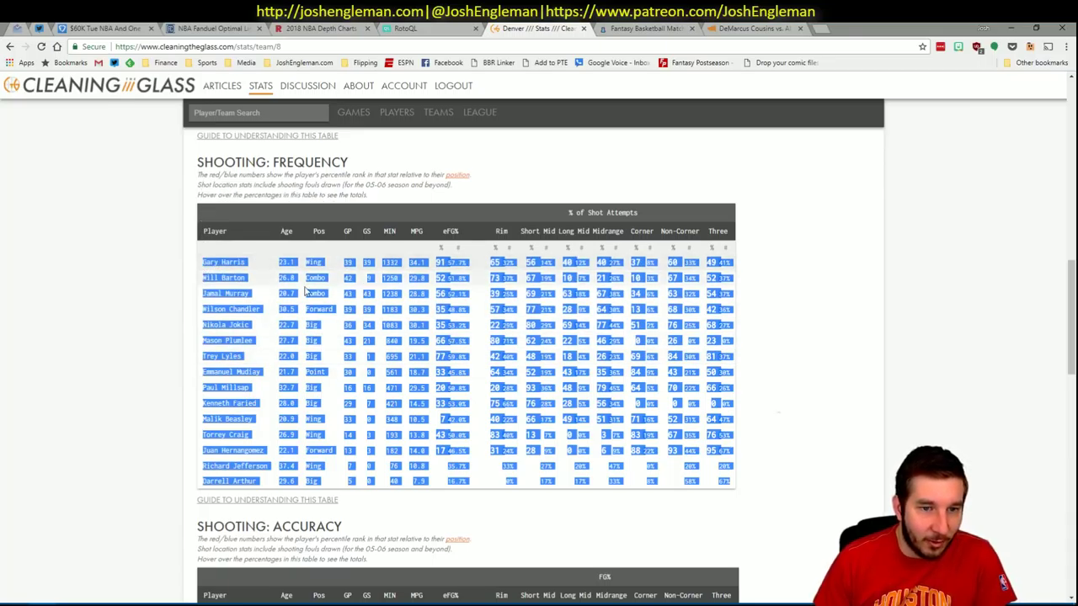
pyautogui.hotkey('alt', 'Tab')
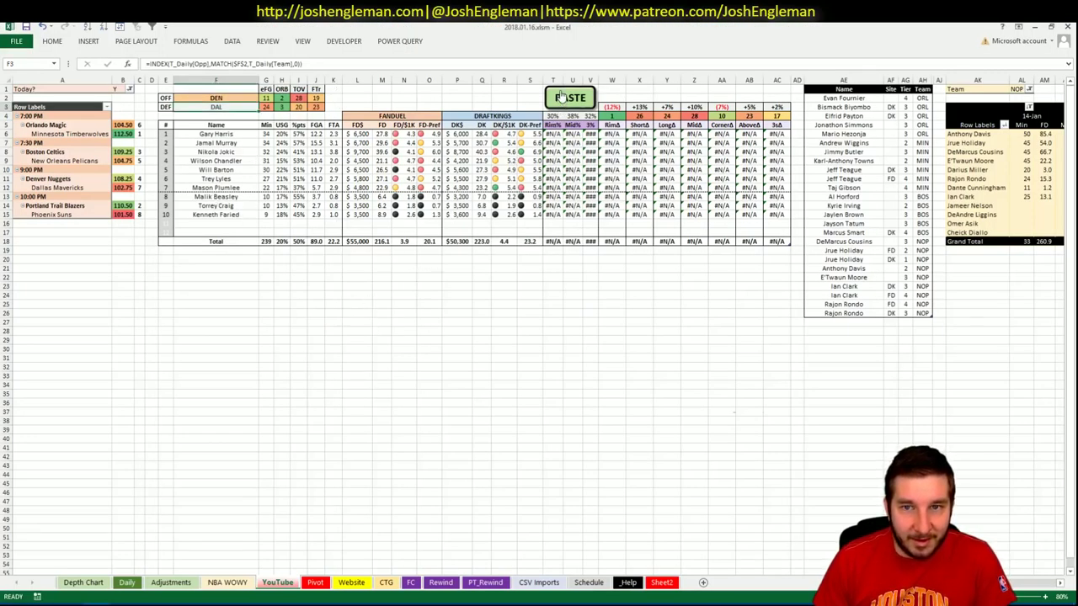
pyautogui.click(562, 96)
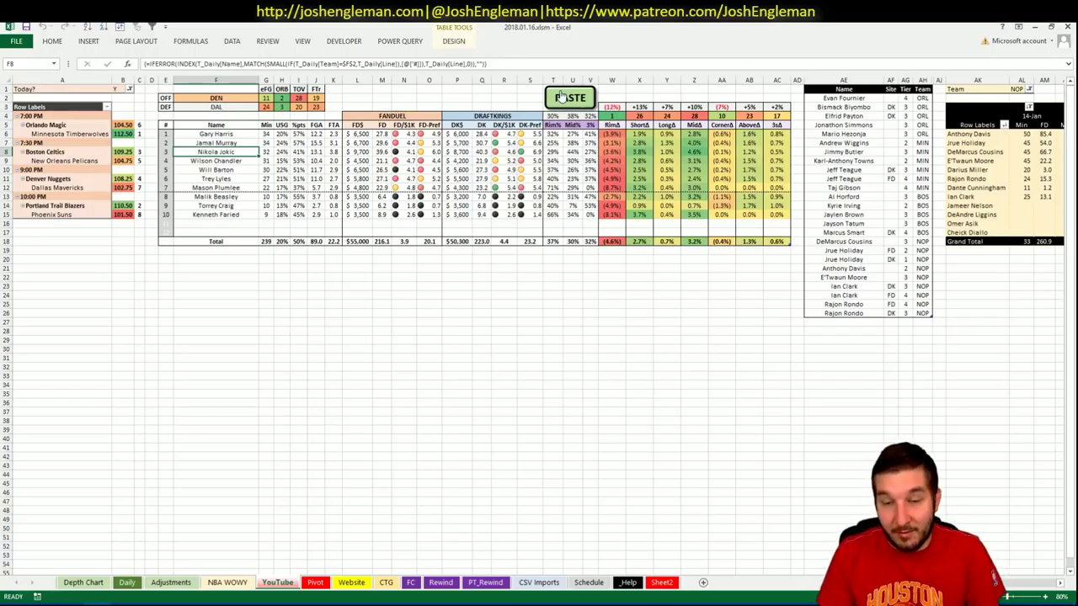
# - Switch to Chrome and open Devin Harris's player page on Basketball Reference through the site search
pyautogui.hotkey('alt', 'Tab')
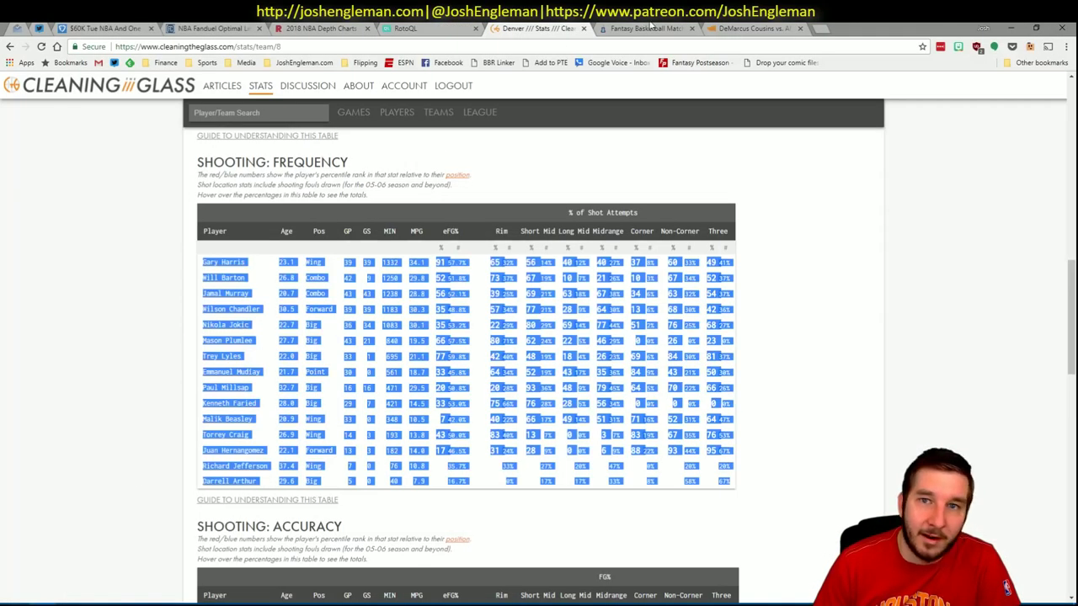
pyautogui.click(756, 27)
pyautogui.click(622, 102)
pyautogui.write('de')
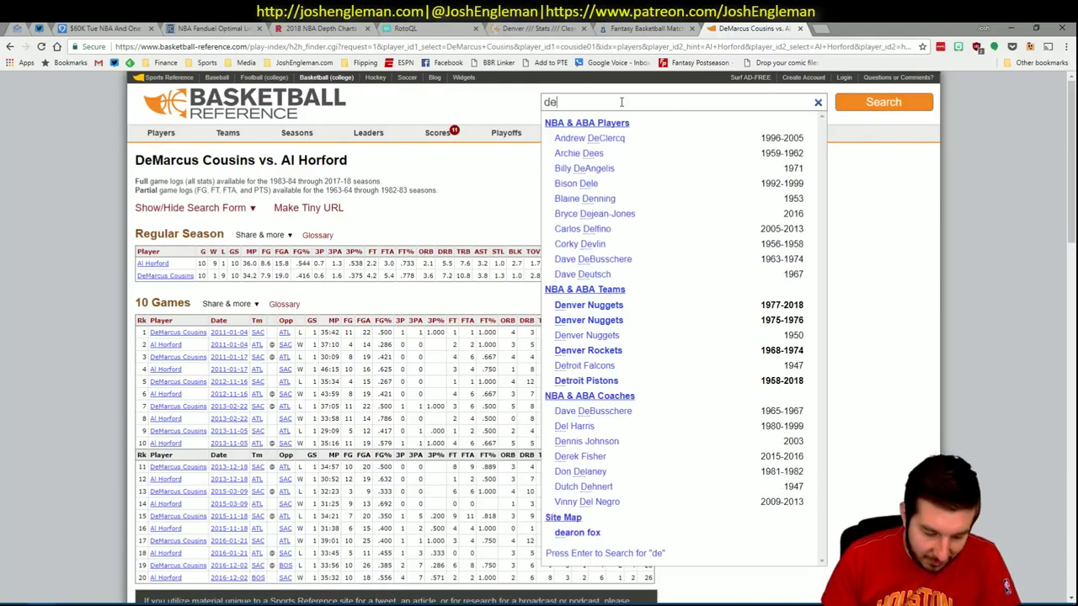
pyautogui.write('vin harris')
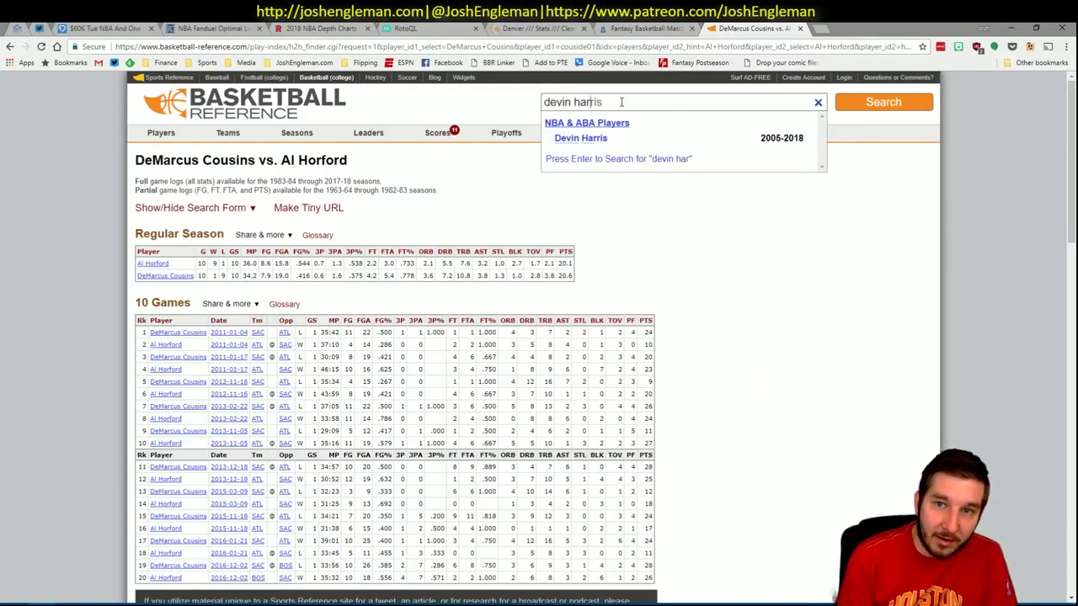
pyautogui.press('Down')
pyautogui.press('Return')
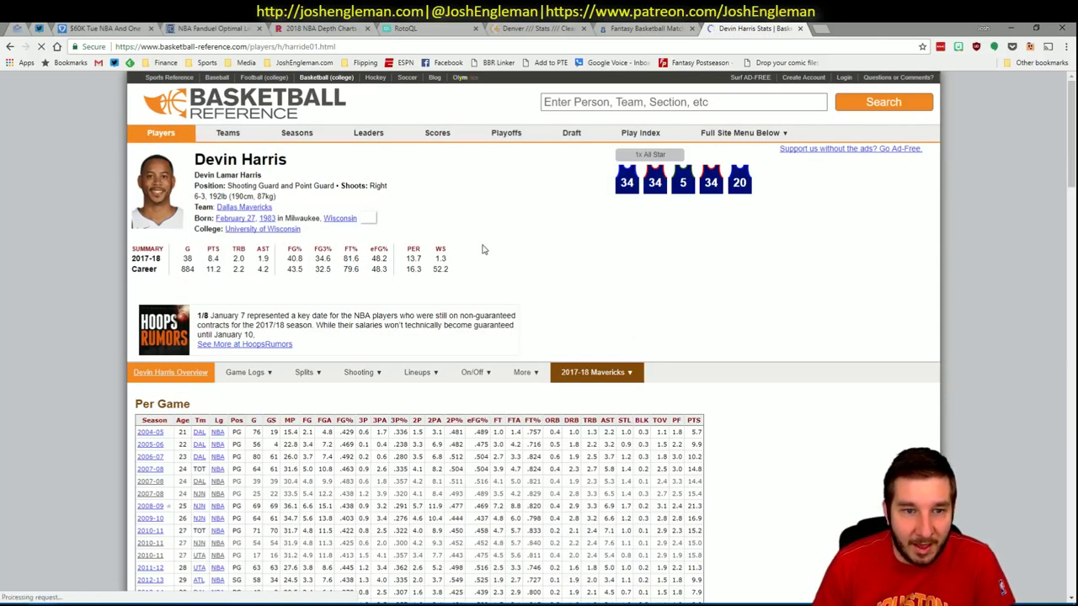
# - Hide the partial rows in Devin Harris's Per Game table and review his seasons and teams
pyautogui.scroll(-1, 506, 236)
pyautogui.scroll(-1, 354, 254)
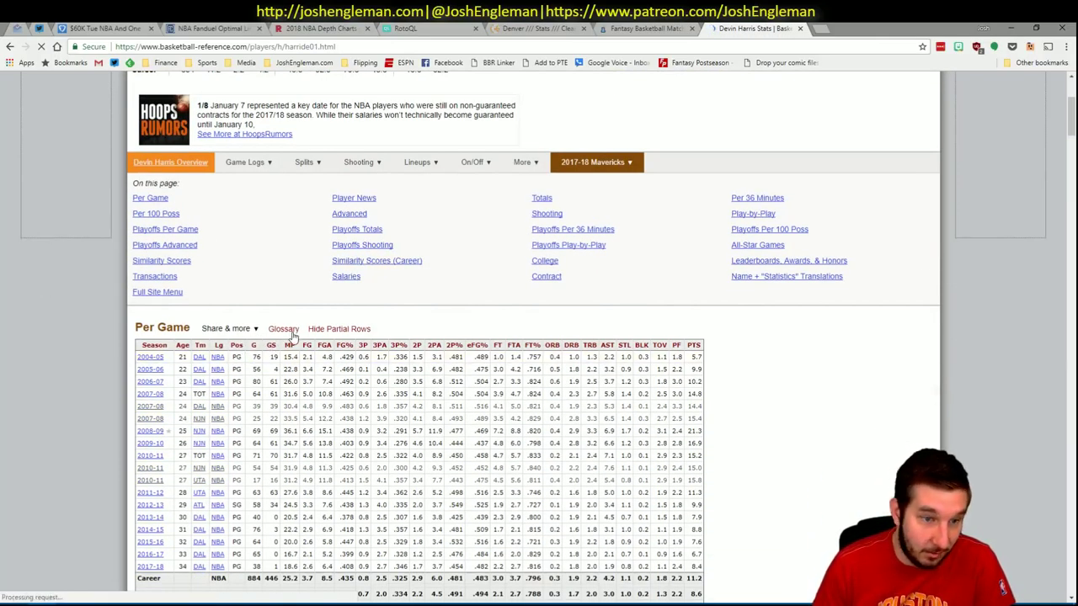
pyautogui.click(336, 331)
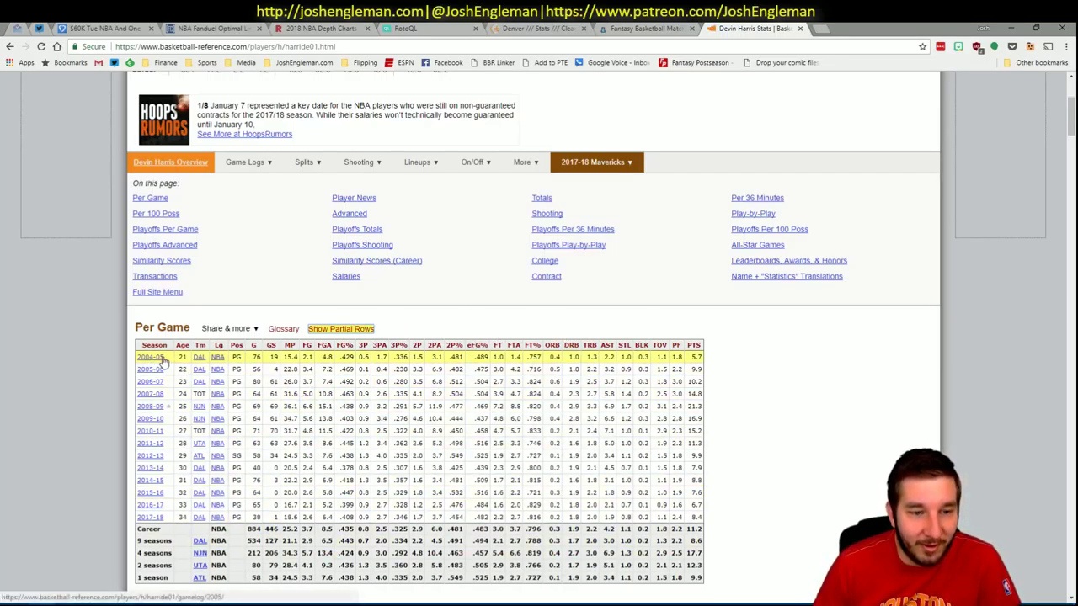
pyautogui.scroll(-1, 96, 361)
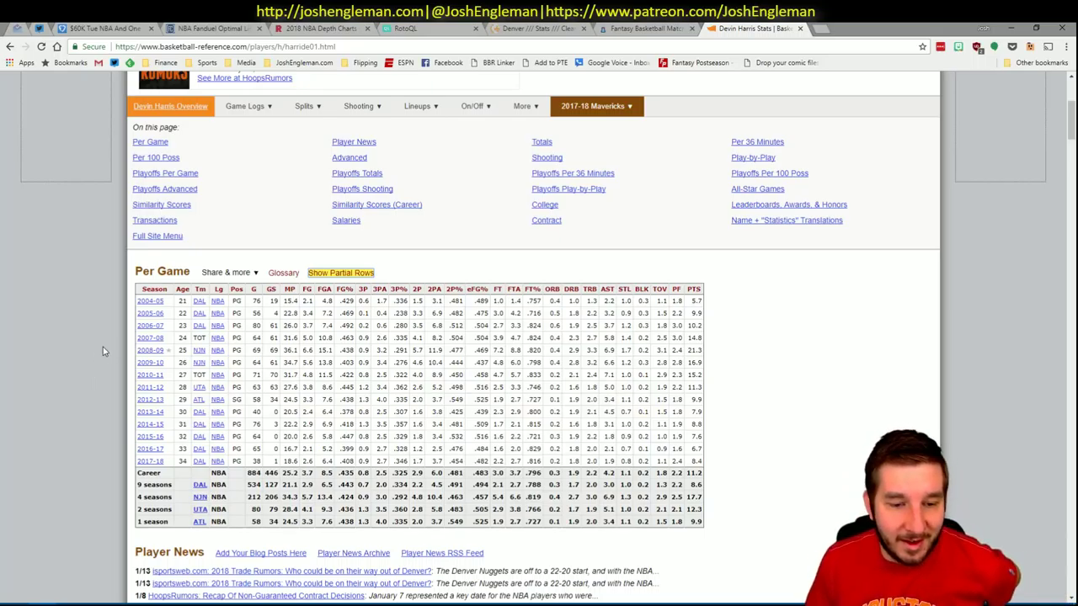
pyautogui.scroll(3, 105, 359)
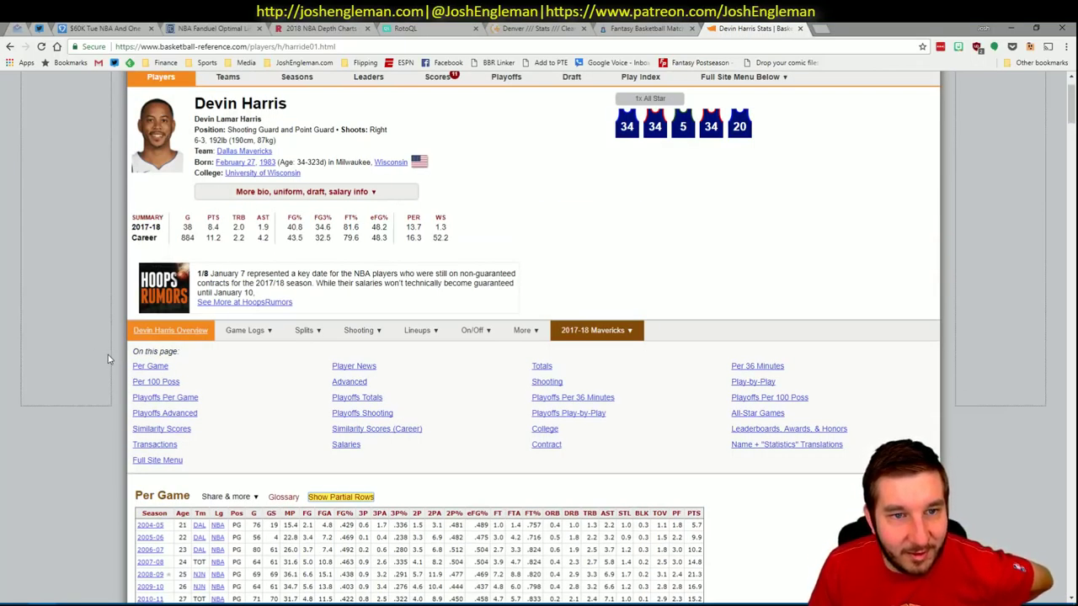
pyautogui.scroll(-2, 295, 388)
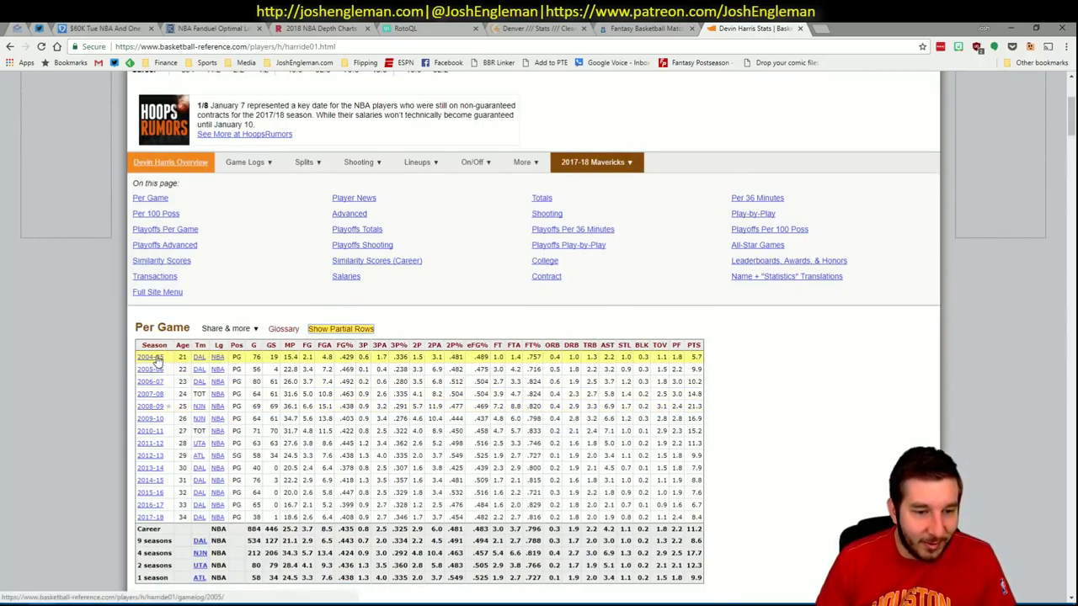
# - Open the 2004-05 Dallas Mavericks page and, from its Per Game table, open Pavel Podkolzin's player page
pyautogui.click(199, 357)
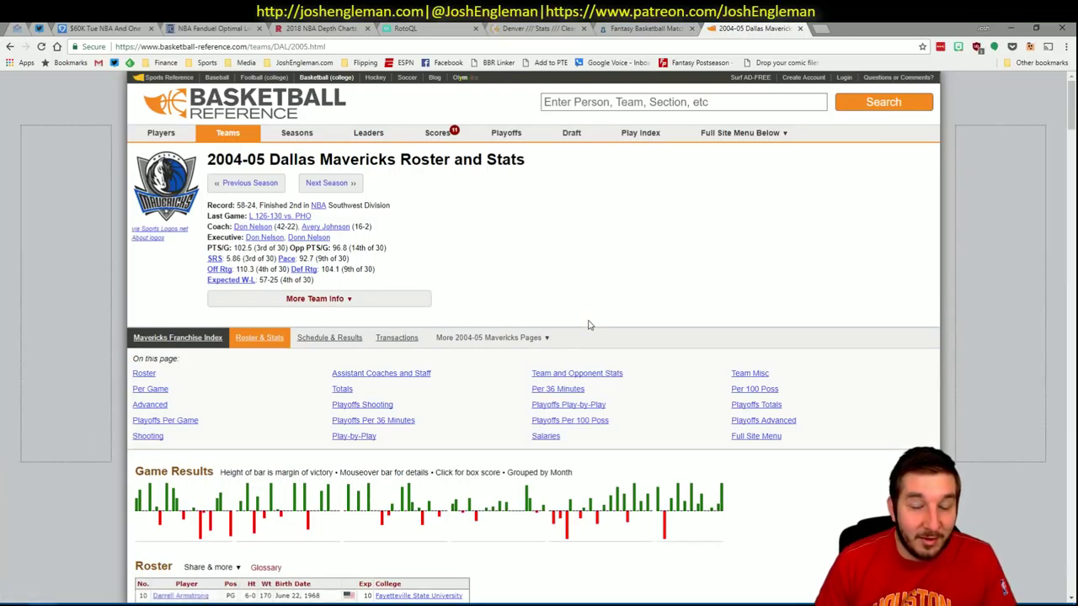
pyautogui.scroll(-10, 590, 326)
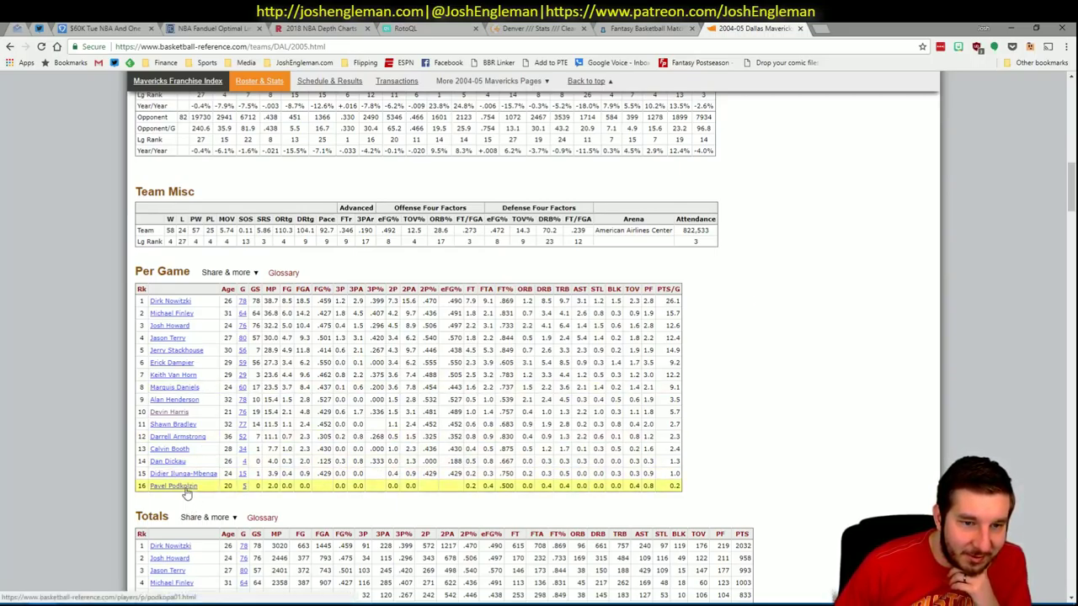
pyautogui.scroll(-3, 99, 476)
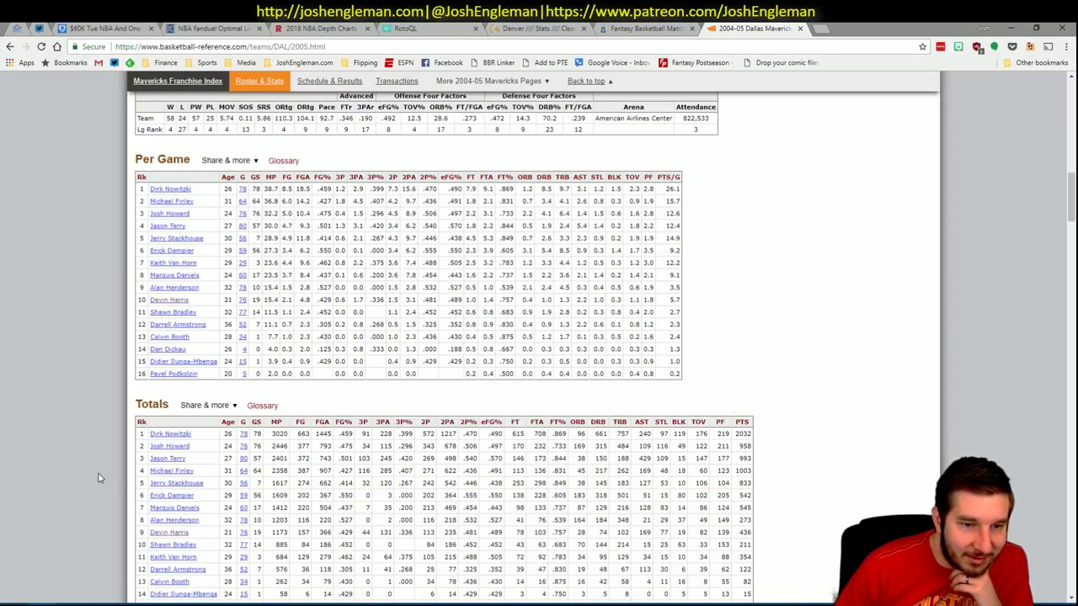
pyautogui.click(165, 377)
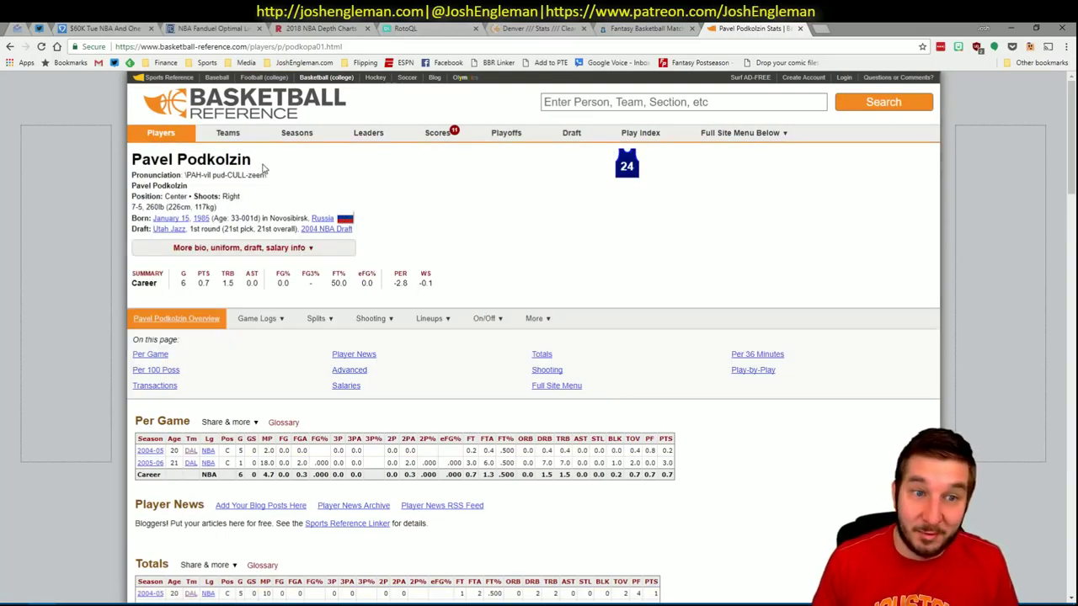
# - Copy the name Pavel Podkolzin from the page heading and run a Google search for it
pyautogui.moveTo(252, 161); pyautogui.dragTo(132, 160)
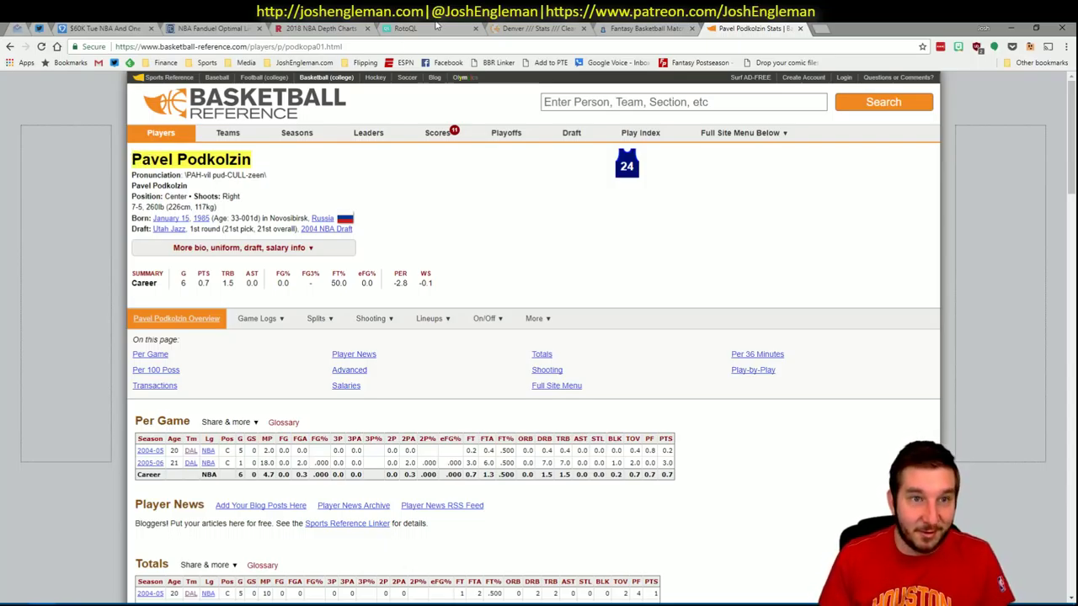
pyautogui.hotkey('ctrl', 'c')
pyautogui.hotkey('ctrl', 'l')
pyautogui.hotkey('ctrl', 'v')
pyautogui.press('Return')
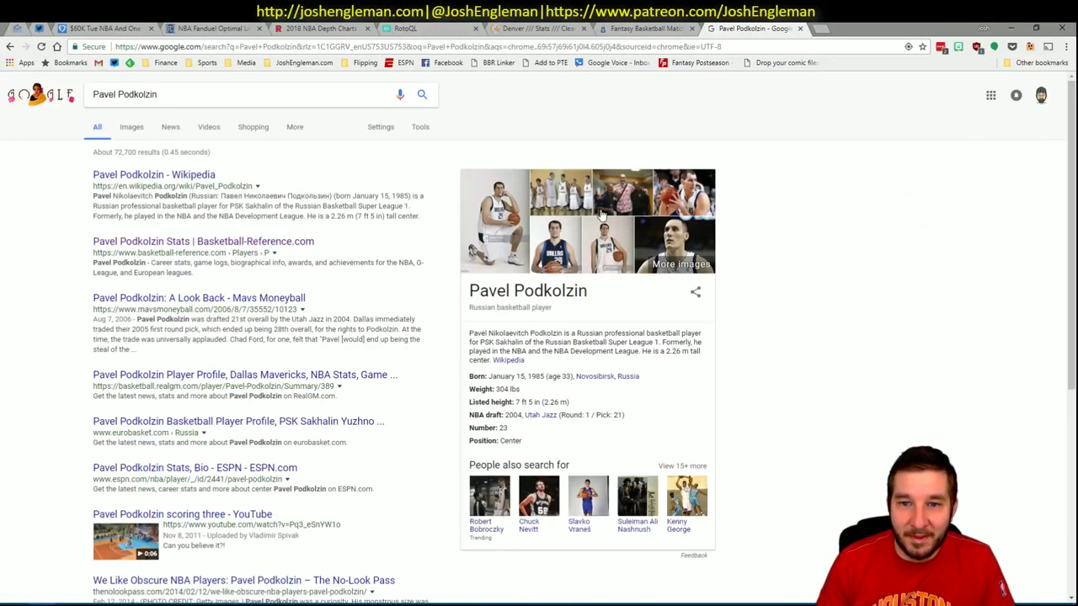
# - View the team photo and the New Mexico State photo in Google's Pavel Podkolzin image results, then close that browser tab
pyautogui.click(549, 198)
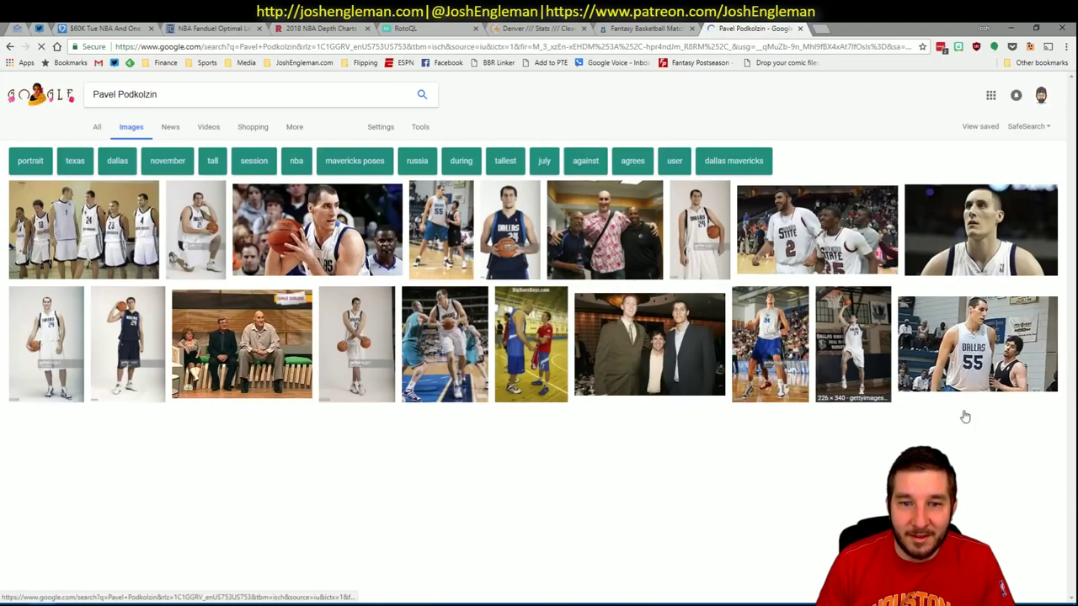
pyautogui.click(93, 231)
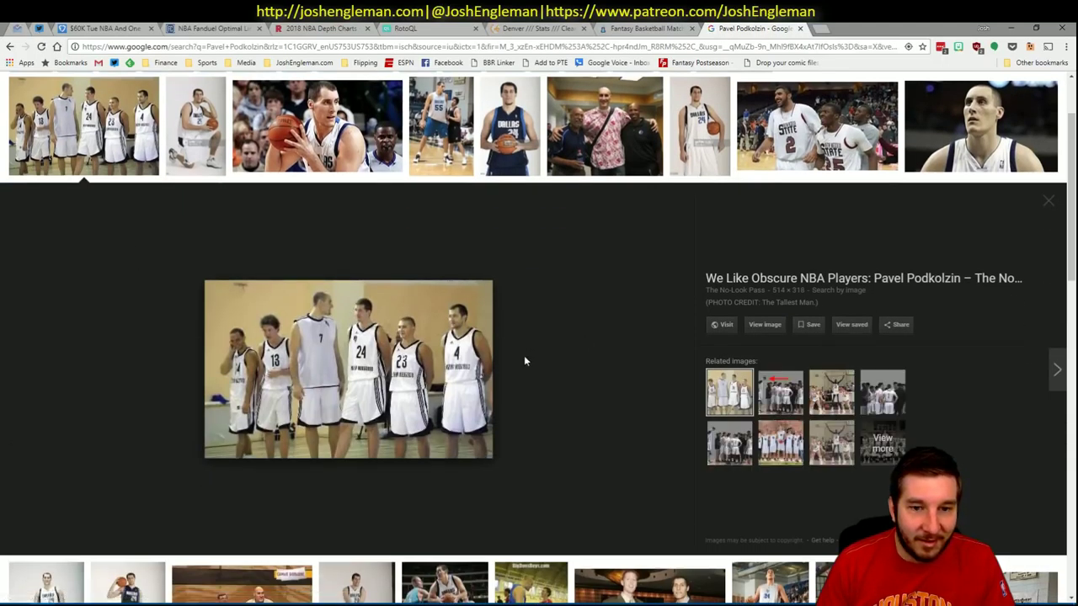
pyautogui.click(1052, 202)
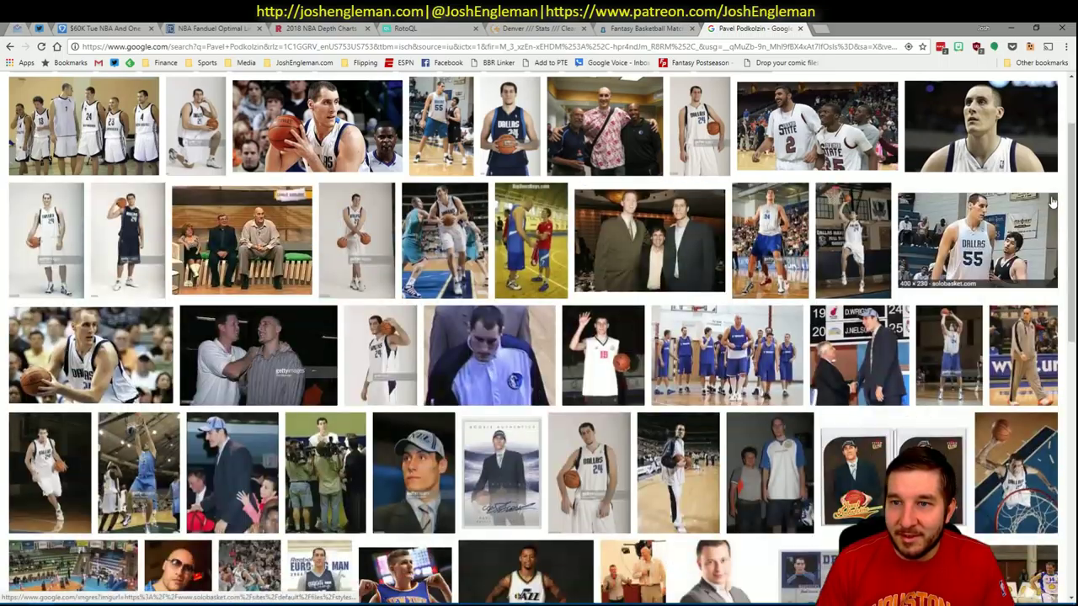
pyautogui.click(813, 126)
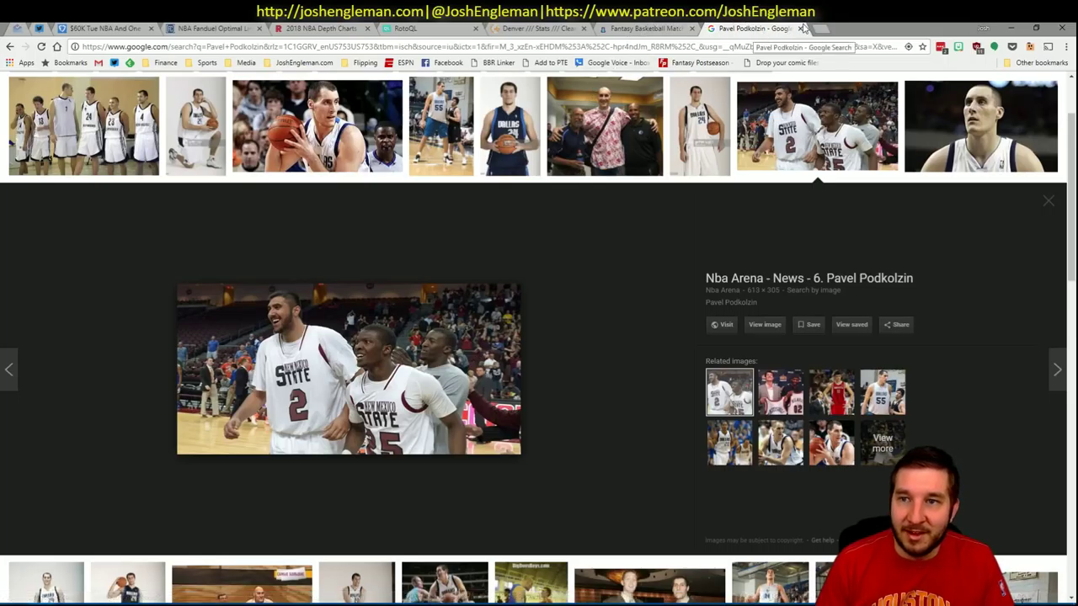
pyautogui.click(800, 27)
# - Switch to Excel and set the Team filter of the game-log pivot table to DEN
pyautogui.hotkey('alt', 'Tab')
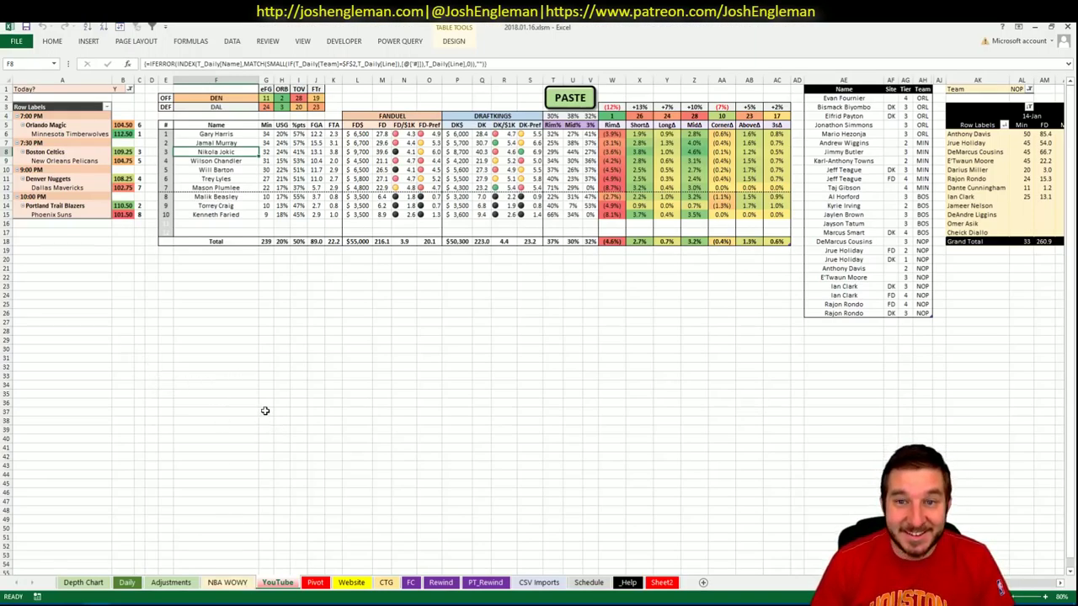
pyautogui.click(1018, 89)
pyautogui.write('D')
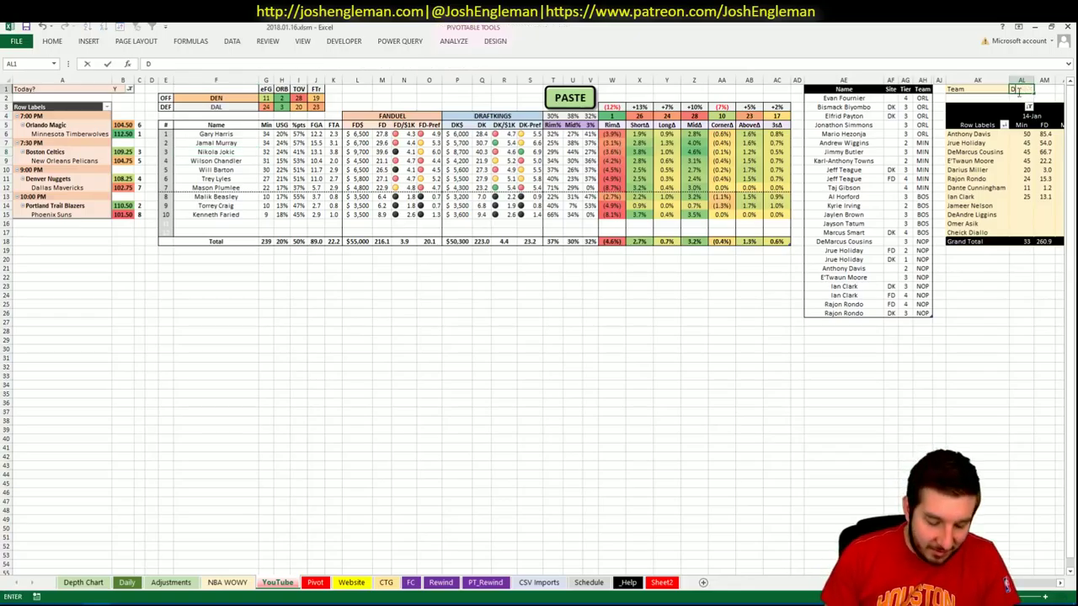
pyautogui.write('EN')
pyautogui.press('Return')
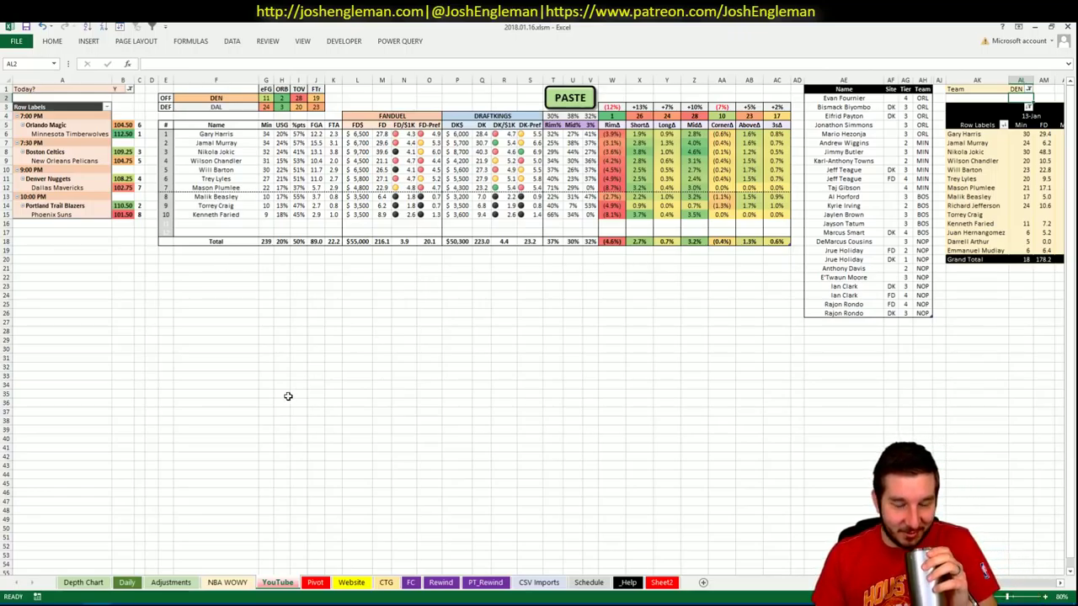
# - Switch to Chrome and open the Dallas Mavericks' player stats on Cleaning the Glass through the player/team search
pyautogui.moveTo(59, 604)
pyautogui.click(59, 561)
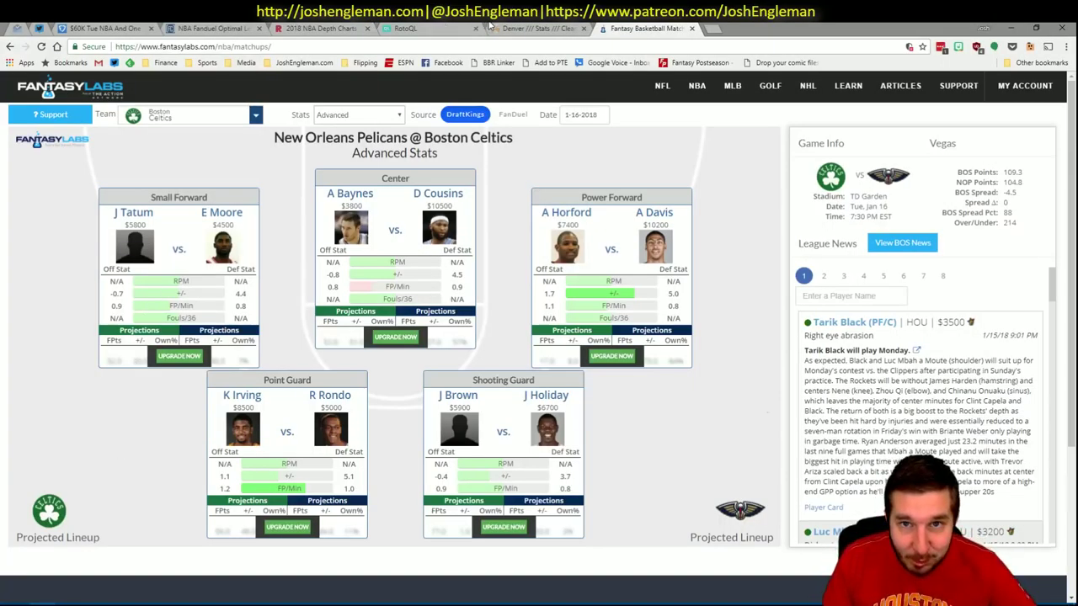
pyautogui.click(517, 28)
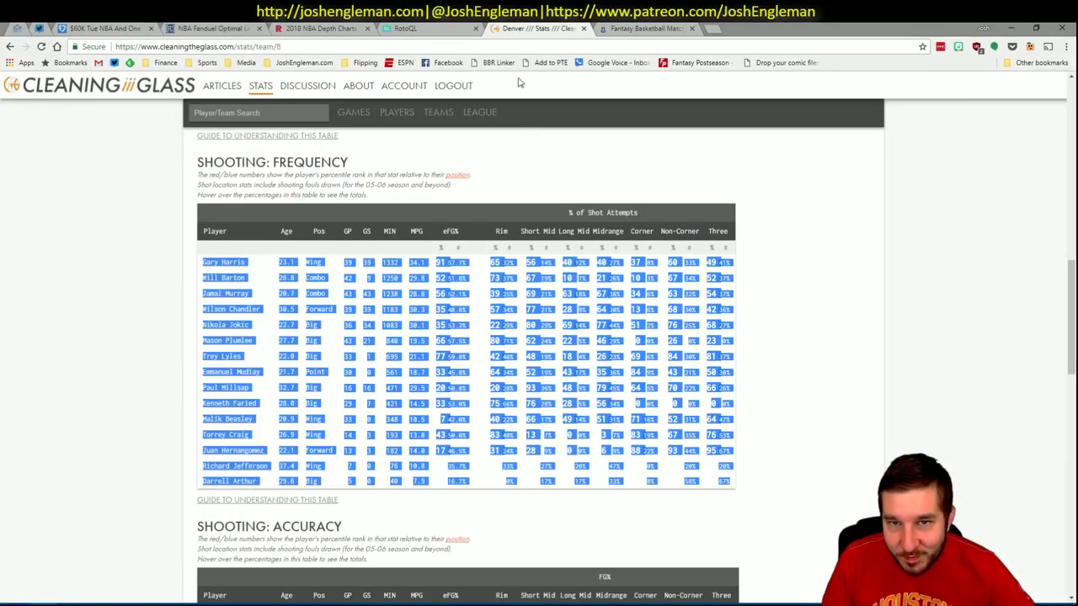
pyautogui.click(250, 116)
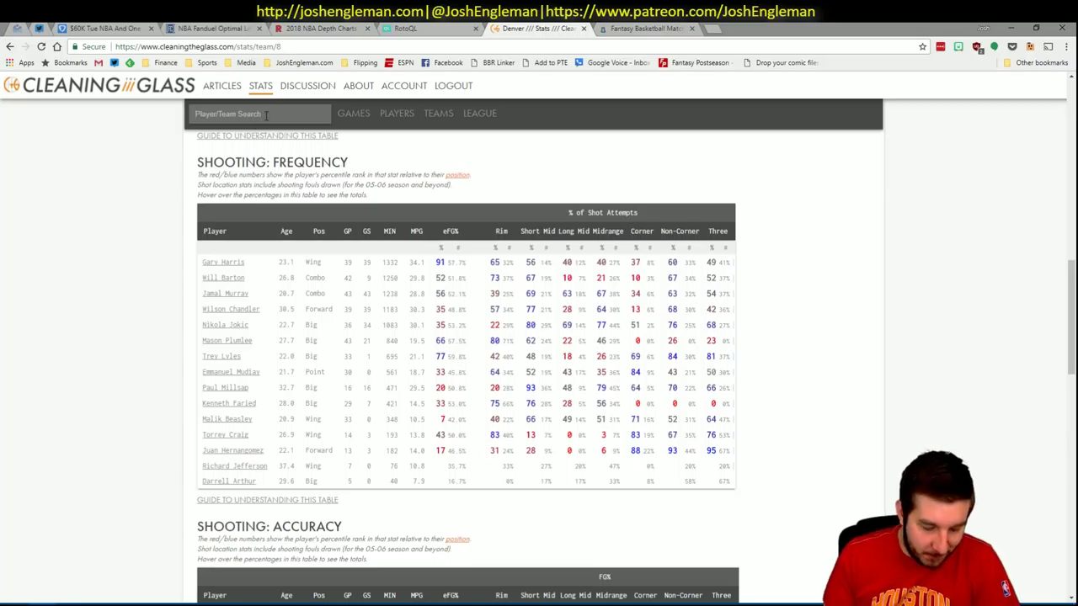
pyautogui.write('dal')
pyautogui.press('Down')
pyautogui.press('Return')
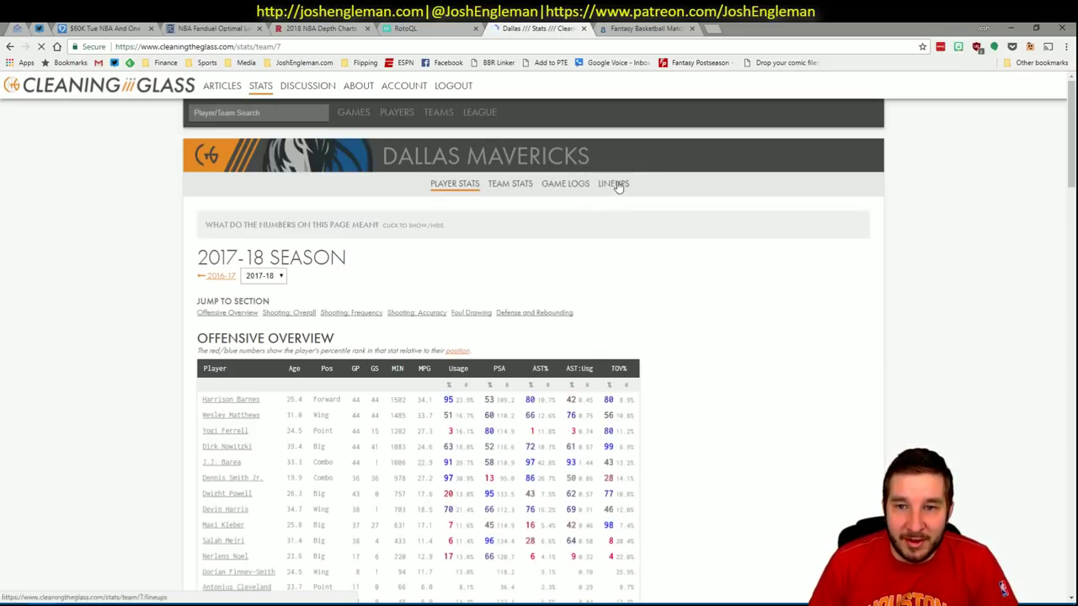
# - Open the Mavericks' Lineups page and examine the Team Efficiency and Four Factors table
pyautogui.click(617, 185)
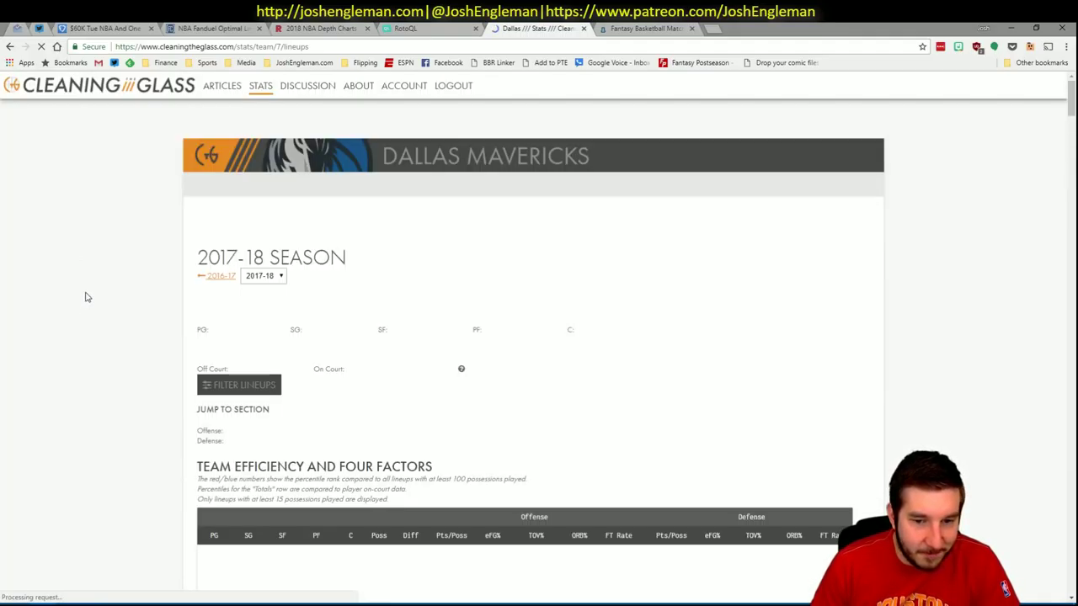
pyautogui.scroll(-4, 84, 300)
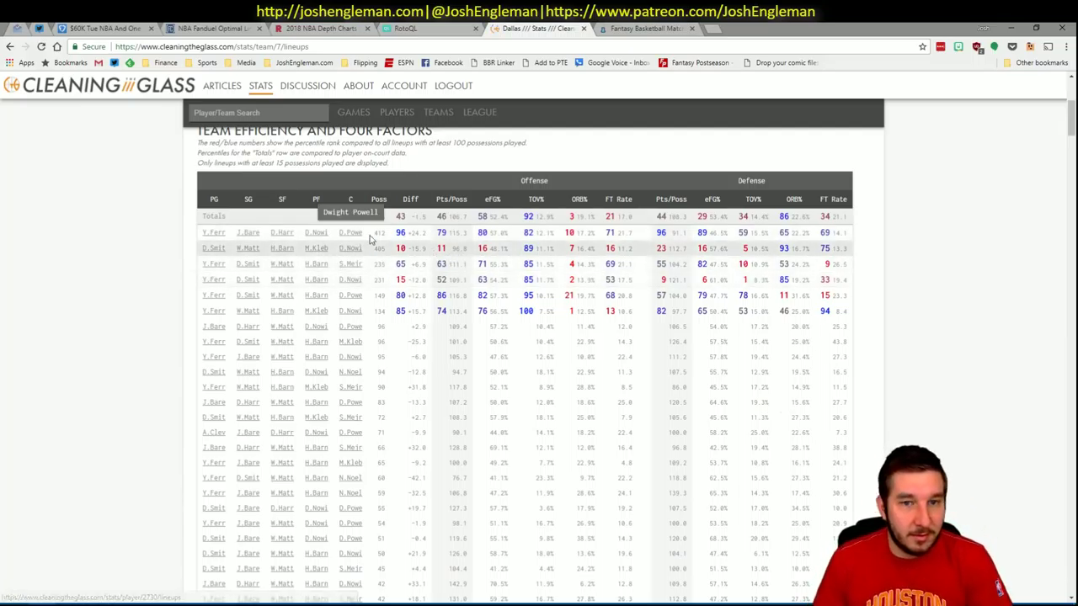
pyautogui.scroll(1, 459, 225)
pyautogui.scroll(-2, 421, 231)
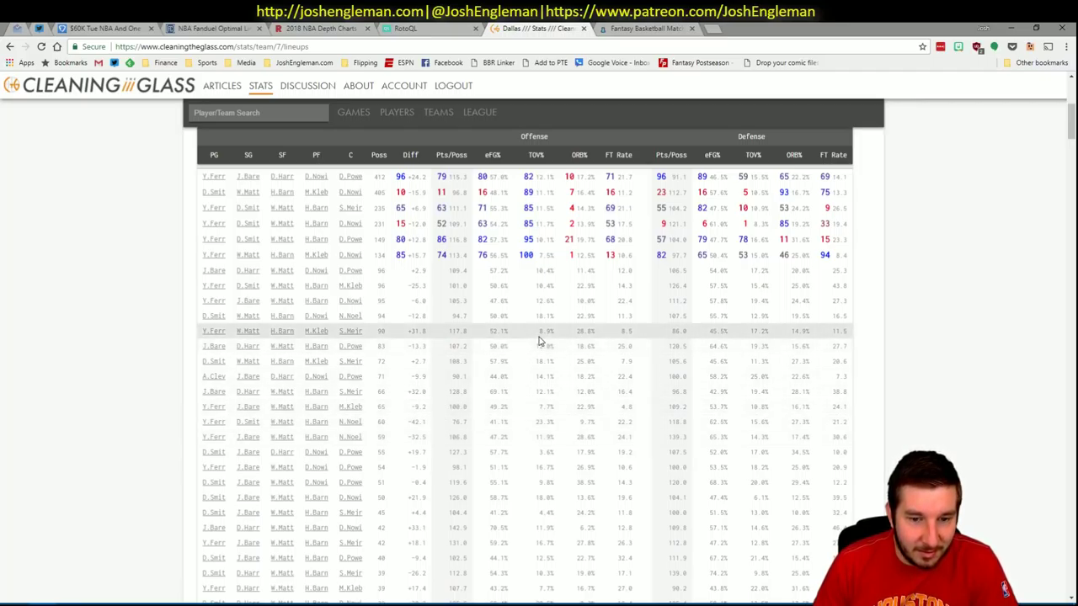
# - Filter the Mavericks' lineups to those with Dirk Nowitzki at C and review the Team Efficiency and Four Factors table
pyautogui.scroll(6, 539, 340)
pyautogui.click(653, 301)
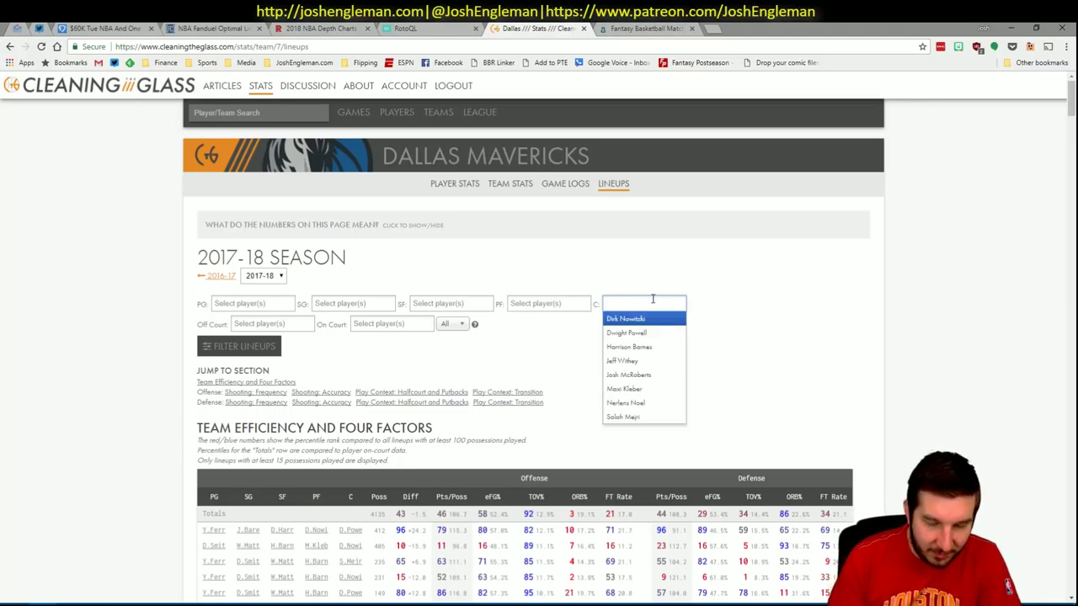
pyautogui.click(650, 320)
pyautogui.click(257, 343)
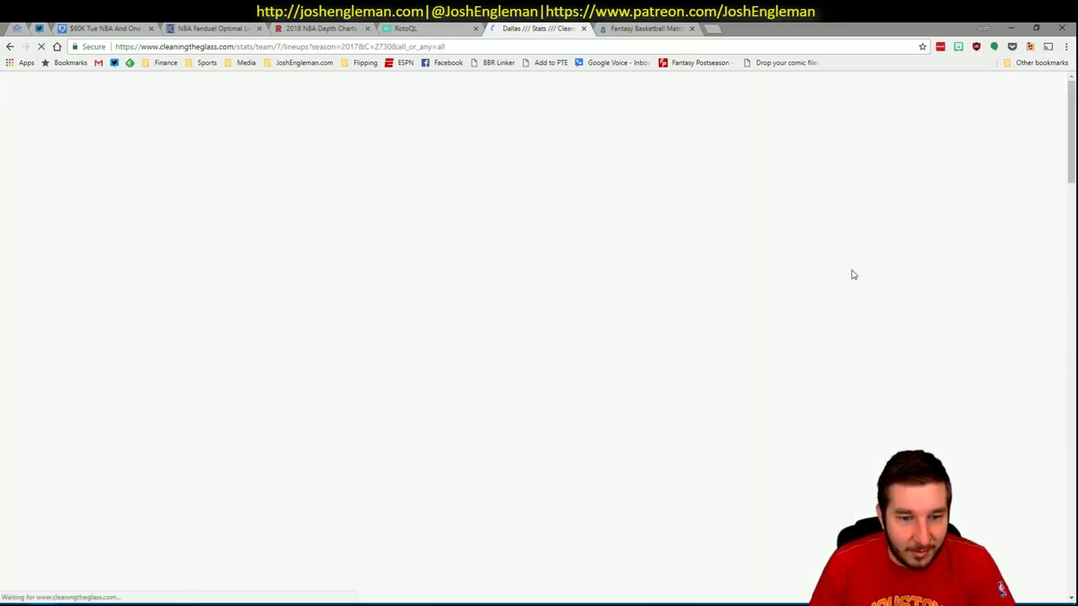
pyautogui.scroll(-1, 387, 485)
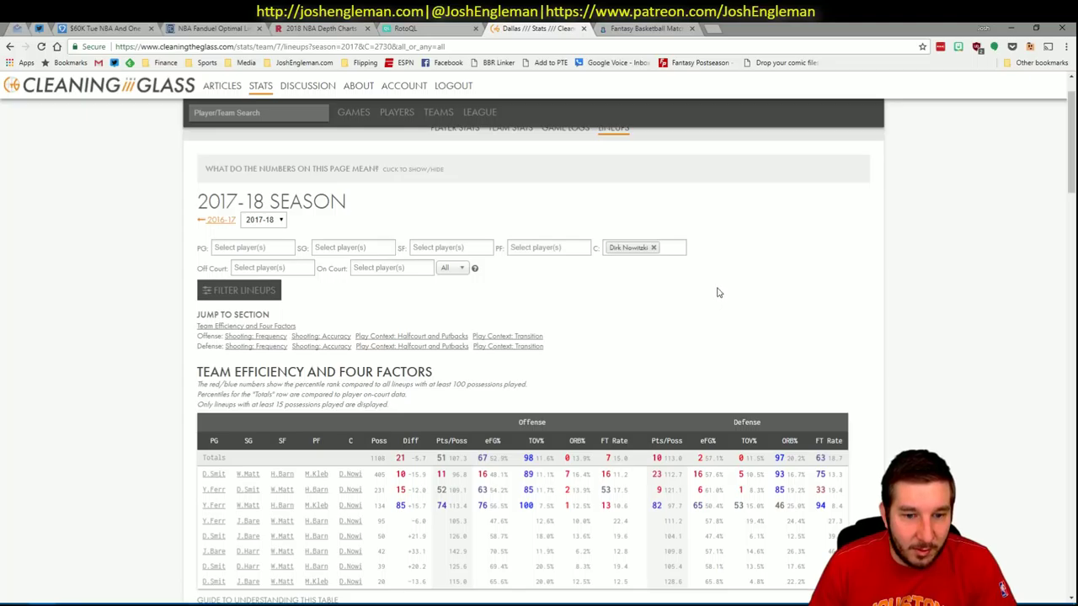
# - Examine the offensive and defensive shooting frequency and accuracy tables for the Mavericks' lineups with Dirk Nowitzki at C
pyautogui.scroll(-1, 865, 293)
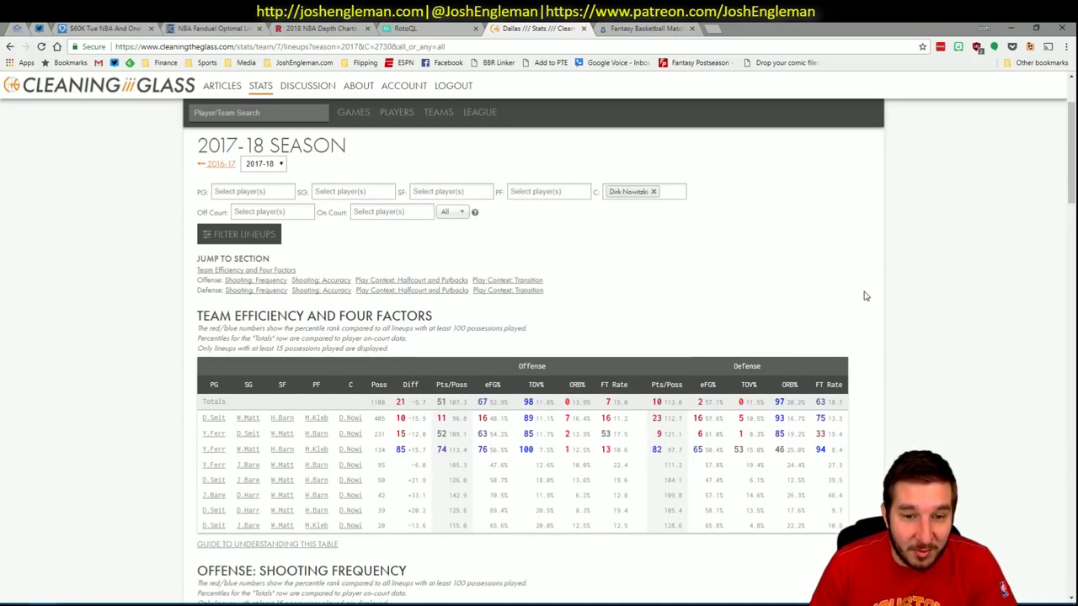
pyautogui.scroll(-5, 865, 297)
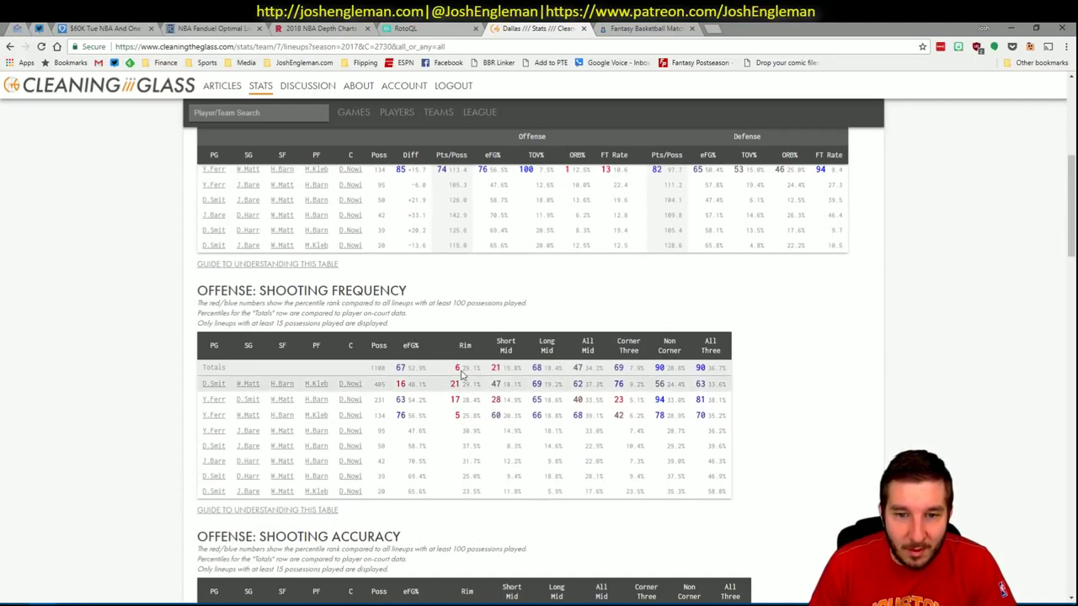
pyautogui.scroll(-15, 477, 379)
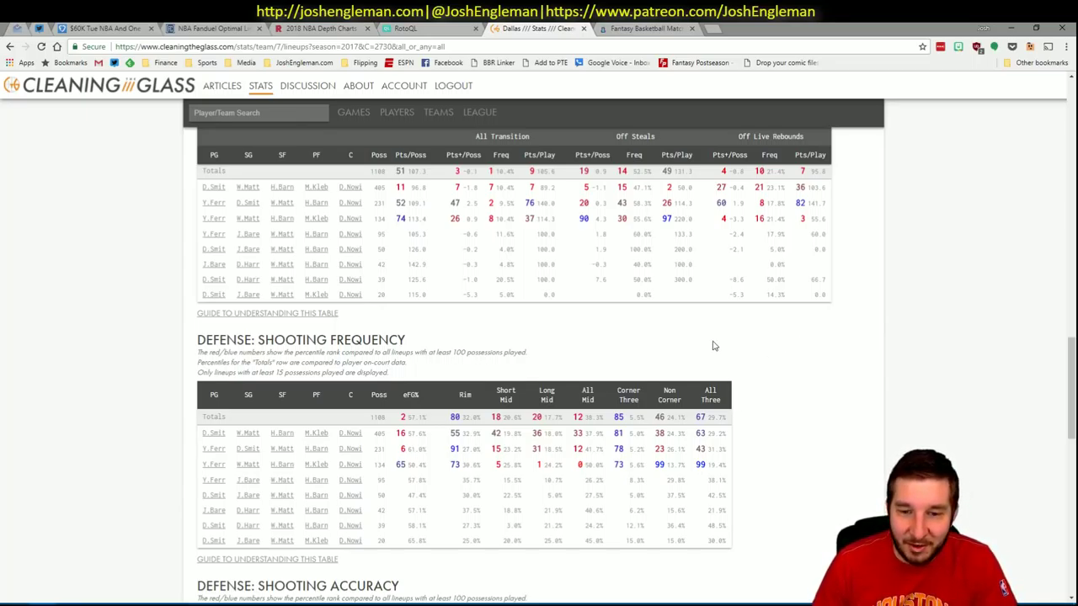
pyautogui.scroll(-5, 699, 341)
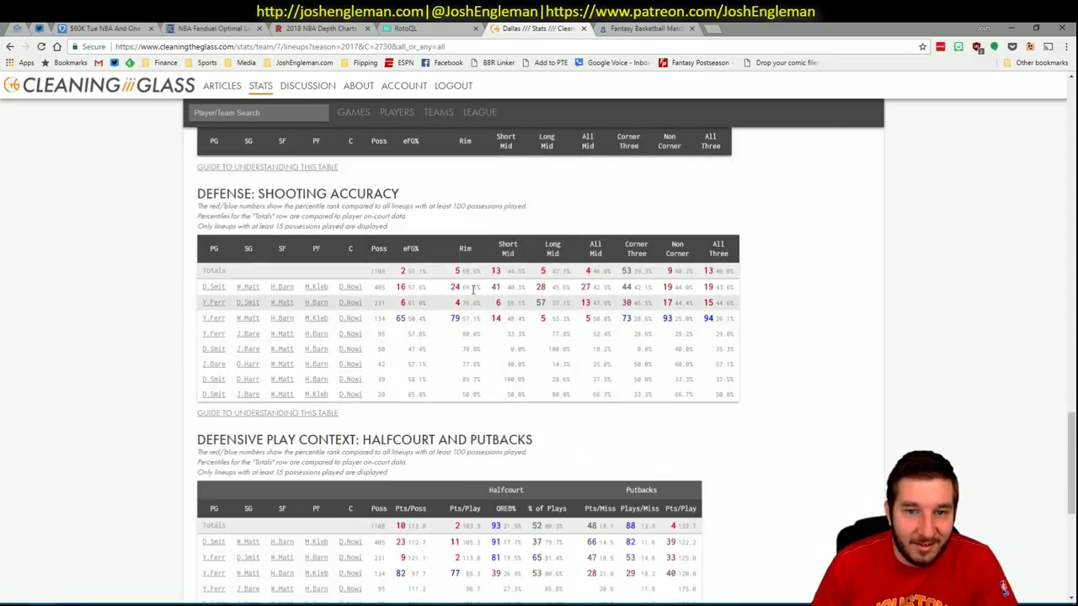
pyautogui.scroll(10, 483, 290)
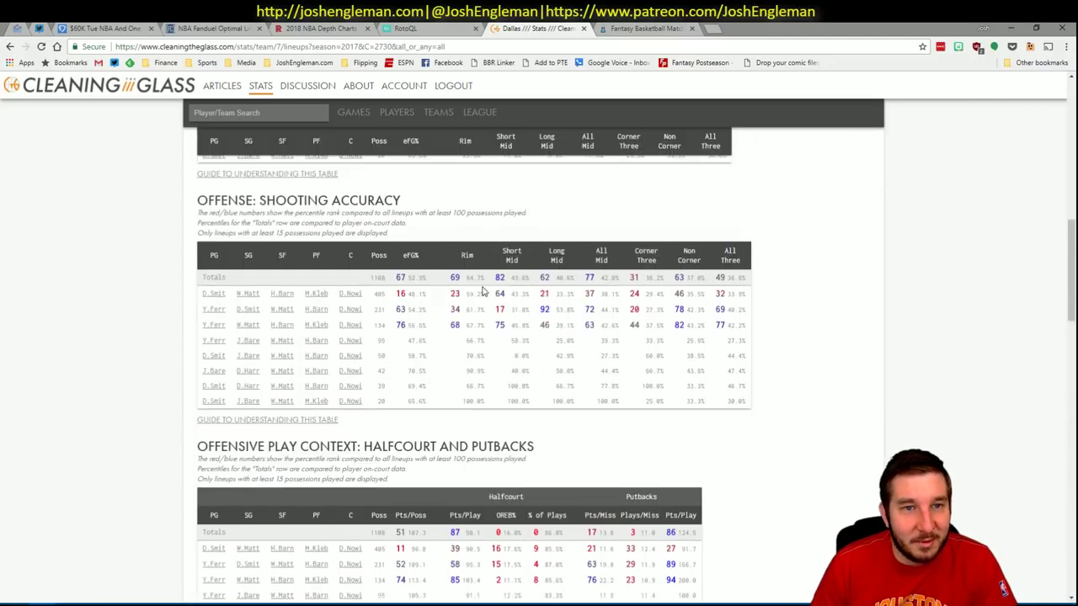
# - Switch to Excel and add Gary Harris in the first empty row of the picks table
pyautogui.hotkey('alt', 'Tab')
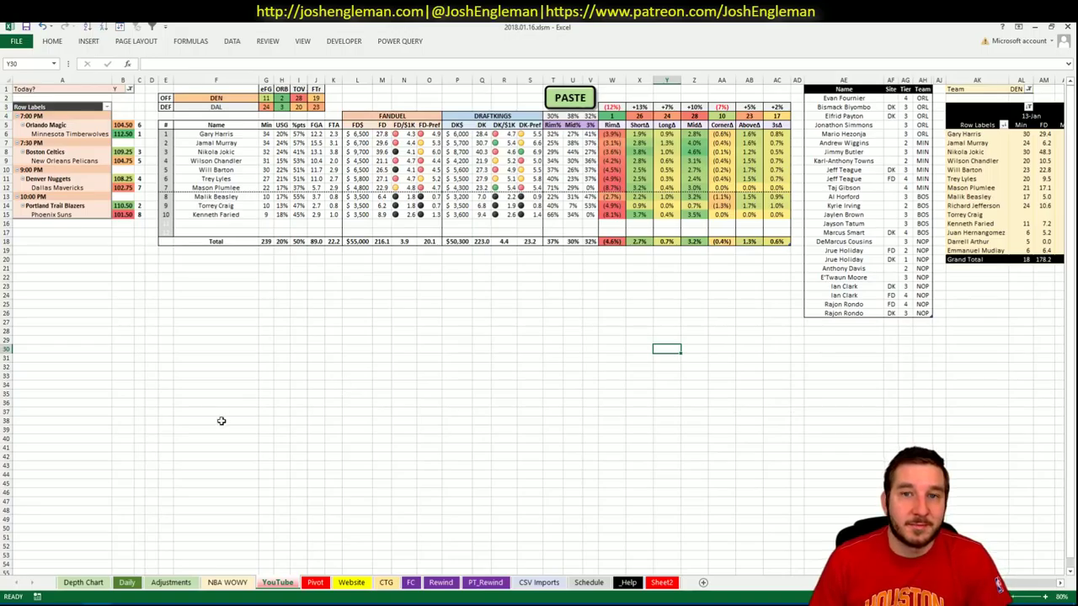
pyautogui.click(856, 322)
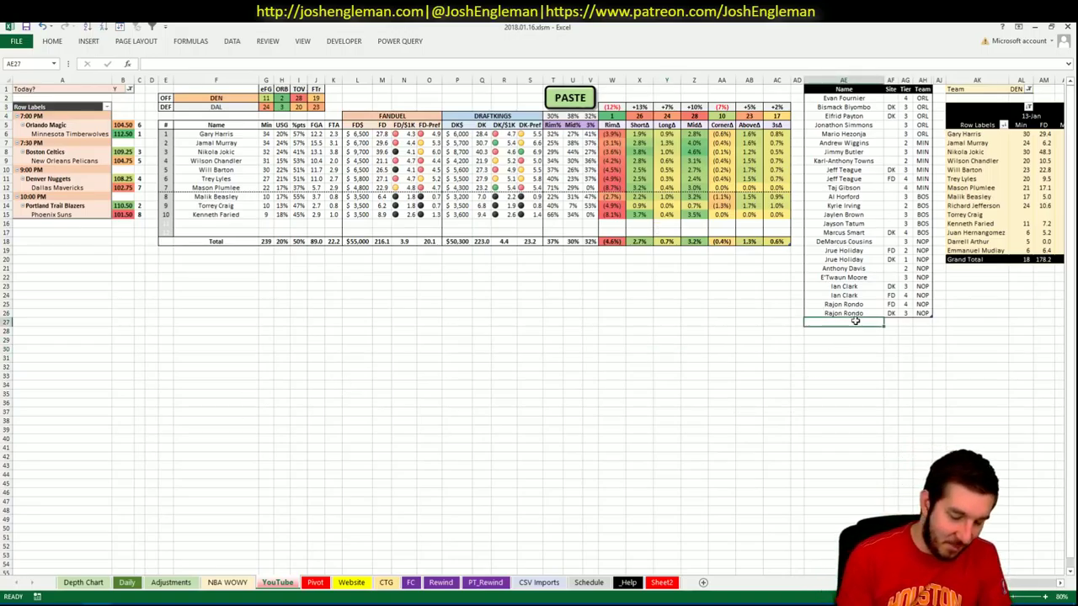
pyautogui.write('Gary Harris')
pyautogui.press('Tab')
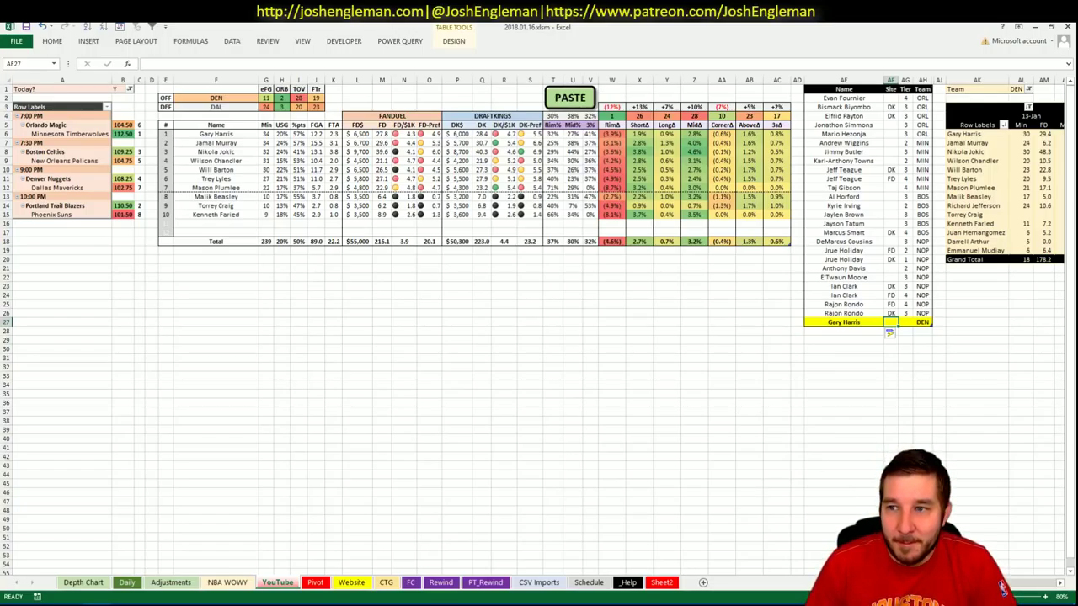
# - Review Denver's game logs and projections, and set Gary Harris's tier to 4, leaving the site blank
pyautogui.hscroll(5, 889, 332)
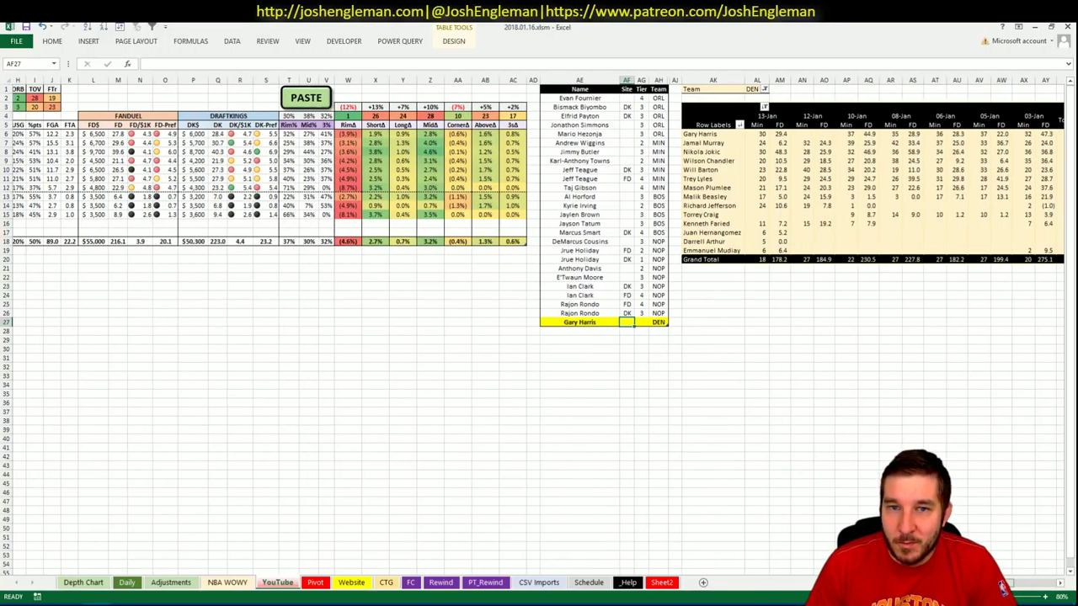
pyautogui.hscroll(-1, 1002, 587)
pyautogui.hscroll(6, 1002, 587)
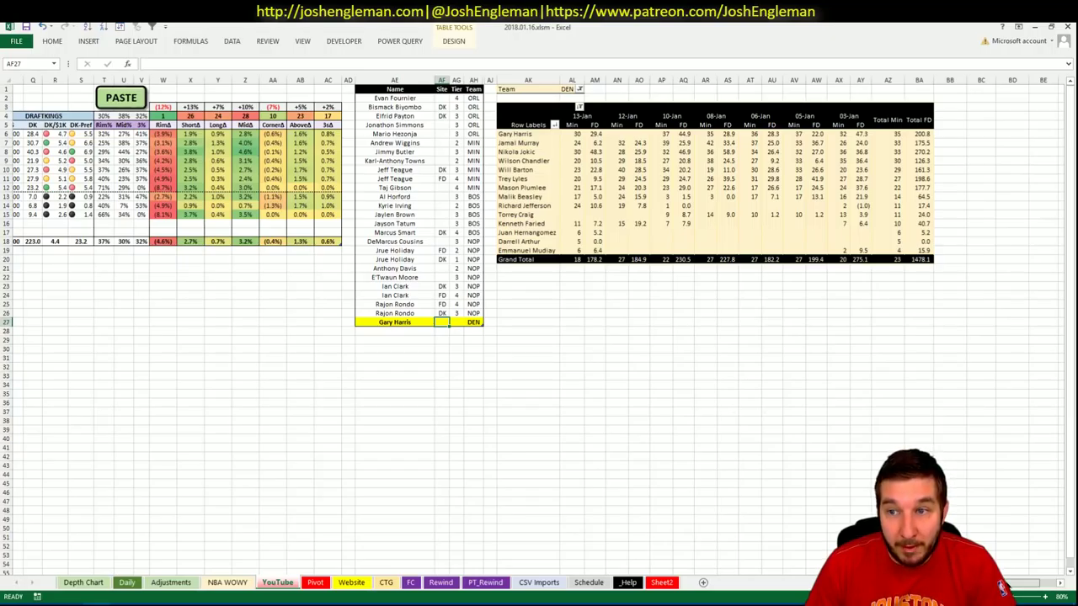
pyautogui.hscroll(-1, 1002, 587)
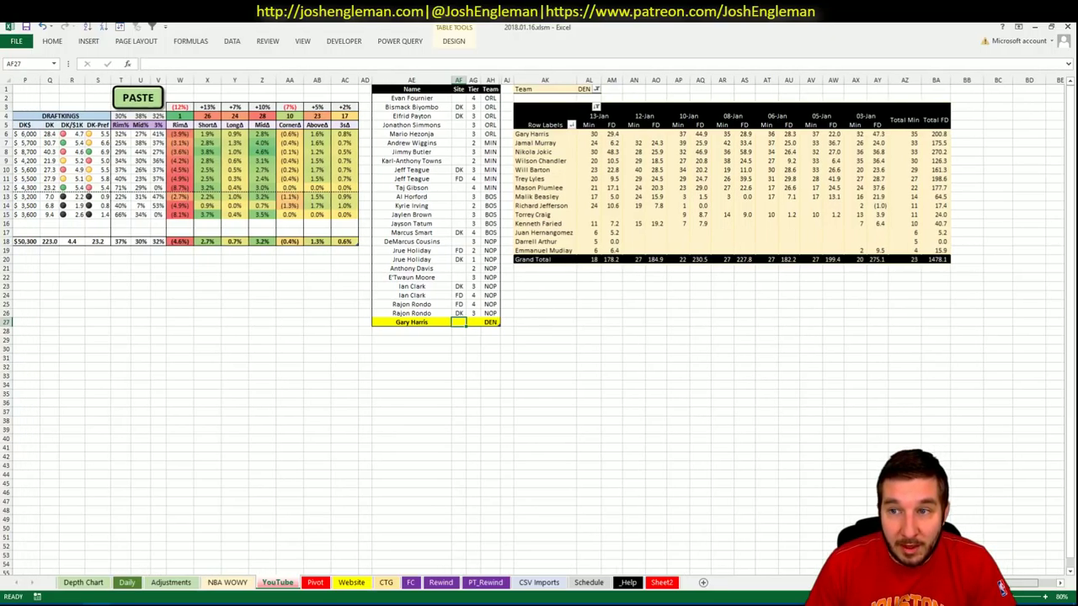
pyautogui.hscroll(-5, 1002, 587)
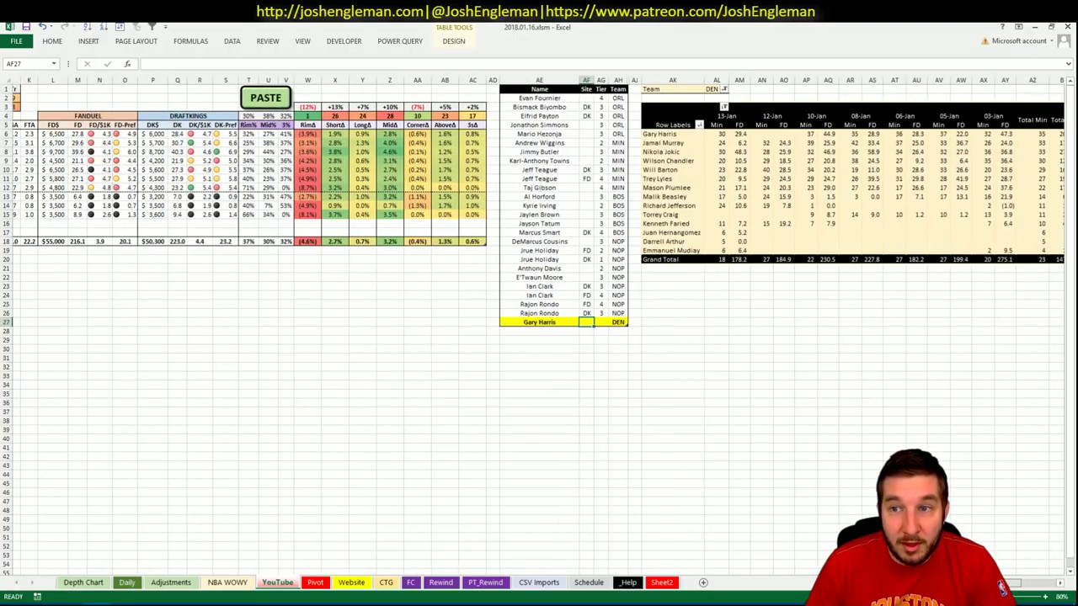
pyautogui.hscroll(-7, 1003, 587)
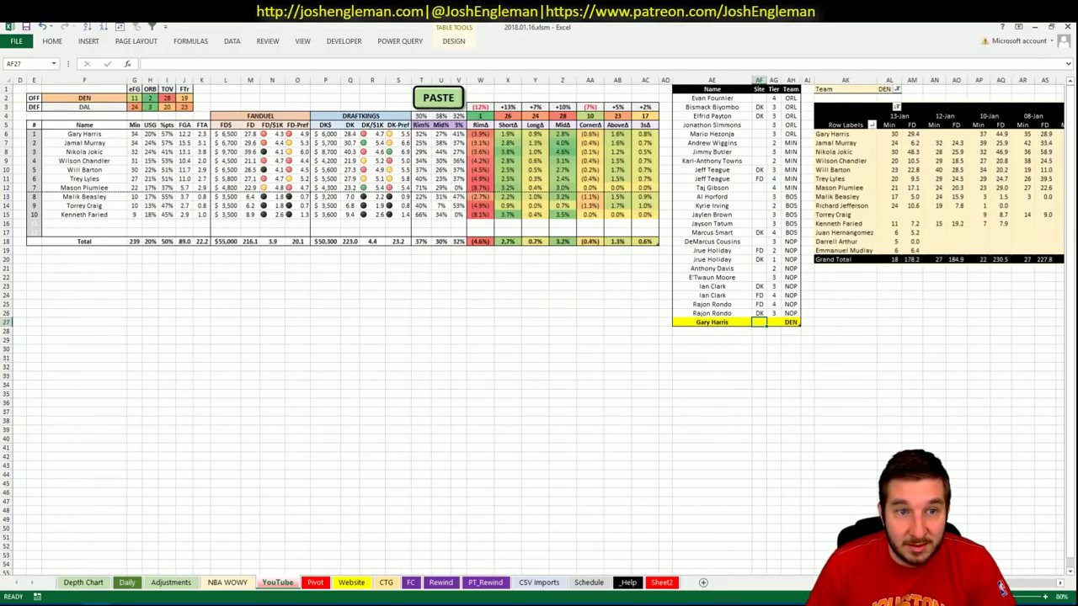
pyautogui.hscroll(-3, 1003, 587)
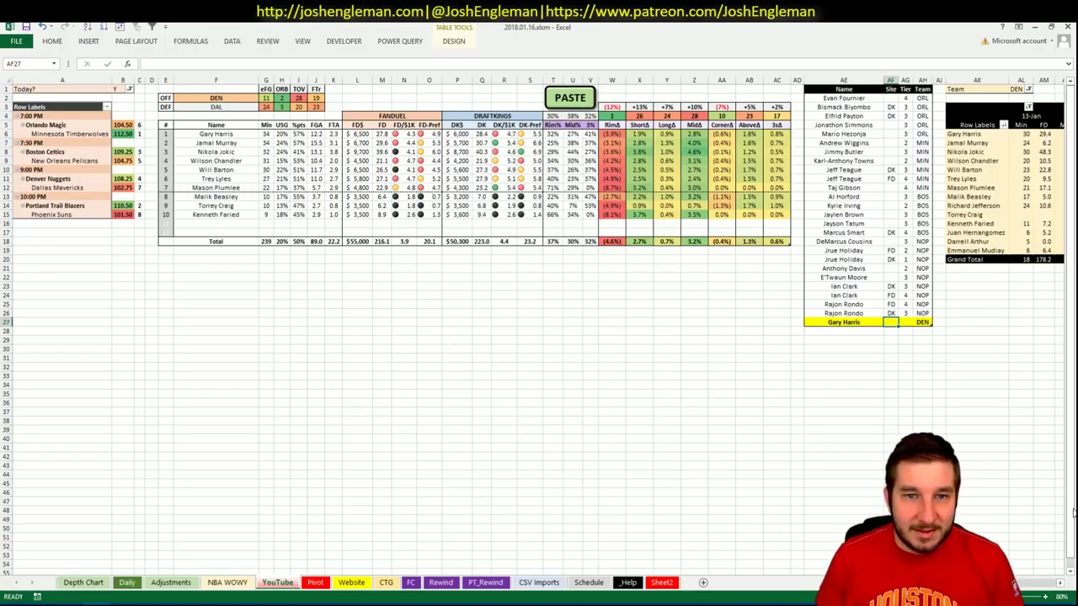
pyautogui.press('Right')
pyautogui.write('4')
pyautogui.press('Return')
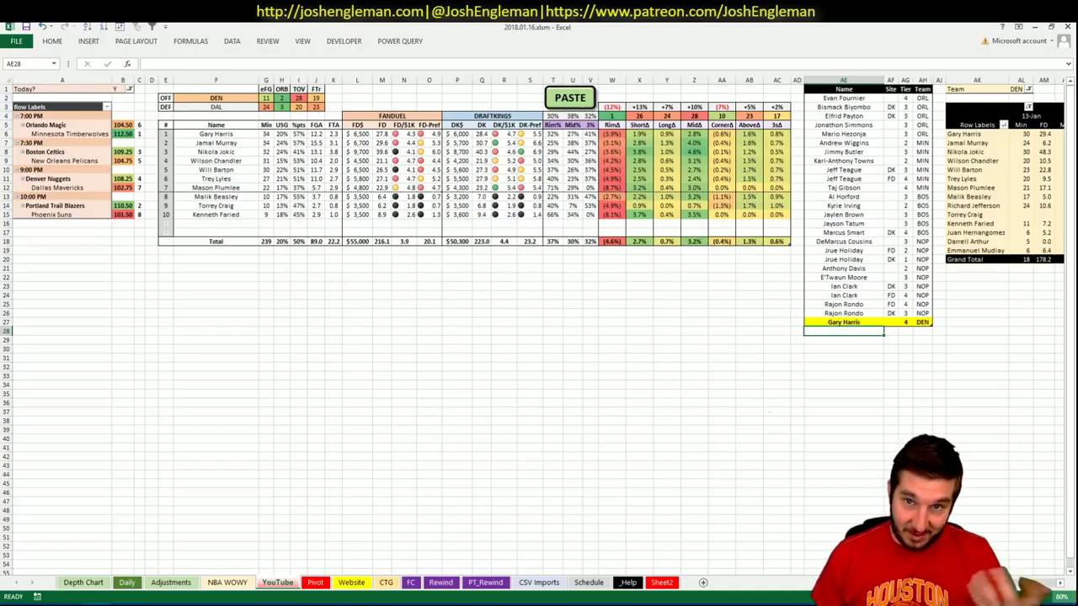
# - Add Jamal Murray to the picks table below Gary Harris and compare his projections with Denver's game logs
pyautogui.write('Jamal Murray')
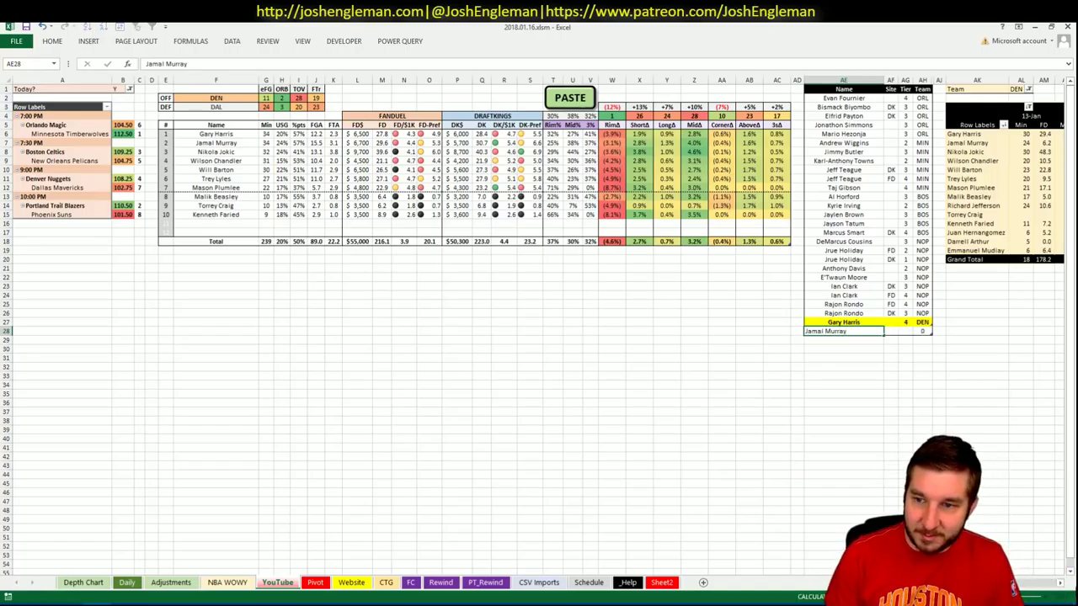
pyautogui.press('Tab')
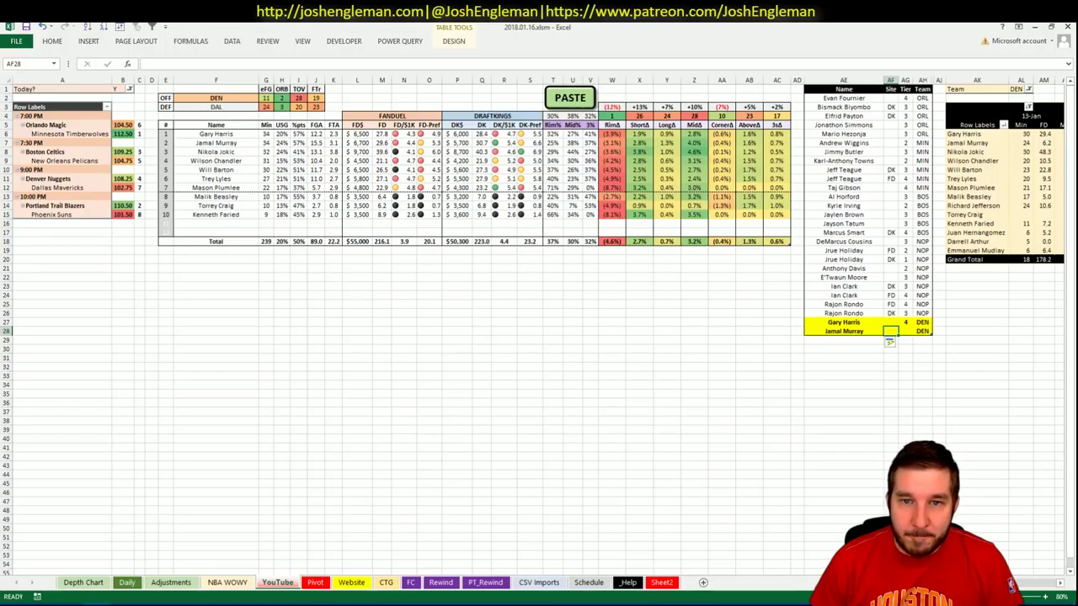
pyautogui.hscroll(5, 1013, 584)
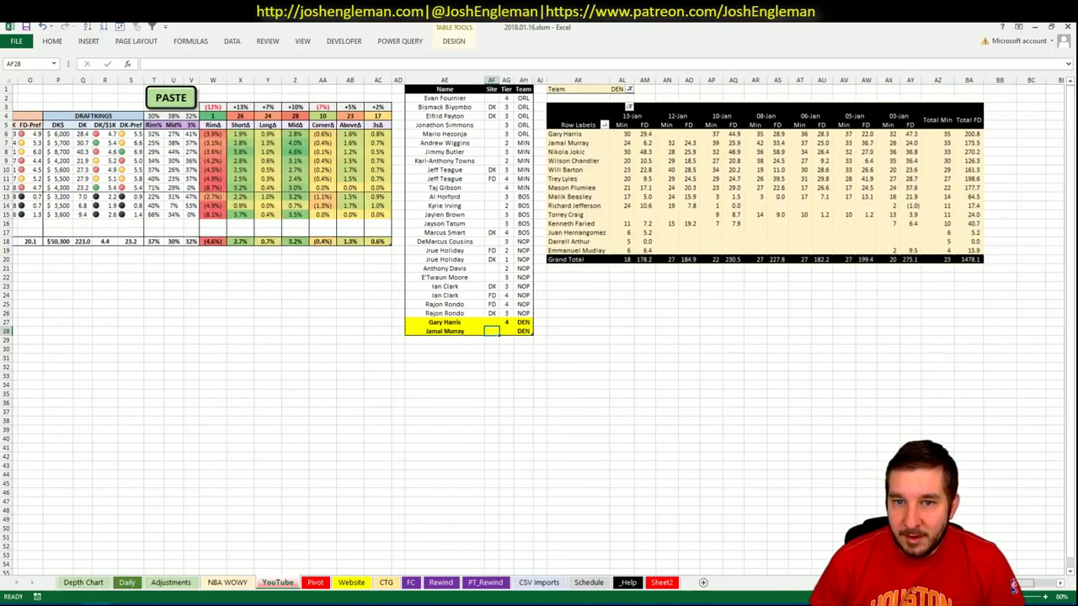
pyautogui.hscroll(-2, 1013, 583)
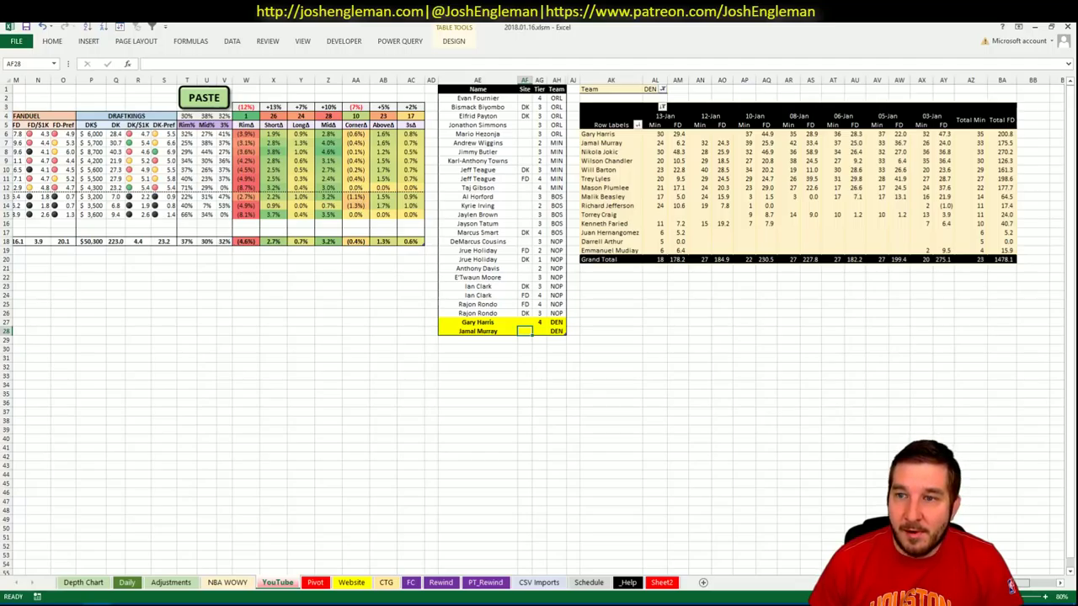
pyautogui.hscroll(-5, 1013, 584)
pyautogui.hscroll(10, 1015, 581)
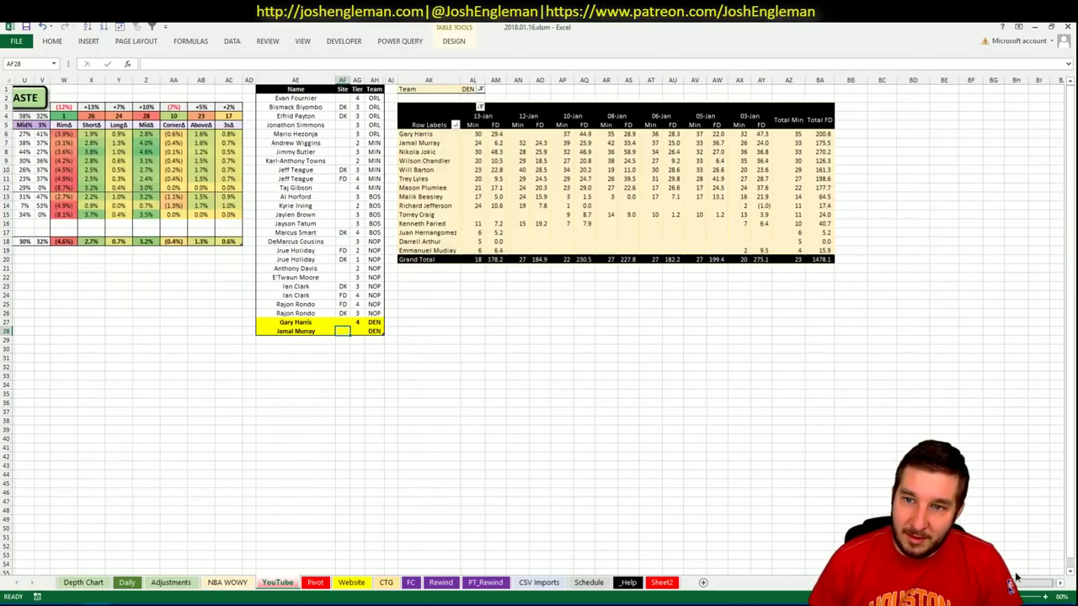
pyautogui.hscroll(-1, 1017, 578)
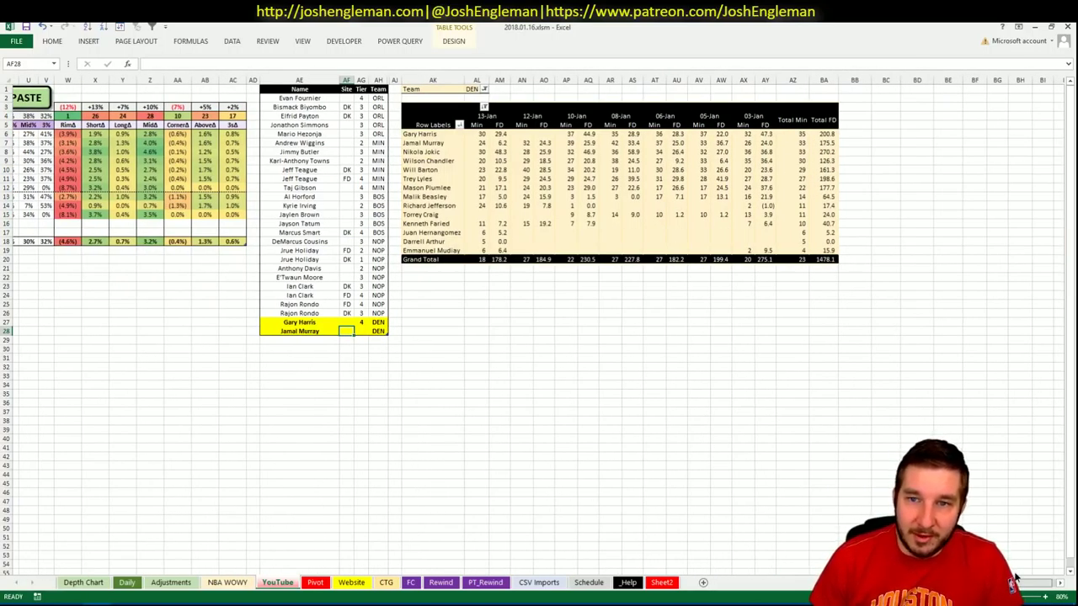
pyautogui.hscroll(-10, 1017, 579)
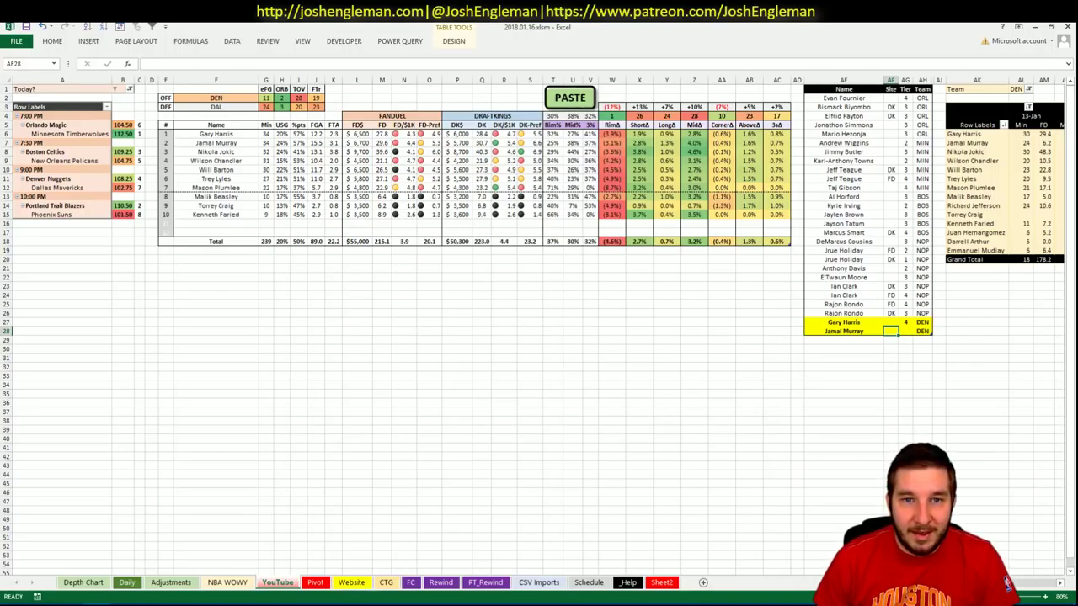
pyautogui.hscroll(6, 1016, 560)
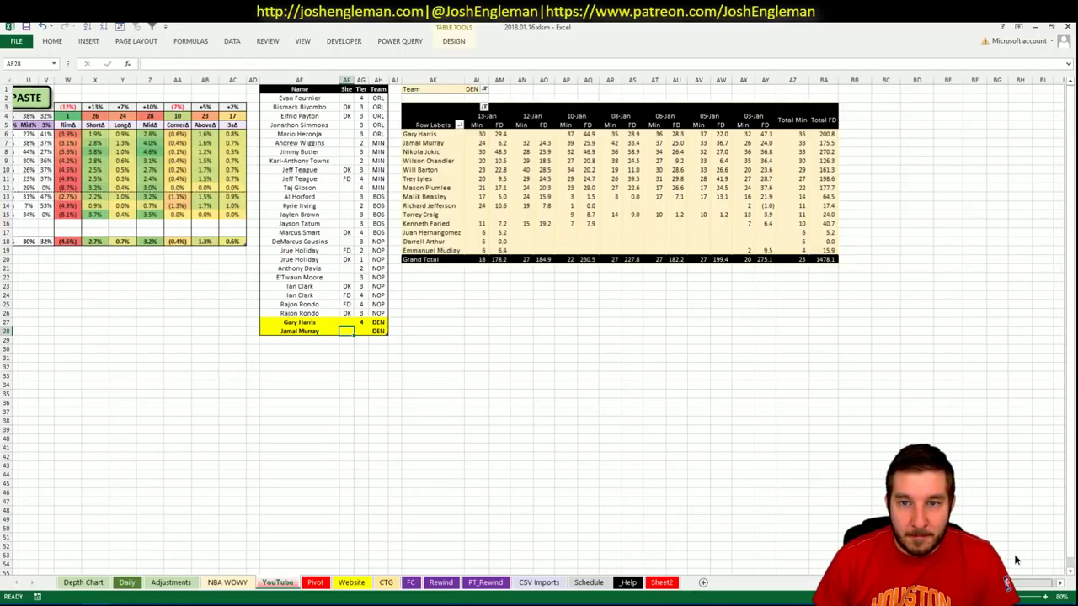
pyautogui.hscroll(-6, 1016, 559)
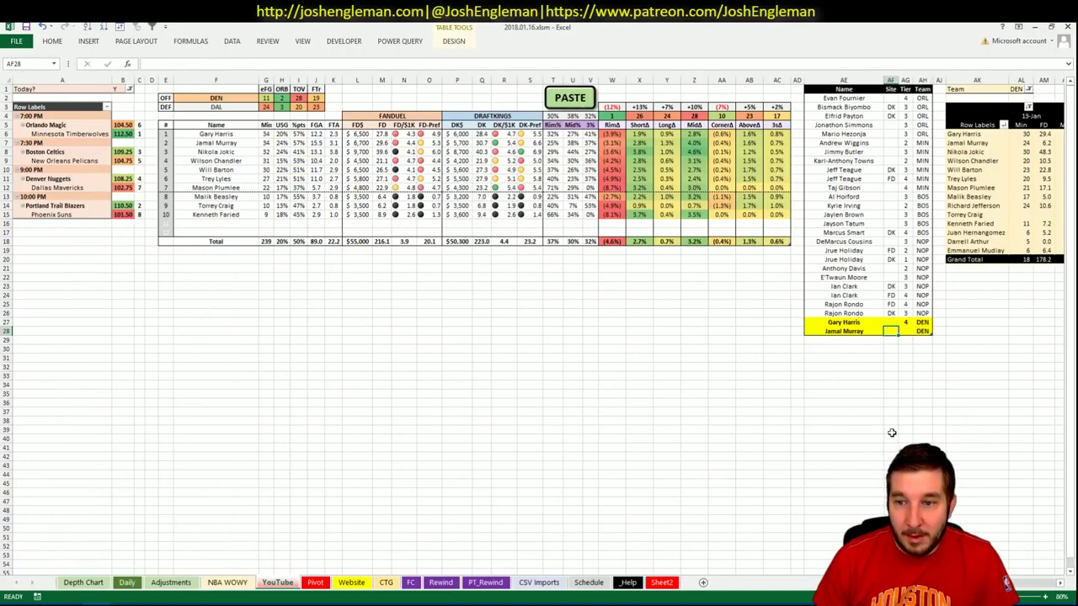
# - Complete the existing Jamal Murray row with site DK and tier 2, and add another Jamal Murray row with site FD and tier 3
pyautogui.write('DK')
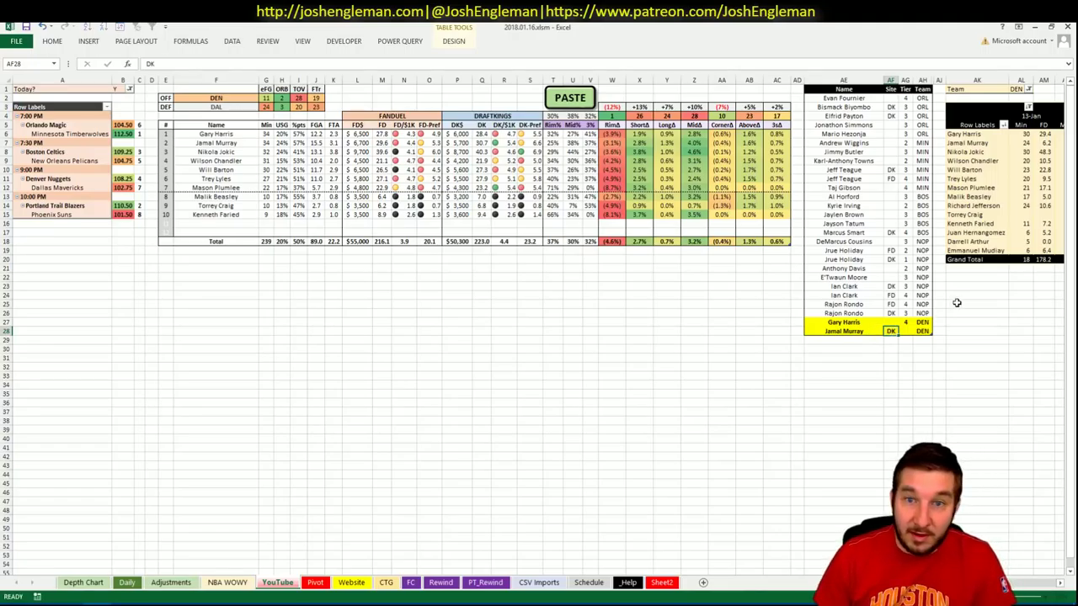
pyautogui.press('Return')
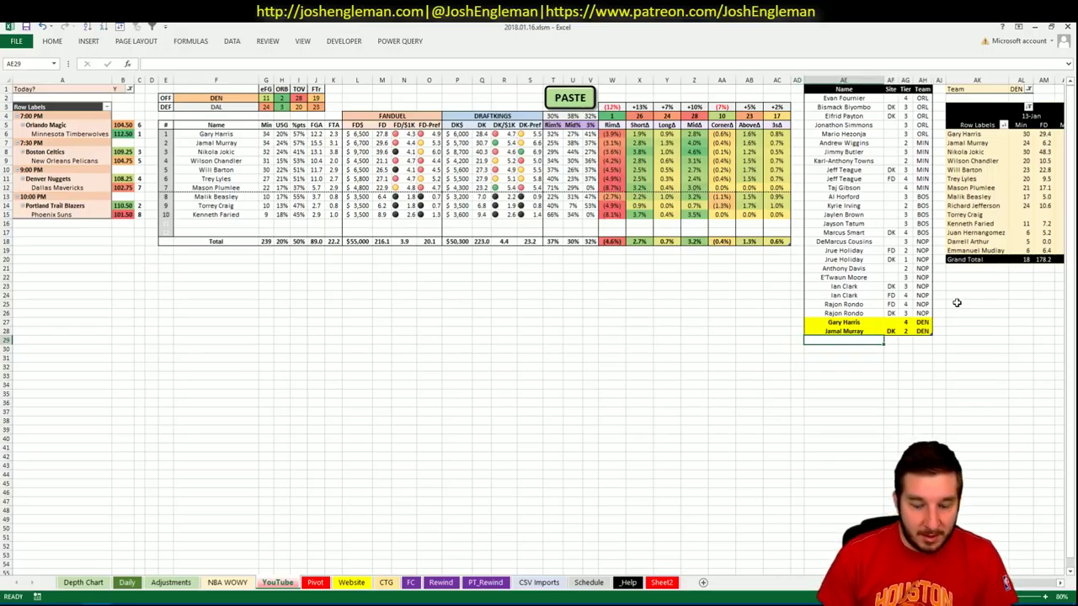
pyautogui.write('Jamal FD')
pyautogui.press('Return')
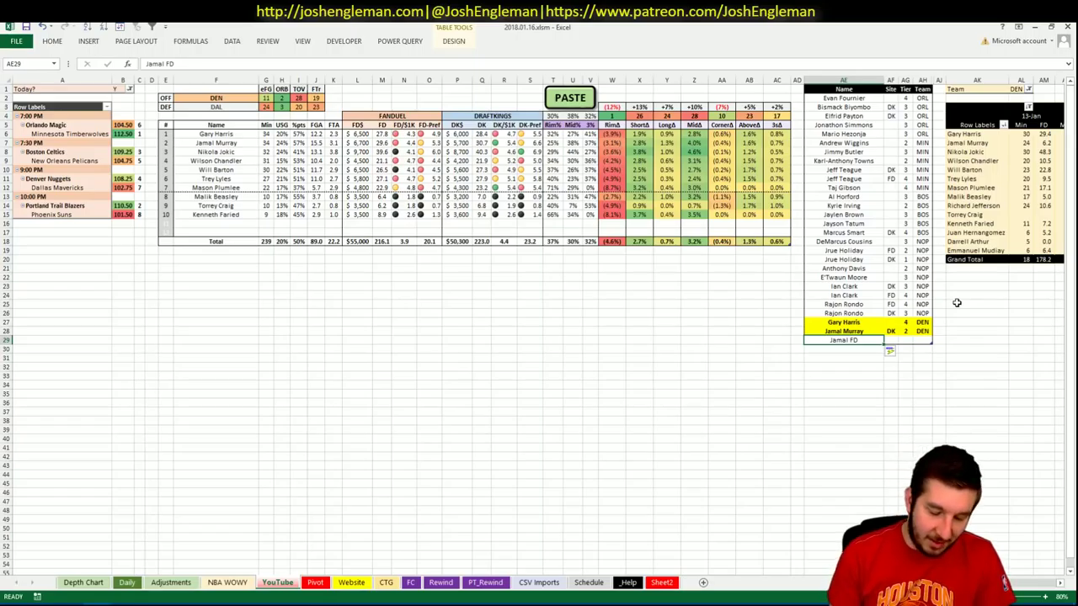
pyautogui.write('Jamal Murray')
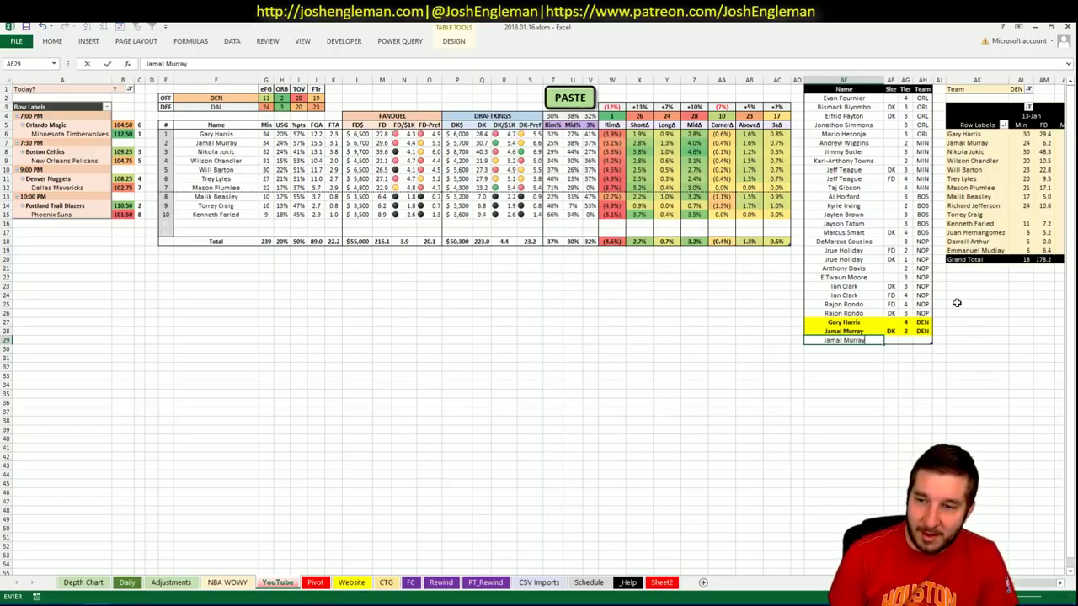
pyautogui.press('Tab')
pyautogui.write('FD')
pyautogui.press('Return')
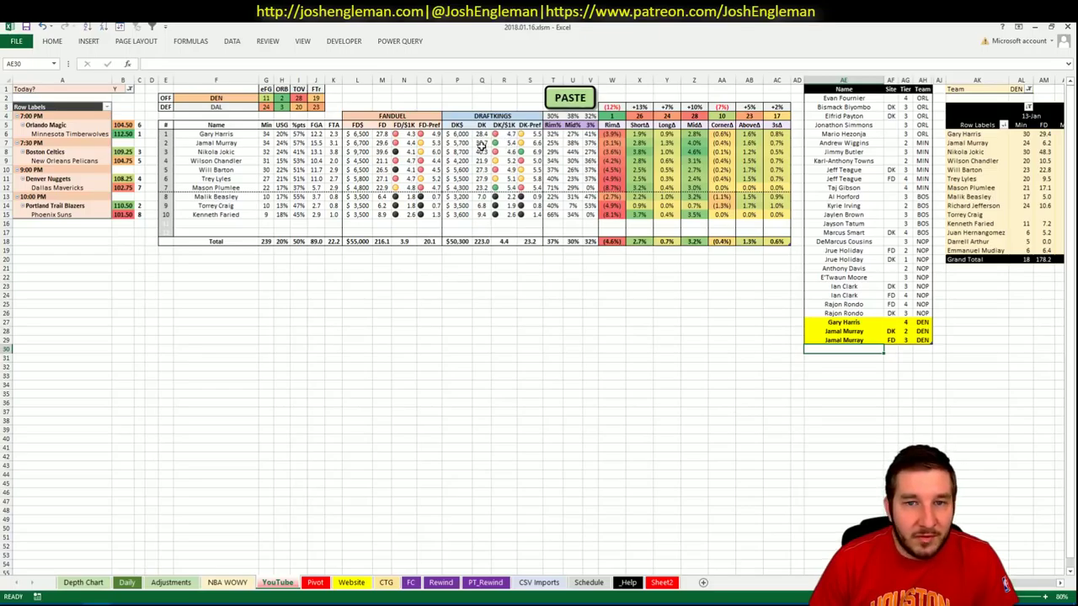
# - Examine the Denver players' projections and their minutes and FD points by game date in the pivot table
pyautogui.click(523, 285)
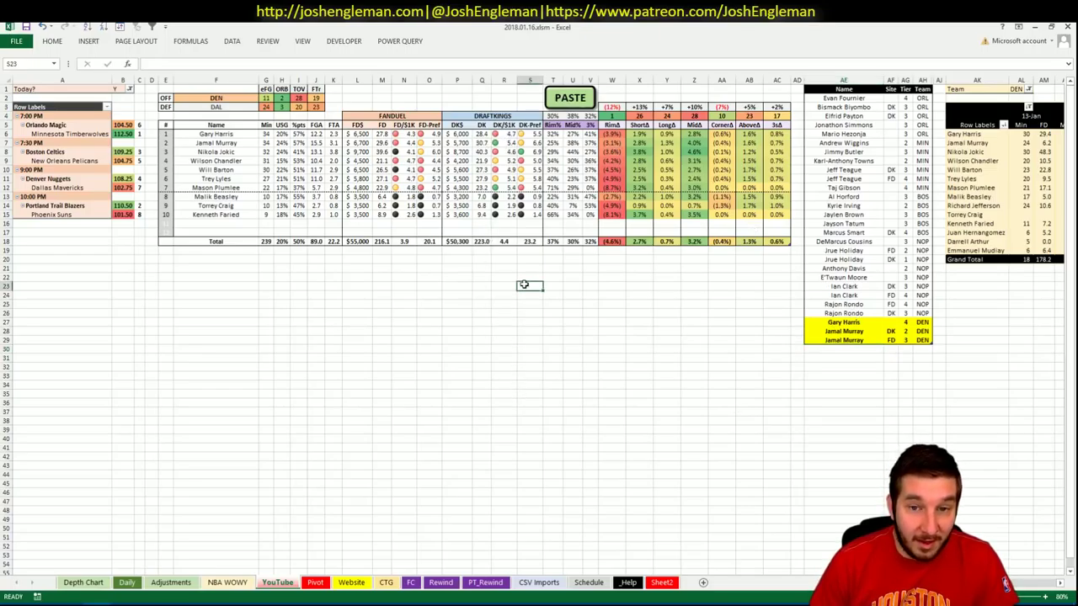
pyautogui.click(503, 268)
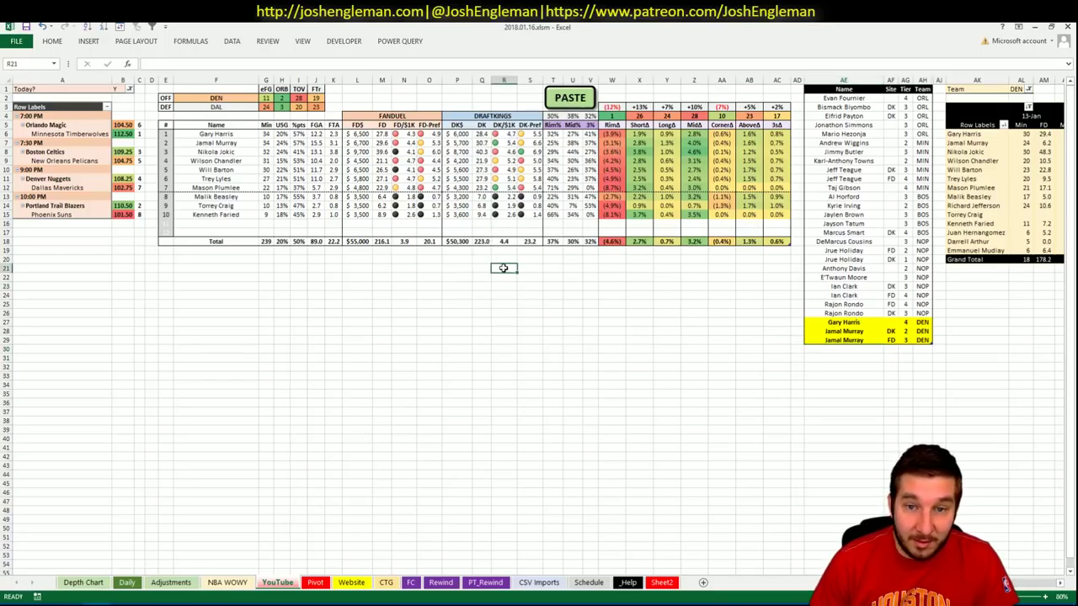
pyautogui.click(840, 348)
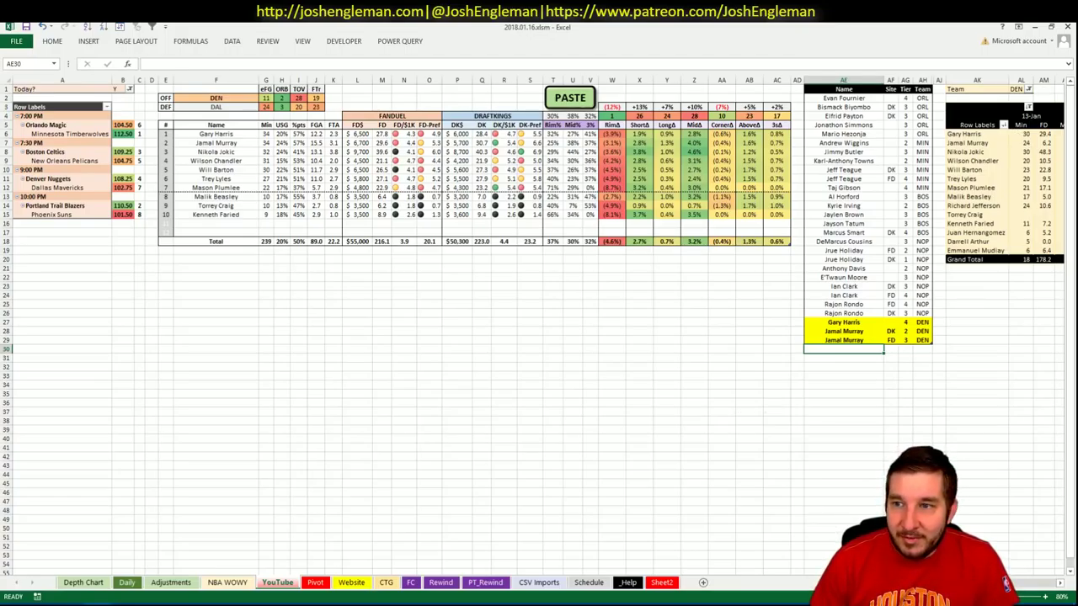
pyautogui.hscroll(5, 1007, 583)
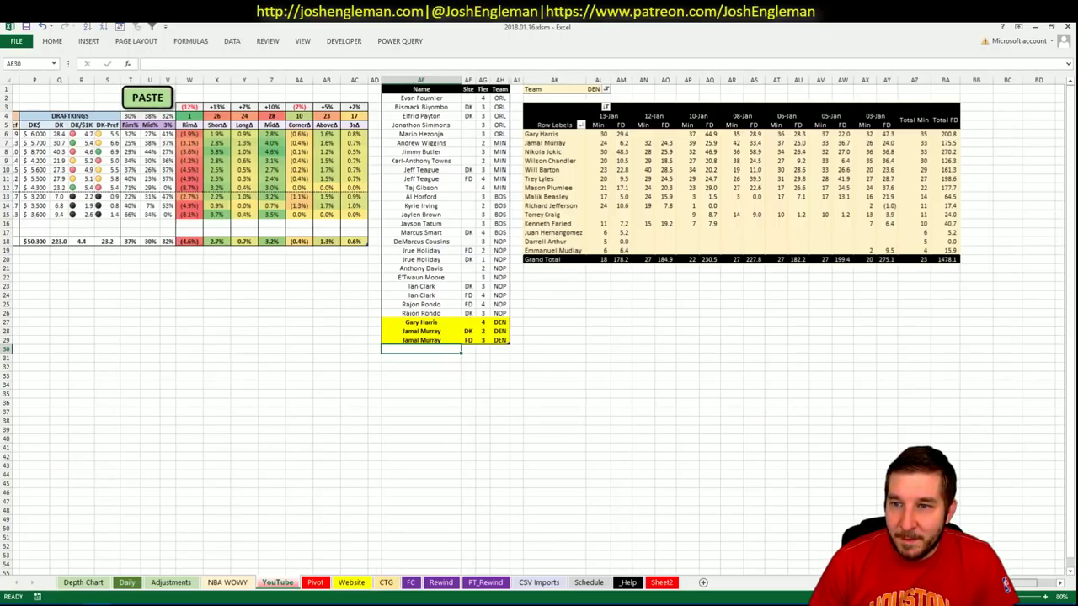
pyautogui.hscroll(1, 1007, 583)
pyautogui.hscroll(1, 1007, 583)
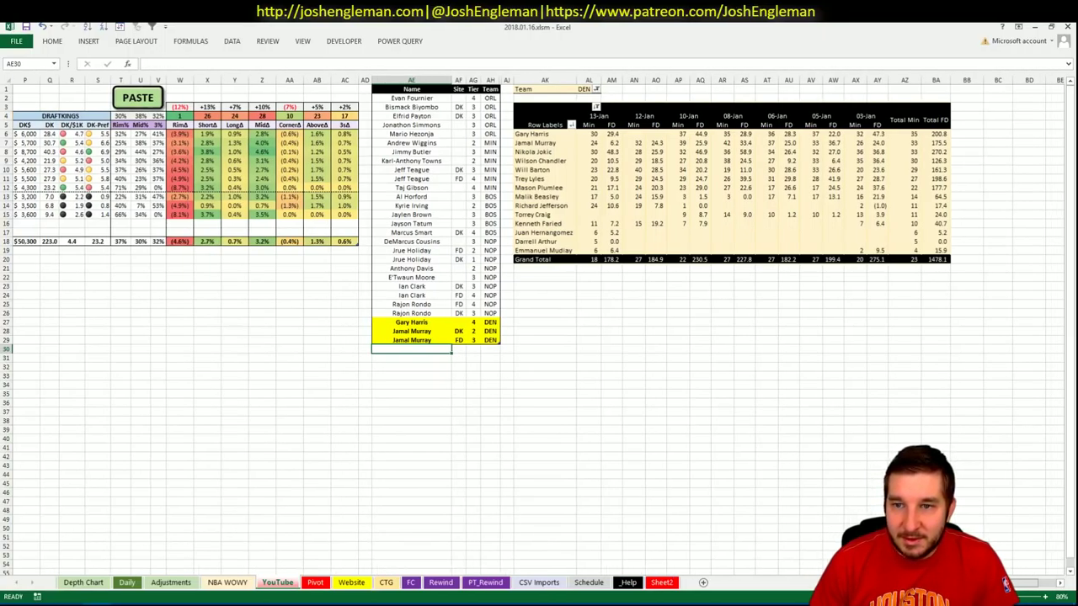
pyautogui.hscroll(1, 1007, 582)
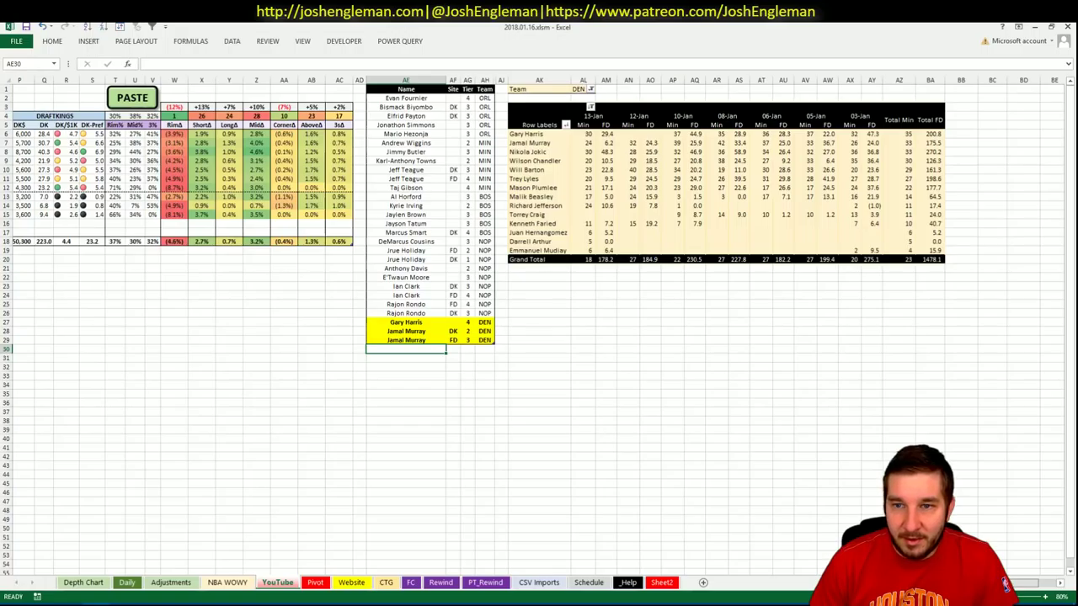
pyautogui.hscroll(-10, 1007, 583)
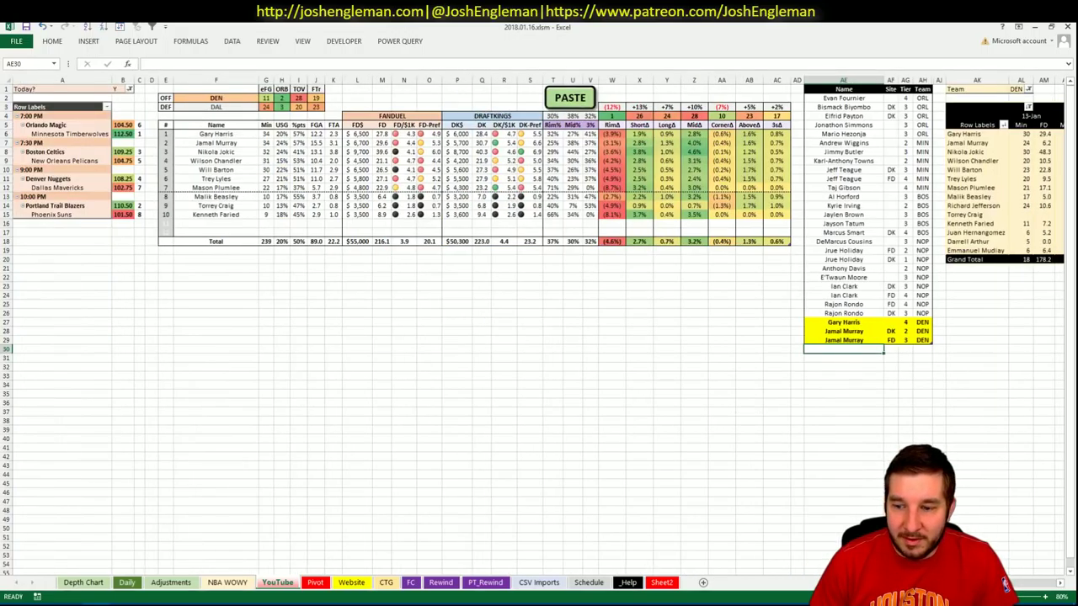
pyautogui.hscroll(4, 1006, 583)
pyautogui.hscroll(-4, 1006, 583)
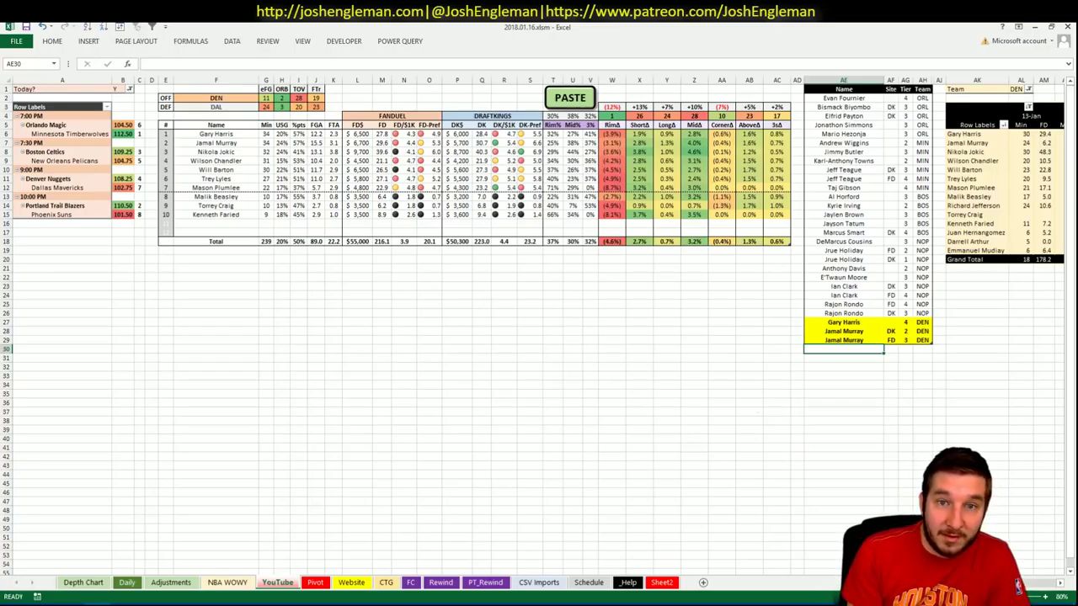
# - Add Nikola Jokic to the end of the player tier list with site DK and tier 3
pyautogui.write('Nikola')
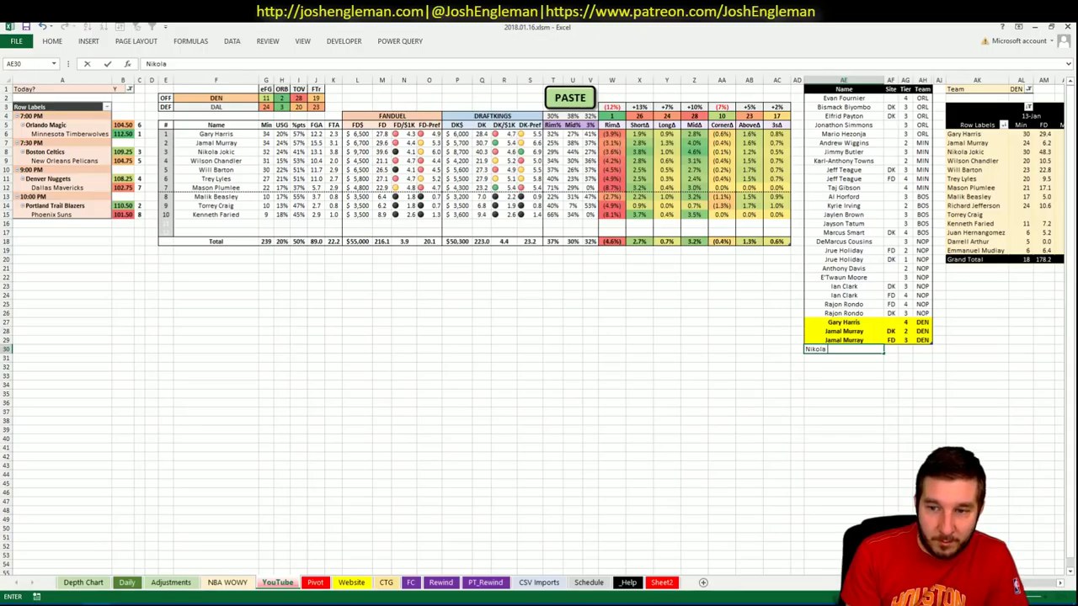
pyautogui.write(' Jokic')
pyautogui.press('Tab')
pyautogui.write('DK')
pyautogui.press('Return')
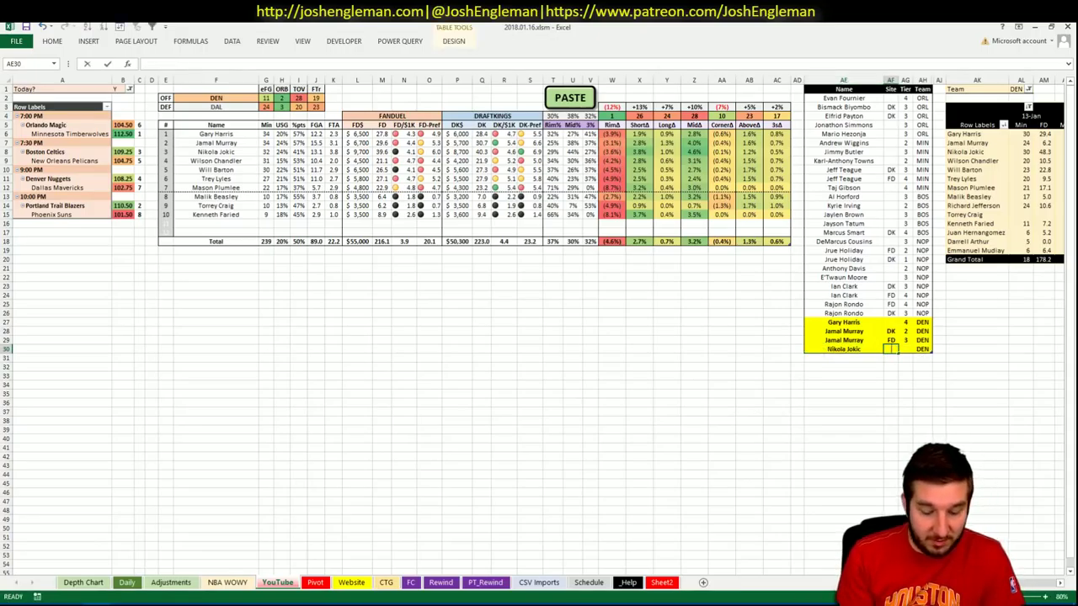
pyautogui.click(905, 348)
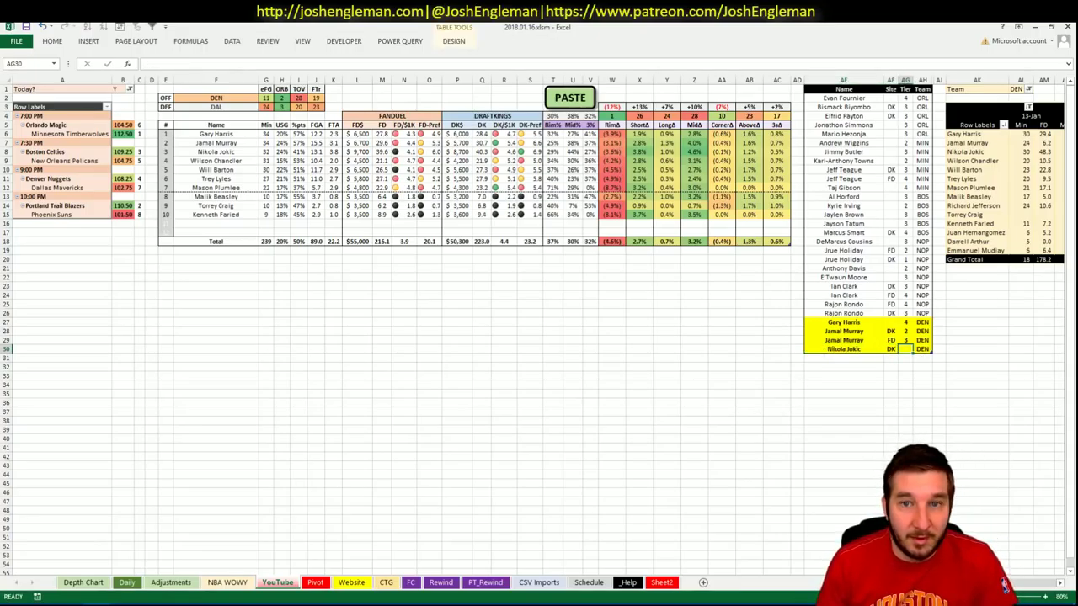
pyautogui.write('3')
pyautogui.press('Return')
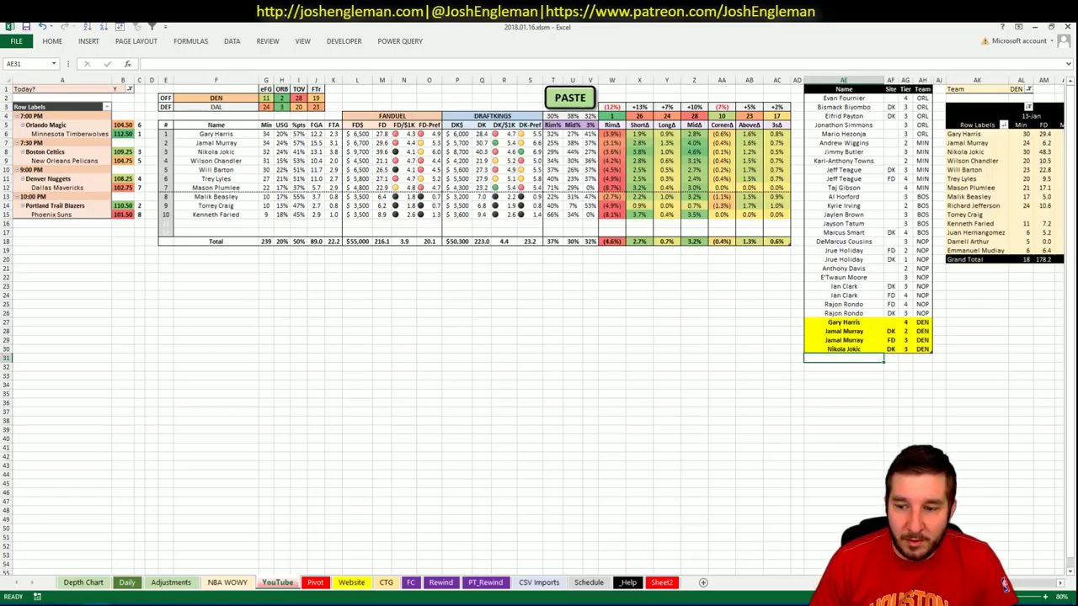
# - Check the Denver game log and add Wilson Chandler to the tier list with no site and tier 4
pyautogui.hscroll(6, 784, 553)
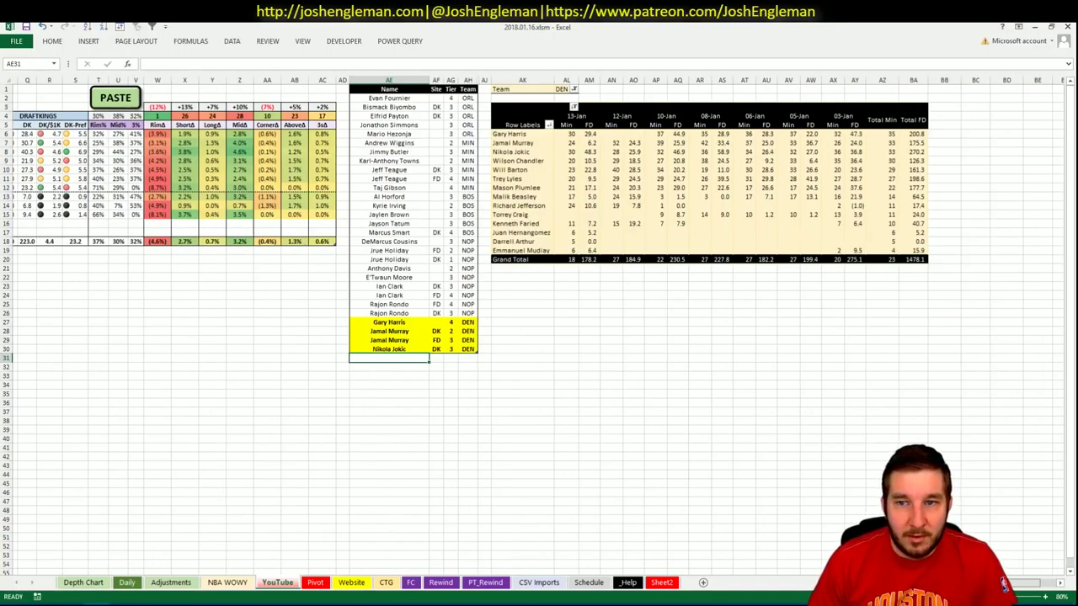
pyautogui.hscroll(1, 768, 536)
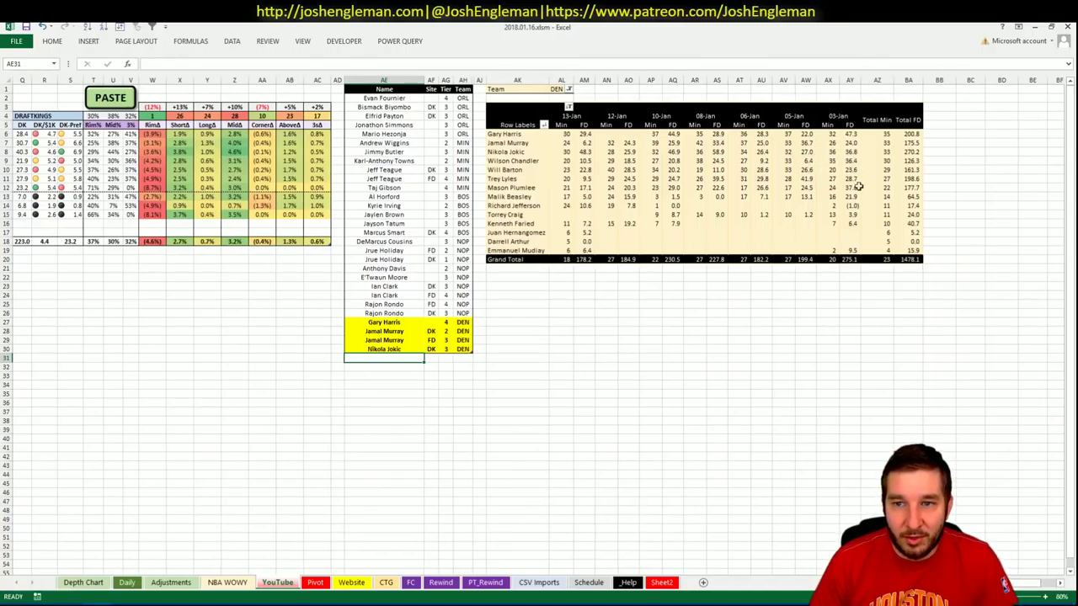
pyautogui.hscroll(-10, 1005, 583)
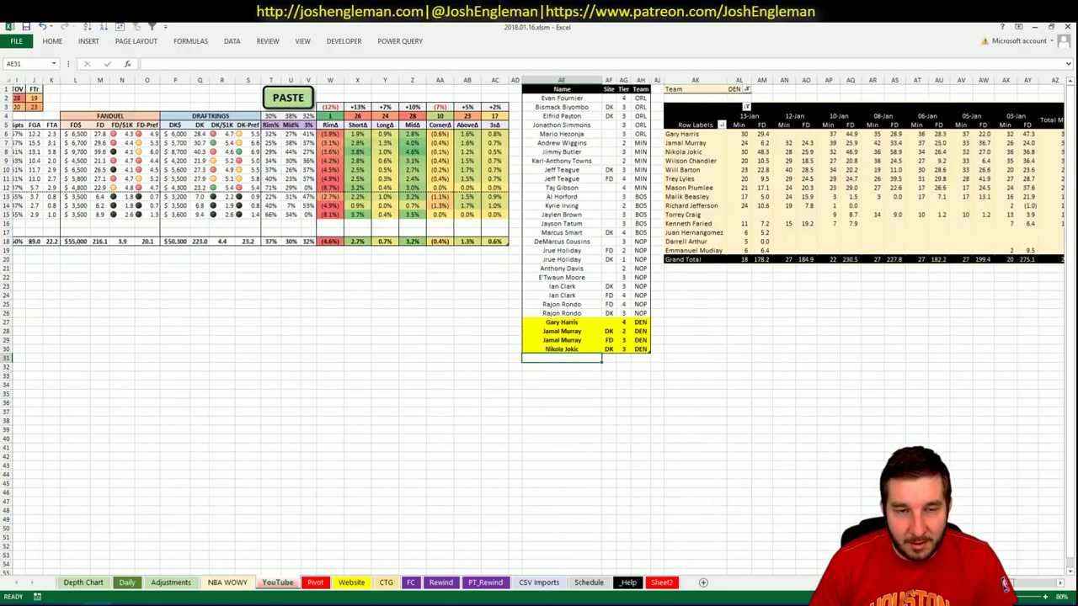
pyautogui.hscroll(-1, 1005, 583)
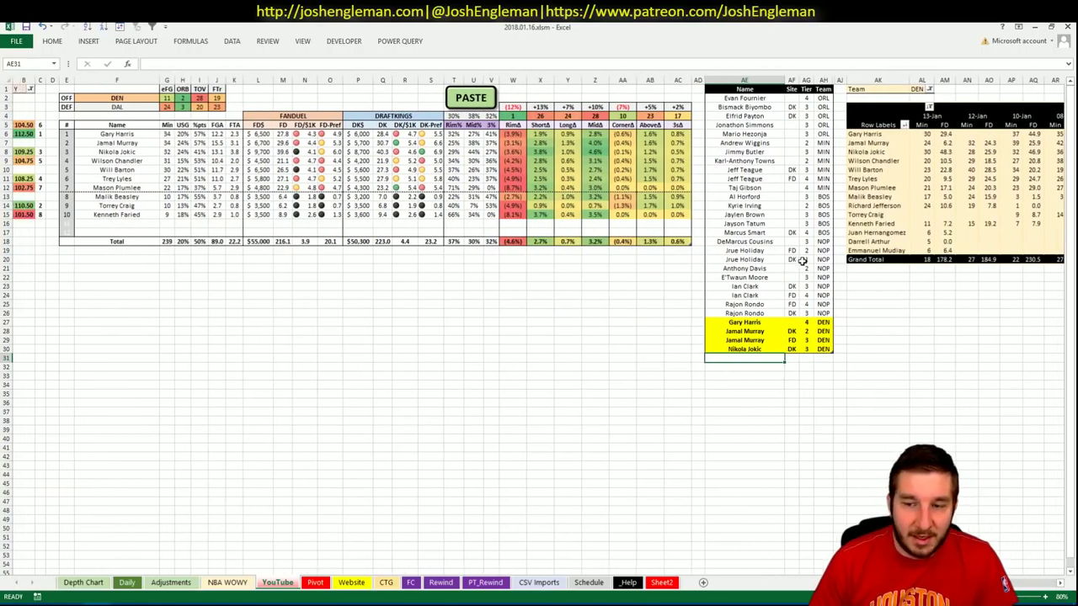
pyautogui.write('Wi')
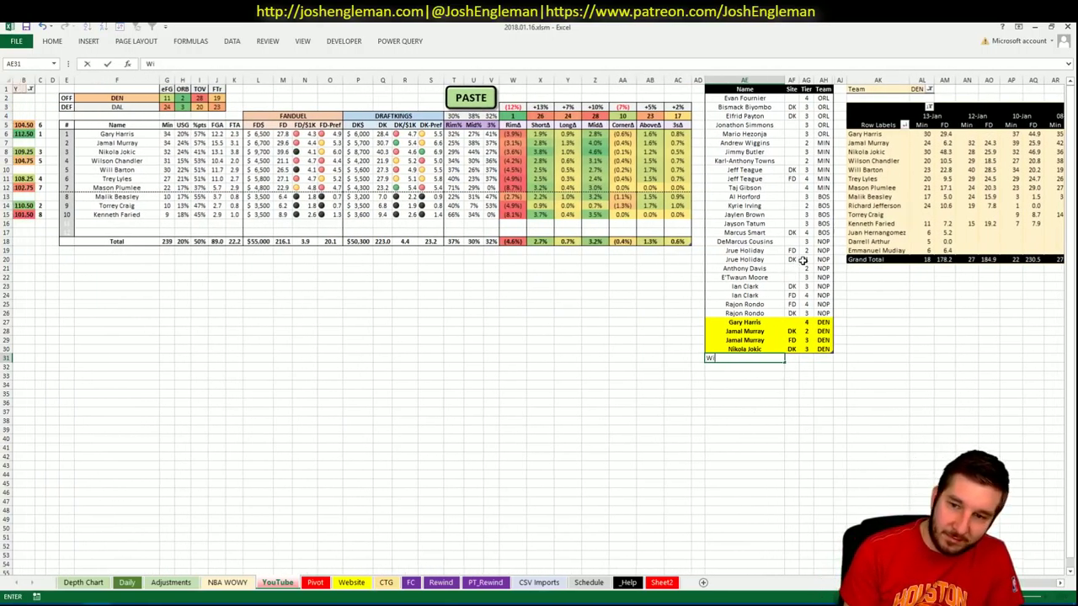
pyautogui.write('lson Chandler')
pyautogui.press('Tab')
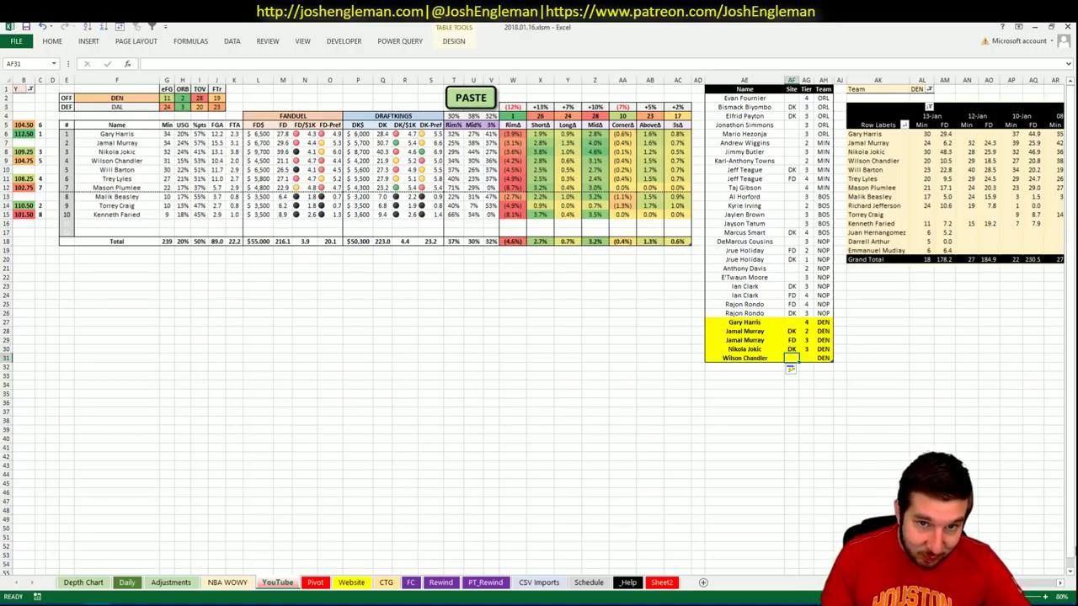
pyautogui.click(806, 358)
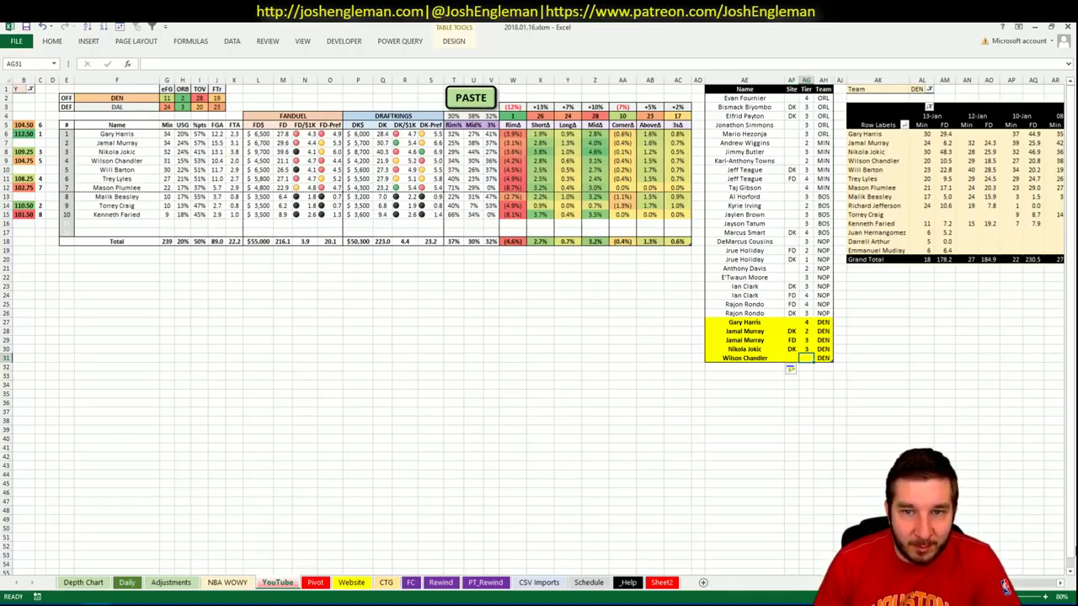
pyautogui.click(745, 367)
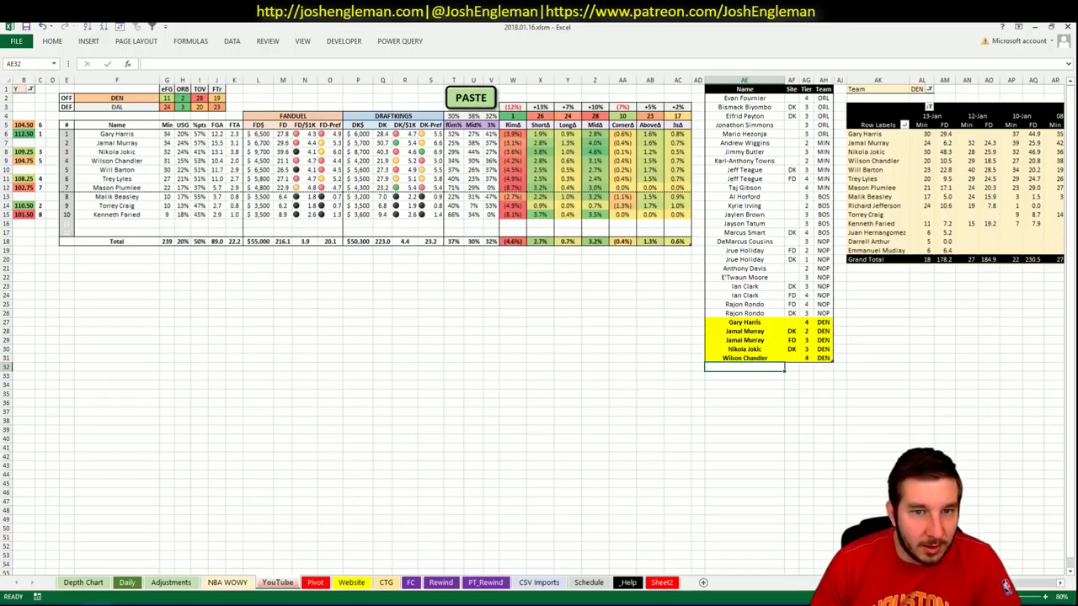
# - Add Will Barton below Wilson Chandler in the tier list with site DK and tier 3
pyautogui.hscroll(7, 539, 329)
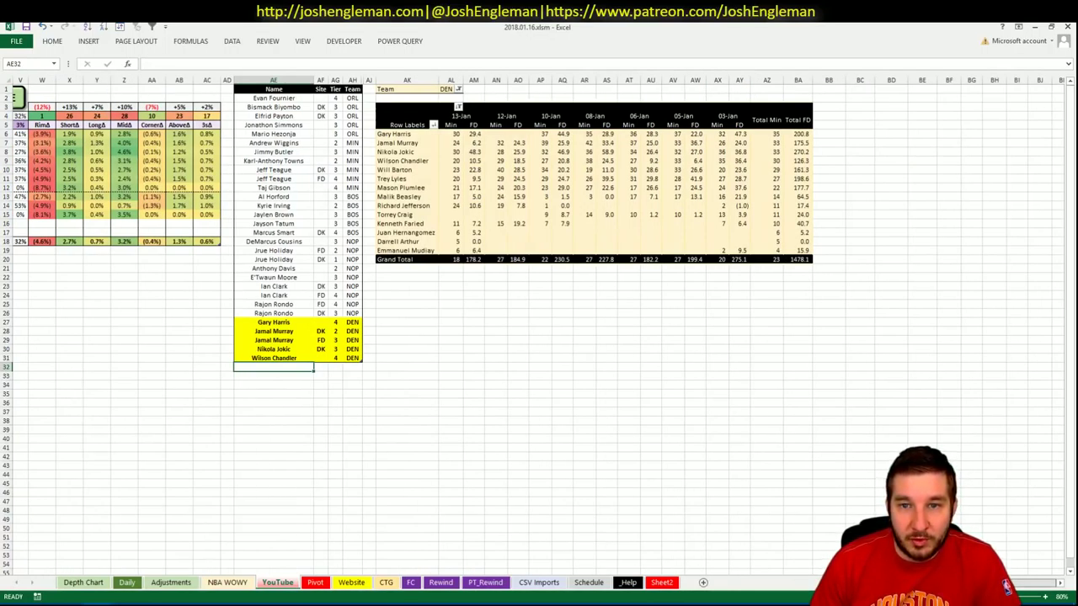
pyautogui.hscroll(-8, 539, 329)
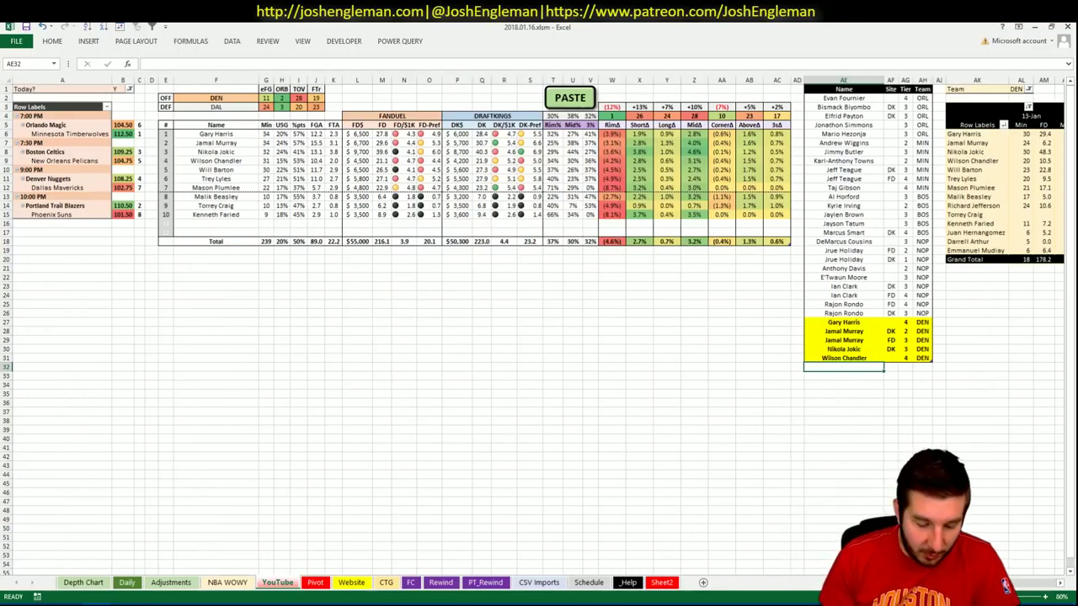
pyautogui.write('Will Barton')
pyautogui.hotkey('ctrl', 'Return')
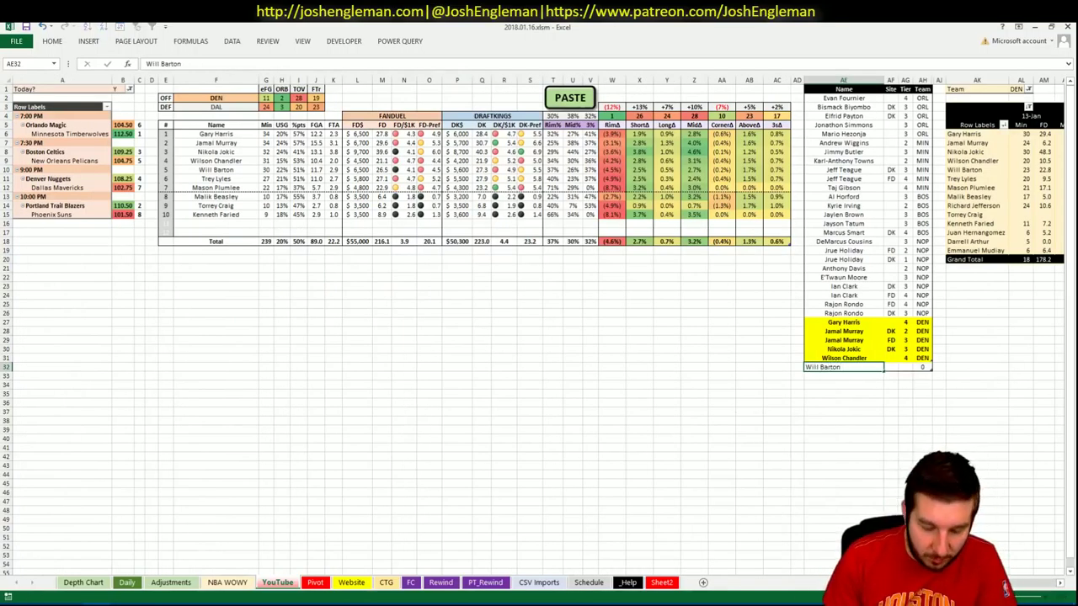
pyautogui.press('Tab')
pyautogui.write('DK')
pyautogui.press('Tab')
pyautogui.write('3')
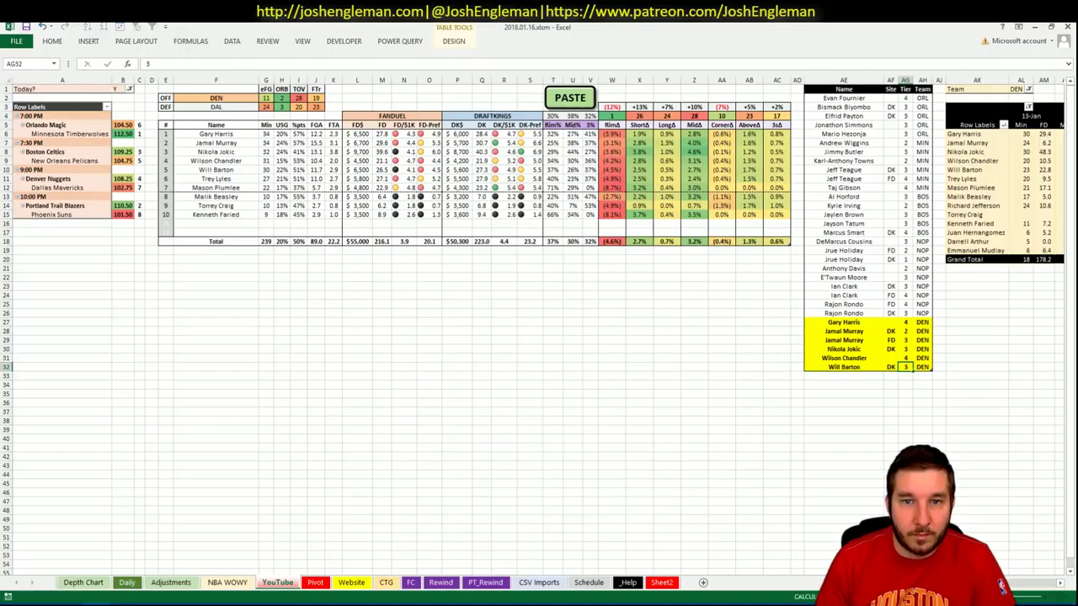
pyautogui.press('Return')
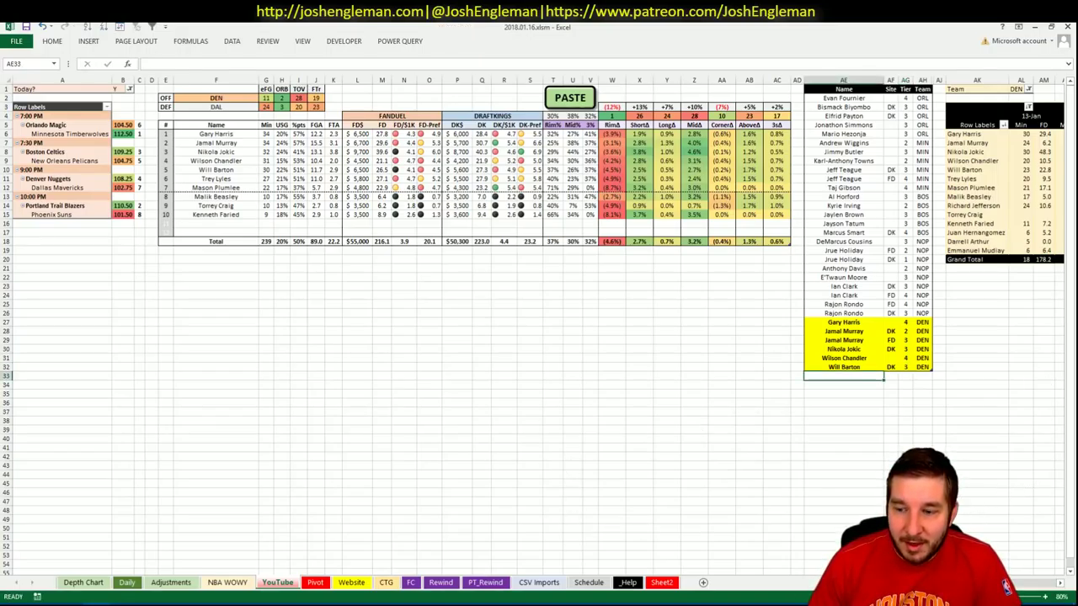
# - Add Trey Lyles below Will Barton in the tier list, leaving the site blank and setting tier 3
pyautogui.hscroll(3, 1007, 587)
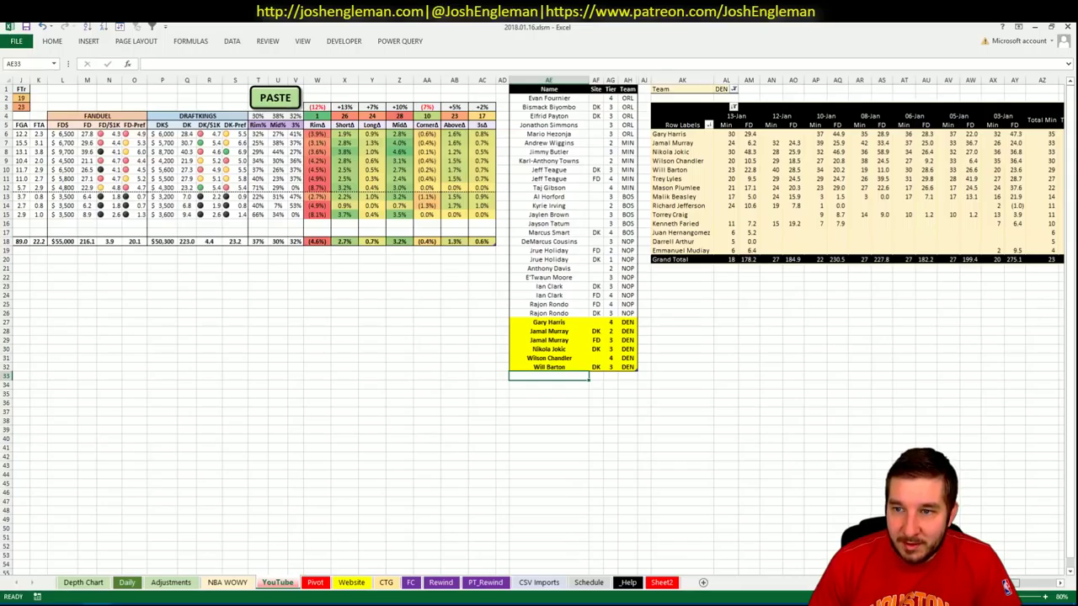
pyautogui.hscroll(-3, 1008, 588)
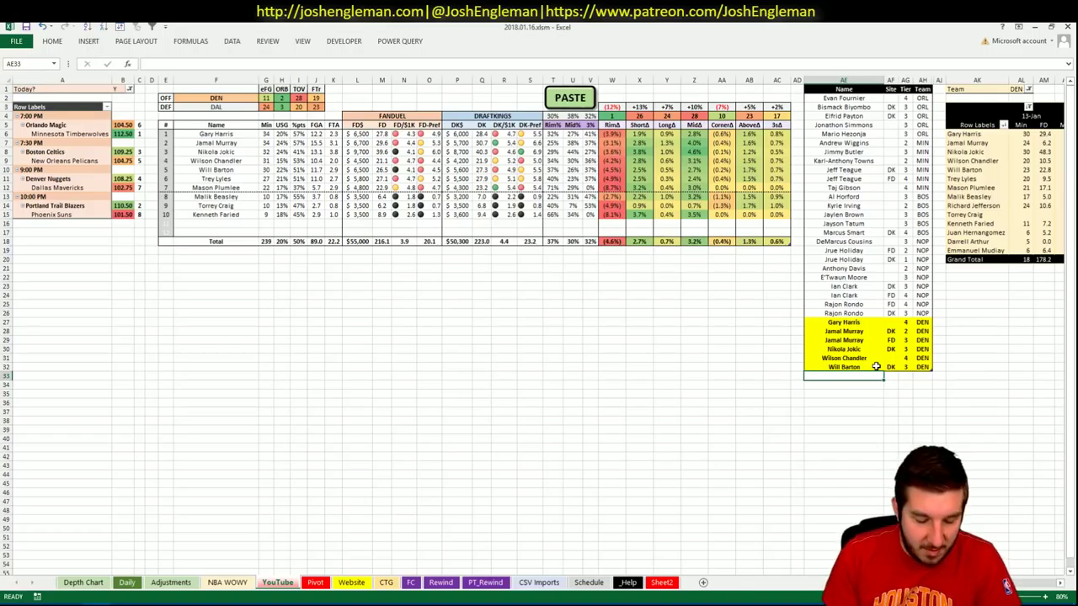
pyautogui.write('Trey Lyles')
pyautogui.press('Tab')
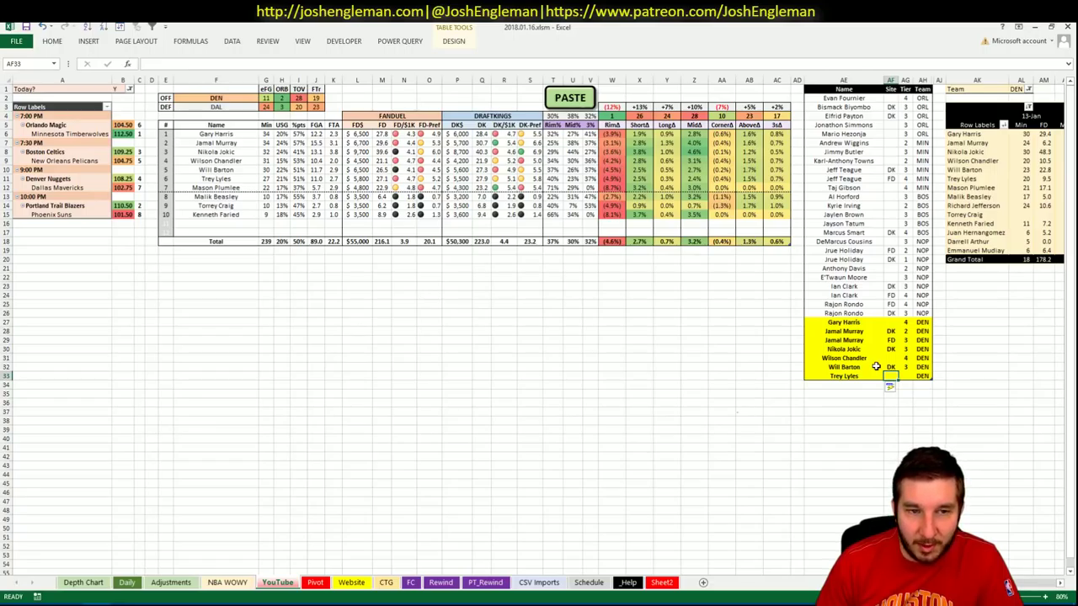
pyautogui.press('Tab')
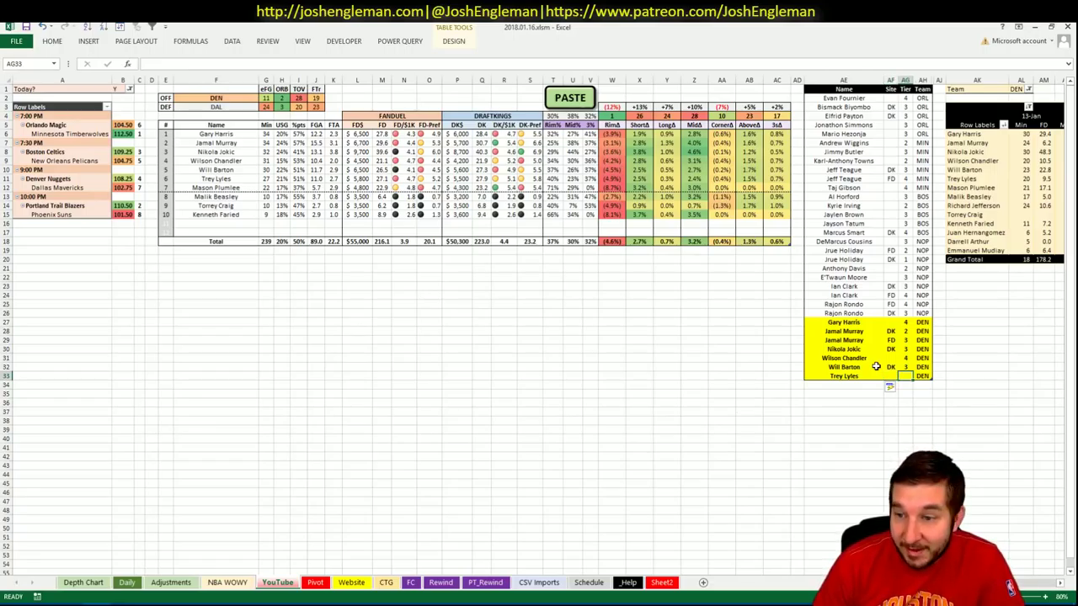
pyautogui.write('3')
pyautogui.press('Return')
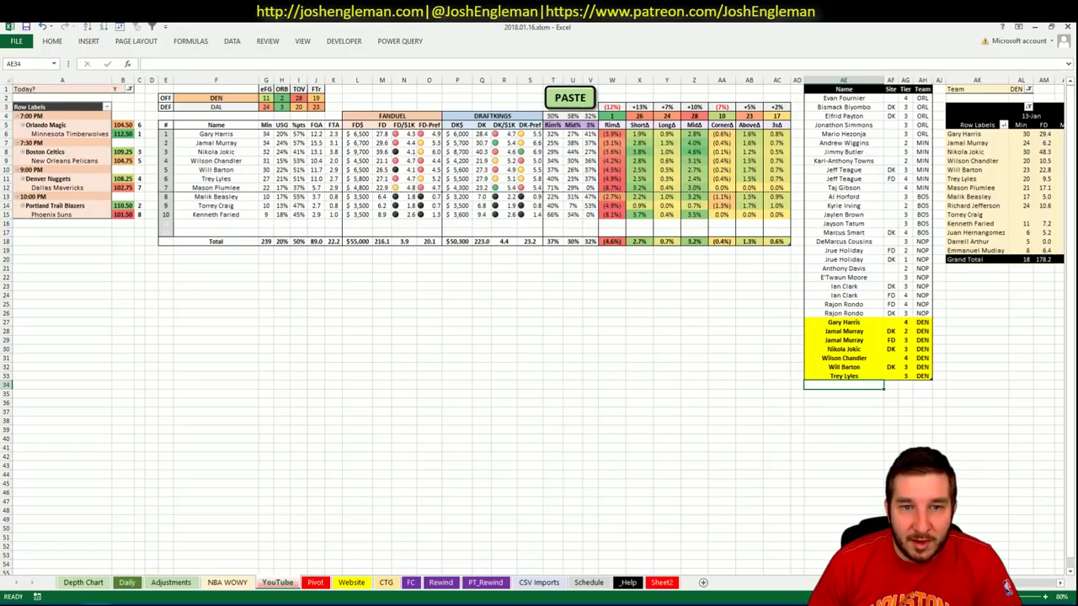
# - Check the Denver game log and add Mason Plumlee below Trey Lyles in the tier list with no site and tier 4
pyautogui.hscroll(4, 1008, 587)
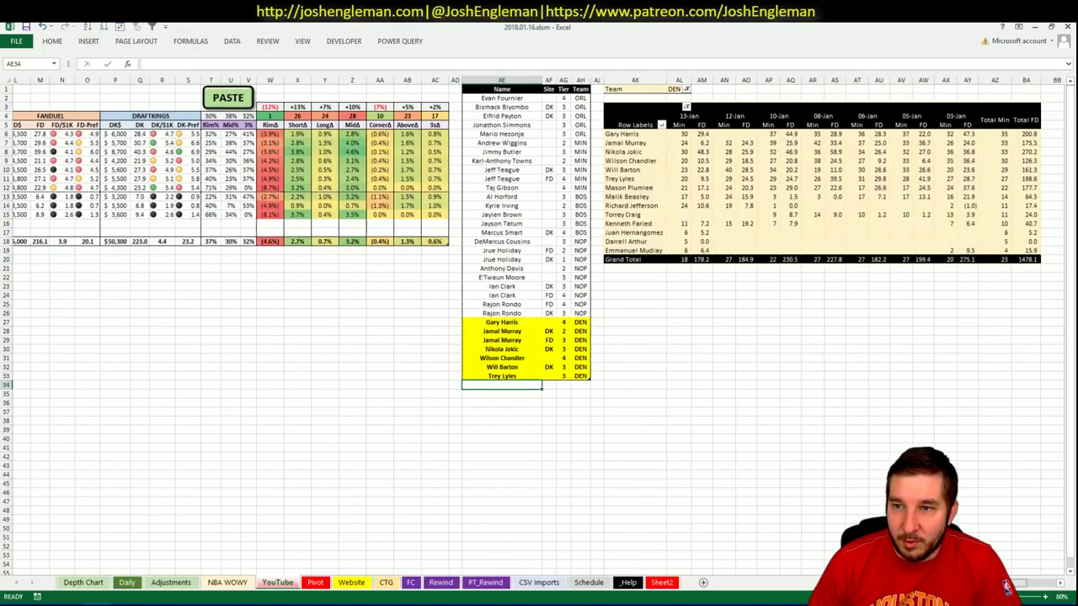
pyautogui.hscroll(-2, 1007, 588)
pyautogui.hscroll(4, 763, 204)
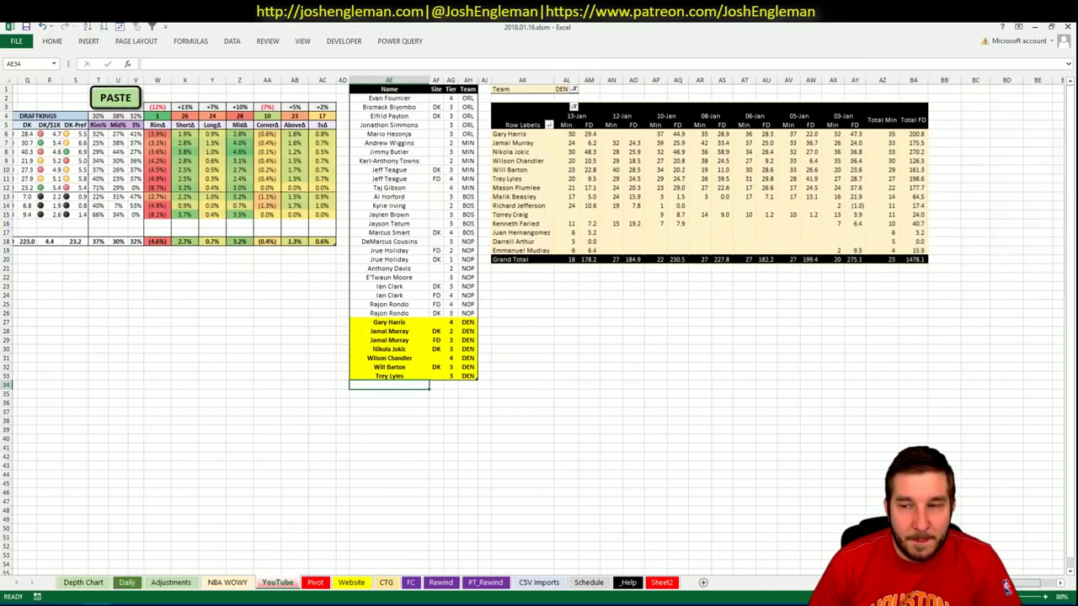
pyautogui.click(851, 187)
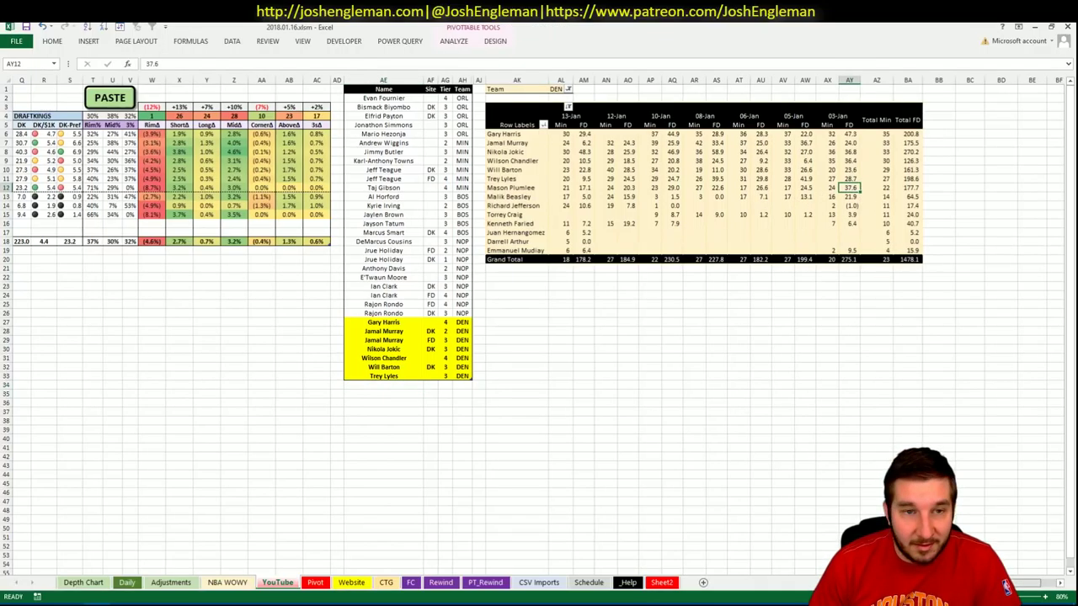
pyautogui.hscroll(-7, 1007, 587)
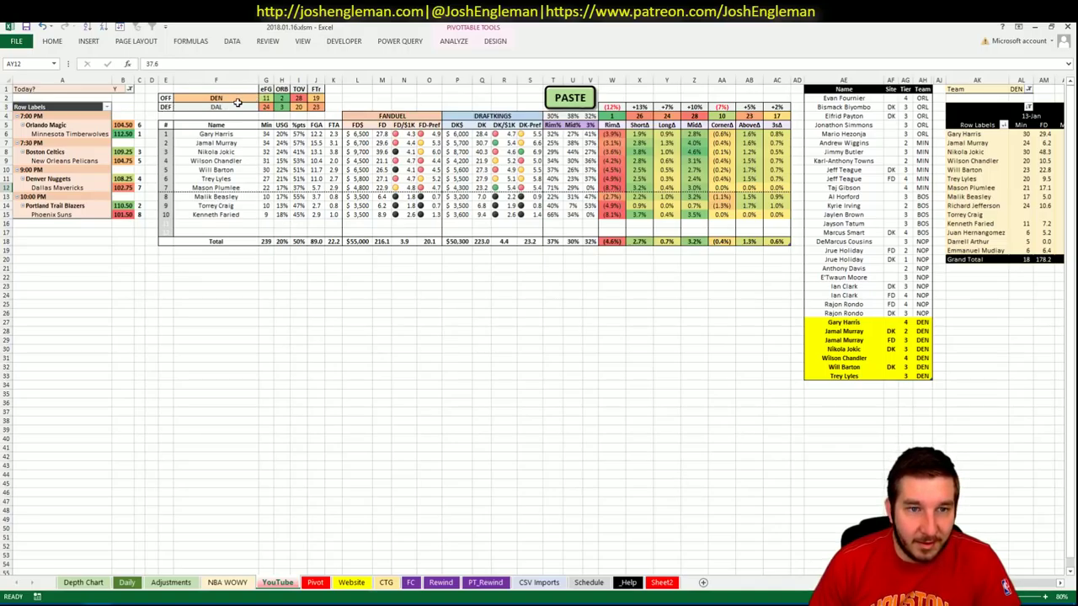
pyautogui.click(855, 386)
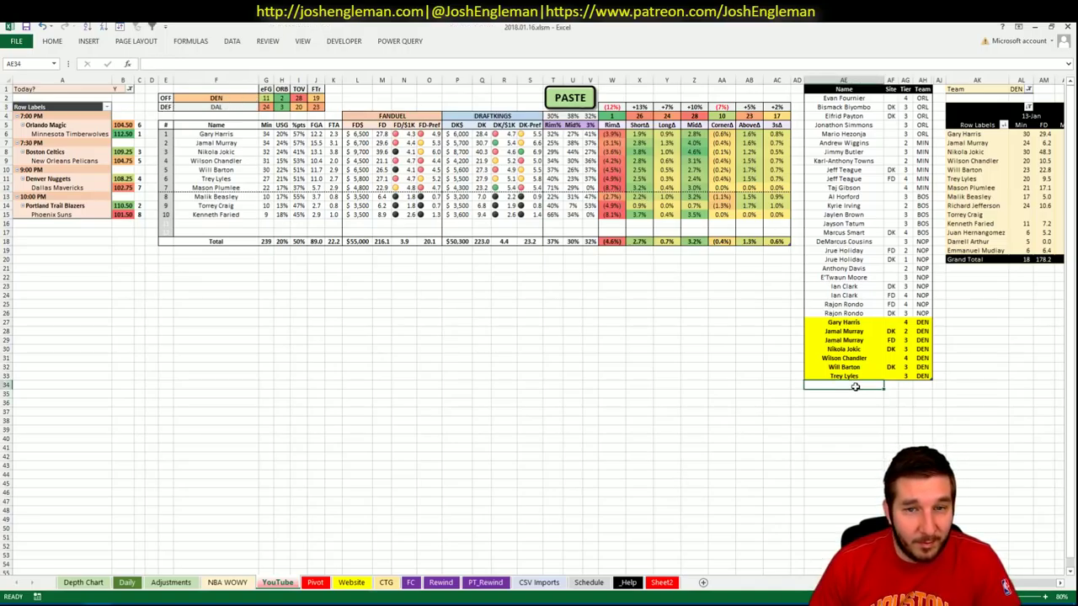
pyautogui.write('Mason PLu')
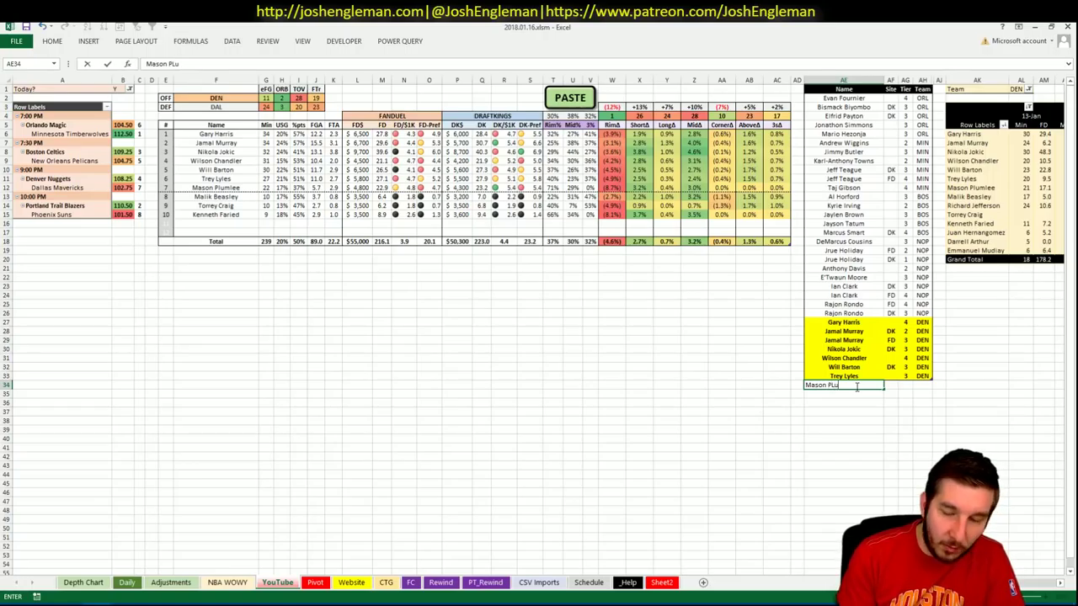
pyautogui.write('mlee')
pyautogui.press('Return')
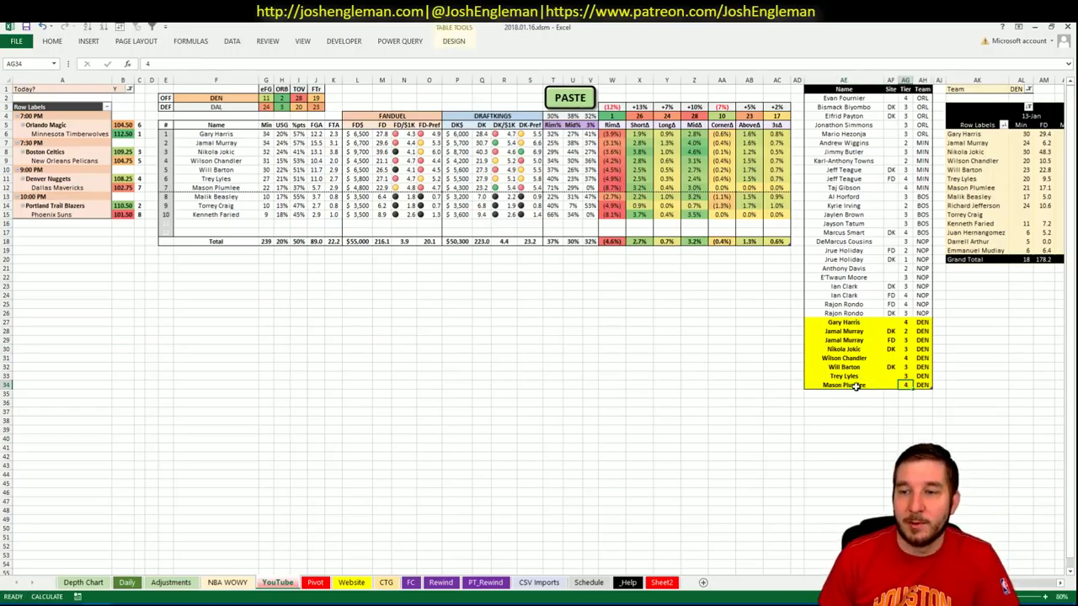
pyautogui.click(903, 260)
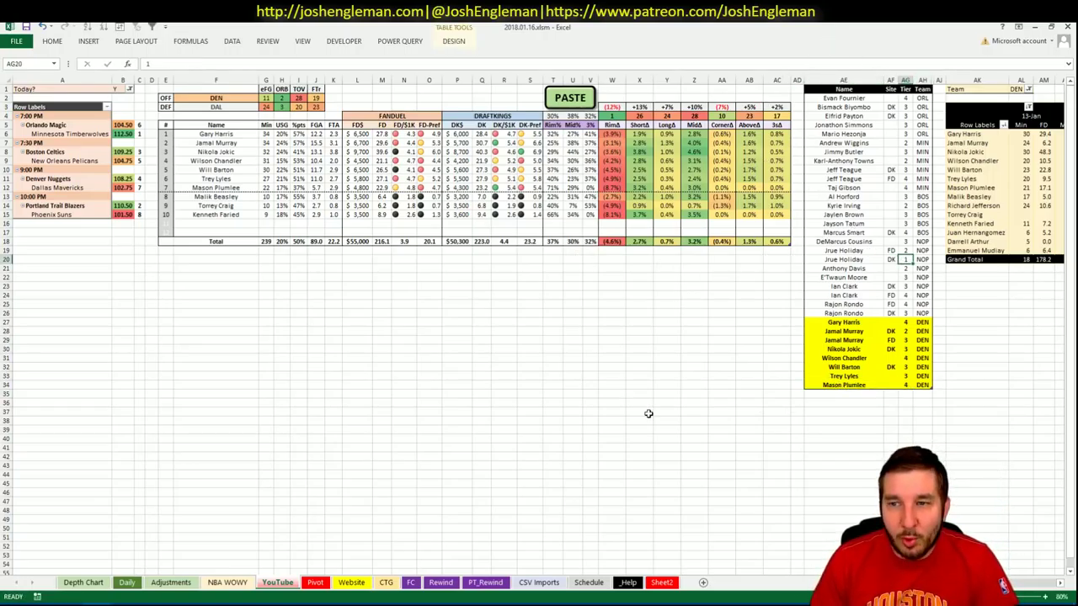
pyautogui.click(267, 279)
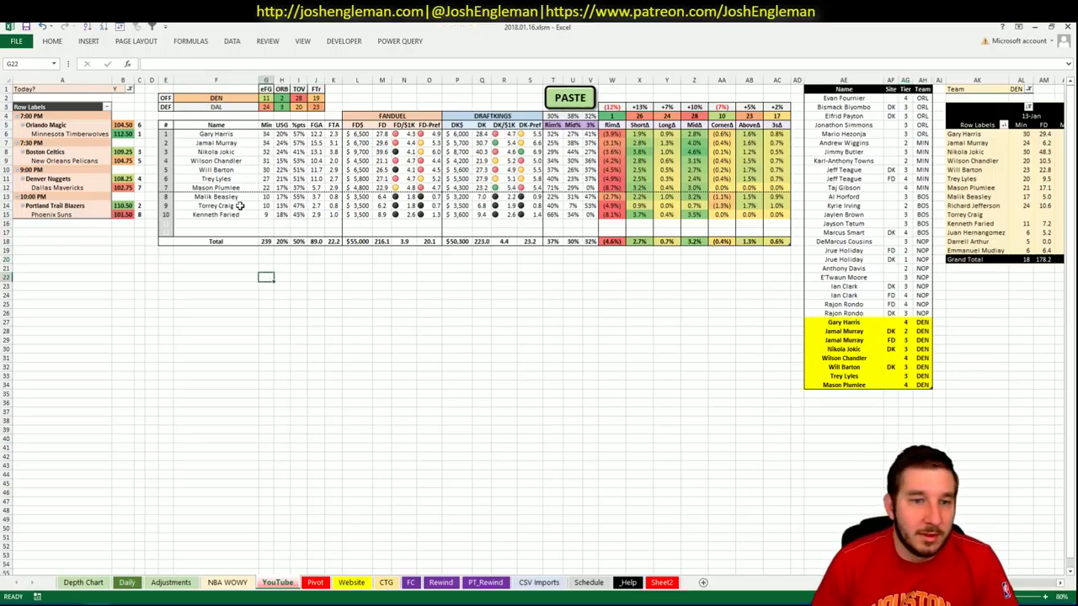
# - Set the offensive team of the matchup projection table to DAL
pyautogui.click(225, 98)
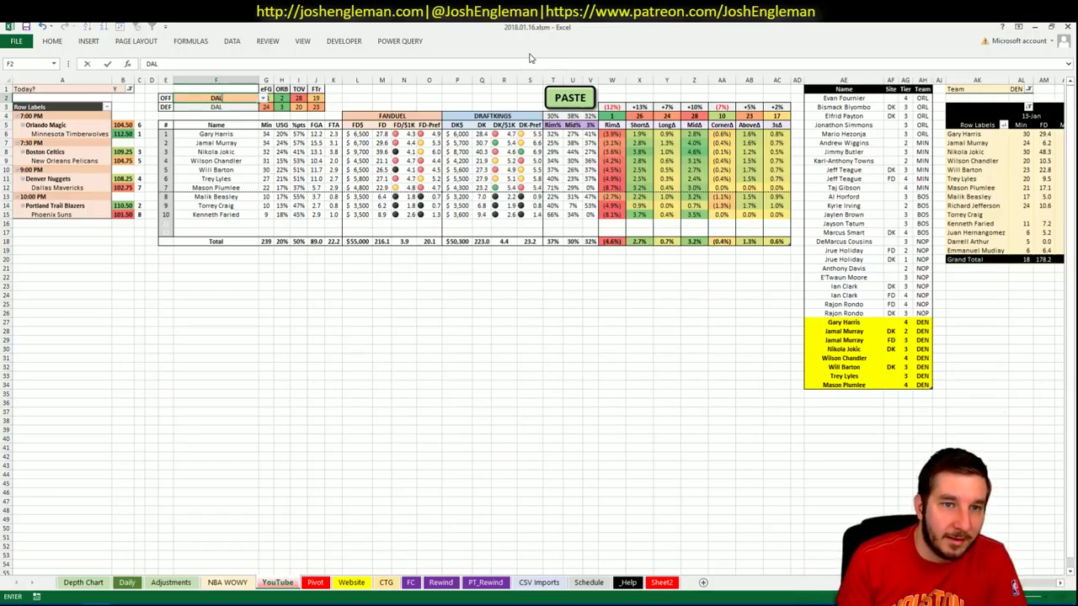
pyautogui.write('DAL')
pyautogui.press('Return')
# - Switch to Cleaning the Glass in the browser and open the Dallas Mavericks team stats page
pyautogui.hotkey('alt', 'Tab')
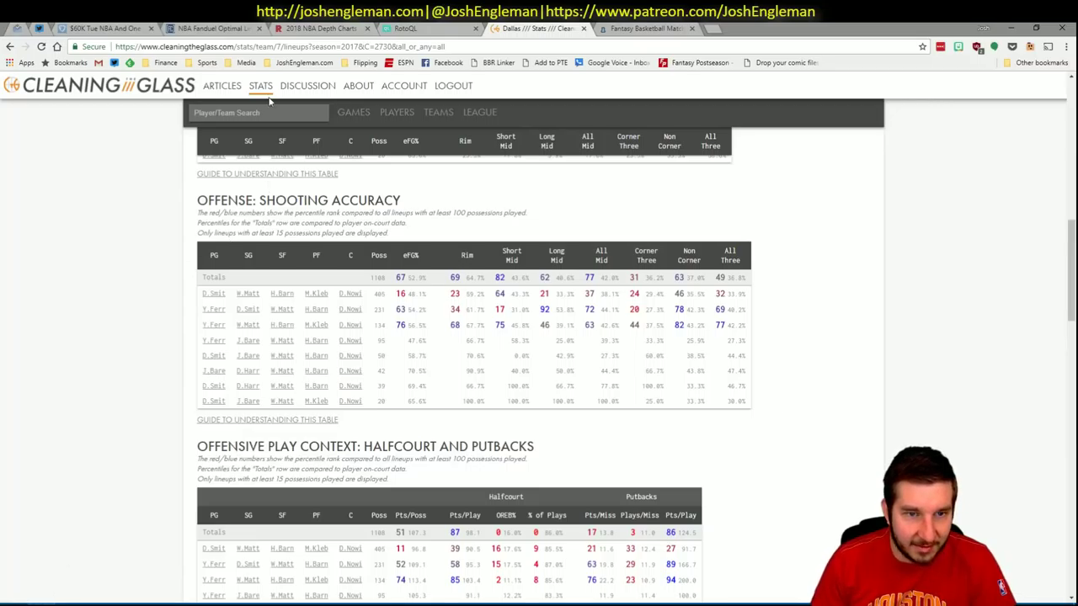
pyautogui.click(275, 109)
pyautogui.write('maver')
pyautogui.press('Down')
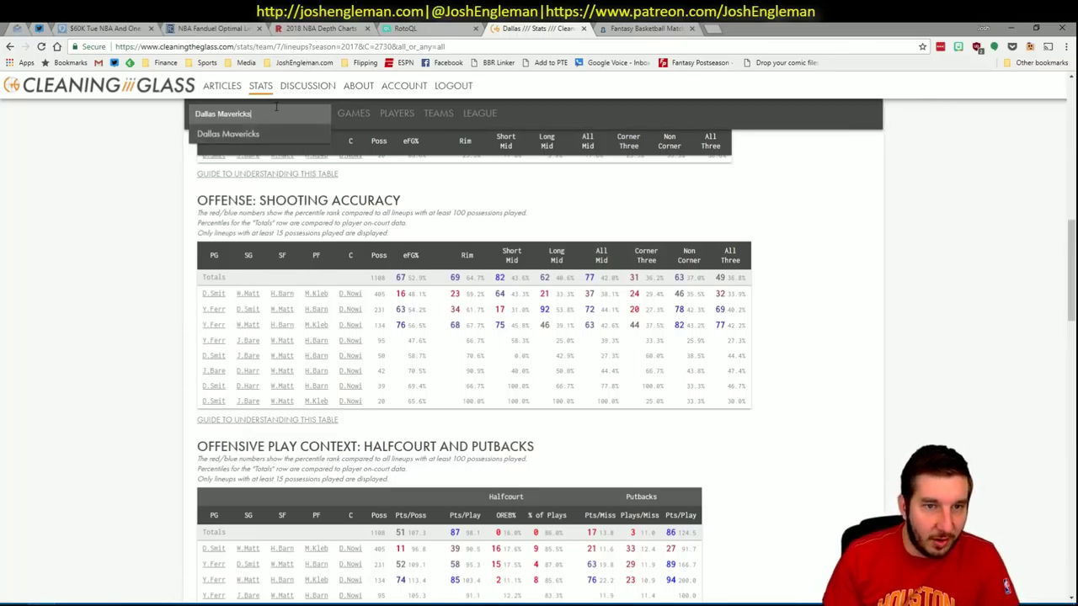
pyautogui.press('Return')
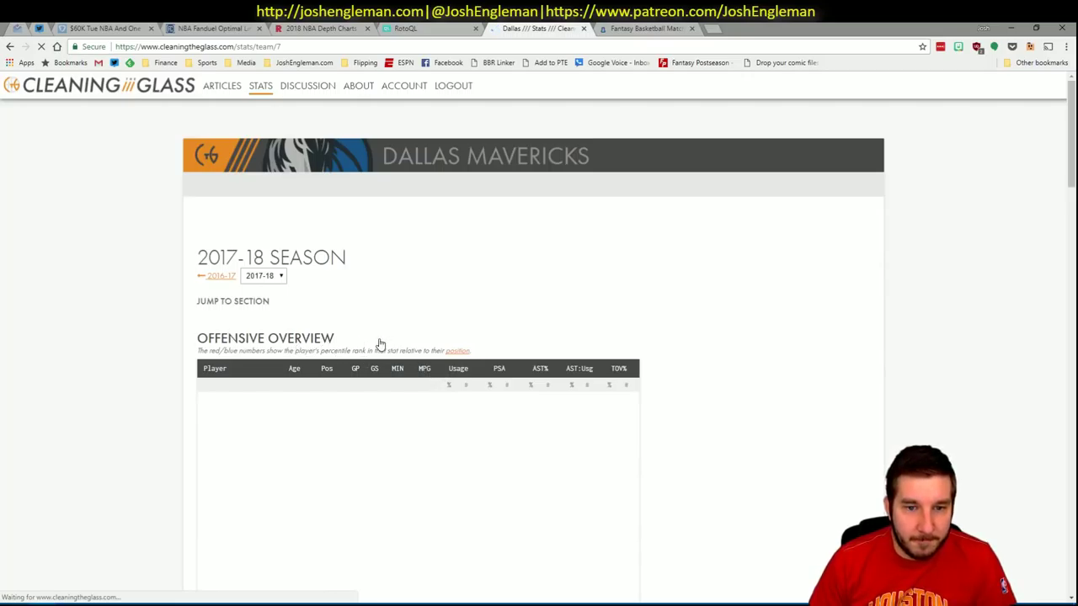
# - Copy all Dallas player rows of the Shooting: Frequency table and bring them into the Excel matchup sheet
pyautogui.scroll(-3, 684, 369)
pyautogui.scroll(-3, 684, 369)
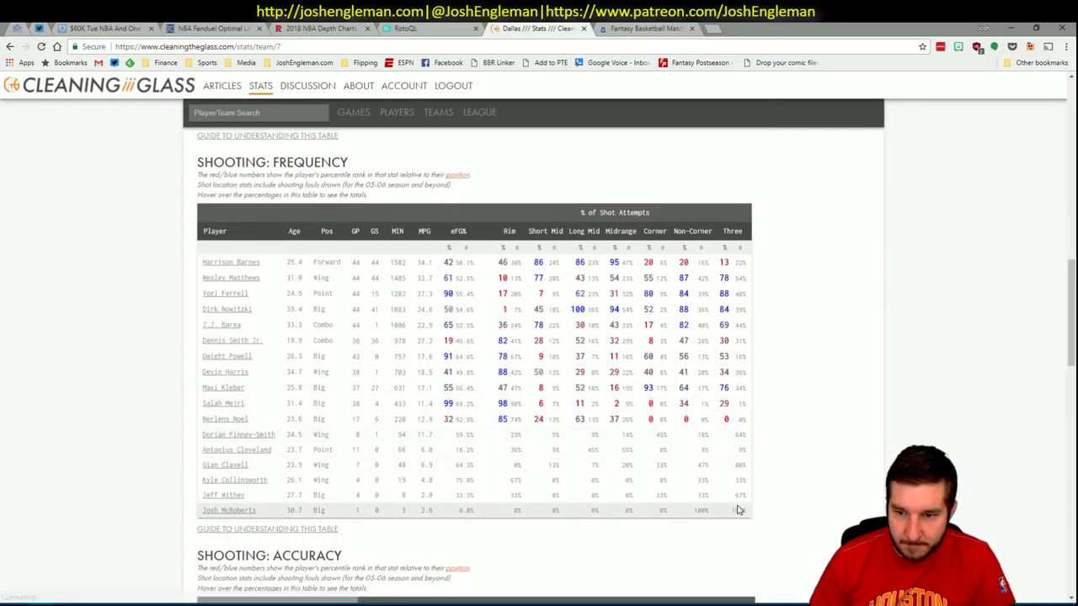
pyautogui.moveTo(746, 511); pyautogui.dragTo(202, 271)
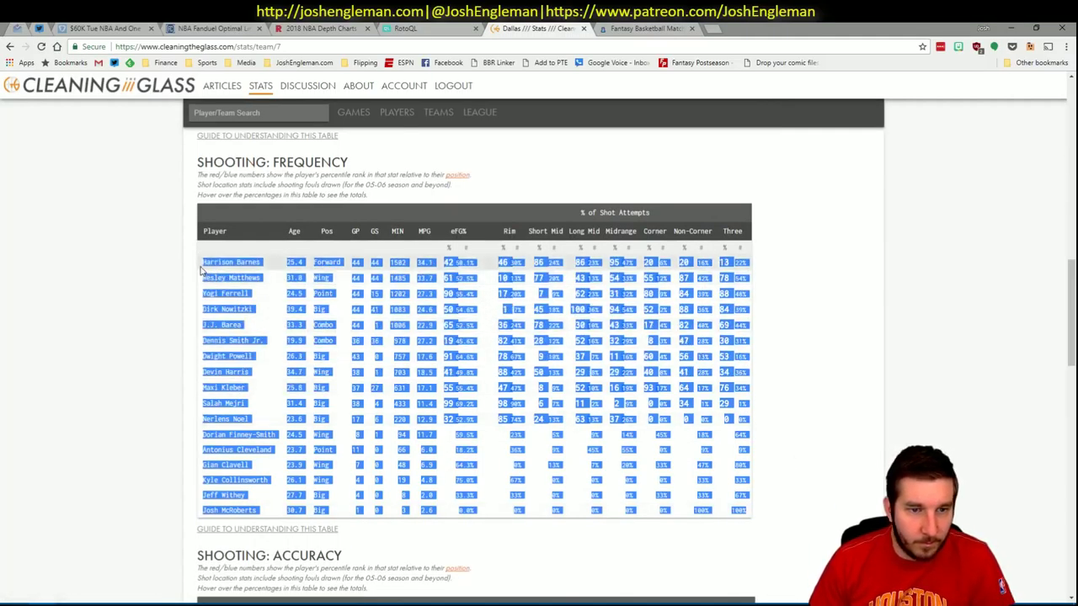
pyautogui.hotkey('ctrl', 'c')
pyautogui.hotkey('alt', 'Tab')
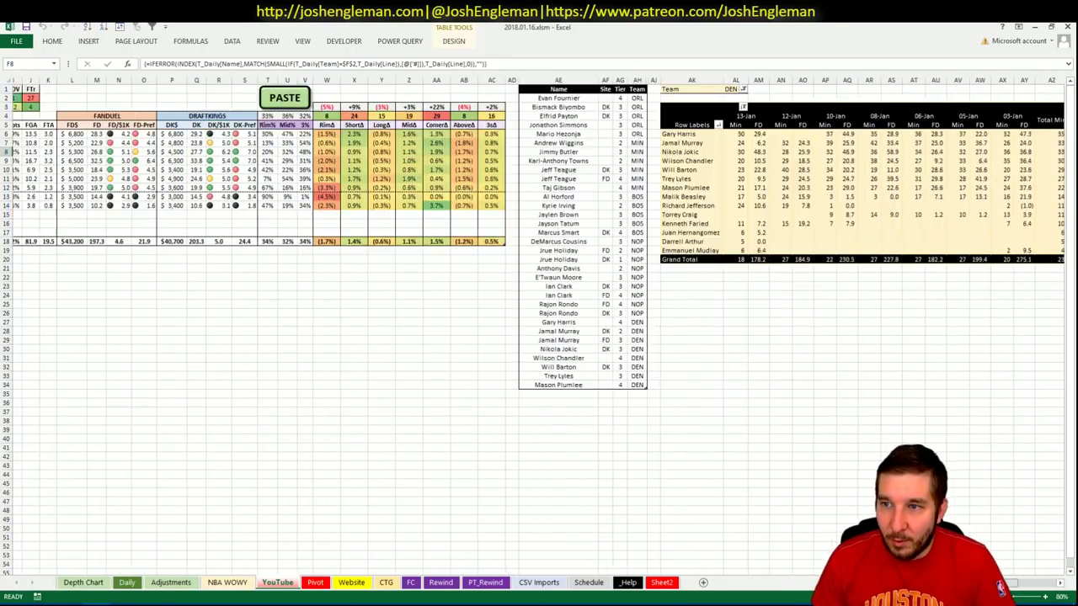
# - Filter the recent game log pivot table to team DAL
pyautogui.hscroll(1, 774, 275)
pyautogui.click(706, 80)
pyautogui.click(708, 90)
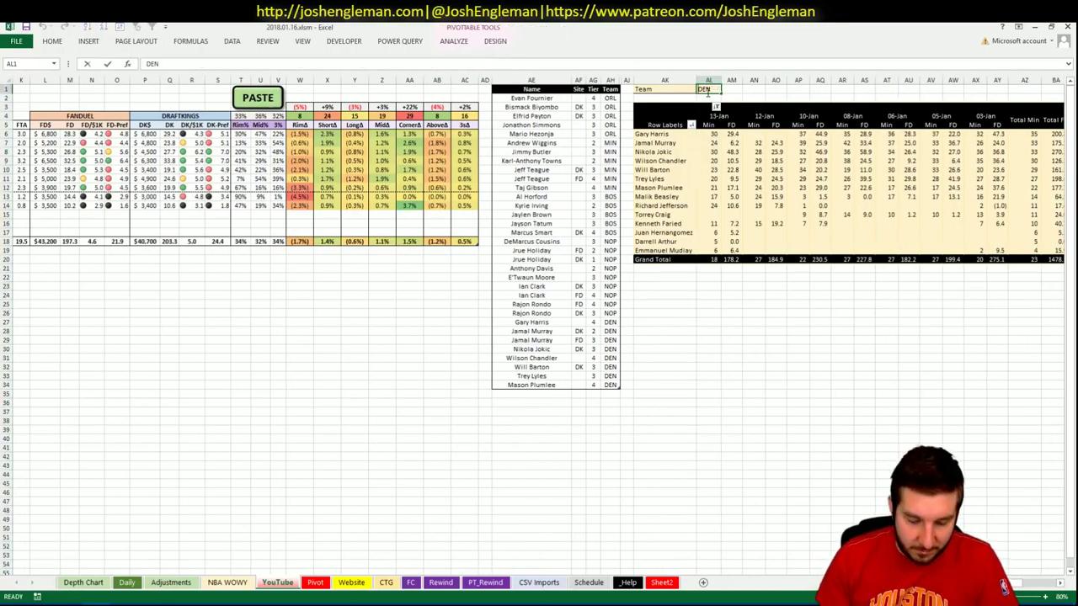
pyautogui.write('DAL')
pyautogui.press('Return')
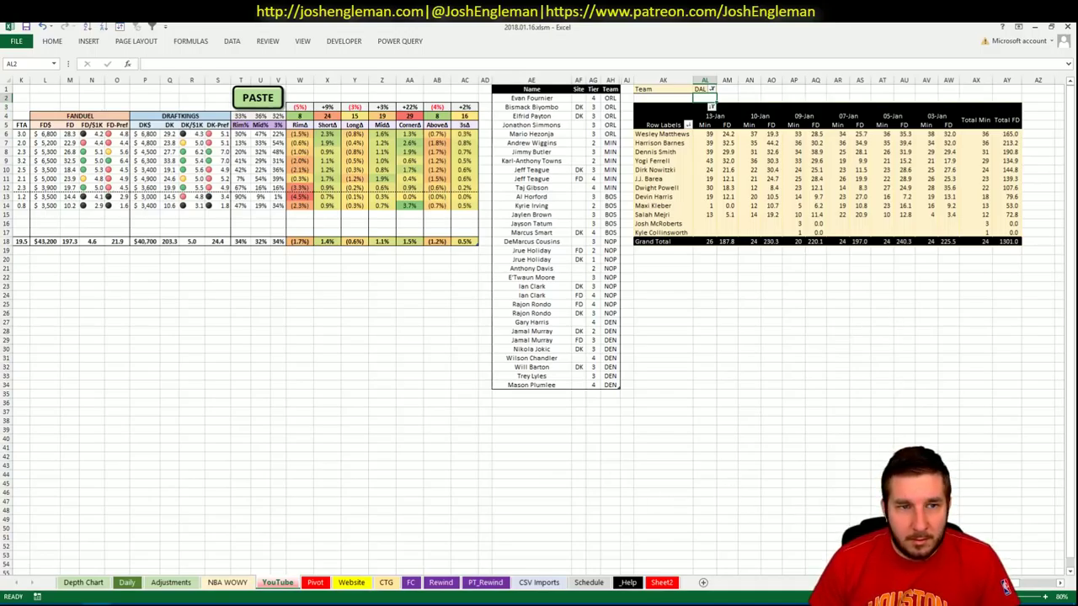
# - Examine Dallas's matchup projections and recent games, and compare Harrison Barnes's projections in the Pivot sheet
pyautogui.hscroll(-5, 539, 325)
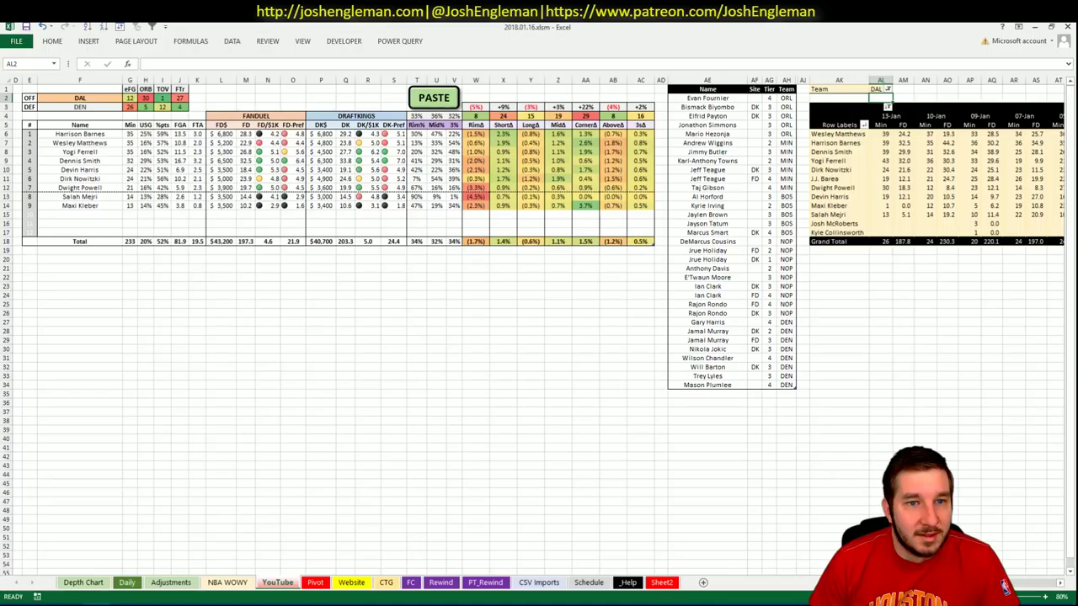
pyautogui.hscroll(6, 539, 325)
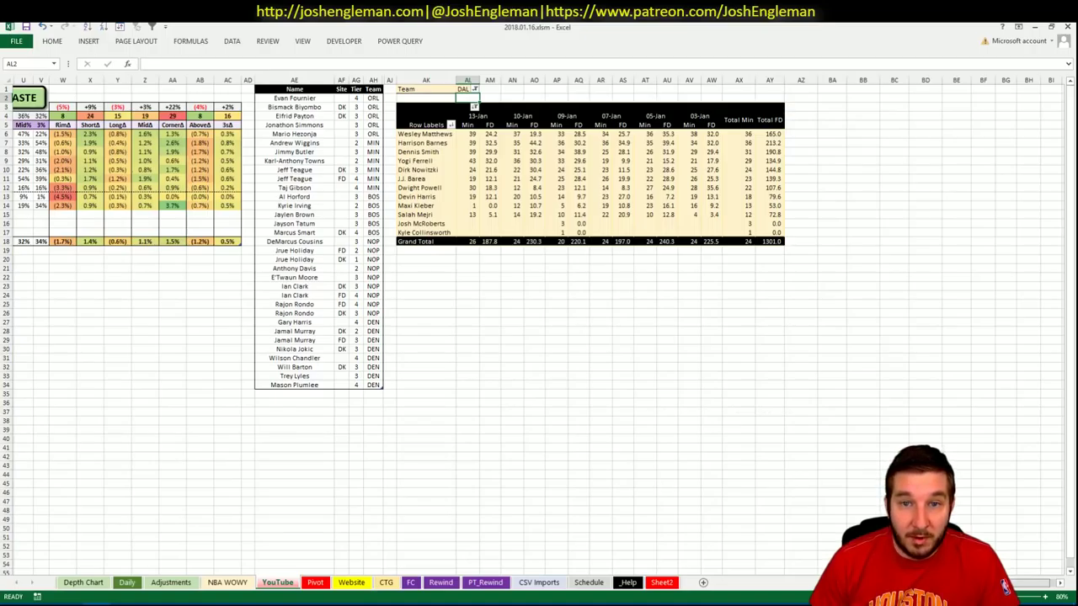
pyautogui.hscroll(-7, 303, 527)
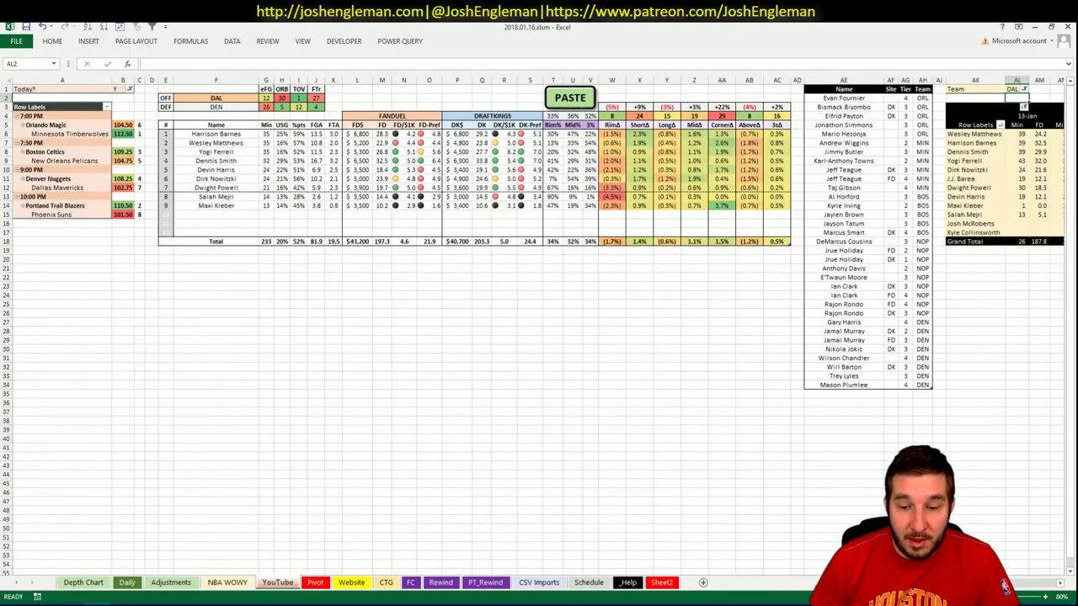
pyautogui.click(352, 583)
pyautogui.click(278, 583)
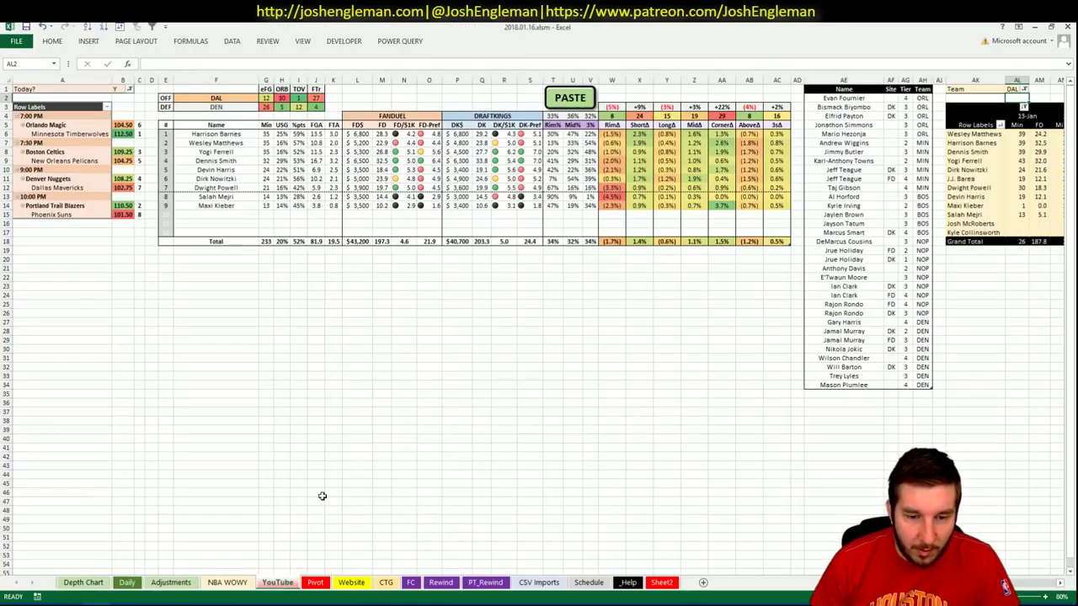
pyautogui.click(315, 583)
pyautogui.click(215, 377)
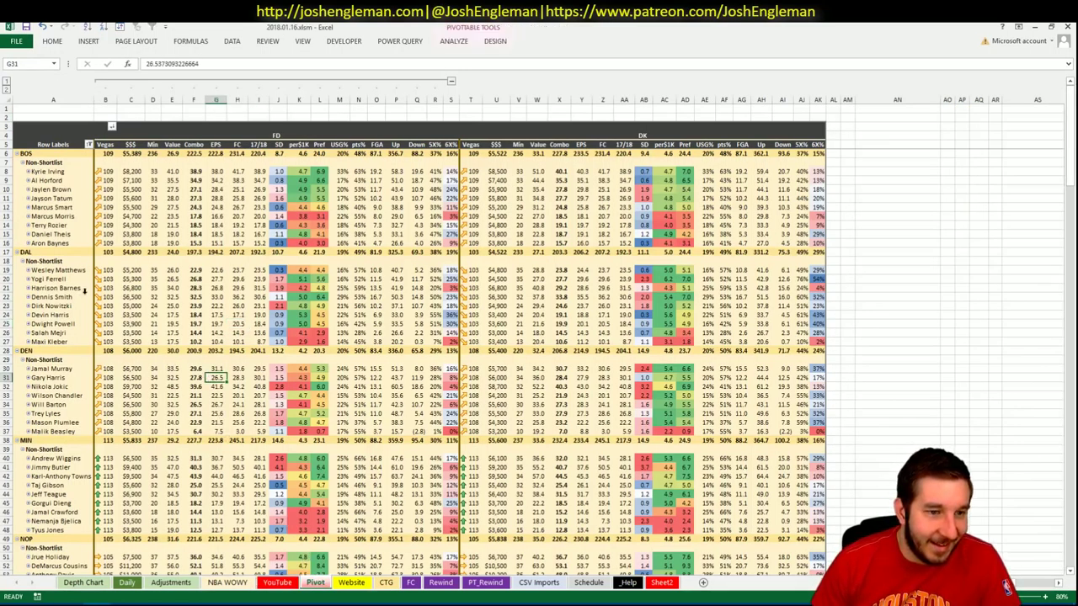
pyautogui.click(217, 289)
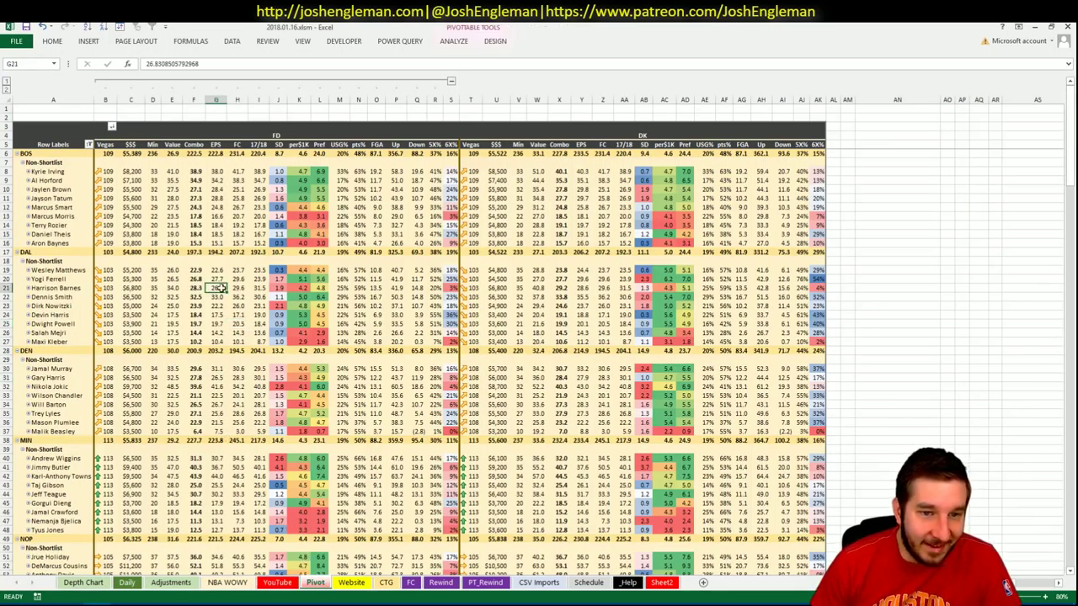
pyautogui.click(128, 583)
pyautogui.click(246, 583)
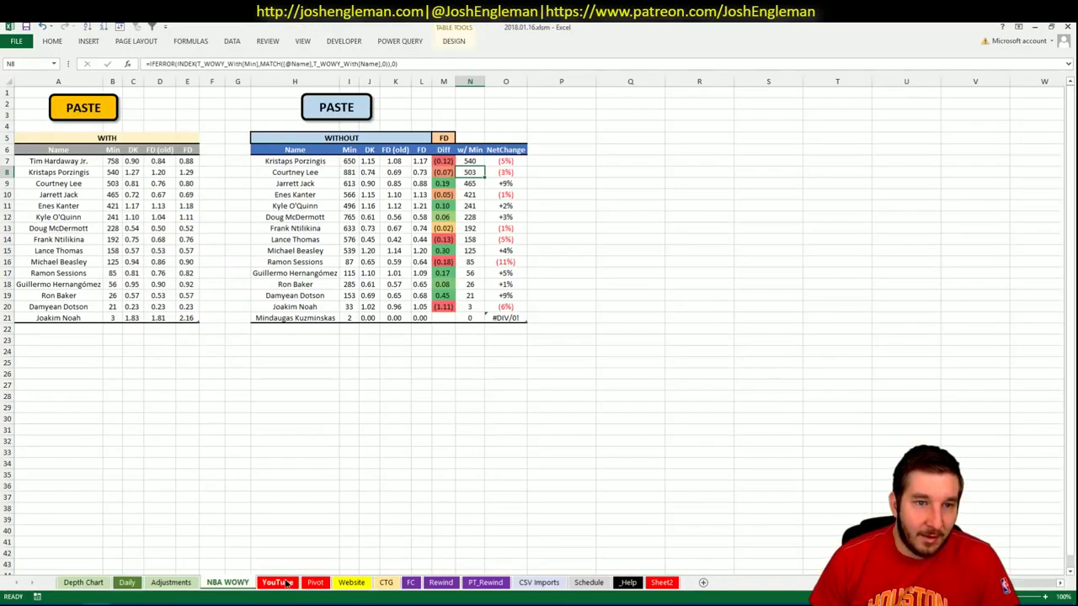
pyautogui.click(286, 583)
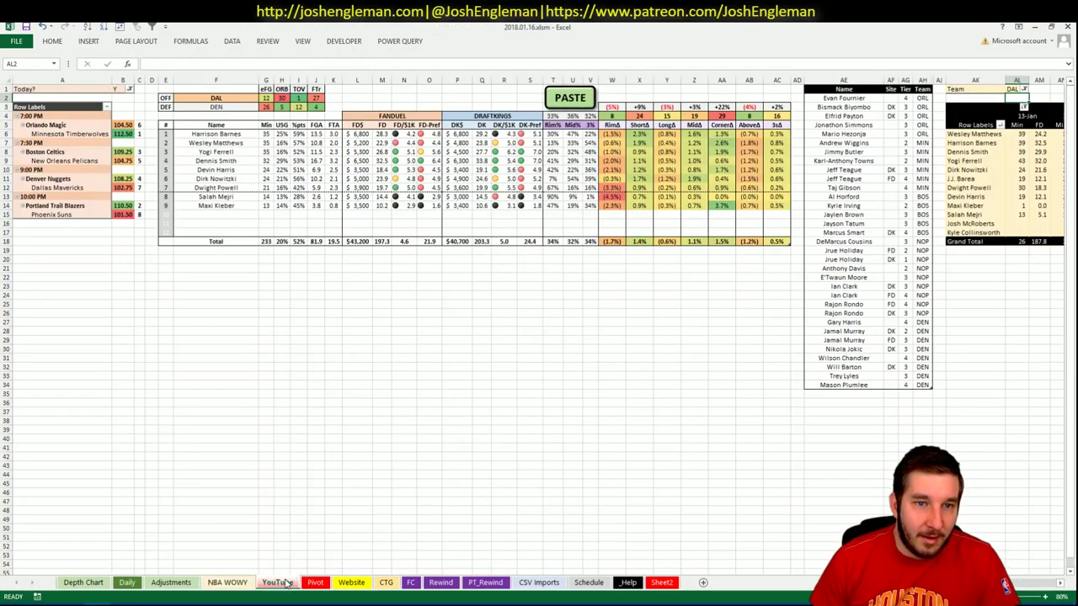
# - Add Harrison Barnes below Mason Plumlee in the tier list, leaving the site blank and setting tier 4
pyautogui.click(831, 391)
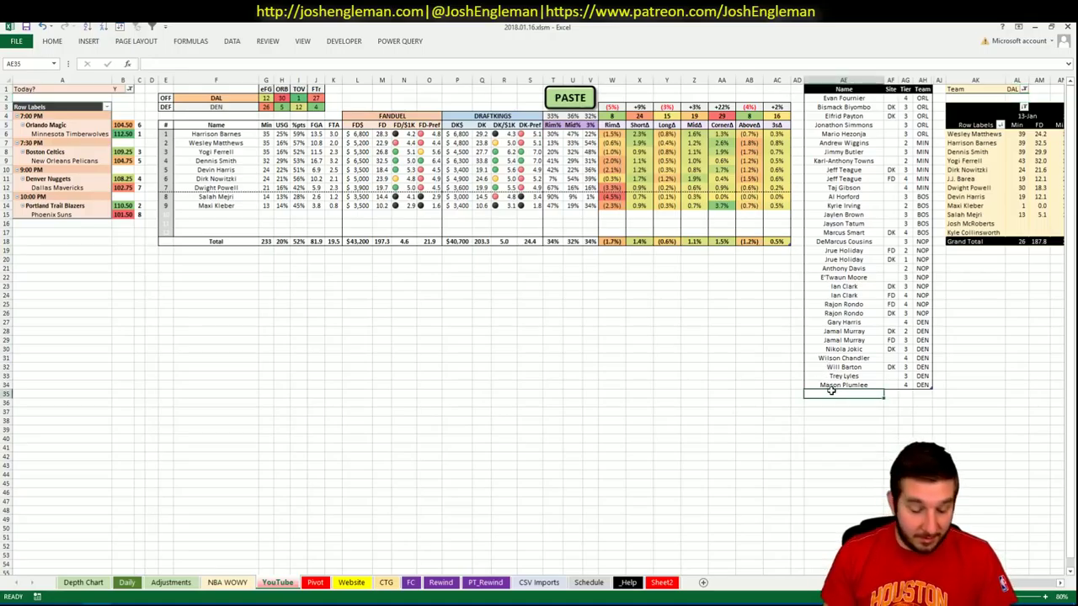
pyautogui.write('Harrison Barne')
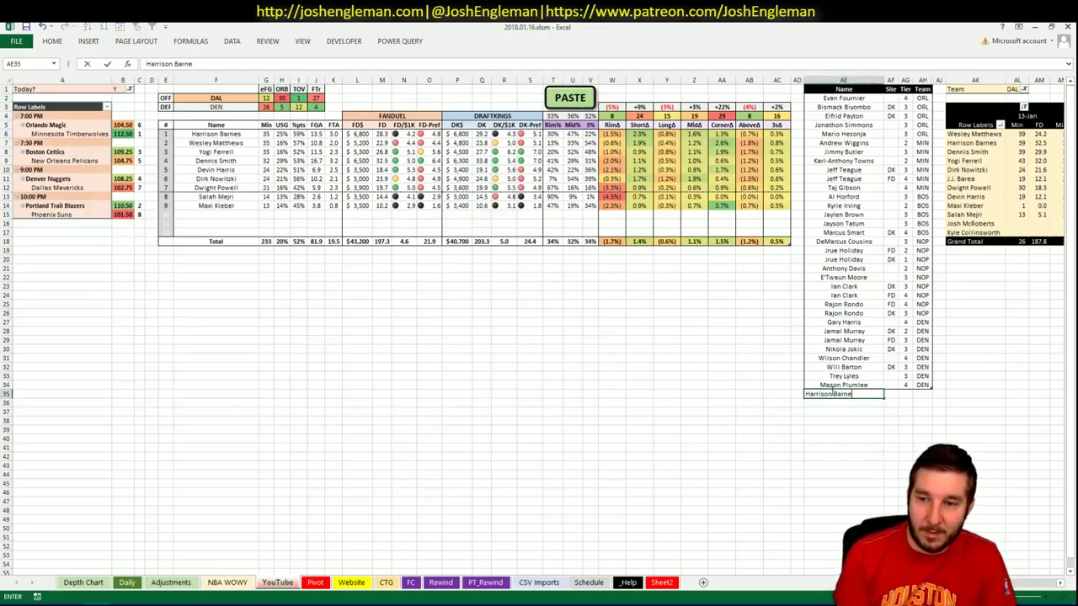
pyautogui.write('s')
pyautogui.press('Tab')
pyautogui.press('Tab')
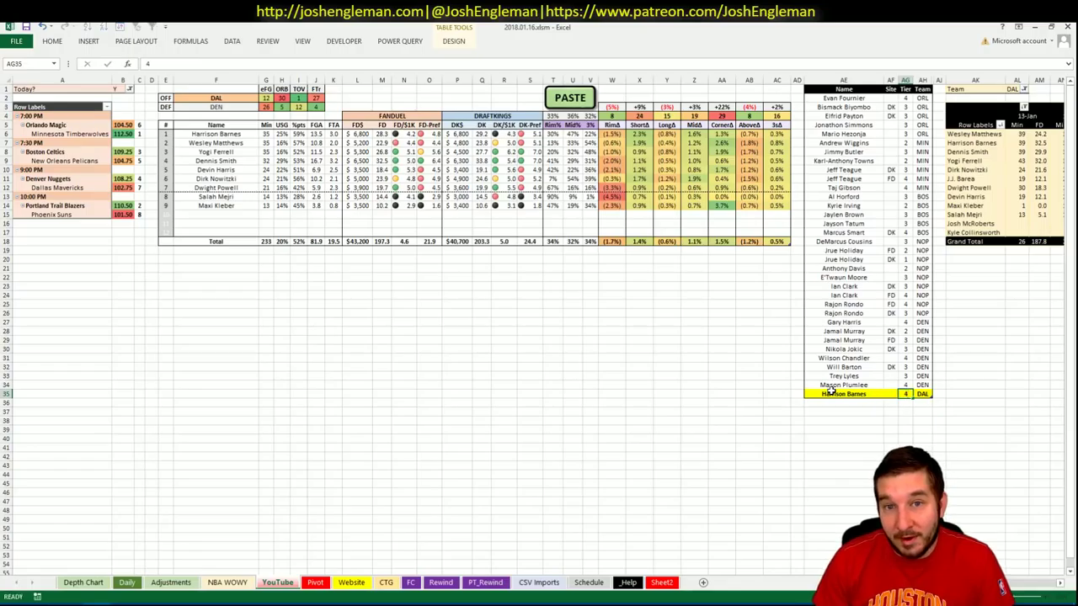
pyautogui.press('Return')
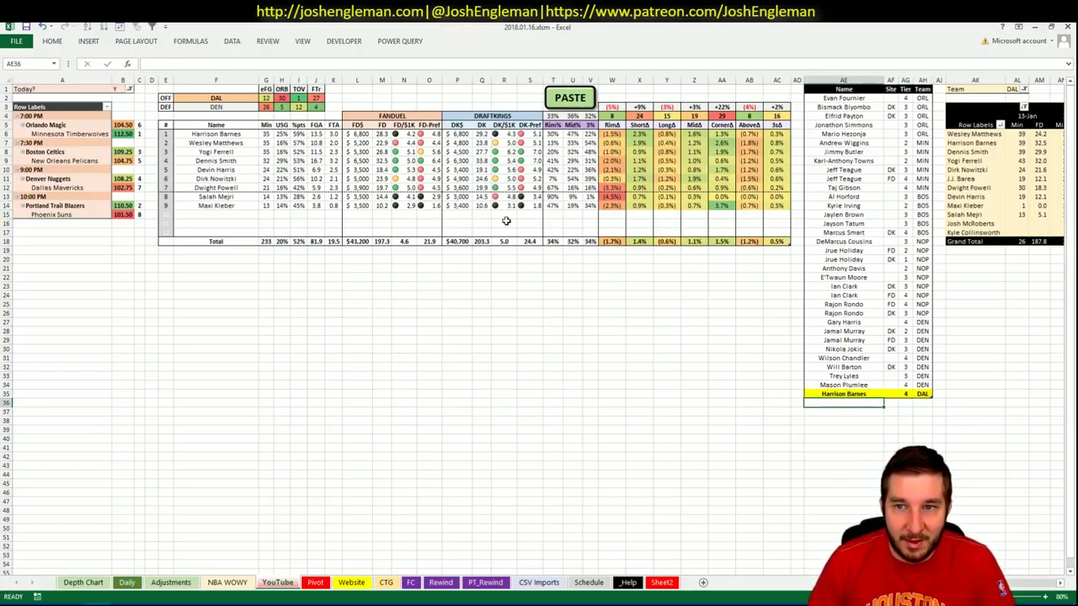
# - Add Wesley Matthews below Harrison Barnes in the tier list, leaving the site blank and setting tier 3
pyautogui.click(316, 588)
pyautogui.click(277, 583)
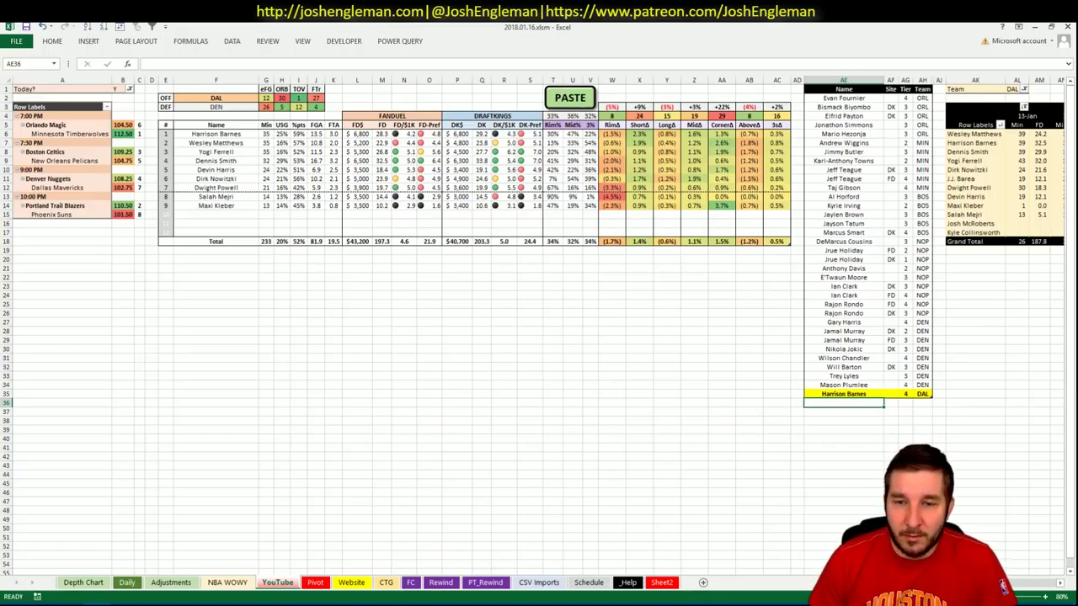
pyautogui.hscroll(7, 1004, 587)
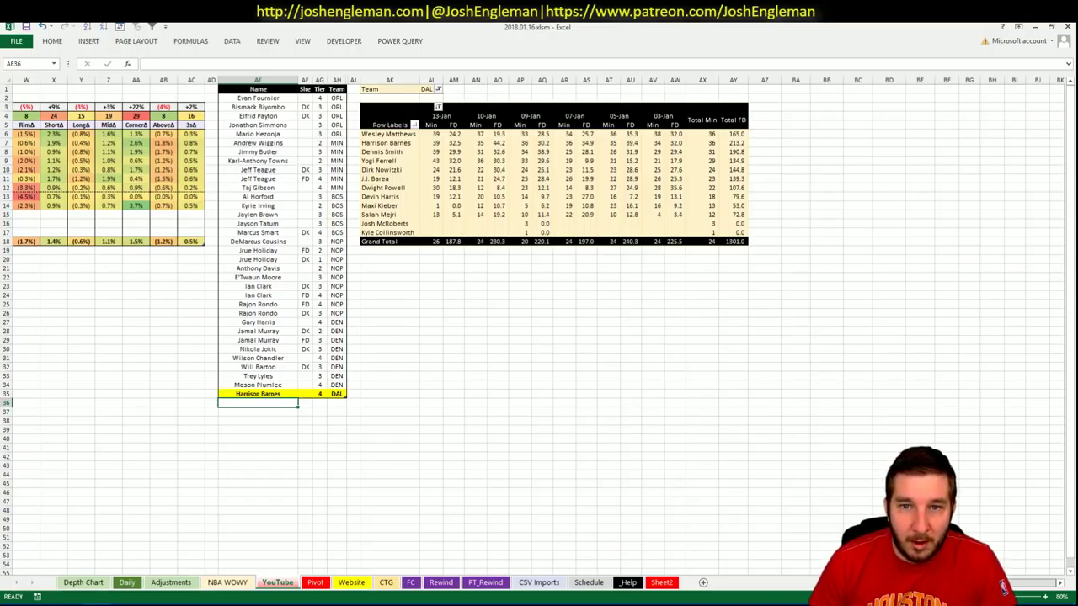
pyautogui.hscroll(-10, 814, 562)
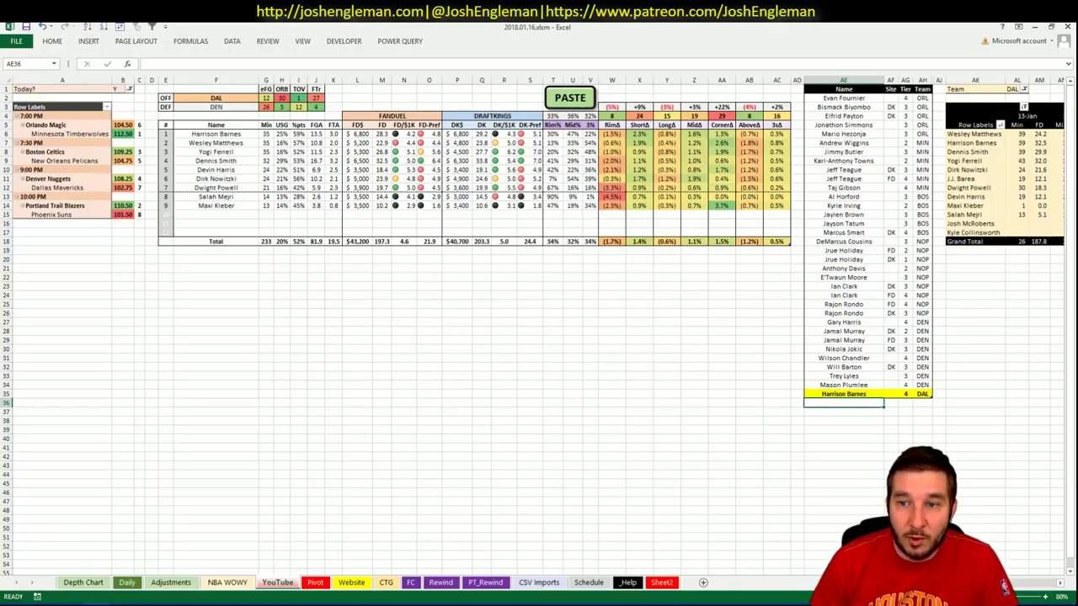
pyautogui.write('Wesley')
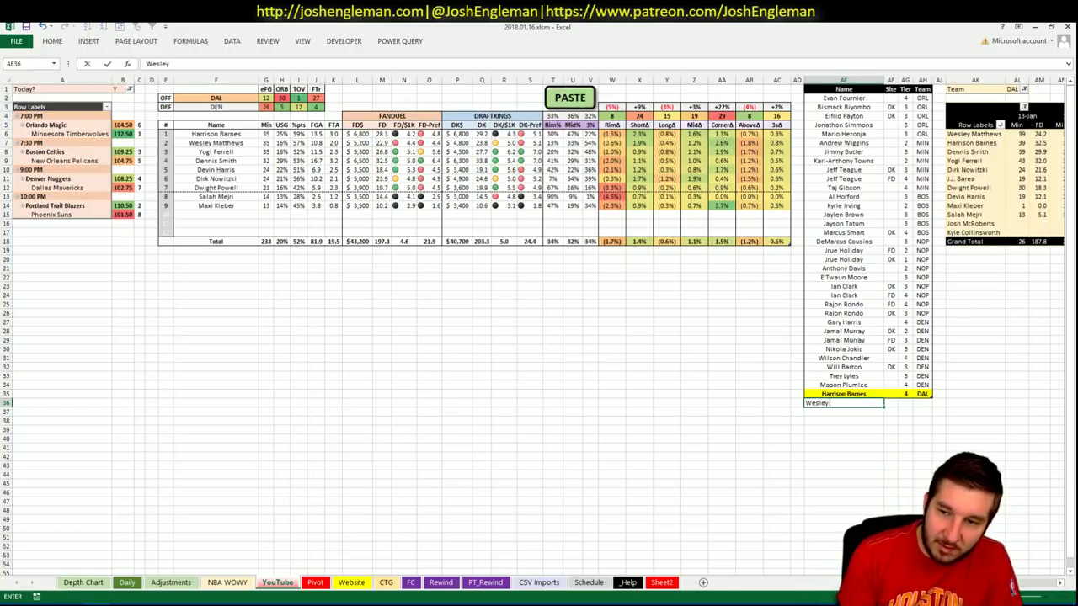
pyautogui.write(' Matthews')
pyautogui.press('Tab')
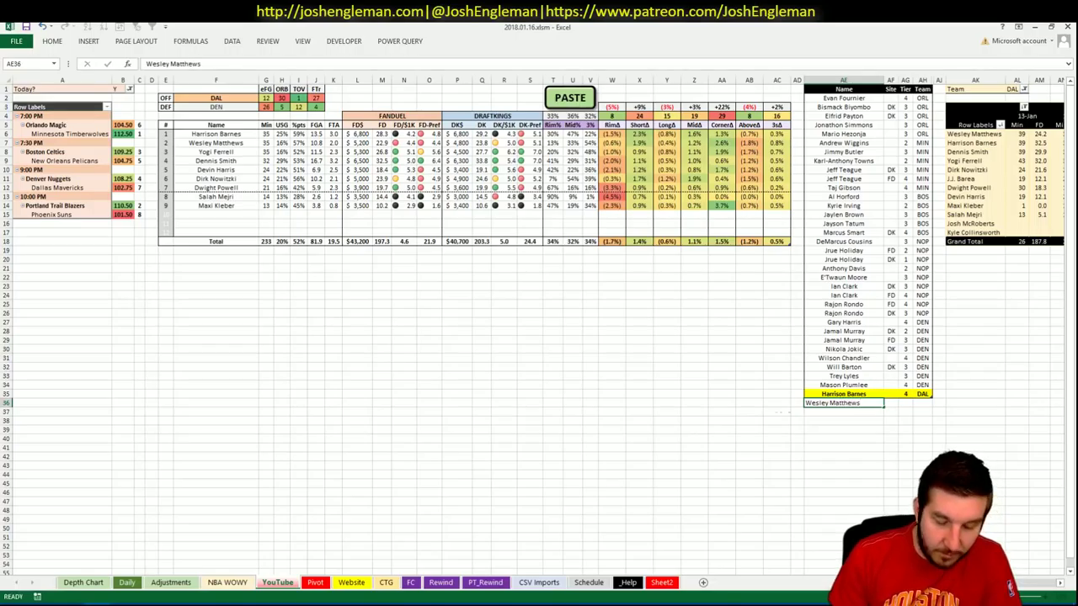
pyautogui.press('Return')
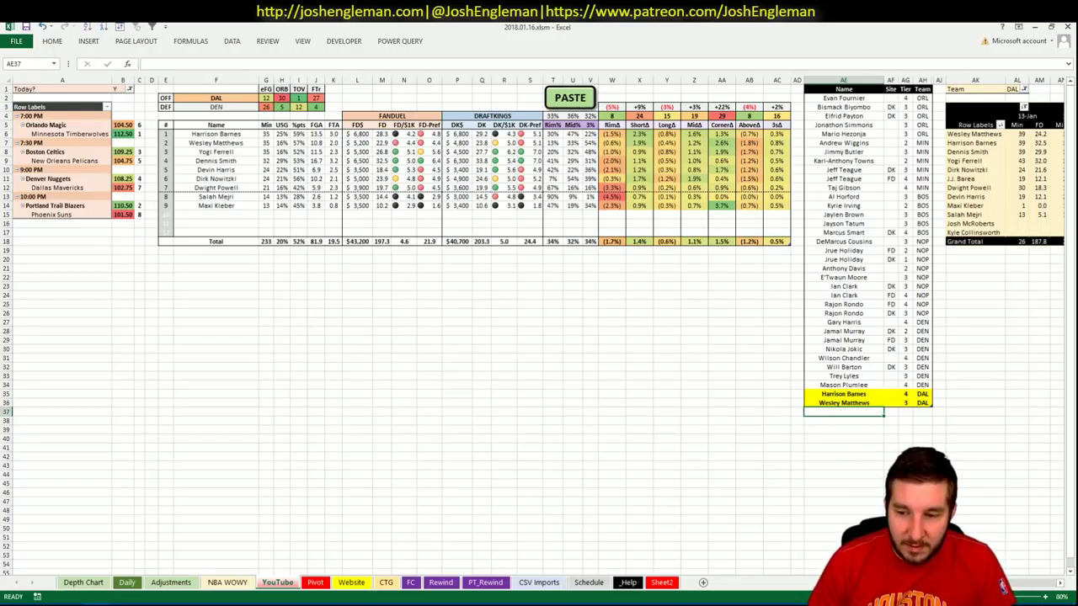
# - Examine Dallas's recent games and Yogi Ferrell's projections in the Pivot sheet, and calculate 24/35
pyautogui.hscroll(5, 1003, 585)
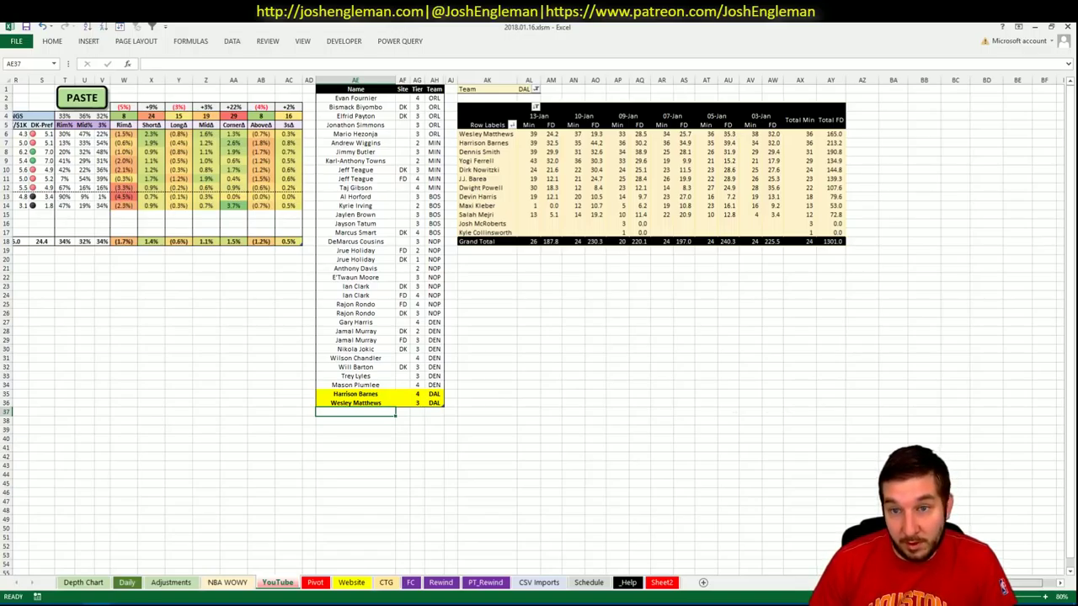
pyautogui.hscroll(1, 1002, 586)
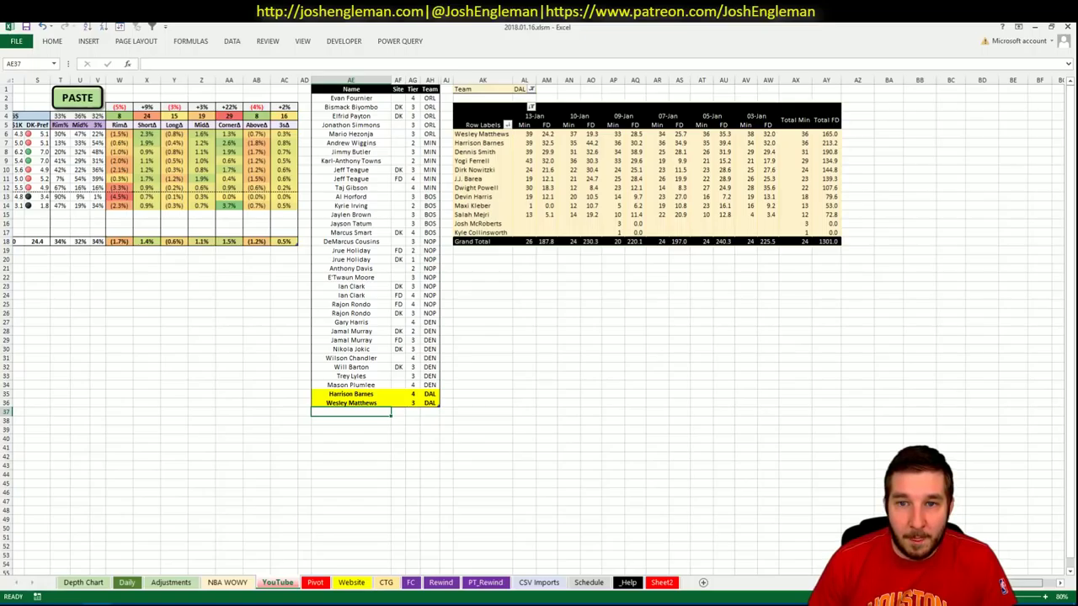
pyautogui.hscroll(-5, 1002, 585)
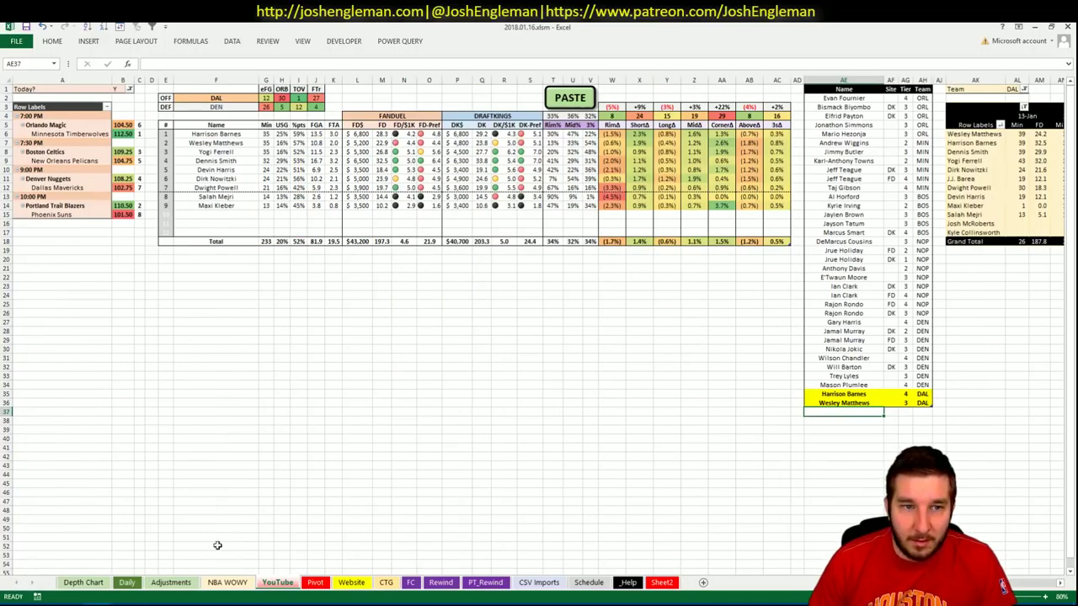
pyautogui.click(313, 583)
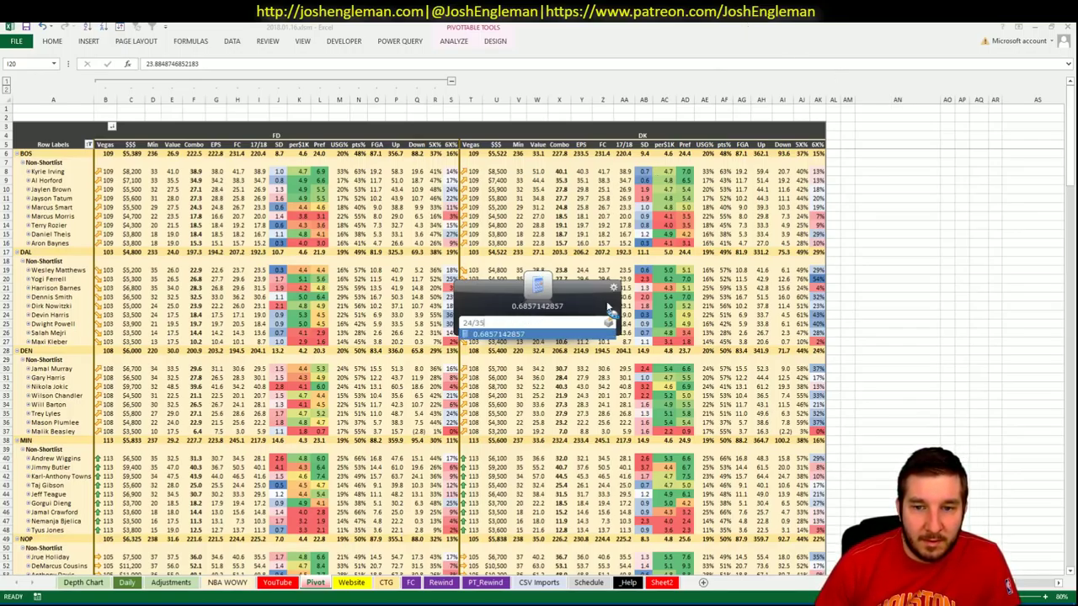
pyautogui.hotkey('alt', 'Tab')
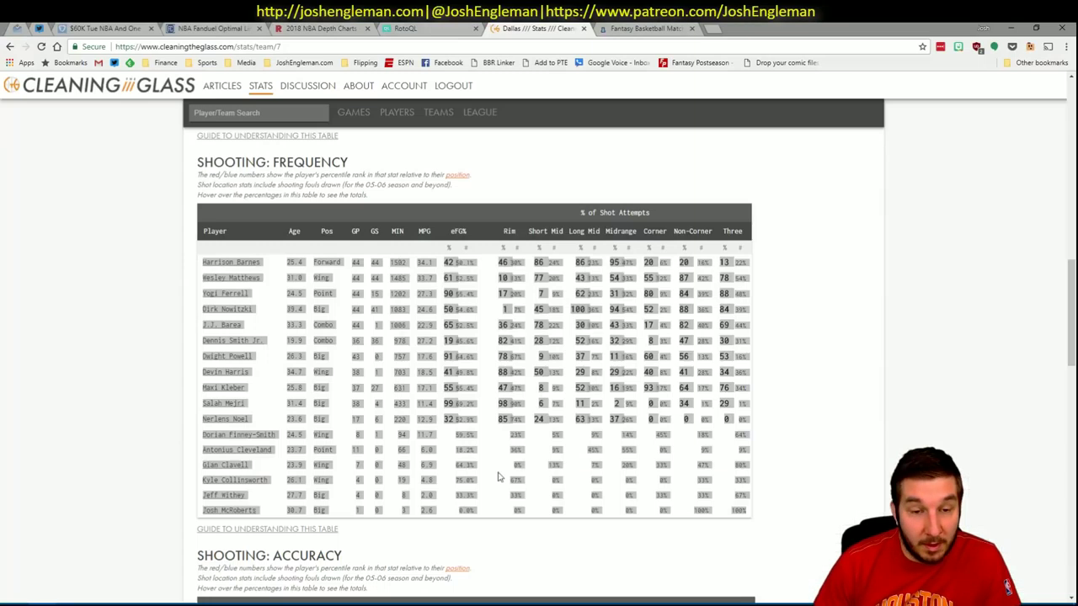
pyautogui.moveTo(474, 480); pyautogui.dragTo(455, 457)
pyautogui.hotkey('alt', 'Tab')
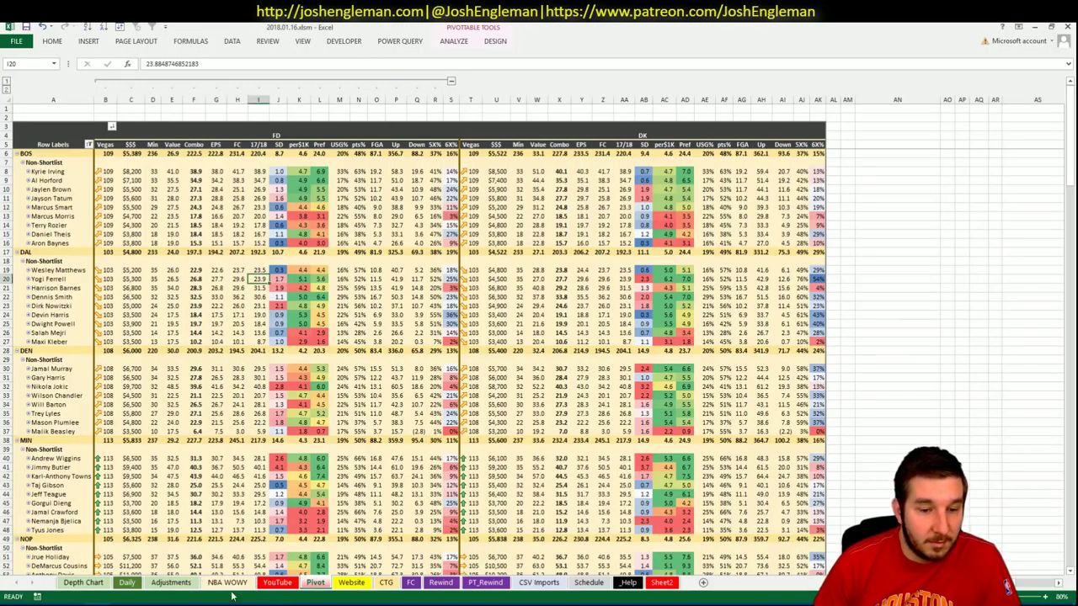
pyautogui.click(277, 583)
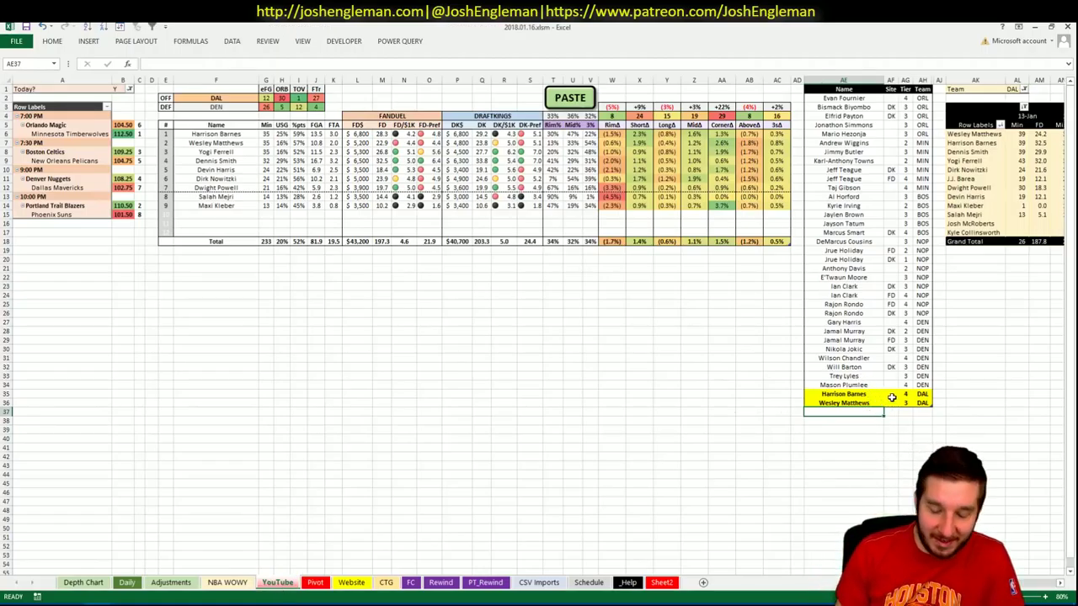
# - Add Yogi Ferrell below Wesley Matthews in the tier list, leaving the site blank and setting tier 3
pyautogui.write('Yo')
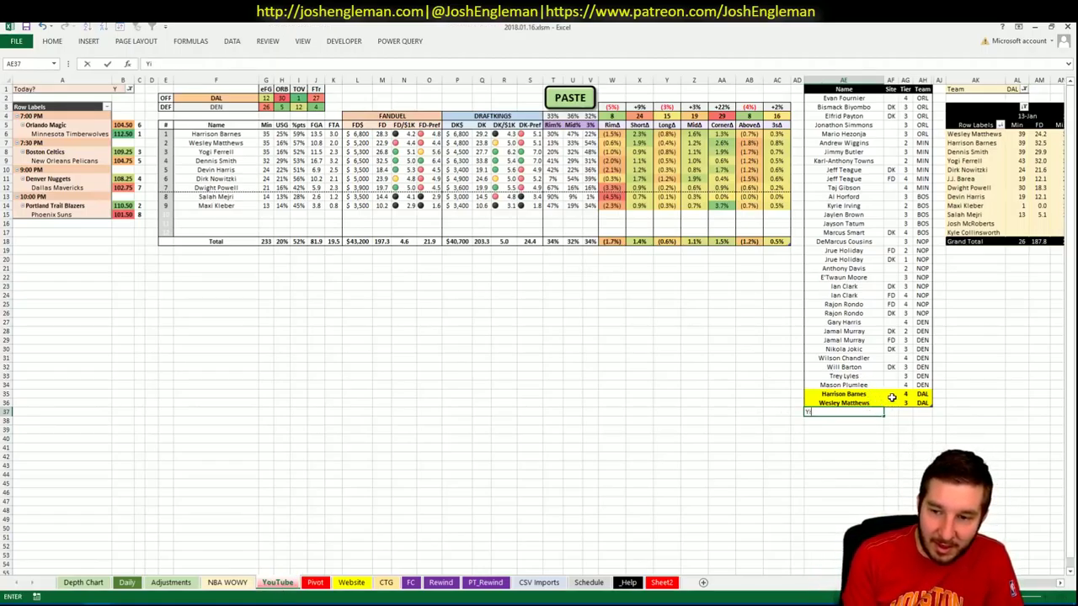
pyautogui.write('gi Ferre')
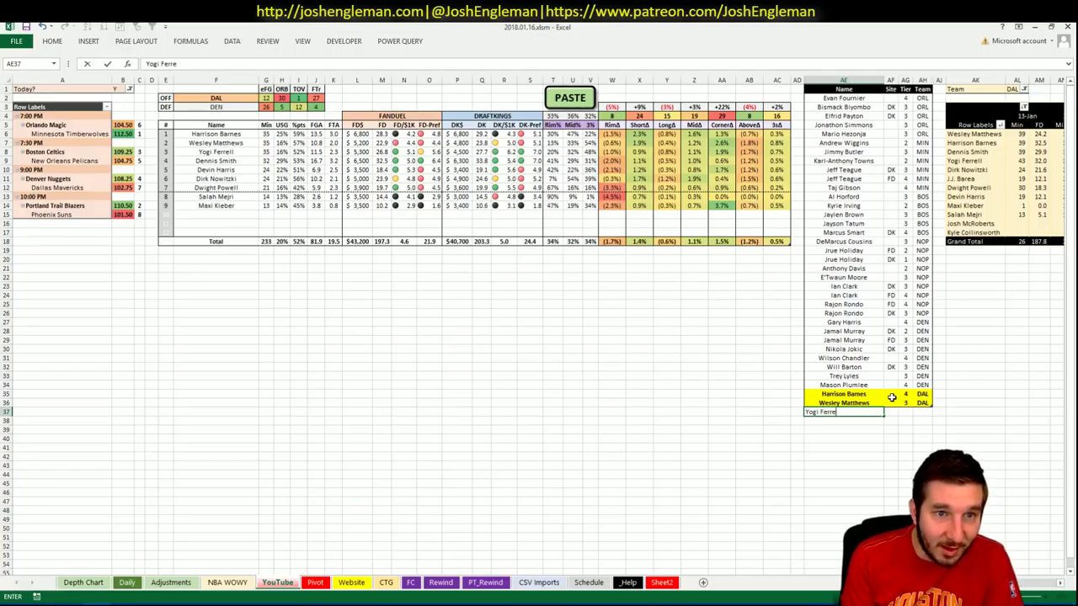
pyautogui.write('ll')
pyautogui.press('Tab')
pyautogui.press('Tab')
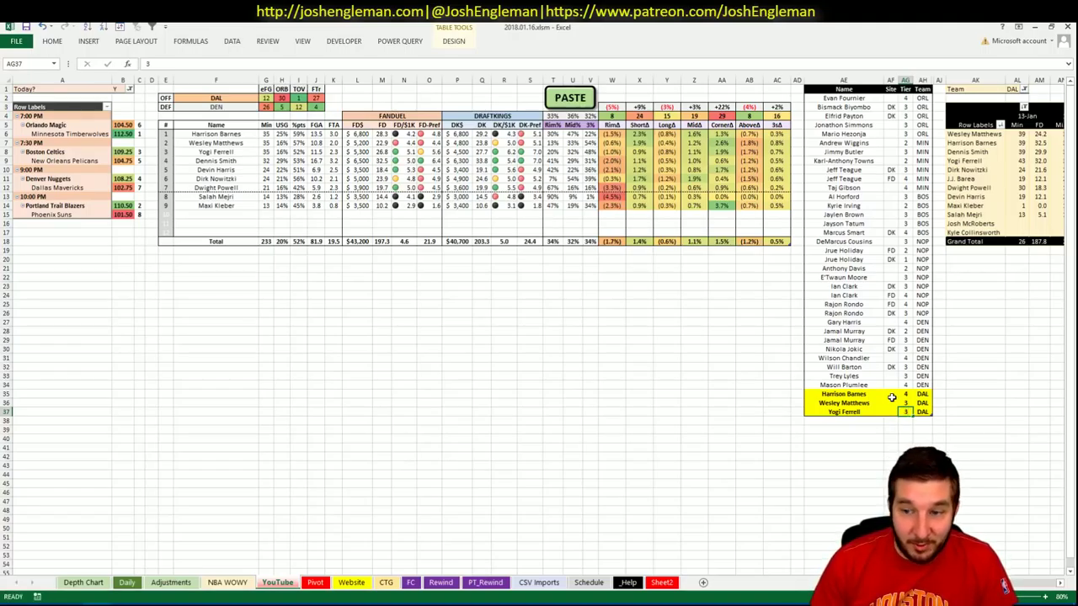
pyautogui.press('Return')
# - Add Dennis Smith below Yogi Ferrell in the tier list, leaving the site blank and setting tier 2
pyautogui.write('Dennis Smith')
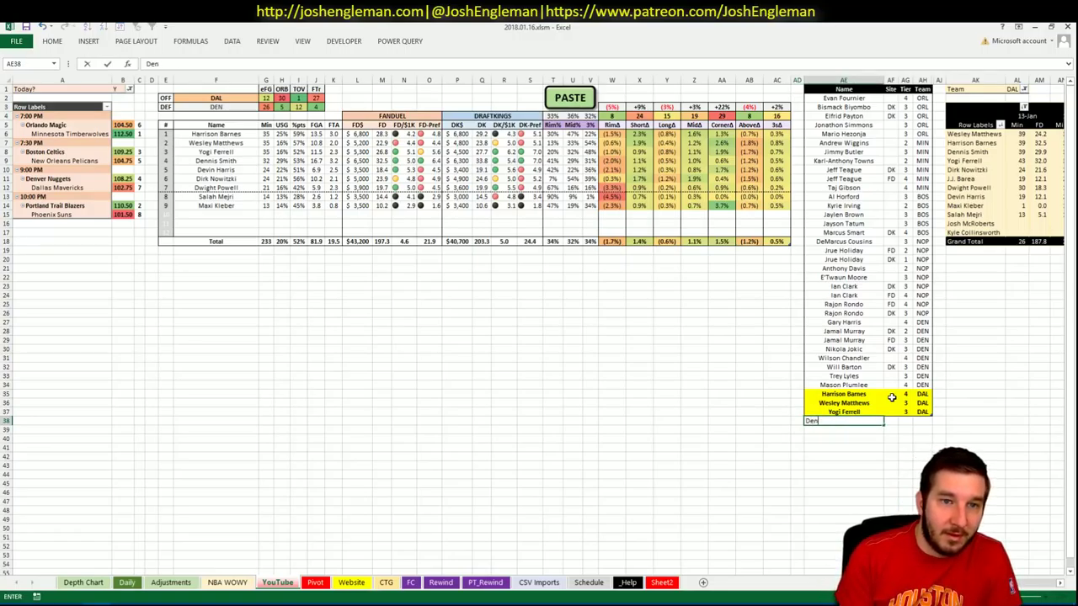
pyautogui.hotkey('ctrl', 'Return')
pyautogui.press('Tab')
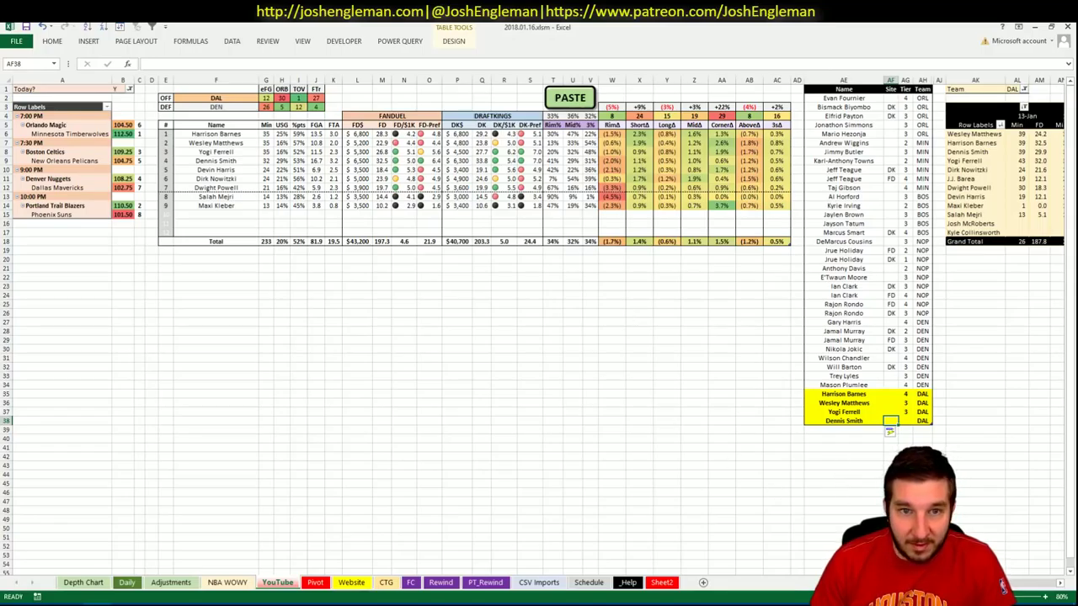
pyautogui.hscroll(6, 1002, 586)
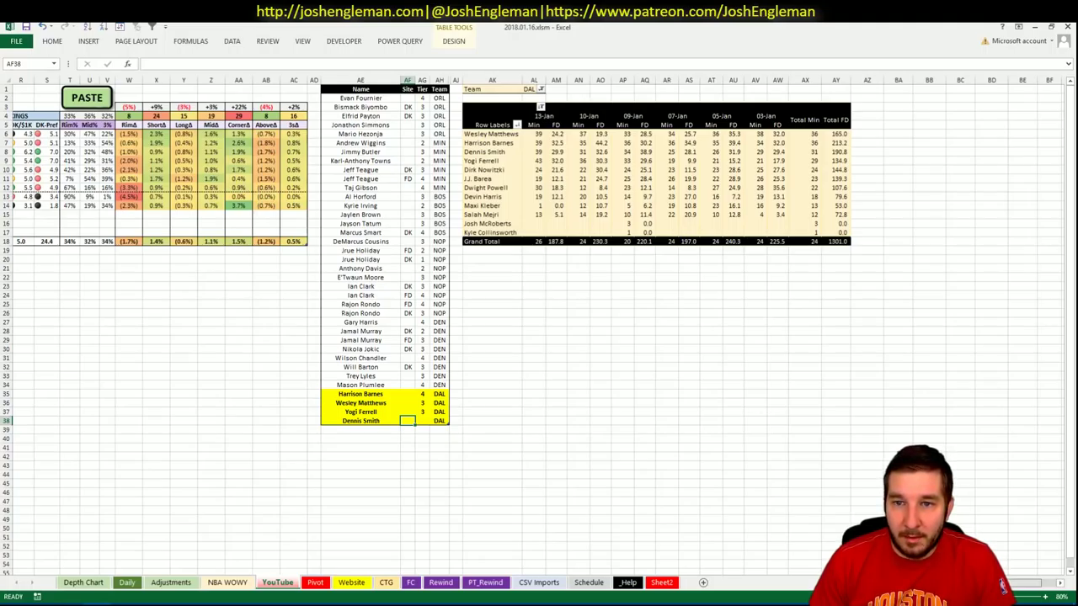
pyautogui.hscroll(-3, 1002, 584)
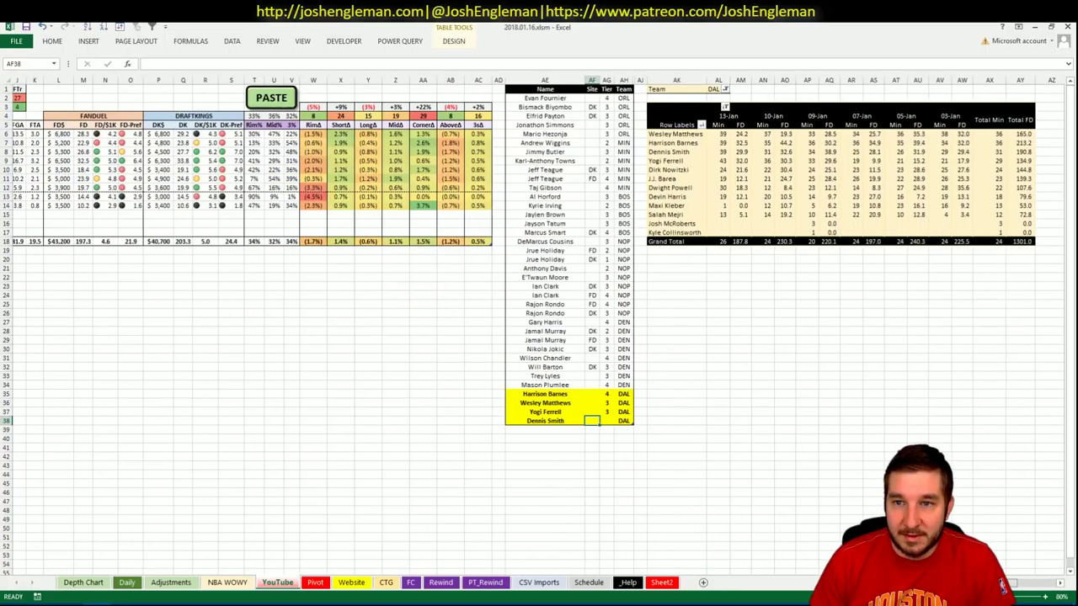
pyautogui.hscroll(-3, 1002, 584)
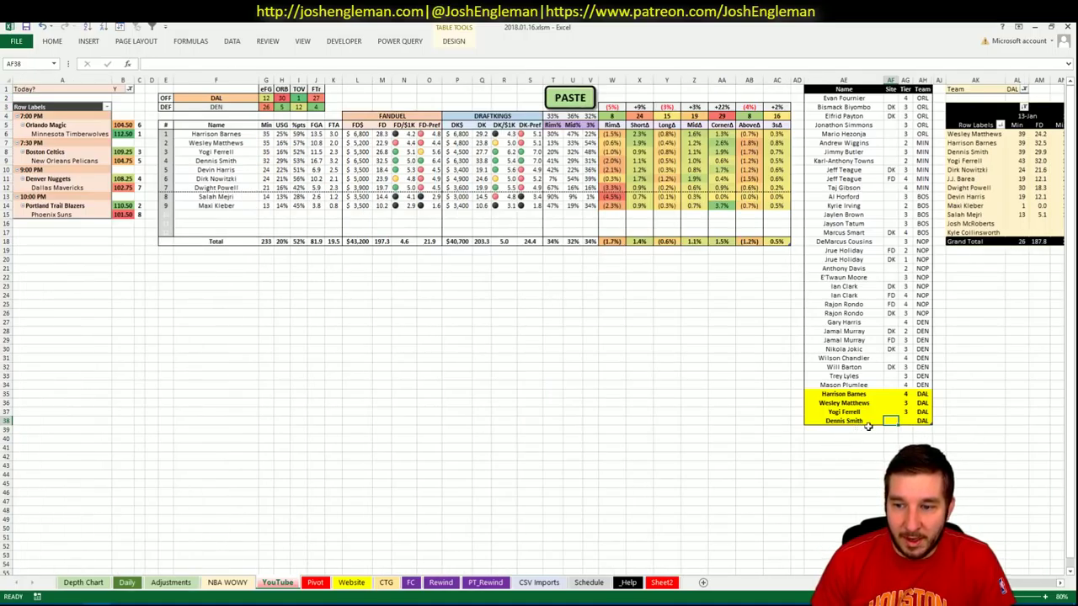
pyautogui.write('2')
pyautogui.click(901, 443)
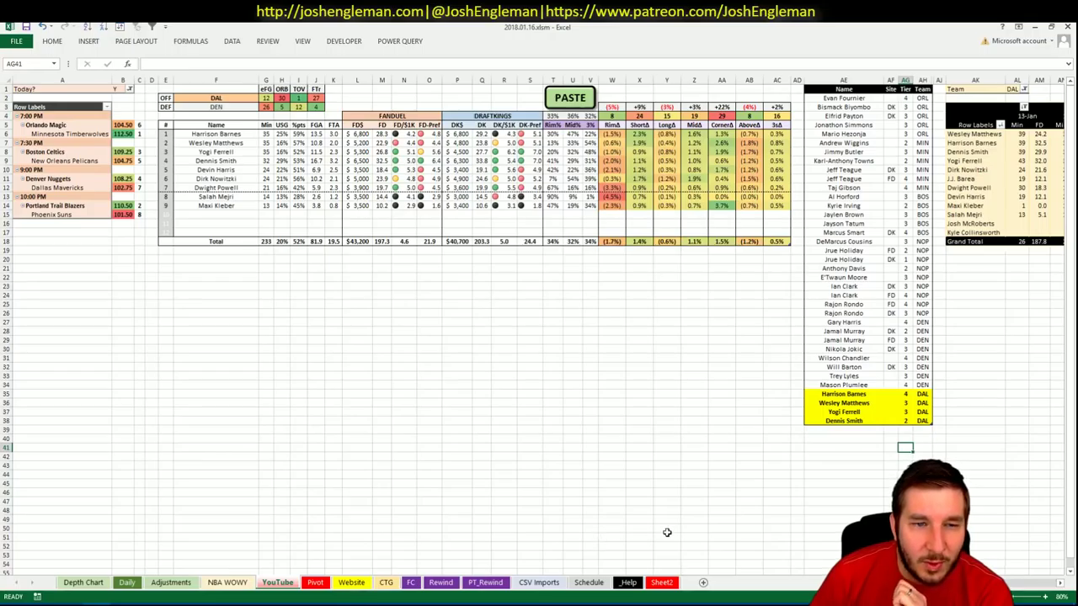
# - Review Dallas's recent games and enter Devin Harris as the name below Dennis Smith in the tier list
pyautogui.hscroll(10, 539, 325)
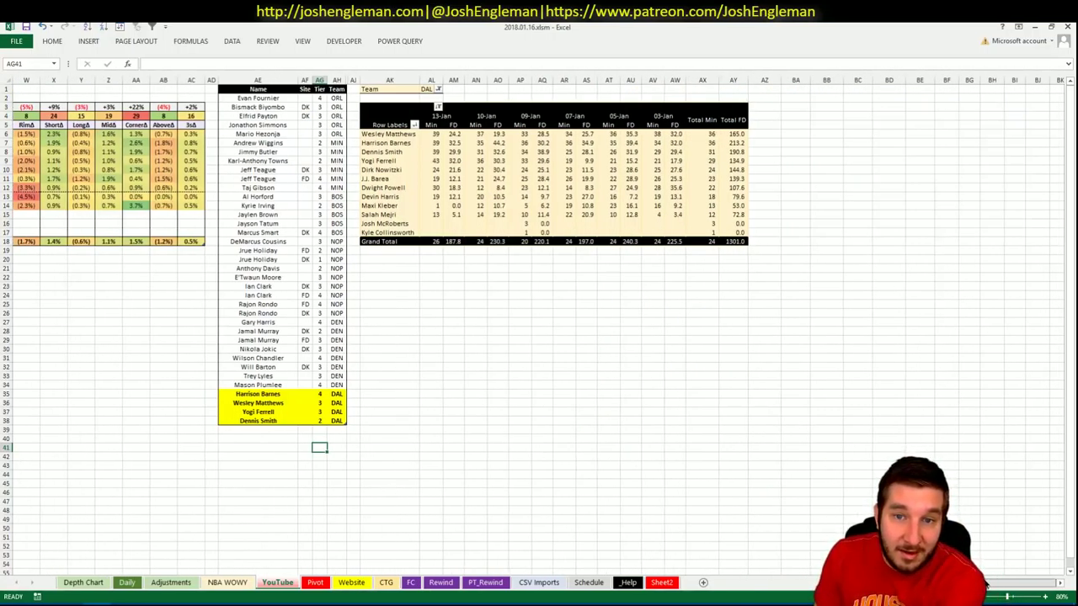
pyautogui.click(994, 584)
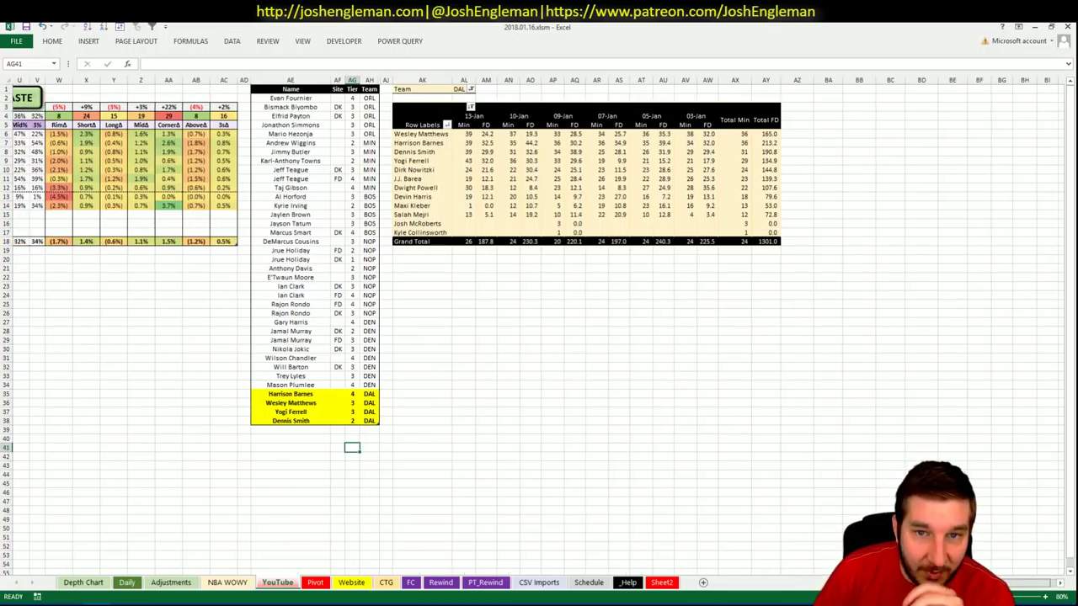
pyautogui.hscroll(-8, 539, 325)
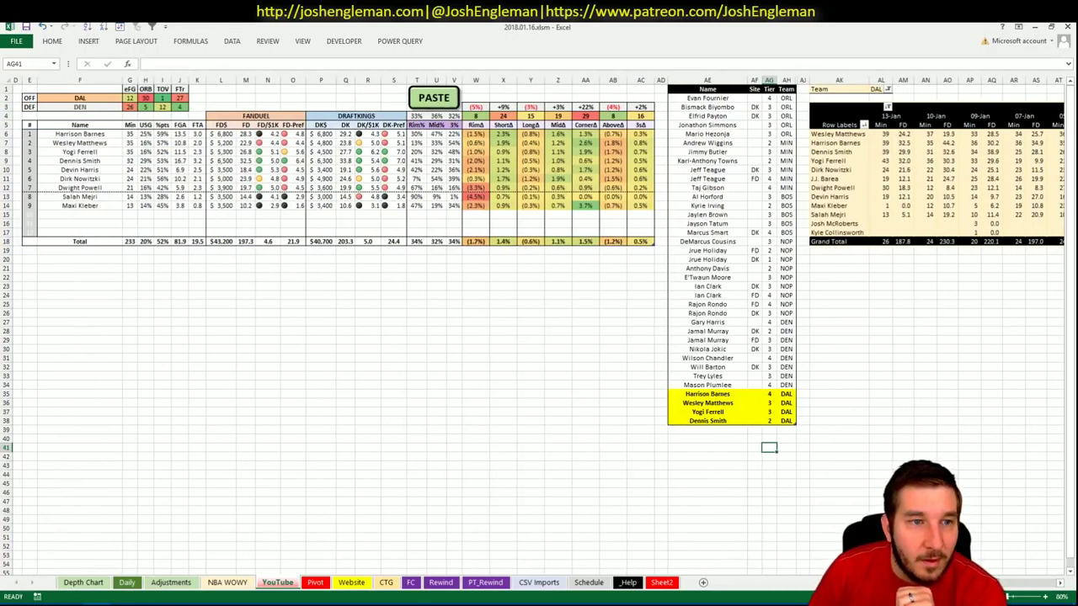
pyautogui.hscroll(-1, 539, 325)
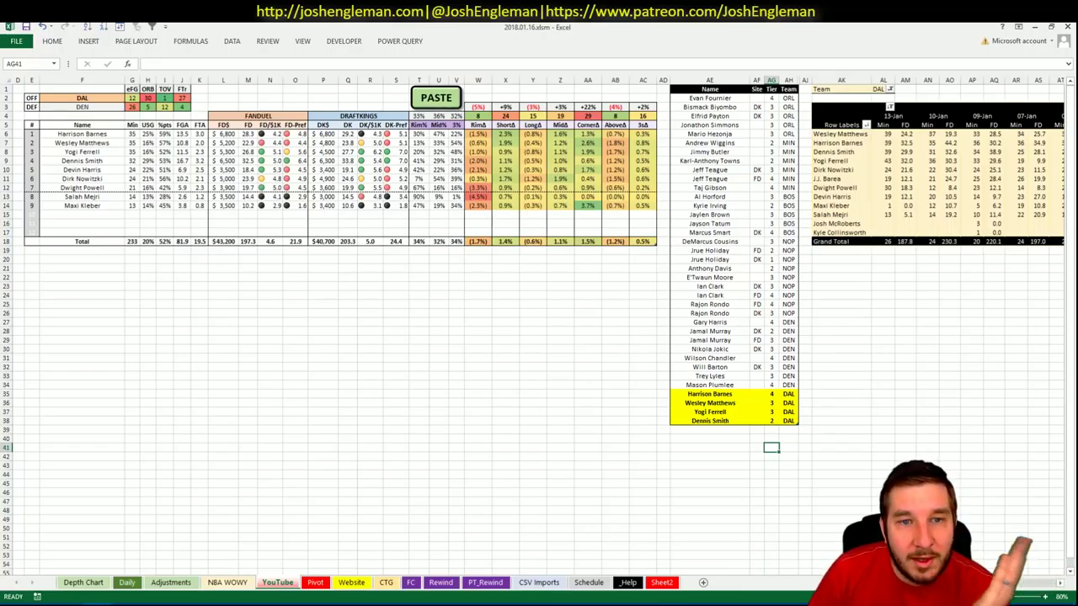
pyautogui.hscroll(6, 749, 395)
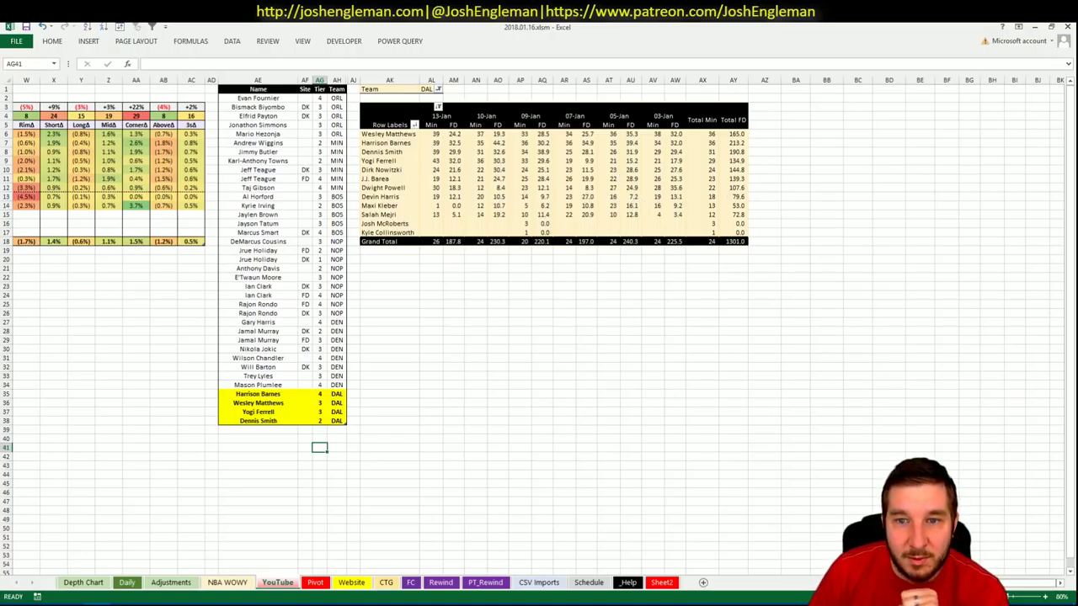
pyautogui.hscroll(-7, 885, 405)
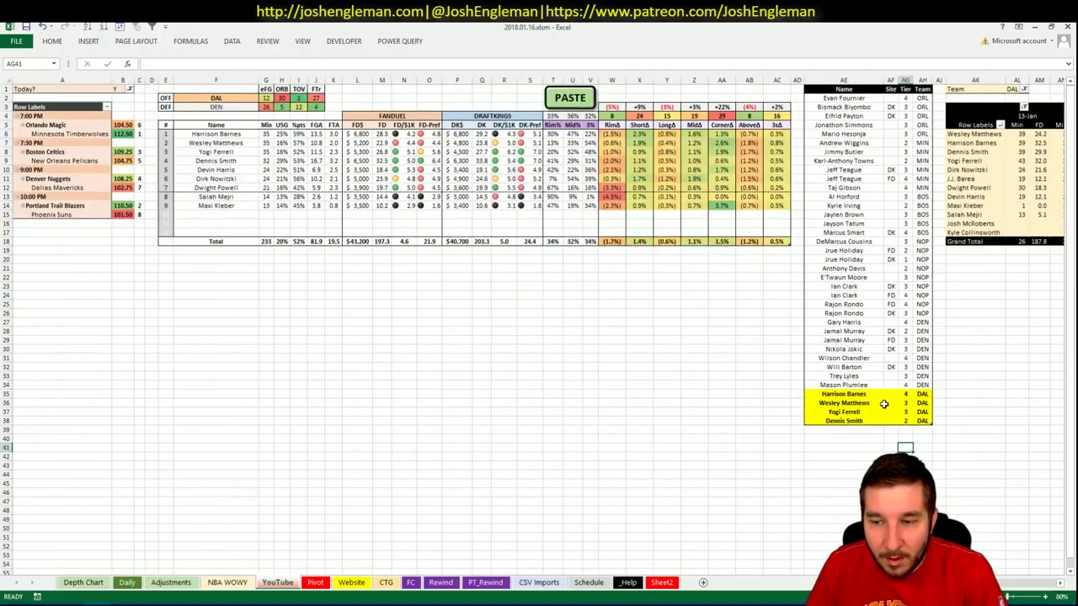
pyautogui.click(855, 429)
pyautogui.write('Devin h')
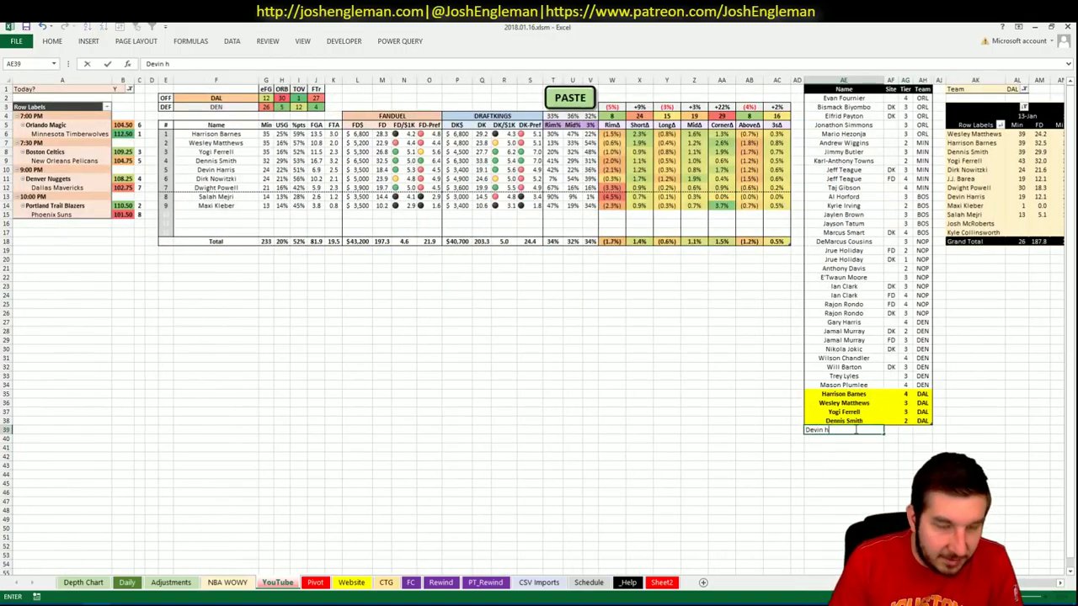
pyautogui.write('arris')
pyautogui.click(855, 430)
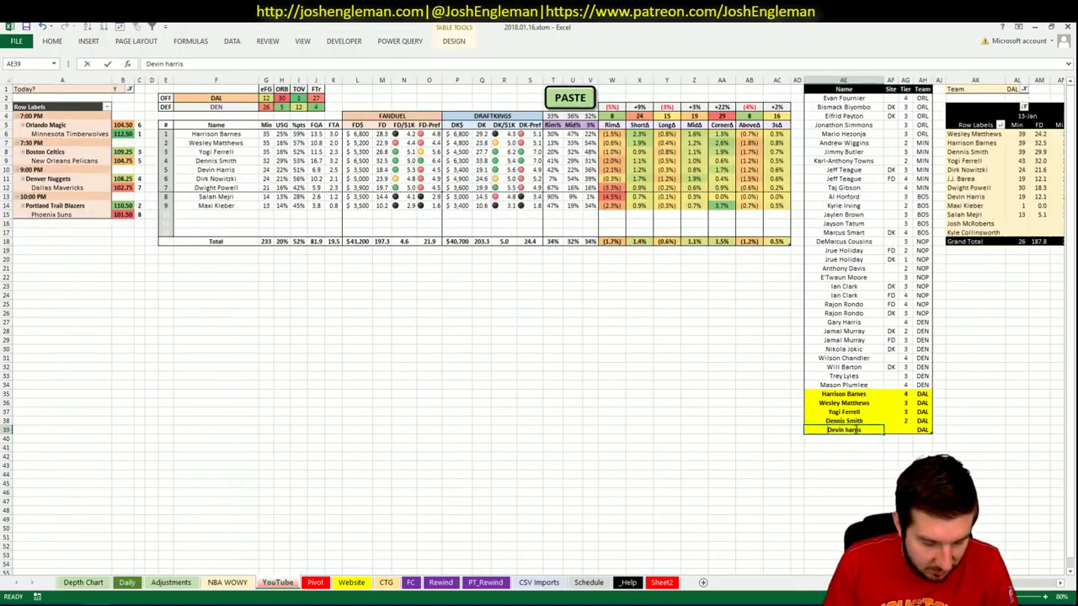
pyautogui.write('Devin Harris')
pyautogui.hotkey('ctrl', 'Return')
# - Switch to FantasyCruncher in the browser and find Devin Harris among the FanDuel guards, checking the PG and SG lists
pyautogui.hotkey('alt', 'Tab')
pyautogui.click(212, 28)
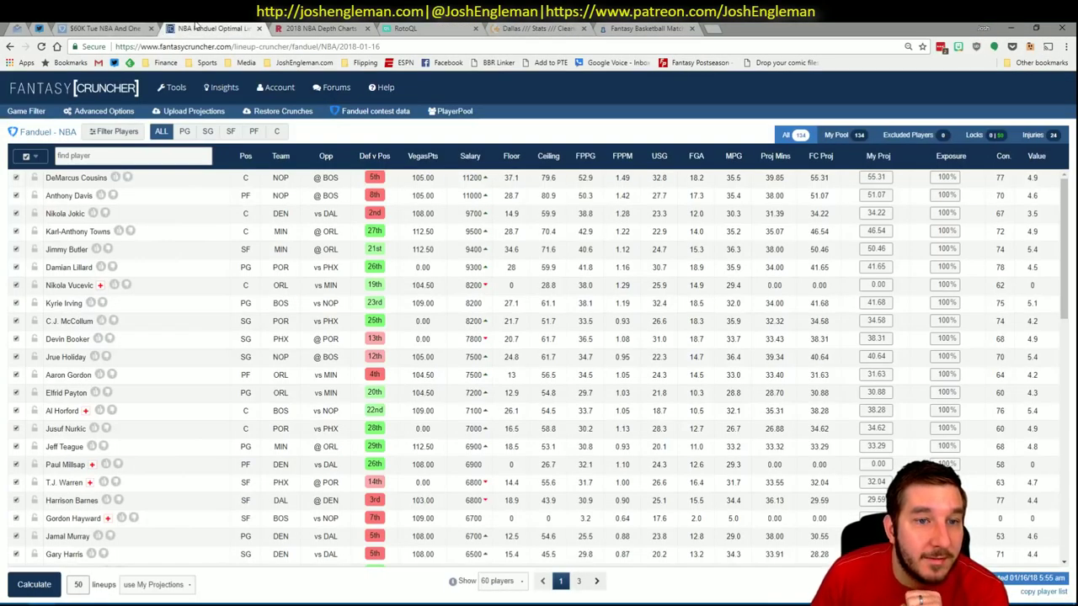
pyautogui.click(205, 133)
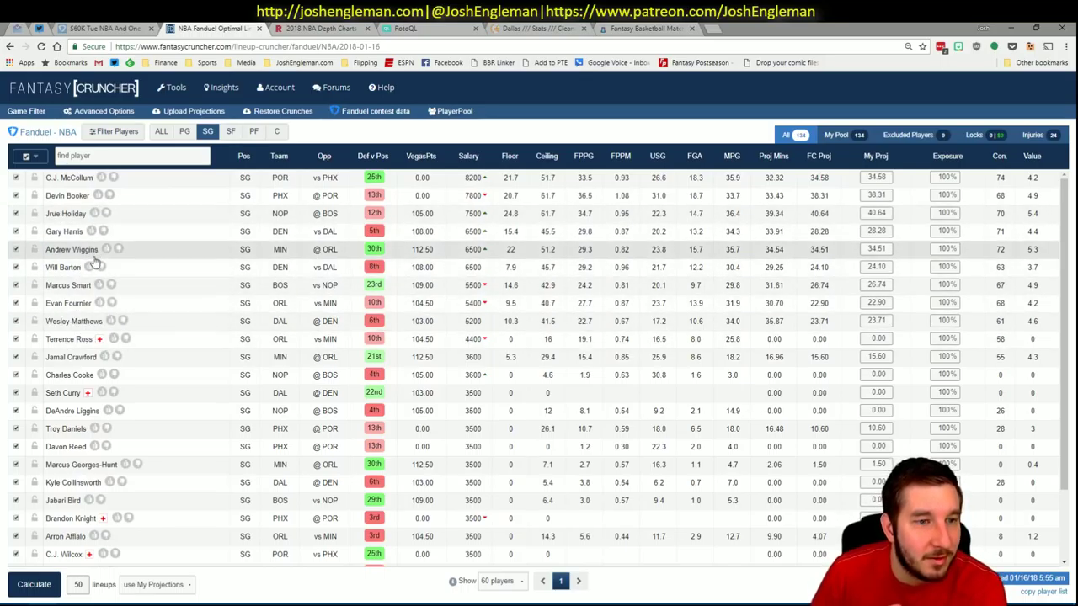
pyautogui.click(185, 131)
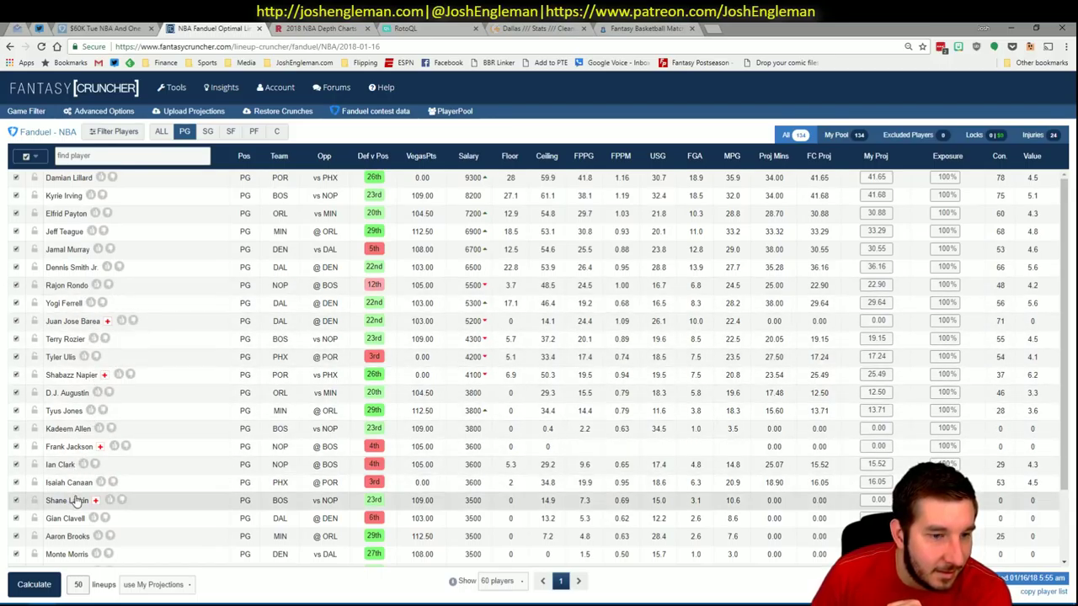
pyautogui.scroll(-1, 128, 206)
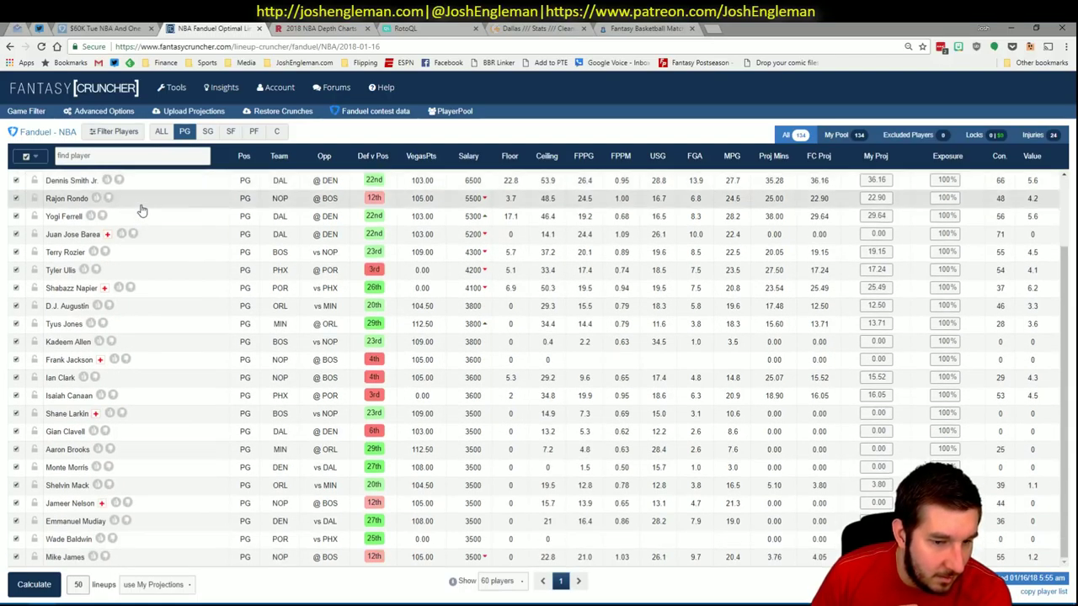
pyautogui.click(111, 159)
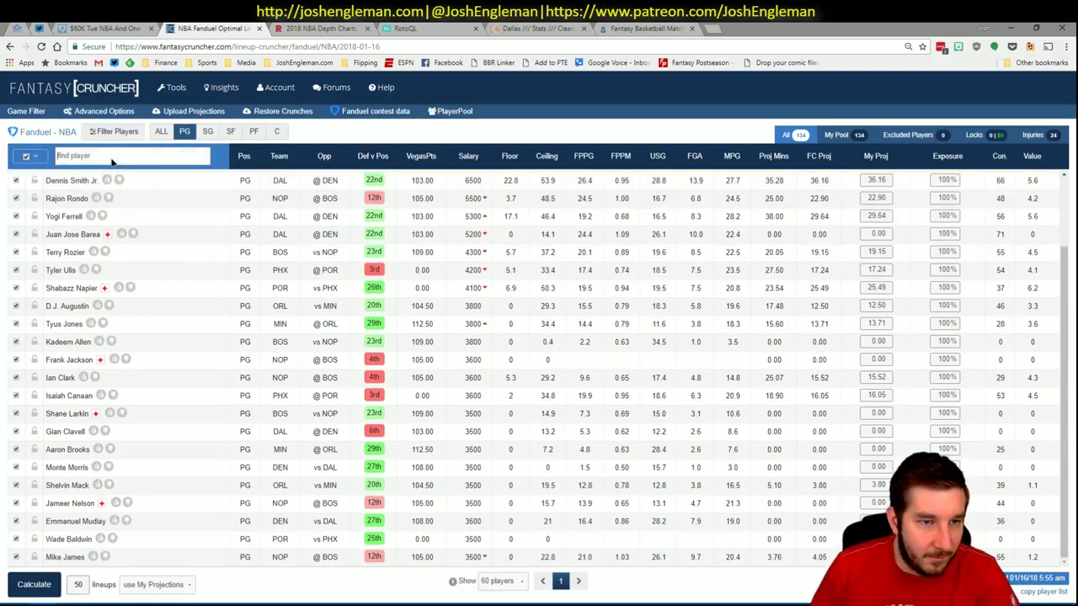
pyautogui.write('harr')
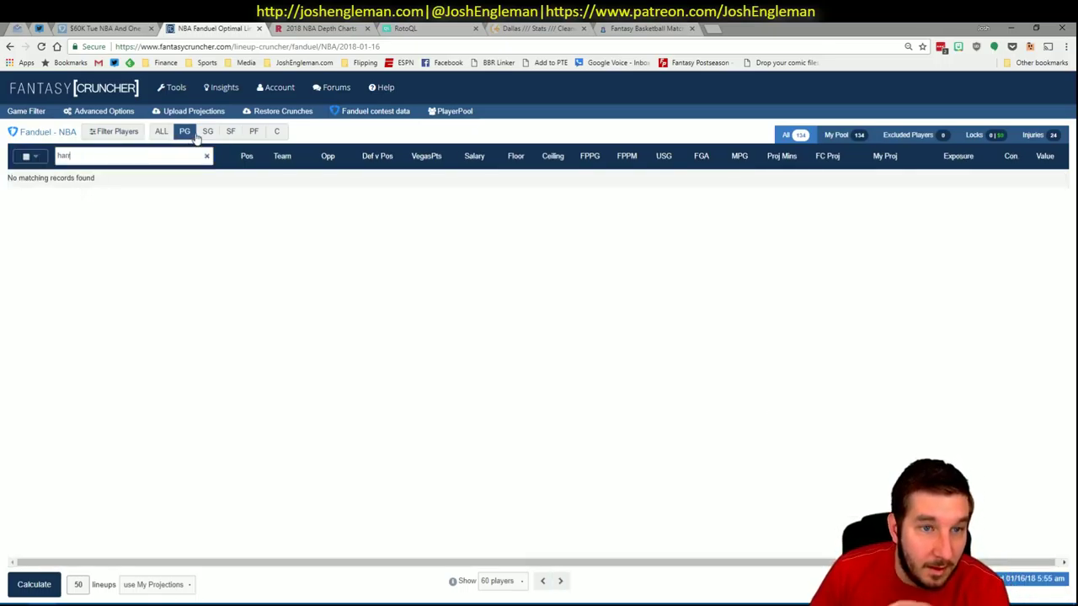
pyautogui.click(207, 135)
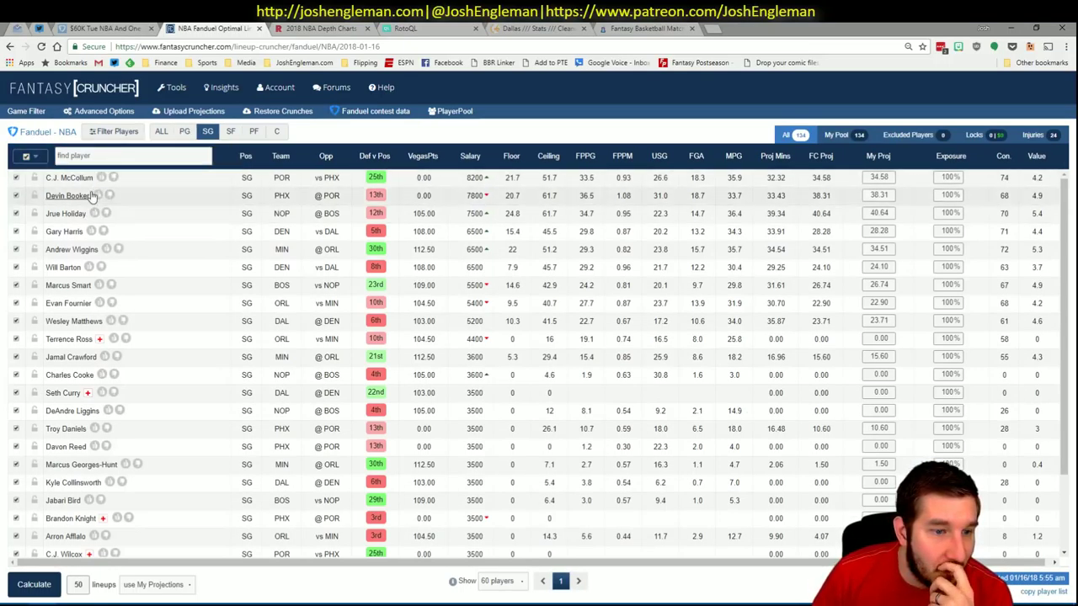
pyautogui.scroll(-3, 92, 337)
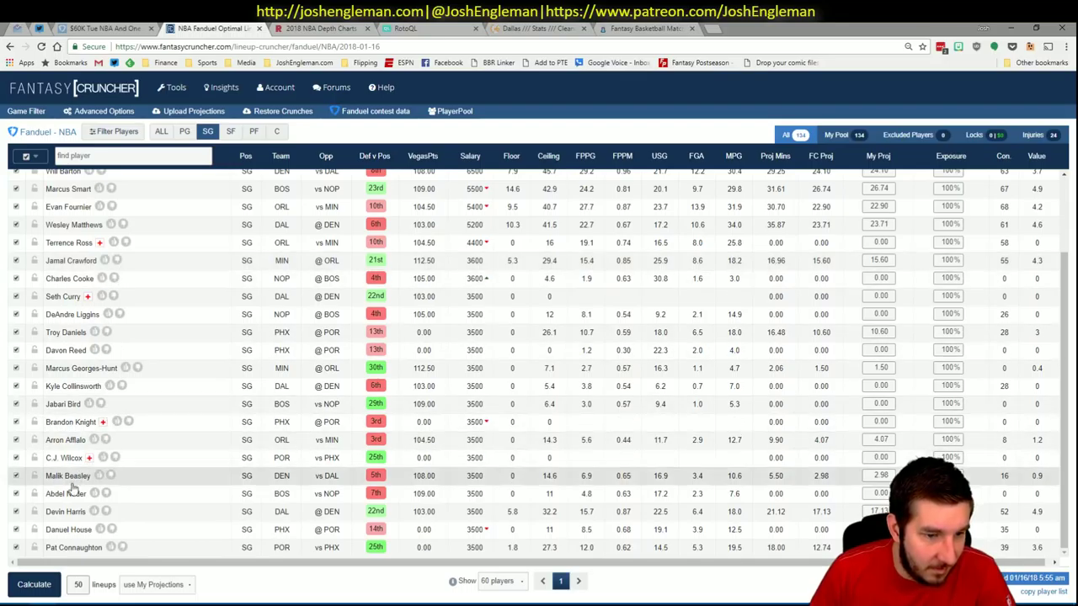
# - Examine Devin Harris's game log back through November 2017 and close it
pyautogui.click(65, 512)
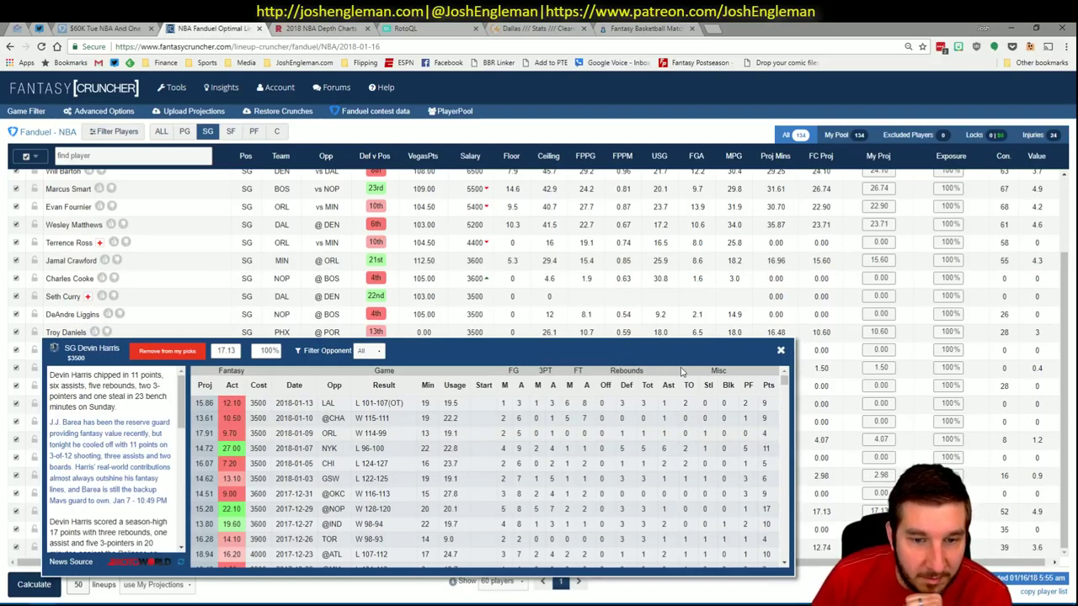
pyautogui.scroll(-5, 666, 392)
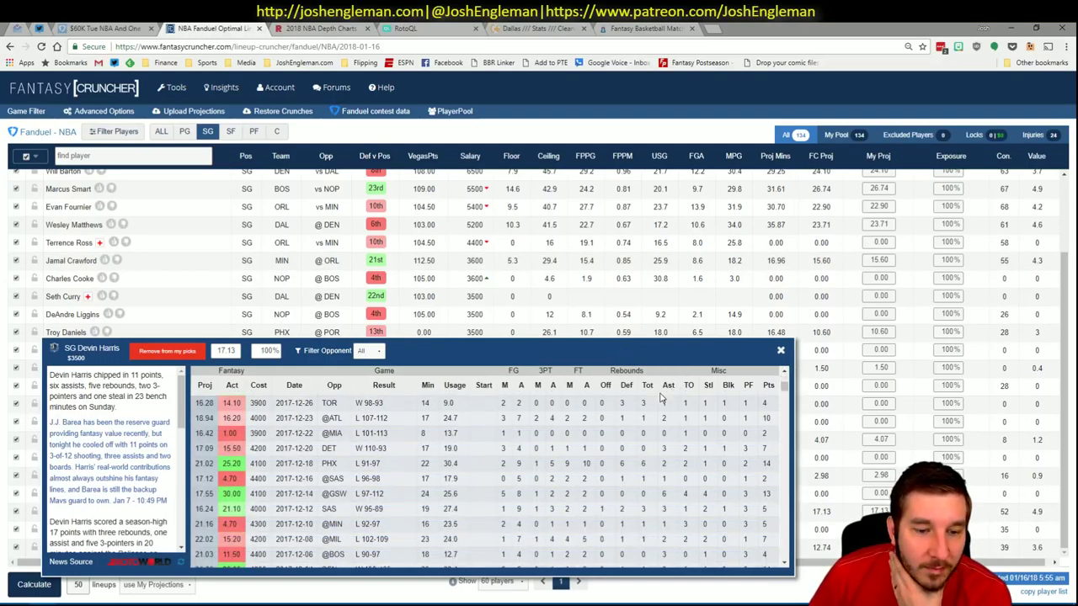
pyautogui.scroll(-4, 662, 396)
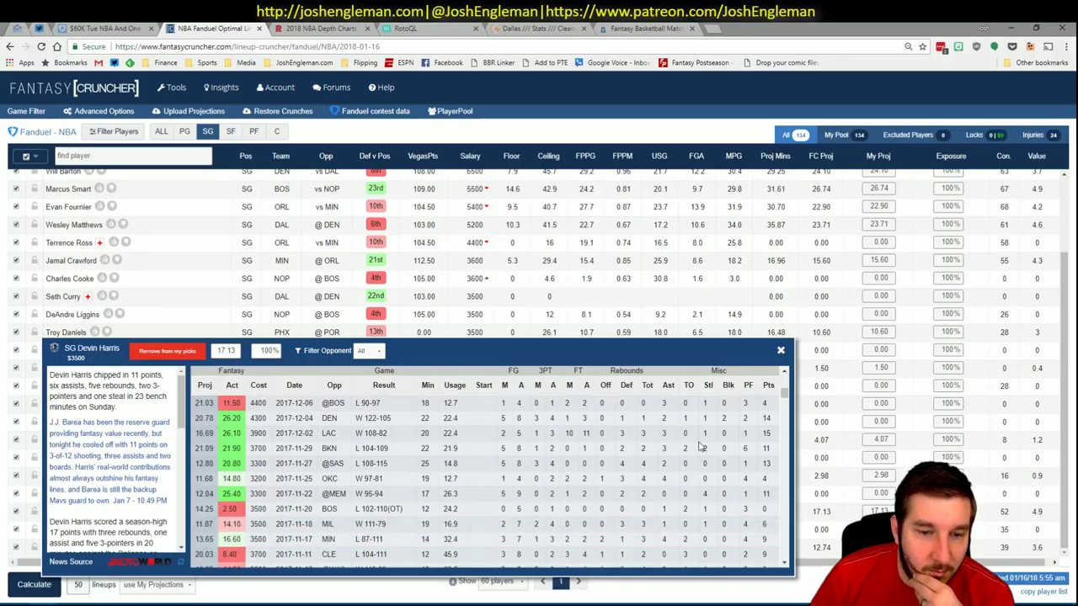
pyautogui.click(781, 350)
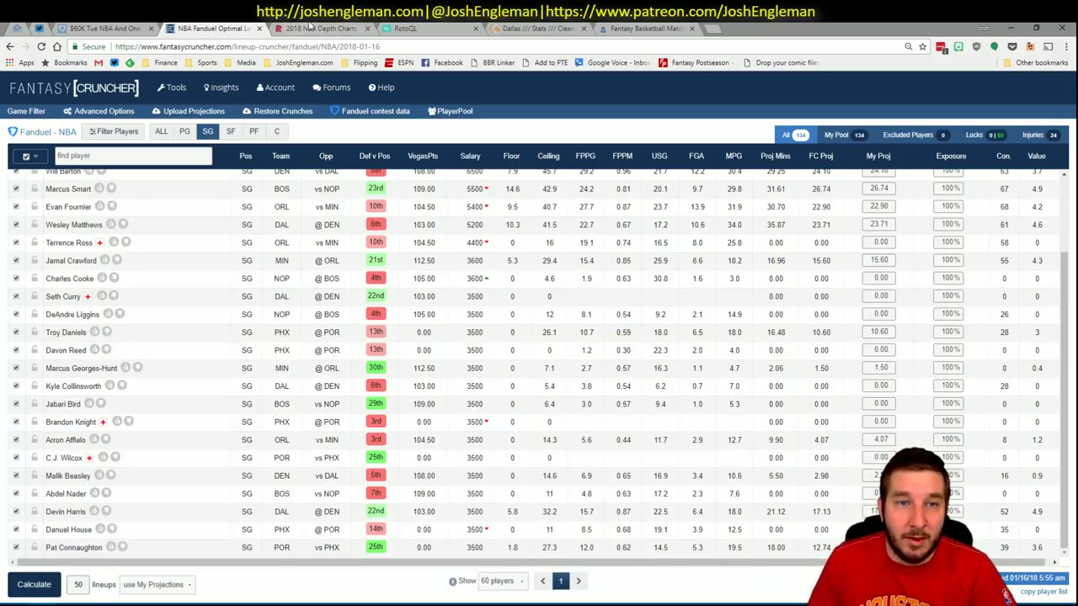
pyautogui.hotkey('alt', 'Tab')
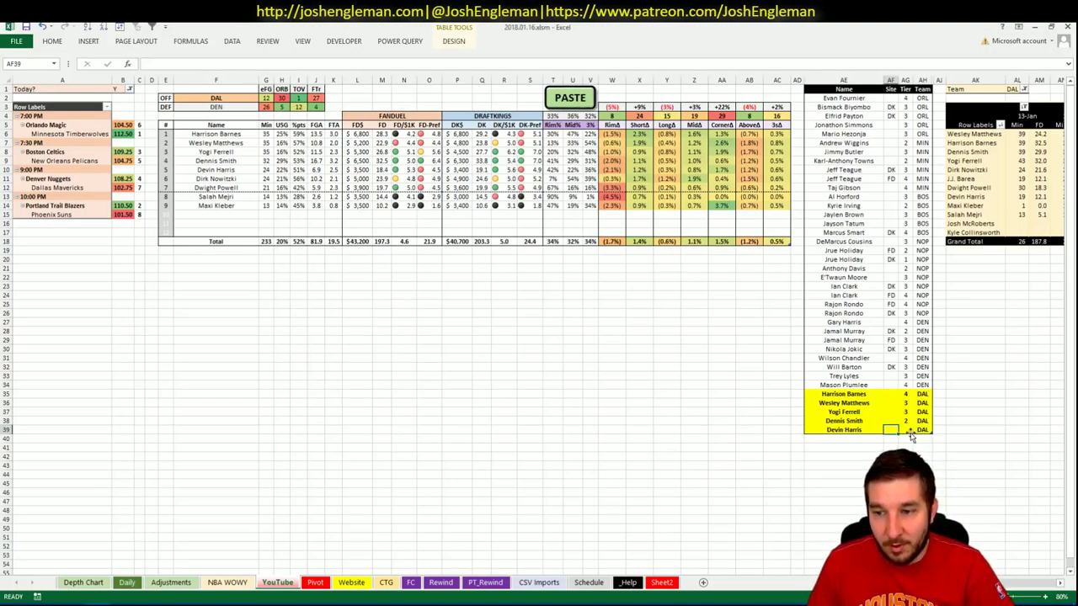
pyautogui.hotkey('ctrl', 'a')
pyautogui.write('3')
pyautogui.press('Escape')
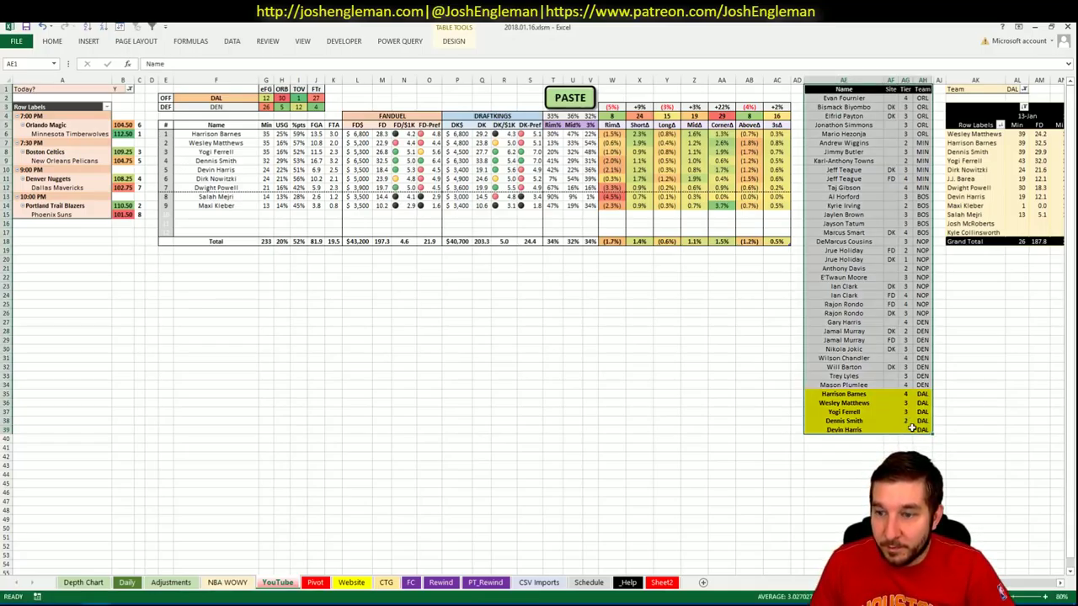
pyautogui.click(910, 429)
pyautogui.click(906, 519)
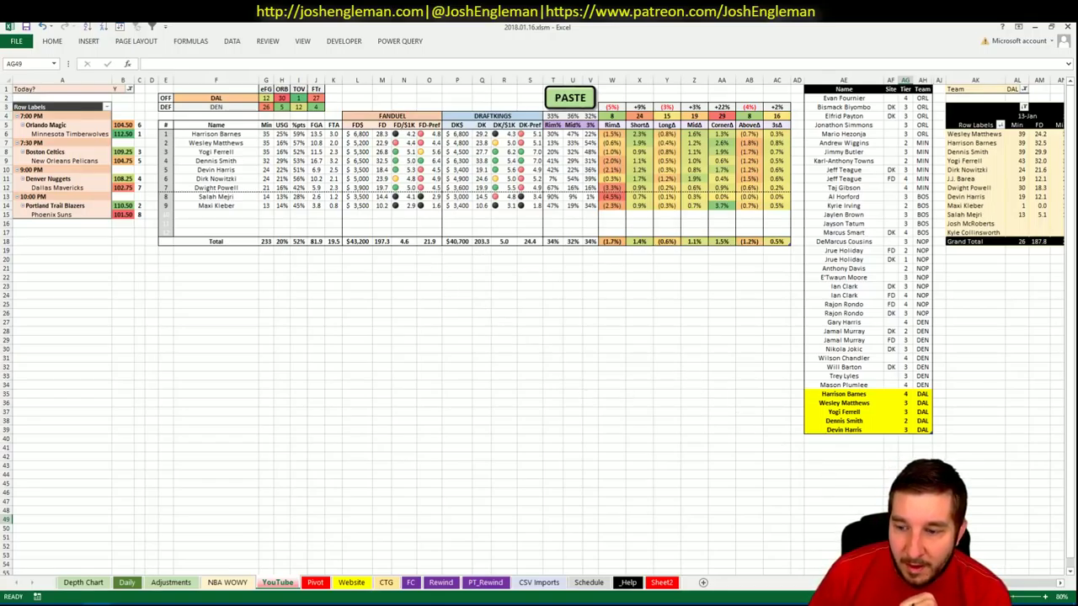
# - Review Dallas's recent games beside the tier list and change the matchup's offensive team to POR
pyautogui.hscroll(7, 828, 478)
pyautogui.hscroll(-1, 539, 328)
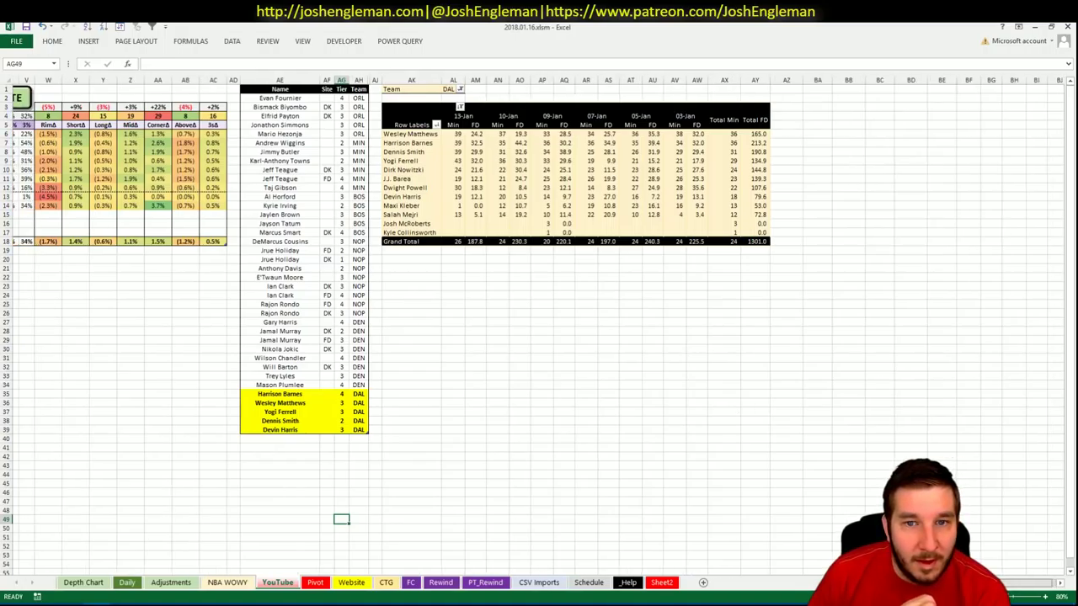
pyautogui.hscroll(-7, 774, 559)
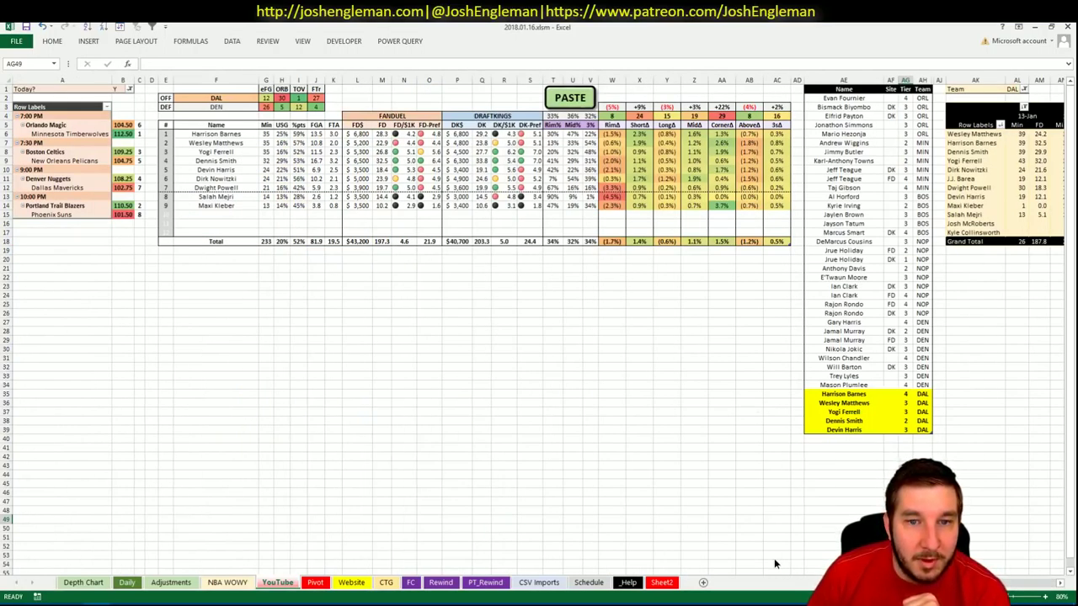
pyautogui.hscroll(7, 780, 557)
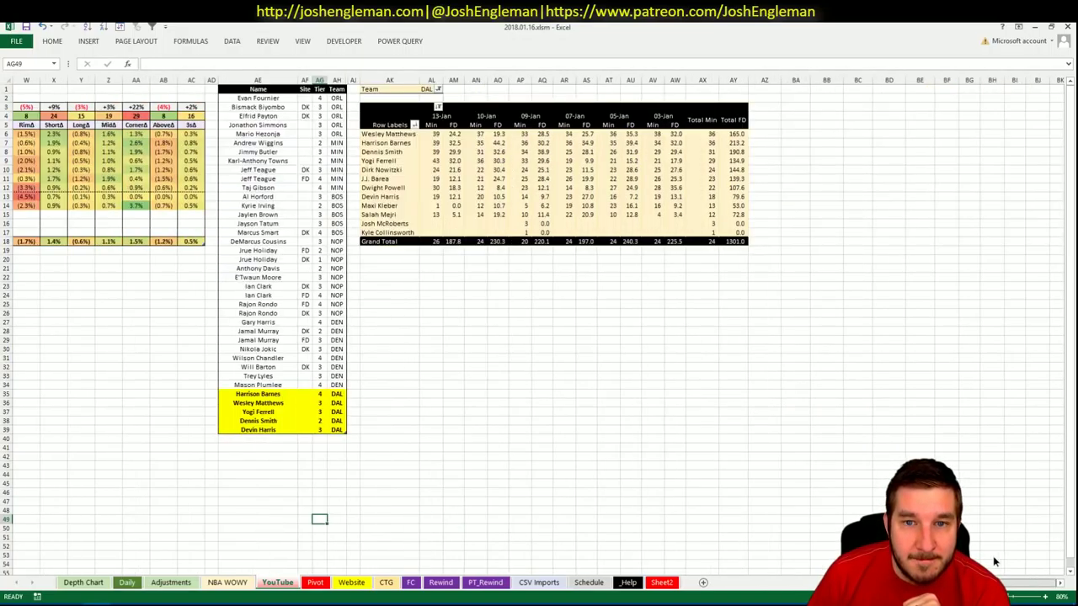
pyautogui.hscroll(-7, 674, 520)
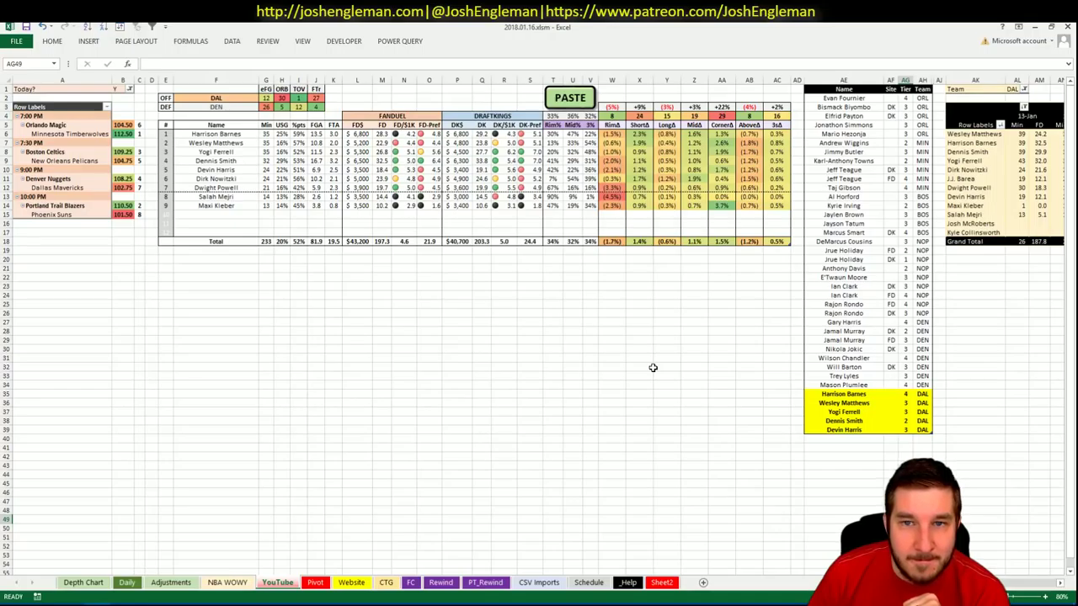
pyautogui.click(844, 385)
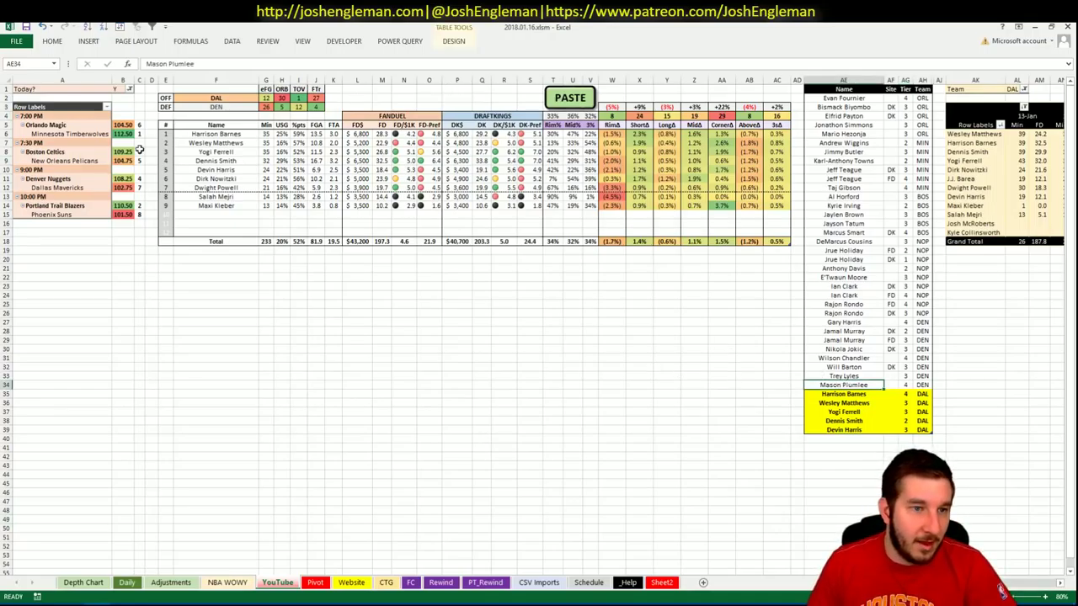
pyautogui.click(197, 98)
pyautogui.write('POR')
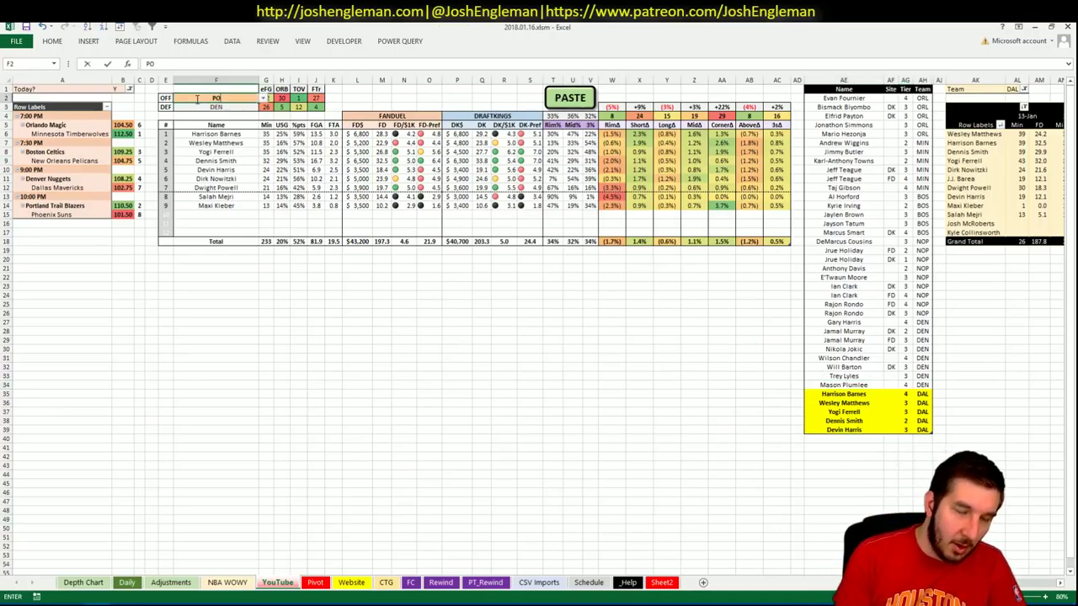
pyautogui.hotkey('ctrl', 'Return')
pyautogui.press('Up')
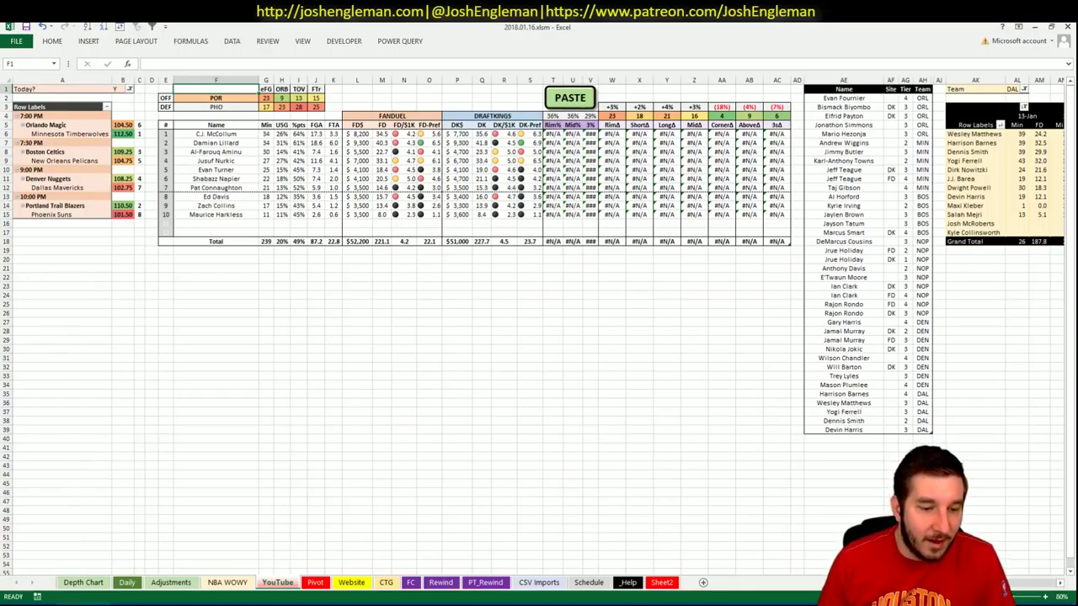
# - Open the Portland Trail Blazers player stats on Cleaning the Glass at the Shooting: Frequency section
pyautogui.moveTo(59, 605)
pyautogui.click(59, 552)
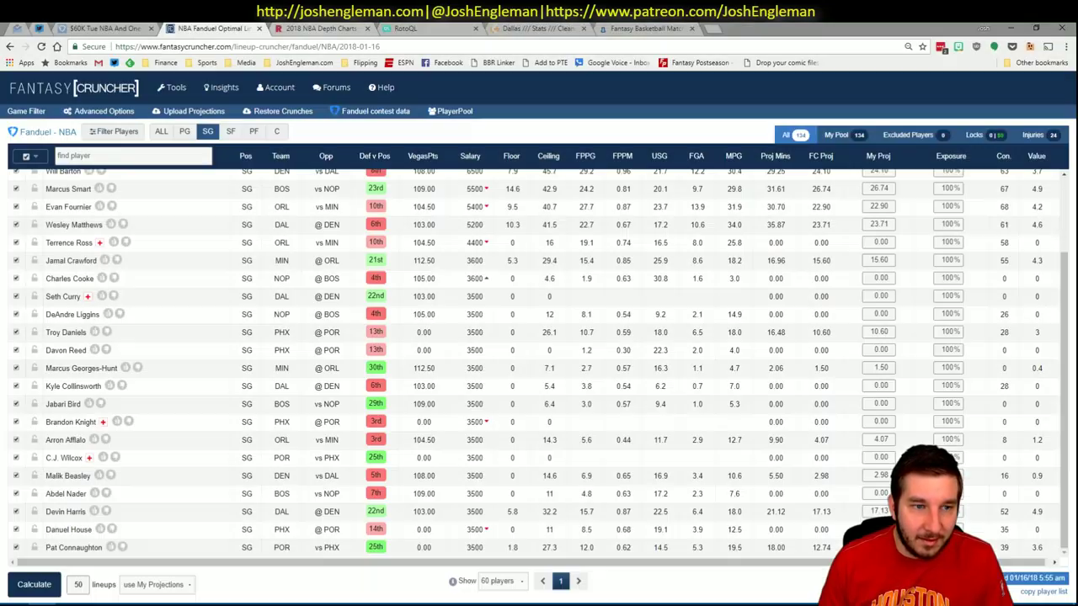
pyautogui.click(492, 30)
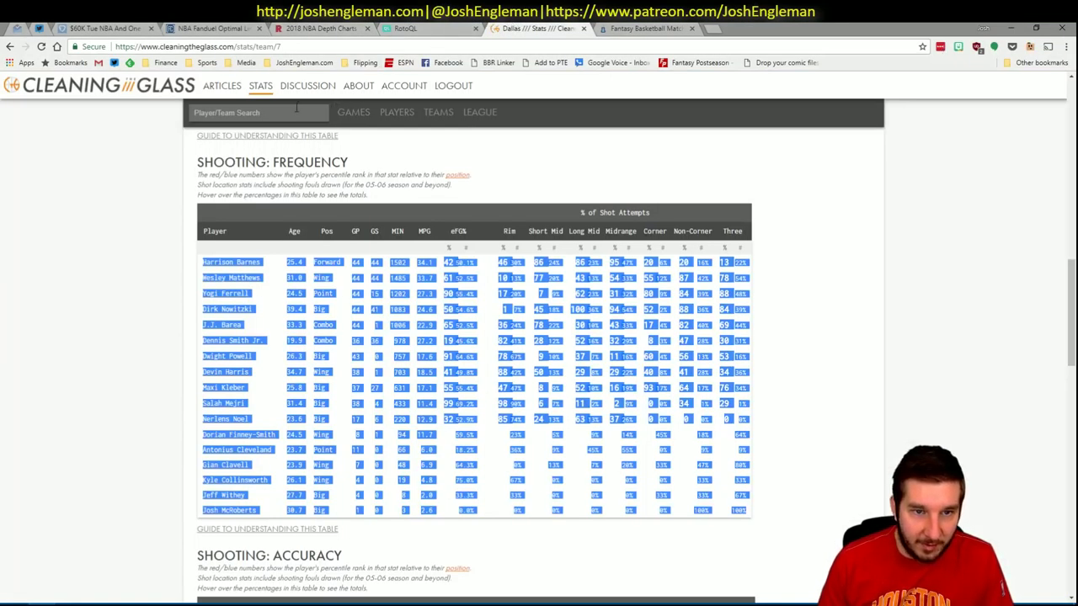
pyautogui.click(296, 108)
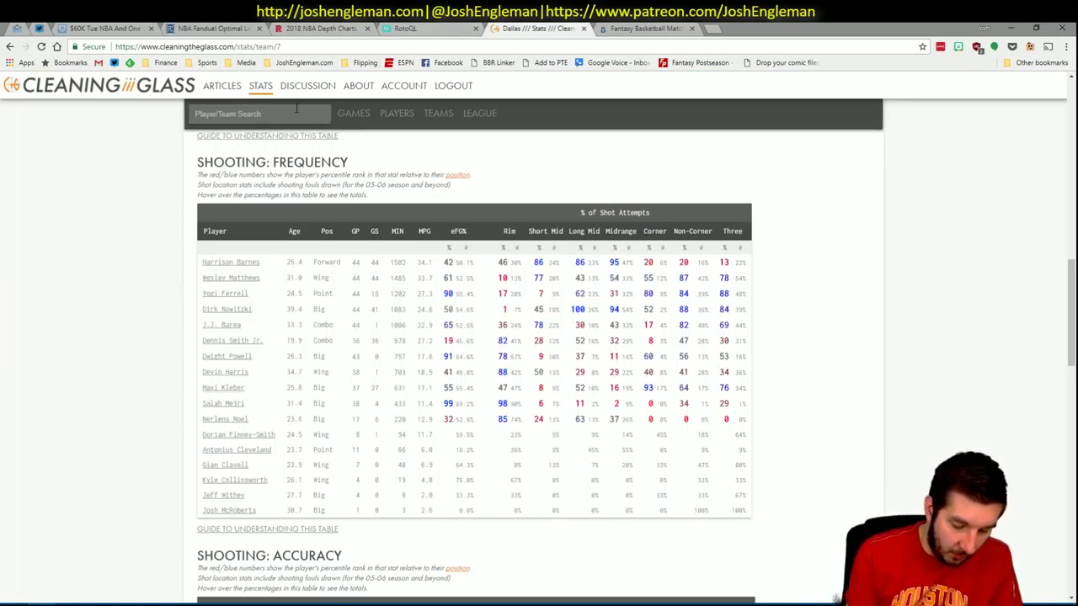
pyautogui.write('trai')
pyautogui.press('Down')
pyautogui.press('Return')
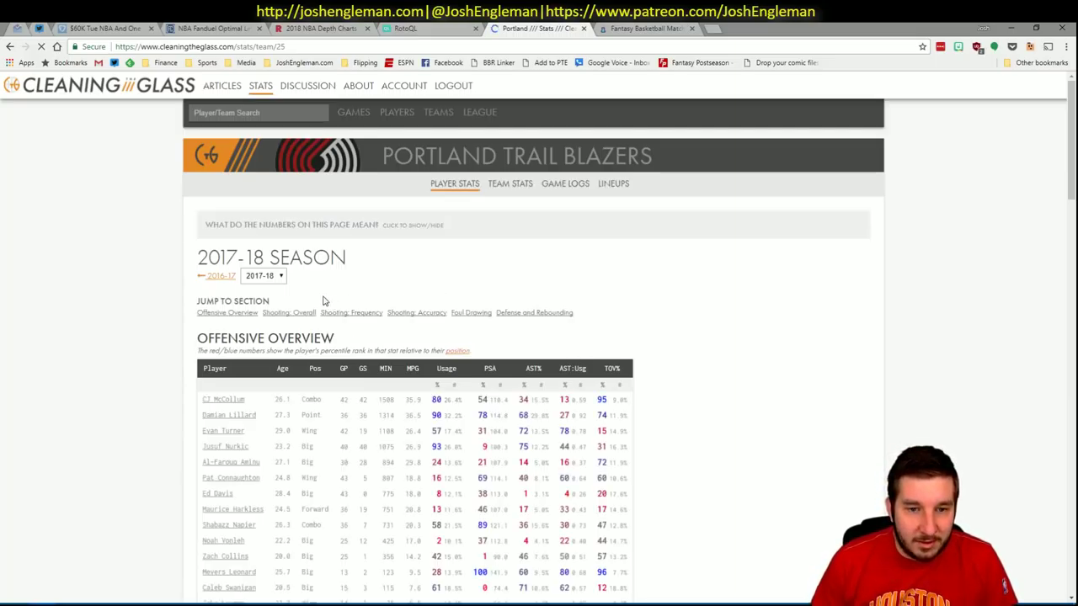
pyautogui.click(329, 311)
# - Copy Portland's shooting frequency rows from CJ McCollum to Jake Layman and load them into the workbook with its PASTE macro
pyautogui.moveTo(733, 465)
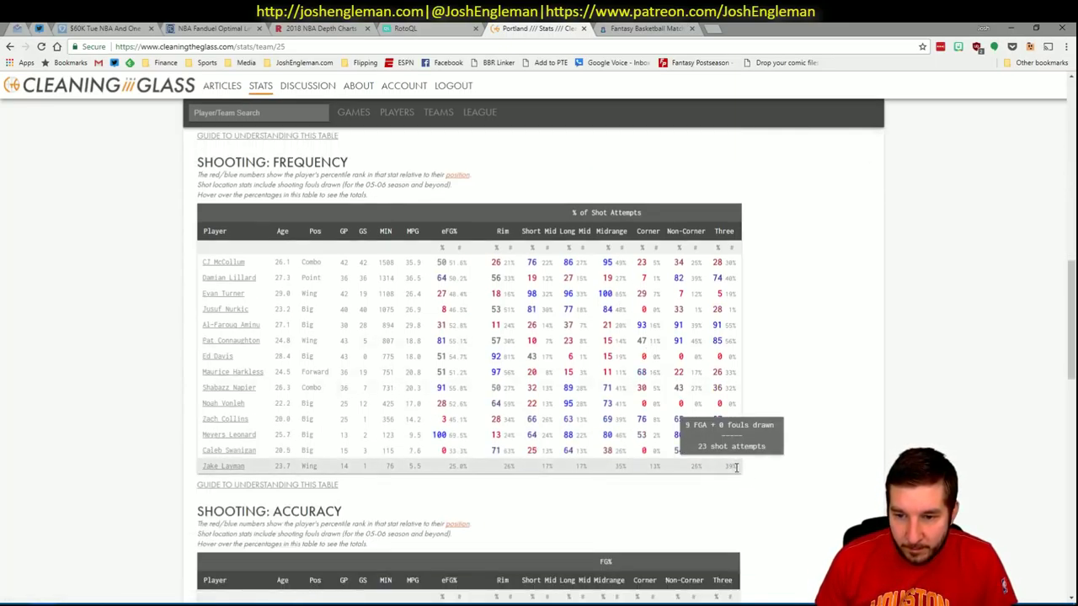
pyautogui.moveTo(736, 467); pyautogui.dragTo(211, 263)
pyautogui.hotkey('ctrl', 'c')
pyautogui.hotkey('alt', 'Tab')
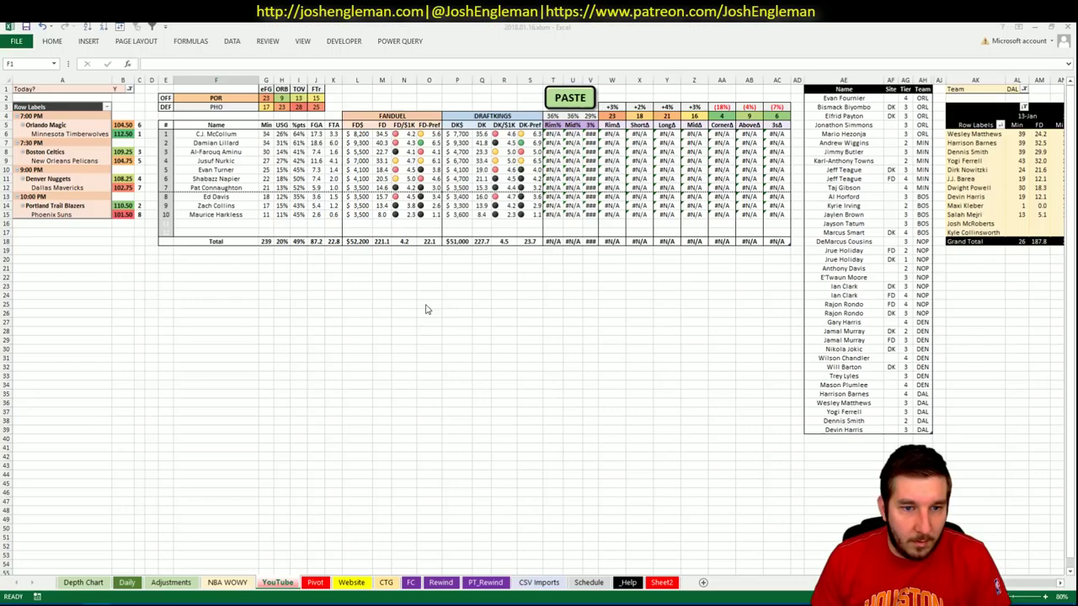
pyautogui.click(571, 92)
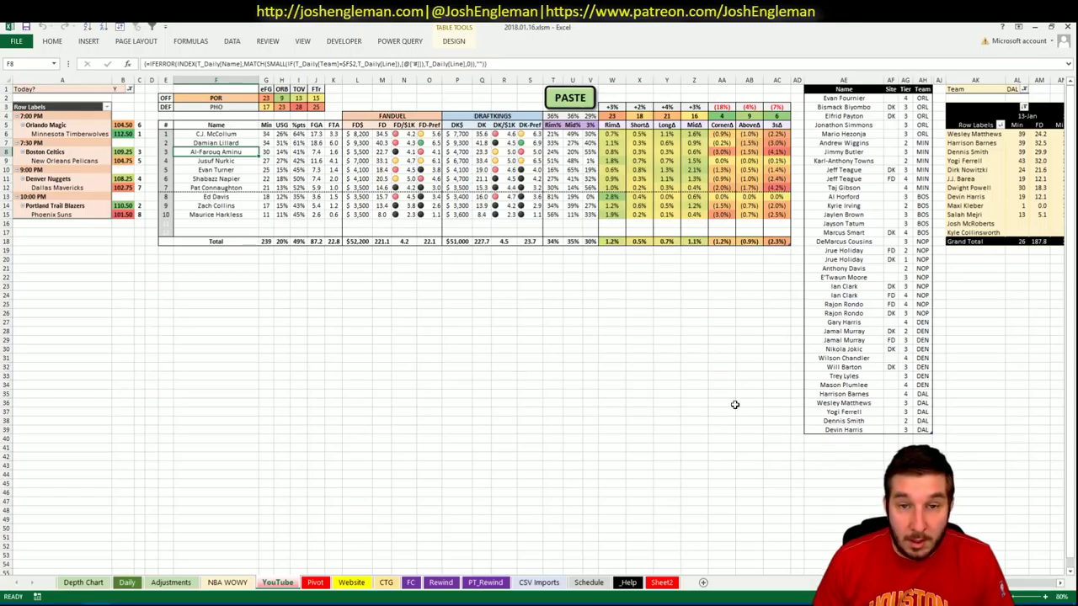
# - Filter the recent games pivot table to team POR and review Portland's minutes and FanDuel points by game
pyautogui.click(838, 436)
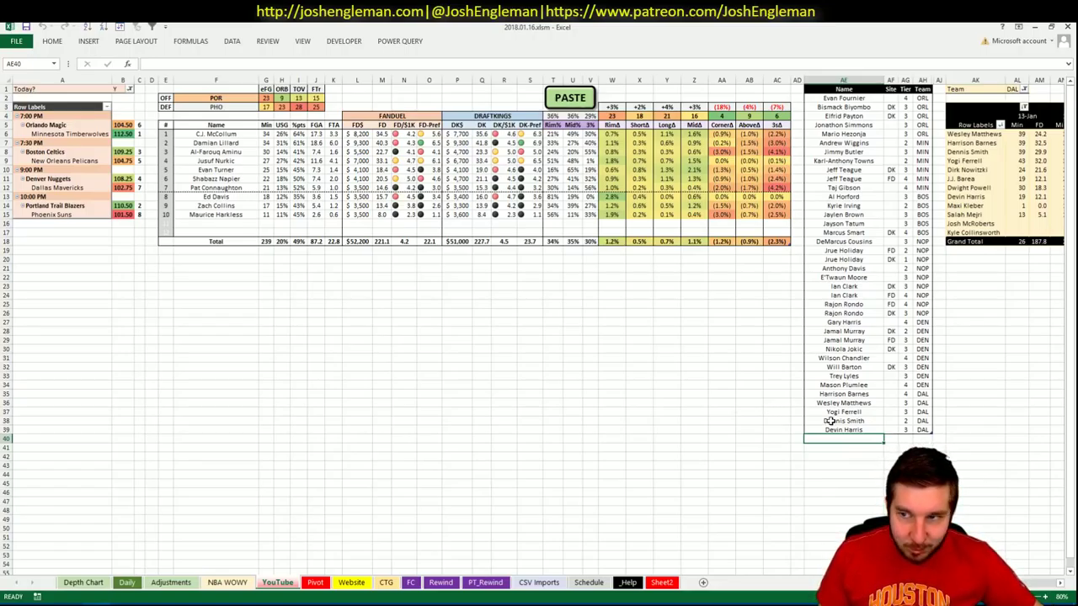
pyautogui.click(1018, 89)
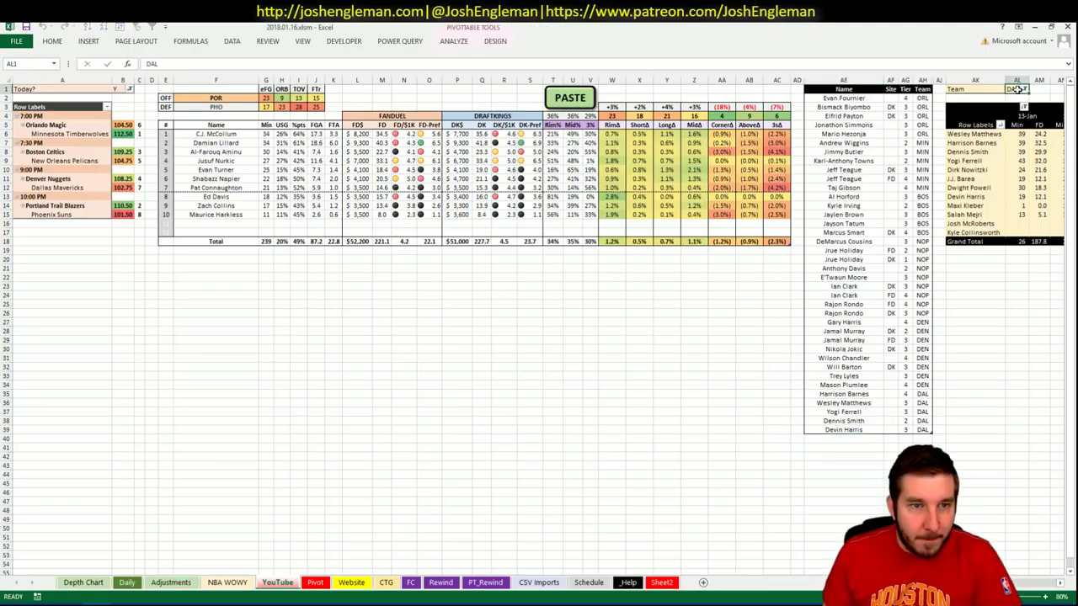
pyautogui.write('POR')
pyautogui.press('Return')
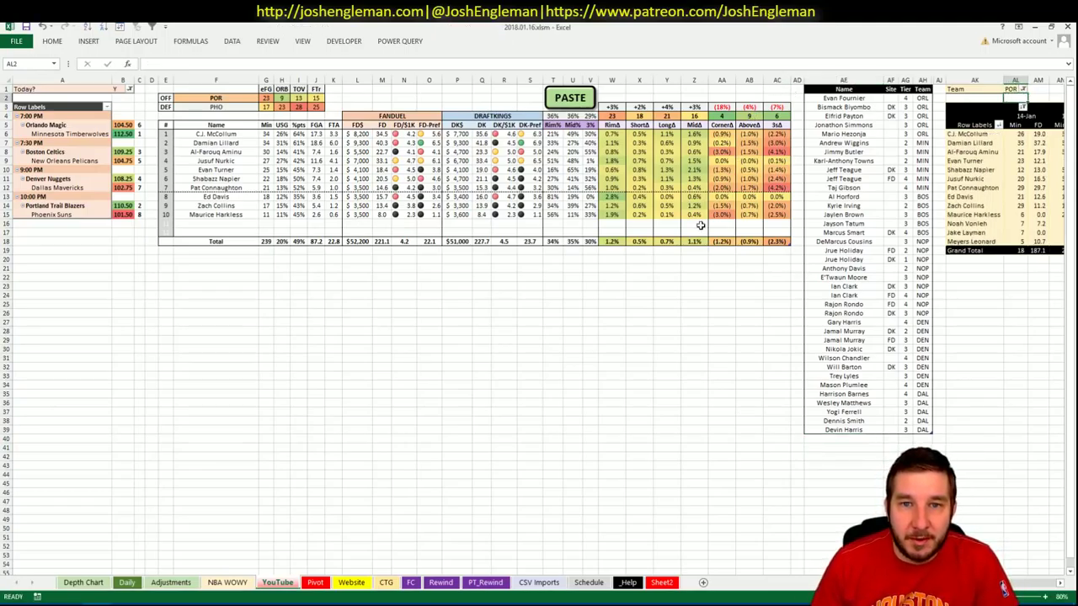
pyautogui.hscroll(5, 539, 325)
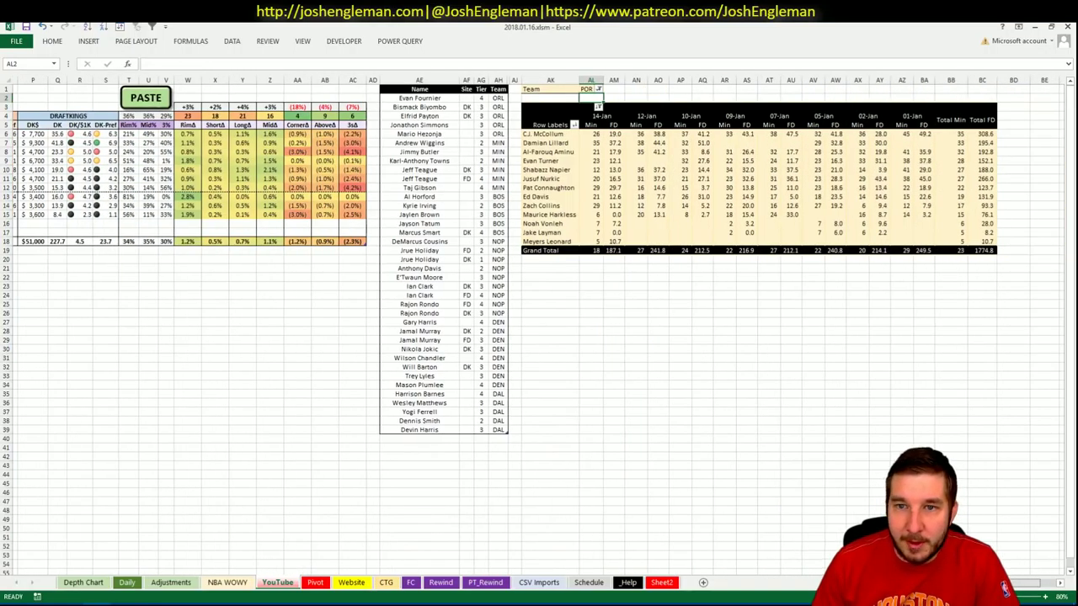
pyautogui.hscroll(2, 1005, 587)
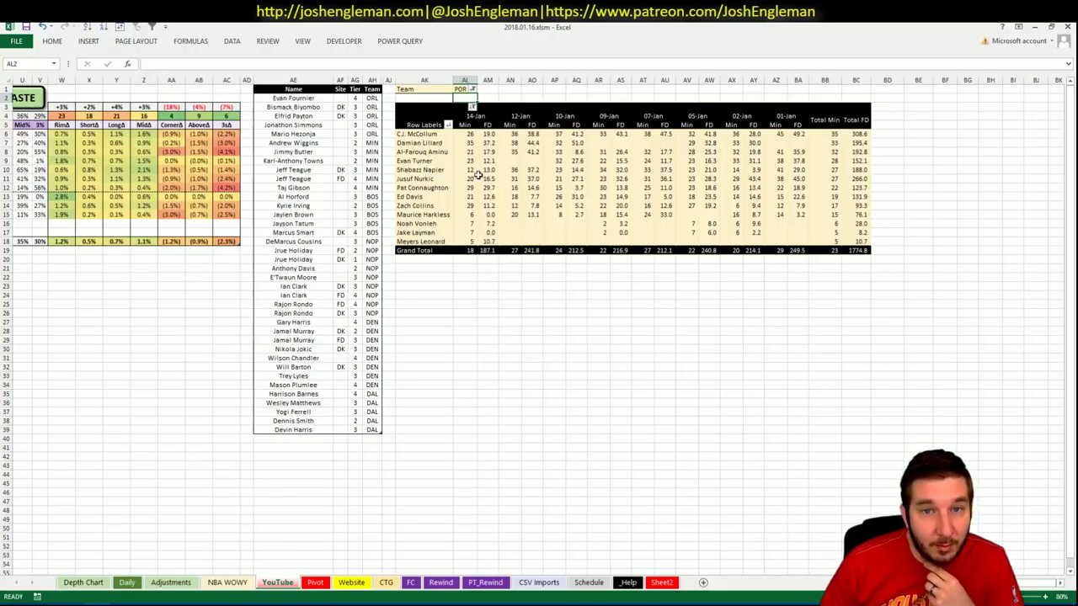
pyautogui.hscroll(-1, 539, 328)
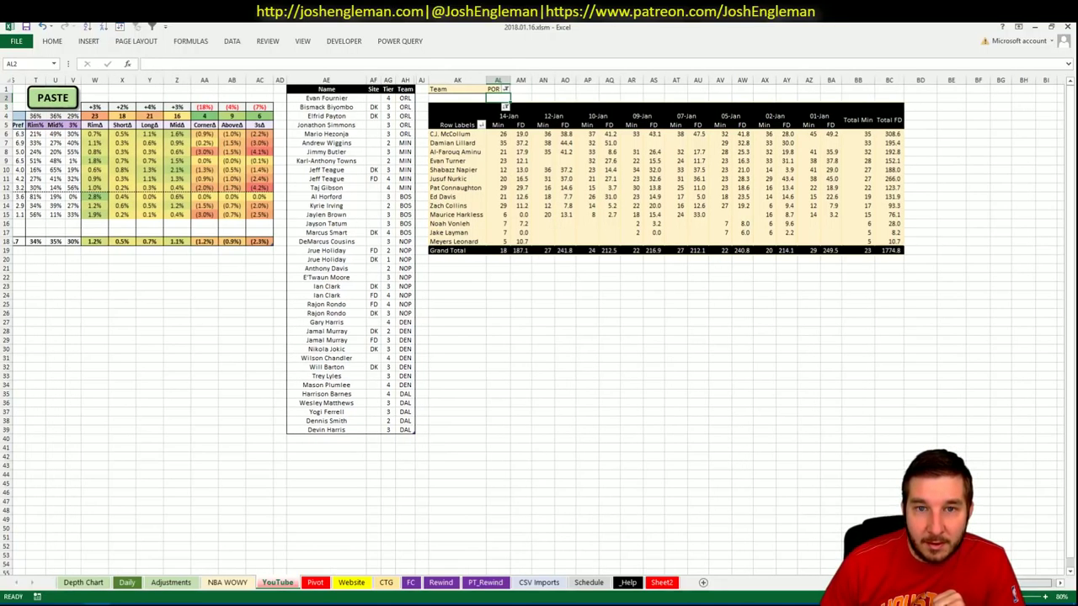
# - Check Portland's projections and recent games, and add C.J. McCollum below Devin Harris in the tier list
pyautogui.hscroll(1, 539, 328)
pyautogui.hscroll(-3, 539, 328)
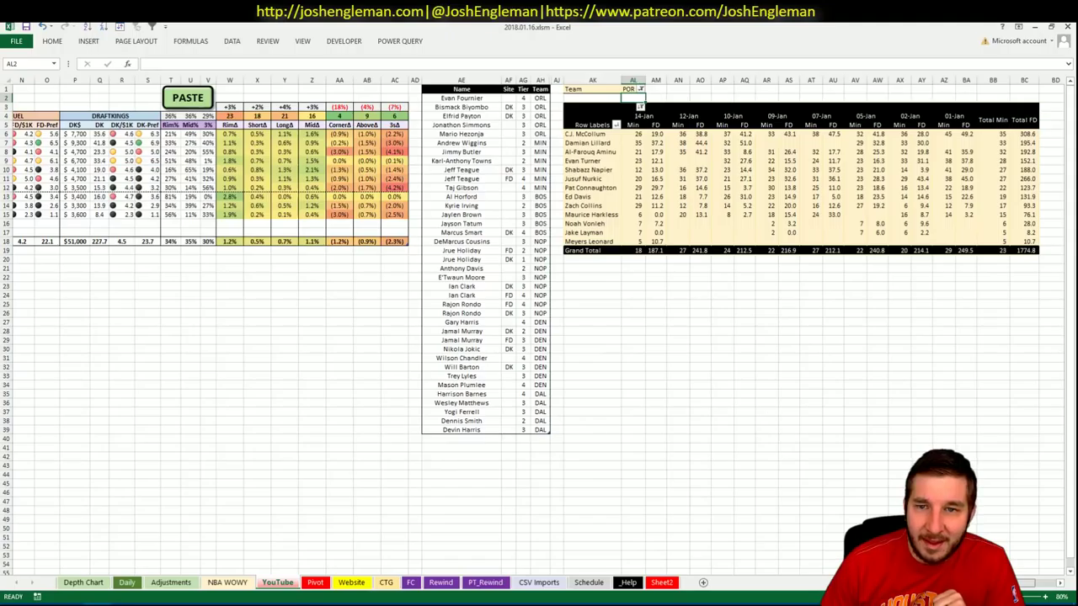
pyautogui.hscroll(-3, 539, 328)
pyautogui.hscroll(4, 539, 329)
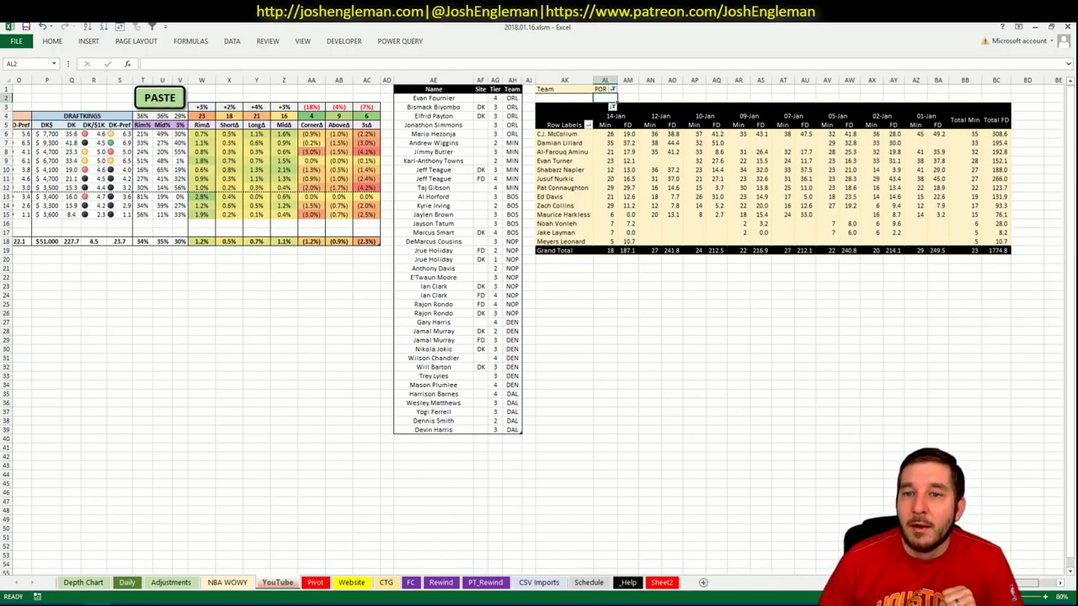
pyautogui.hscroll(-6, 539, 328)
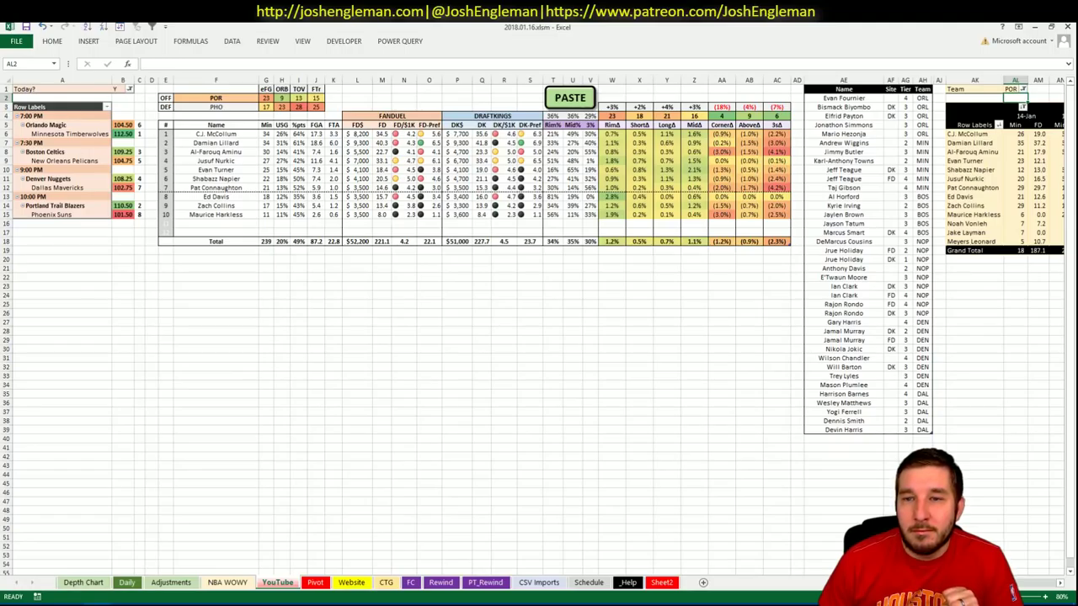
pyautogui.click(860, 437)
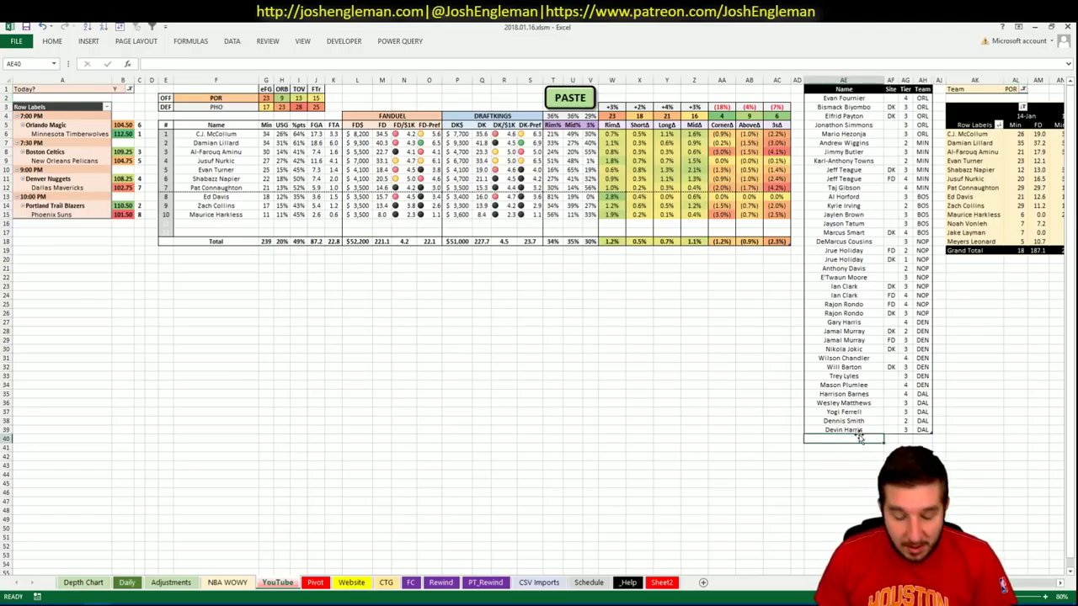
pyautogui.write('C.J.')
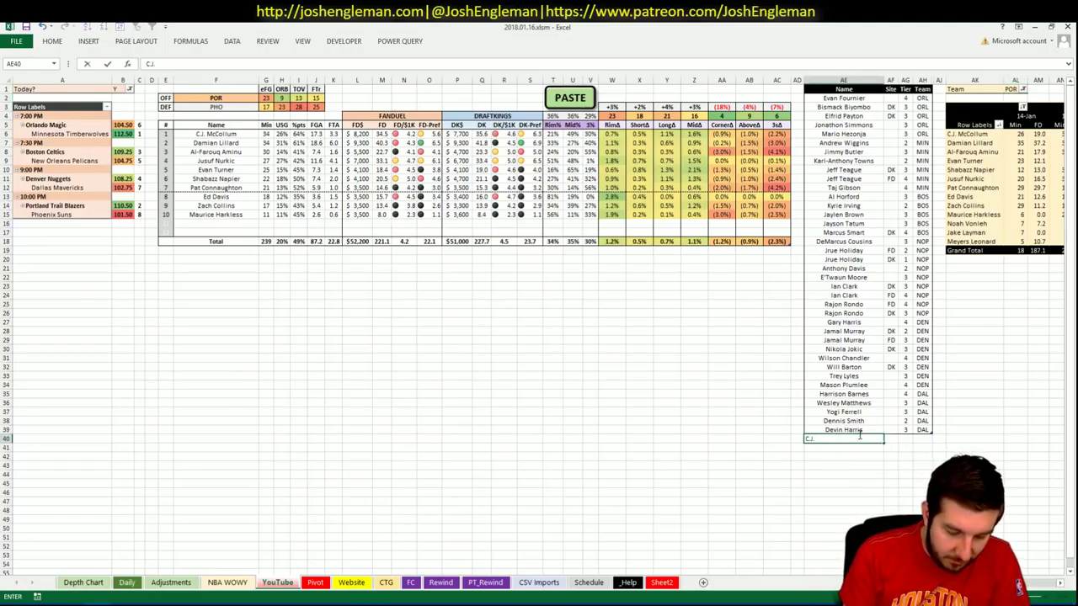
pyautogui.write(' McCollum')
pyautogui.hotkey('ctrl', 'Return')
pyautogui.press('Tab')
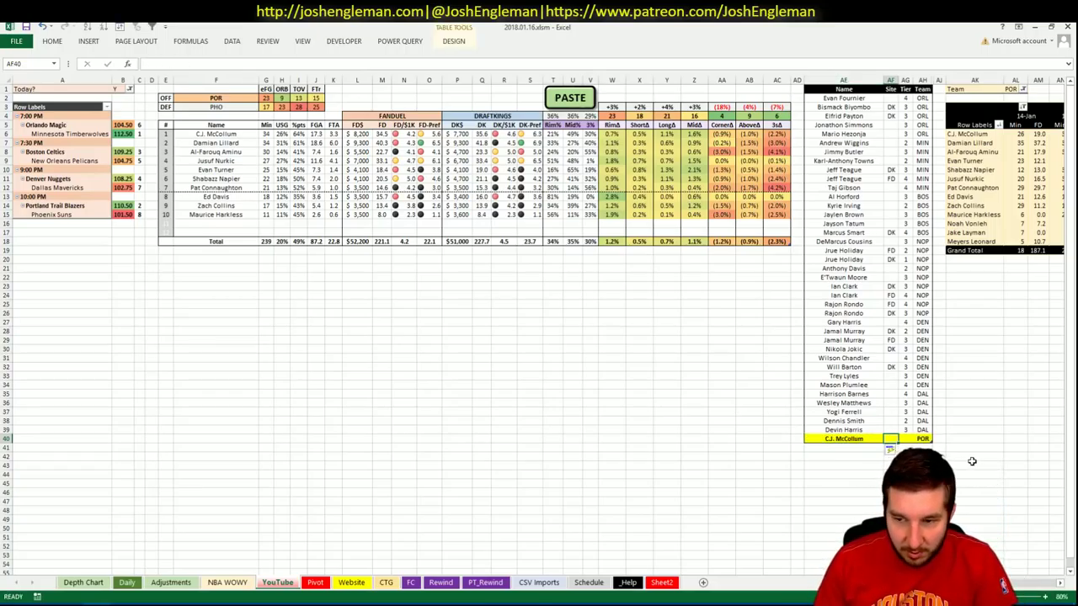
pyautogui.press('Tab')
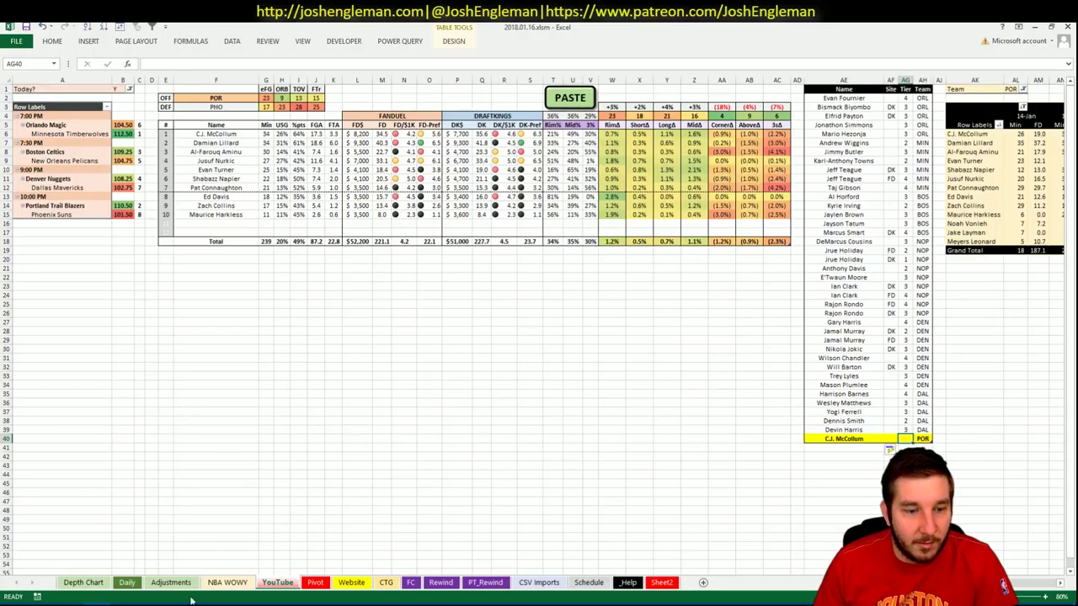
# - Switch to FantasyCruncher and examine C.J. McCollum's game log filtered to opponent PHX
pyautogui.click(41, 598)
pyautogui.click(215, 28)
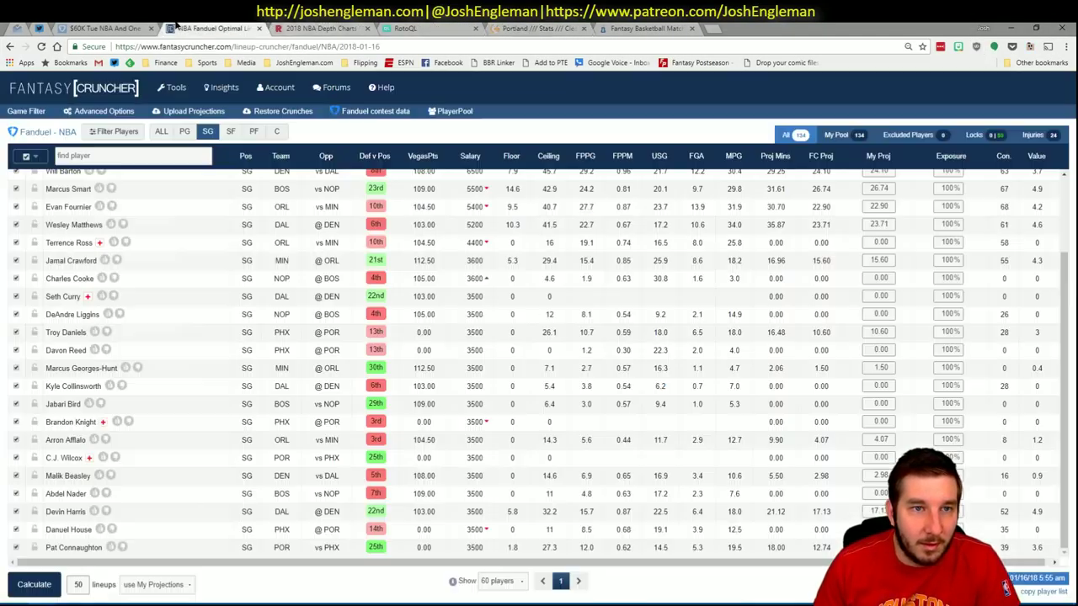
pyautogui.scroll(3, 181, 202)
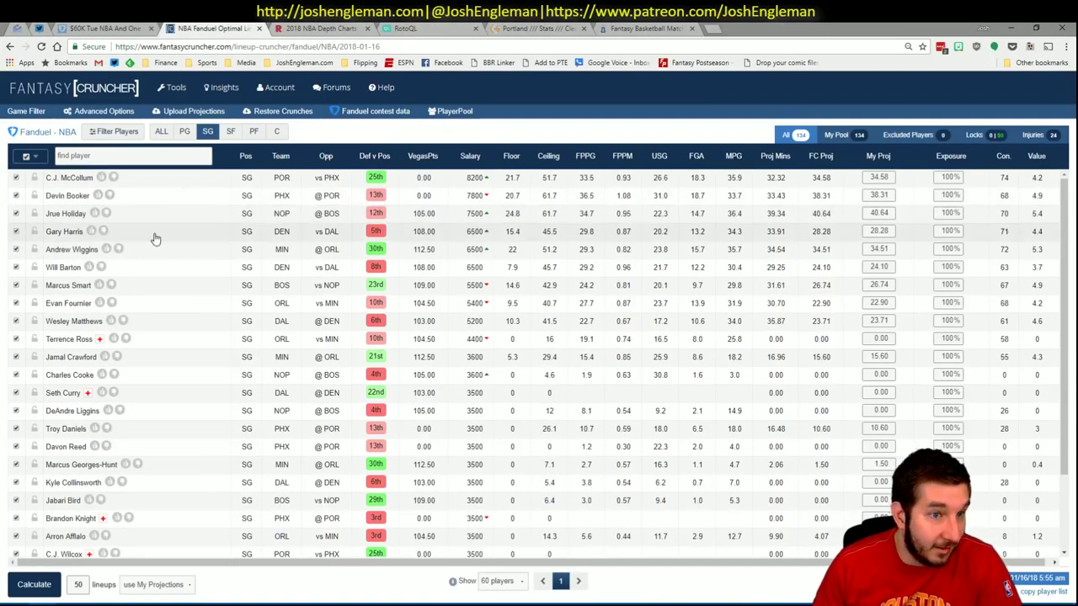
pyautogui.click(85, 183)
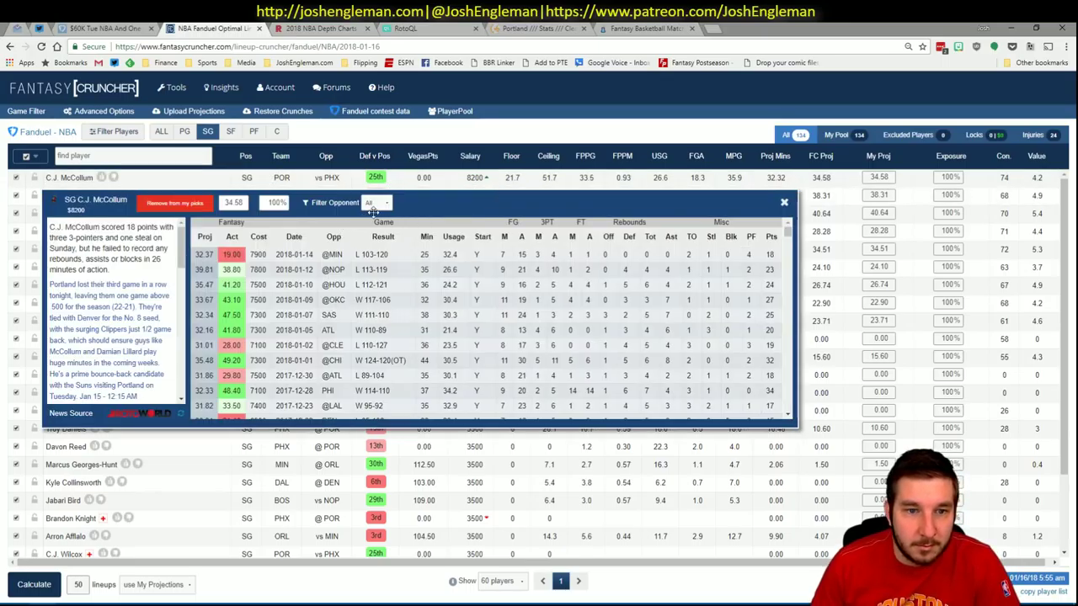
pyautogui.click(376, 203)
pyautogui.click(372, 221)
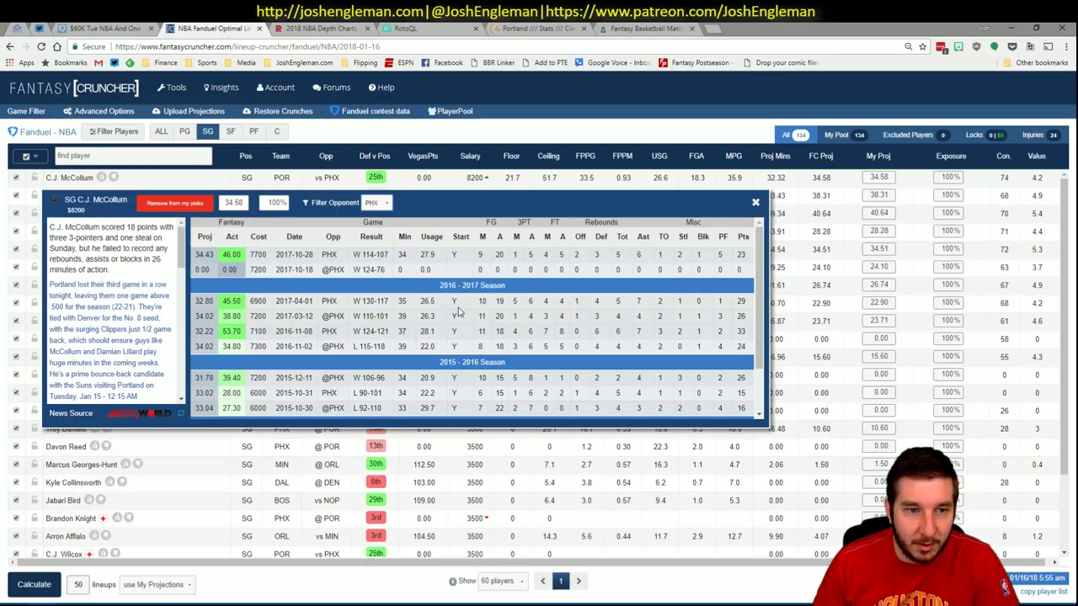
# - Return to the Excel workbook and set C.J. McCollum's tier to 2
pyautogui.hotkey('alt', 'Tab')
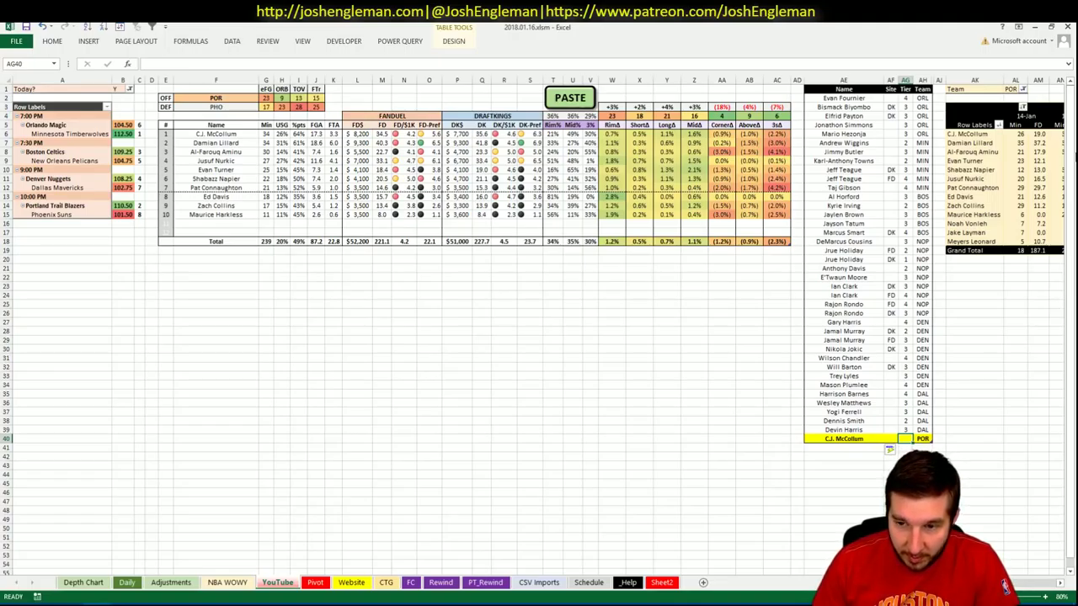
pyautogui.write('2')
pyautogui.press('Return')
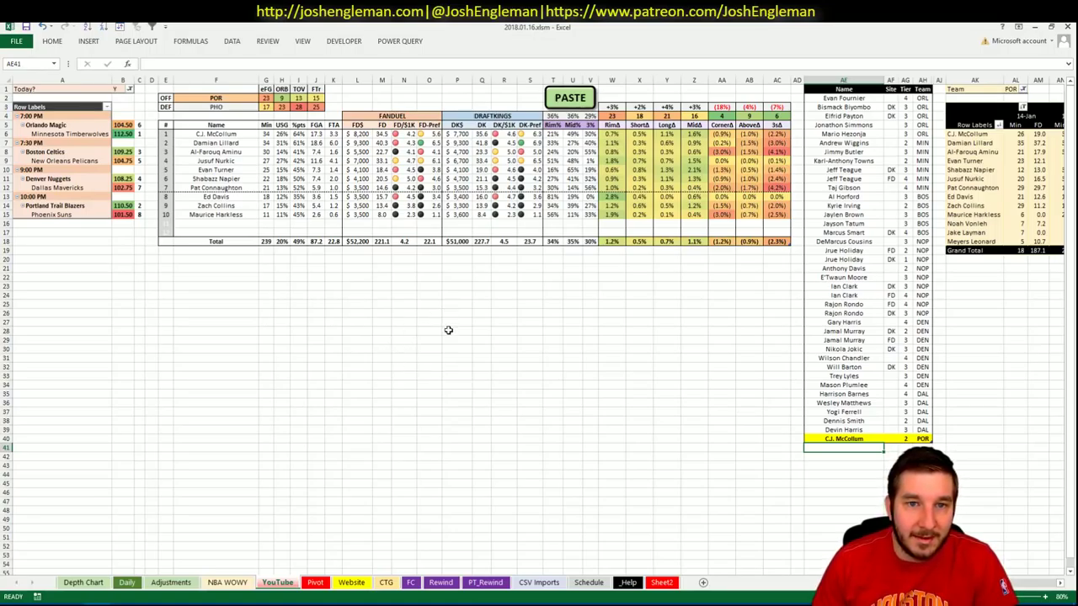
# - Check Portland's recent games and add Damian Lillard to the tier list as tier 3
pyautogui.hscroll(1, 1004, 586)
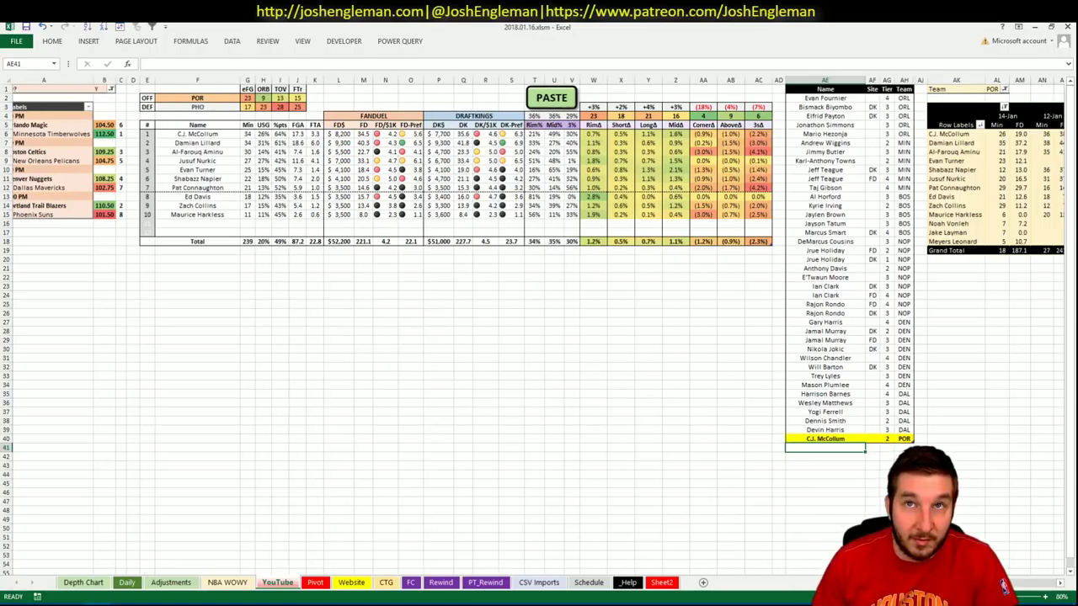
pyautogui.hscroll(10, 1004, 586)
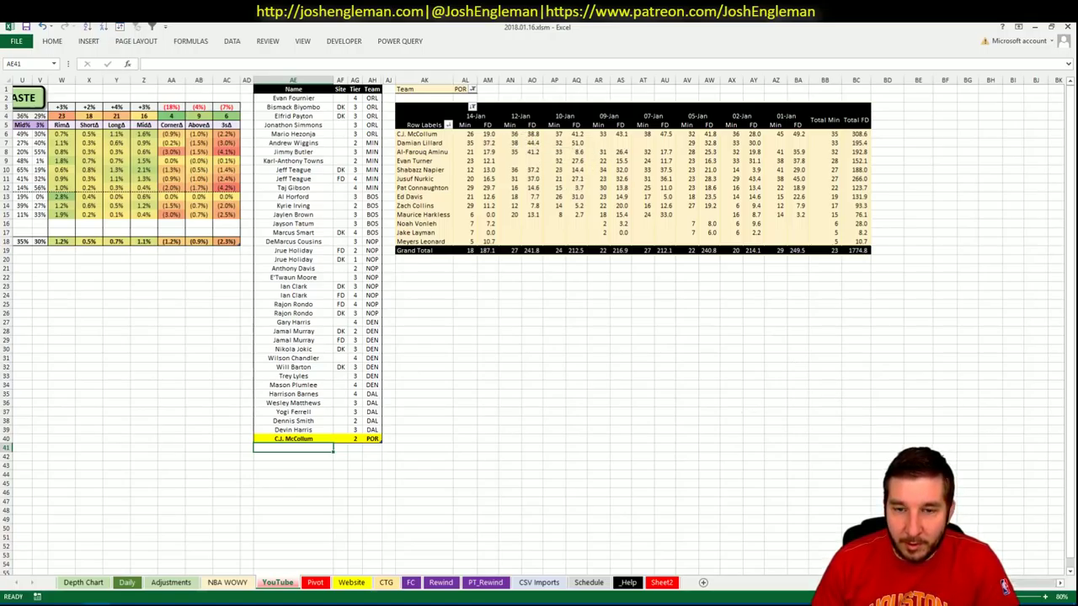
pyautogui.hscroll(-10, 539, 328)
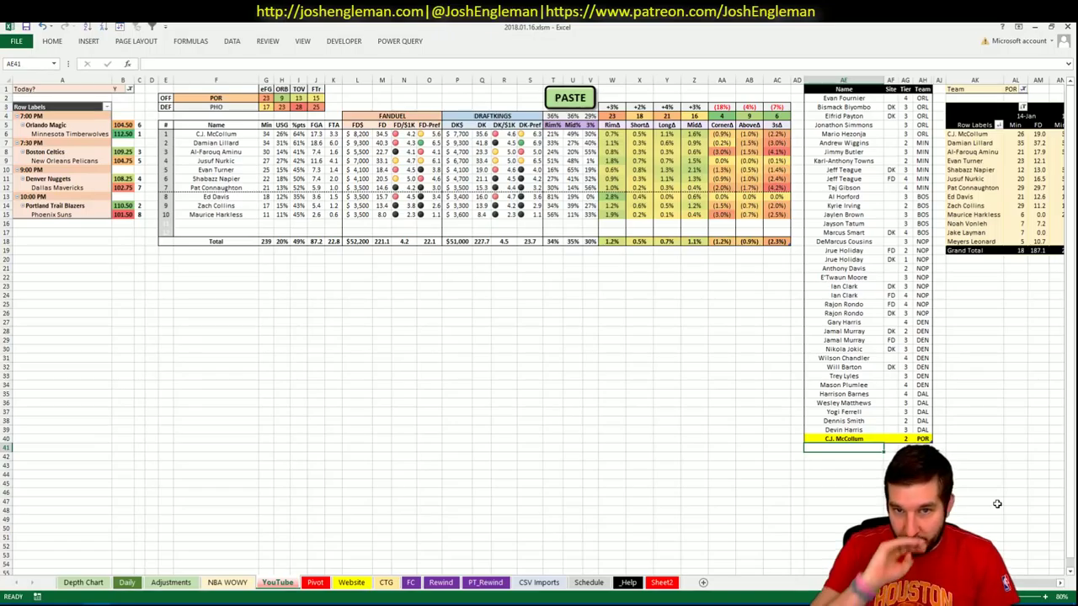
pyautogui.write('Damian Lill')
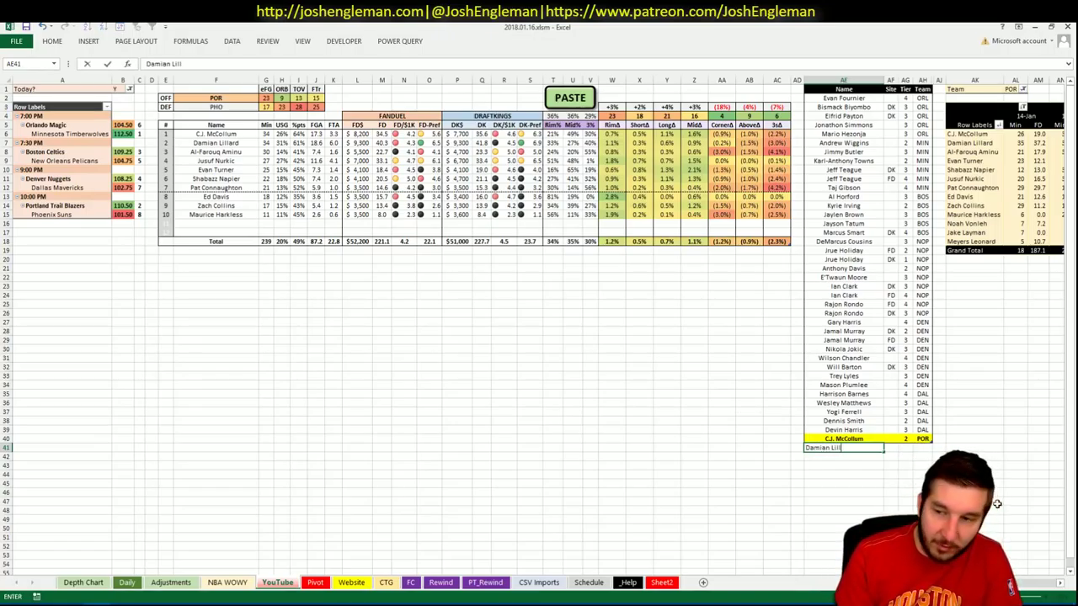
pyautogui.press('Tab')
pyautogui.press('Tab')
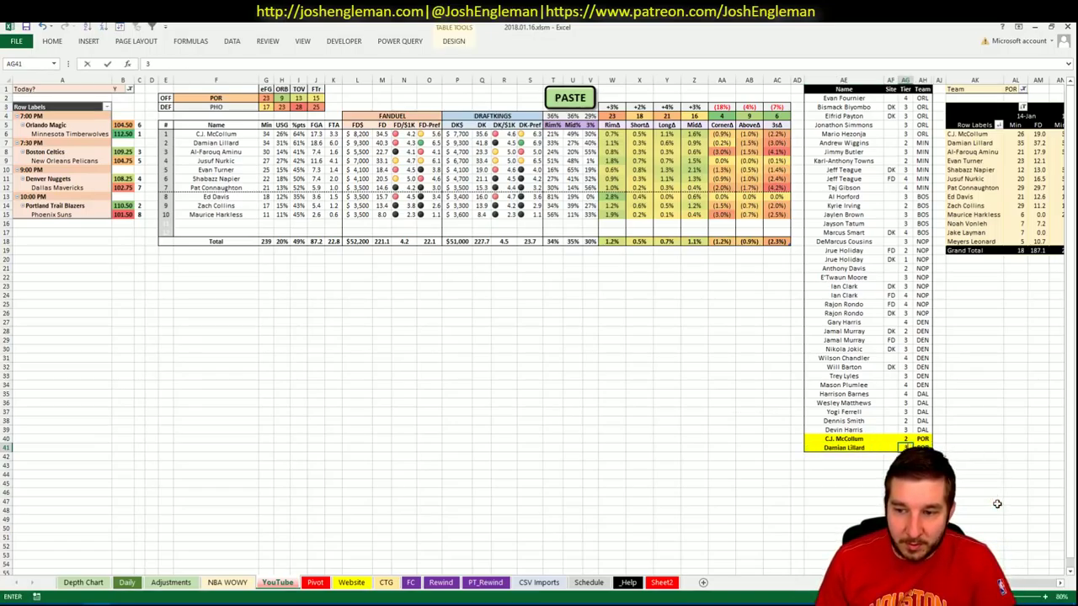
pyautogui.press('Return')
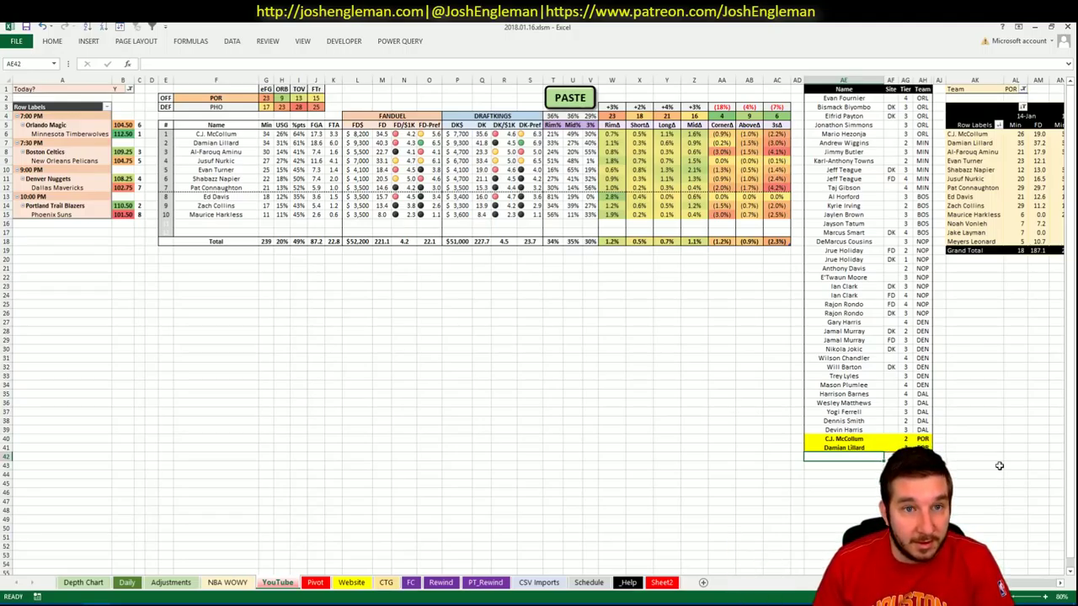
# - Switch to the browser, close McCollum's game log and review Portland's Foul Drawing and Defense and Rebounding tables on Cleaning the Glass
pyautogui.click(42, 603)
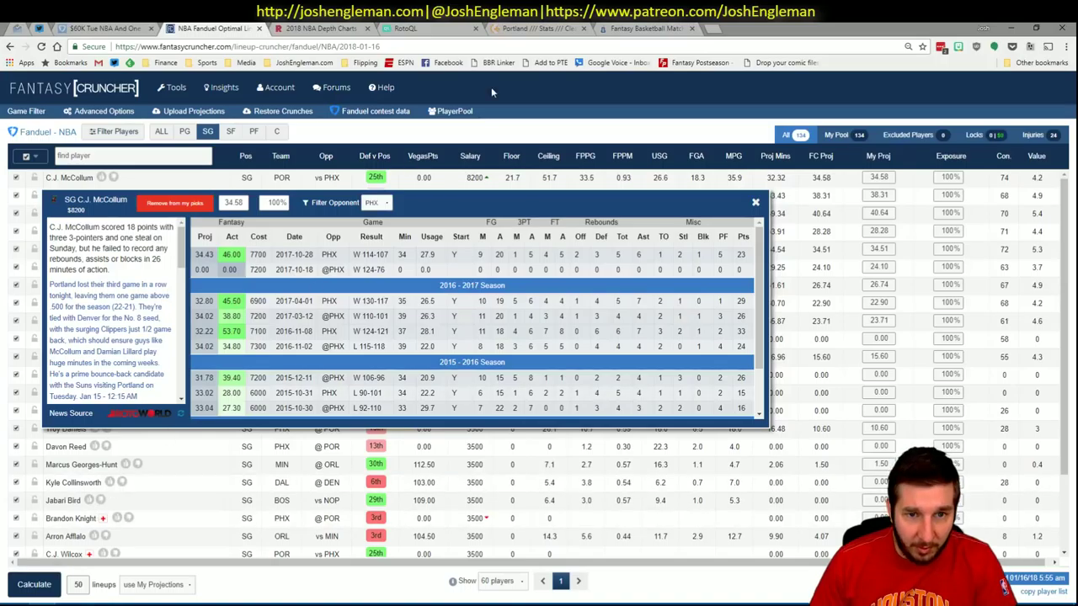
pyautogui.click(756, 202)
pyautogui.click(560, 26)
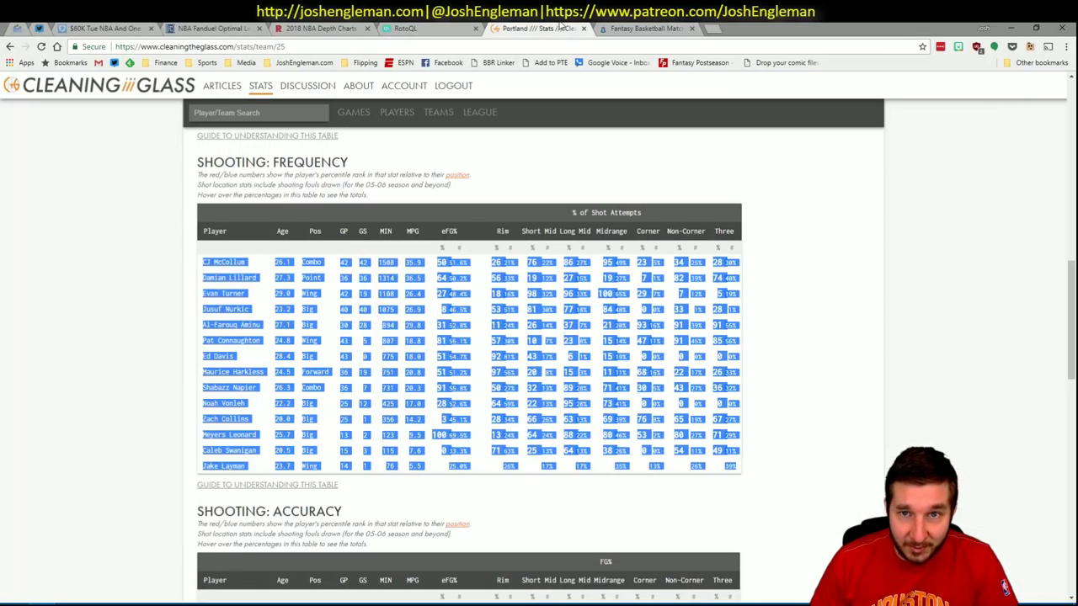
pyautogui.click(566, 180)
pyautogui.scroll(-7, 754, 180)
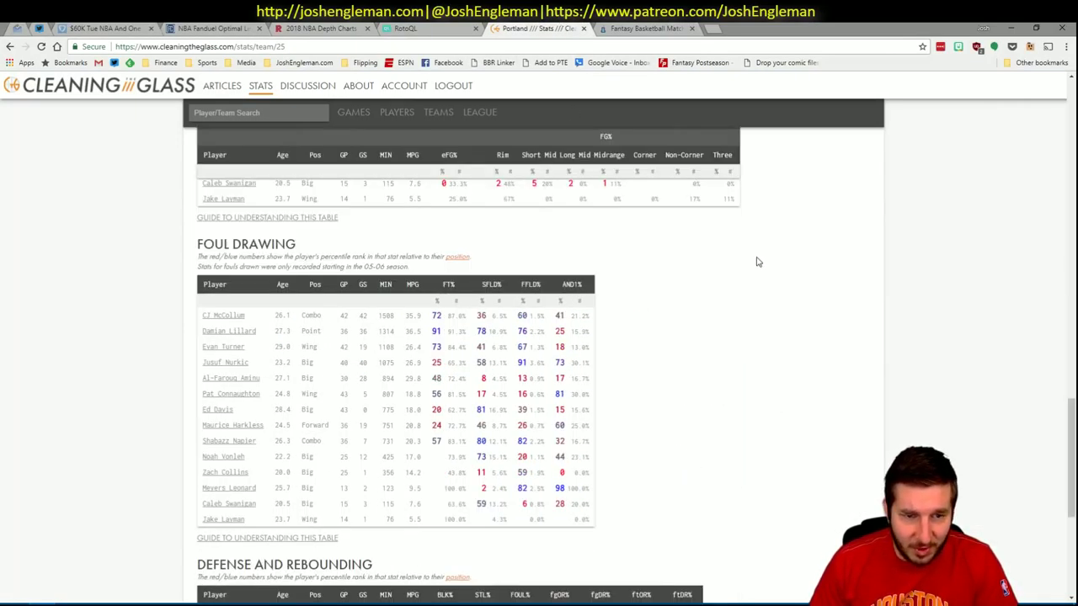
pyautogui.scroll(-4, 757, 262)
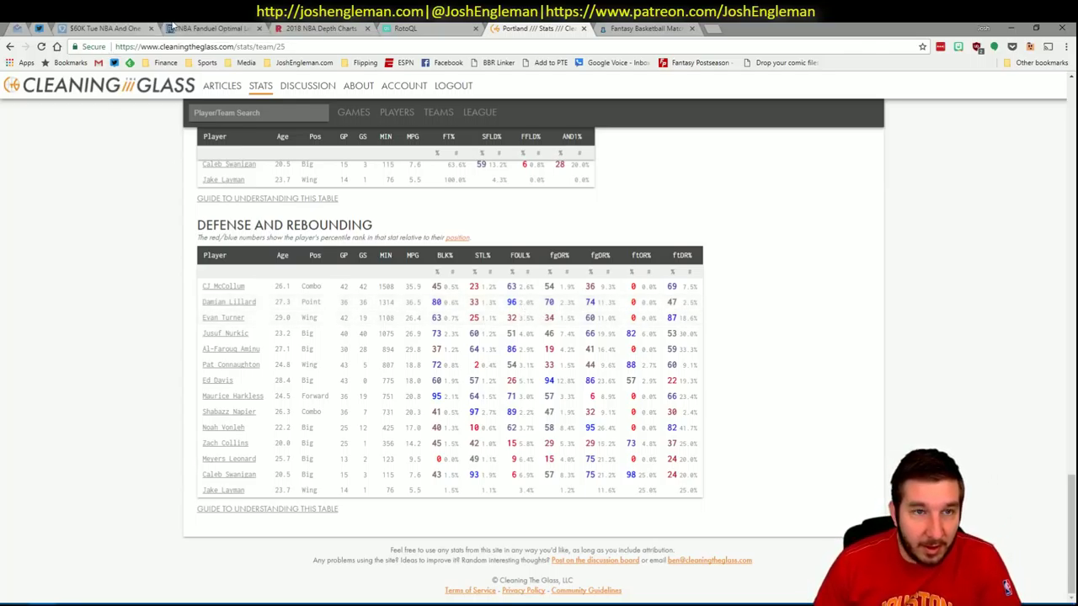
pyautogui.click(189, 27)
pyautogui.click(404, 28)
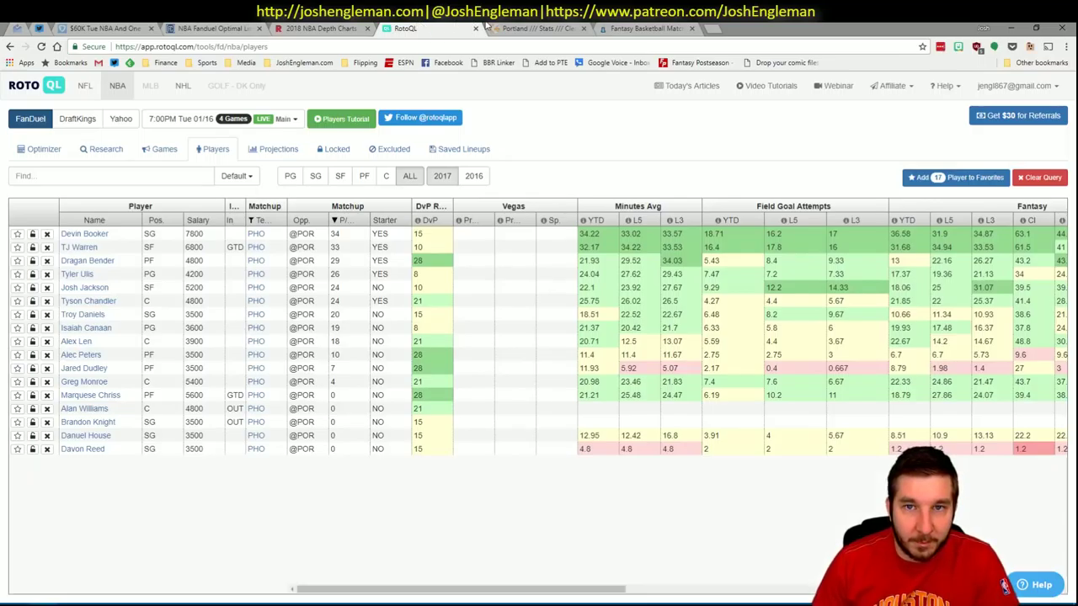
pyautogui.click(522, 28)
# - Return to the Excel workbook and add Al-Farouq Aminu below Damian Lillard in the tier list as tier 4
pyautogui.hotkey('alt', 'Tab')
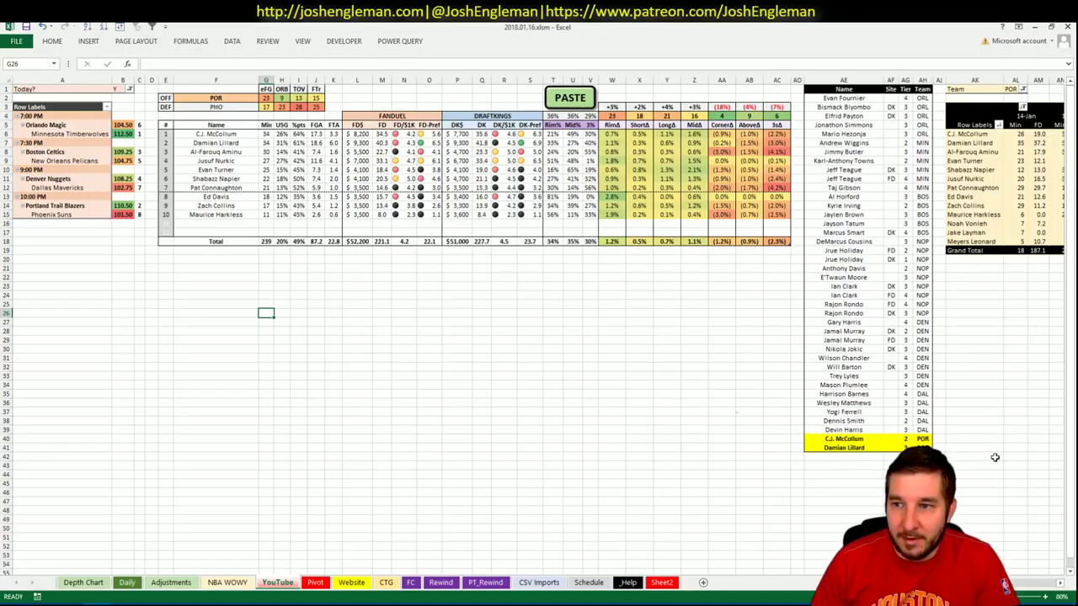
pyautogui.click(857, 457)
pyautogui.write('A')
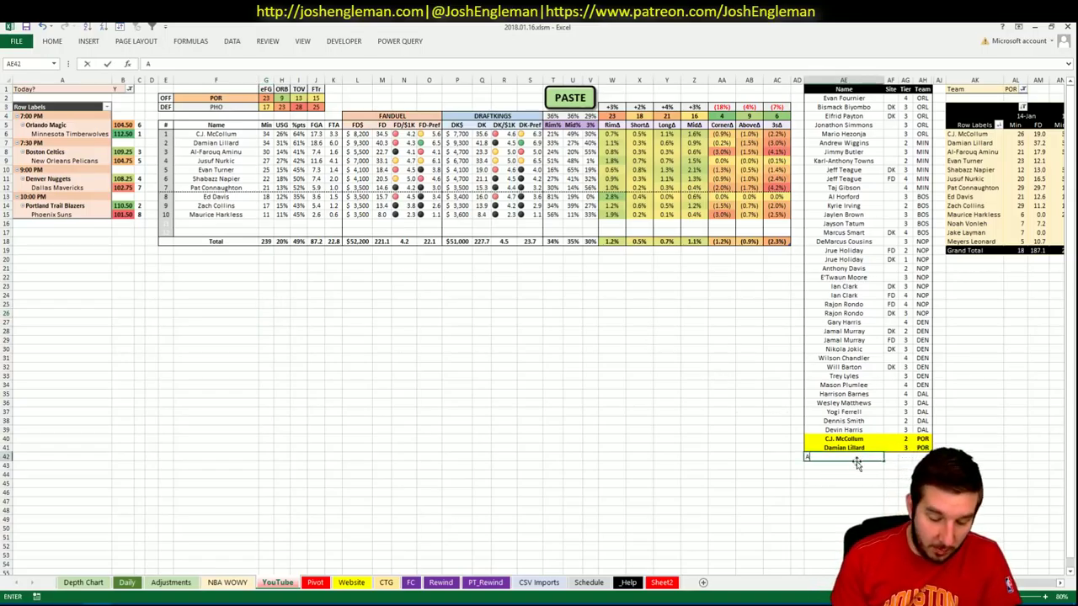
pyautogui.write('l-Farouq Aminu')
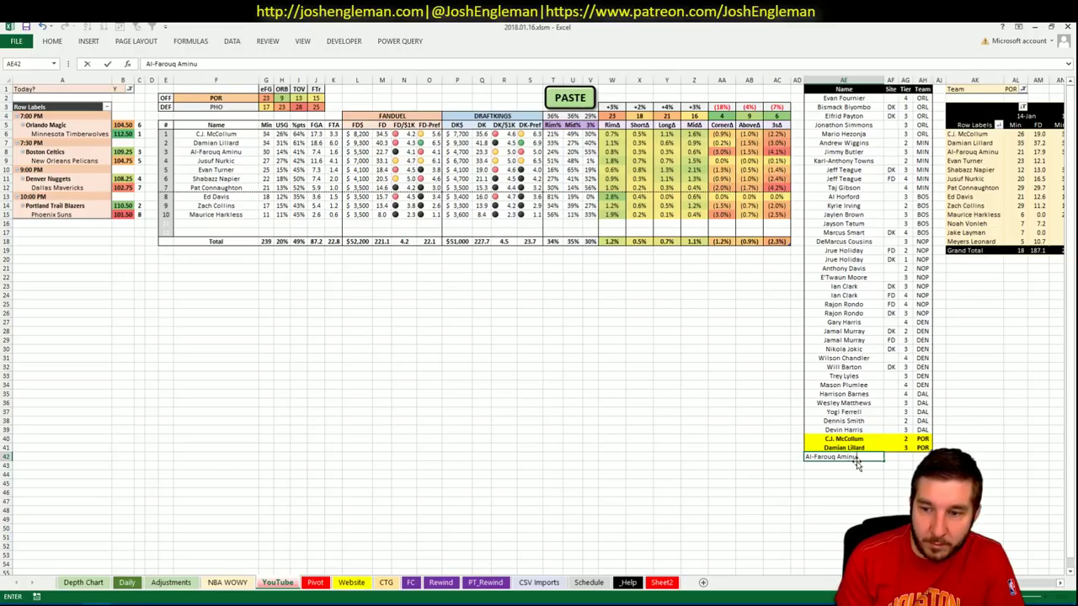
pyautogui.press('Tab')
pyautogui.press('Tab')
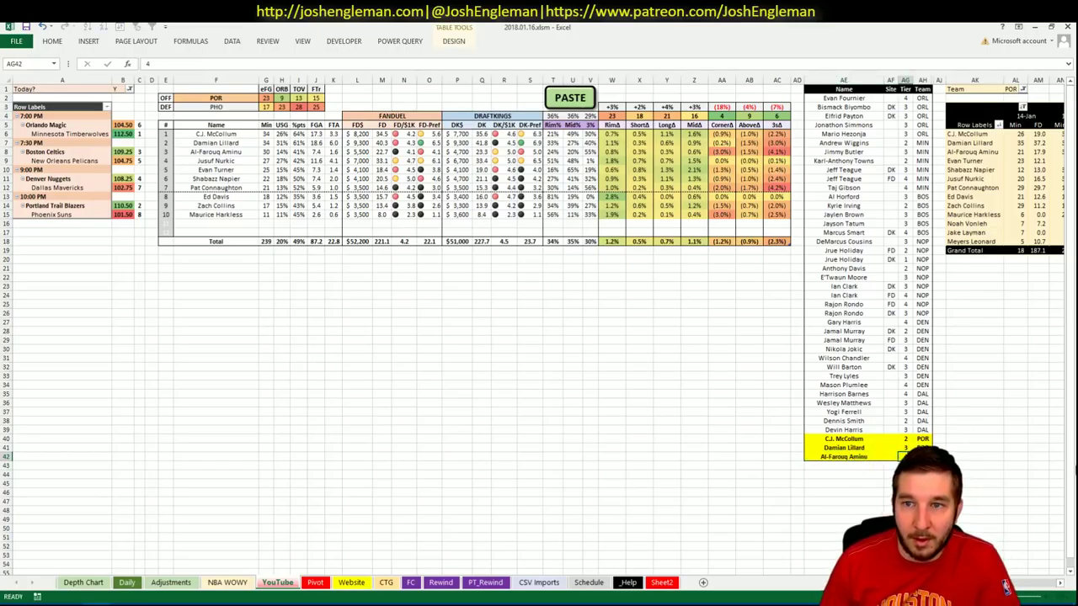
pyautogui.press('Return')
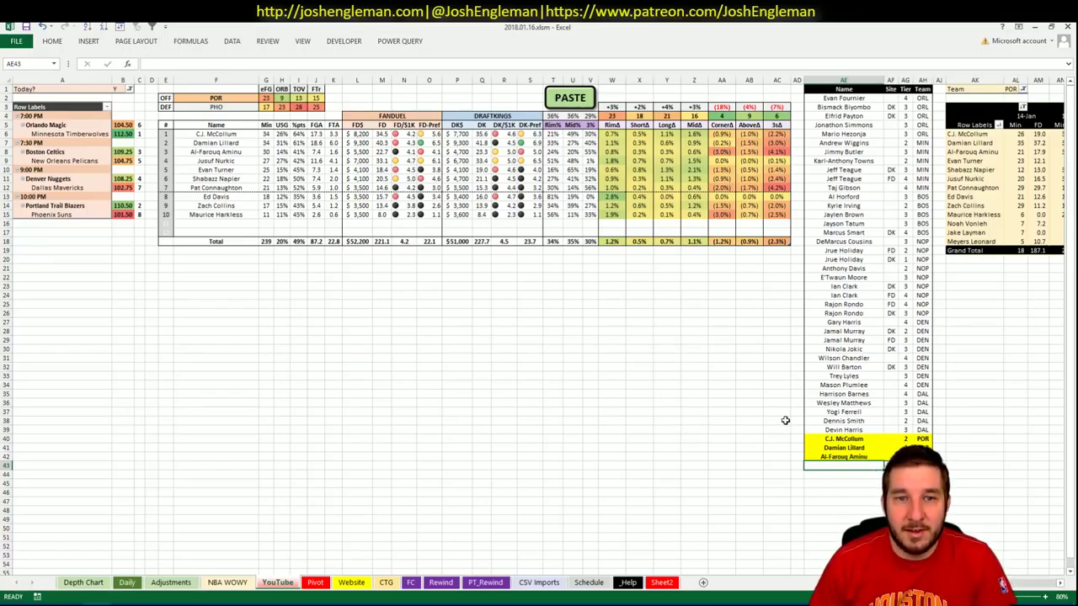
# - Check Portland's recent games and add Jusuf Nurkic below Al-Farouq Aminu in the tier list as tier 3
pyautogui.hscroll(5, 1004, 584)
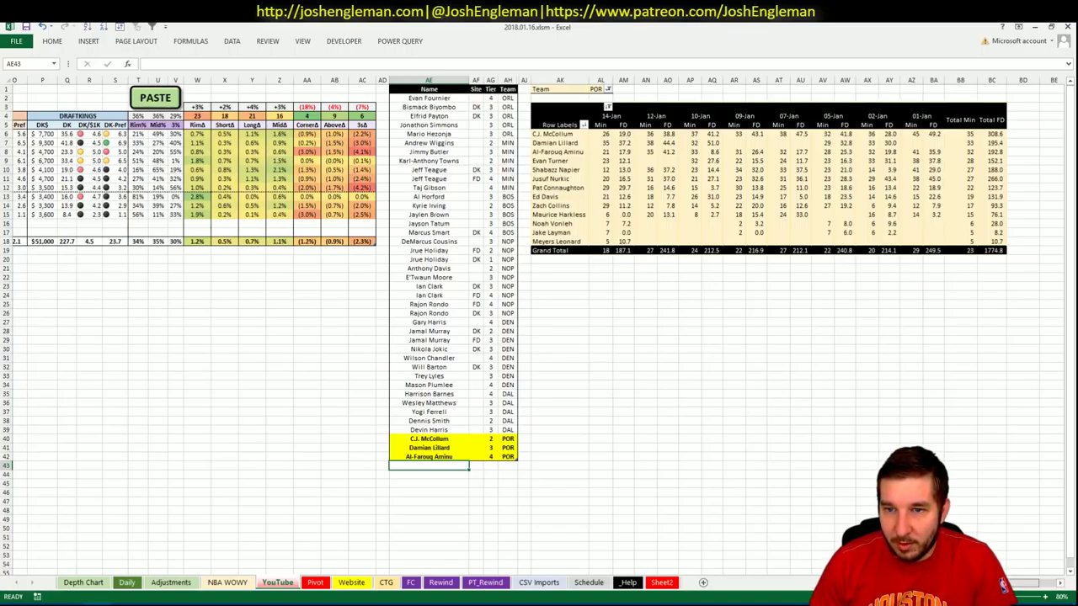
pyautogui.hscroll(-1, 1002, 586)
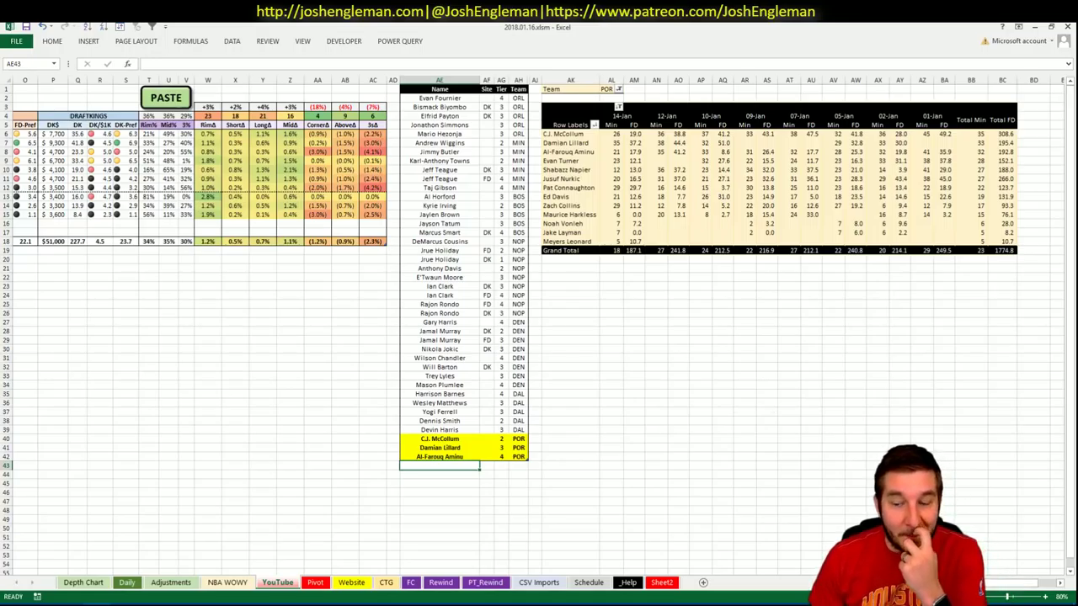
pyautogui.hscroll(-10, 1002, 586)
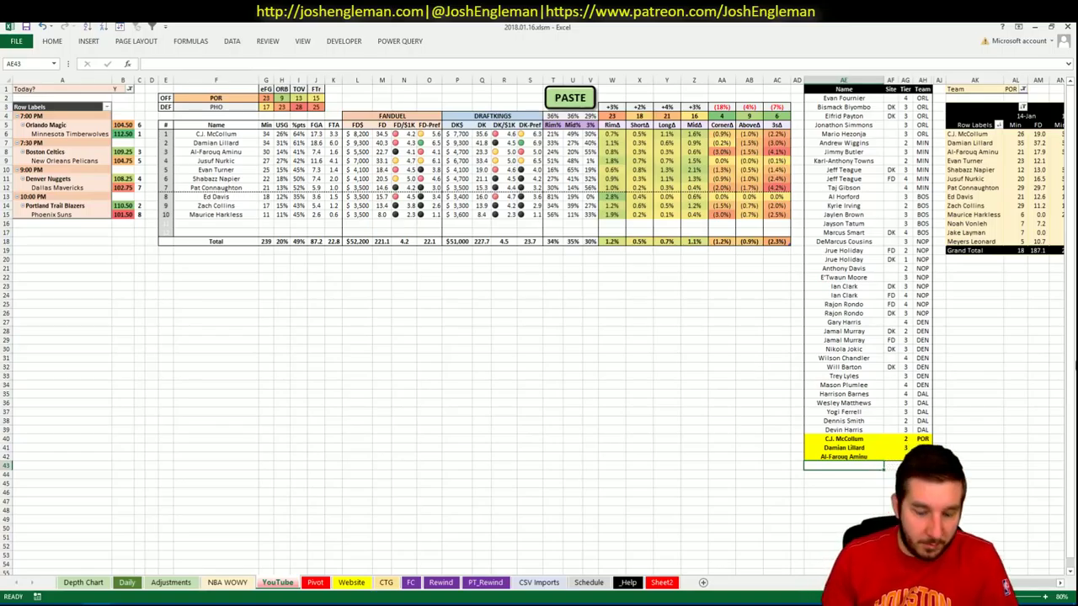
pyautogui.write('Jusuf')
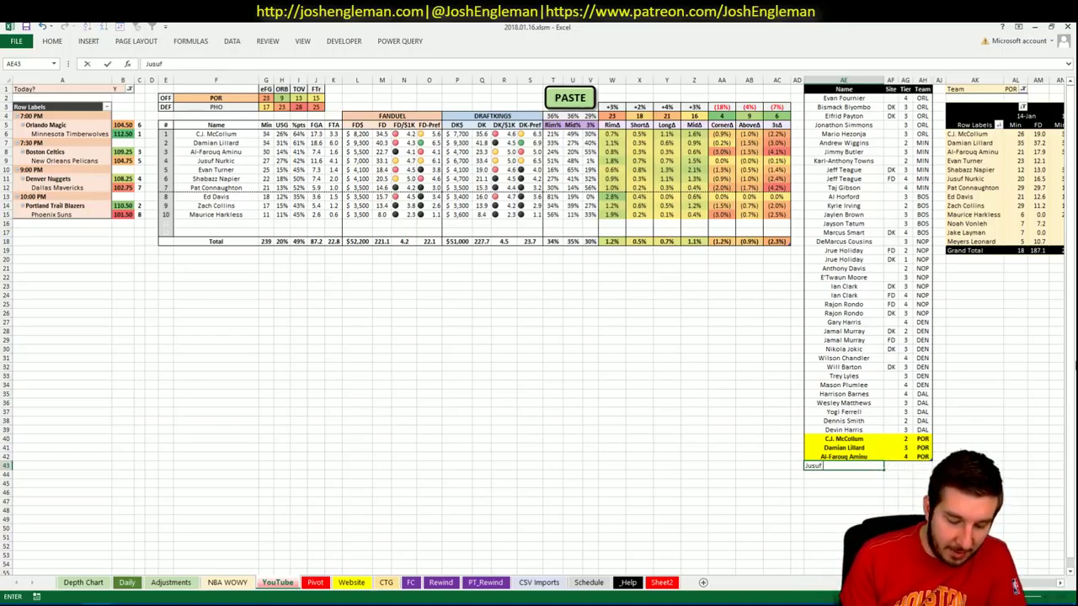
pyautogui.write(' Nurkic')
pyautogui.hotkey('ctrl', 'Return')
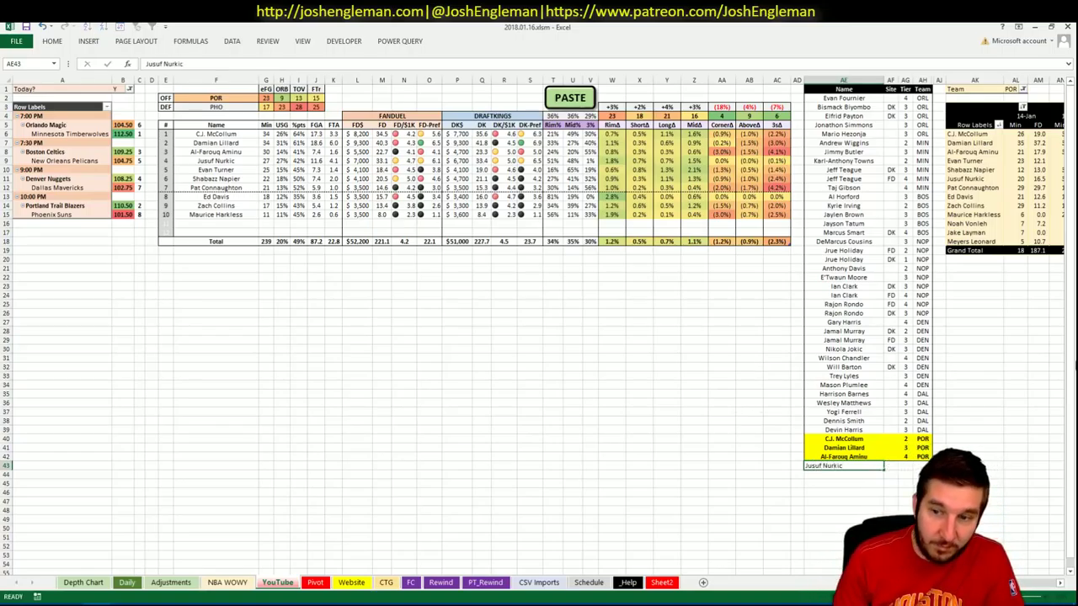
pyautogui.press('Tab')
pyautogui.press('Tab')
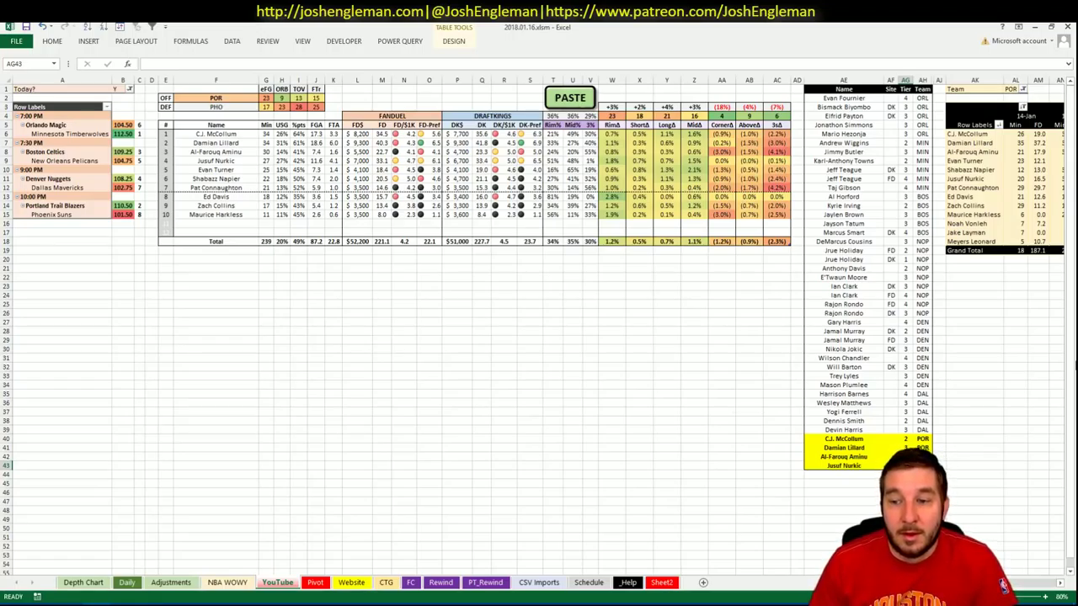
pyautogui.press('Return')
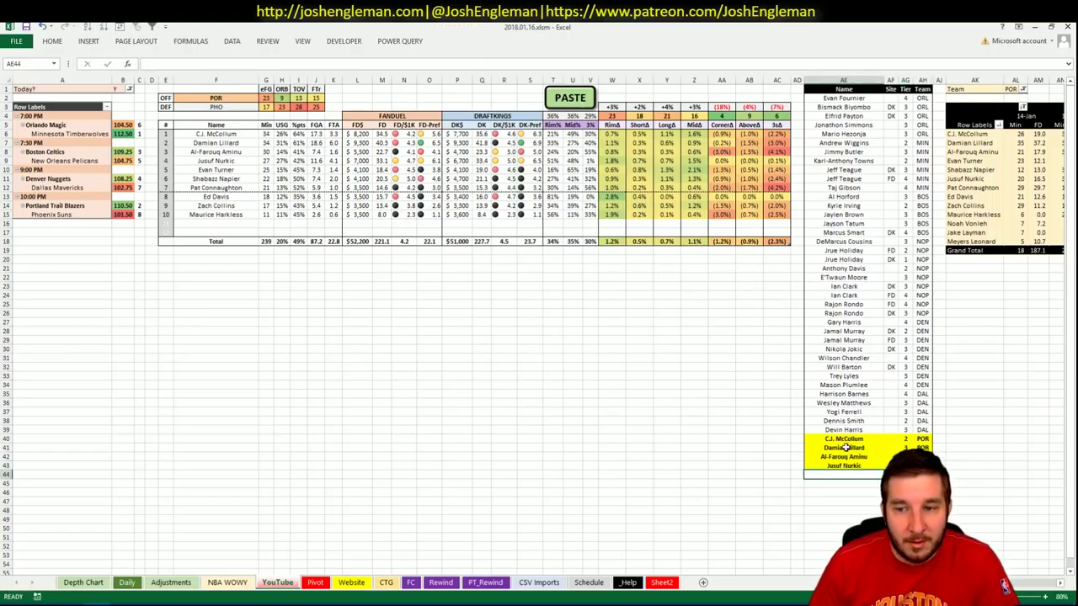
# - Add Evan Turner below Jusuf Nurkic in the tier list as tier 4
pyautogui.write('Evan Turner')
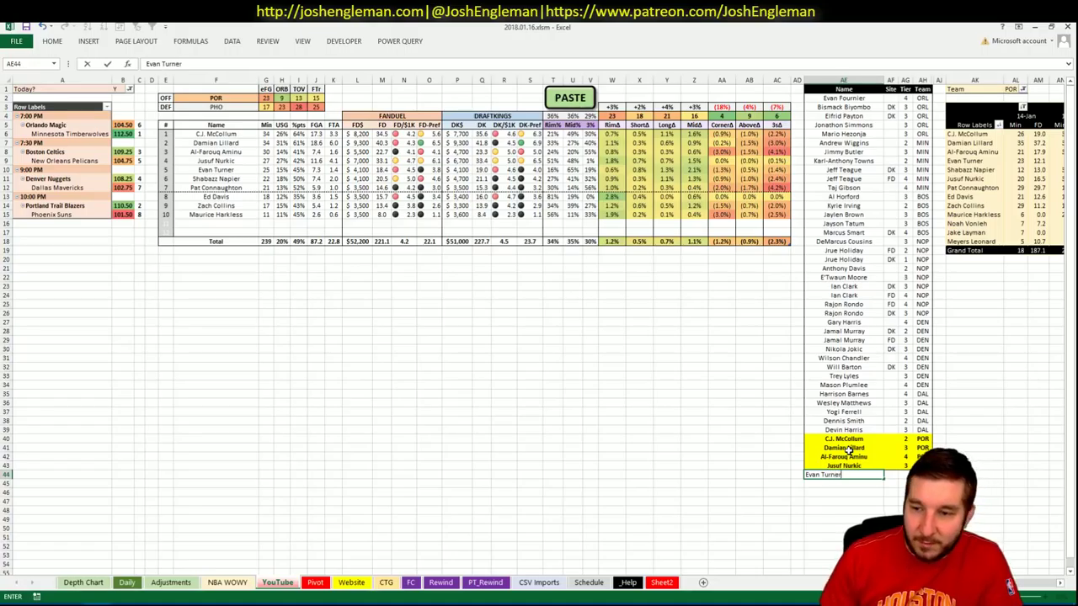
pyautogui.press('Return')
pyautogui.press('Down')
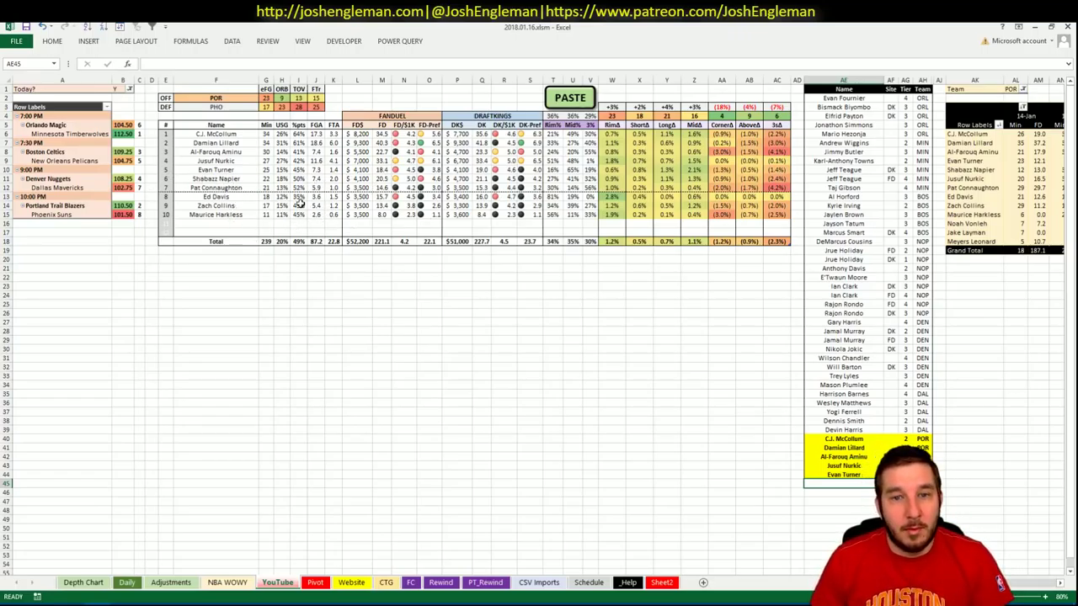
# - Set the offensive team of the projection table to PHO
pyautogui.click(224, 98)
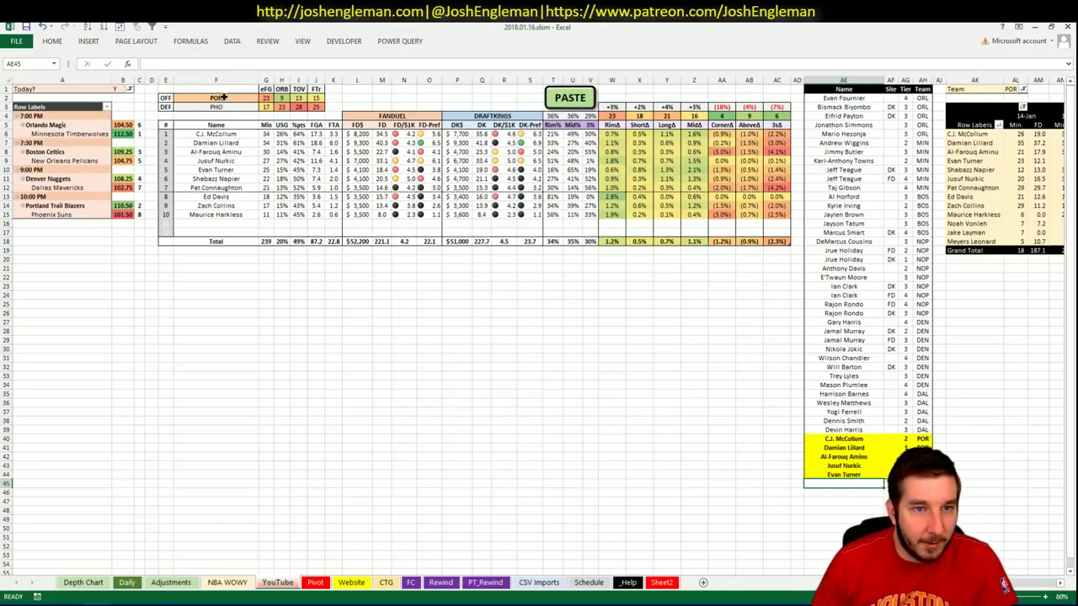
pyautogui.write('PHO')
pyautogui.press('Return')
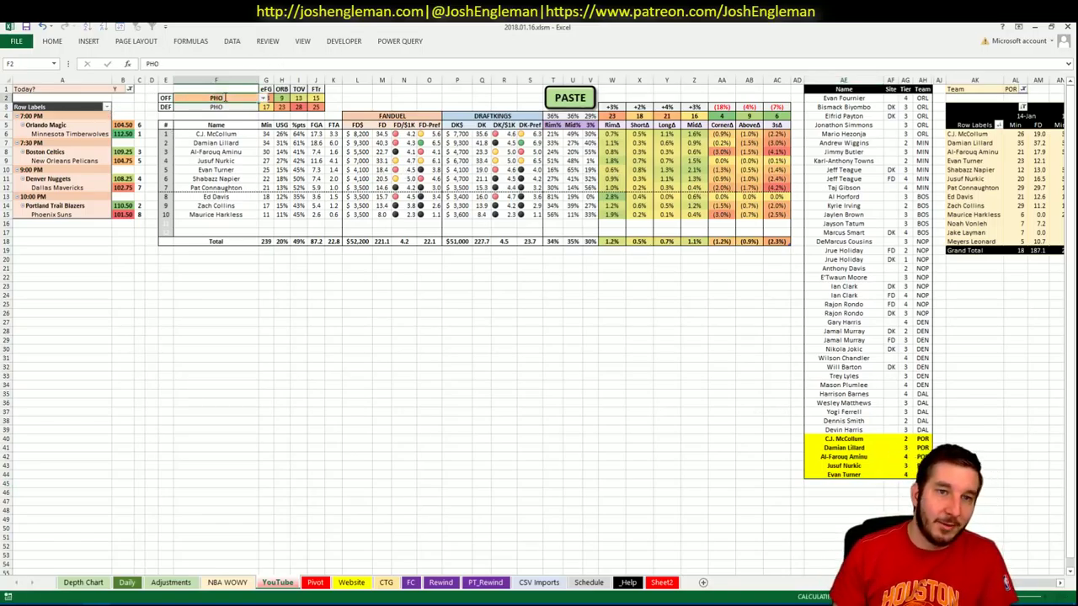
# - Switch to the browser and open the Phoenix Suns team page on Cleaning the Glass
pyautogui.click(52, 602)
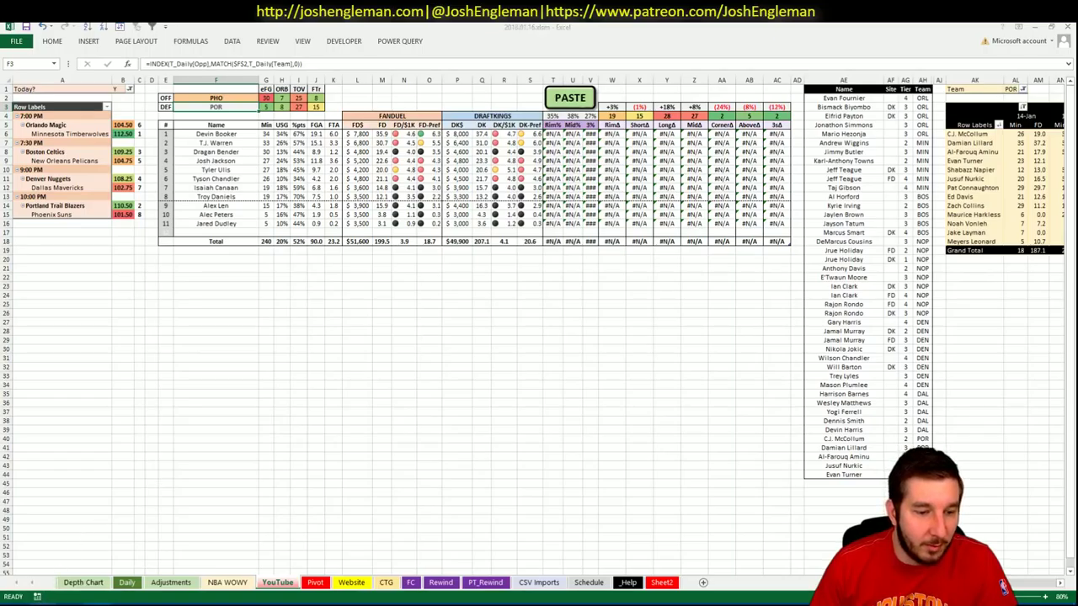
pyautogui.hotkey('alt', 'Tab')
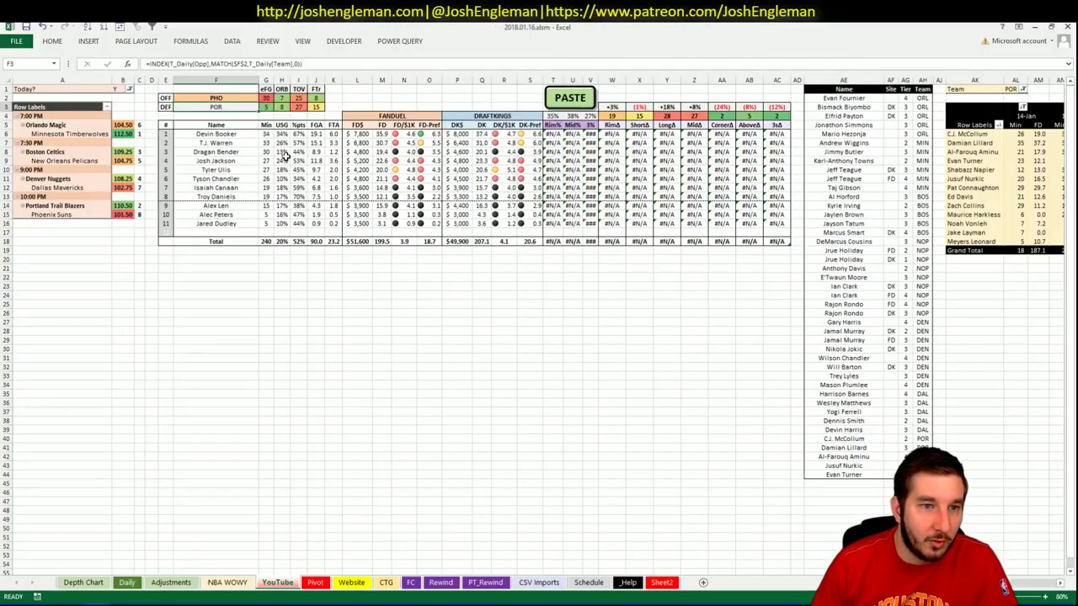
pyautogui.hotkey('alt', 'Tab')
pyautogui.click(240, 113)
pyautogui.write('pho')
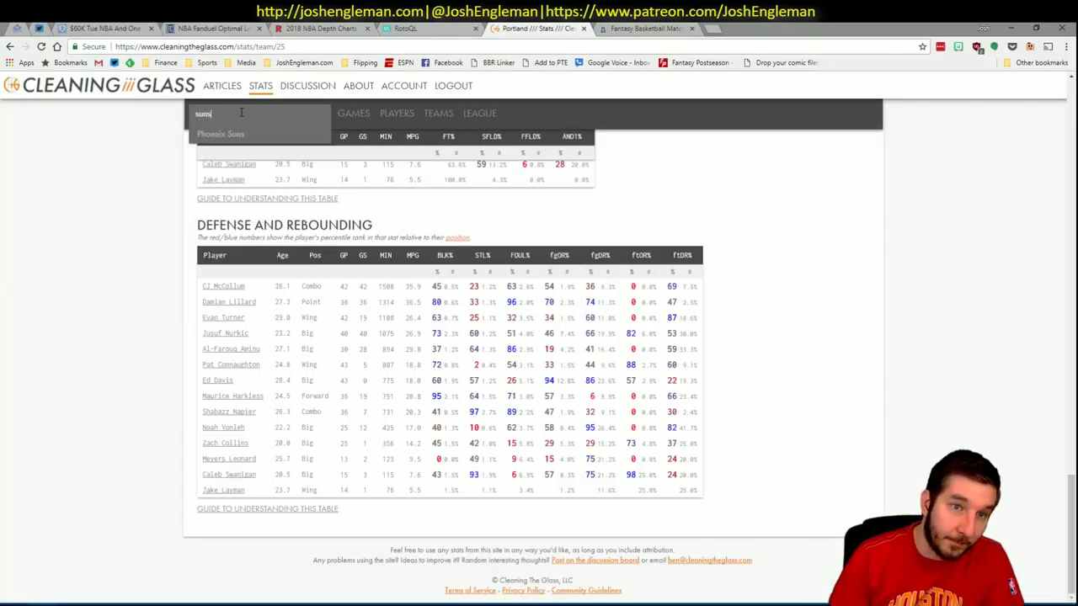
pyautogui.press('Down')
pyautogui.press('Return')
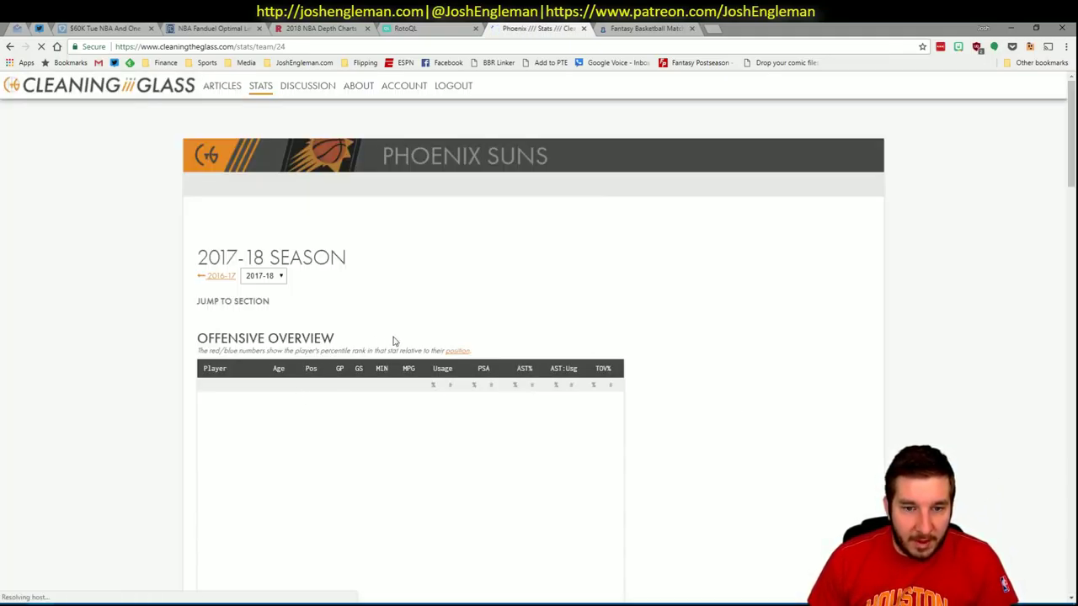
# - Copy the Suns' Shooting: Frequency player rows and load them into the Excel workbook's projection table with the paste macro
pyautogui.click(373, 315)
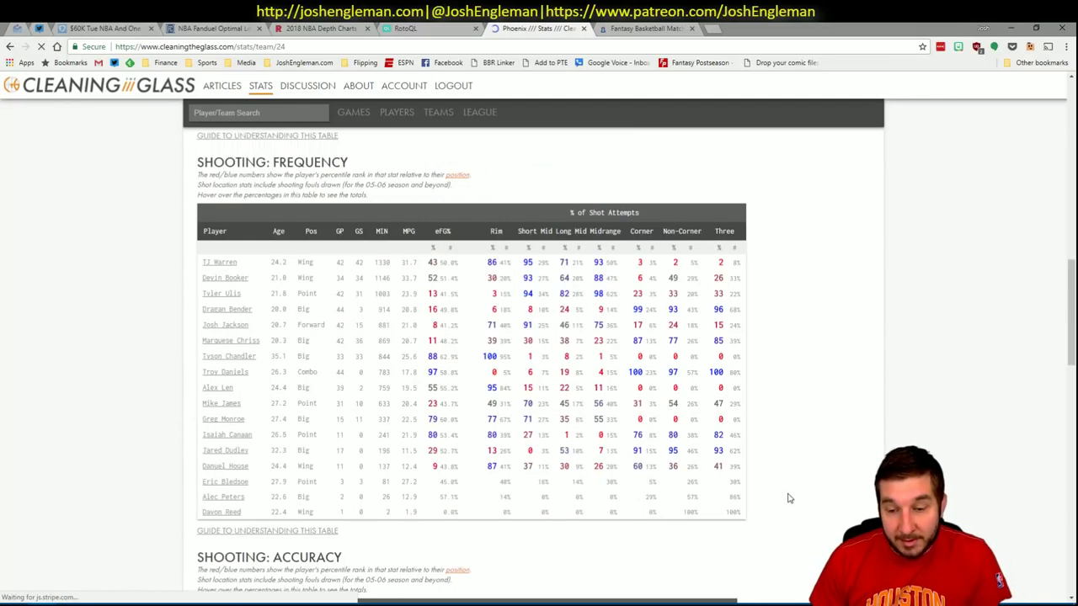
pyautogui.moveTo(744, 518); pyautogui.dragTo(209, 258)
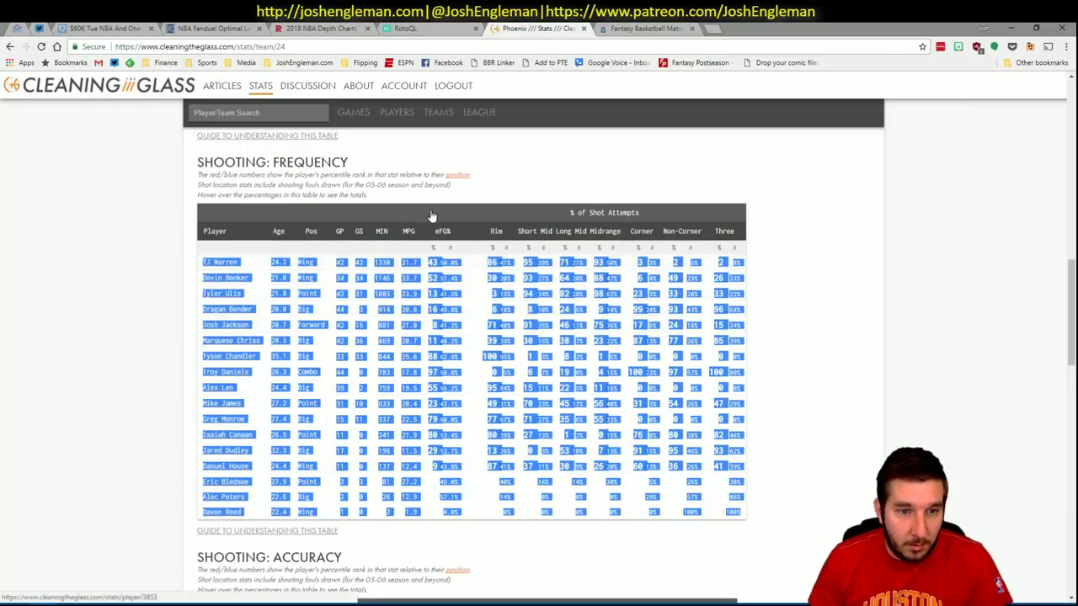
pyautogui.hotkey('alt', 'Tab')
pyautogui.click(578, 99)
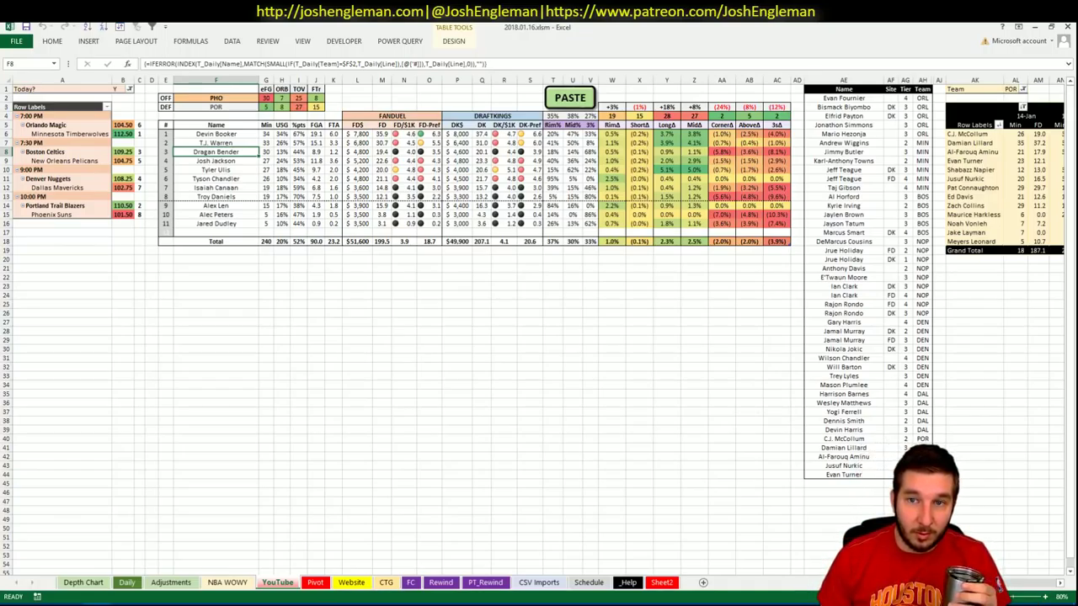
# - Filter the recent-games pivot table to team PHO and review the Phoenix players' minutes and FanDuel points
pyautogui.hscroll(2, 539, 320)
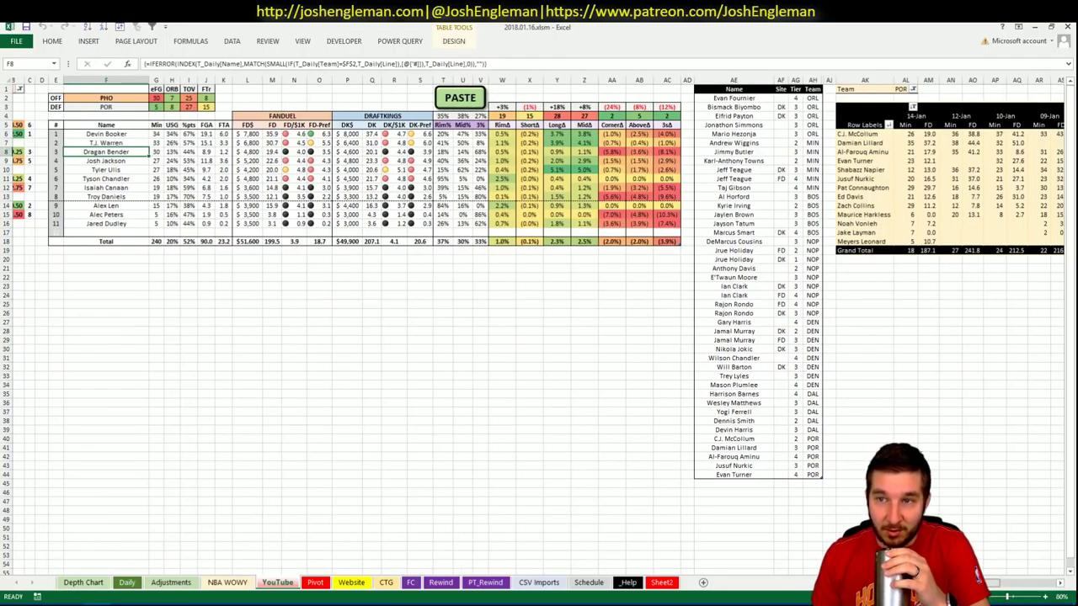
pyautogui.hscroll(-1, 960, 117)
pyautogui.click(913, 90)
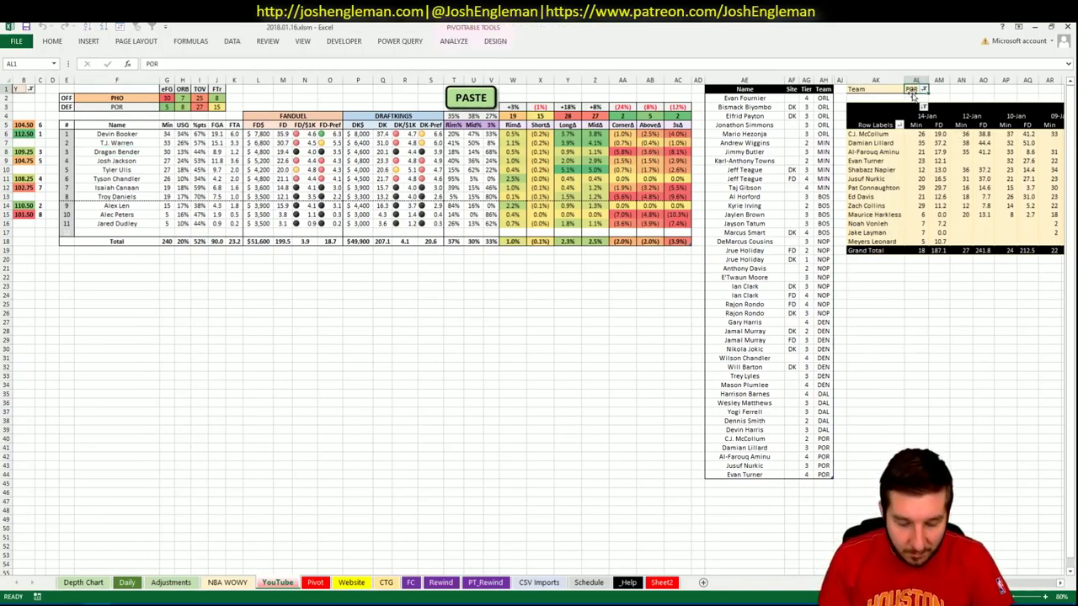
pyautogui.write('PHO')
pyautogui.press('Return')
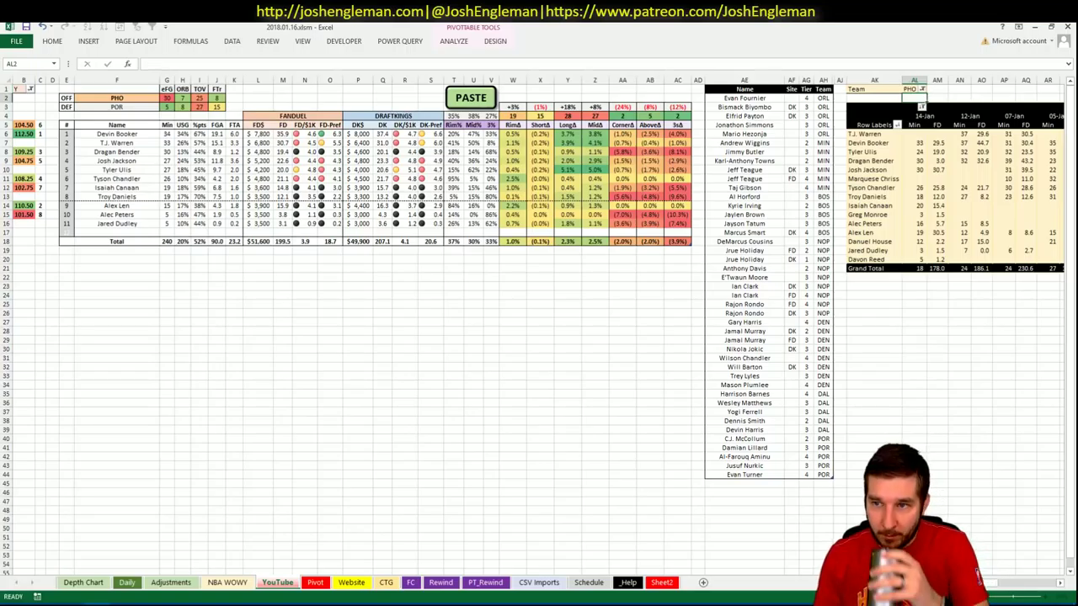
pyautogui.hscroll(5, 539, 326)
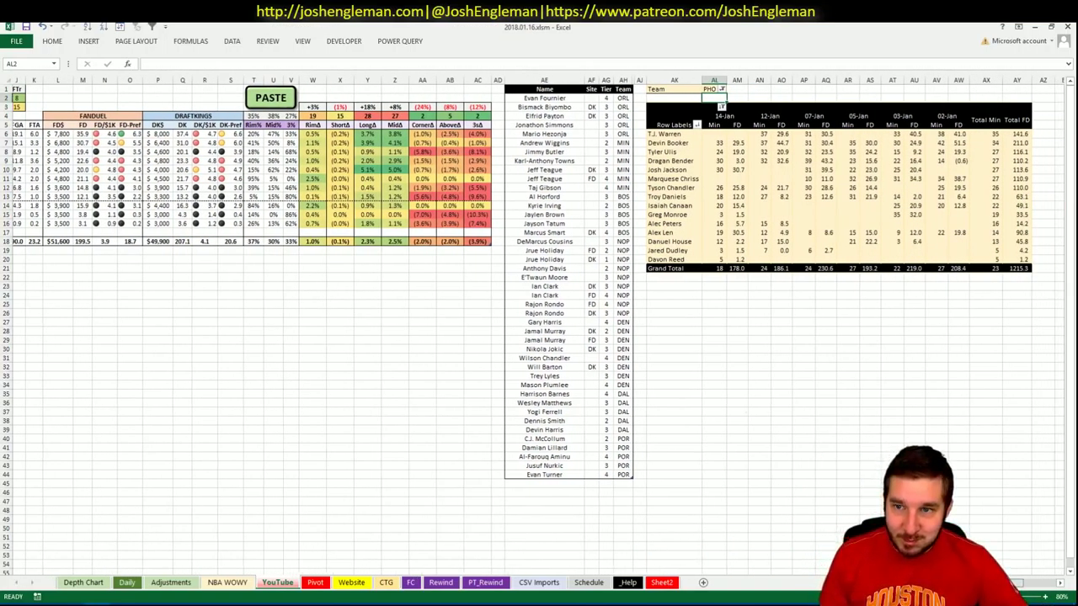
pyautogui.hscroll(-1, 1003, 581)
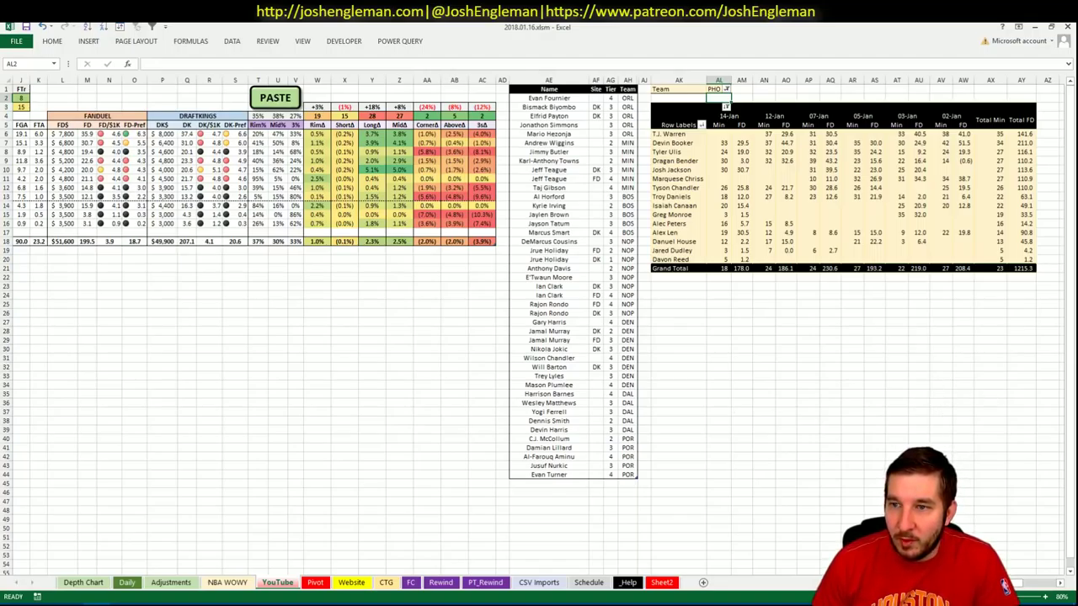
pyautogui.hscroll(-3, 1005, 587)
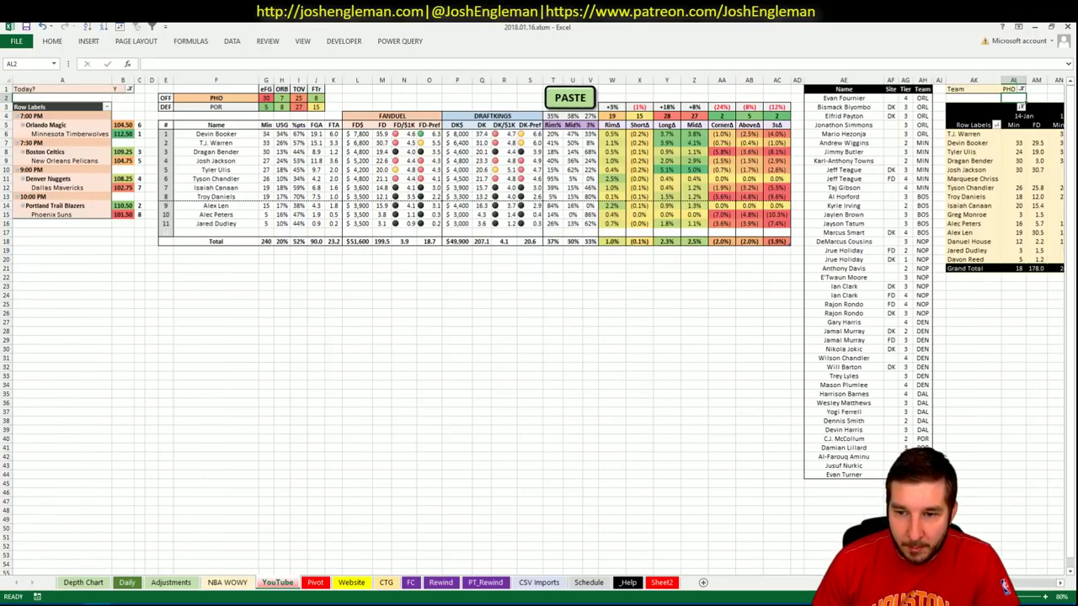
# - Add Devin Booker's name below Evan Turner in the tier list
pyautogui.click(823, 482)
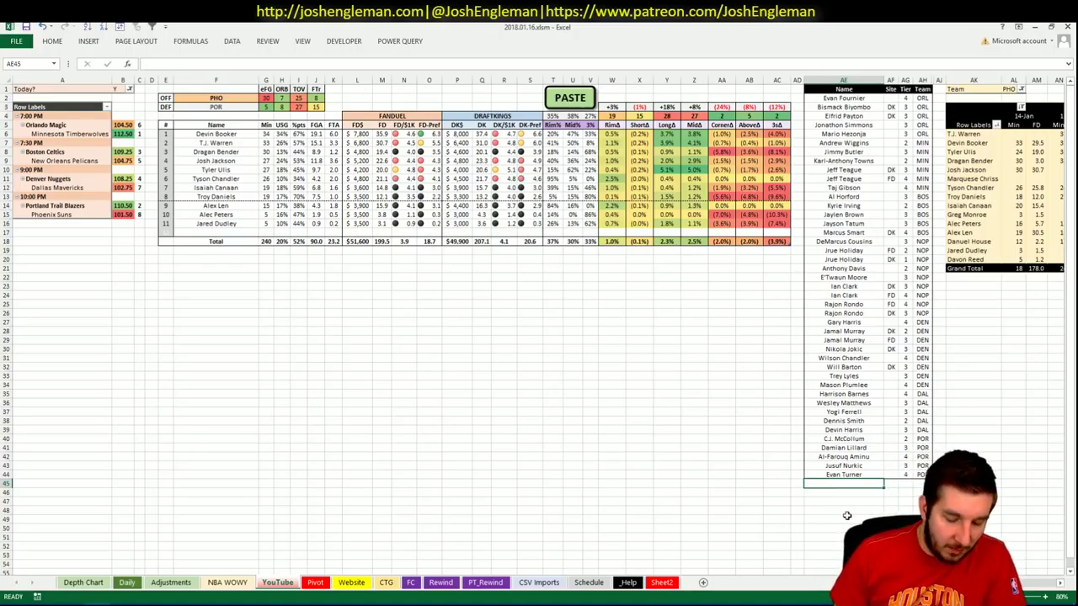
pyautogui.write('Devin Booker')
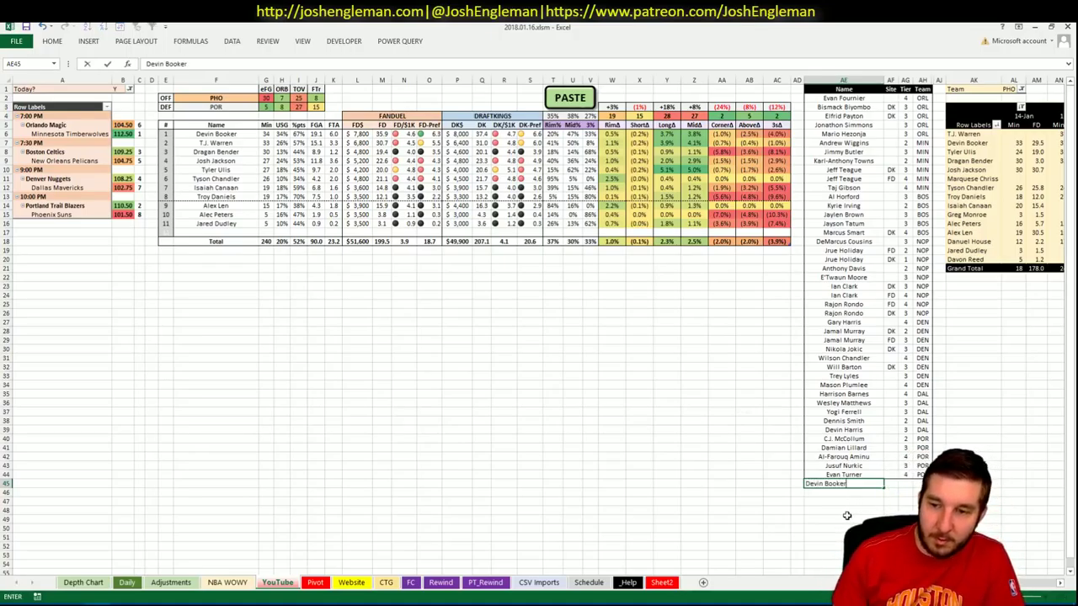
pyautogui.press('Return')
# - Switch to FantasyCruncher in the browser and review Devin Booker's game log filtered to opponent POR
pyautogui.hotkey('alt', 'Tab')
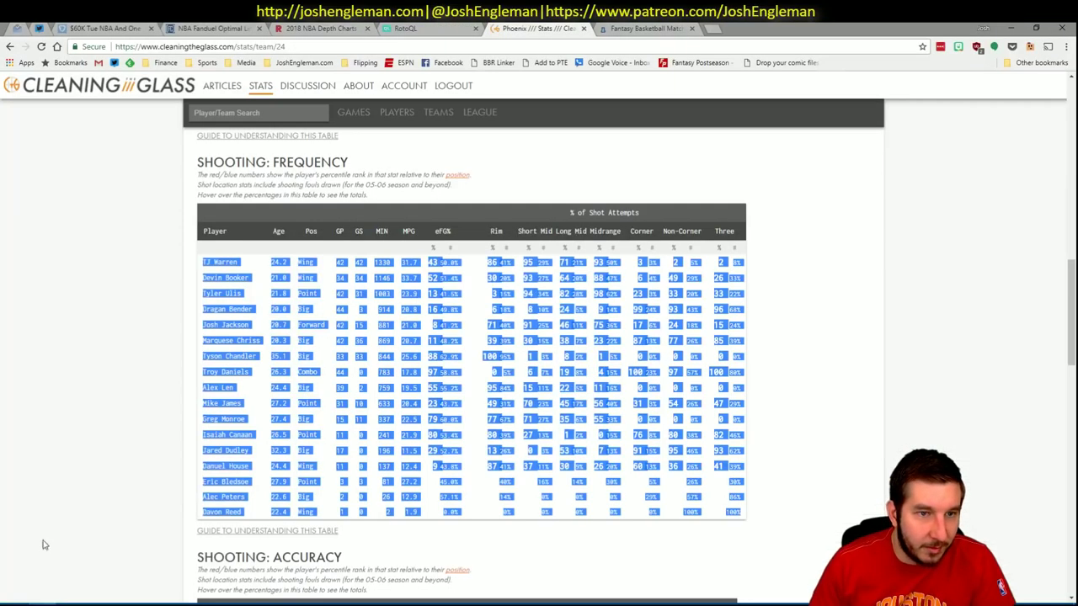
pyautogui.click(191, 28)
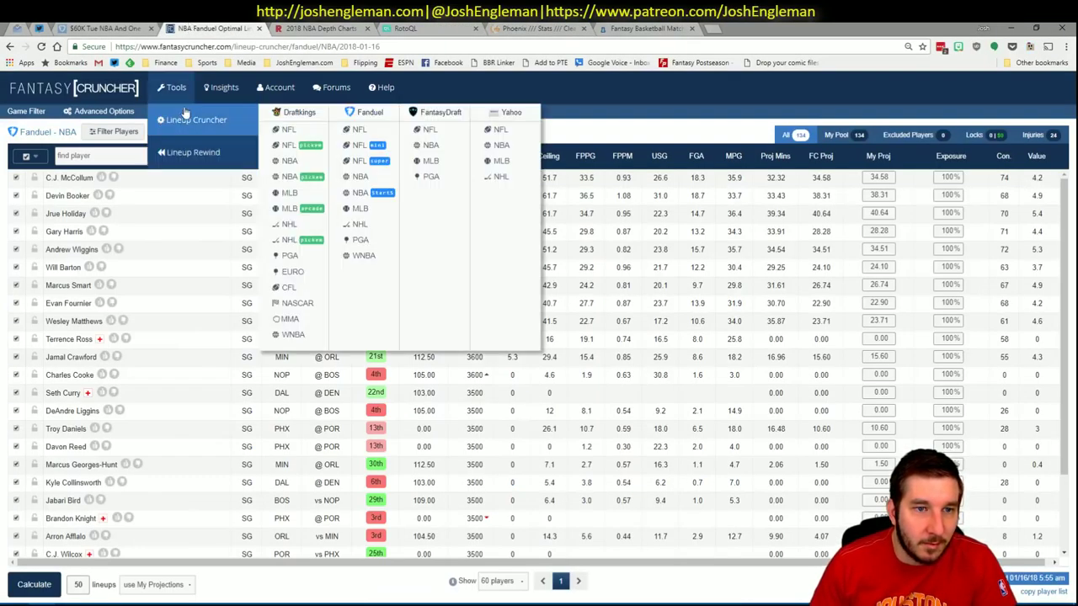
pyautogui.click(74, 197)
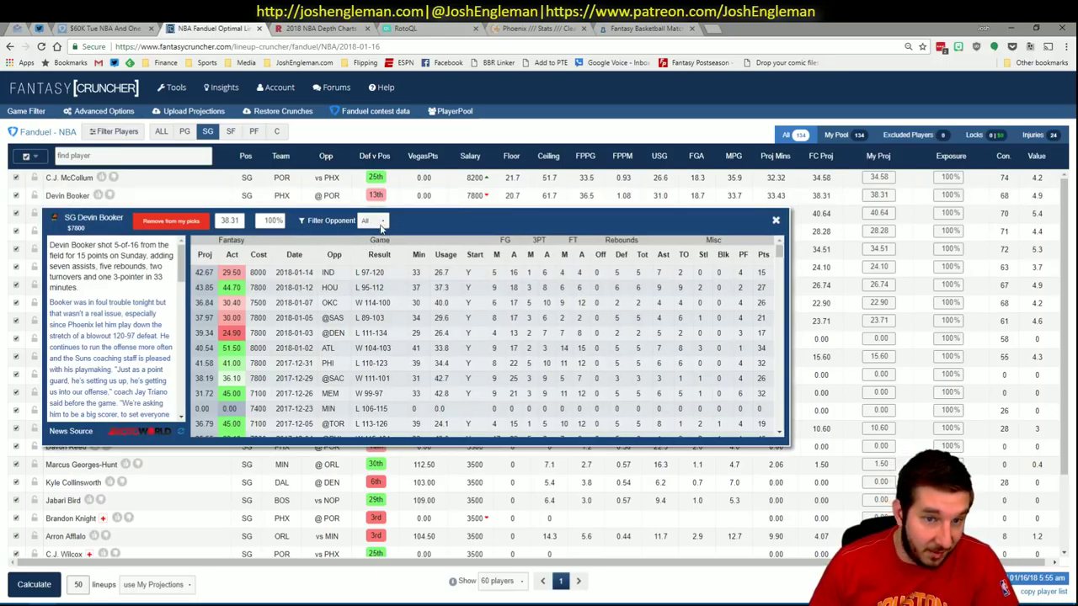
pyautogui.click(381, 224)
pyautogui.click(376, 248)
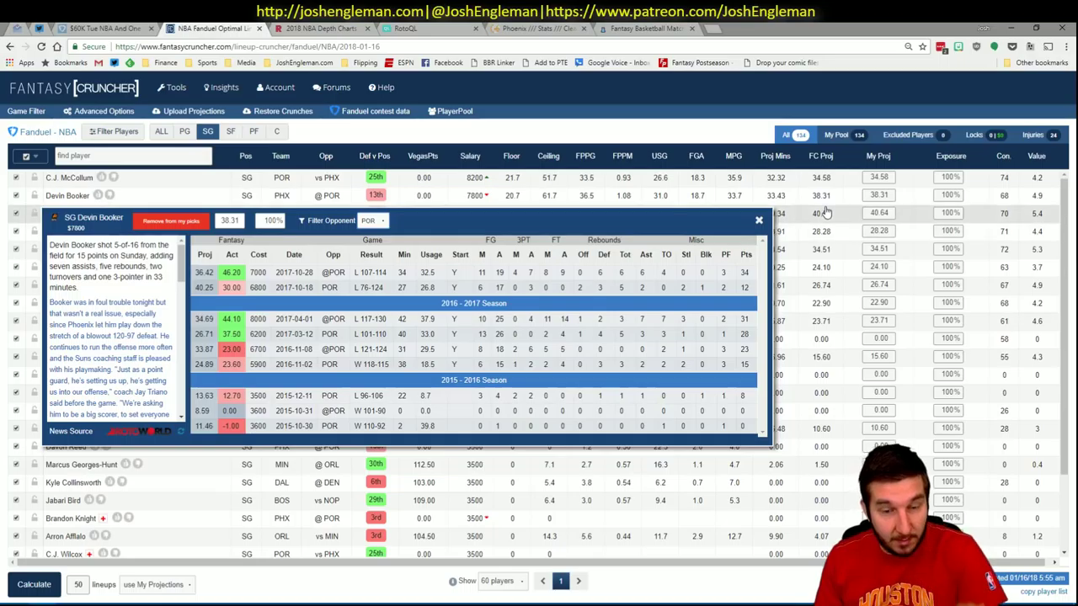
pyautogui.click(759, 220)
# - Return to the Excel workbook and set Devin Booker's tier to 3
pyautogui.hotkey('alt', 'Tab')
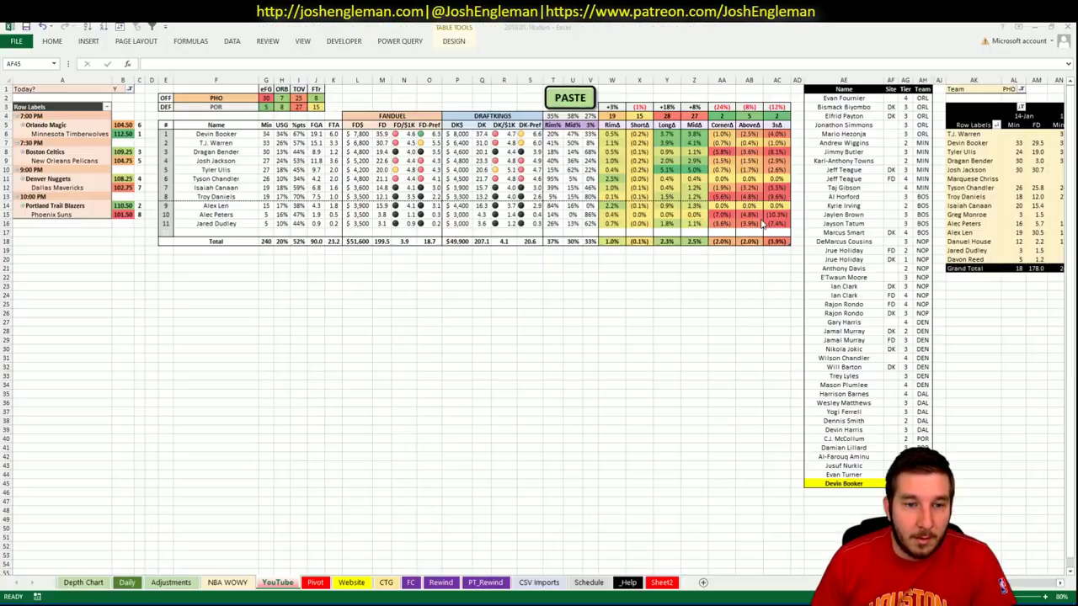
pyautogui.press('Right')
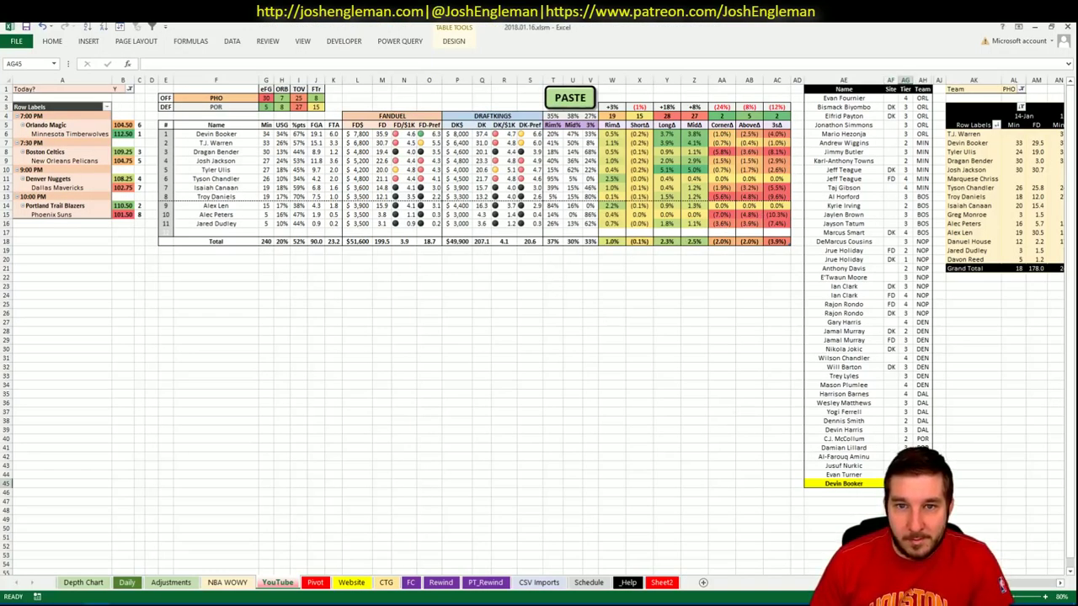
pyautogui.click(694, 447)
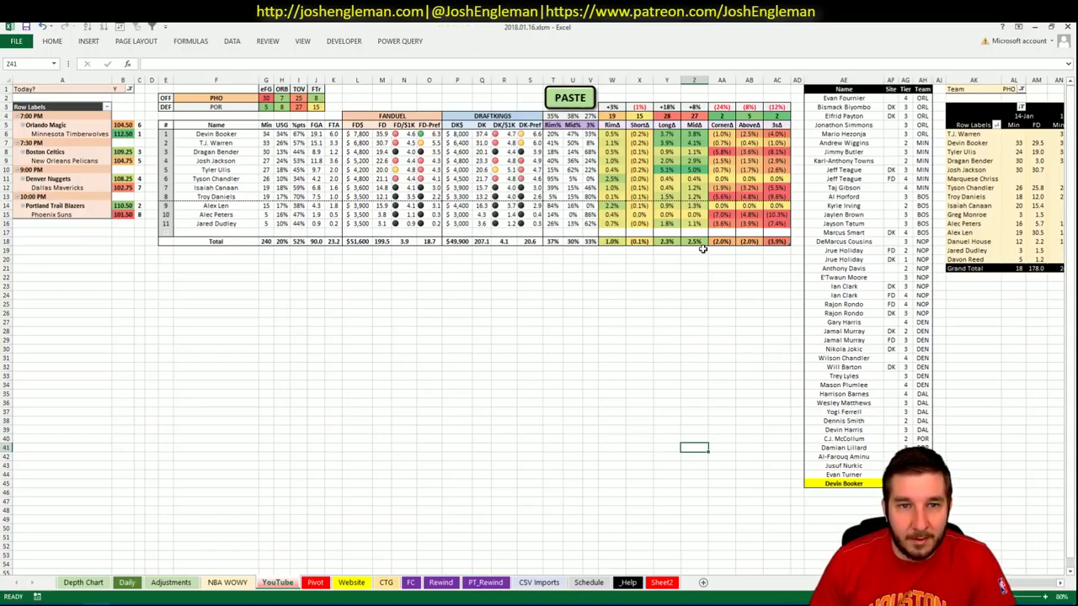
pyautogui.click(590, 277)
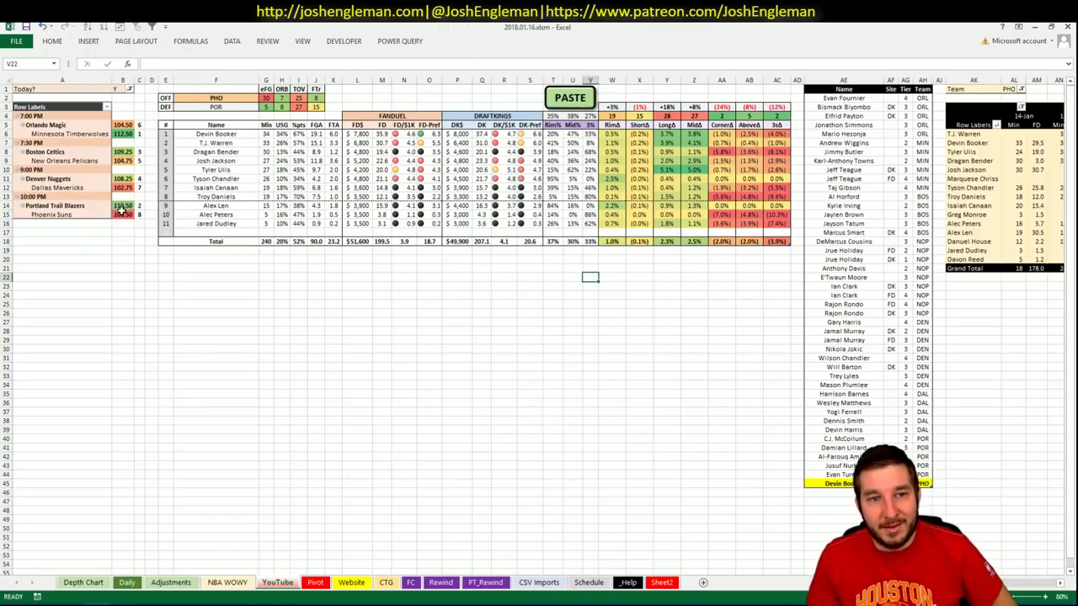
pyautogui.click(865, 495)
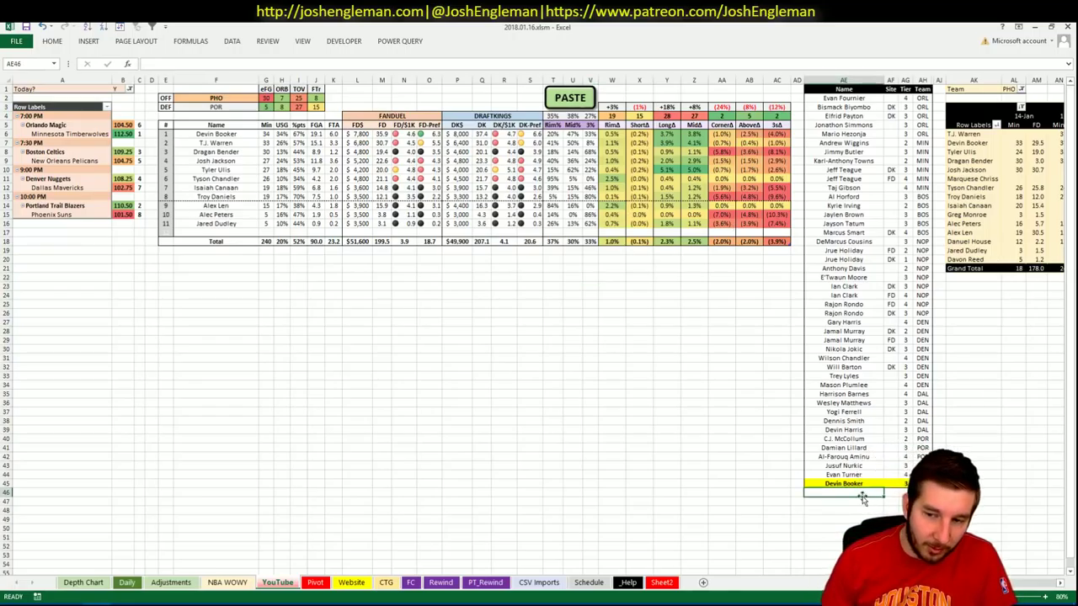
# - Add T.J. Warren below Devin Booker in the tier list with tier 3
pyautogui.write('T.J. War')
pyautogui.press('Tab')
pyautogui.press('Tab')
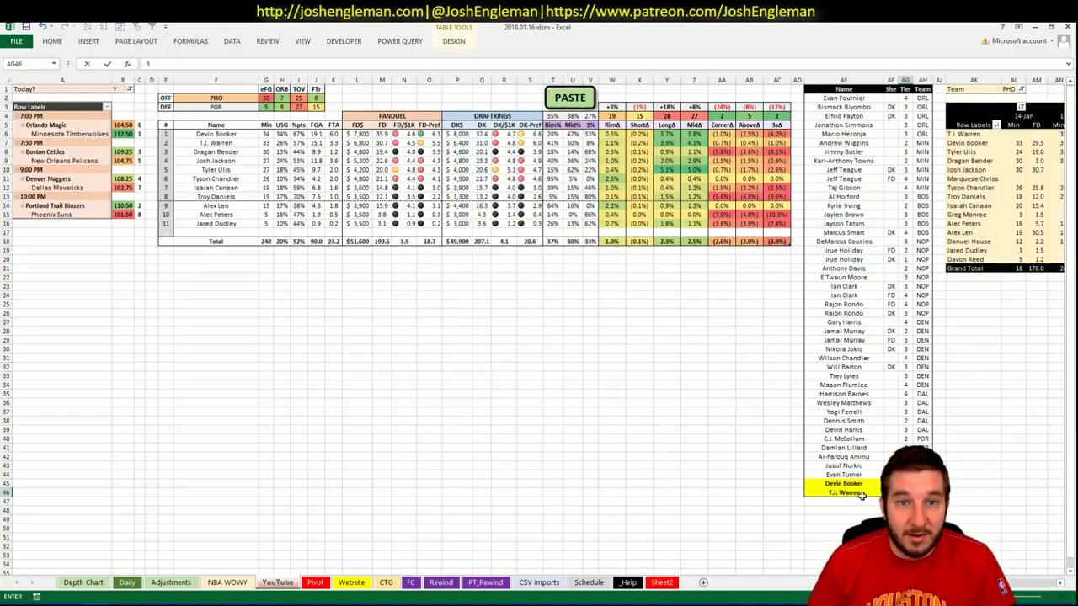
pyautogui.press('Return')
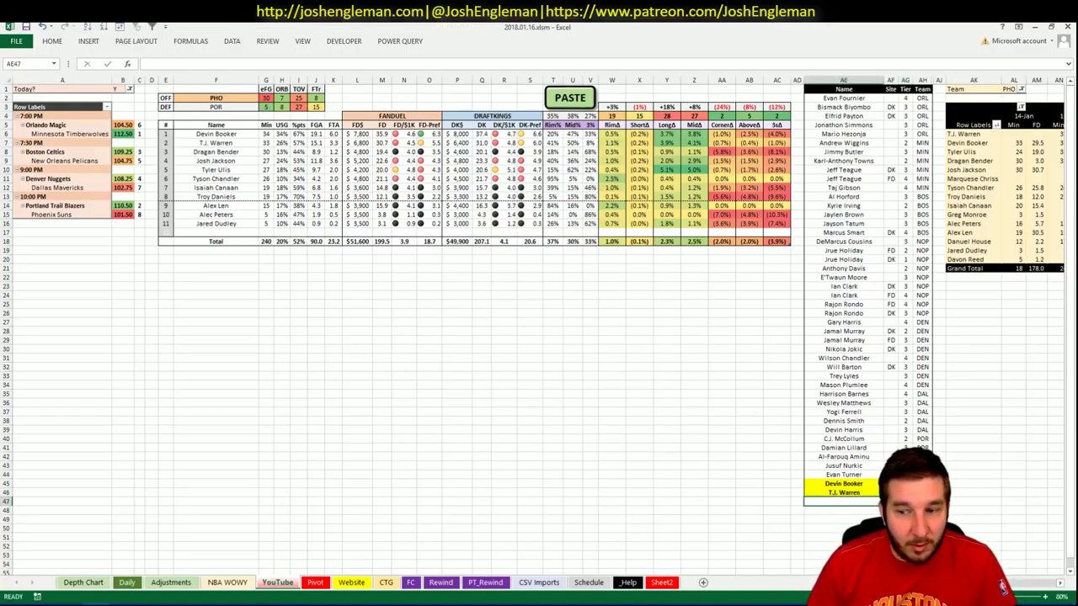
# - Check the Phoenix recent-games table and add Josh Jackson's name below T.J. Warren in the tier list
pyautogui.hscroll(5, 1002, 587)
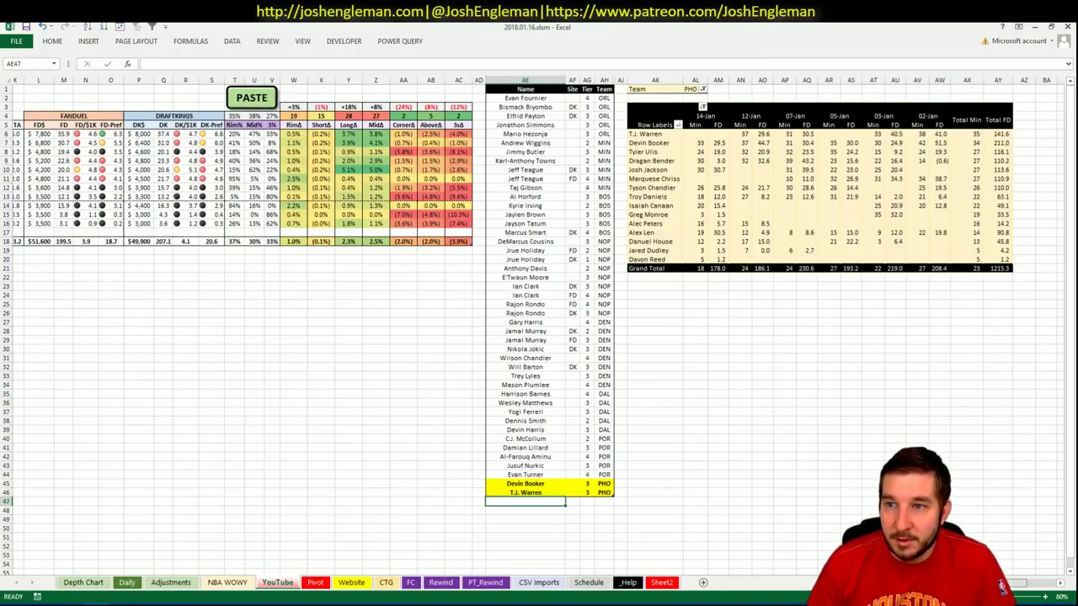
pyautogui.hscroll(-5, 1002, 587)
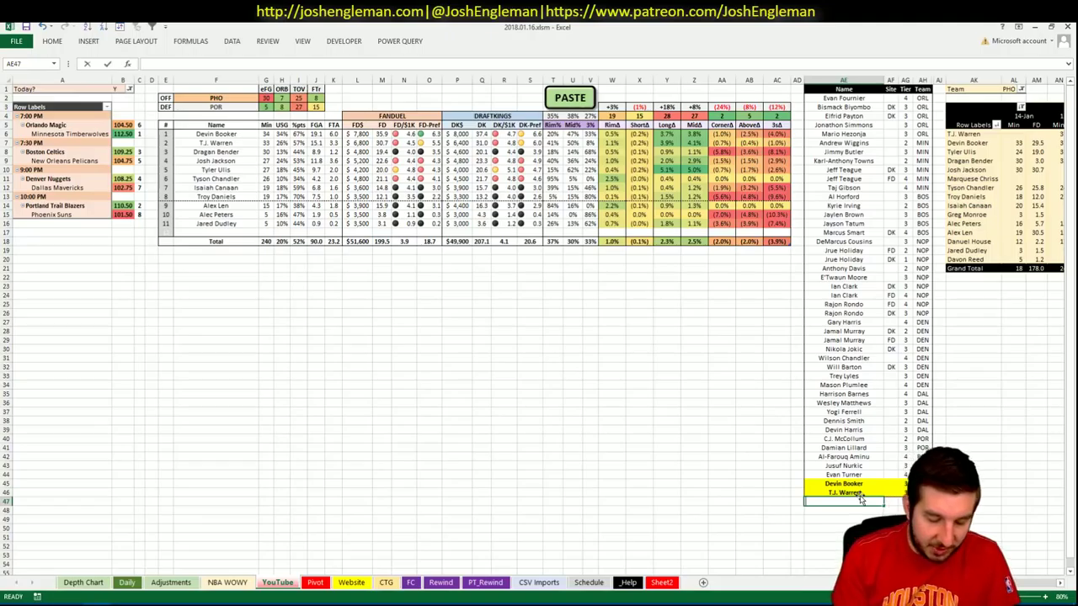
pyautogui.write('Josj Ka')
pyautogui.press('BackSpace')
pyautogui.press('BackSpace')
pyautogui.press('BackSpace')
pyautogui.press('BackSpace')
pyautogui.write('h J')
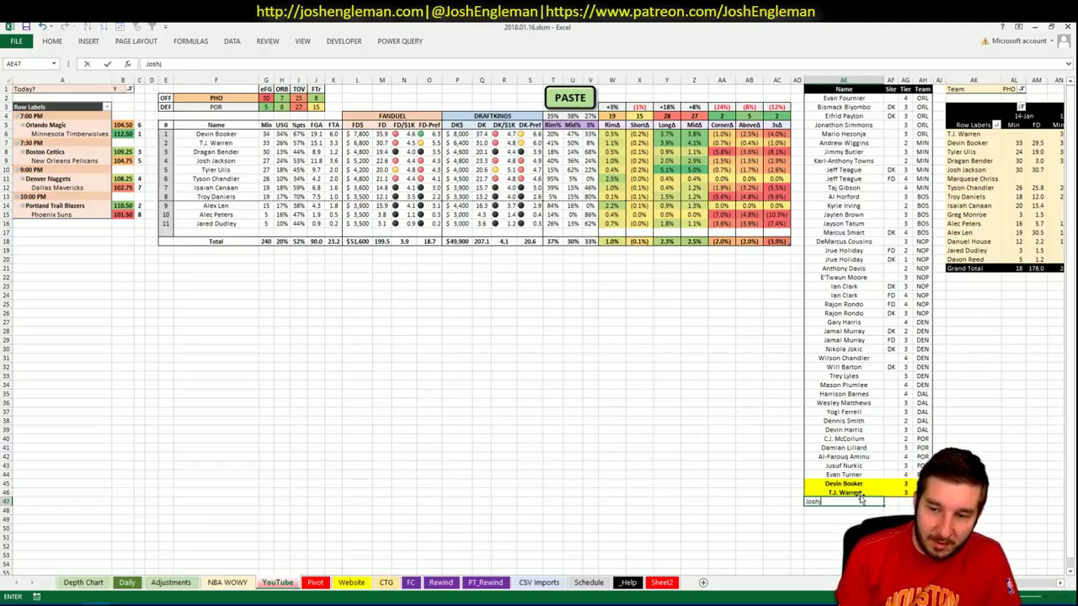
pyautogui.write('ackson')
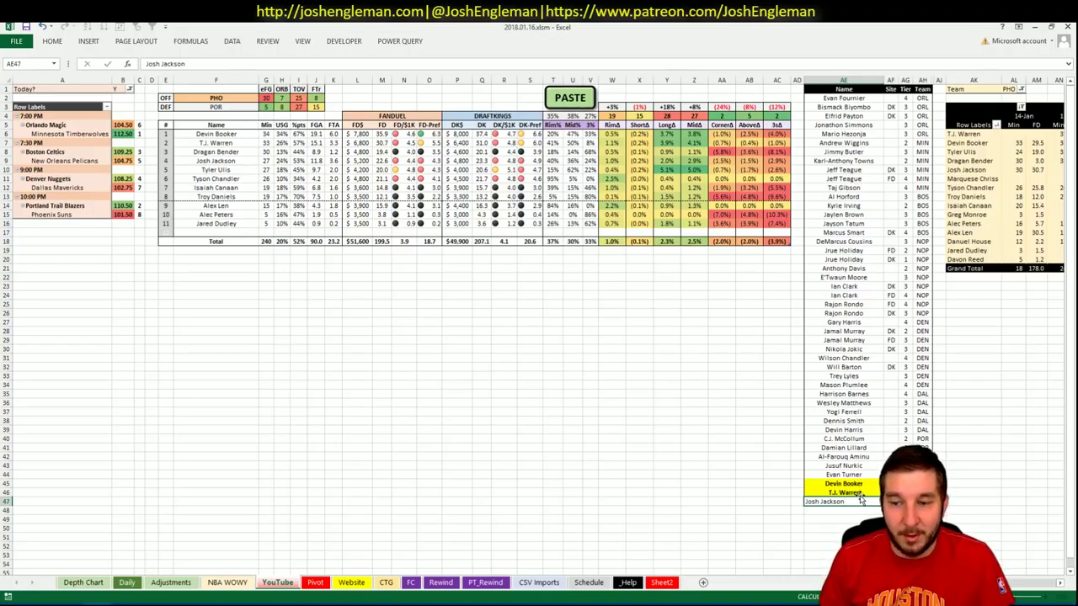
pyautogui.press('Tab')
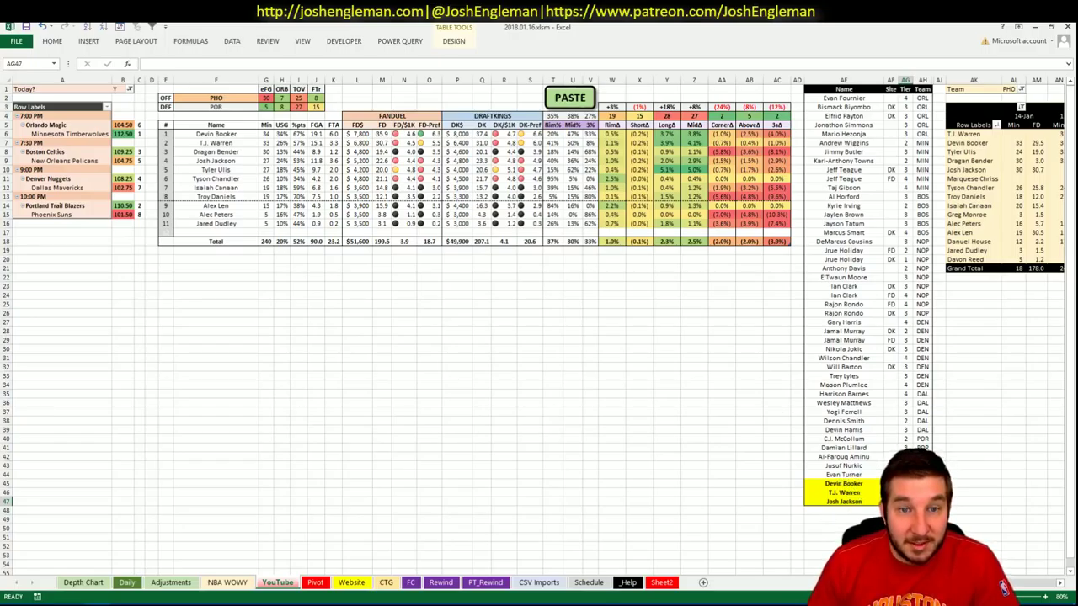
# - Review Josh Jackson's recent minutes and FanDuel points and set his tier to 3
pyautogui.moveTo(1004, 587); pyautogui.dragTo(1017, 589)
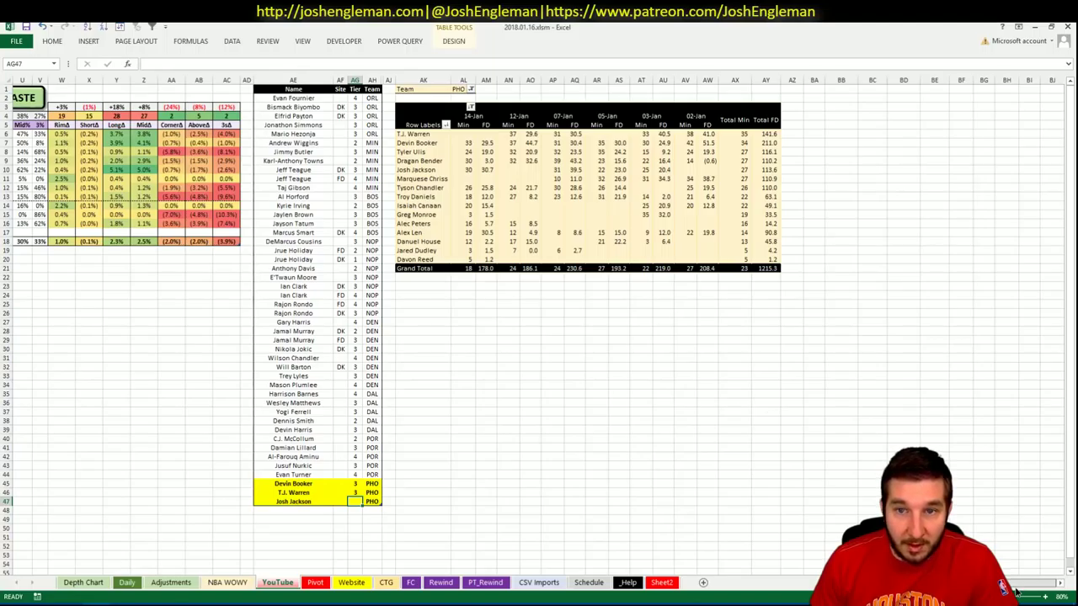
pyautogui.hscroll(-10, 1017, 593)
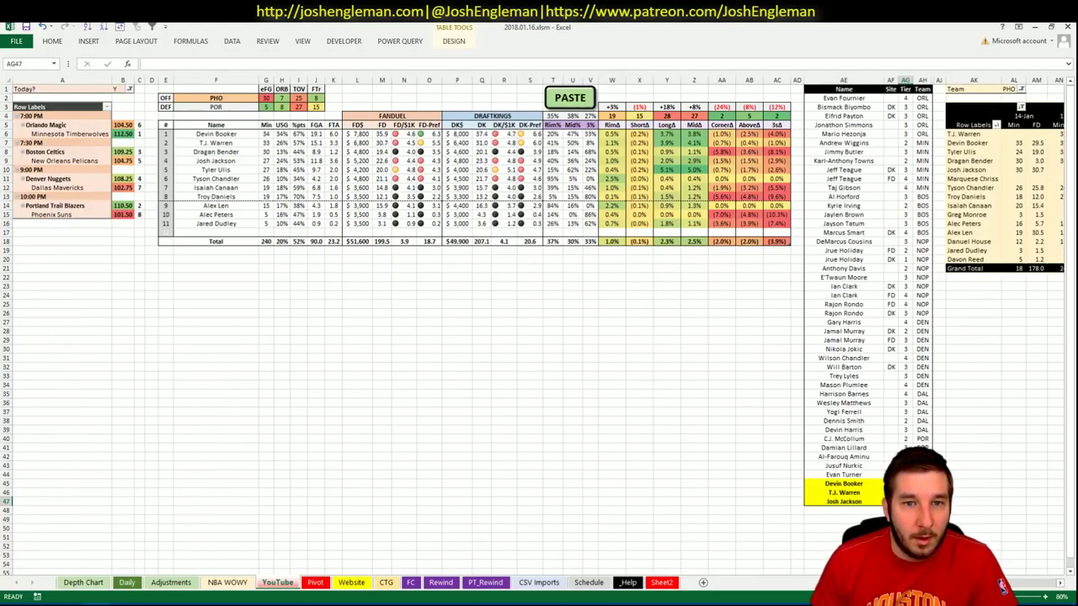
pyautogui.hscroll(2, 1003, 586)
pyautogui.write('3')
pyautogui.click(607, 410)
pyautogui.hscroll(-1, 539, 371)
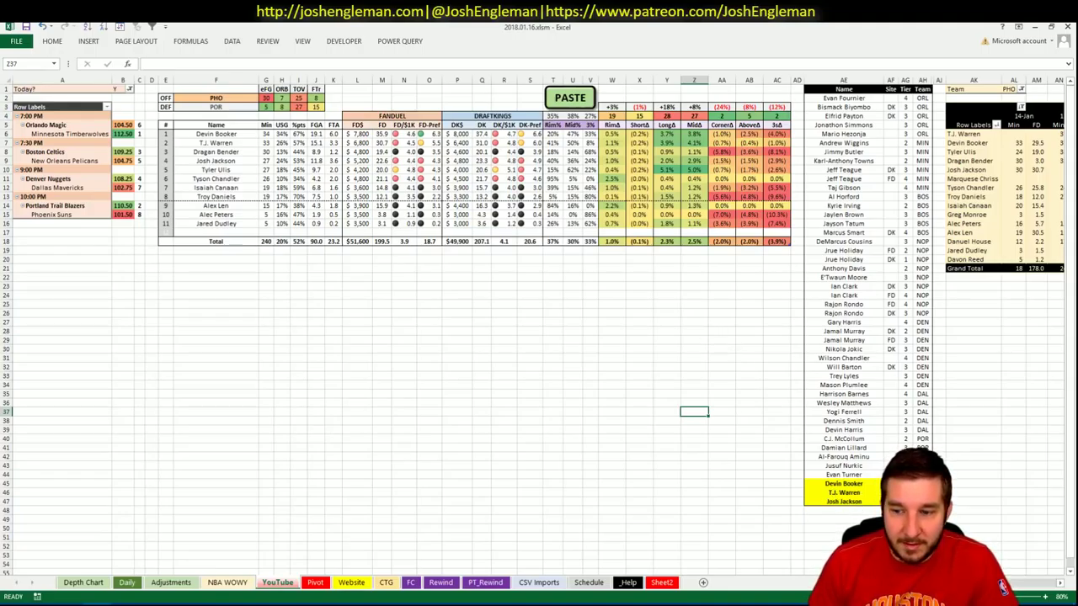
# - Add Tyler Ulis below Josh Jackson in the tier list with tier 3
pyautogui.hscroll(5, 1002, 587)
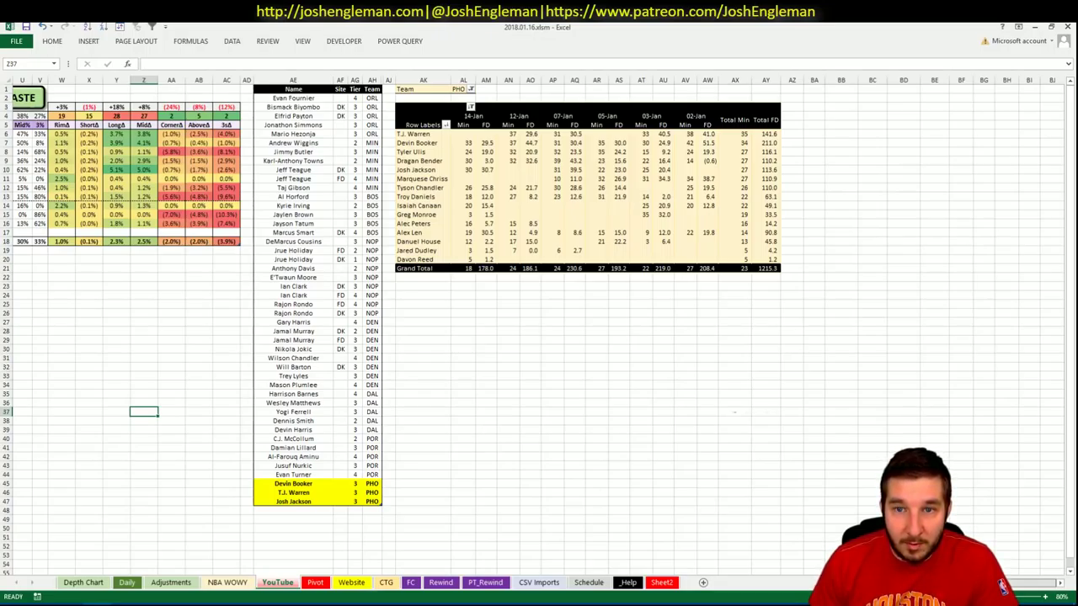
pyautogui.hscroll(-10, 714, 544)
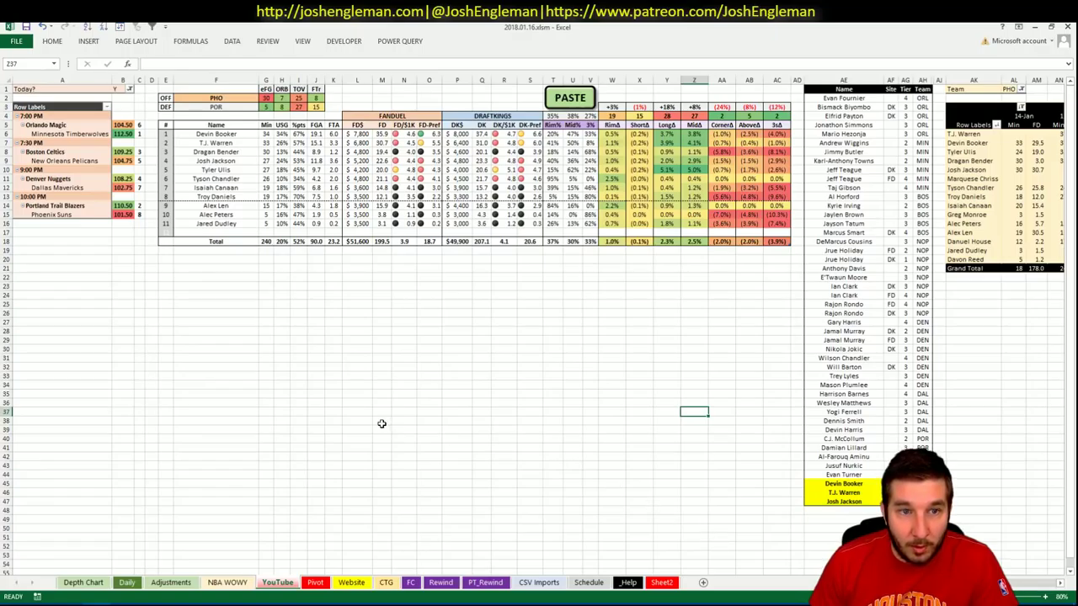
pyautogui.click(826, 508)
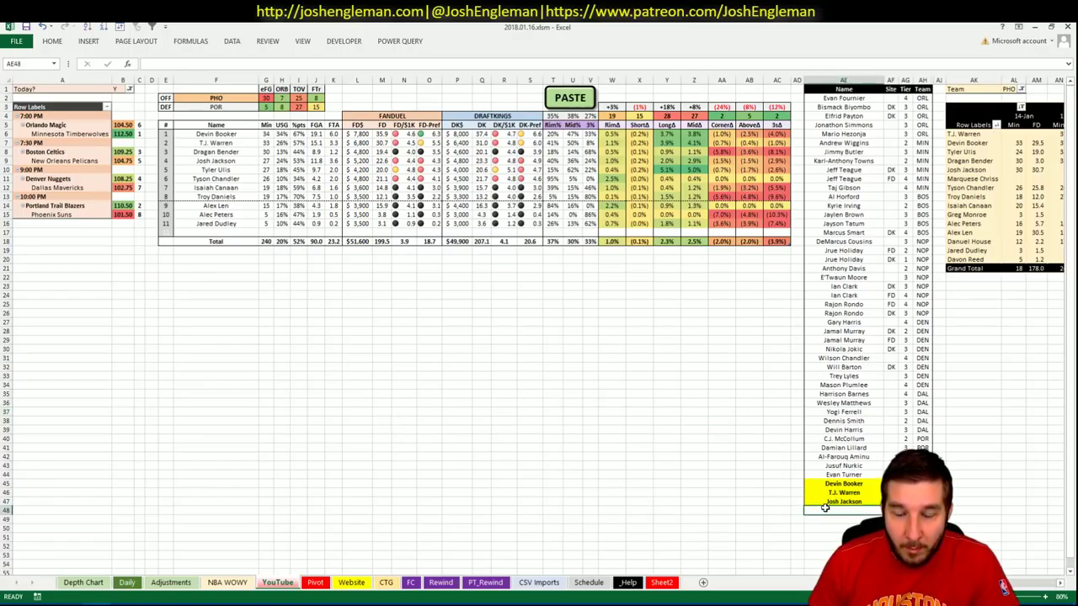
pyautogui.write('Tyler Uli')
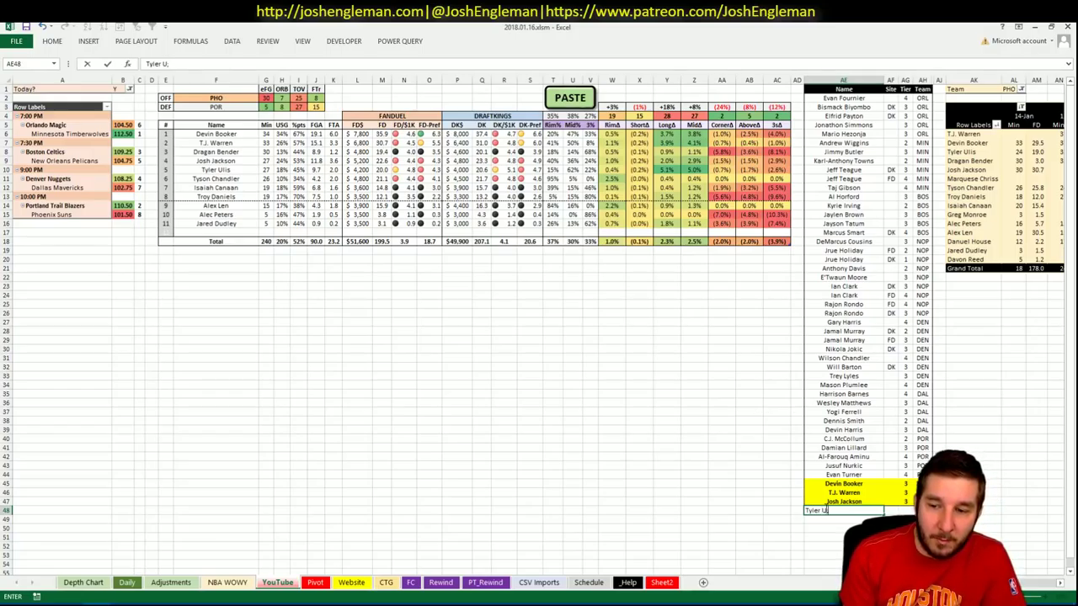
pyautogui.write('s')
pyautogui.press('Tab')
pyautogui.press('Tab')
pyautogui.press('Return')
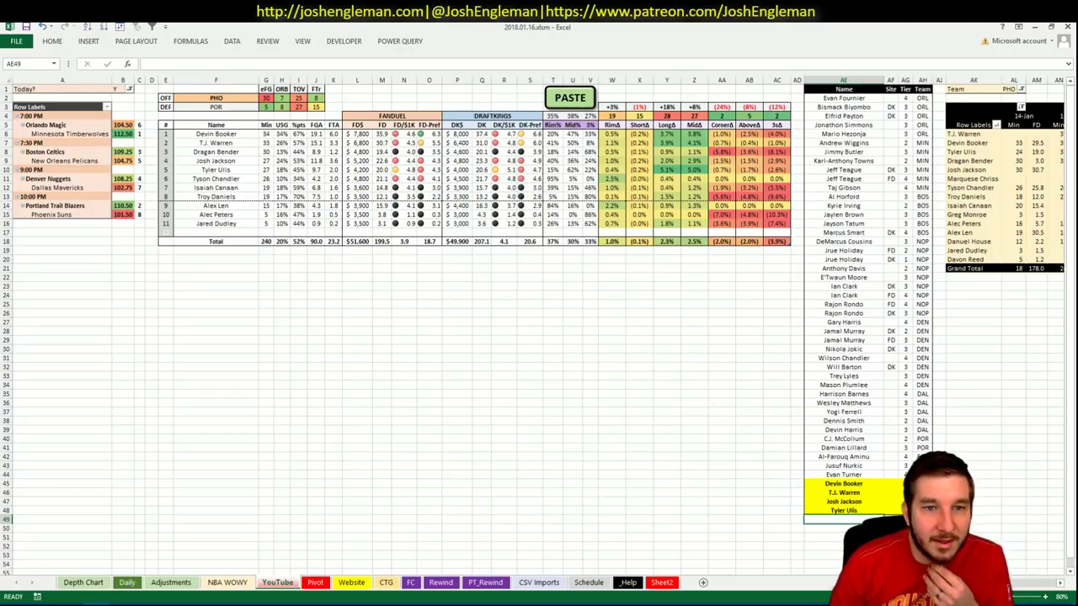
# - Compare the remaining Phoenix players' projections with their minutes and FanDuel points in the recent-games table
pyautogui.hscroll(8, 539, 328)
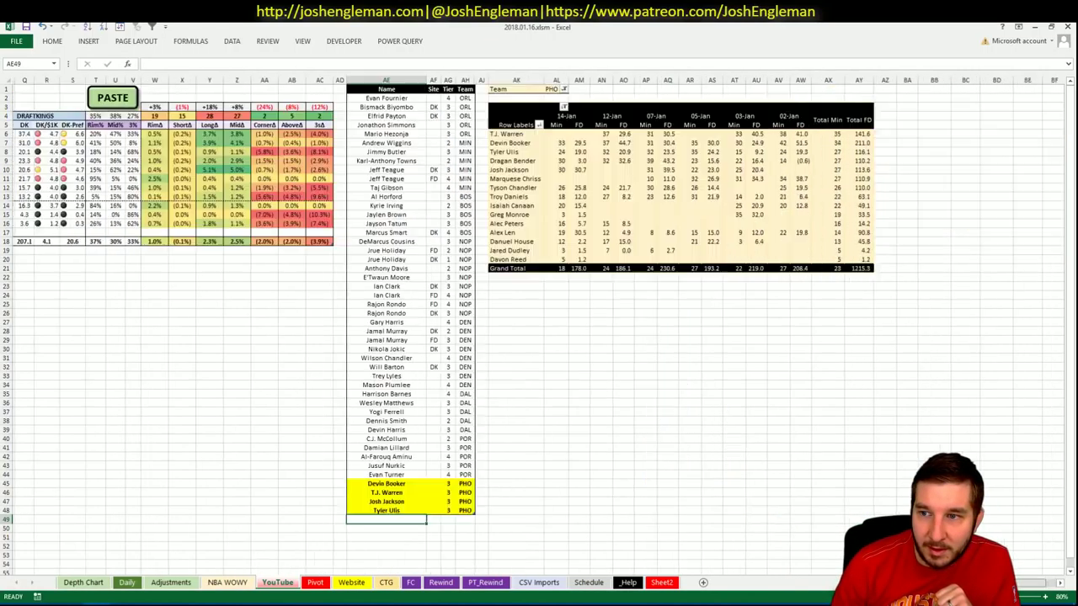
pyautogui.hscroll(-8, 540, 329)
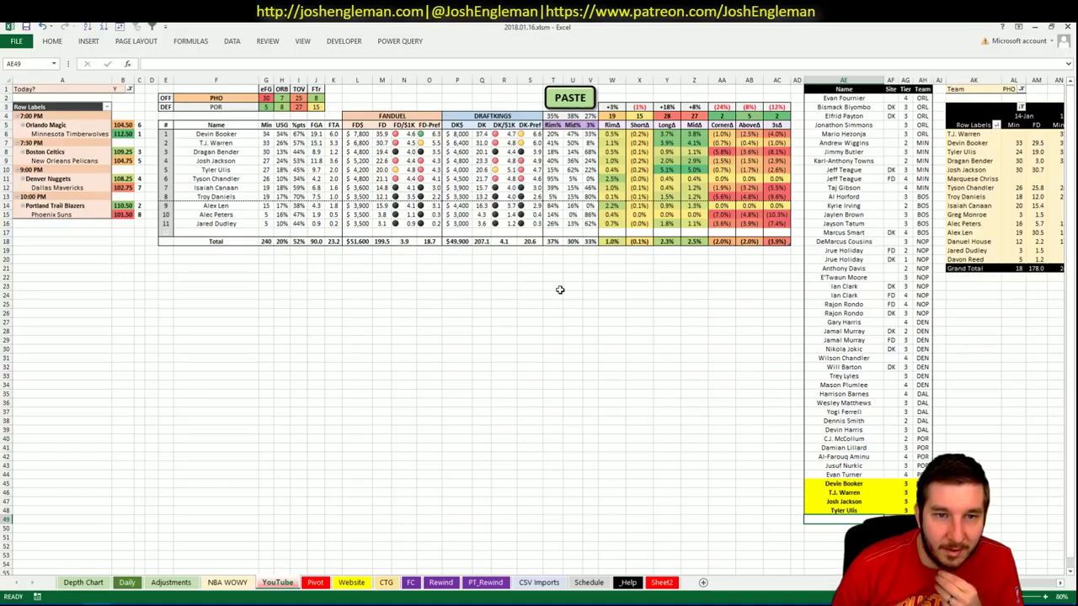
pyautogui.click(429, 296)
pyautogui.click(287, 258)
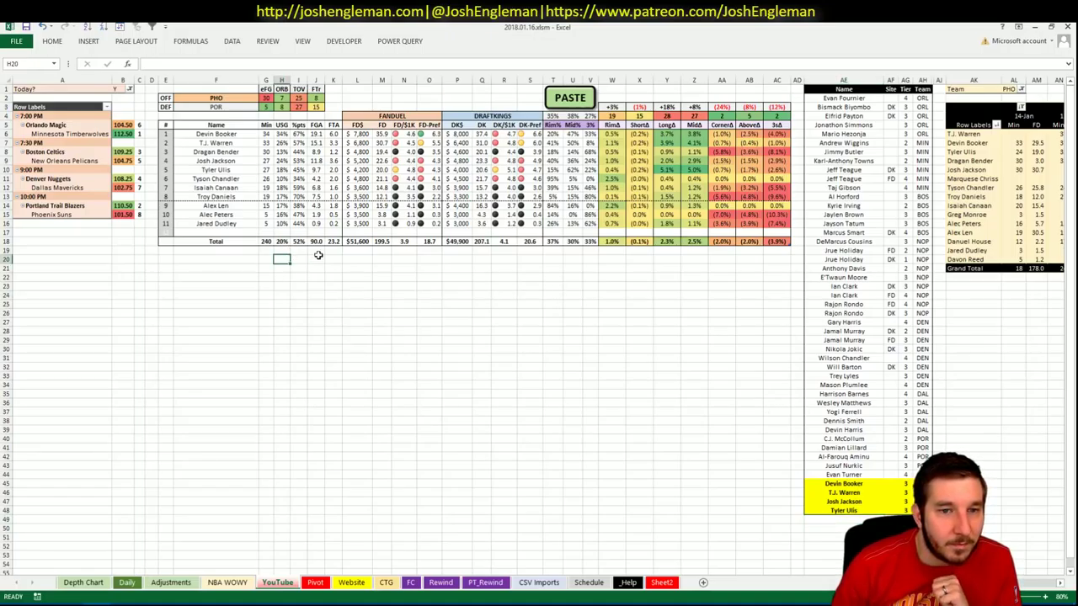
pyautogui.click(892, 224)
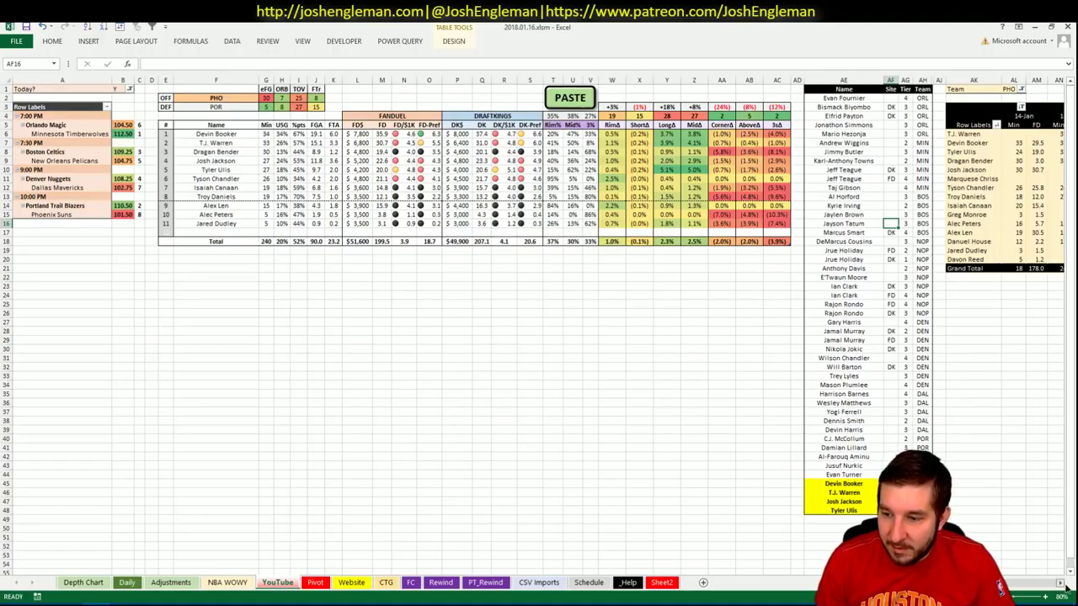
pyautogui.click(1061, 583)
pyautogui.click(1061, 583)
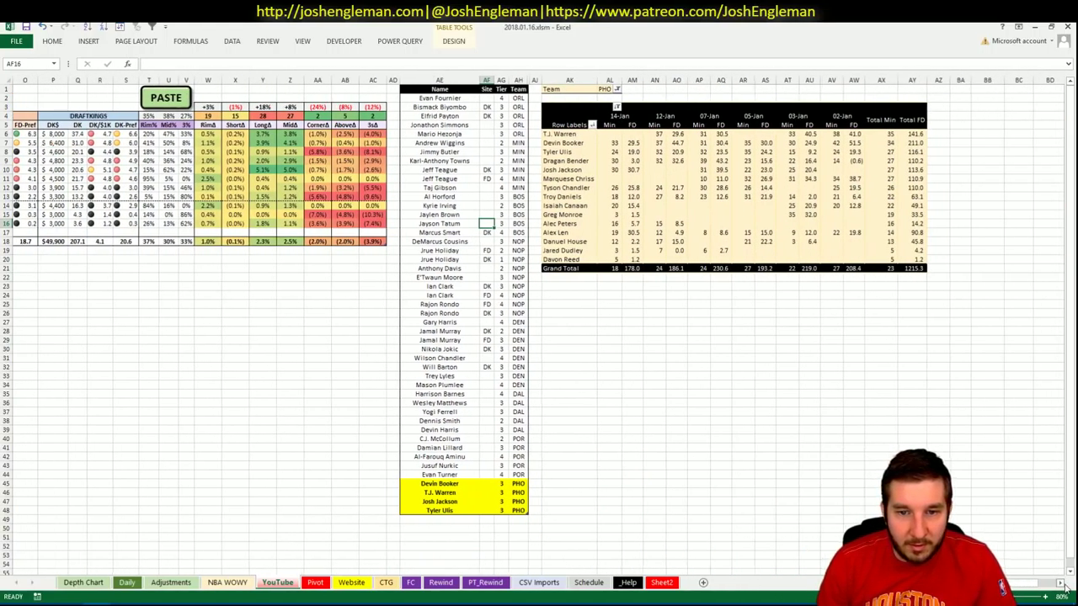
pyautogui.click(897, 422)
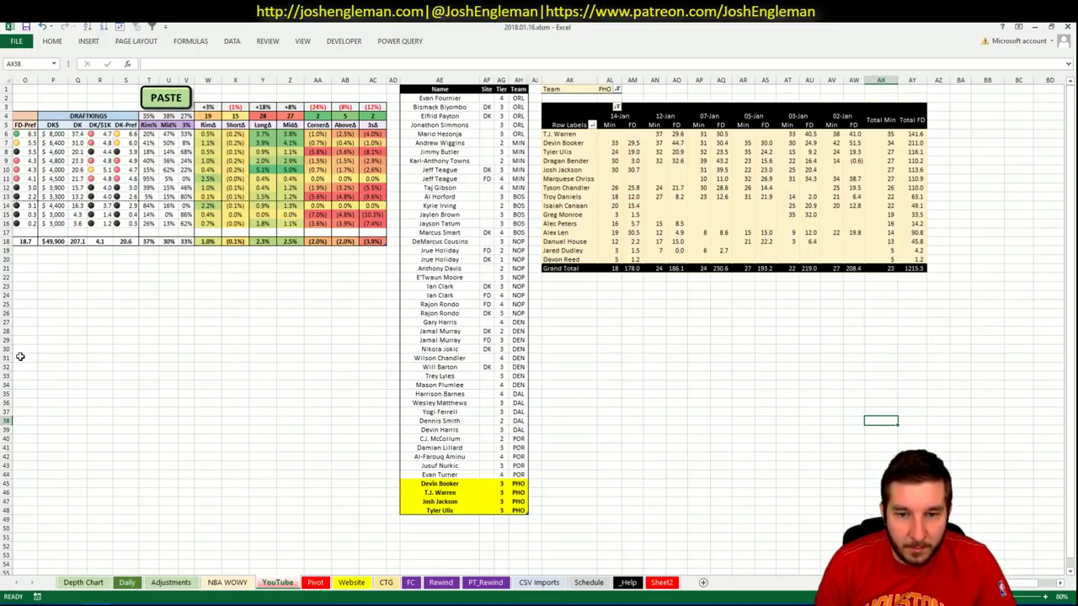
# - Copy the FanDuel player projections from the Daily sheet and switch to FantasyCruncher in the browser
pyautogui.click(127, 586)
pyautogui.click(402, 201)
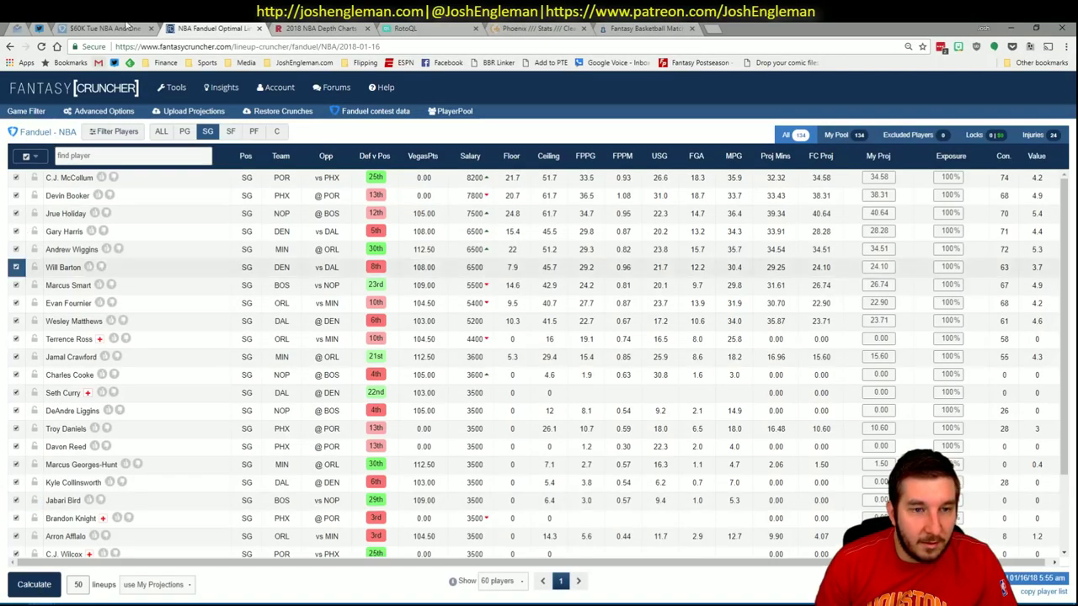
pyautogui.hotkey('alt', 'Tab')
# - Upload the copied player projections to FantasyCruncher's FanDuel NBA slate for 2018-01-16 and return to the Lineup Cruncher
pyautogui.click(167, 135)
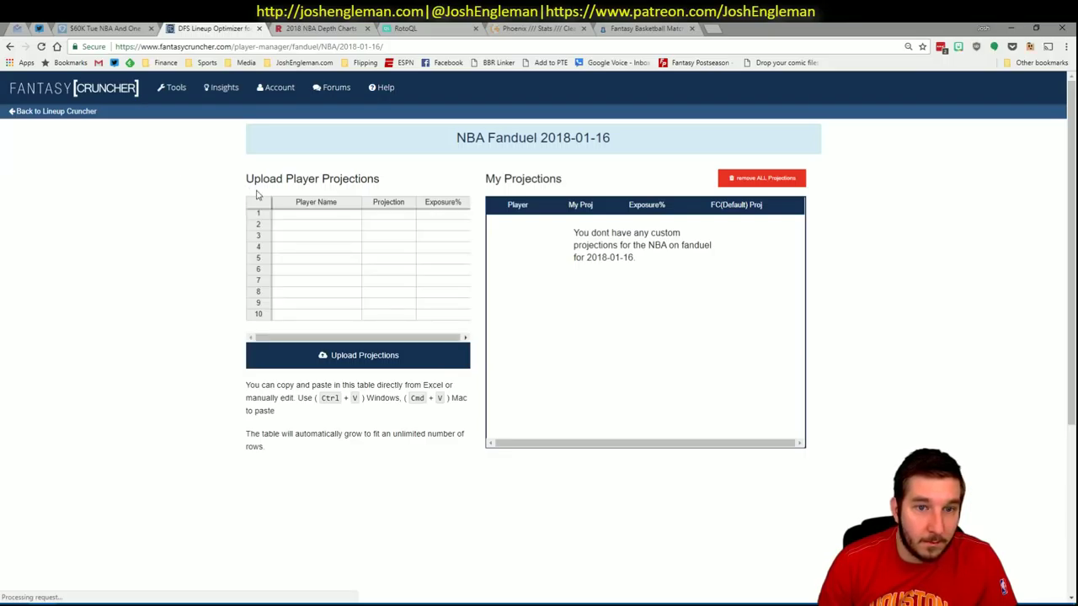
pyautogui.click(311, 217)
pyautogui.hotkey('ctrl', 'v')
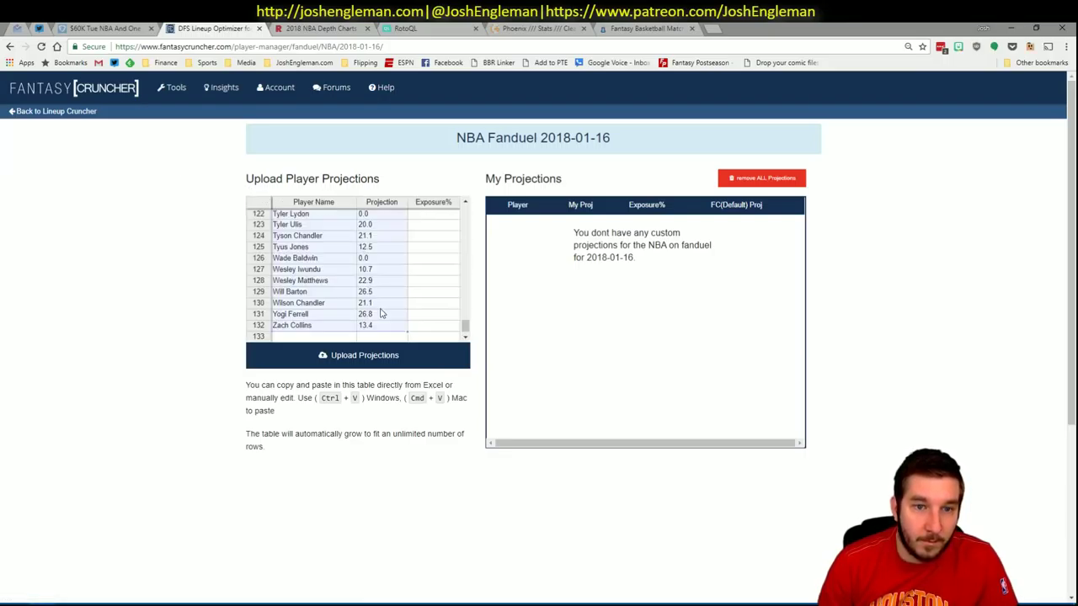
pyautogui.click(371, 356)
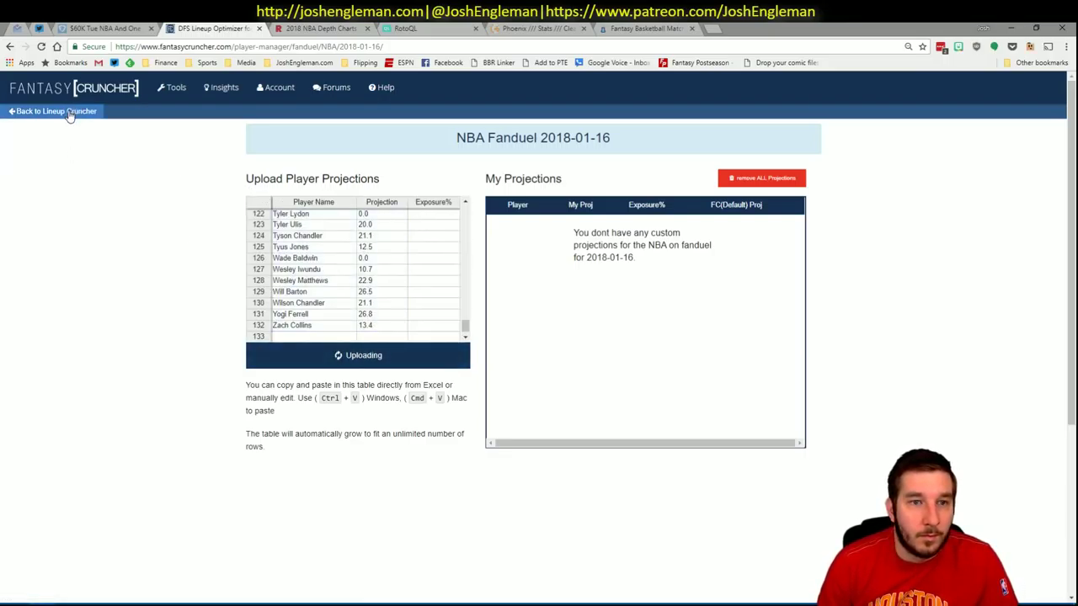
pyautogui.click(70, 116)
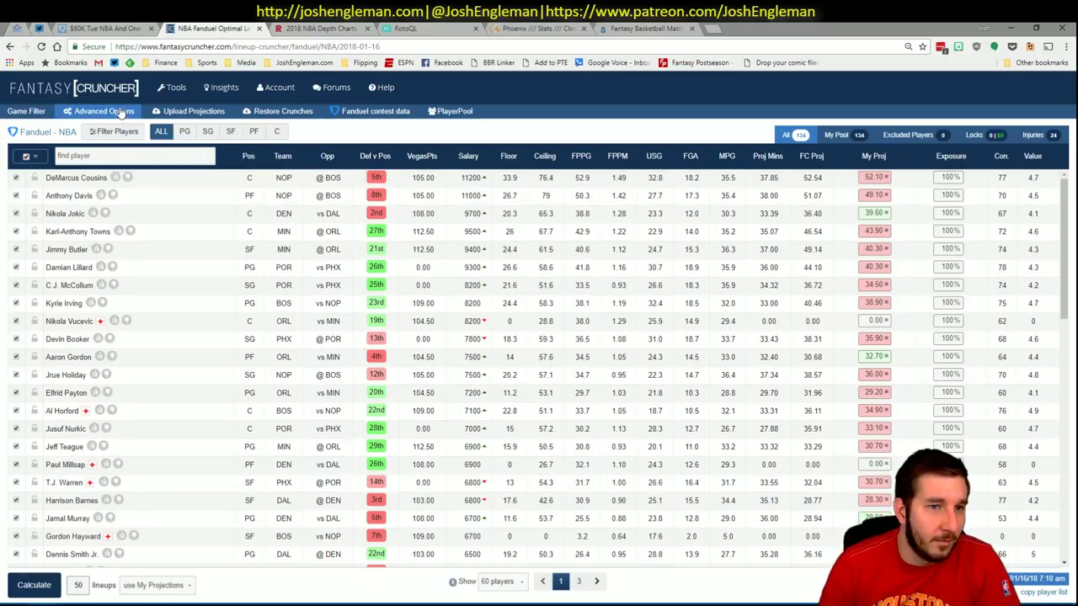
# - Set the randomness to 10% in the advanced options and calculate 100 lineups using My Projections
pyautogui.click(103, 111)
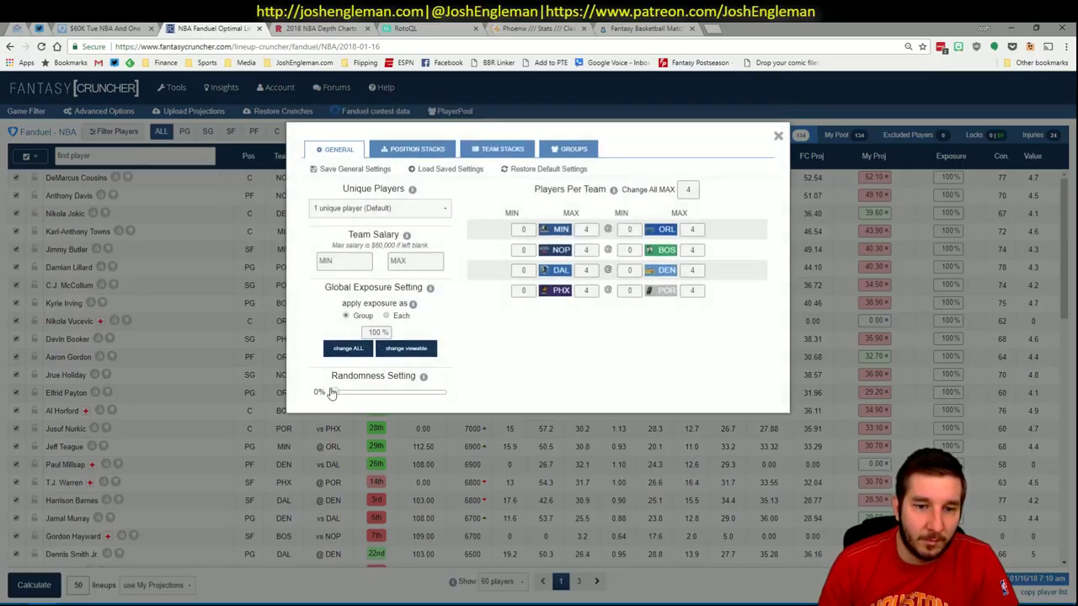
pyautogui.moveTo(341, 399); pyautogui.dragTo(345, 398)
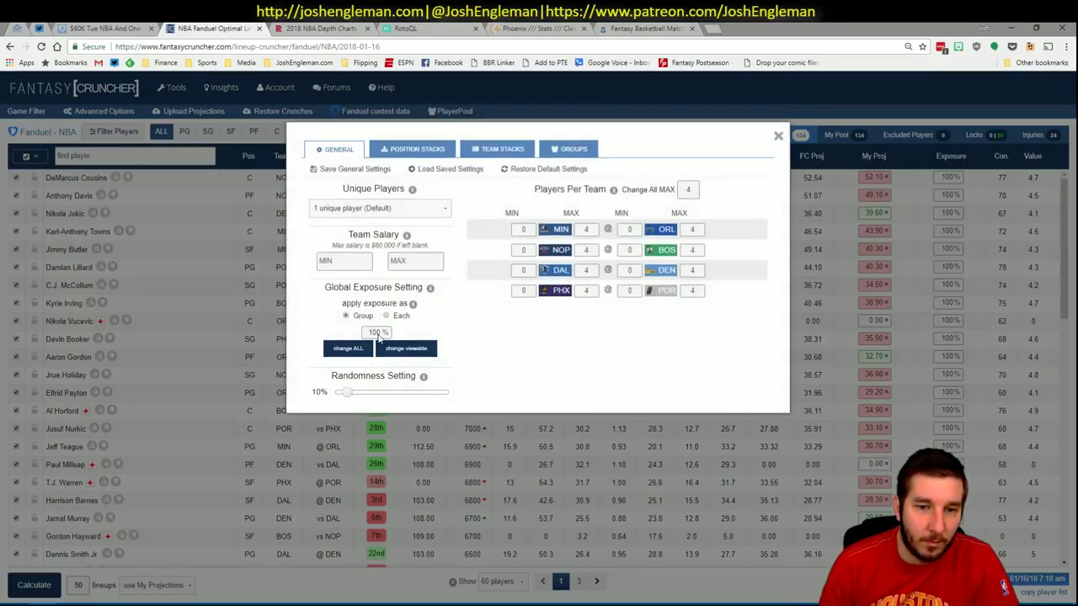
pyautogui.click(778, 135)
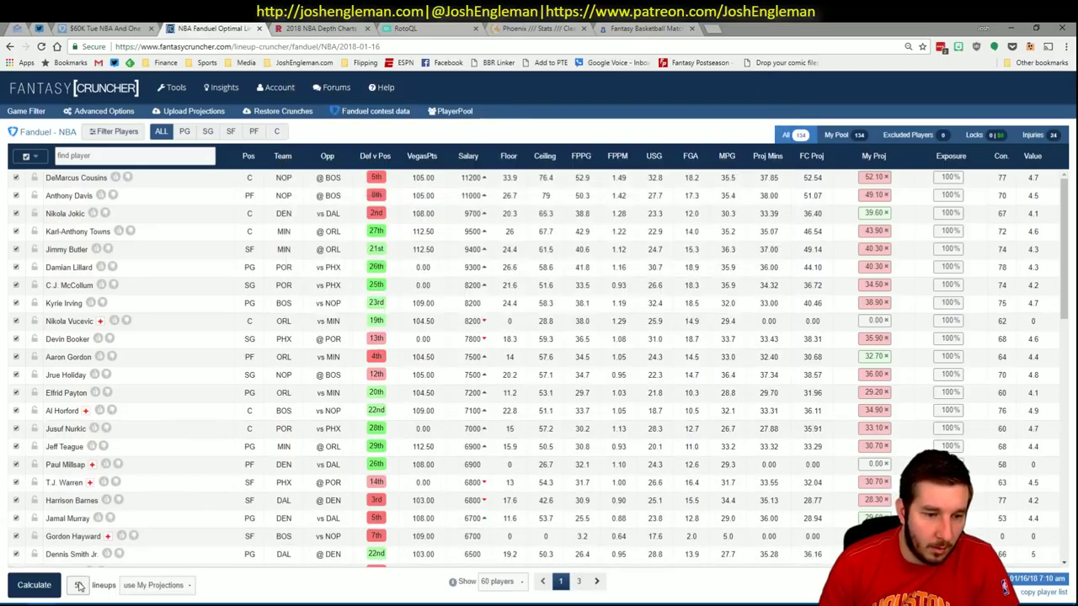
pyautogui.write('100')
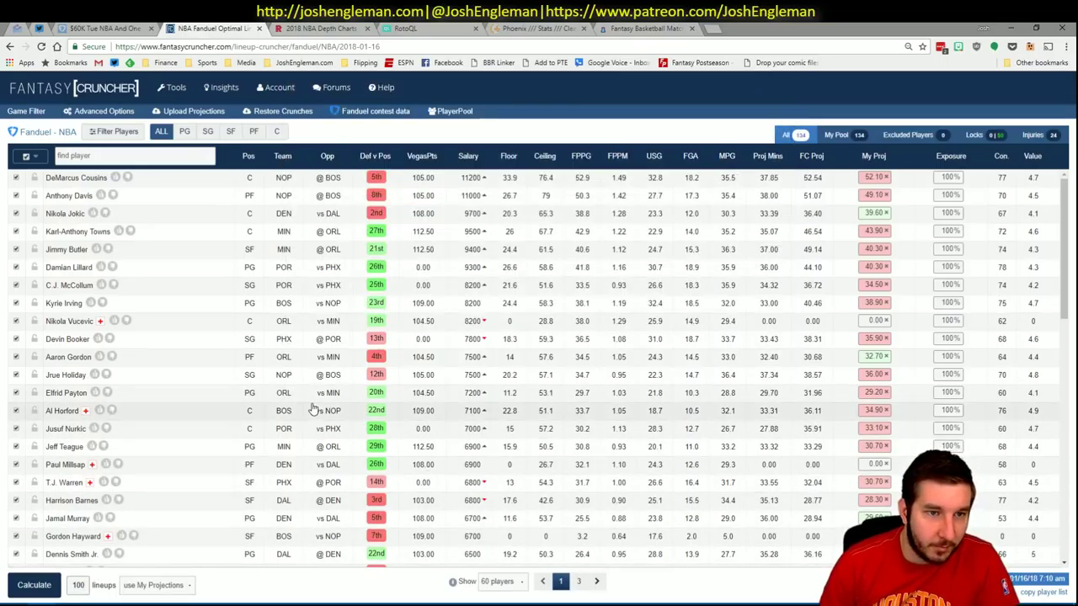
pyautogui.click(38, 586)
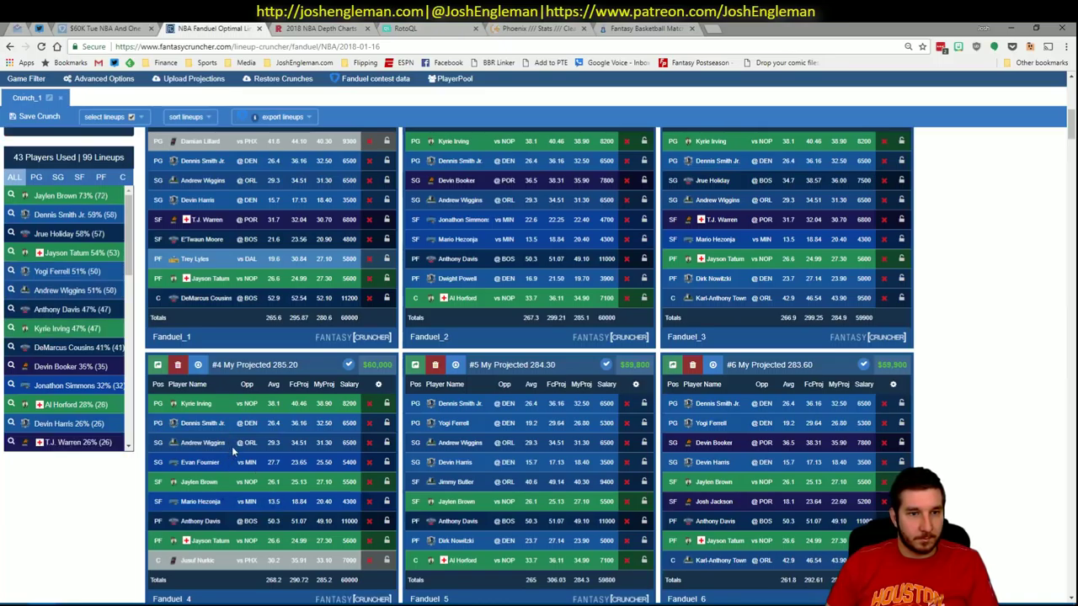
# - Switch to Excel, collapse the copied projection columns and refresh the Daily sheet's shortlist tiers, and return to FantasyCruncher
pyautogui.hotkey('alt', 'Tab')
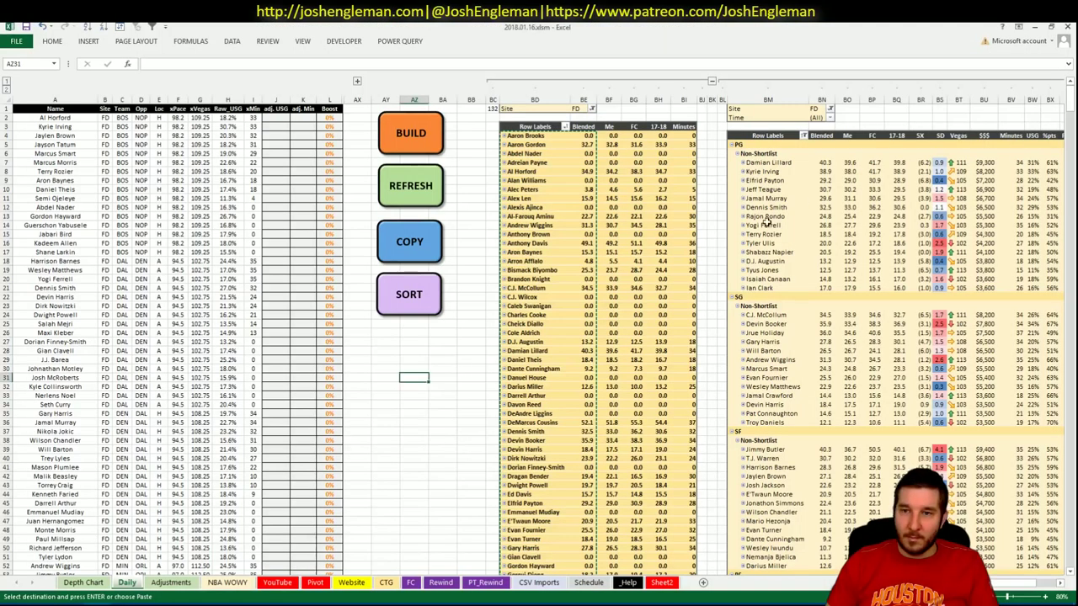
pyautogui.click(712, 84)
pyautogui.click(400, 192)
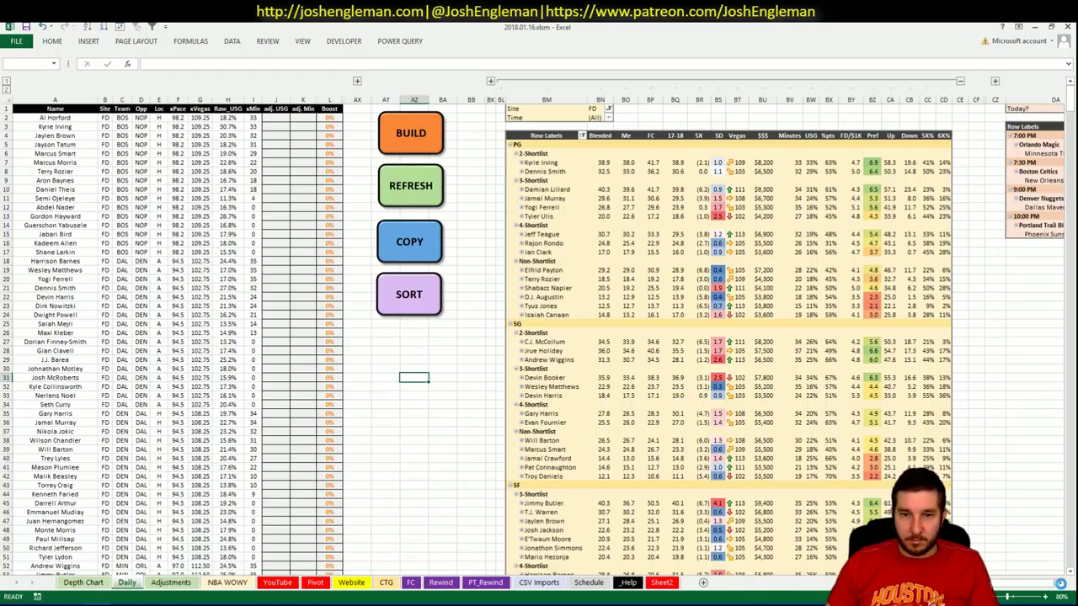
pyautogui.click(1061, 583)
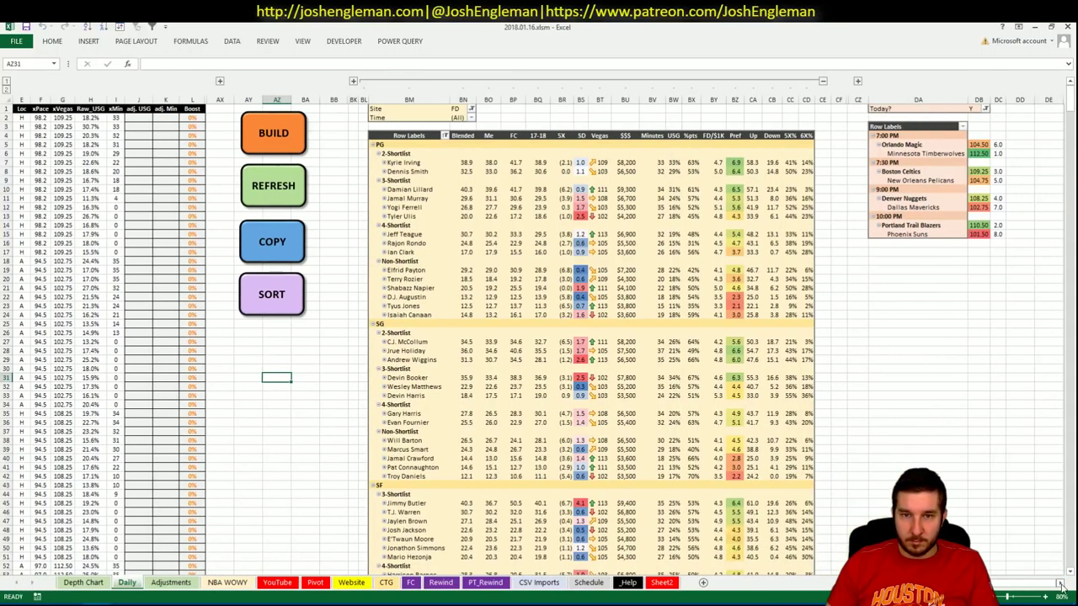
pyautogui.hotkey('alt', 'Tab')
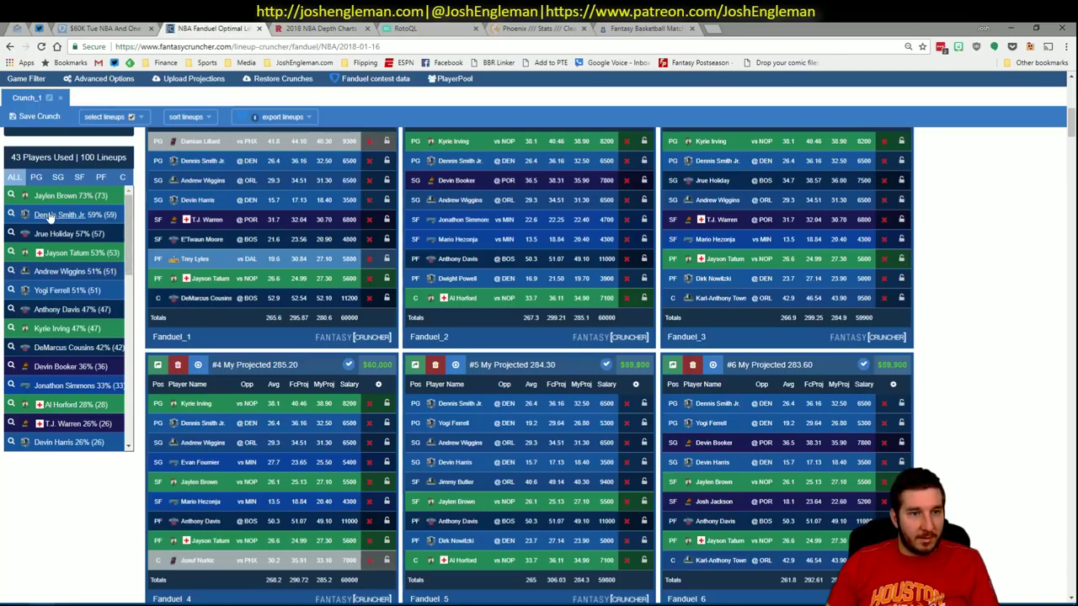
# - Filter the generated lineups to those containing Dennis Smith Jr. and Jrue Holiday, checking the picks against Excel's Daily sheet
pyautogui.click(13, 216)
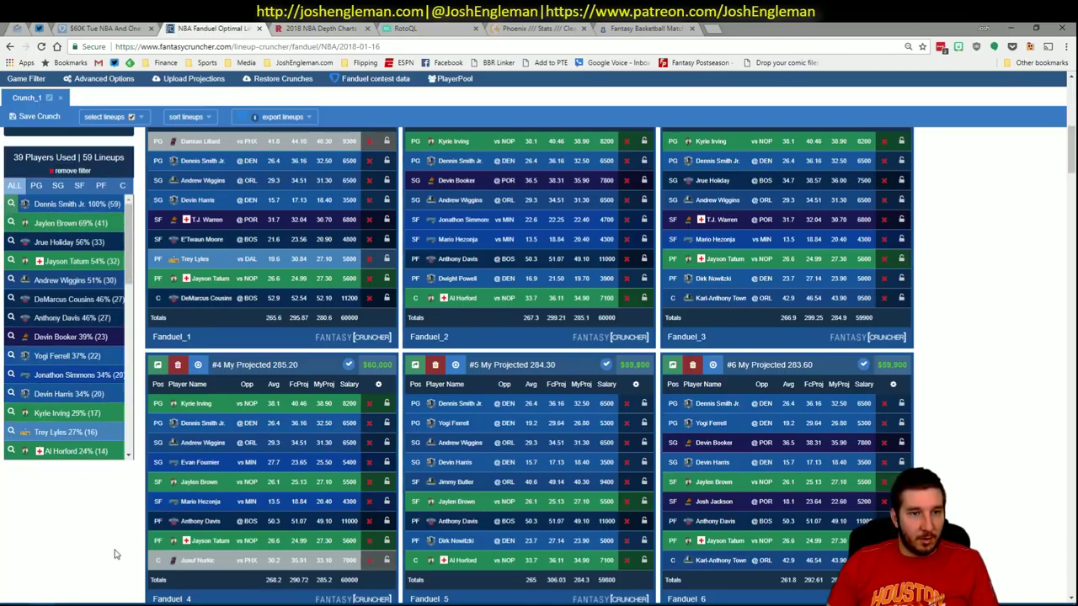
pyautogui.hotkey('alt', 'Tab')
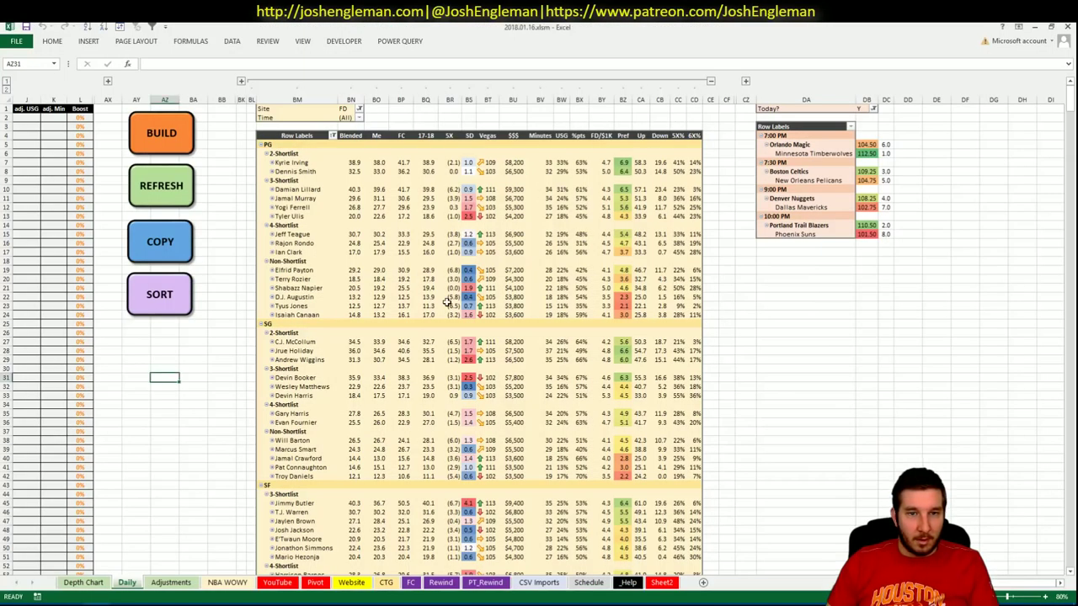
pyautogui.click(1060, 583)
pyautogui.hotkey('alt', 'Tab')
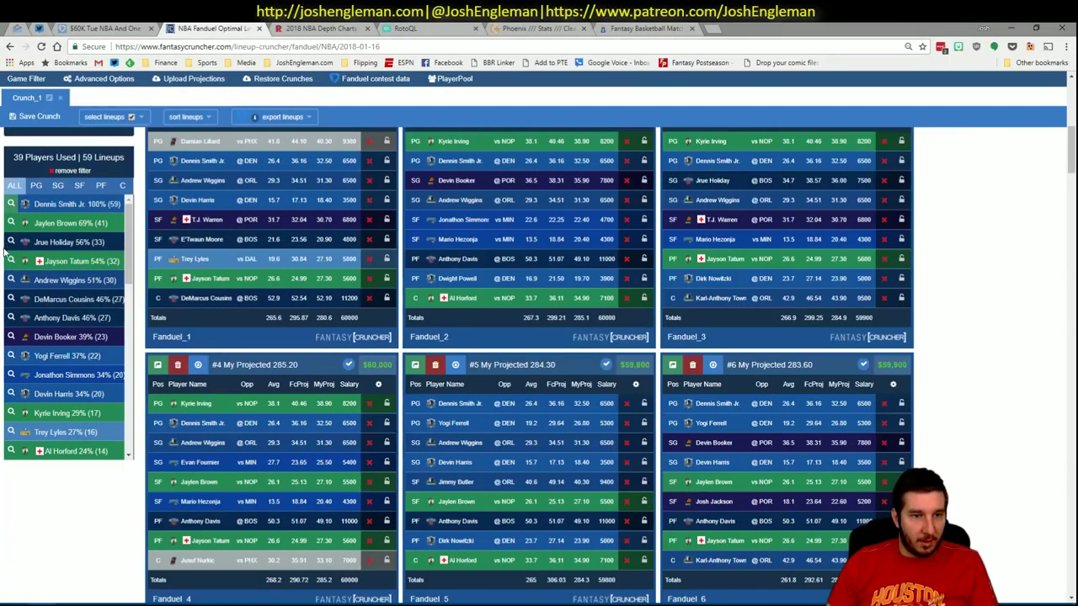
pyautogui.click(11, 242)
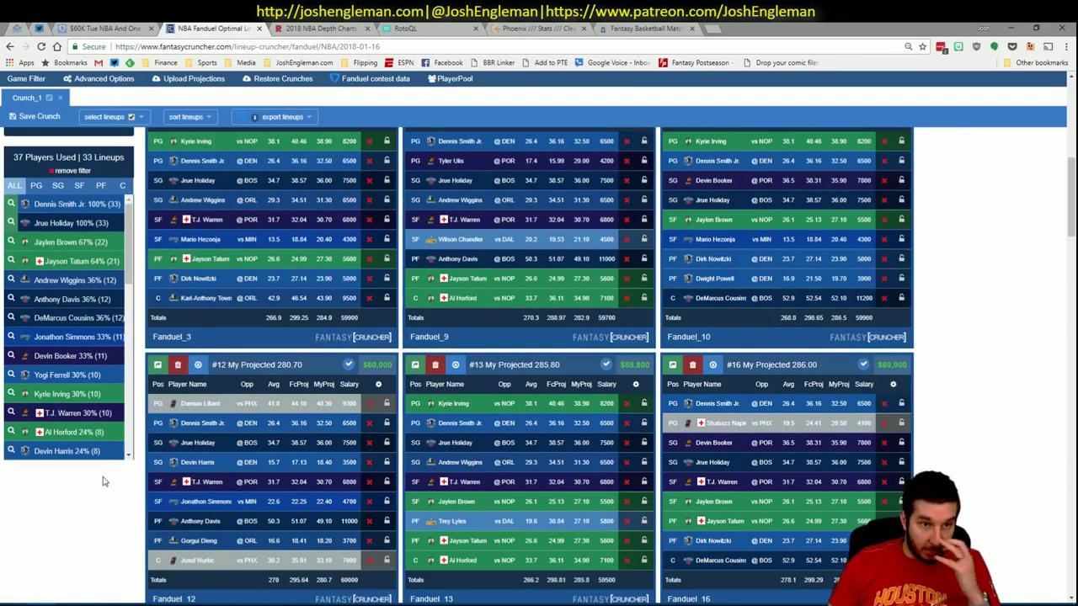
pyautogui.hotkey('alt', 'Tab')
pyautogui.scroll(-15, 666, 379)
pyautogui.hotkey('alt', 'Tab')
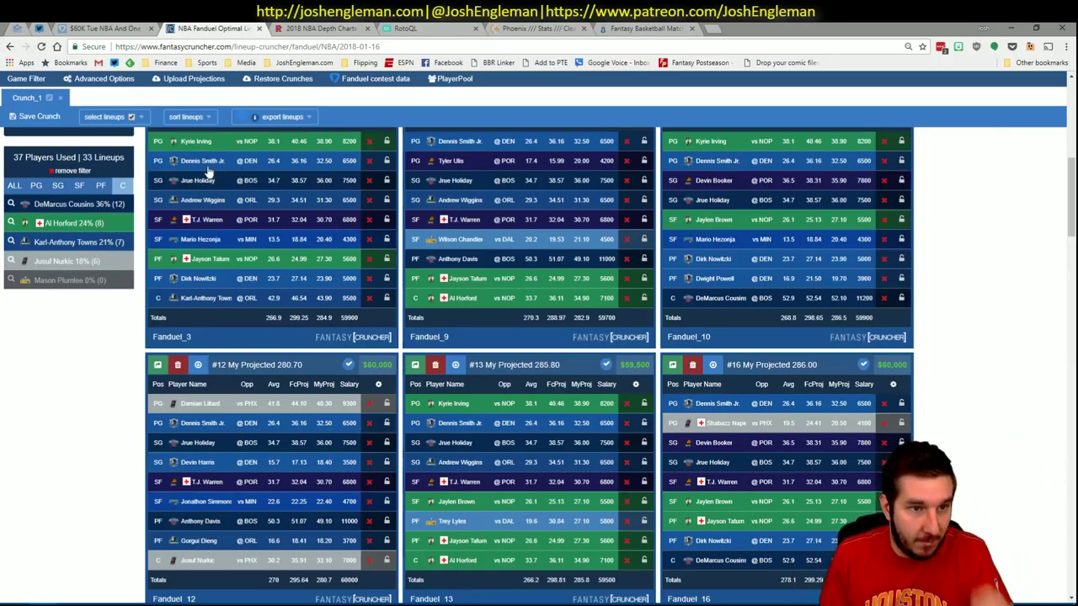
# - Narrow the filtered lineups to those with Anthony Davis and Karl-Anthony Towns, and open Gorgui Dieng's game log
pyautogui.click(101, 186)
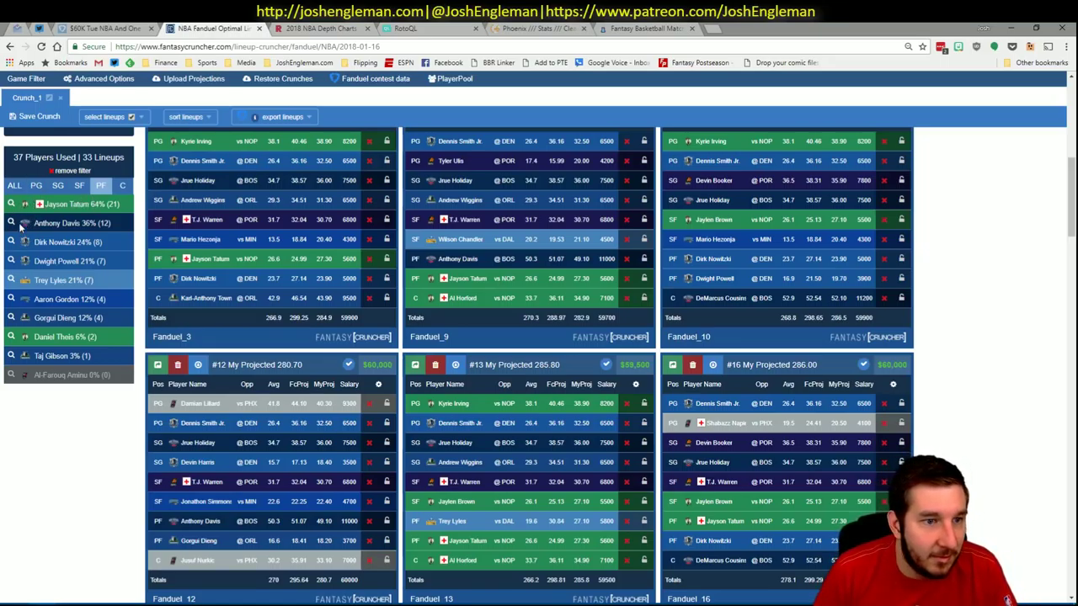
pyautogui.click(12, 224)
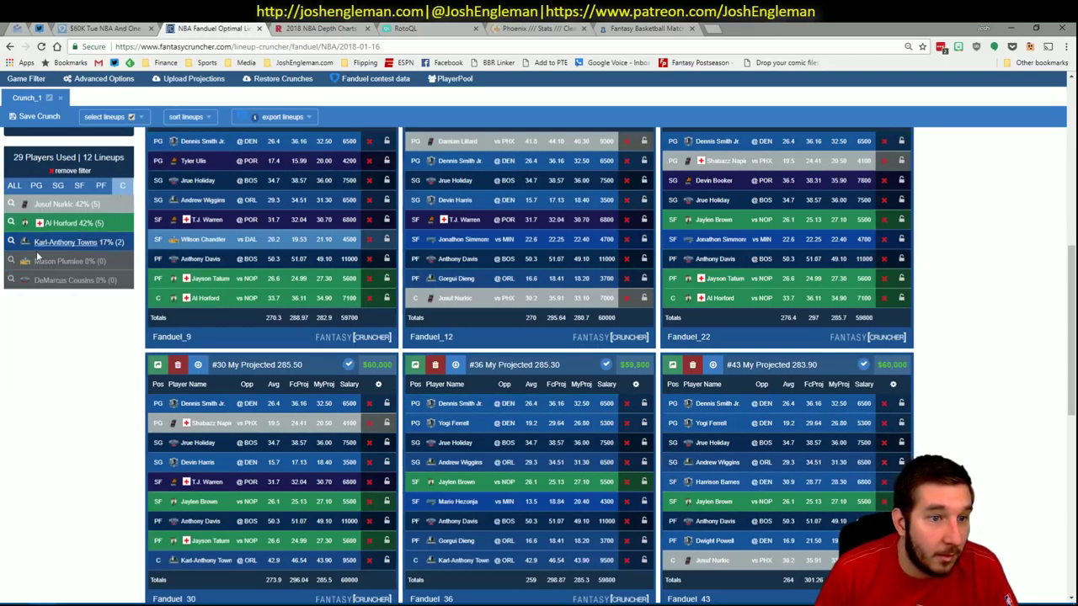
pyautogui.click(11, 242)
pyautogui.scroll(2, 789, 348)
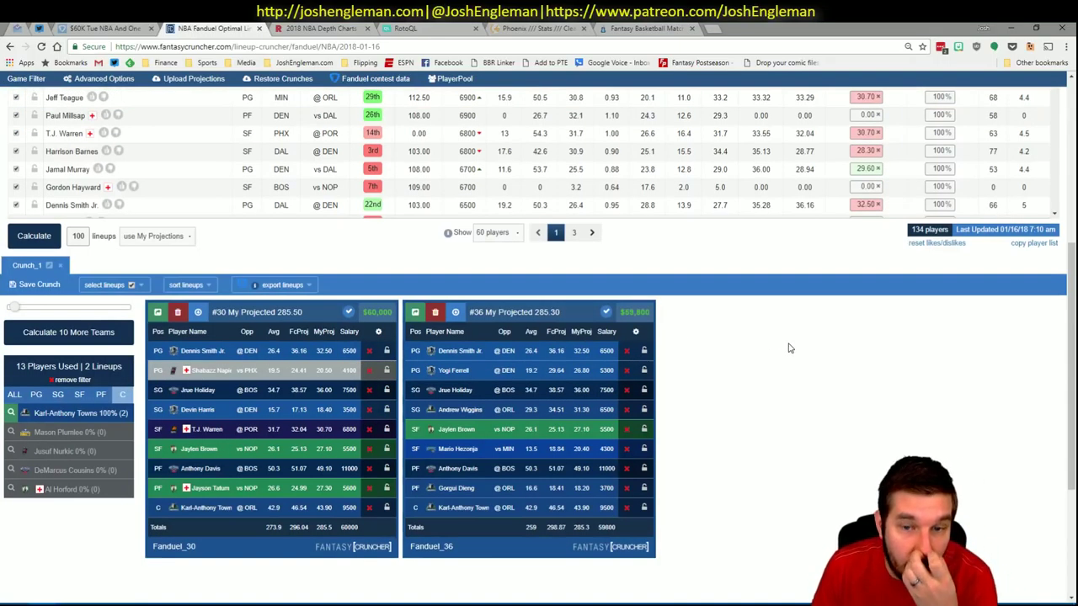
pyautogui.scroll(-1, 791, 347)
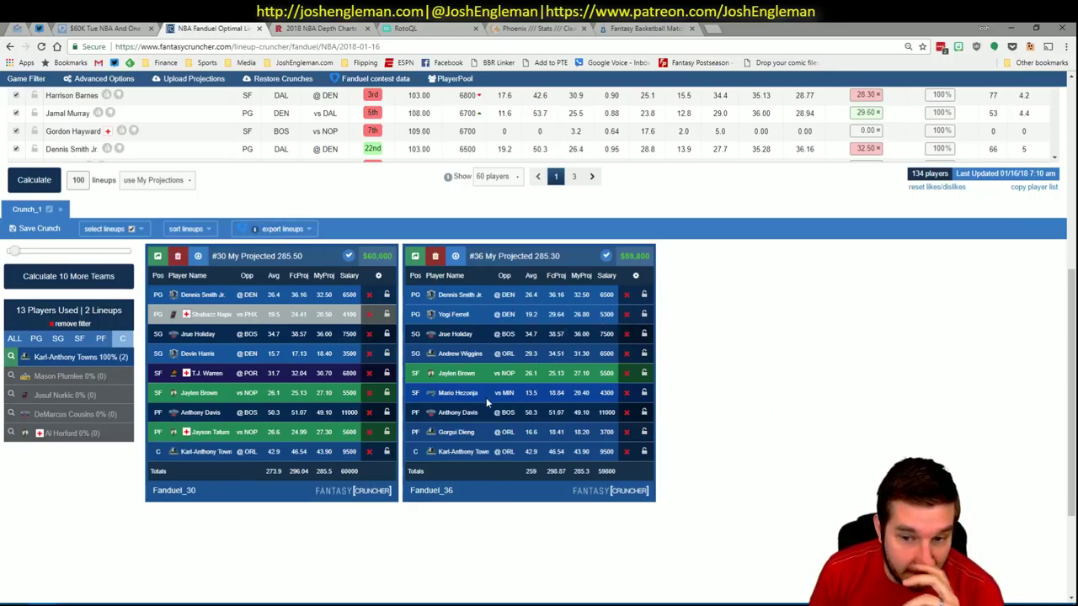
pyautogui.click(457, 427)
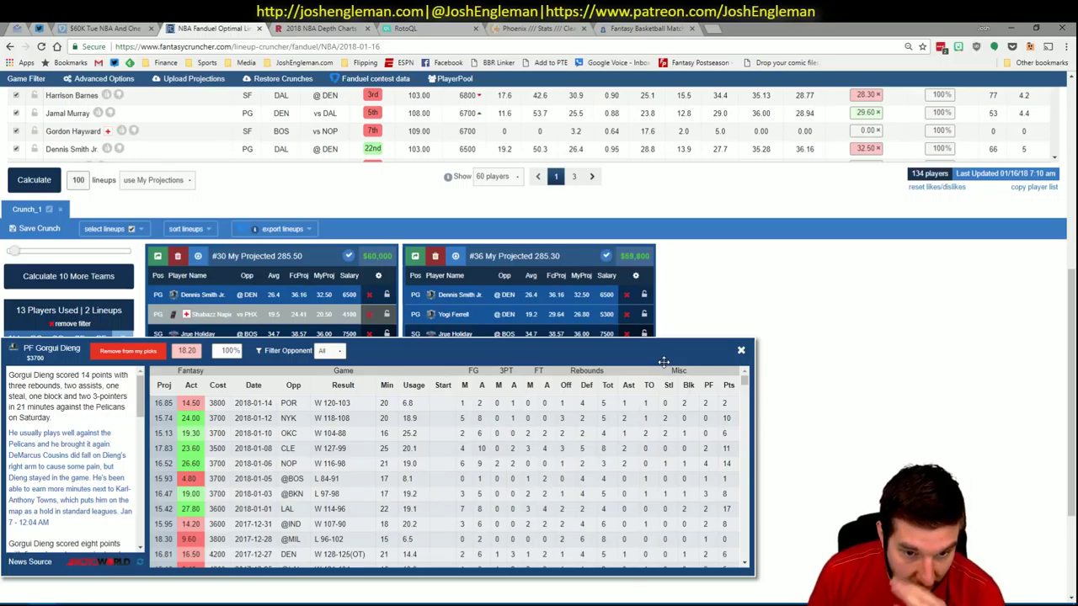
# - Switch to Excel and set the offensive team on the YouTube sheet to MIN
pyautogui.hotkey('alt', 'Tab')
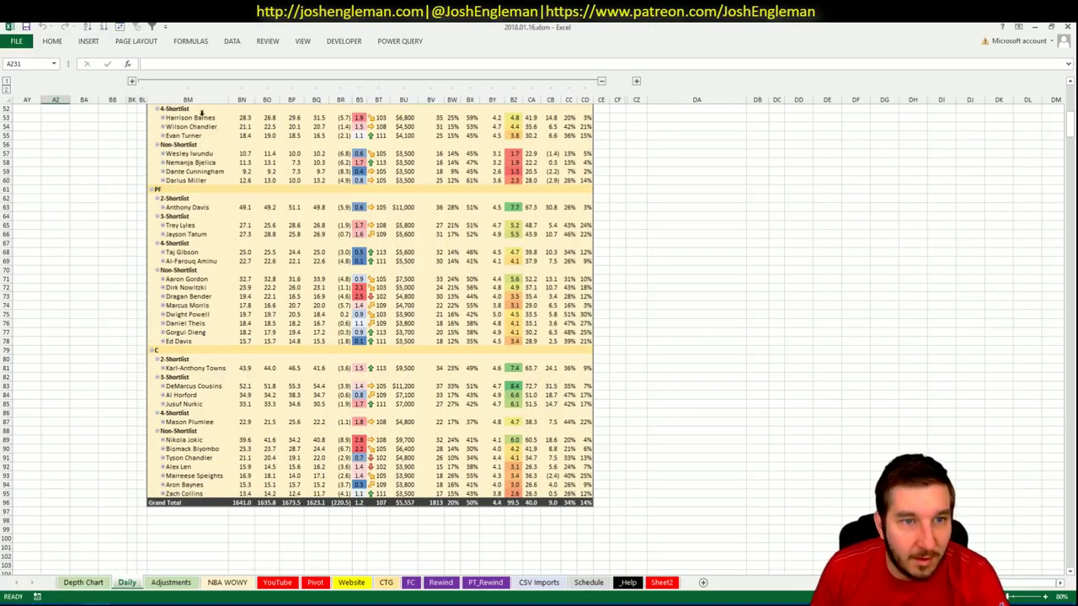
pyautogui.click(277, 582)
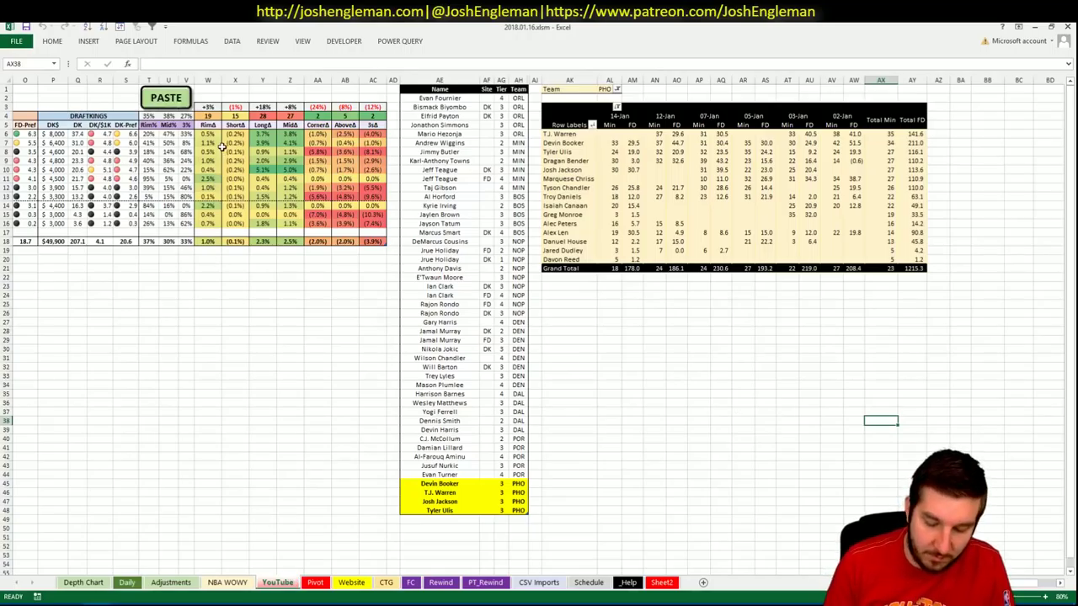
pyautogui.hscroll(-5, 221, 146)
pyautogui.click(228, 96)
pyautogui.write('M')
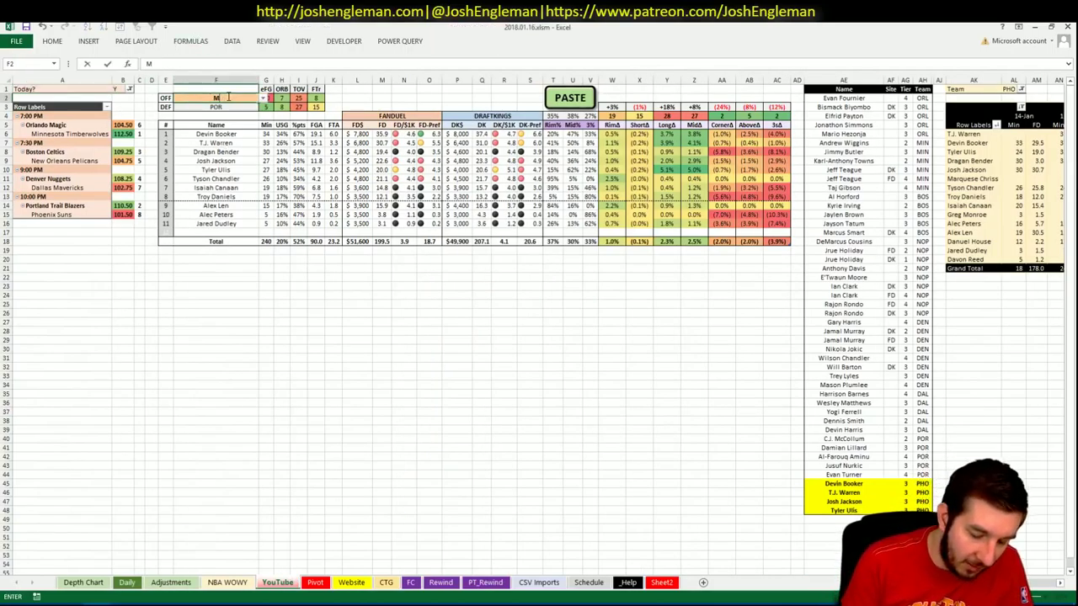
pyautogui.write('IN')
pyautogui.press('Return')
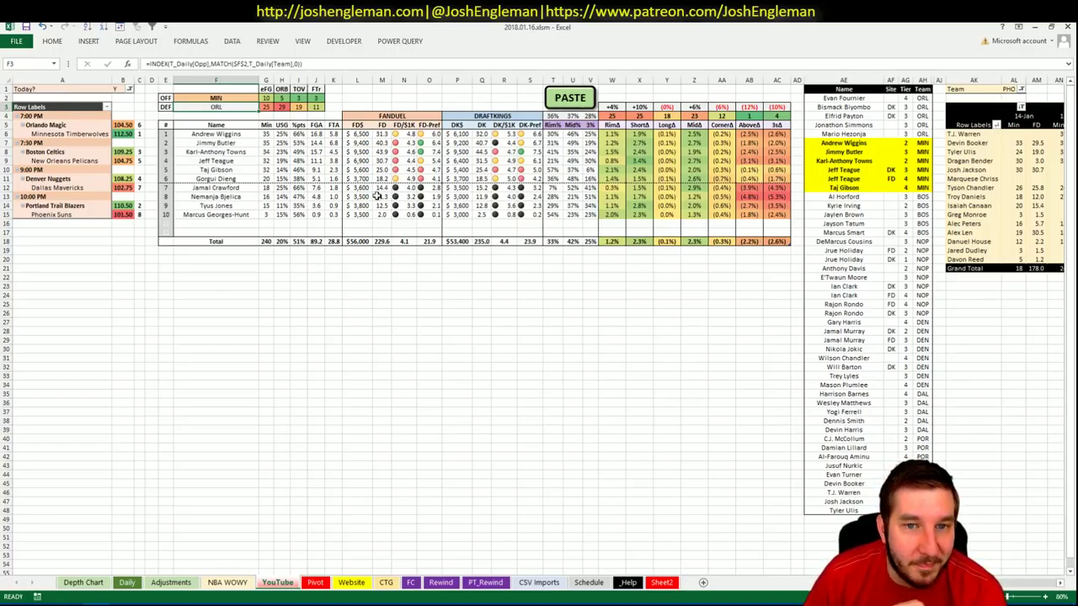
# - Add Gorgui Dieng to the end of the YouTube sheet's pick list as tier 3, and close his game log in FantasyCruncher
pyautogui.click(844, 520)
pyautogui.write('Gorgui Dieng')
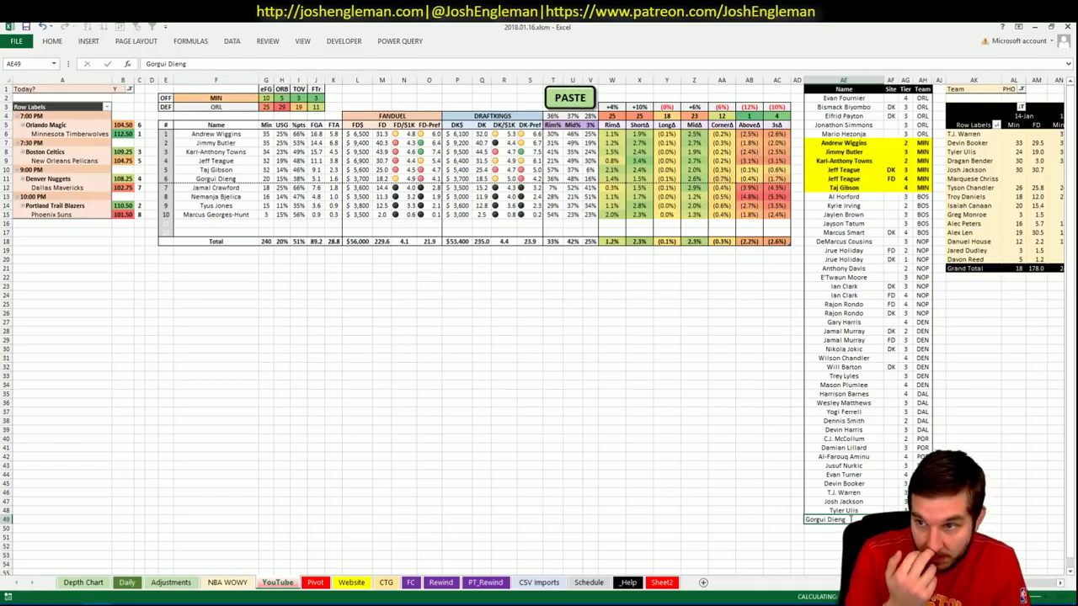
pyautogui.press('Return')
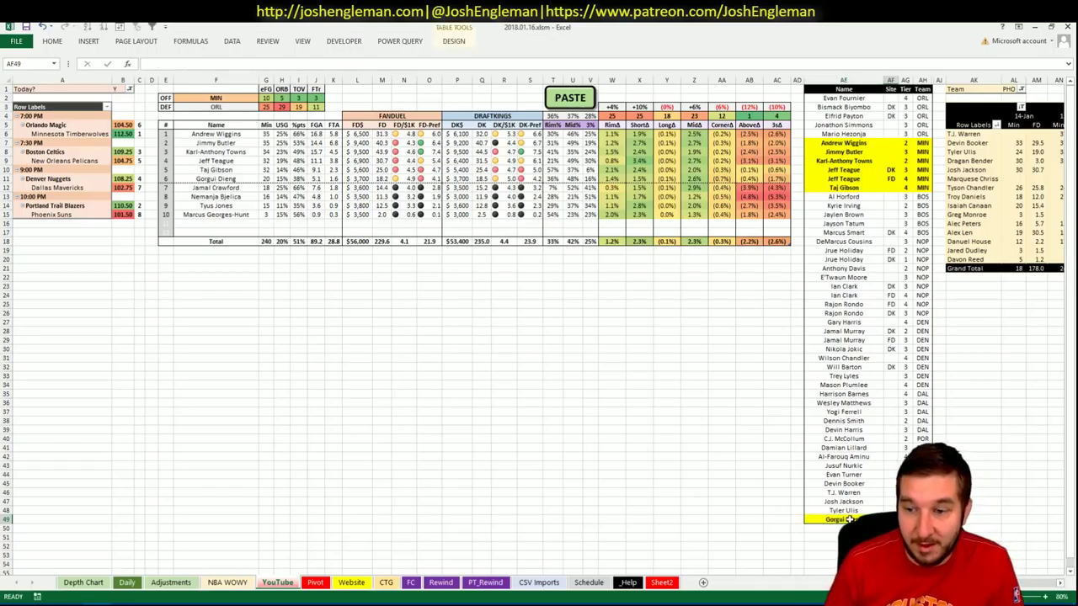
pyautogui.press('Tab')
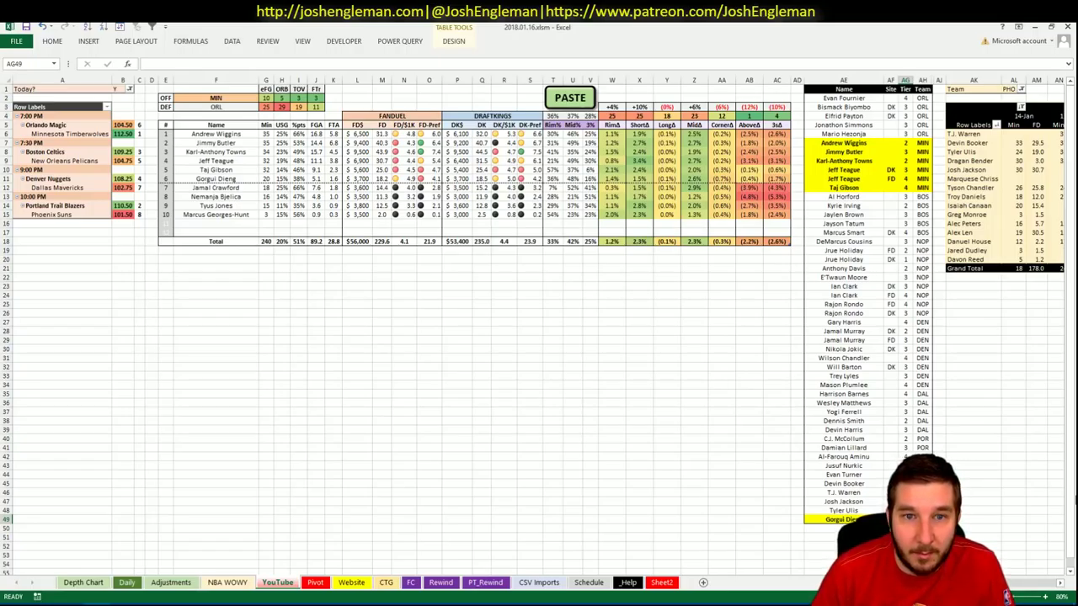
pyautogui.hotkey('alt', 'Tab')
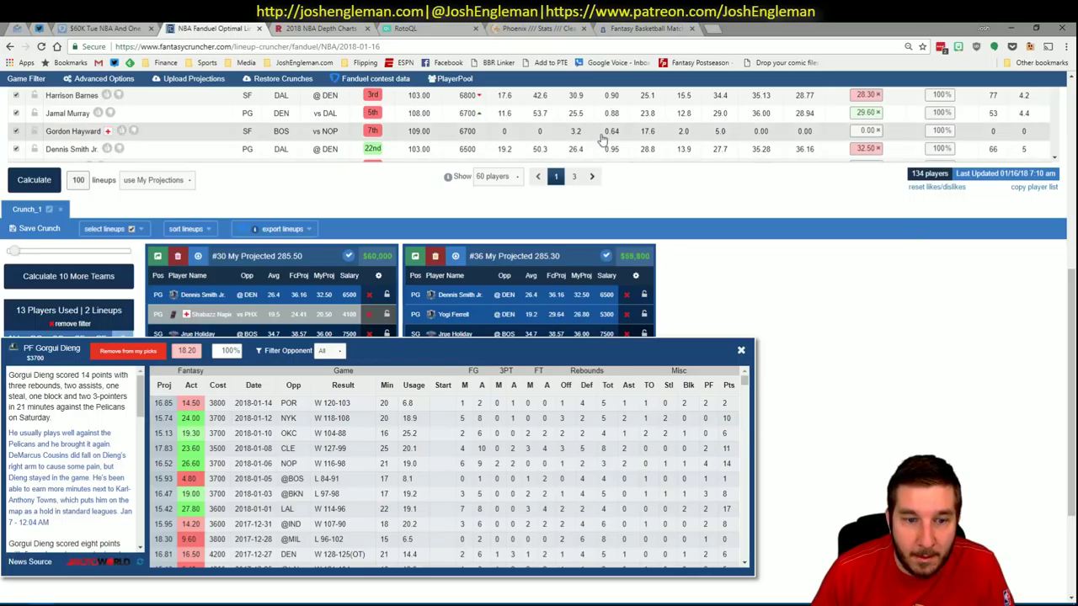
pyautogui.click(745, 357)
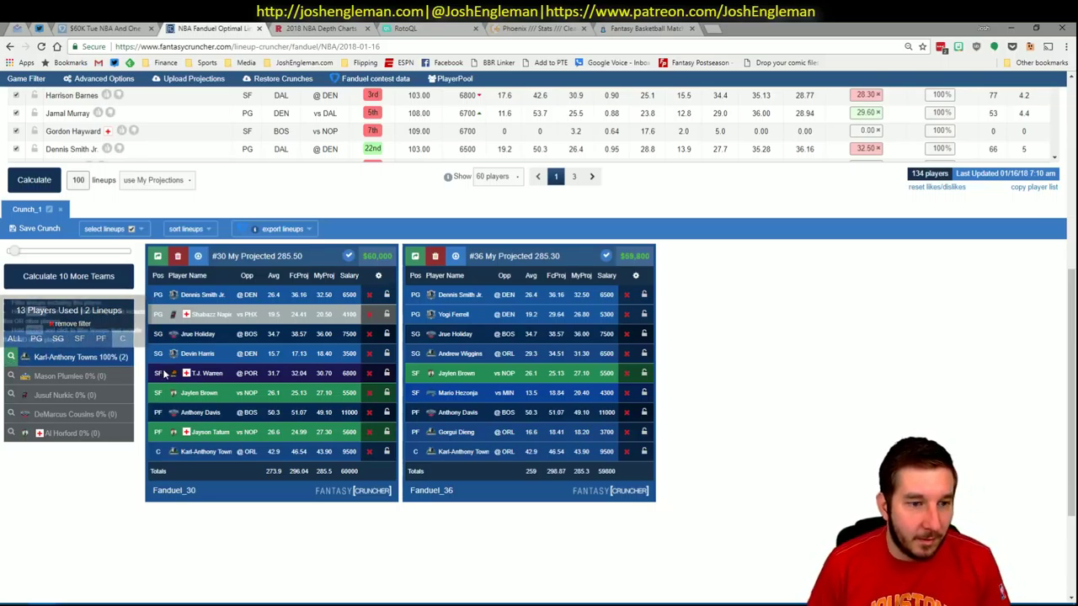
# - Switch to Excel and refresh the Daily sheet's shortlist tiers, checking the power forward and center groups
pyautogui.hotkey('alt', 'Tab')
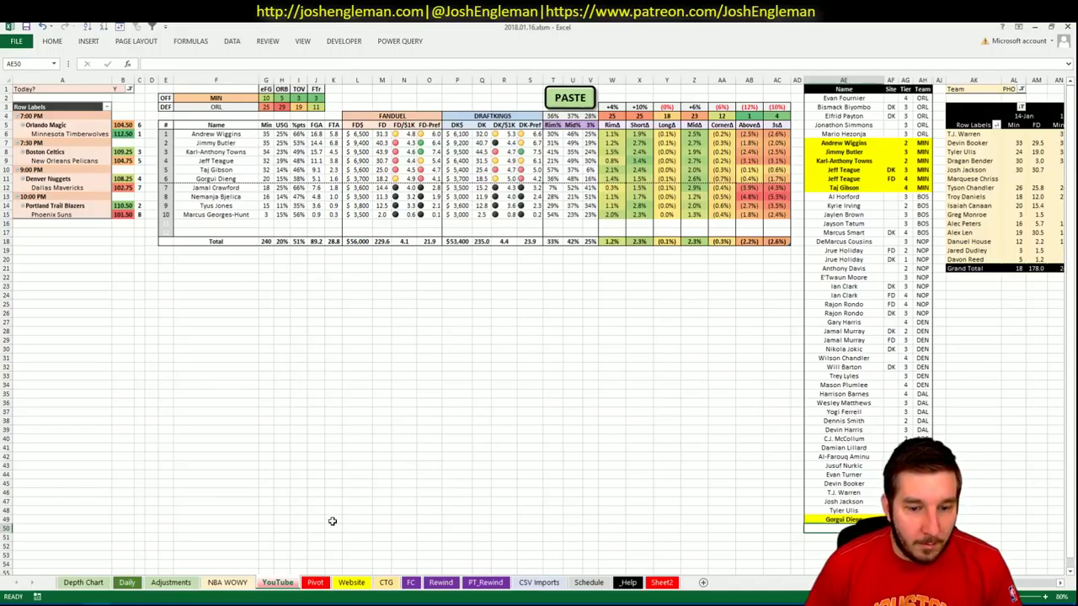
pyautogui.click(315, 582)
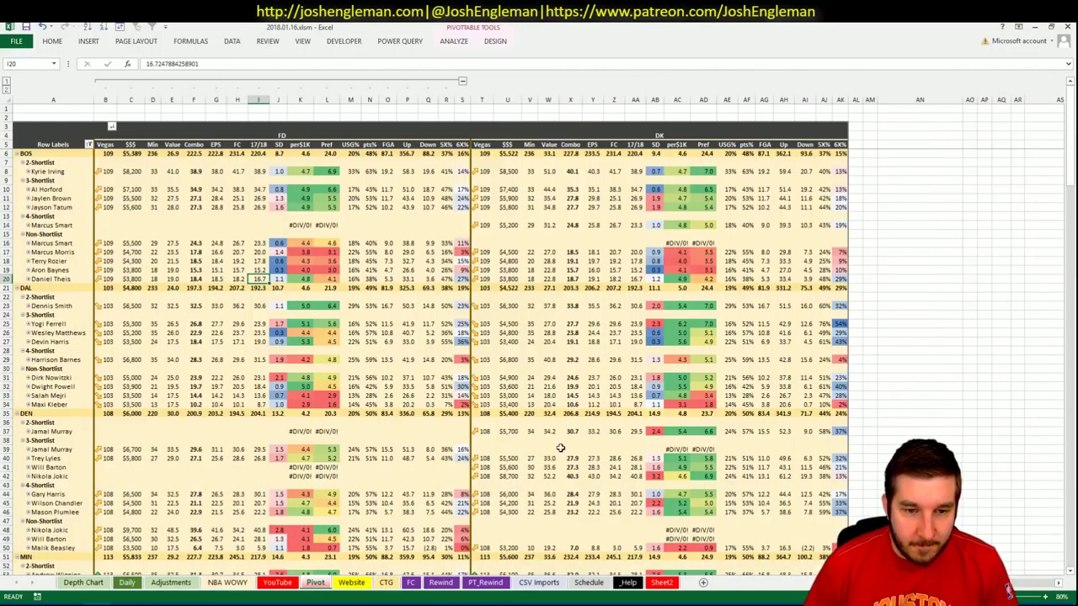
pyautogui.click(277, 582)
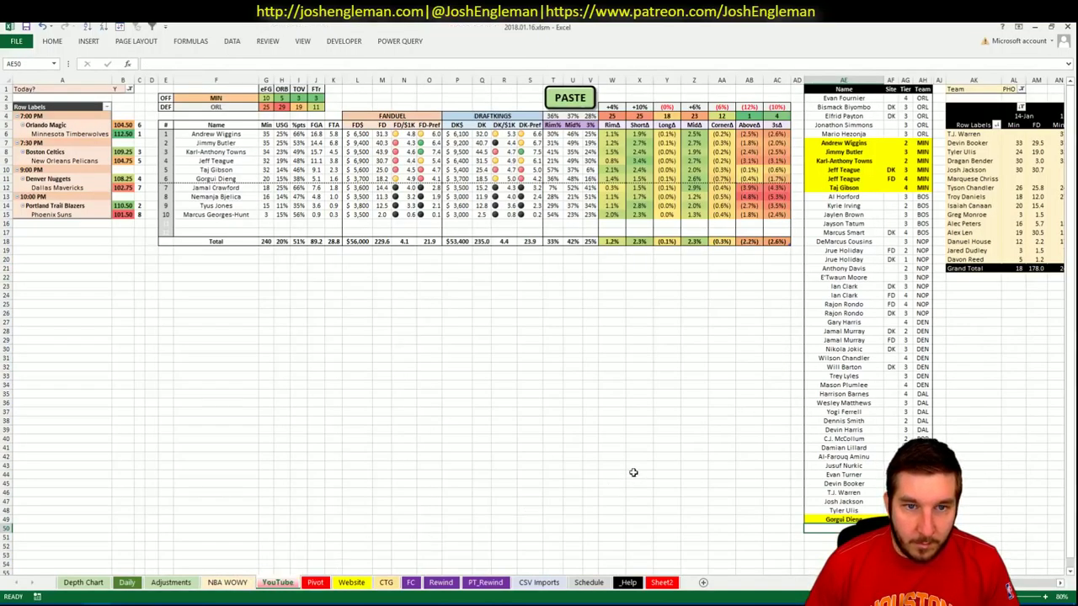
pyautogui.click(128, 582)
pyautogui.scroll(12, 157, 160)
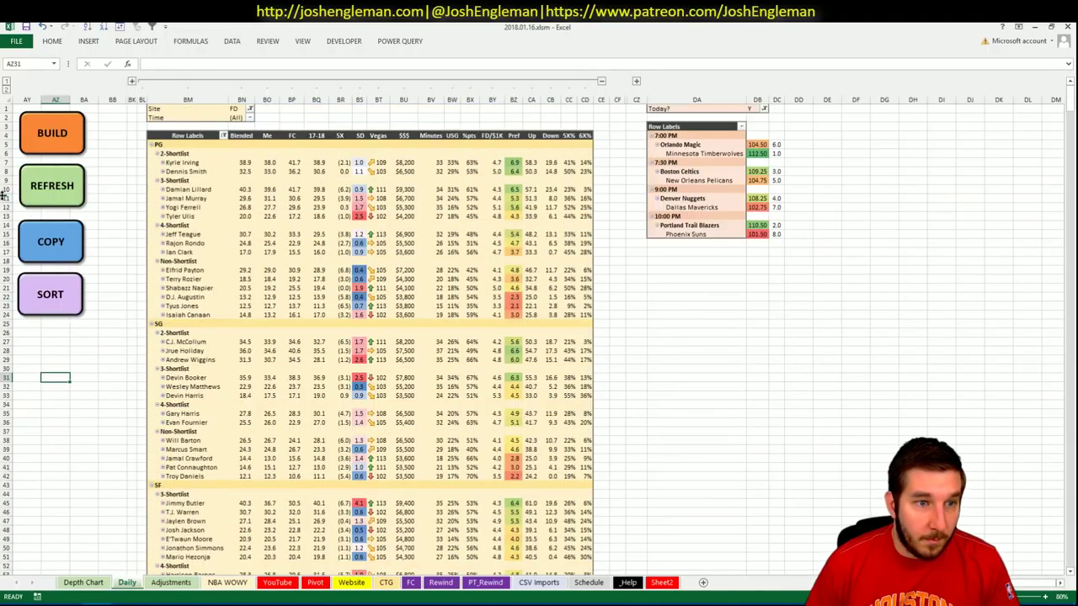
pyautogui.click(40, 193)
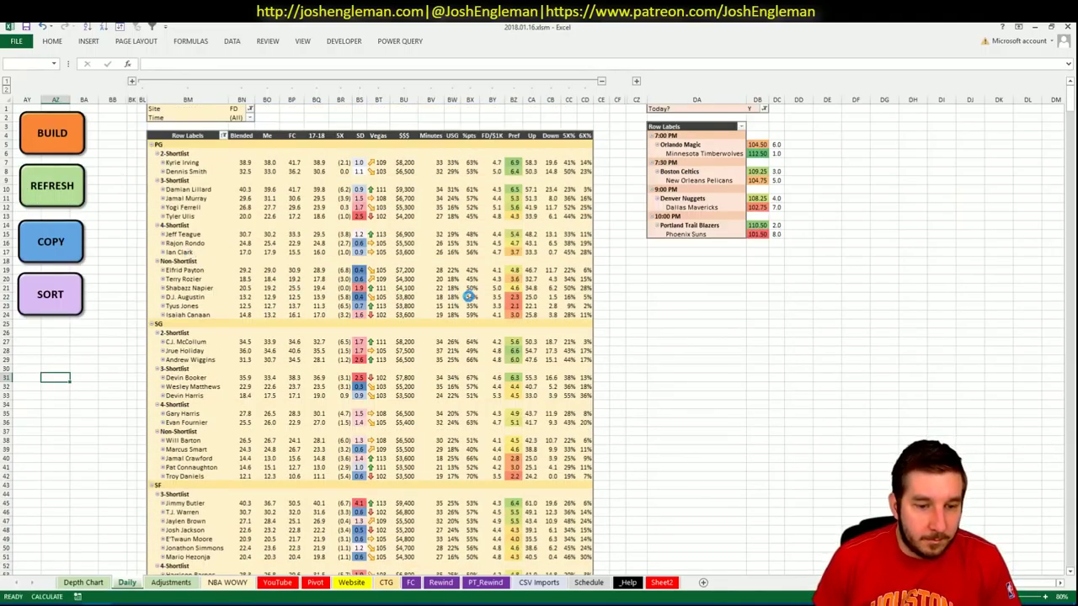
pyautogui.scroll(-16, 505, 287)
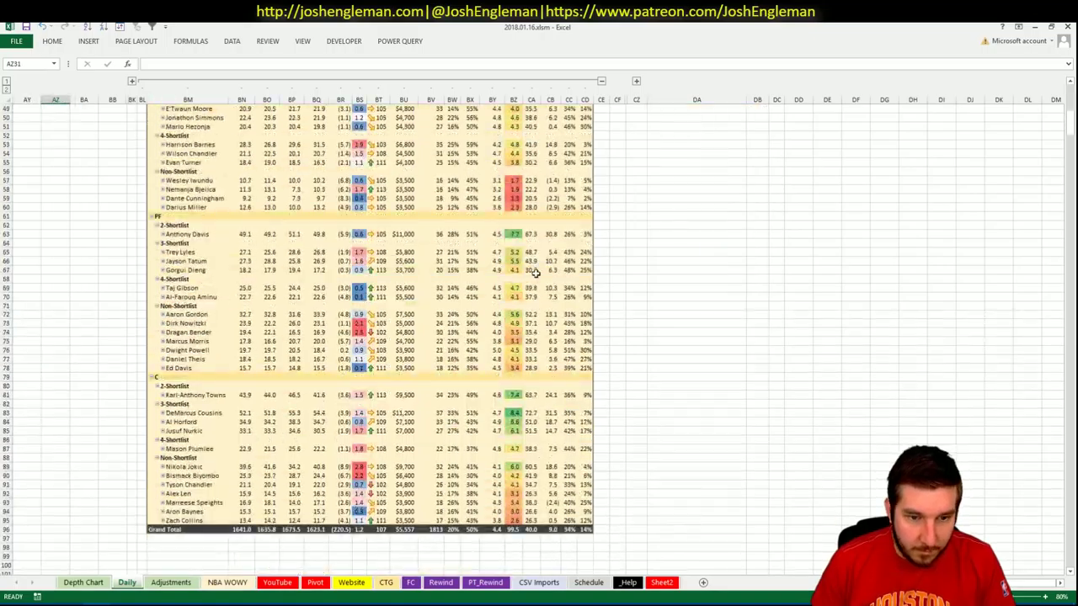
# - Return to FantasyCruncher, clear the old filter and filter the lineups by Anthony Davis, Dennis Smith Jr. and Jrue Holiday
pyautogui.hotkey('alt', 'Tab')
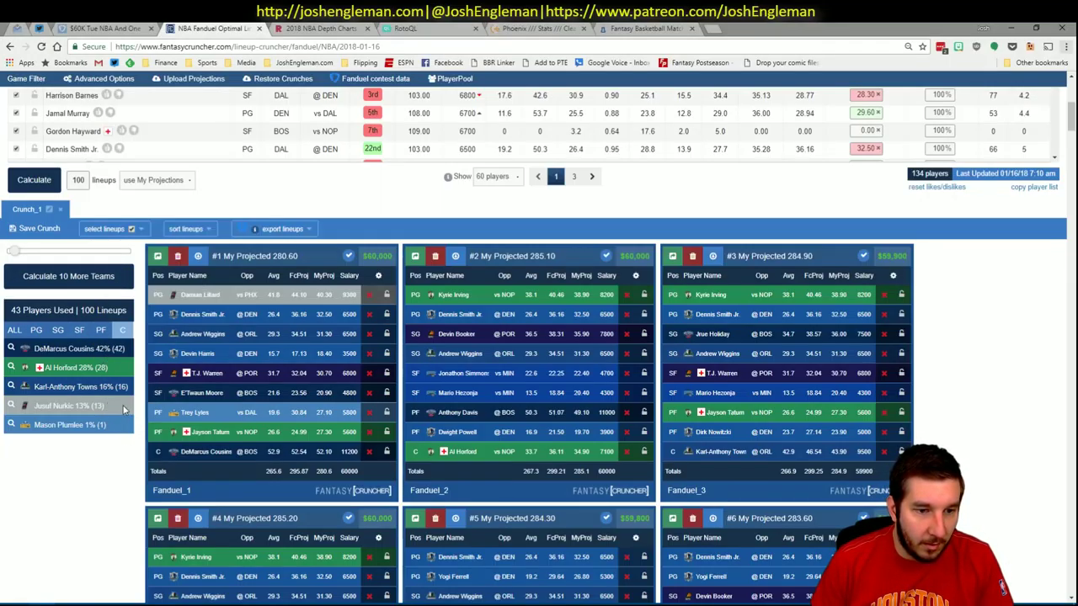
pyautogui.click(102, 336)
pyautogui.click(36, 338)
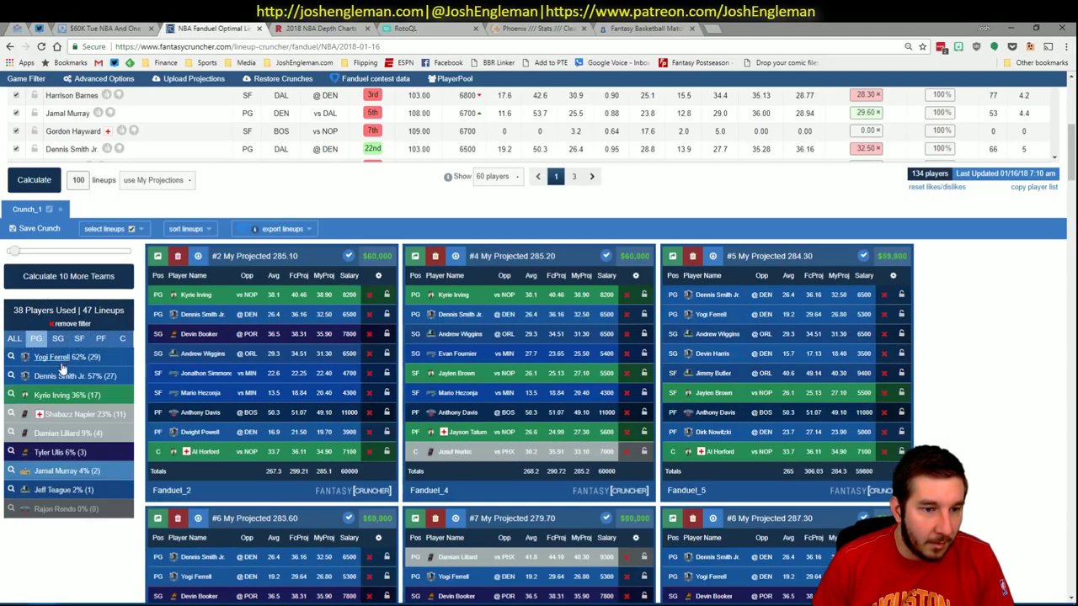
pyautogui.click(11, 376)
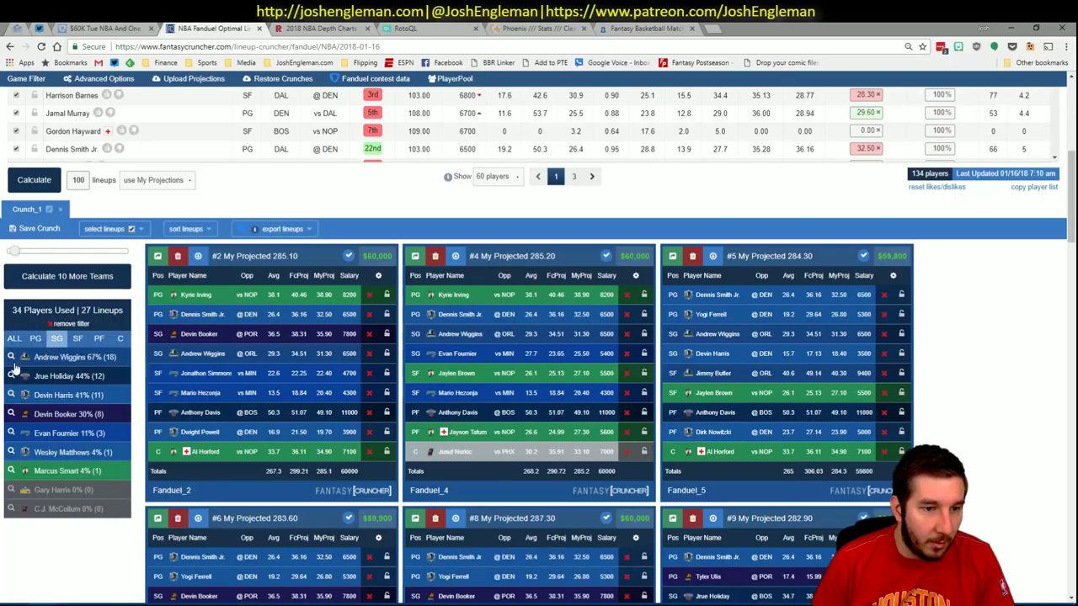
pyautogui.click(11, 375)
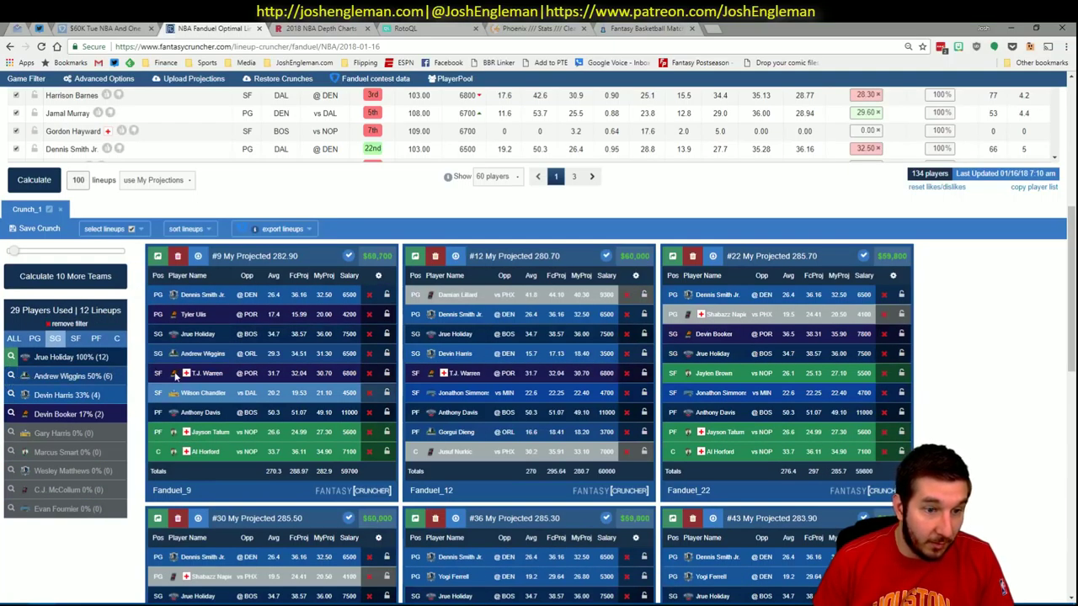
pyautogui.click(38, 352)
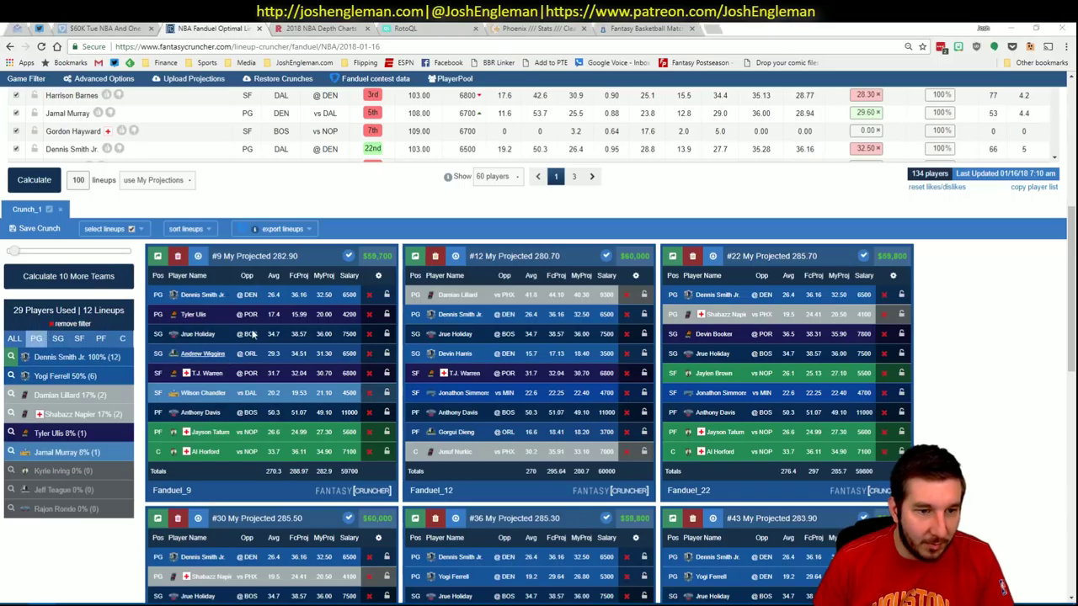
# - Compare the filtered lineups' player exposure across all positions with the shortlist tiers on Excel's Daily sheet
pyautogui.hotkey('alt', 'Tab')
pyautogui.scroll(15, 724, 173)
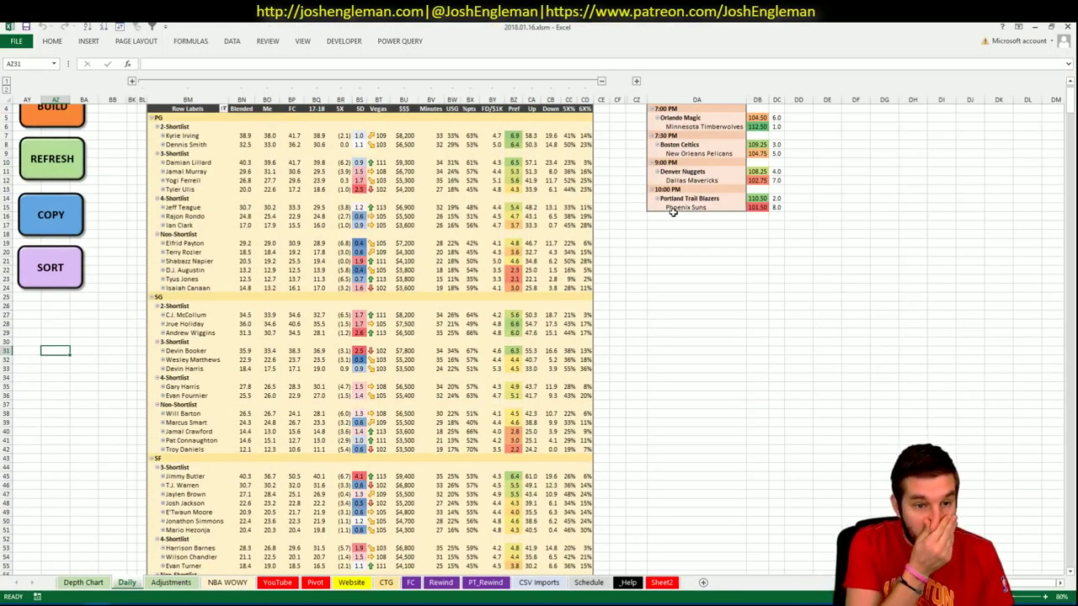
pyautogui.hotkey('alt', 'Tab')
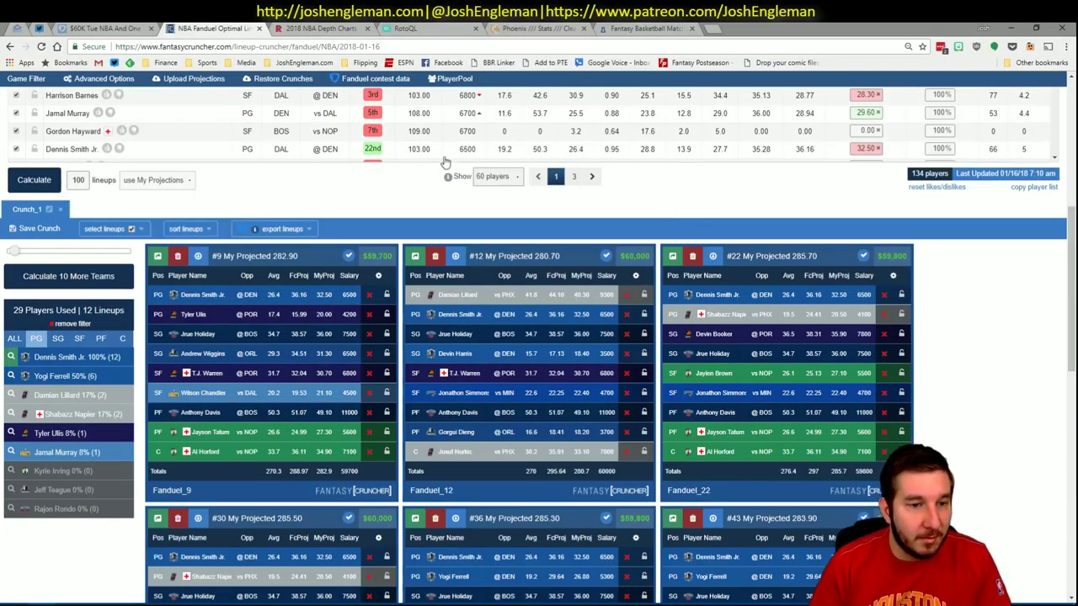
pyautogui.click(15, 337)
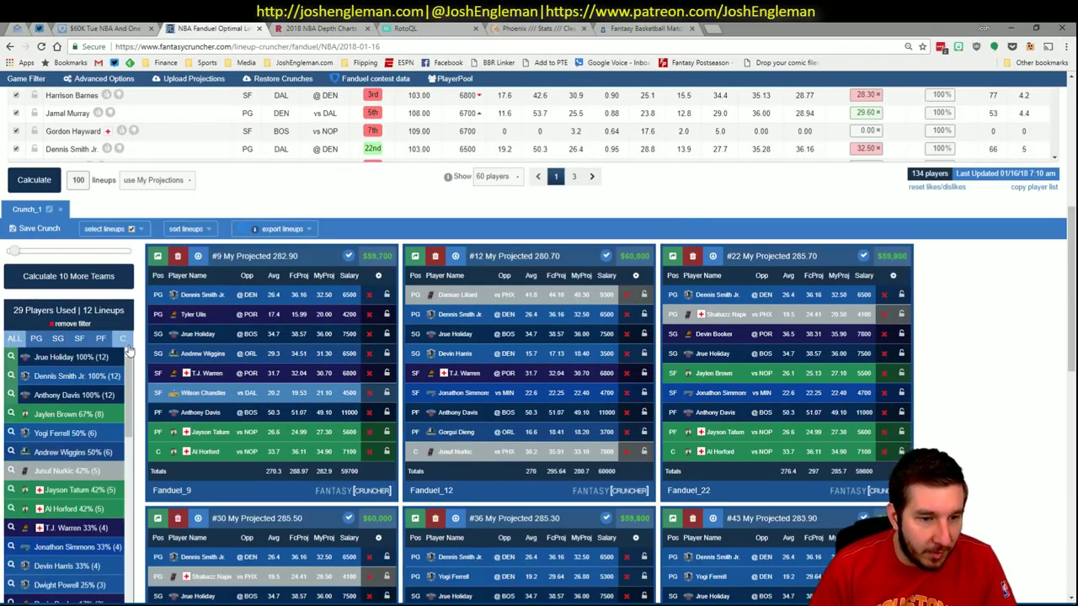
pyautogui.hotkey('alt', 'Tab')
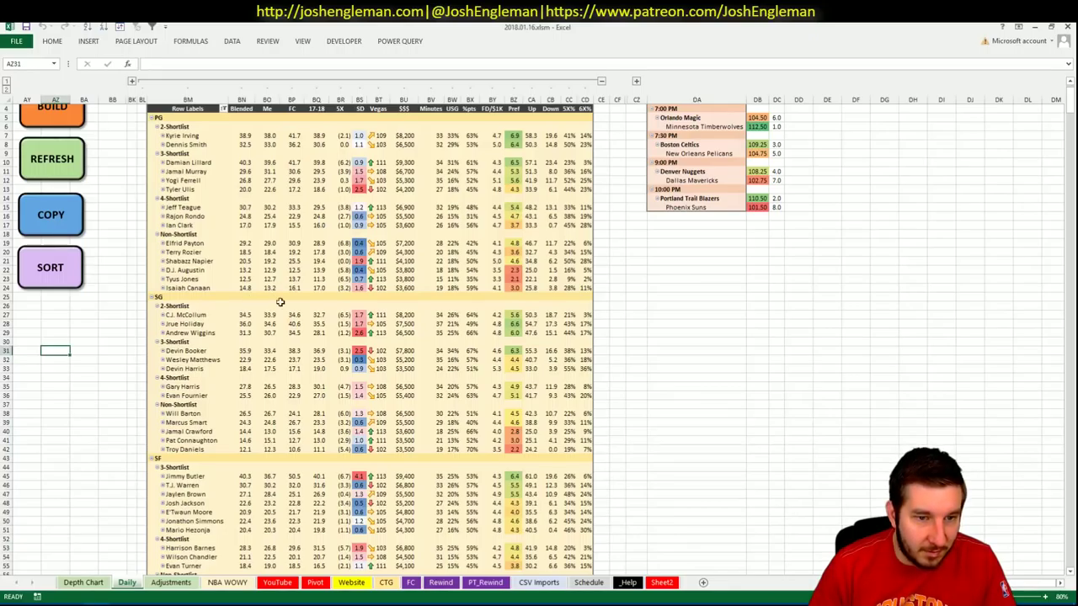
pyautogui.scroll(-2, 434, 323)
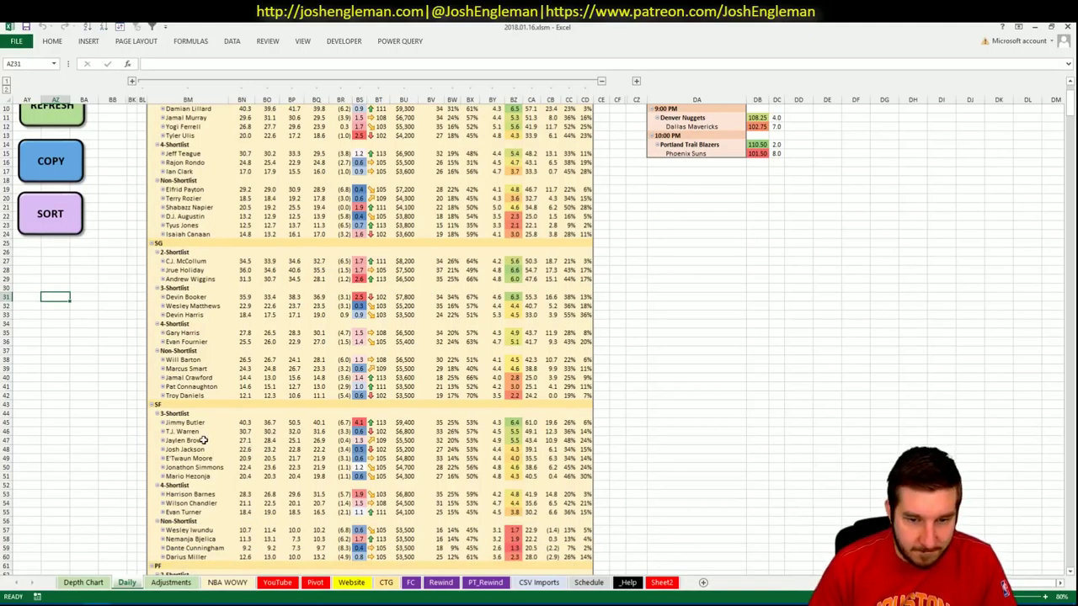
# - Add Jaylen Brown to the FantasyCruncher lineup filter and compare shooting guard and small forward exposure with the shortlist tiers on Excel's Daily sheet
pyautogui.hotkey('alt', 'Tab')
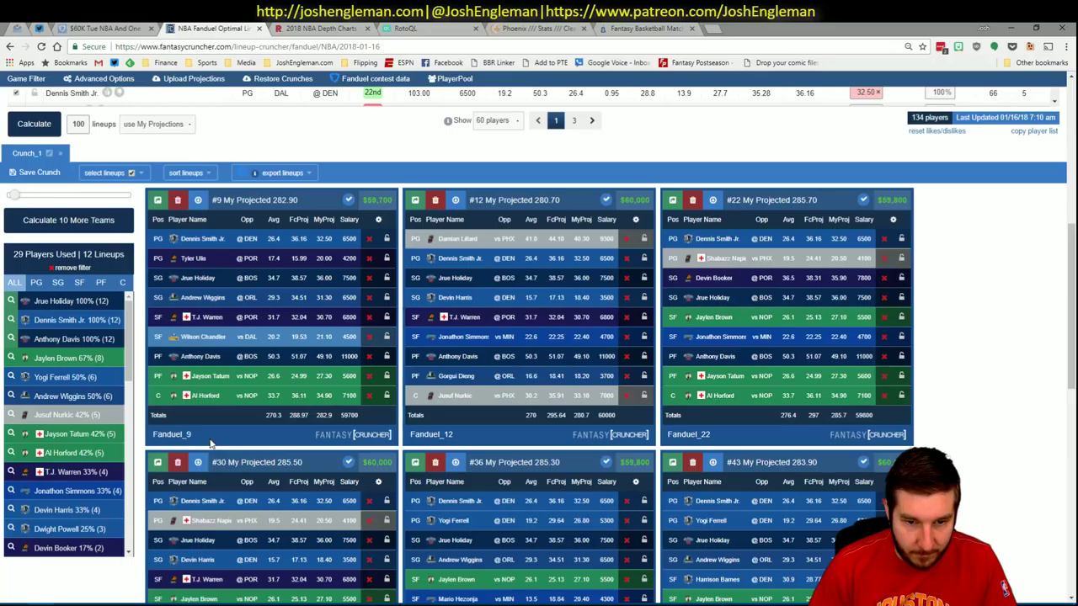
pyautogui.click(10, 359)
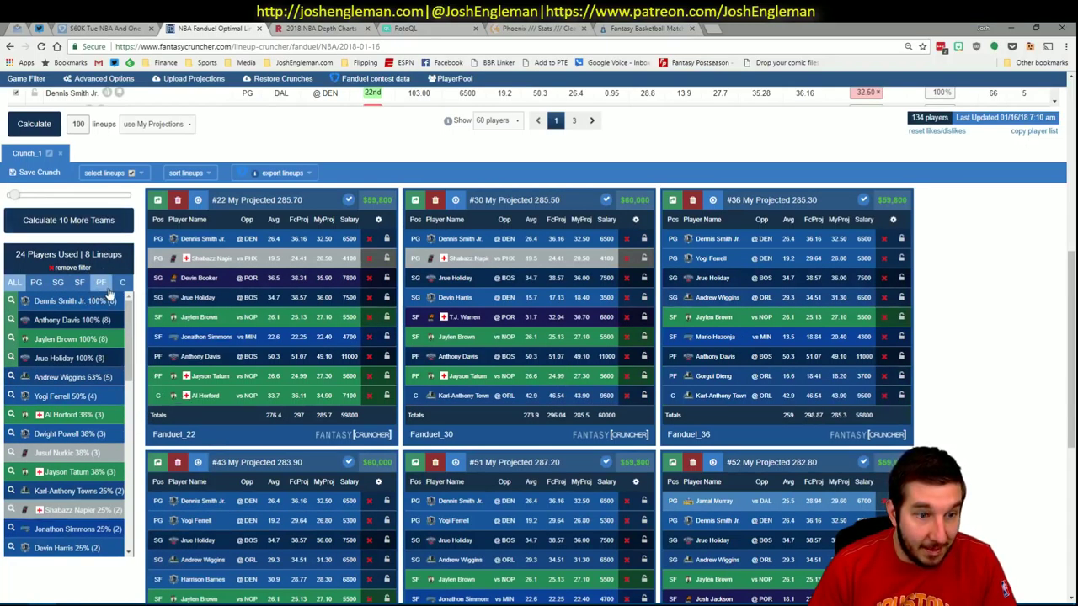
pyautogui.click(57, 283)
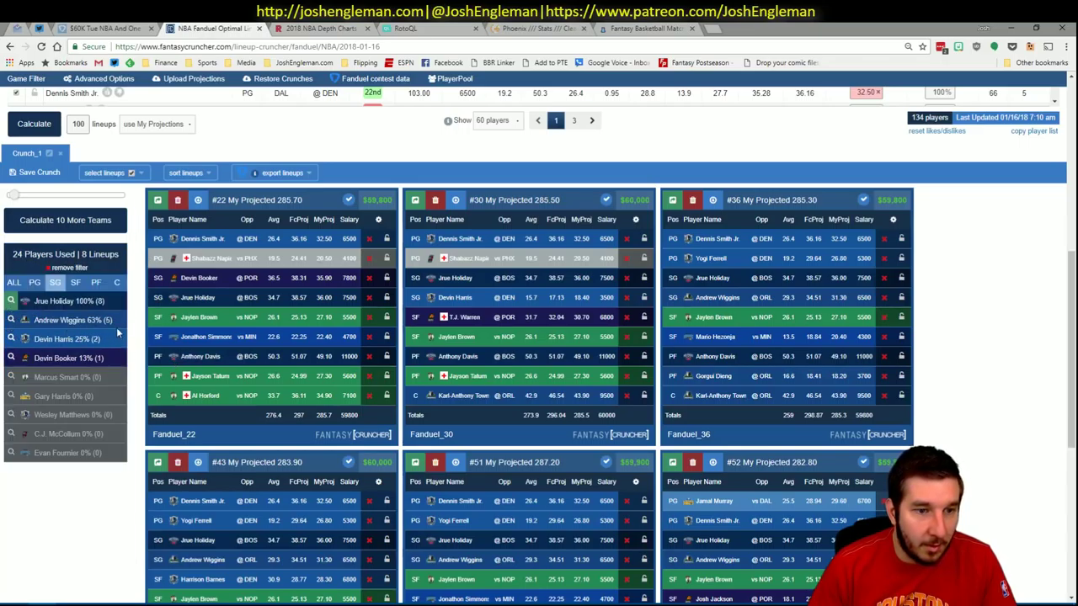
pyautogui.click(78, 283)
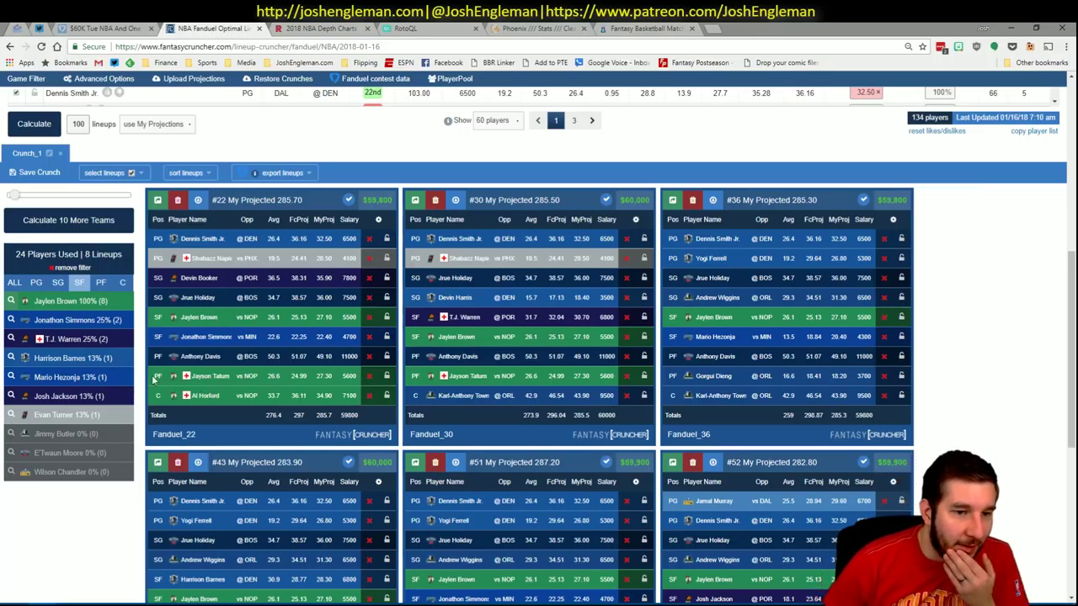
pyautogui.hotkey('alt', 'Tab')
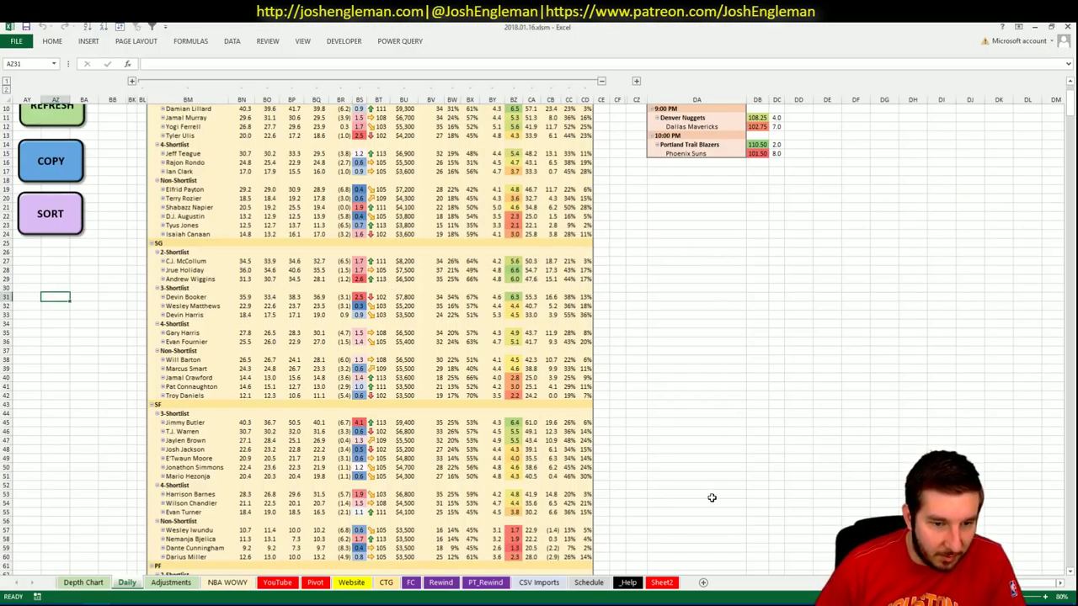
pyautogui.hotkey('alt', 'Tab')
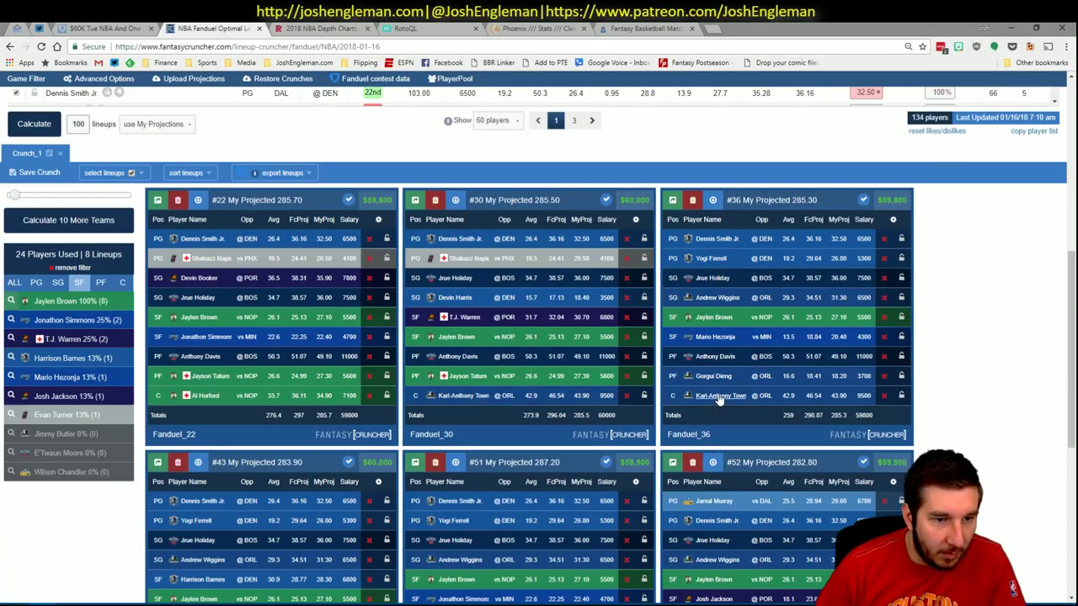
pyautogui.hotkey('alt', 'Tab')
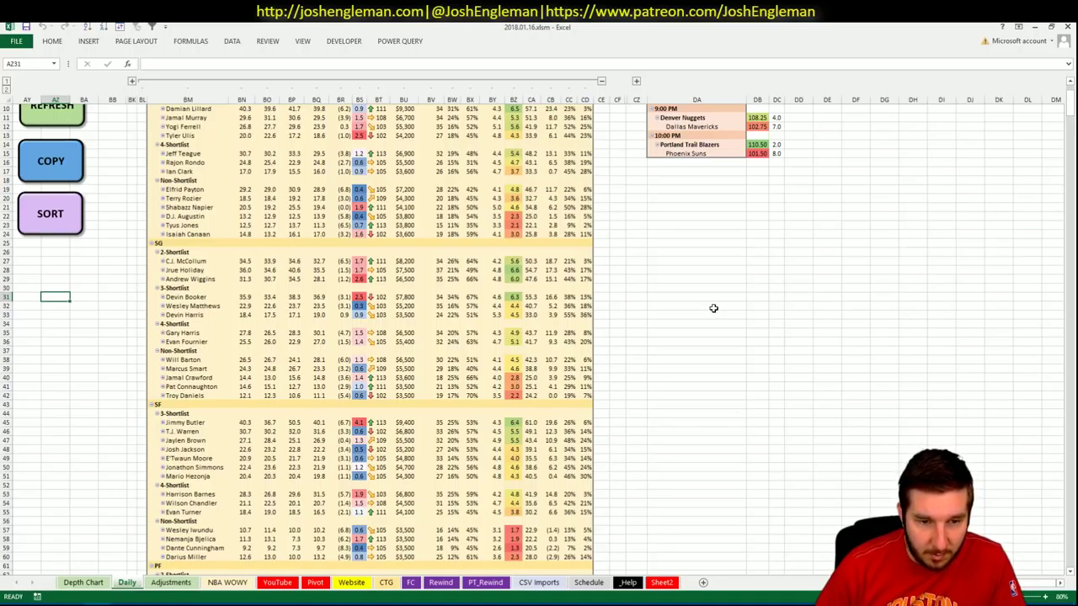
pyautogui.hotkey('alt', 'Tab')
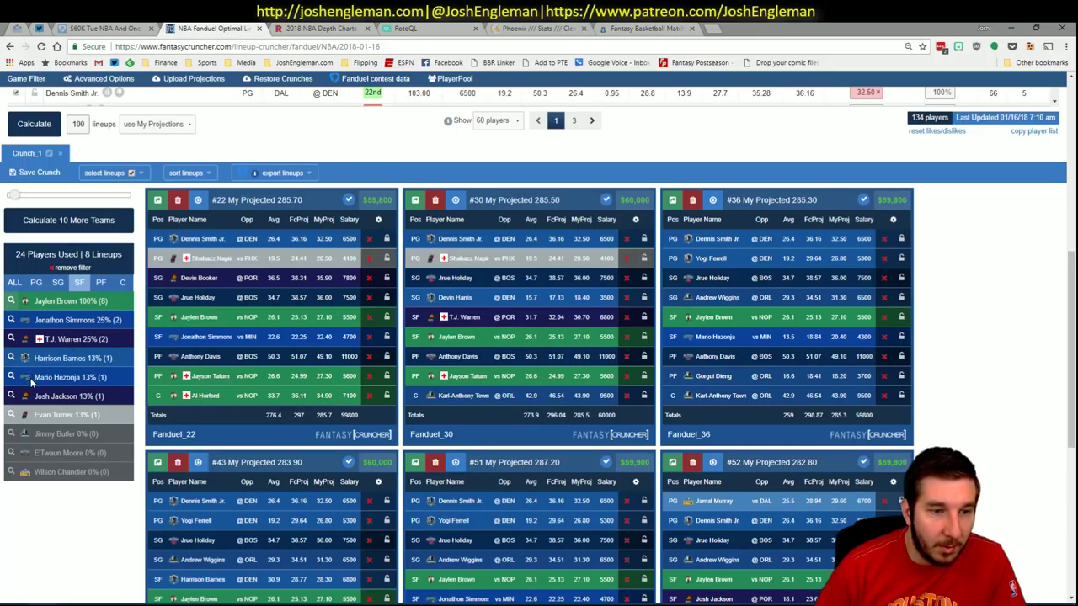
# - Review Mario Hezonja's news and game log, close it, and check the power forward exposure in the filtered lineups
pyautogui.click(53, 377)
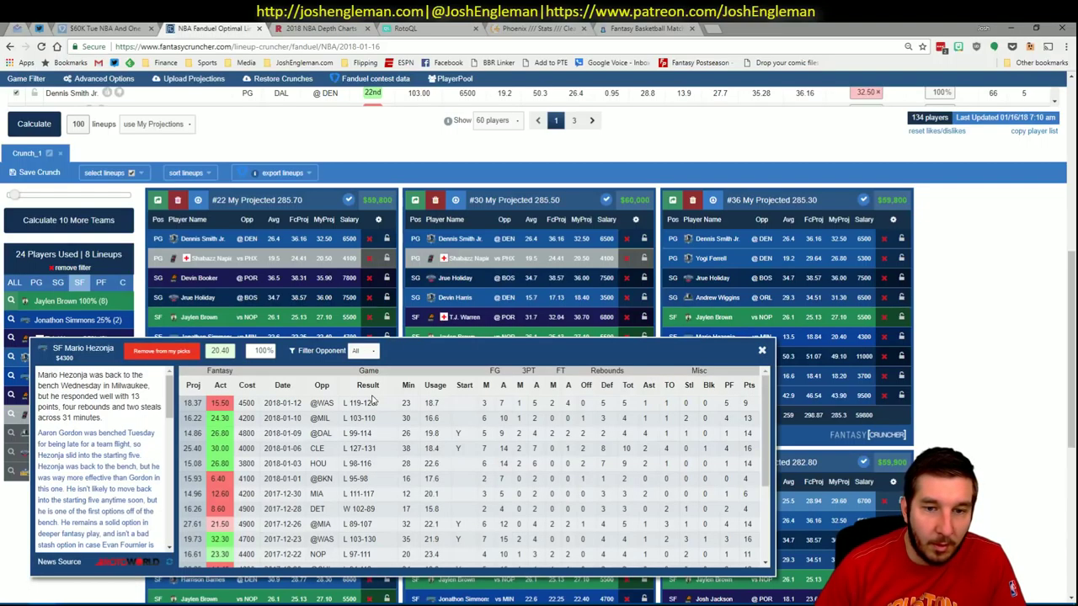
pyautogui.click(766, 352)
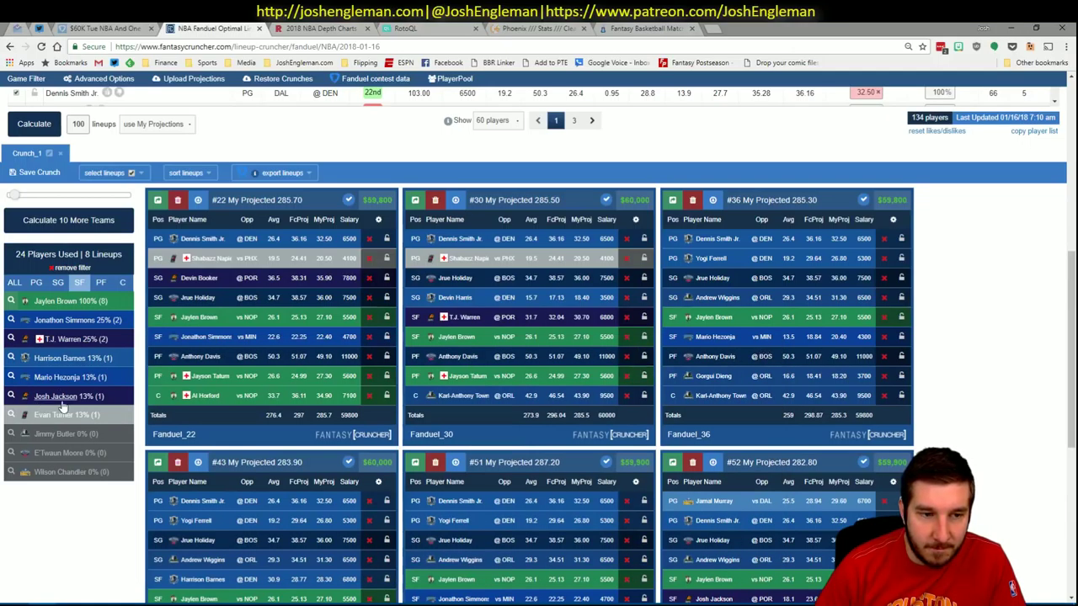
pyautogui.hotkey('alt', 'Tab')
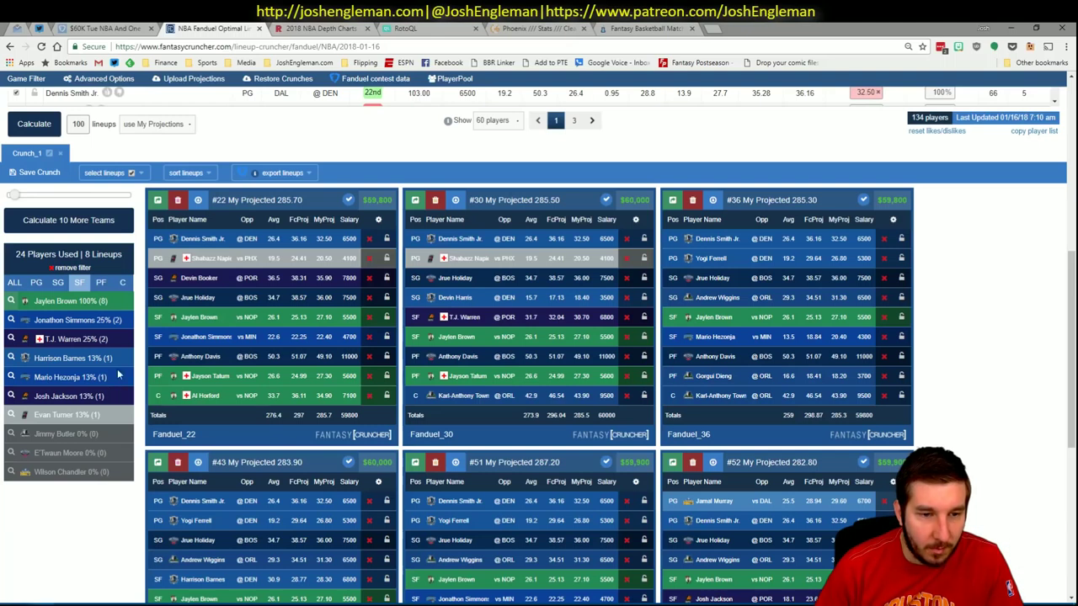
pyautogui.hotkey('alt', 'Tab')
pyautogui.click(100, 283)
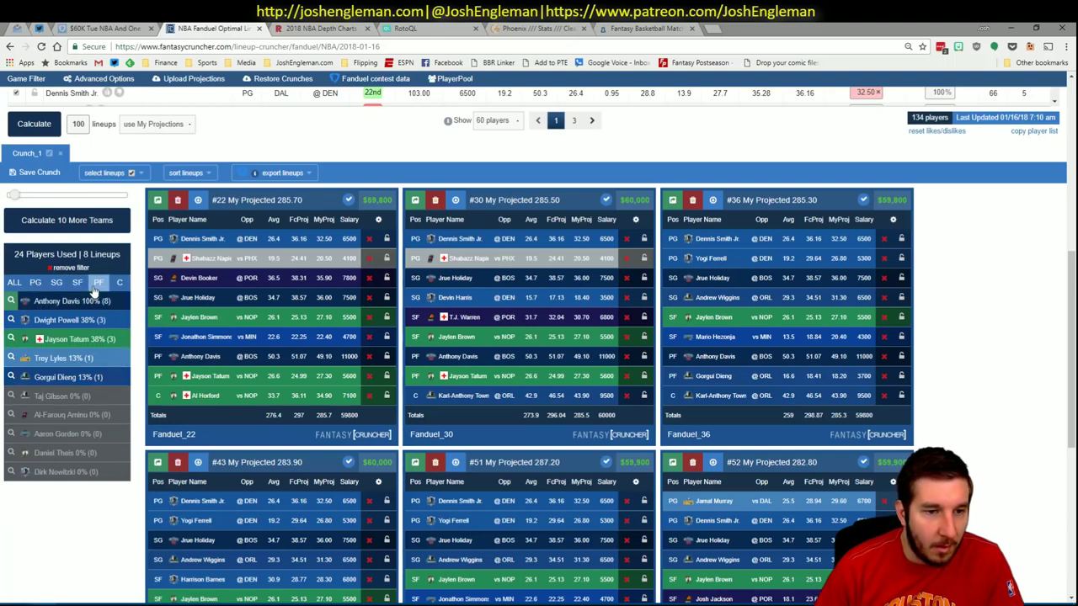
# - Sort the filtered FanDuel lineups by my projected points, highest first, and review the players in each lineup
pyautogui.scroll(-1, 99, 287)
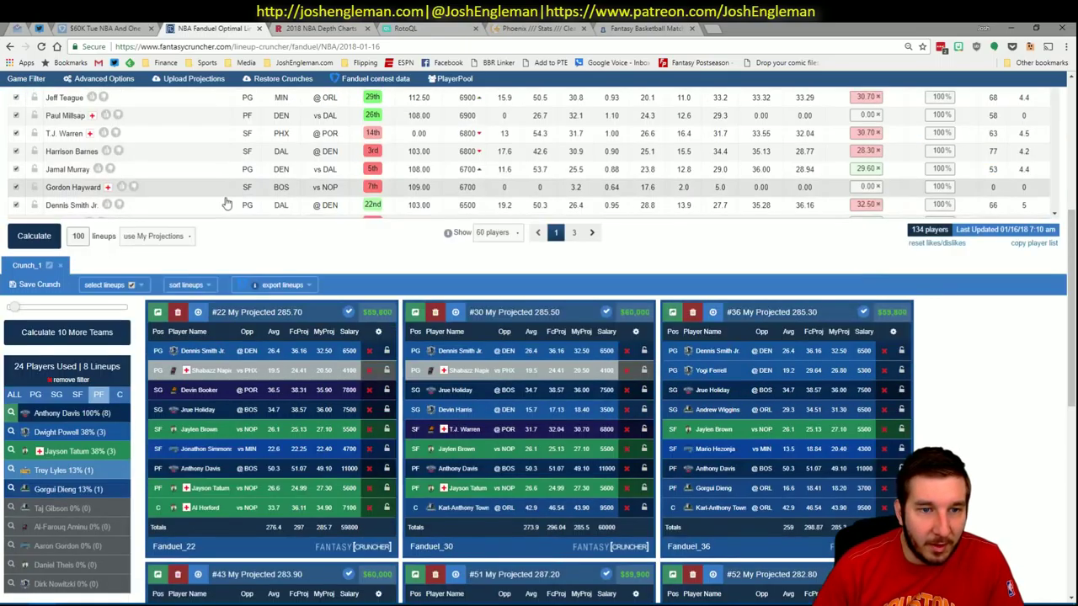
pyautogui.scroll(2, 194, 303)
pyautogui.click(186, 284)
pyautogui.click(203, 336)
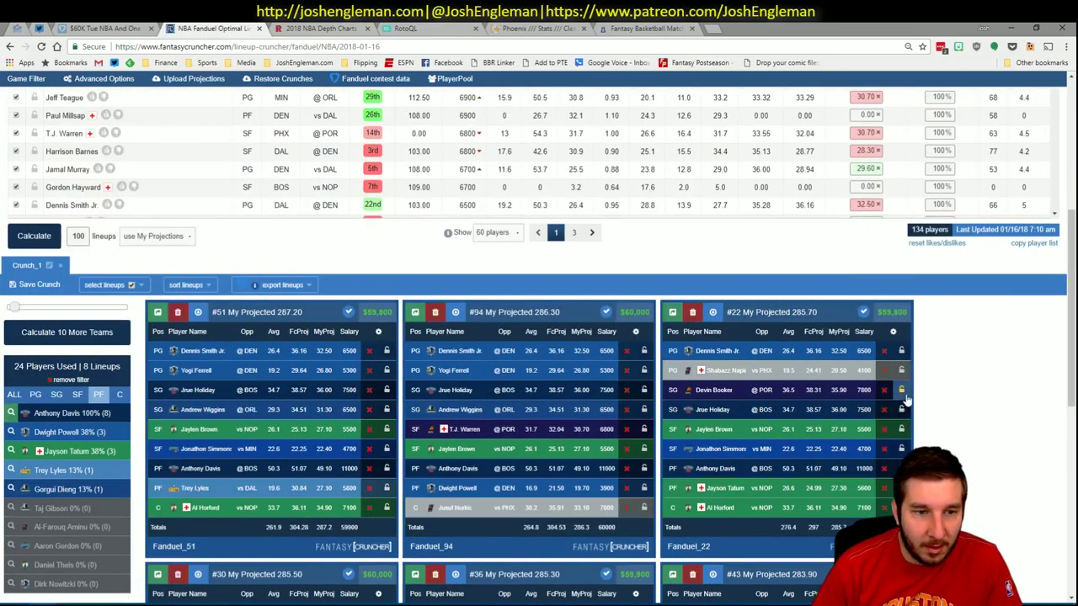
pyautogui.scroll(-5, 903, 396)
pyautogui.scroll(1, 903, 396)
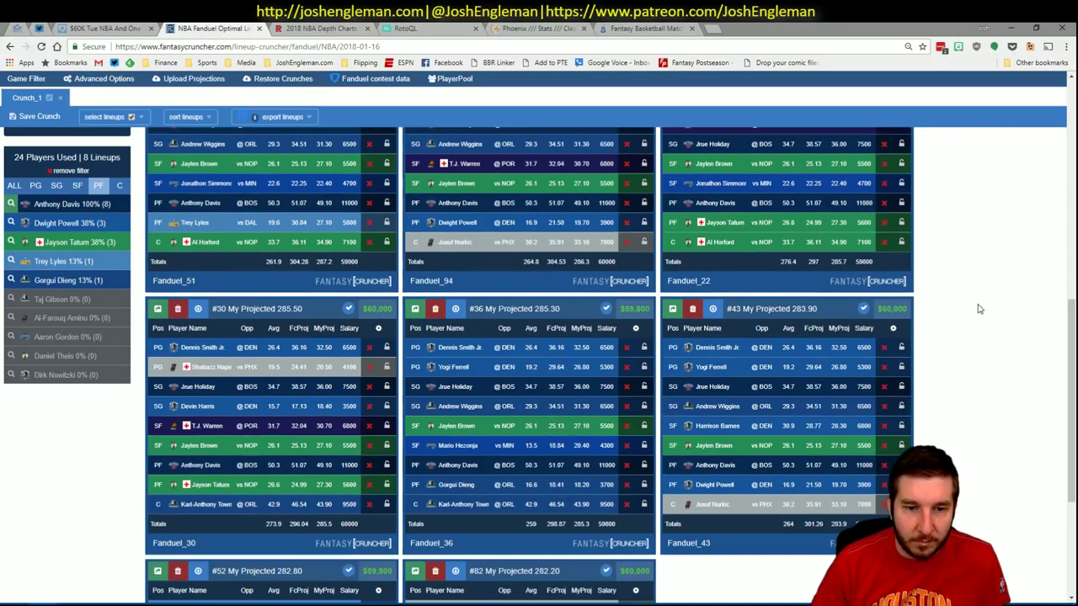
pyautogui.scroll(2, 979, 309)
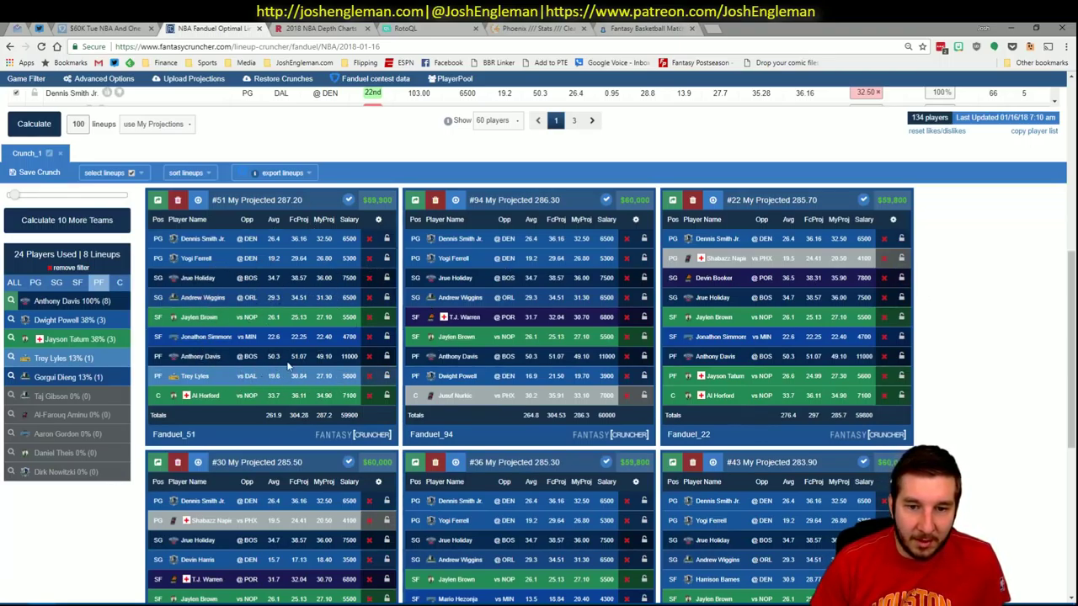
pyautogui.scroll(-3, 948, 334)
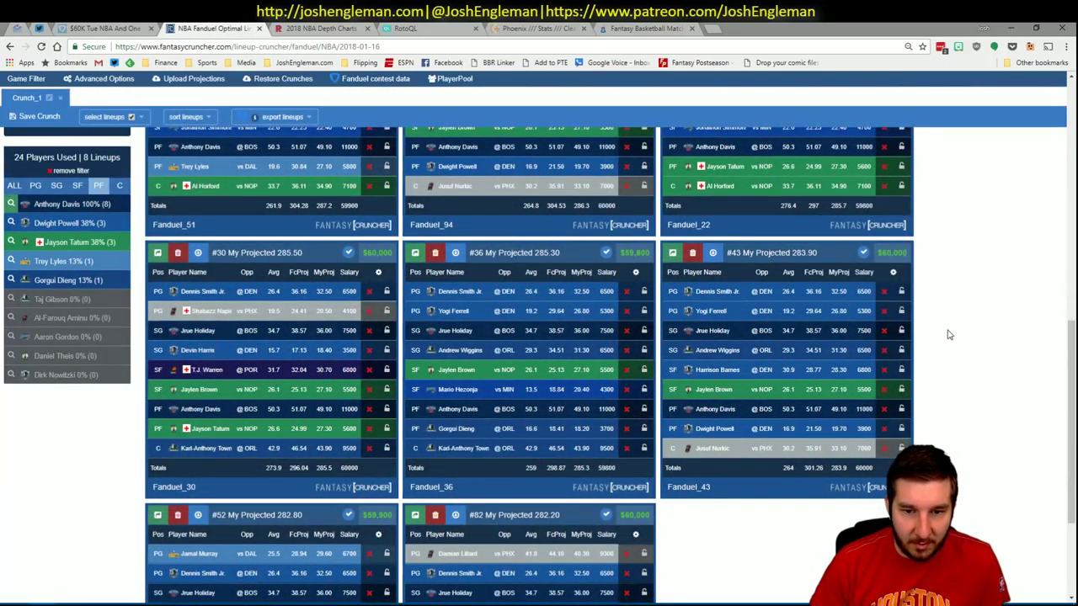
pyautogui.scroll(-2, 948, 334)
pyautogui.scroll(-1, 948, 334)
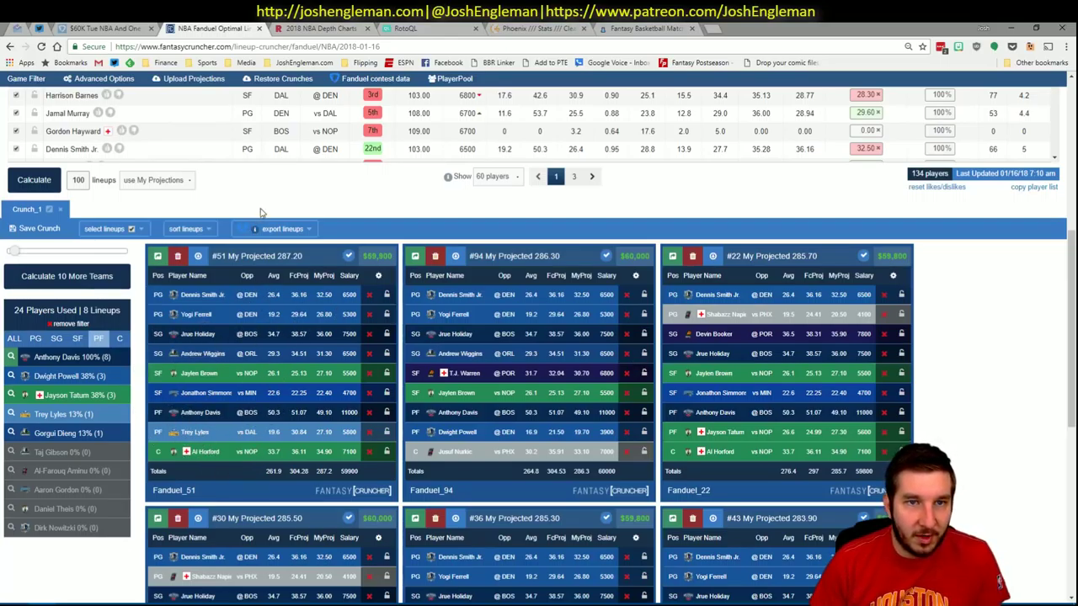
# - Open FantasyCruncher's DraftKings NBA lineup tool, and in Excel's Daily sheet swap the shortlist columns for the blended projections table and copy it
pyautogui.scroll(5, 268, 229)
pyautogui.moveTo(195, 120)
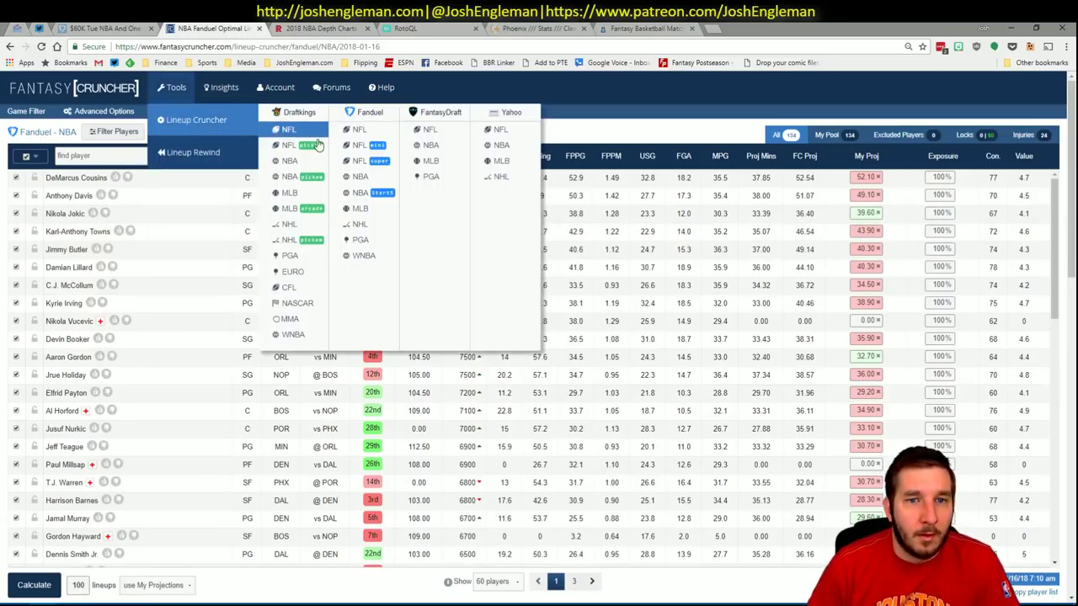
pyautogui.hotkey('alt', 'Tab')
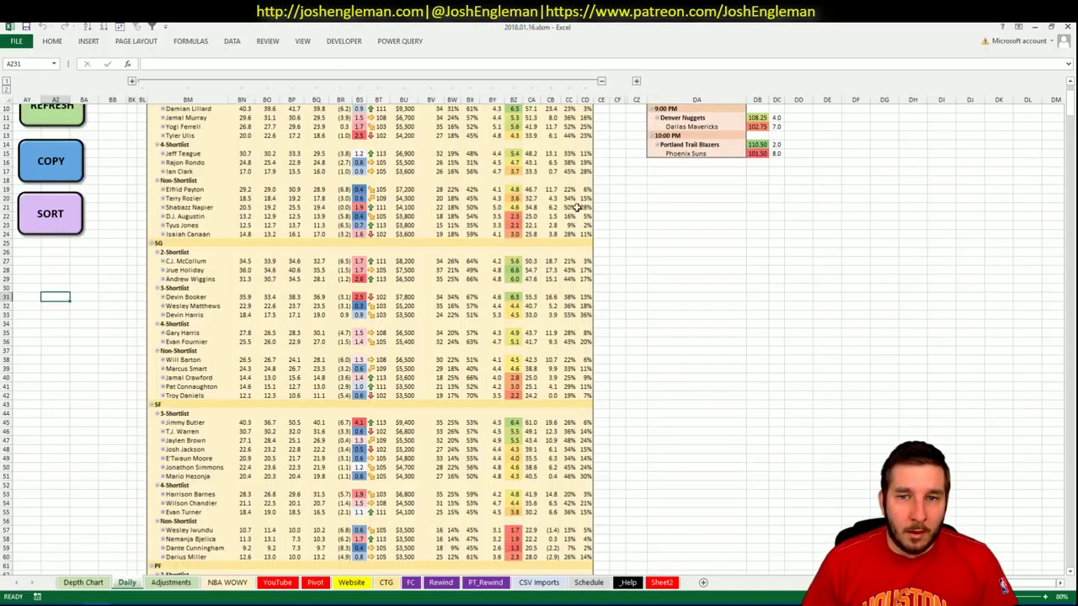
pyautogui.click(599, 81)
pyautogui.scroll(3, 332, 190)
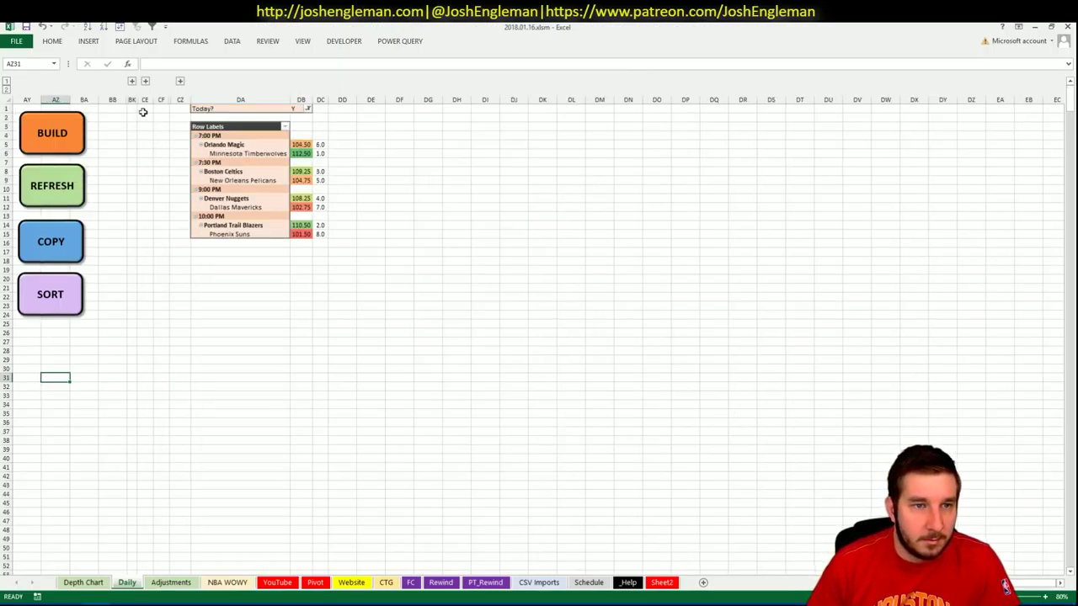
pyautogui.click(133, 80)
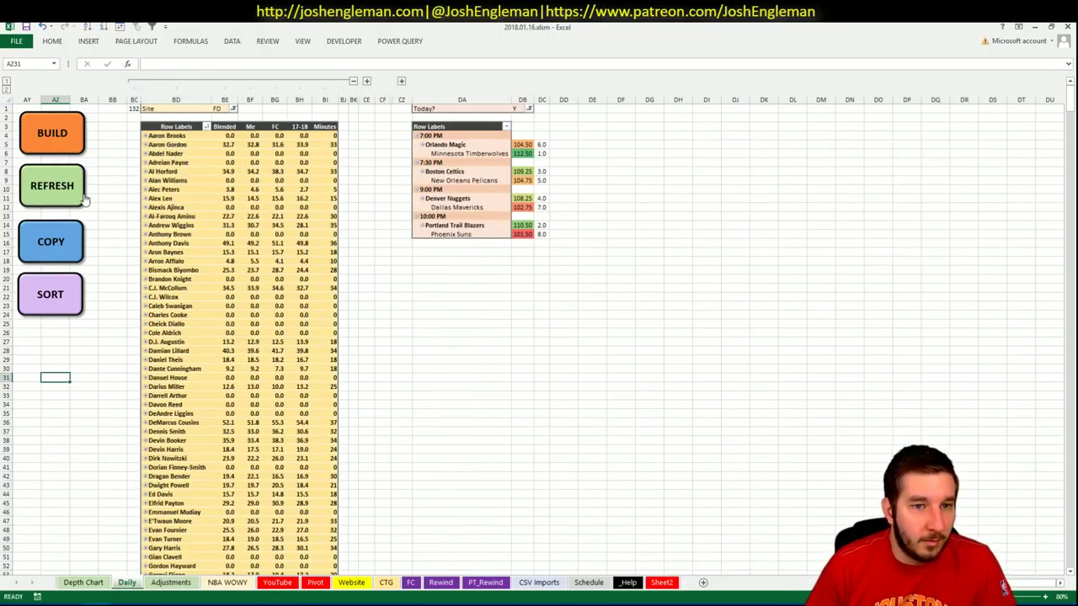
pyautogui.click(53, 221)
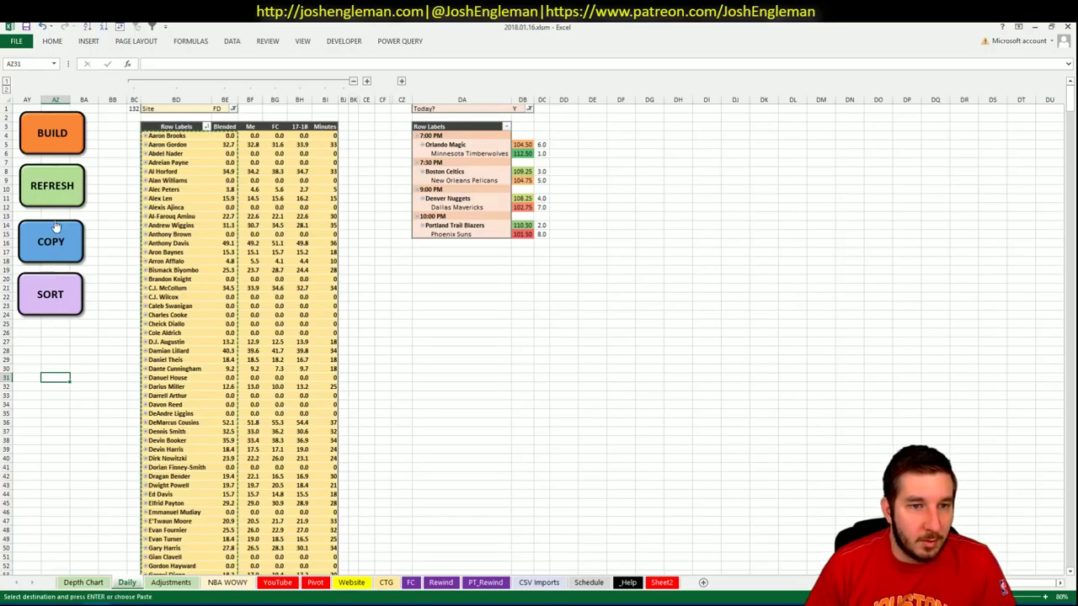
# - Return to FantasyCruncher and upload the copied player projections for NBA Draftkings 2018-01-16
pyautogui.hotkey('alt', 'Tab')
pyautogui.click(284, 132)
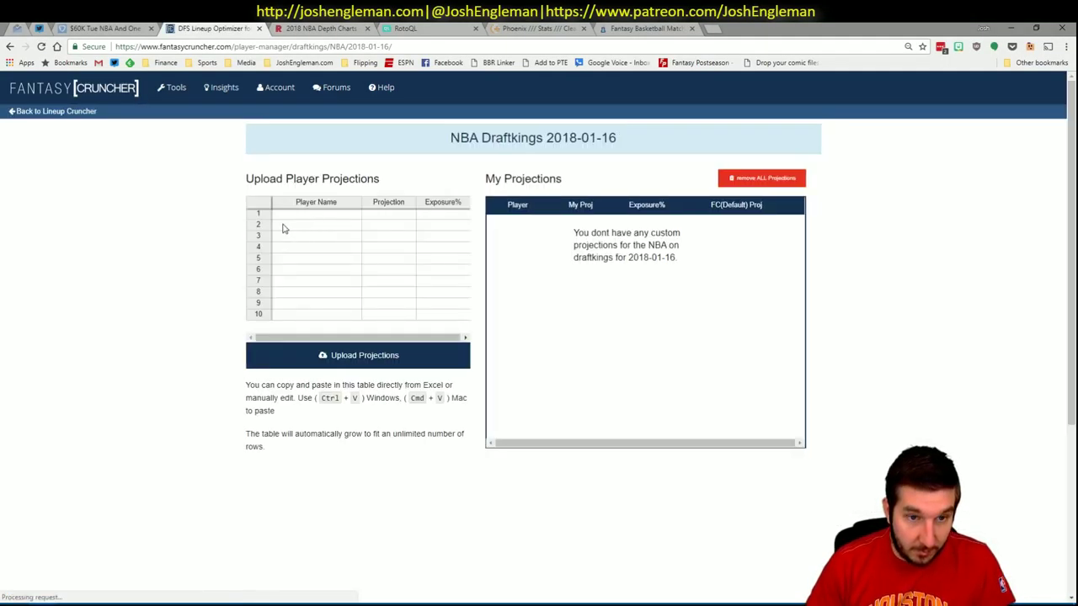
pyautogui.click(309, 217)
pyautogui.hotkey('ctrl', 'v')
pyautogui.click(385, 352)
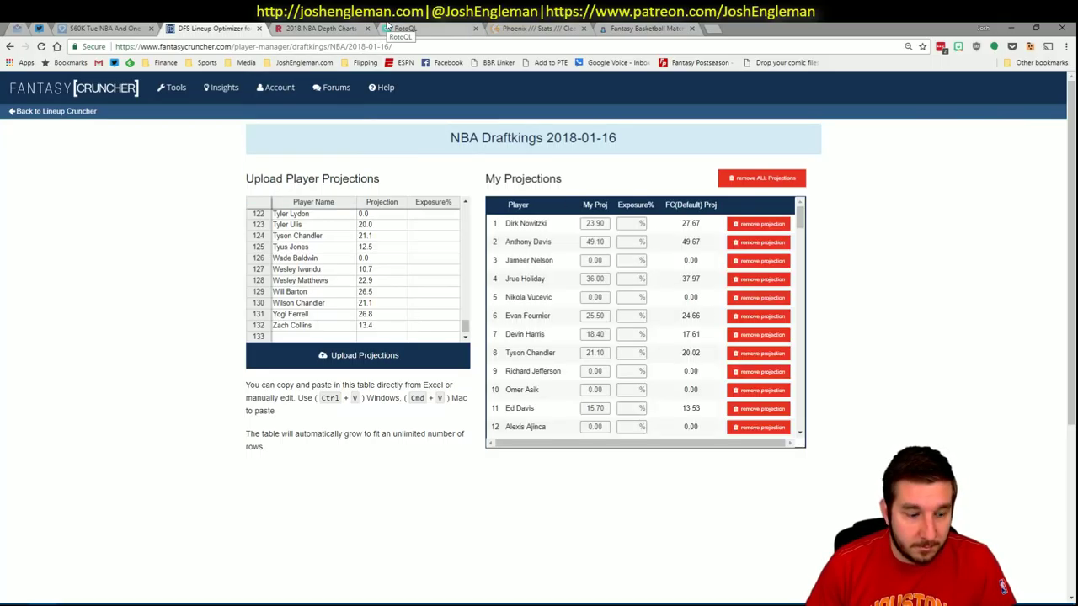
# - Return to the DraftKings lineup cruncher and set the randomness to 10% in the advanced options
pyautogui.click(67, 112)
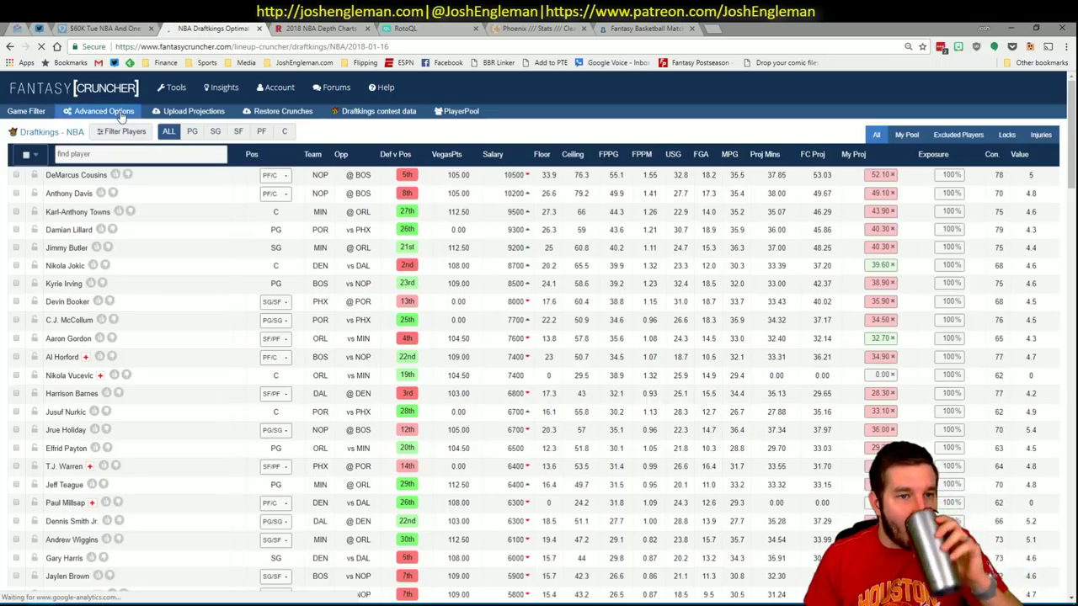
pyautogui.click(122, 116)
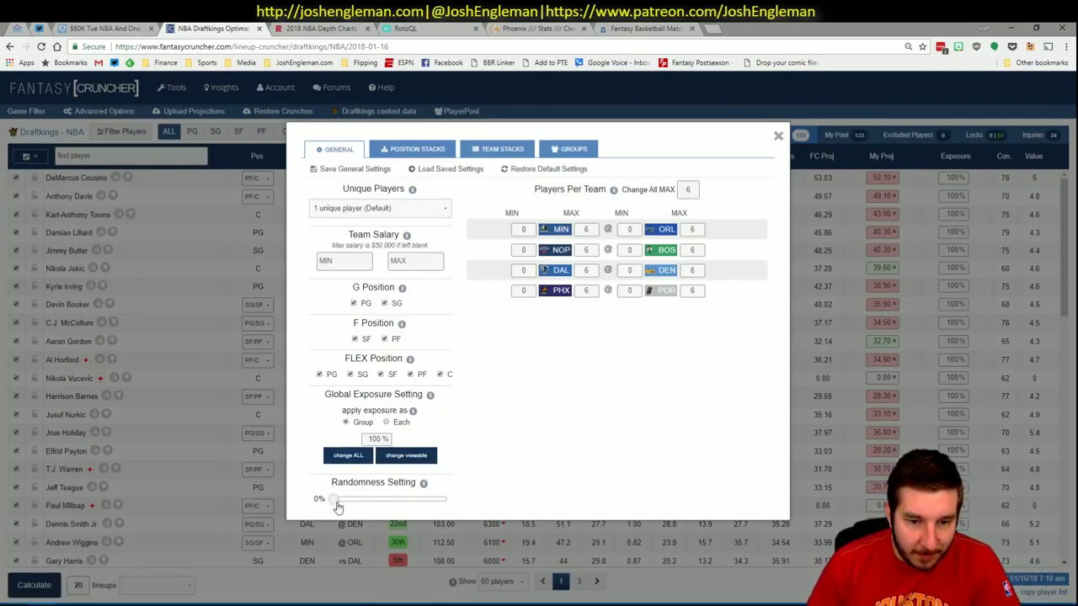
pyautogui.moveTo(336, 500); pyautogui.dragTo(346, 500)
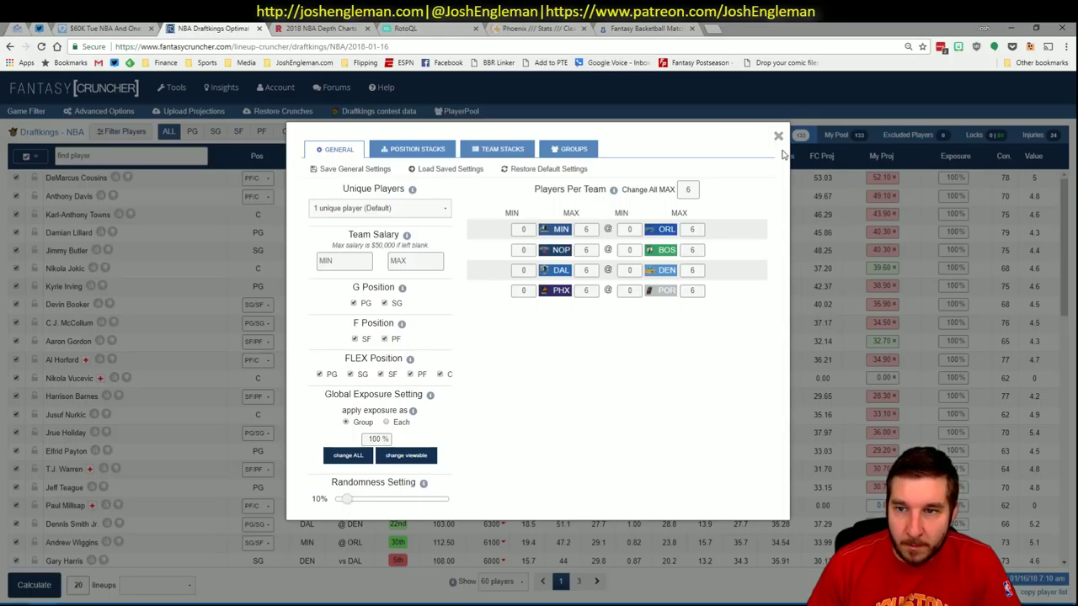
pyautogui.click(778, 135)
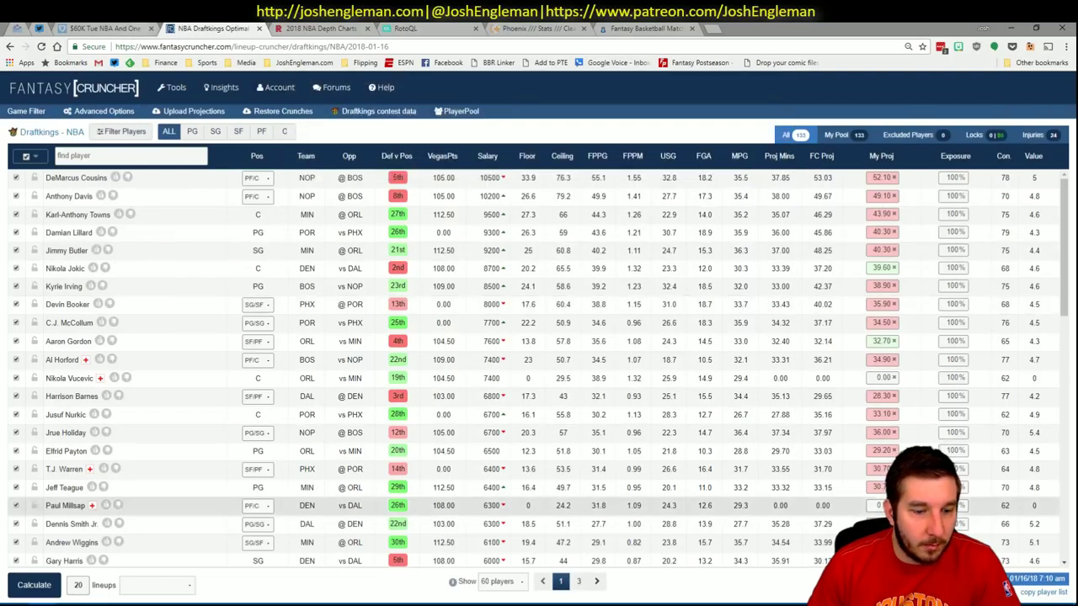
# - Calculate 50 DraftKings lineups using My Projections
pyautogui.doubleClick(85, 590)
pyautogui.write('56')
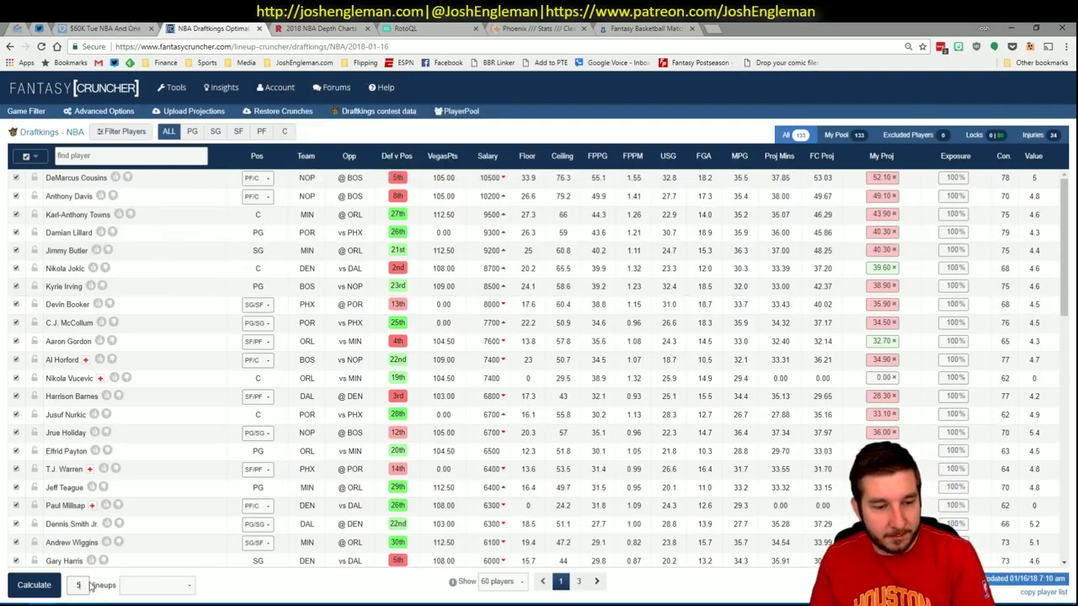
pyautogui.click(164, 589)
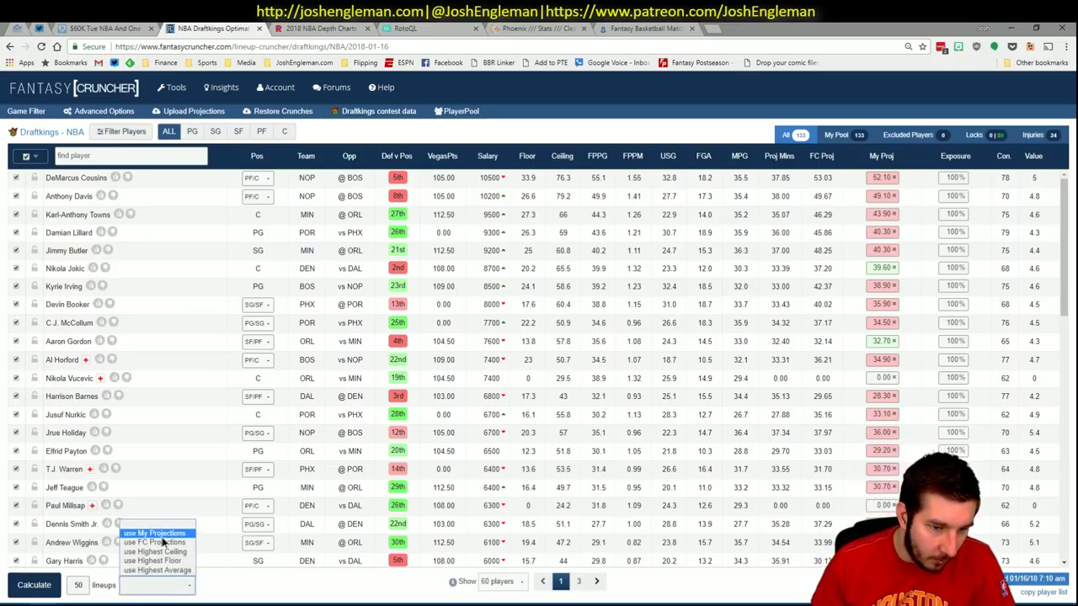
pyautogui.click(152, 538)
pyautogui.press('Return')
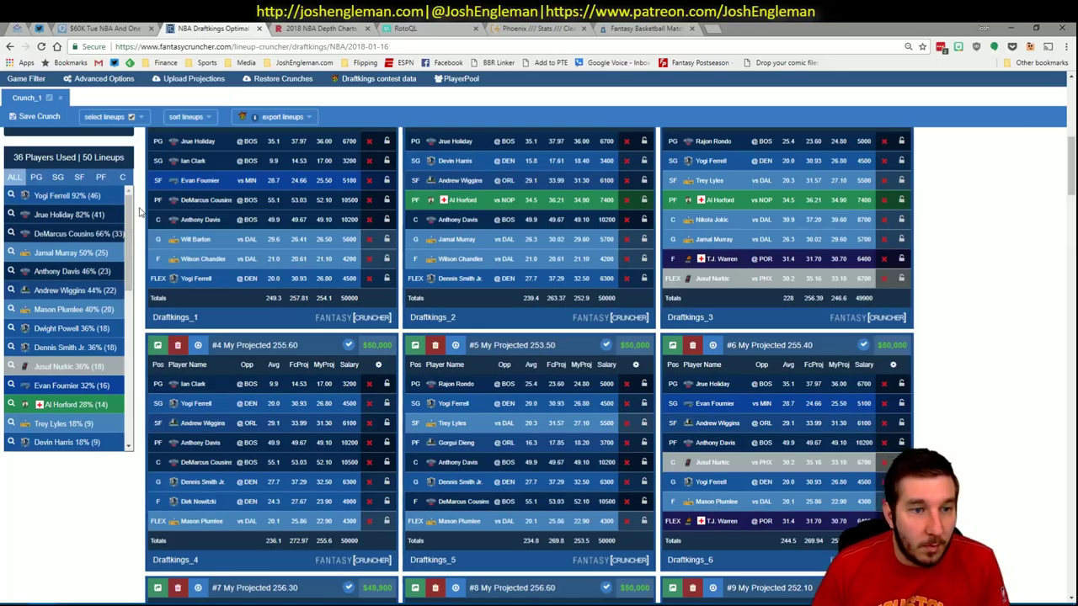
# - Switch to Excel and expand the Daily sheet's grouped columns holding the overall shortlist table for all positions
pyautogui.scroll(3, 141, 212)
pyautogui.hotkey('alt', 'Tab')
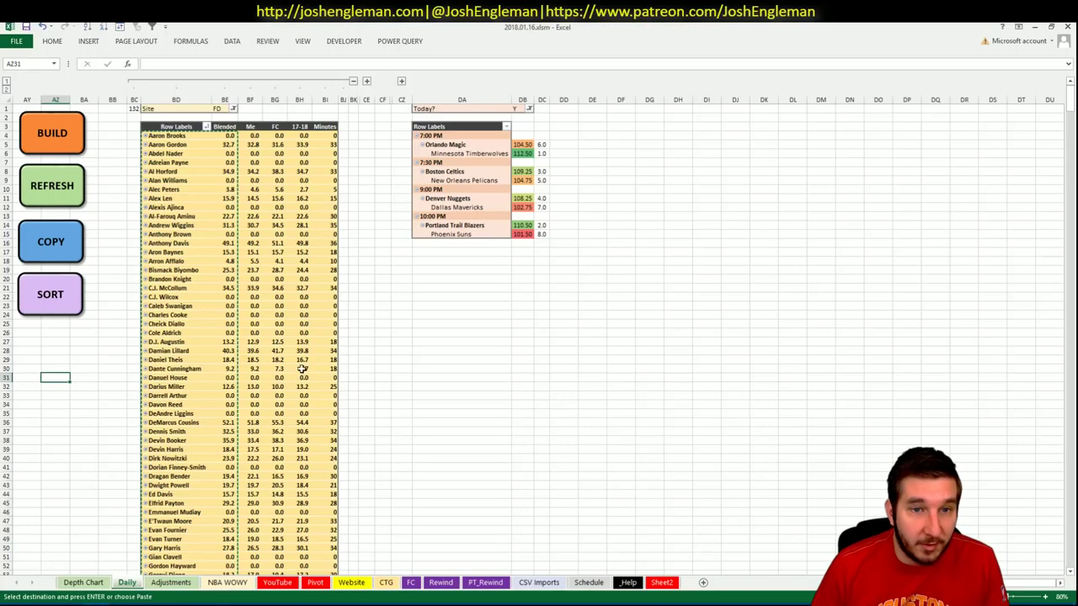
pyautogui.click(401, 81)
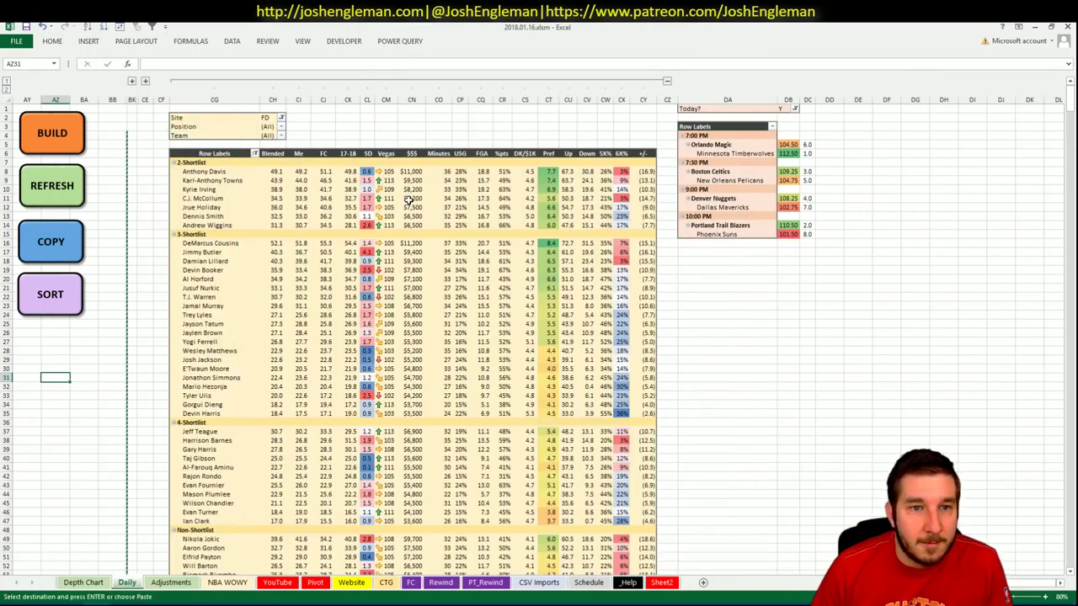
pyautogui.rightClick(322, 178)
pyautogui.press('Escape')
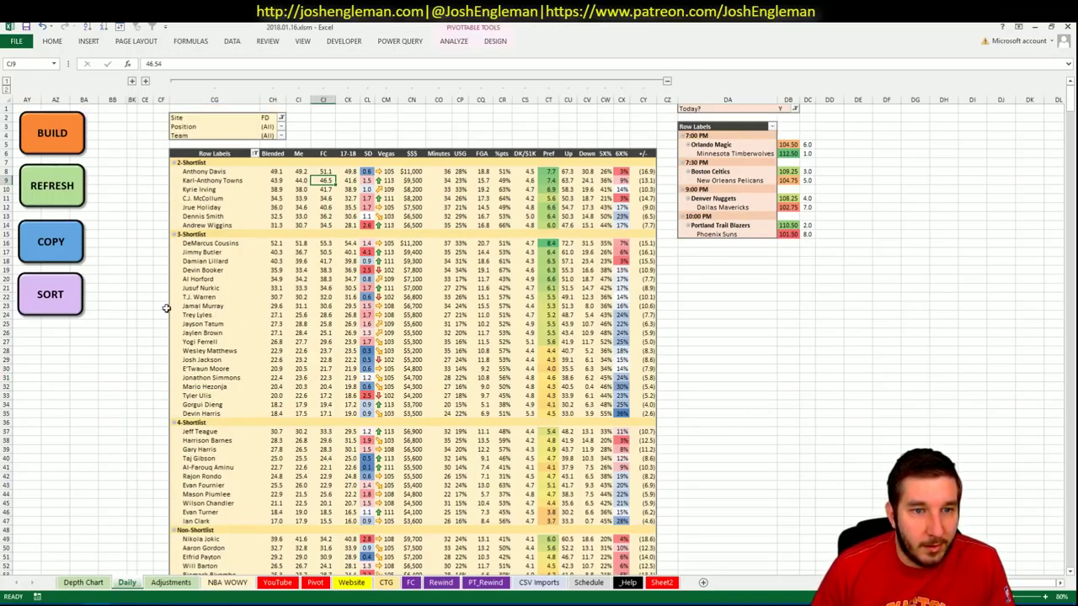
# - Compare the player exposure of the 50 DraftKings lineups in FantasyCruncher with the shortlist tiers on Excel's Daily sheet
pyautogui.hotkey('alt', 'Tab')
pyautogui.hotkey('alt', 'Tab')
pyautogui.hotkey('alt', 'Tab')
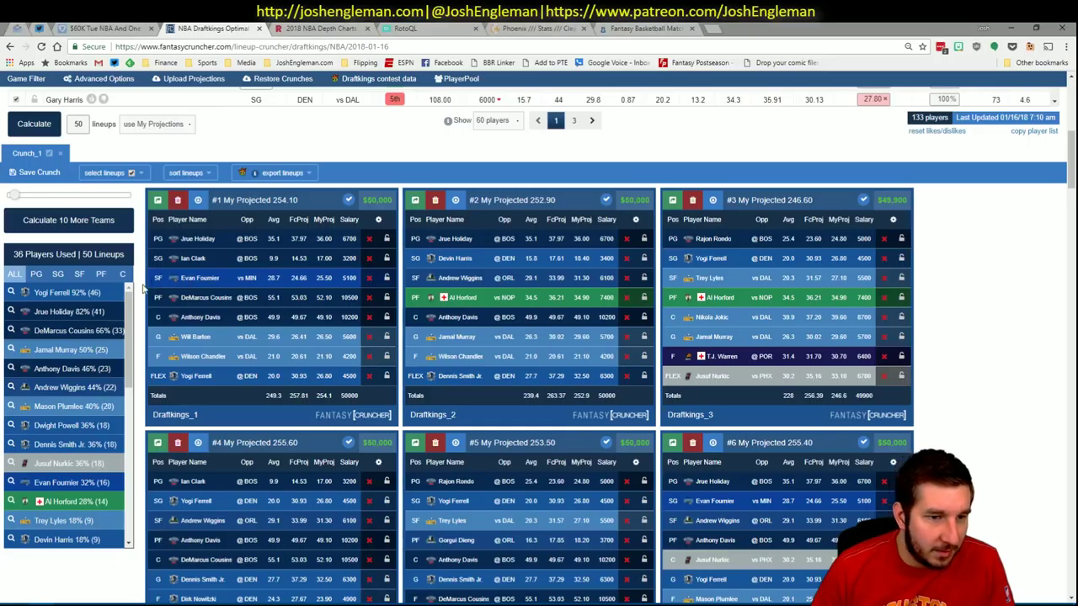
pyautogui.hotkey('alt', 'Tab')
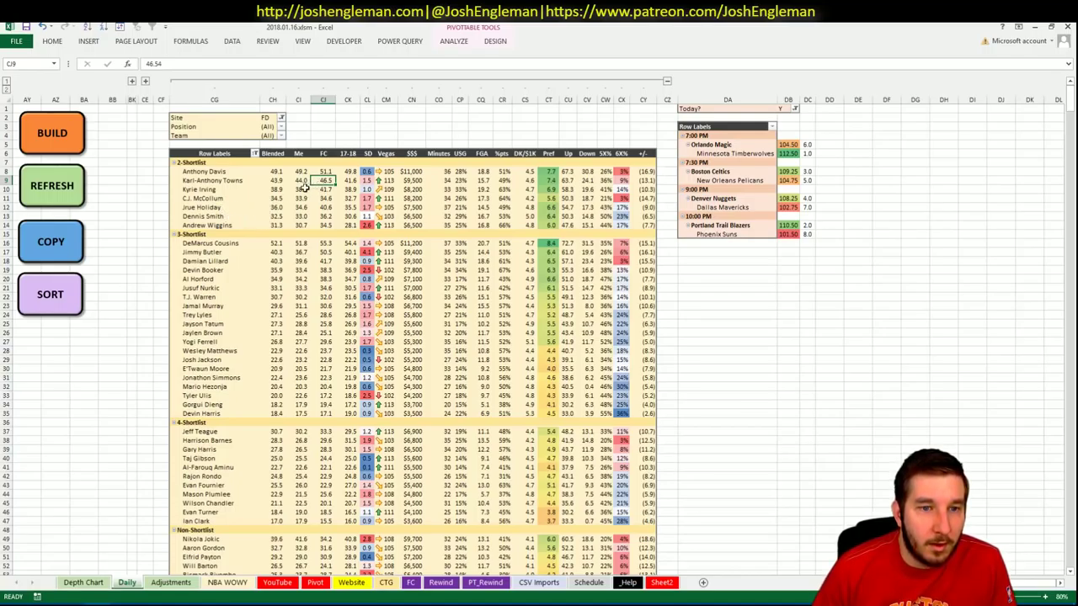
pyautogui.hotkey('alt', 'Tab')
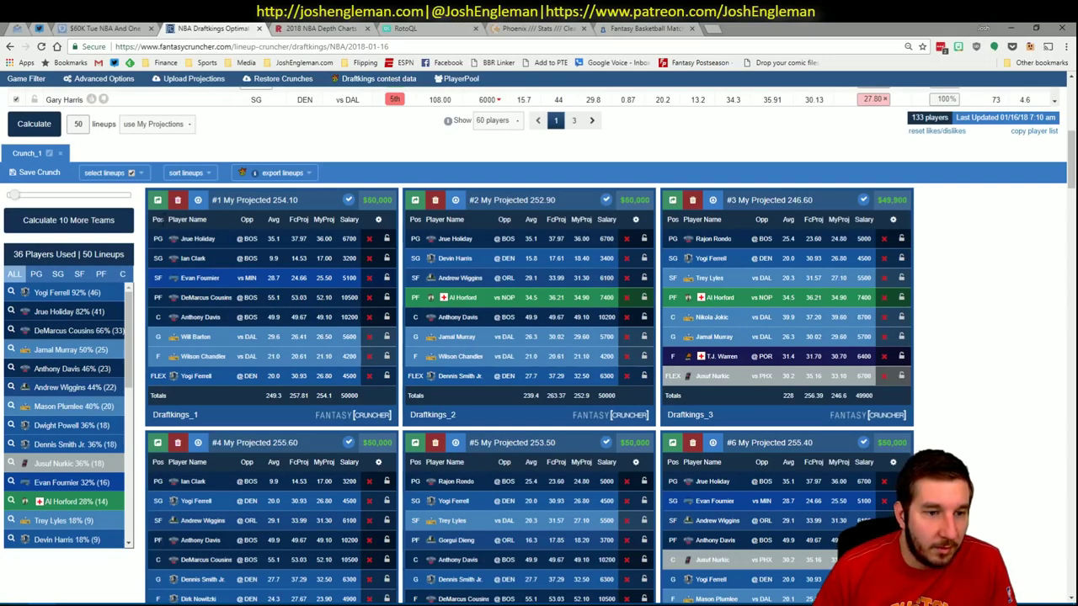
pyautogui.hotkey('alt', 'Tab')
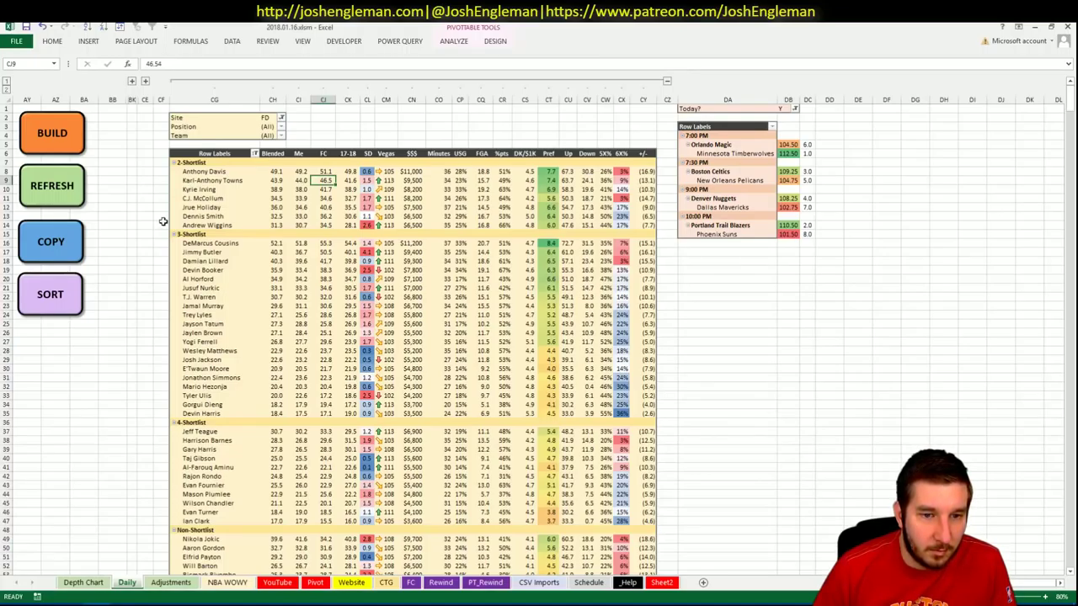
pyautogui.hotkey('alt', 'Tab')
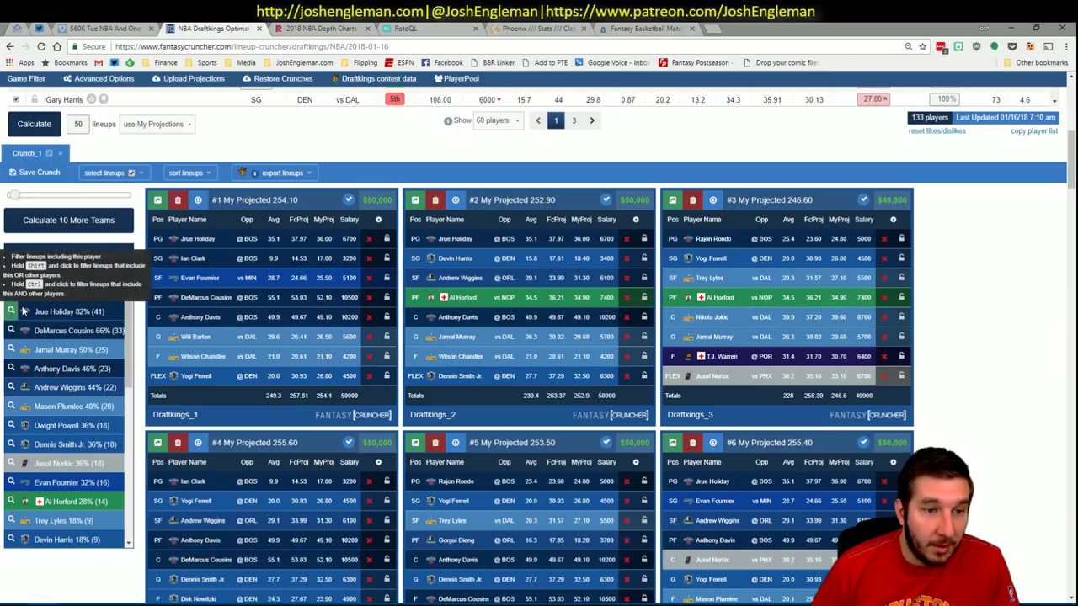
# - Filter the DraftKings lineups to those with both Jrue Holiday and Yogi Ferrell, checking the choices against the Excel shortlist
pyautogui.hotkey('alt', 'Tab')
pyautogui.hotkey('alt', 'Tab')
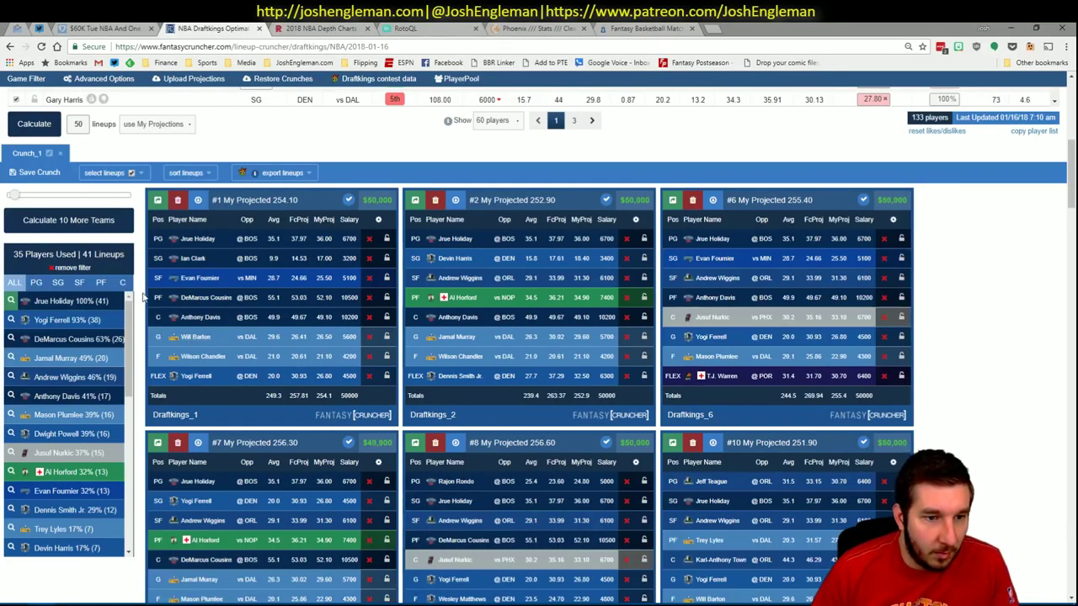
pyautogui.hotkey('alt', 'Tab')
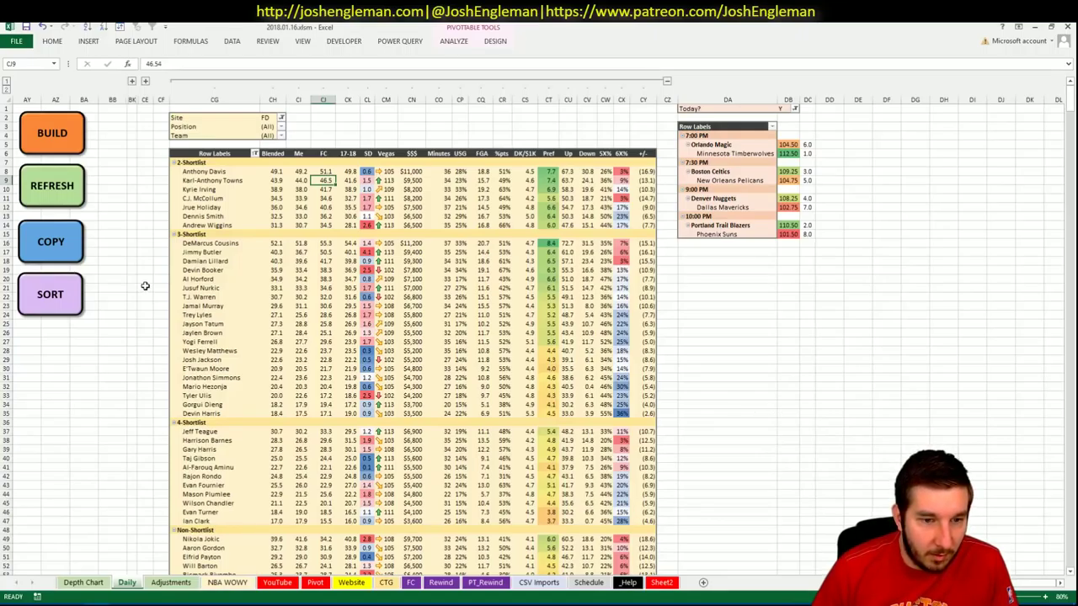
pyautogui.hotkey('alt', 'Tab')
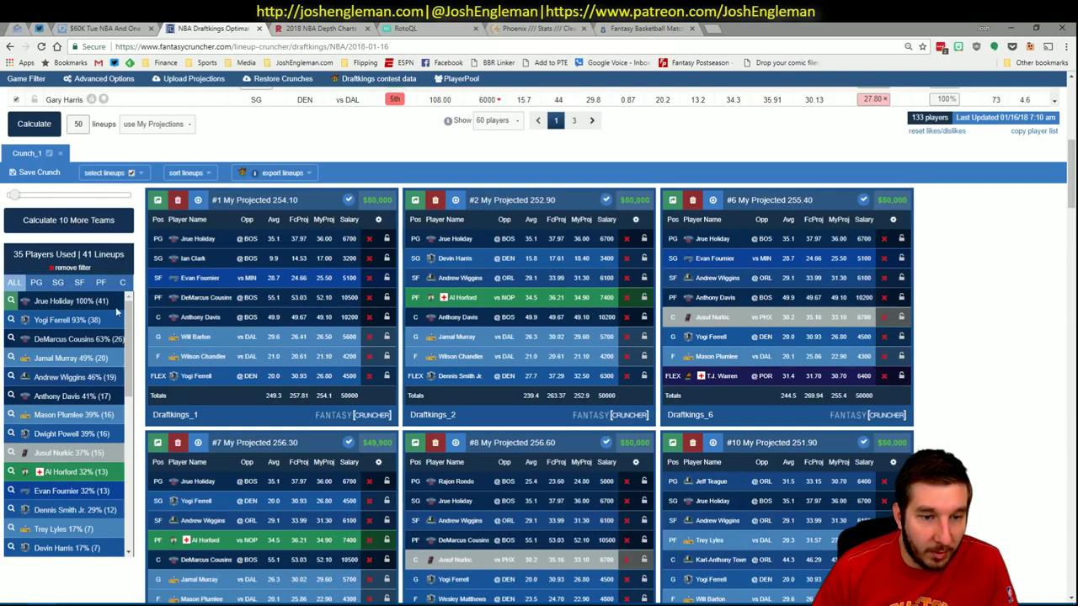
pyautogui.click(11, 320)
pyautogui.scroll(2, 139, 305)
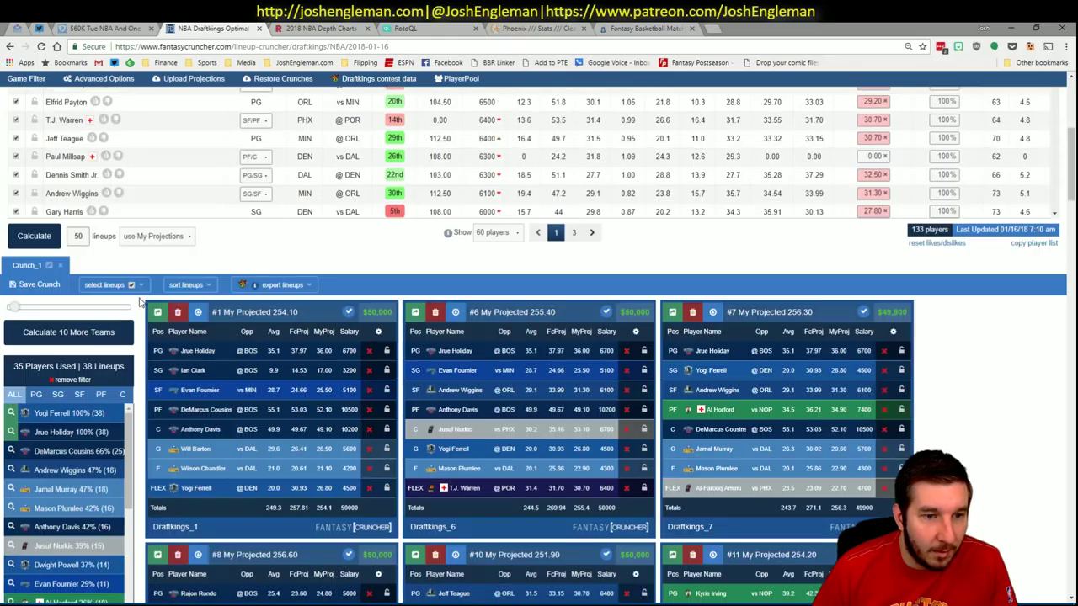
pyautogui.click(900, 409)
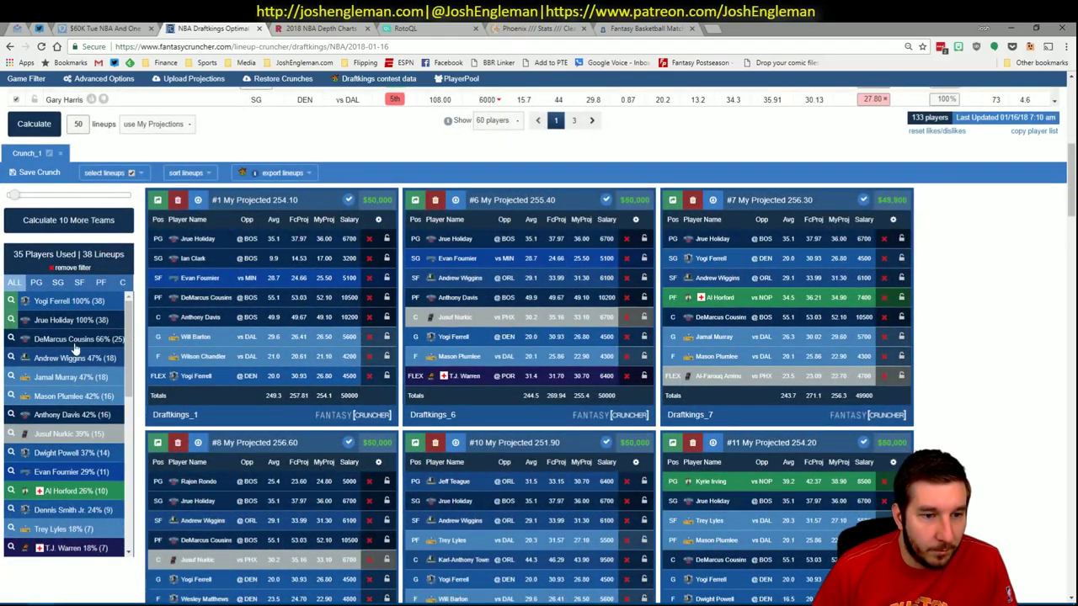
# - Narrow the lineup filter further by adding Andrew Wiggins and Anthony Davis, consulting the shortlist in Excel
pyautogui.hotkey('alt', 'Tab')
pyautogui.hotkey('alt', 'Tab')
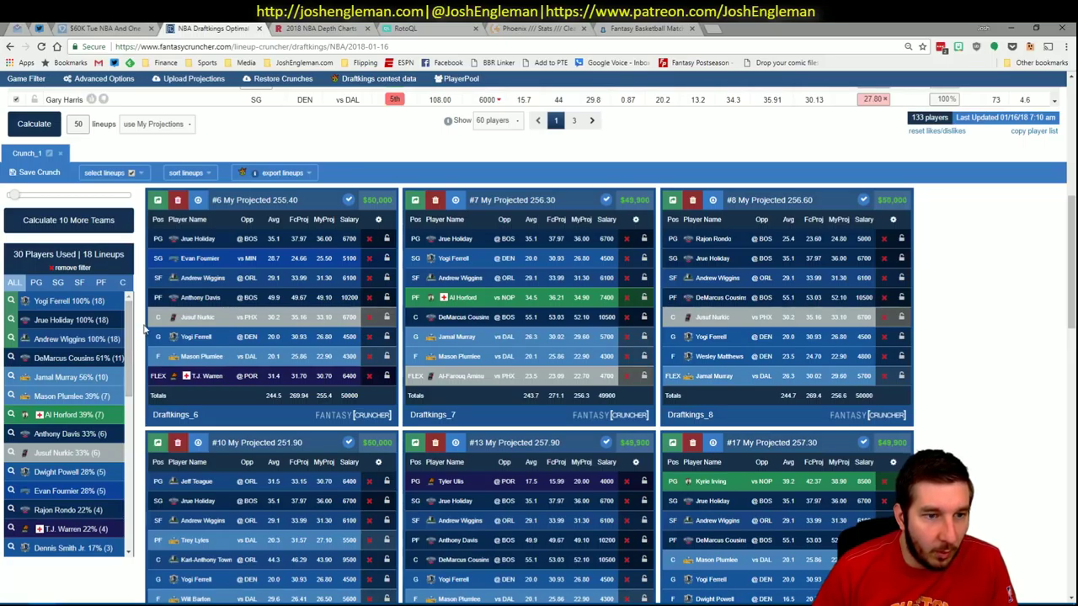
pyautogui.hotkey('alt', 'Tab')
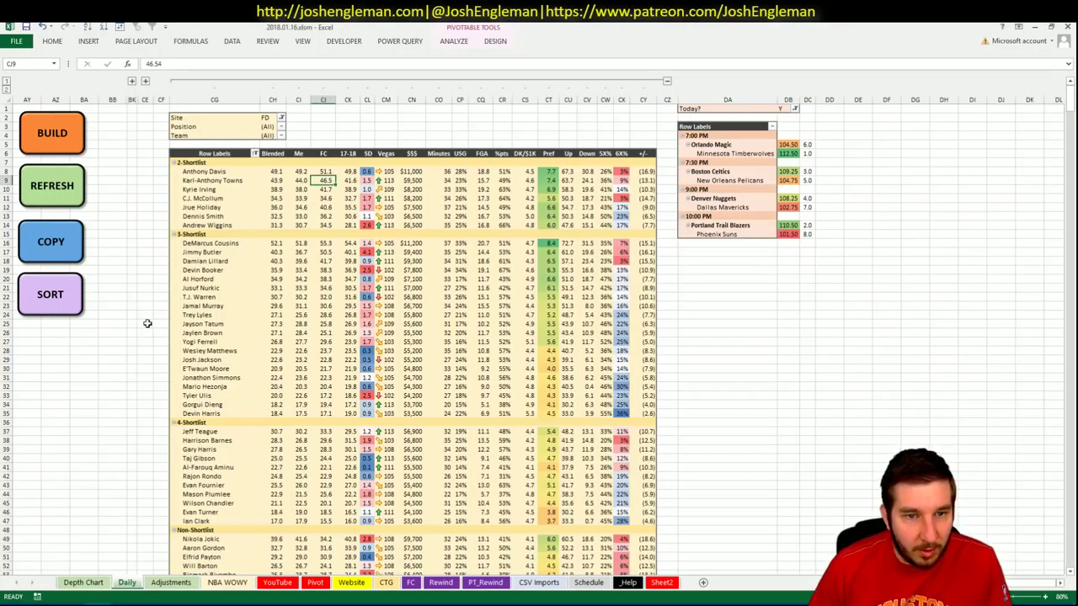
pyautogui.hotkey('alt', 'Tab')
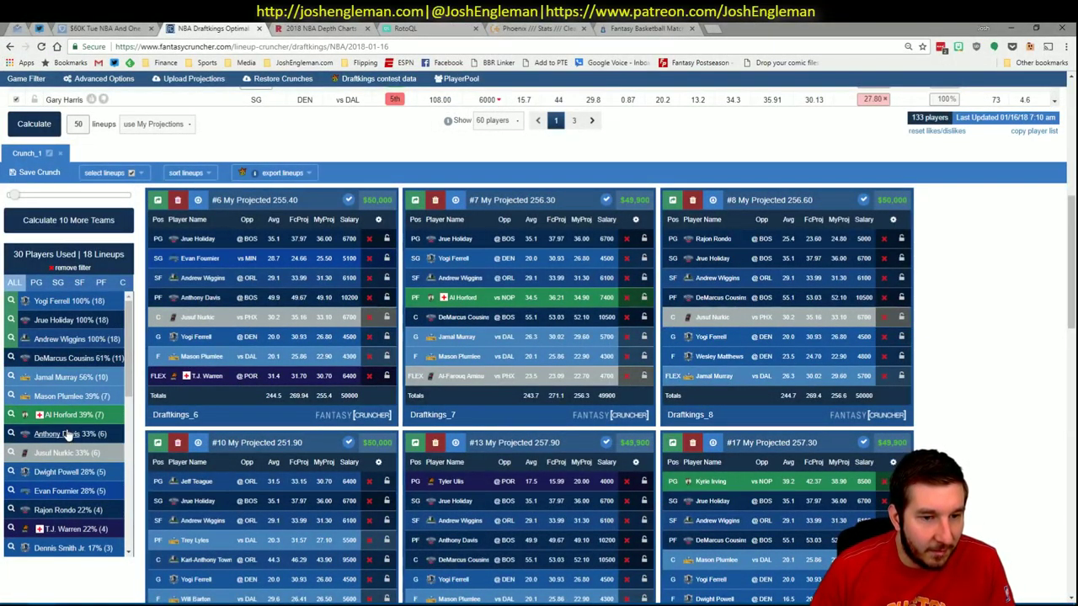
pyautogui.hotkey('alt', 'Tab')
pyautogui.hotkey('alt', 'Tab')
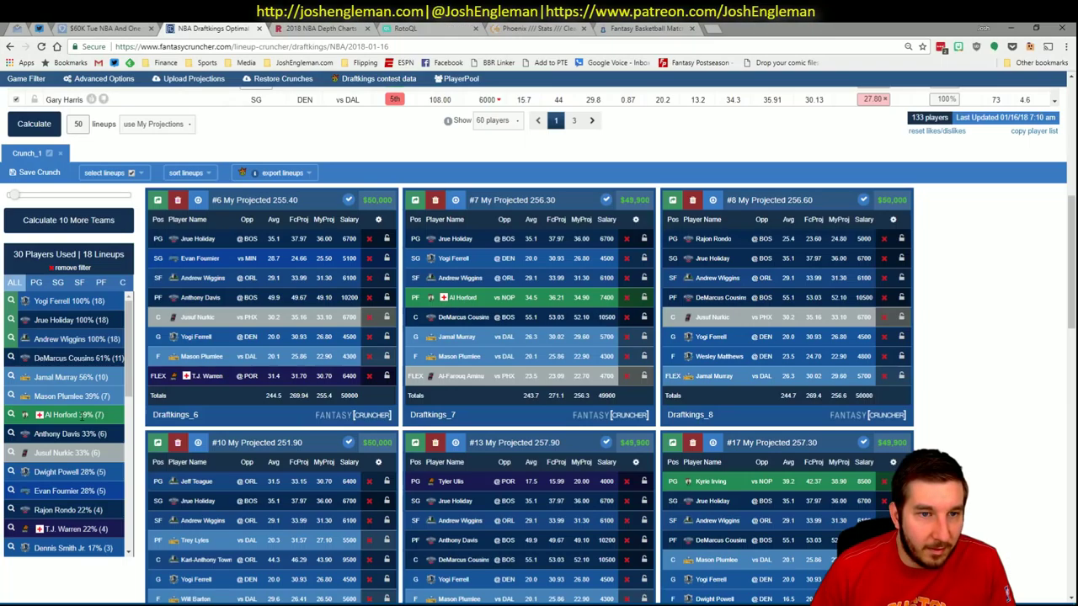
pyautogui.click(15, 437)
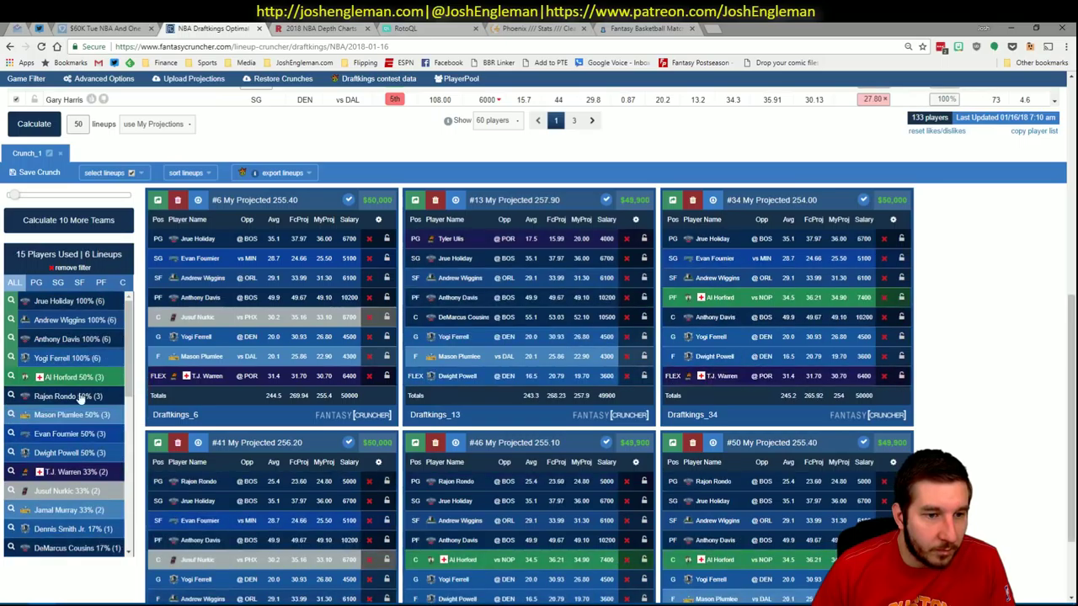
# - Sort the filtered lineups by My Projected and compare their players and projected totals
pyautogui.scroll(-1, 918, 312)
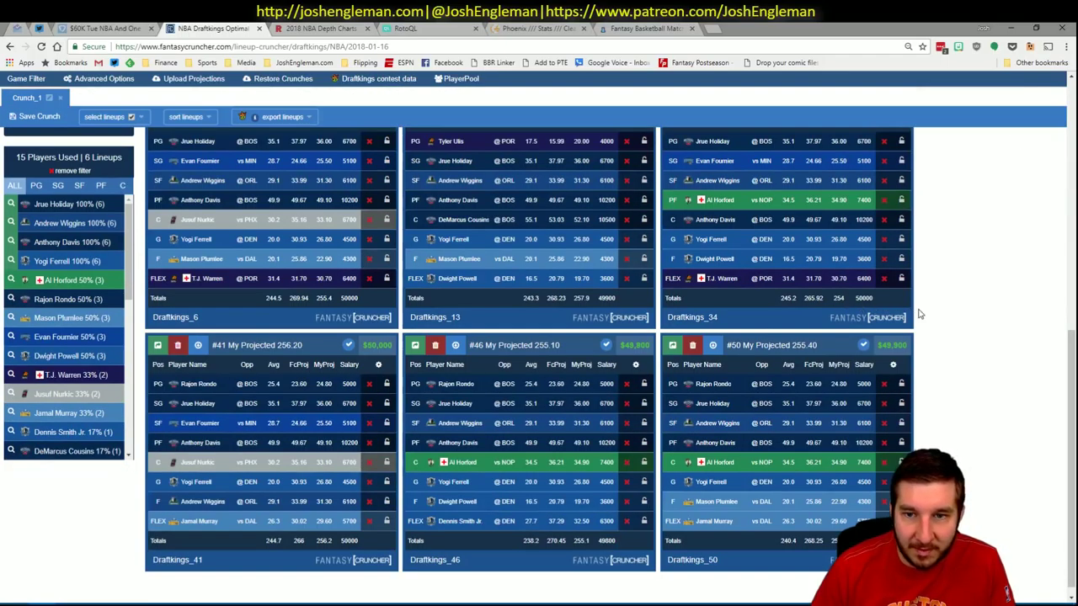
pyautogui.click(1072, 79)
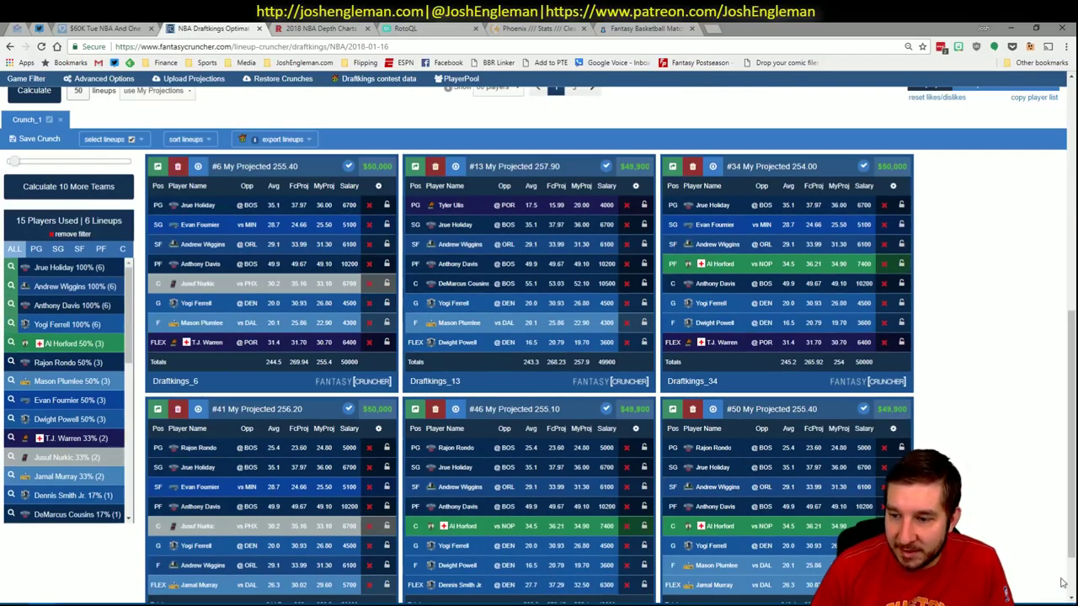
pyautogui.click(1073, 516)
pyautogui.moveTo(1073, 515); pyautogui.dragTo(1073, 513)
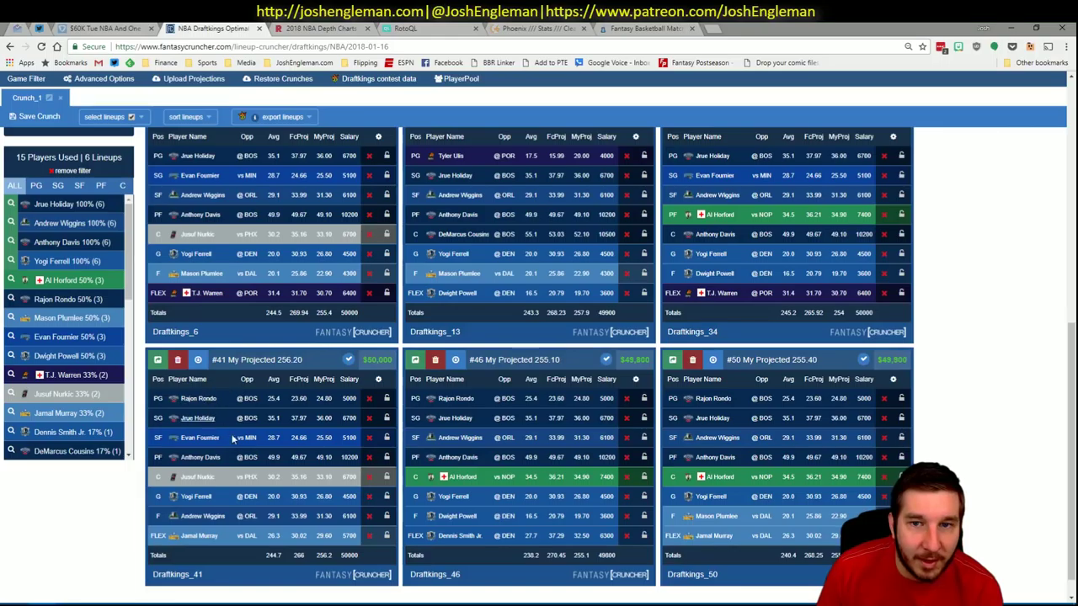
pyautogui.scroll(2, 177, 417)
pyautogui.click(201, 188)
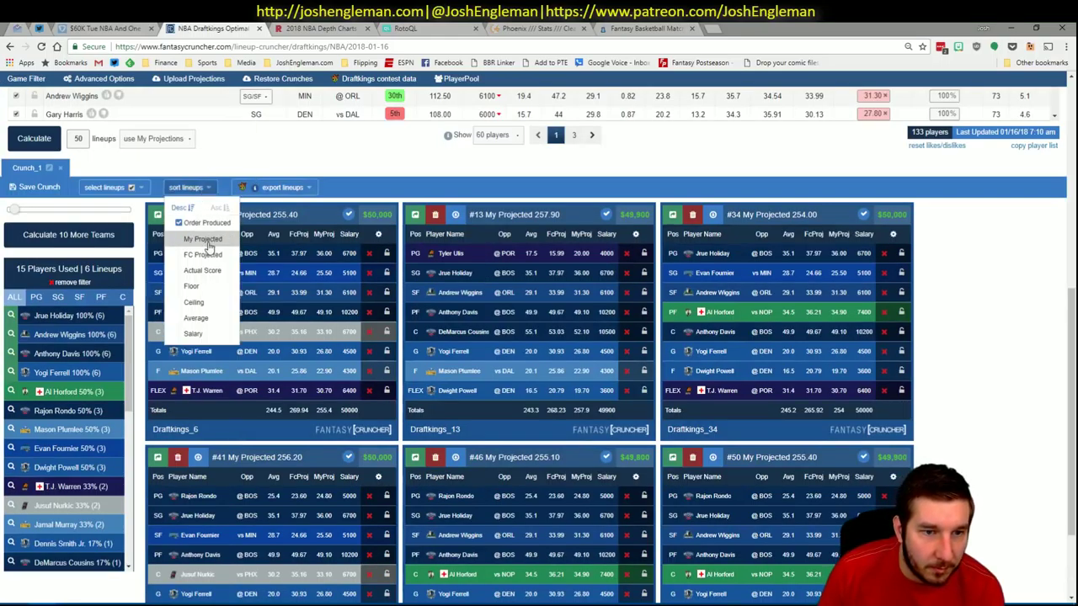
pyautogui.click(210, 245)
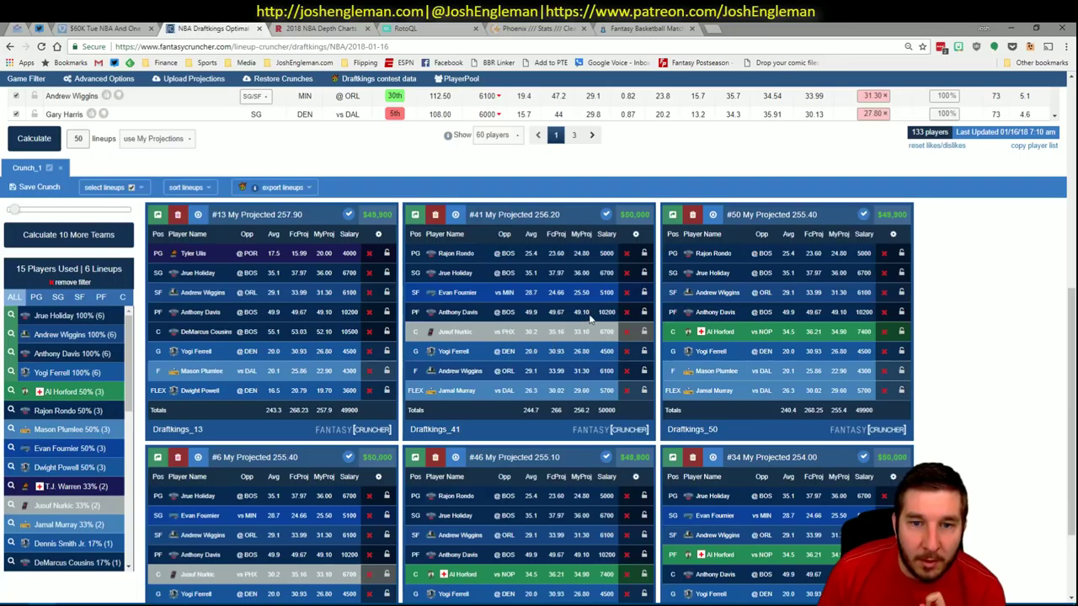
pyautogui.scroll(-2, 876, 271)
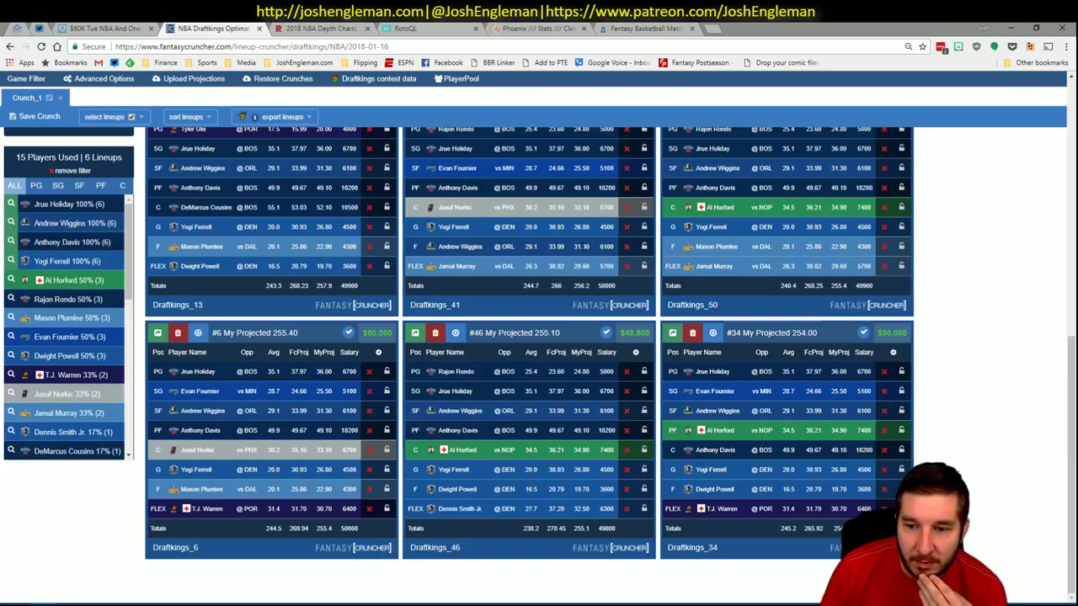
pyautogui.scroll(1, 539, 345)
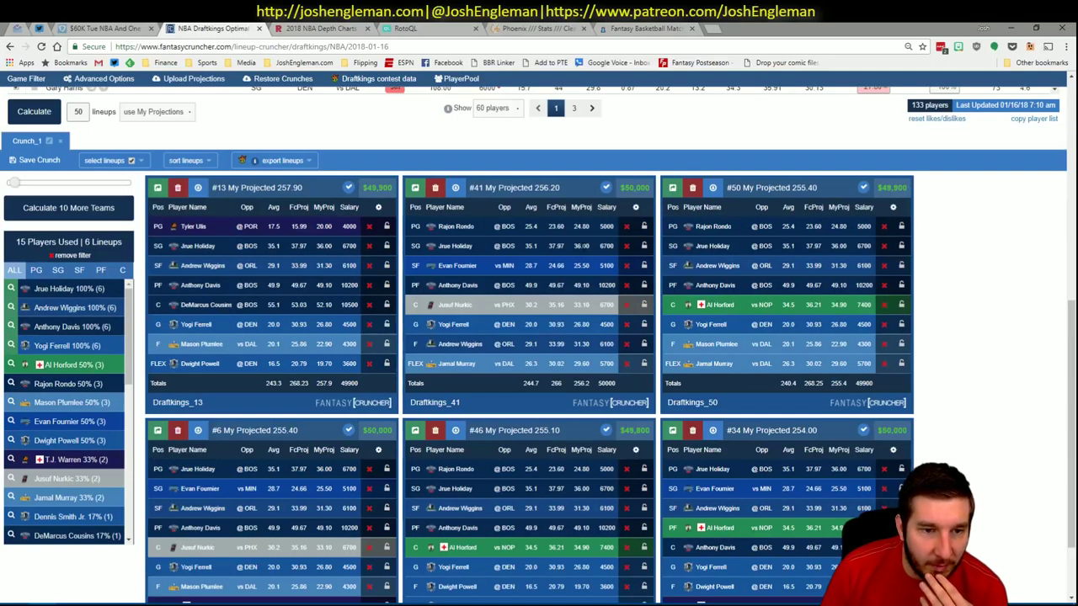
pyautogui.scroll(-1, 539, 345)
pyautogui.scroll(1, 478, 206)
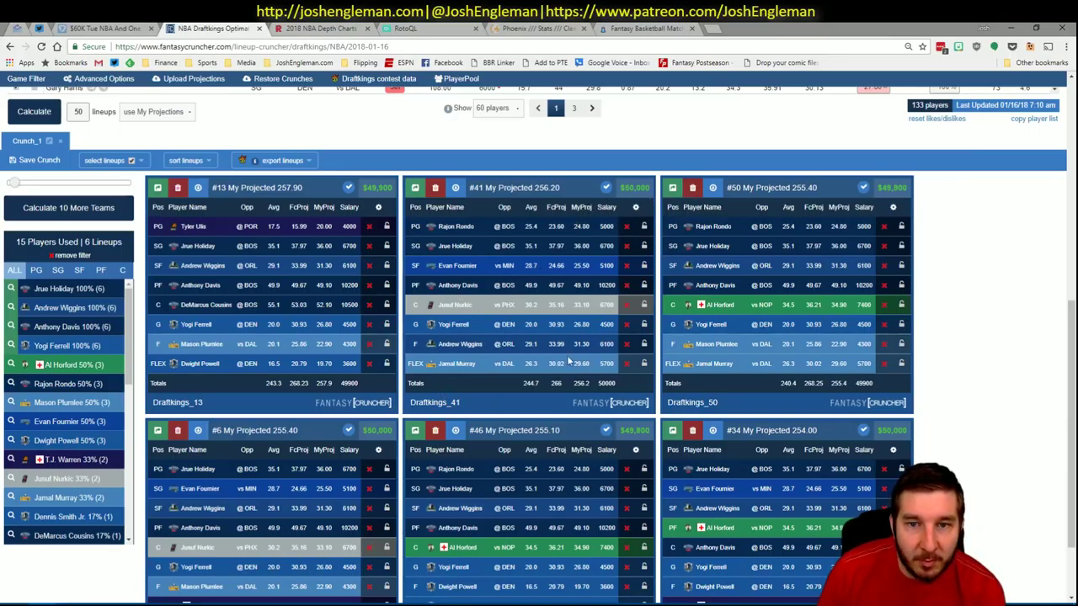
pyautogui.scroll(-1, 556, 294)
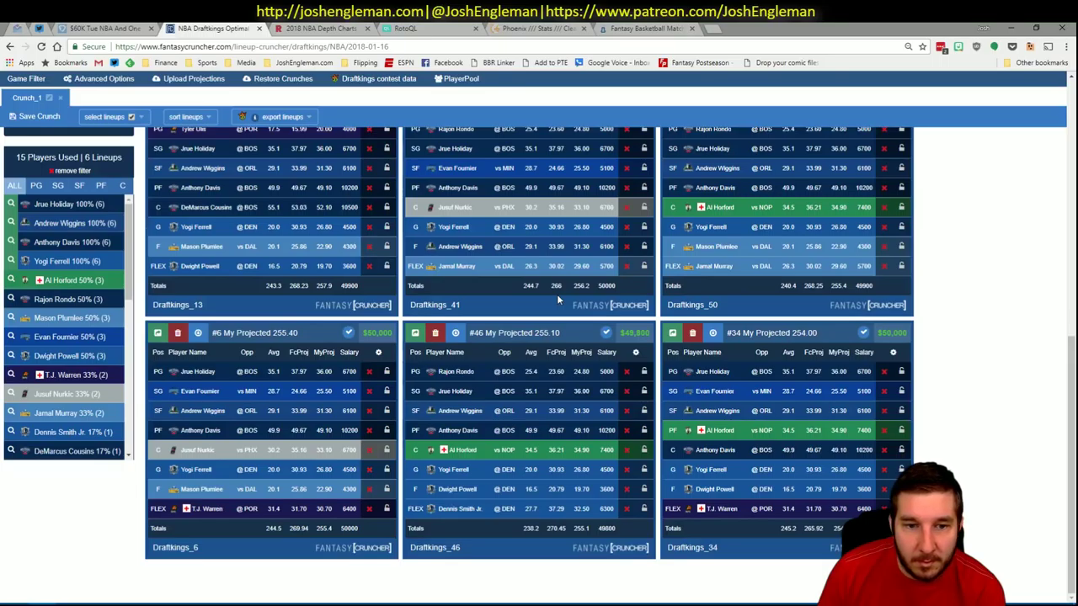
pyautogui.scroll(1, 557, 294)
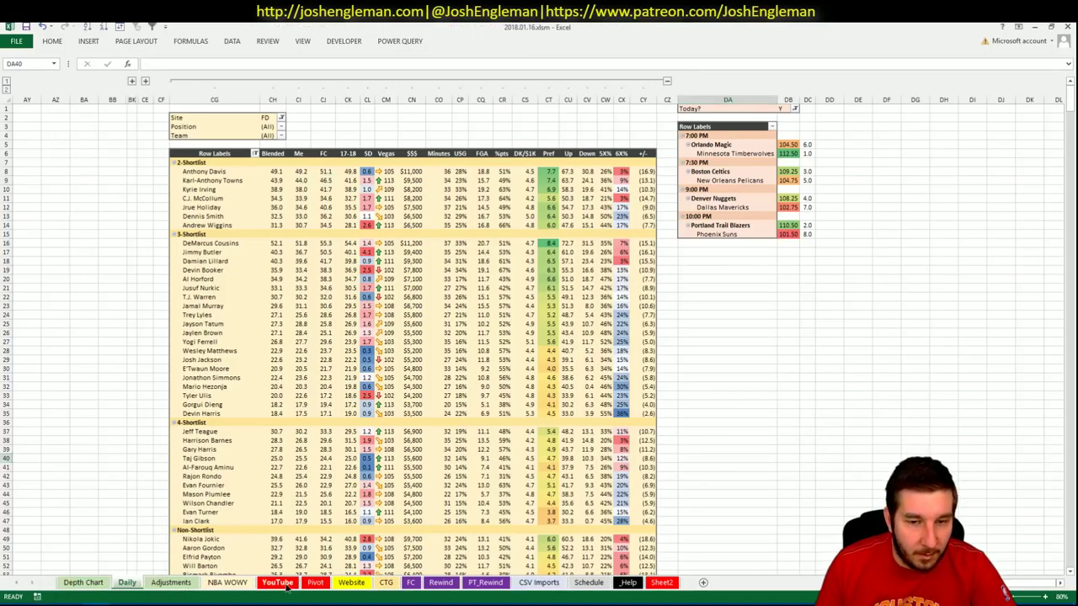
# - Open the YouTube sheet in the Excel workbook and sort the tiered player list alphabetically by team
pyautogui.hotkey('ctrl', 'pagedown')
pyautogui.hscroll(6, 539, 320)
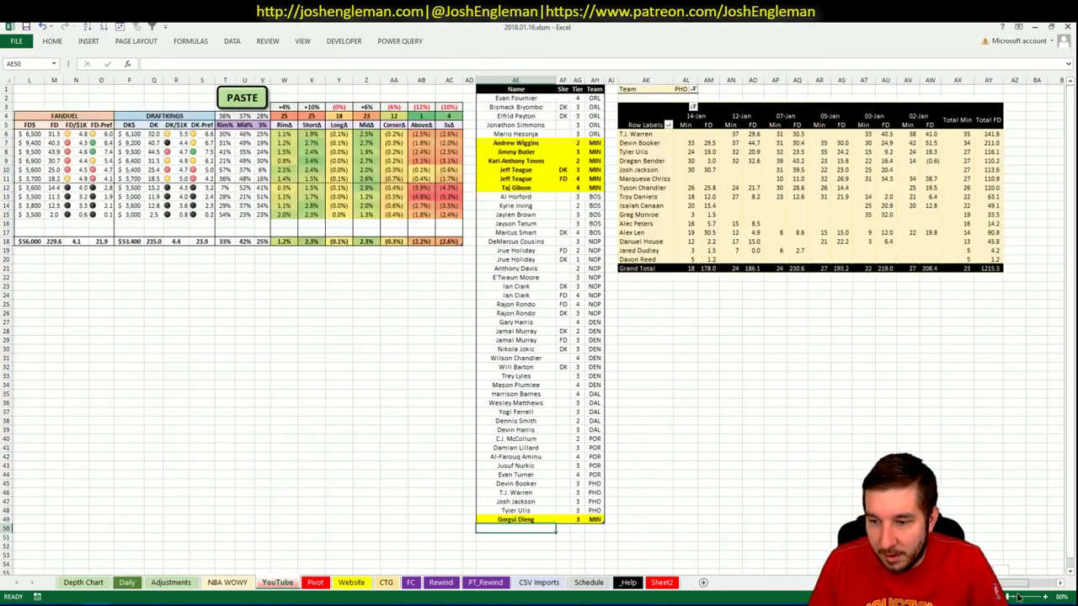
pyautogui.click(417, 233)
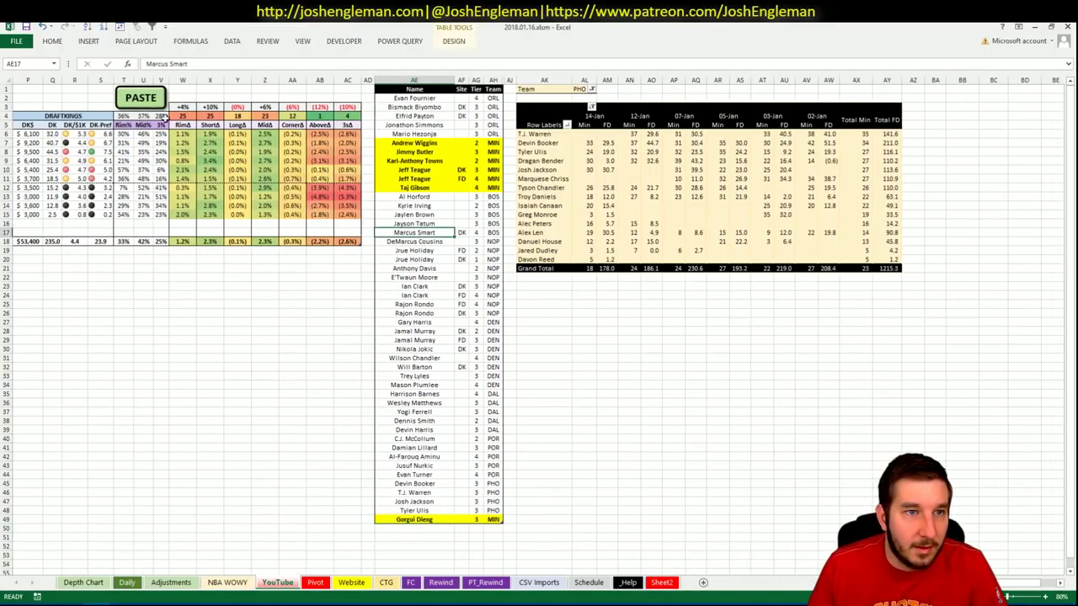
pyautogui.click(122, 26)
pyautogui.click(605, 453)
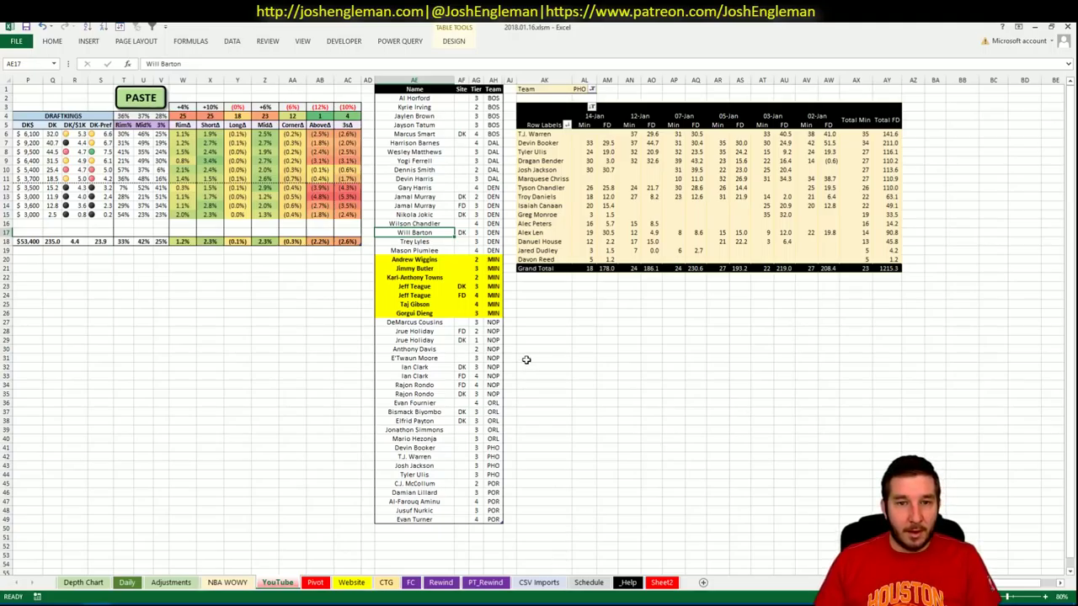
pyautogui.click(548, 357)
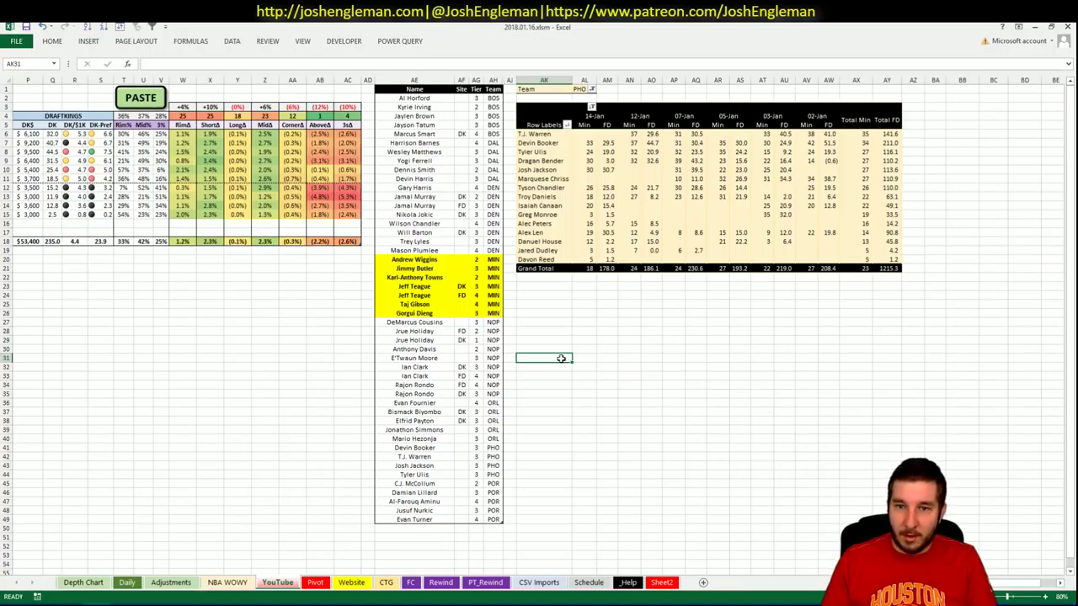
pyautogui.click(560, 287)
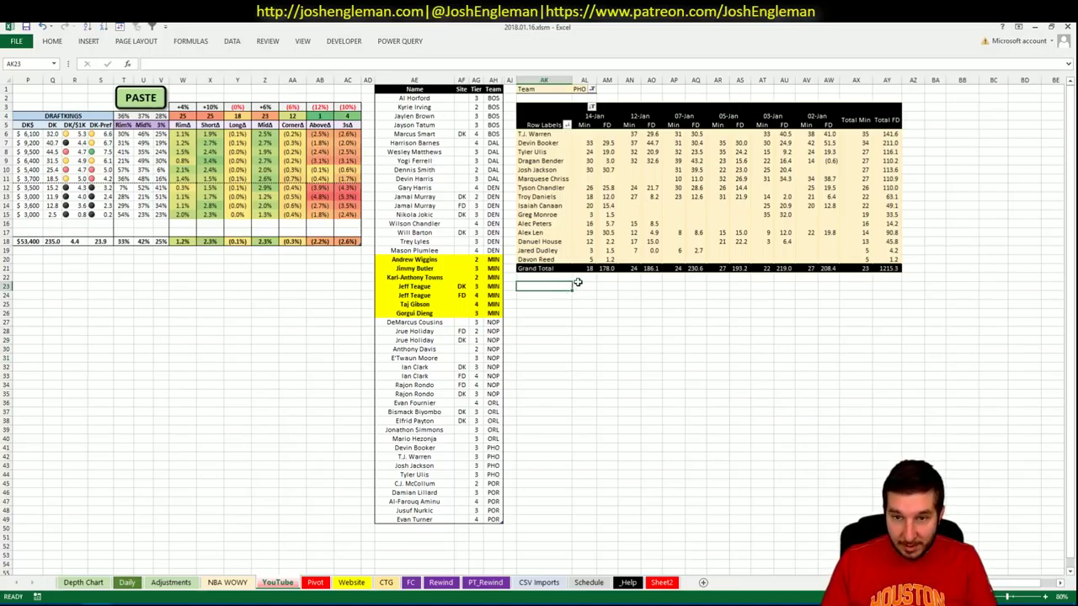
pyautogui.hscroll(-5, 539, 321)
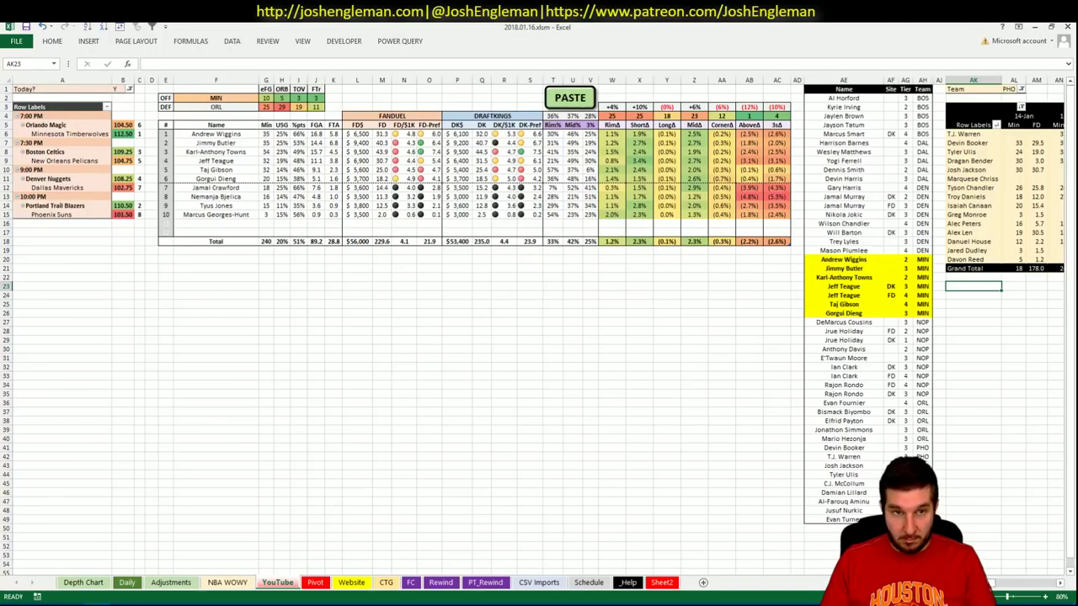
pyautogui.hscroll(5, 595, 289)
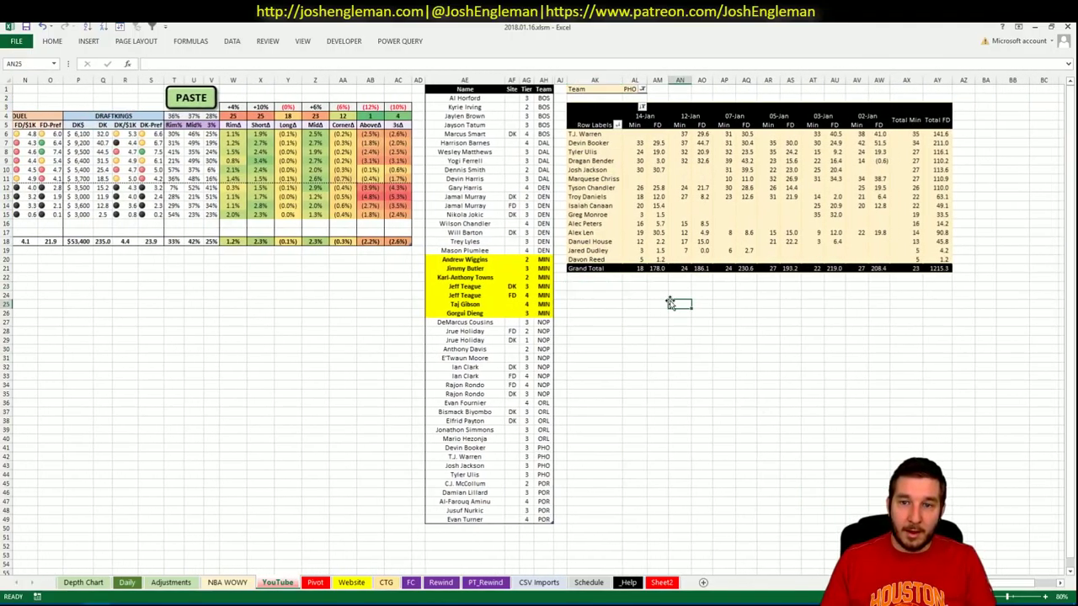